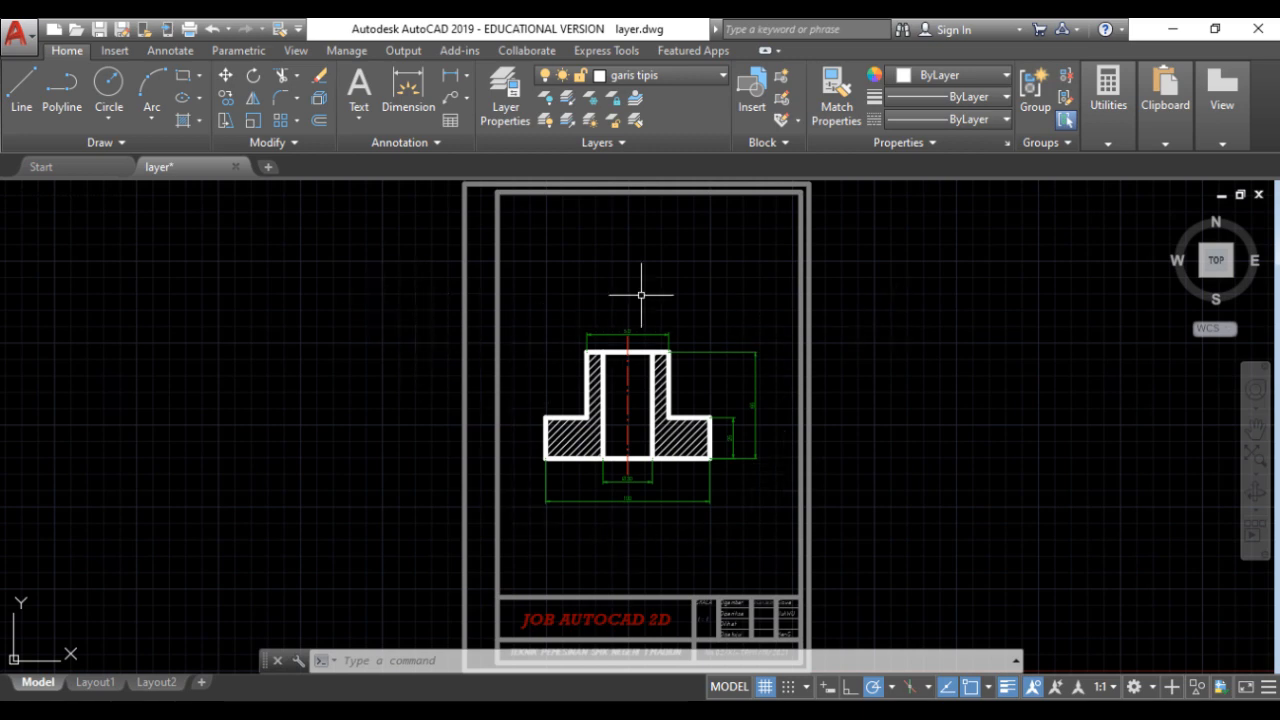
# Delete the whole hatched part section together with its centre line and dimensions, keeping the frame and title block.
pyautogui.click(366, 297)
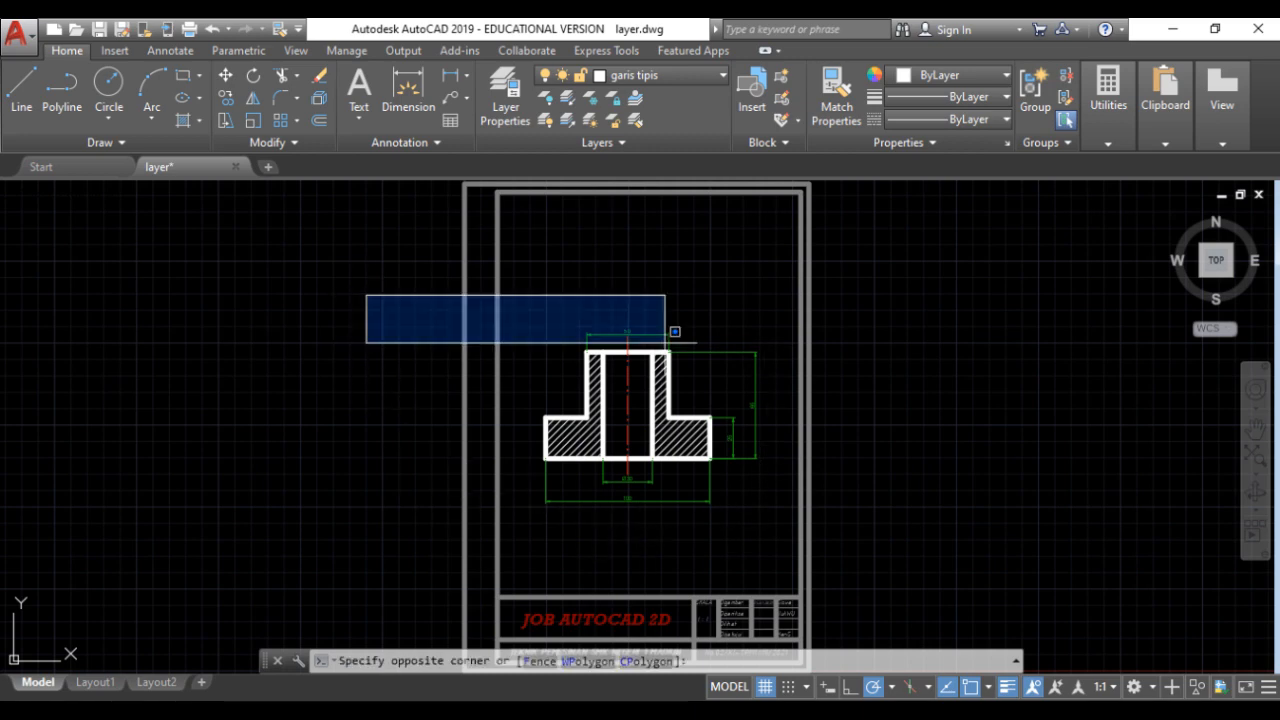
pyautogui.click(916, 505)
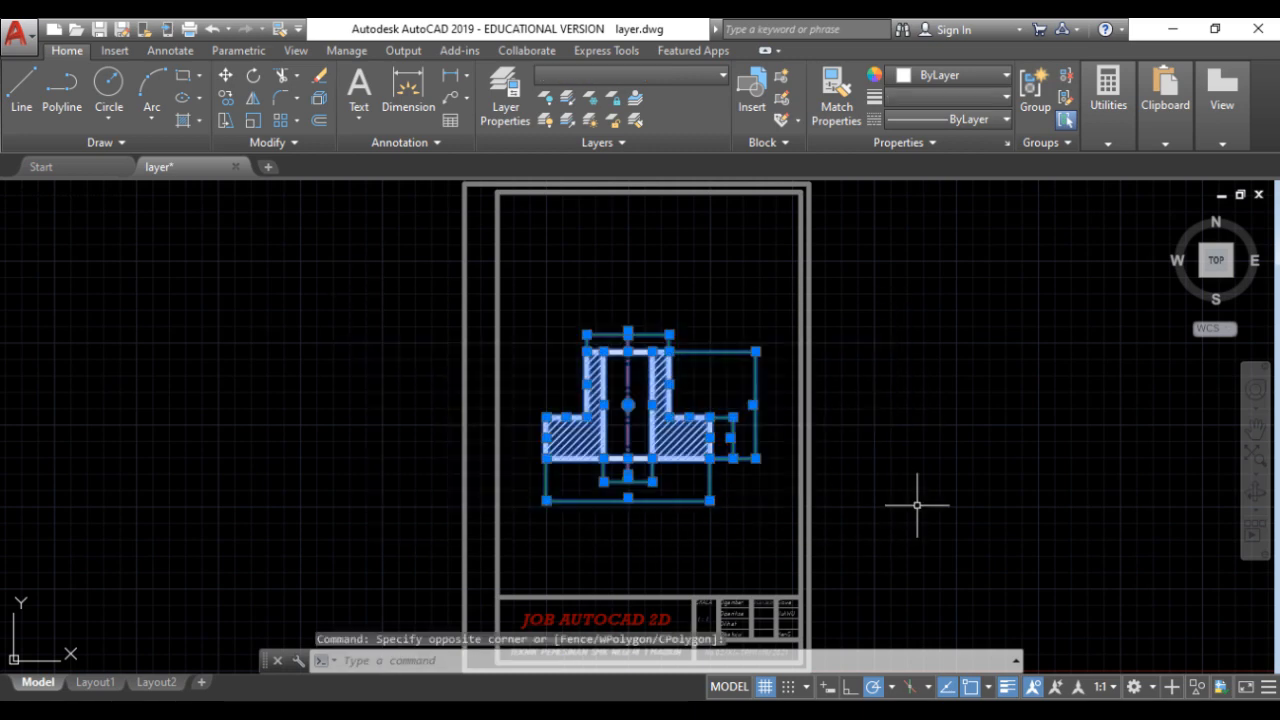
pyautogui.press('Delete')
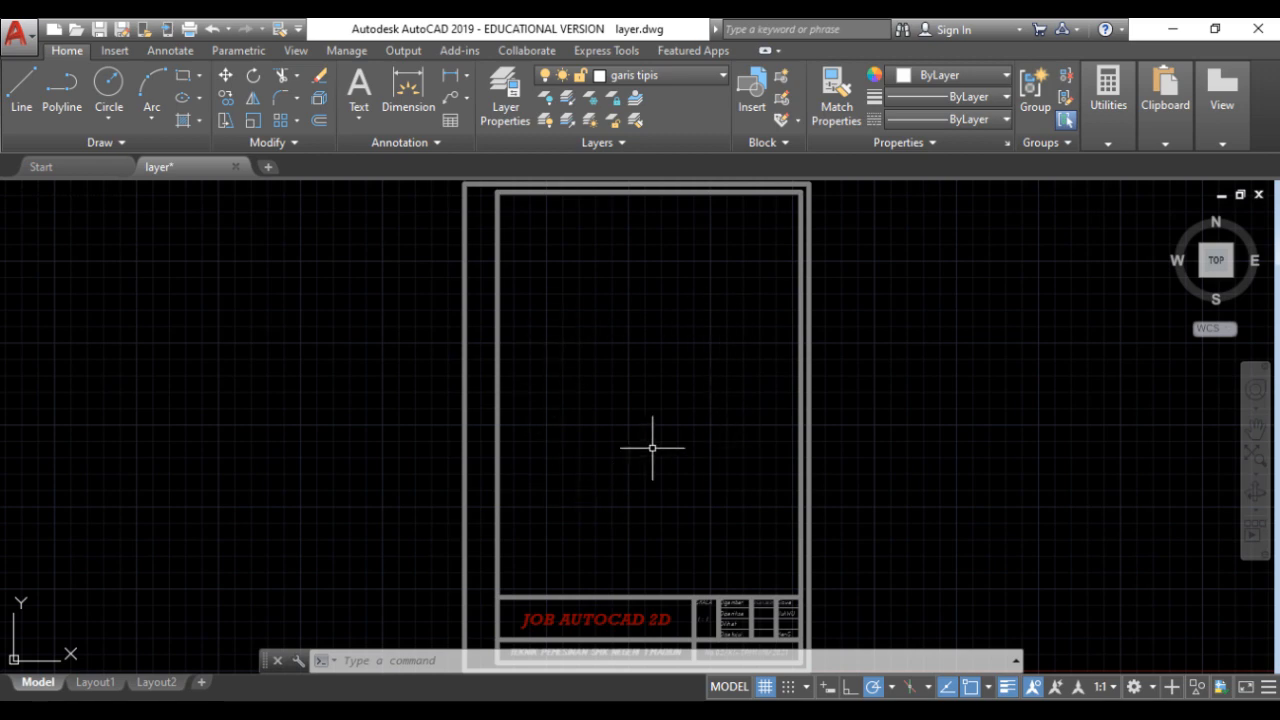
# Turn on the garis tidak kelihatan layer and delete the two dashed hidden lines inside the frame.
pyautogui.click(718, 75)
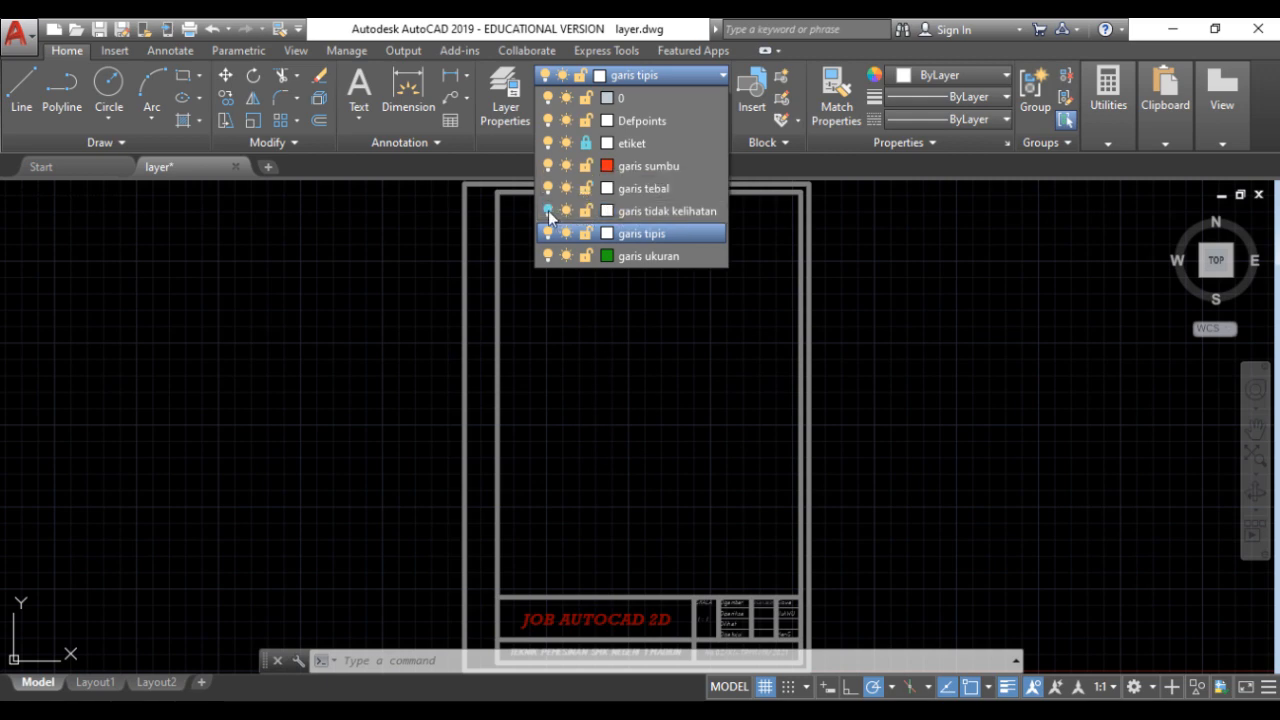
pyautogui.click(547, 211)
pyautogui.click(422, 235)
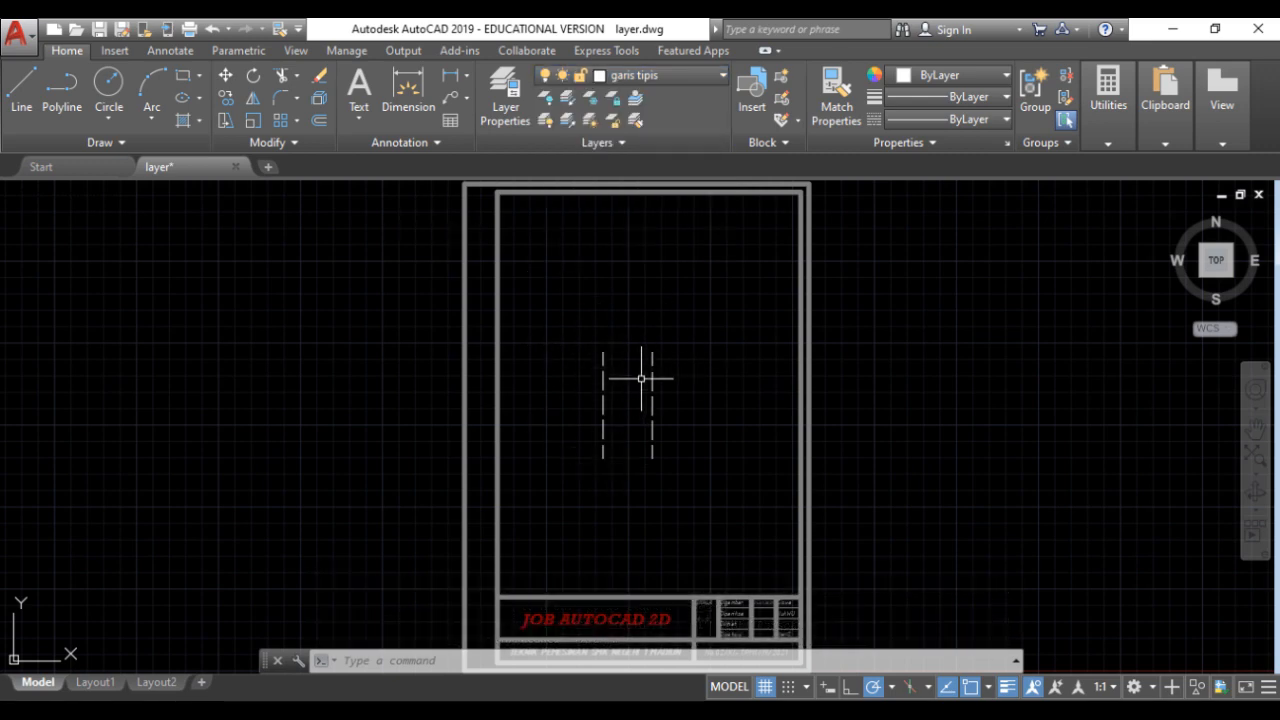
pyautogui.click(352, 299)
pyautogui.click(930, 503)
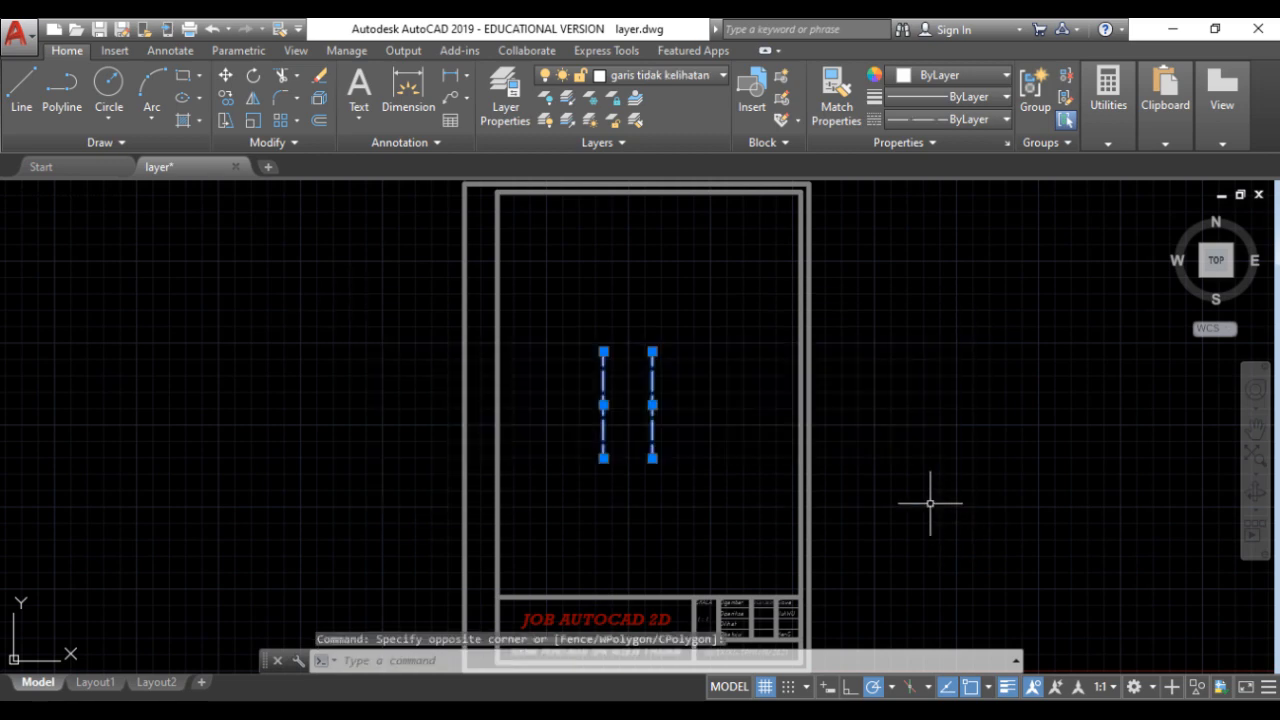
pyautogui.press('Delete')
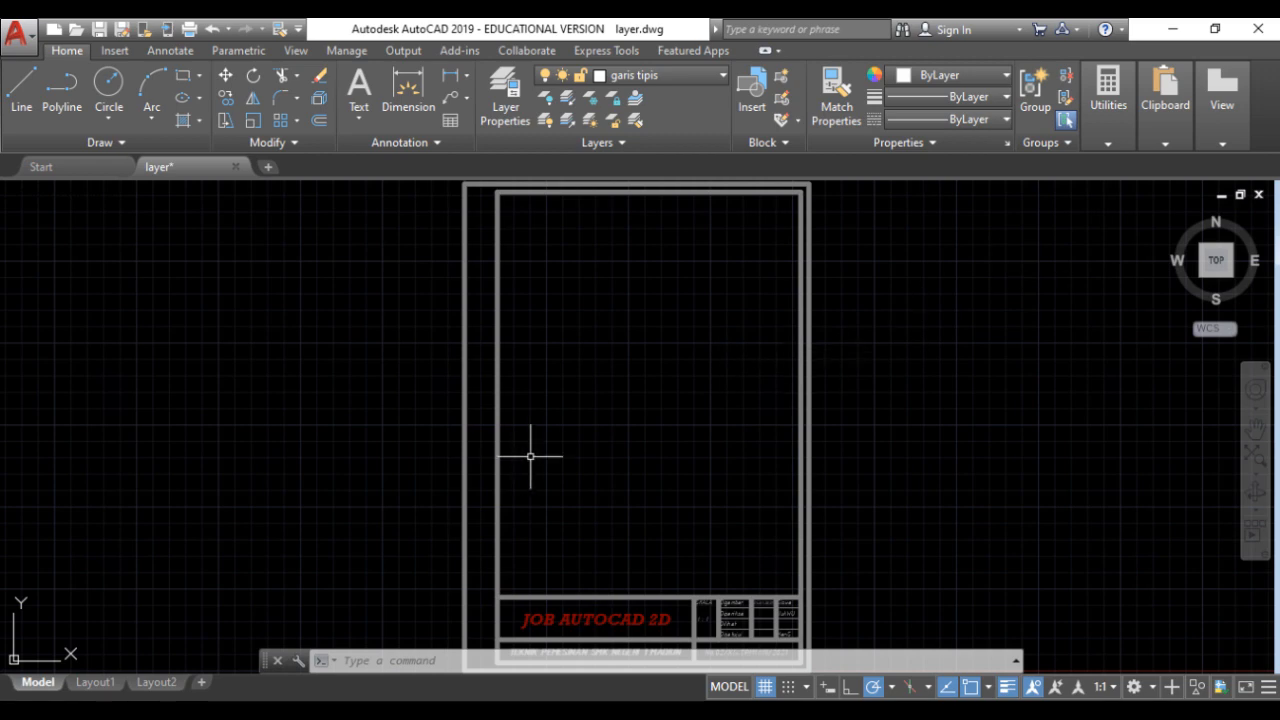
# Consult the TOOLPOST.jpg reference in Microsoft Office and, back in AutoCAD, draw an 80 by 80 square in the upper frame, shifted toward its centre.
pyautogui.hotkey('alt', 'Tab')
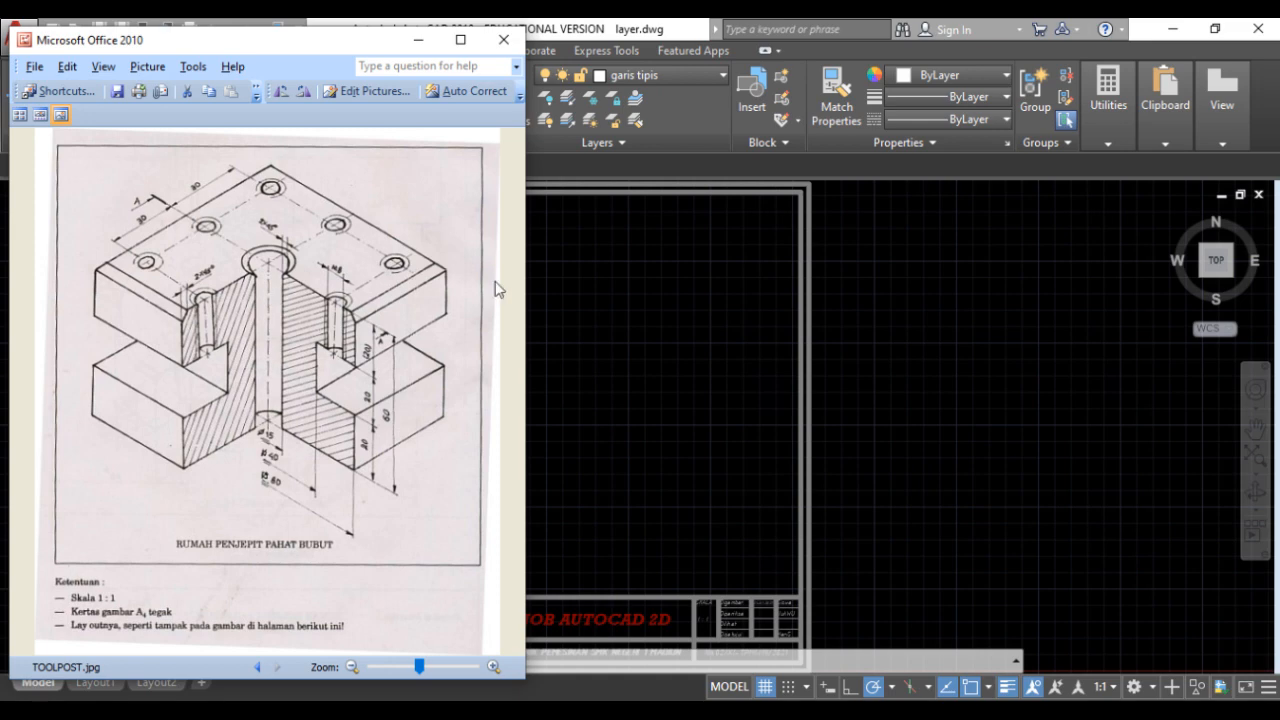
pyautogui.click(661, 262)
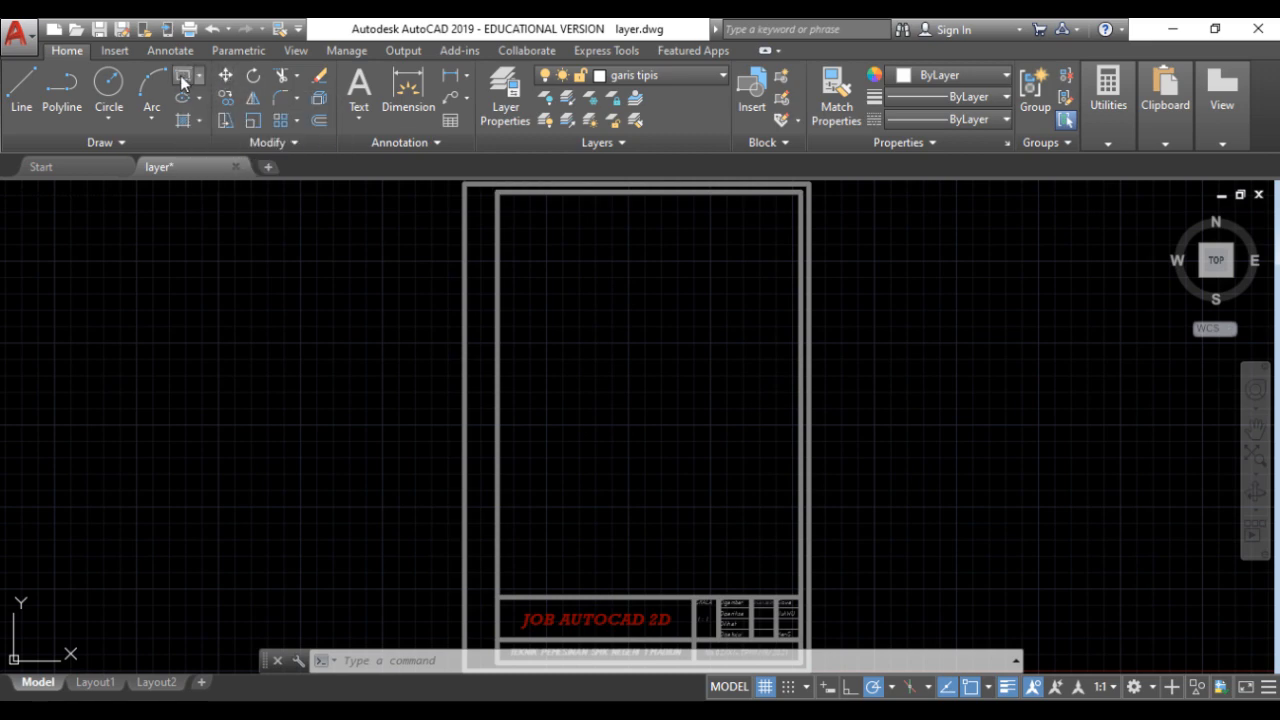
pyautogui.click(560, 373)
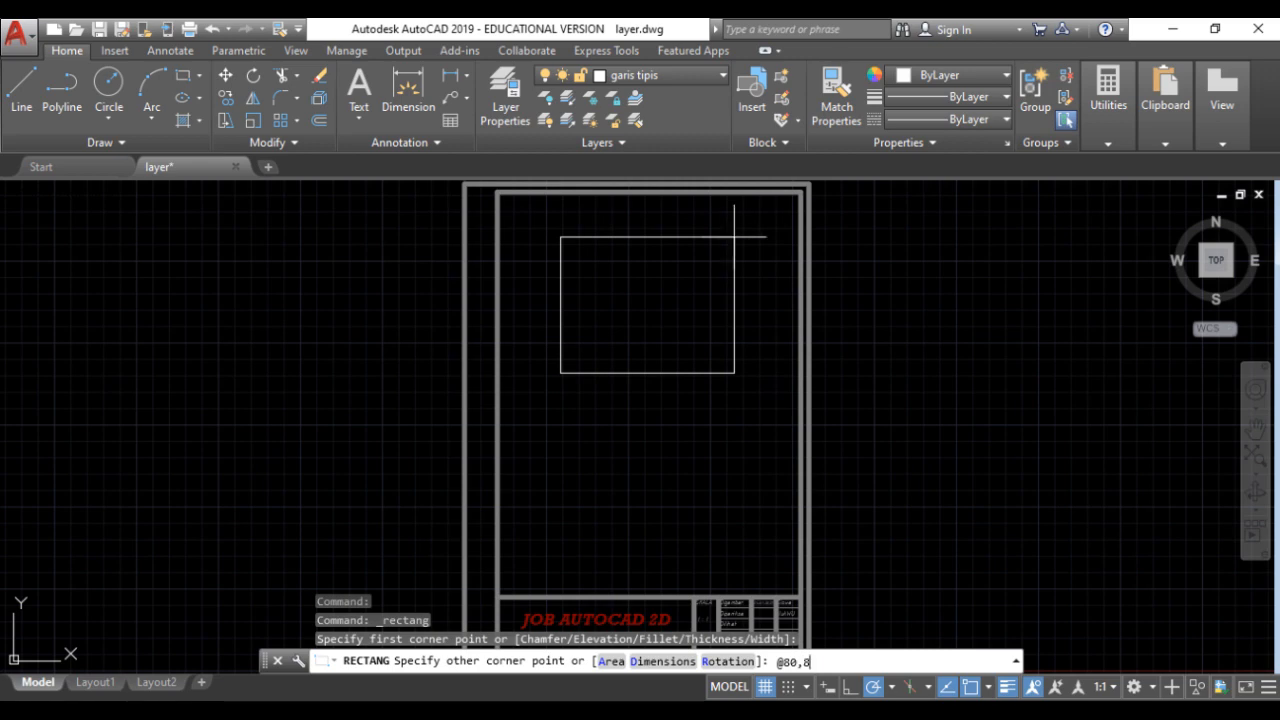
pyautogui.press('Return')
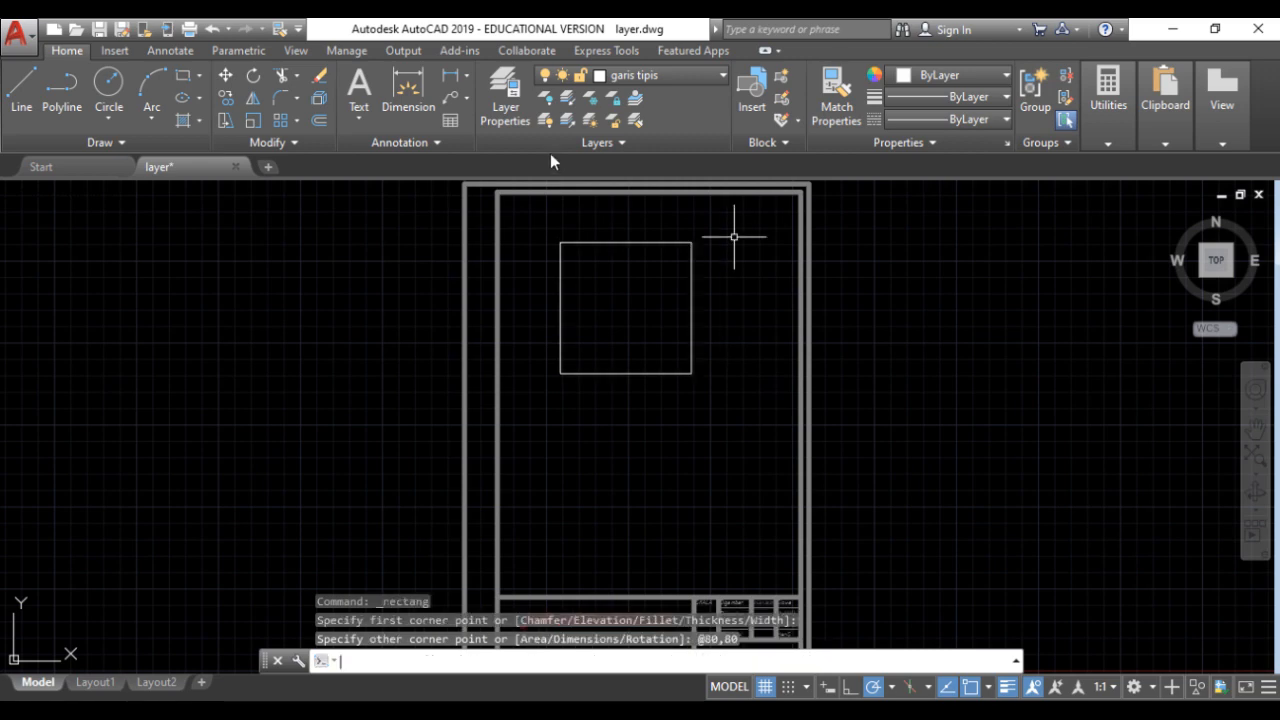
pyautogui.click(613, 241)
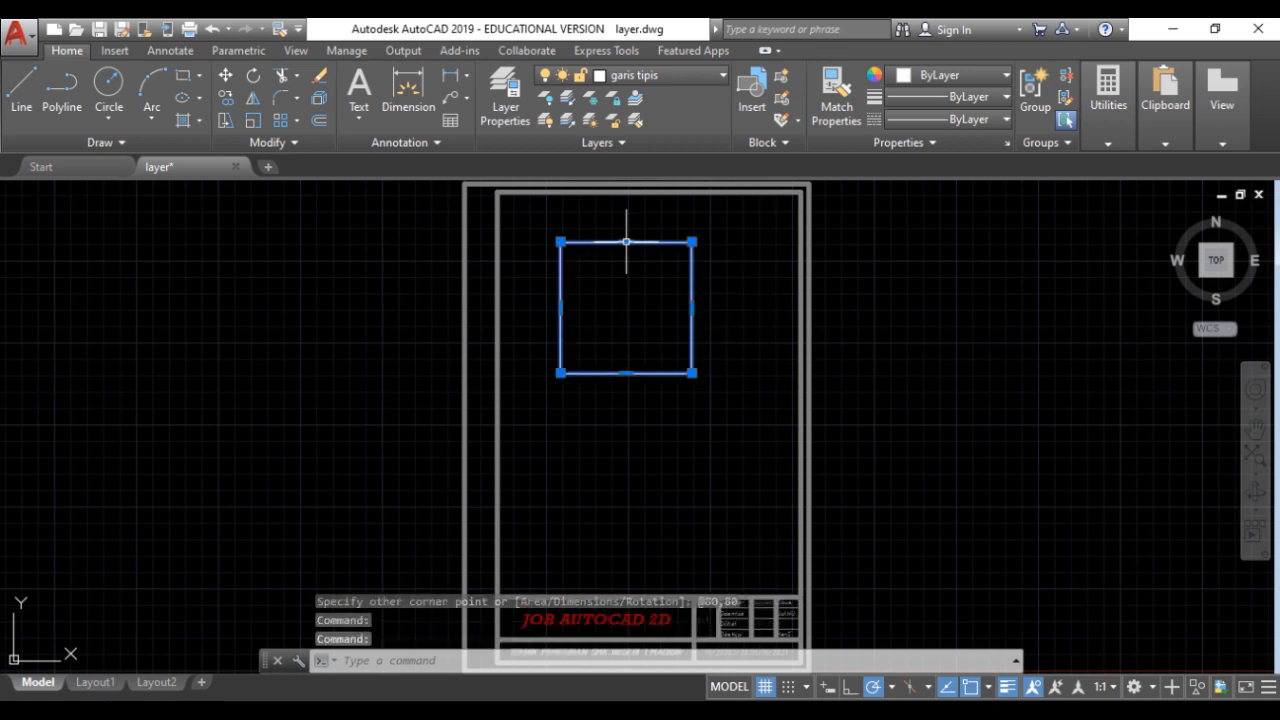
pyautogui.moveTo(626, 241); pyautogui.dragTo(637, 246)
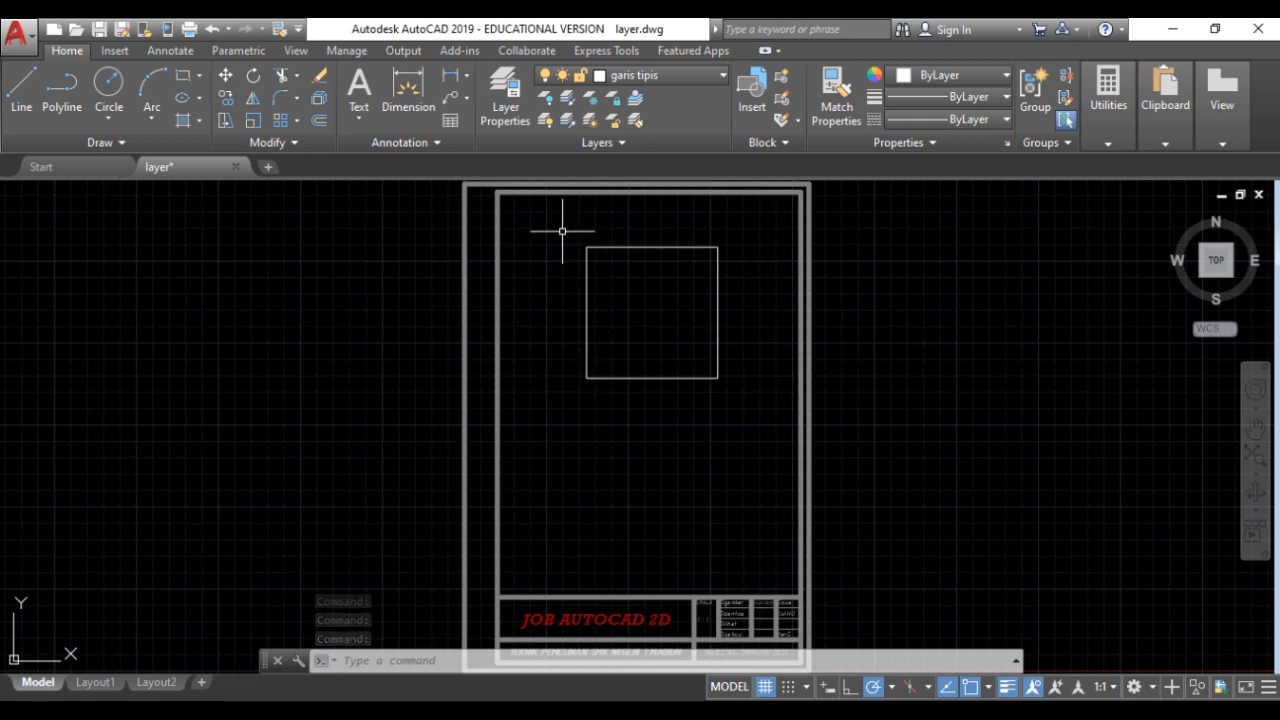
# Assign the square to the garis tebal layer and make garis tebal the current layer.
pyautogui.click(655, 247)
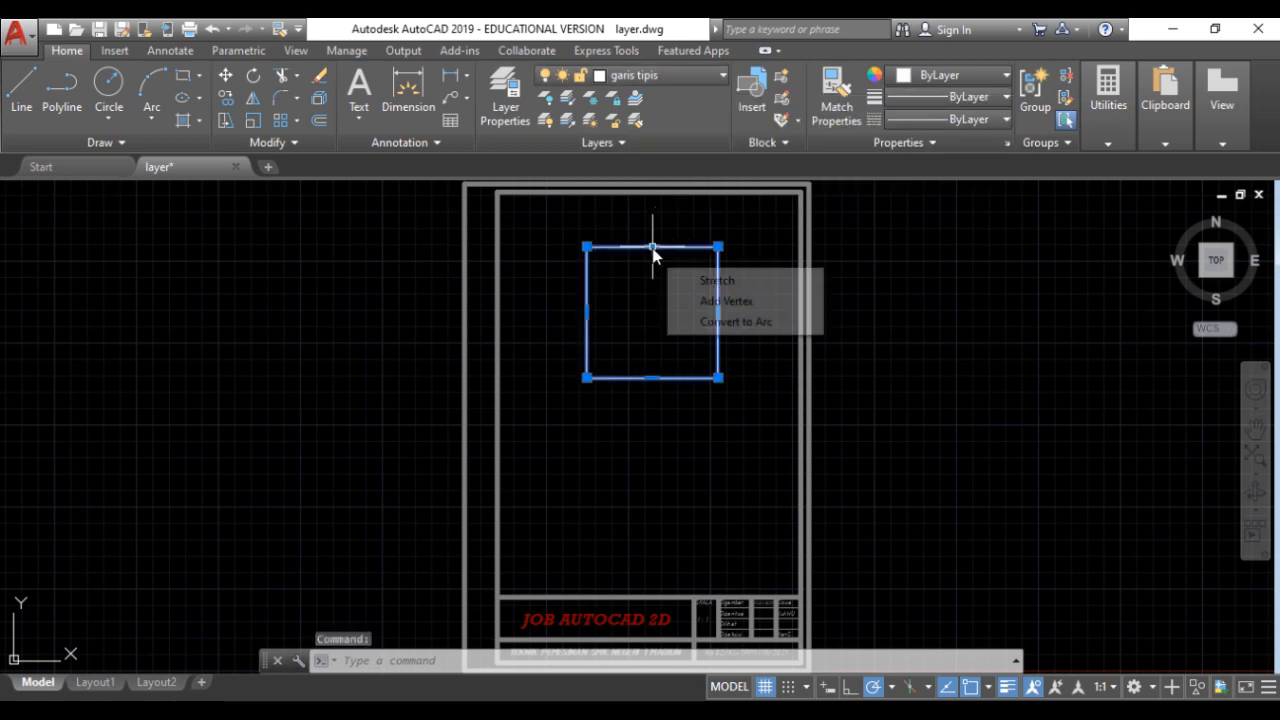
pyautogui.click(718, 79)
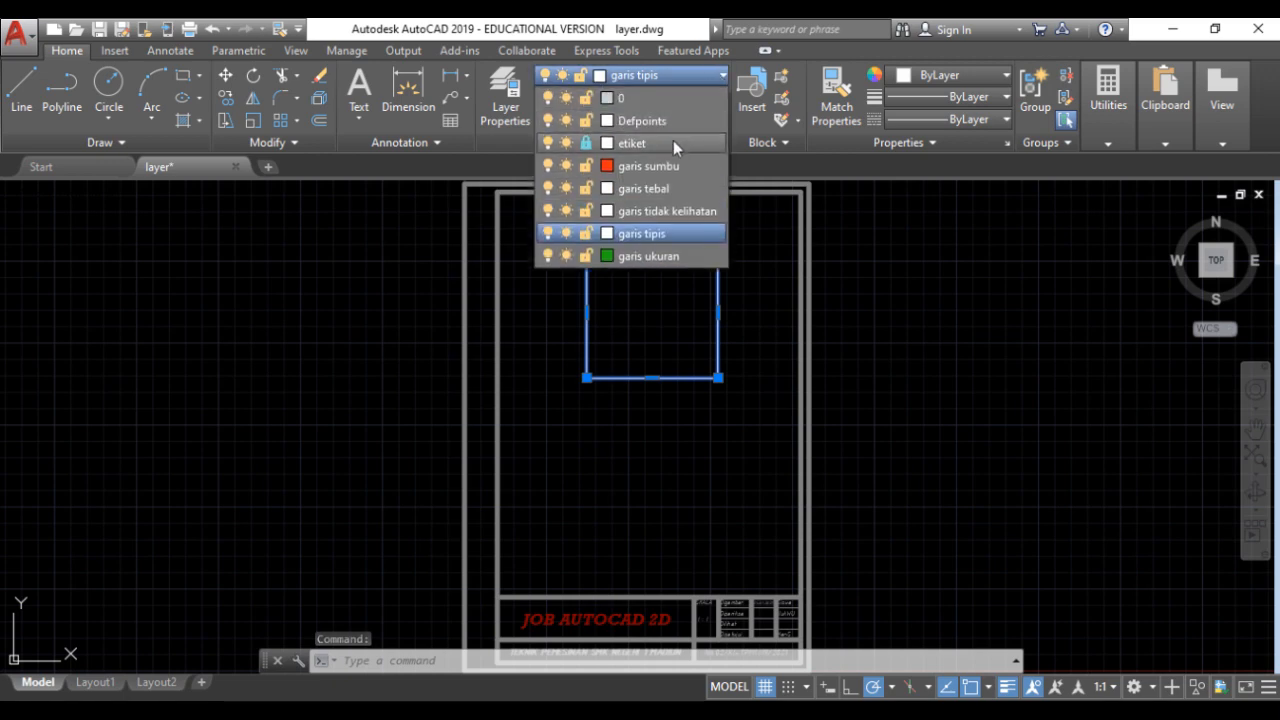
pyautogui.click(651, 189)
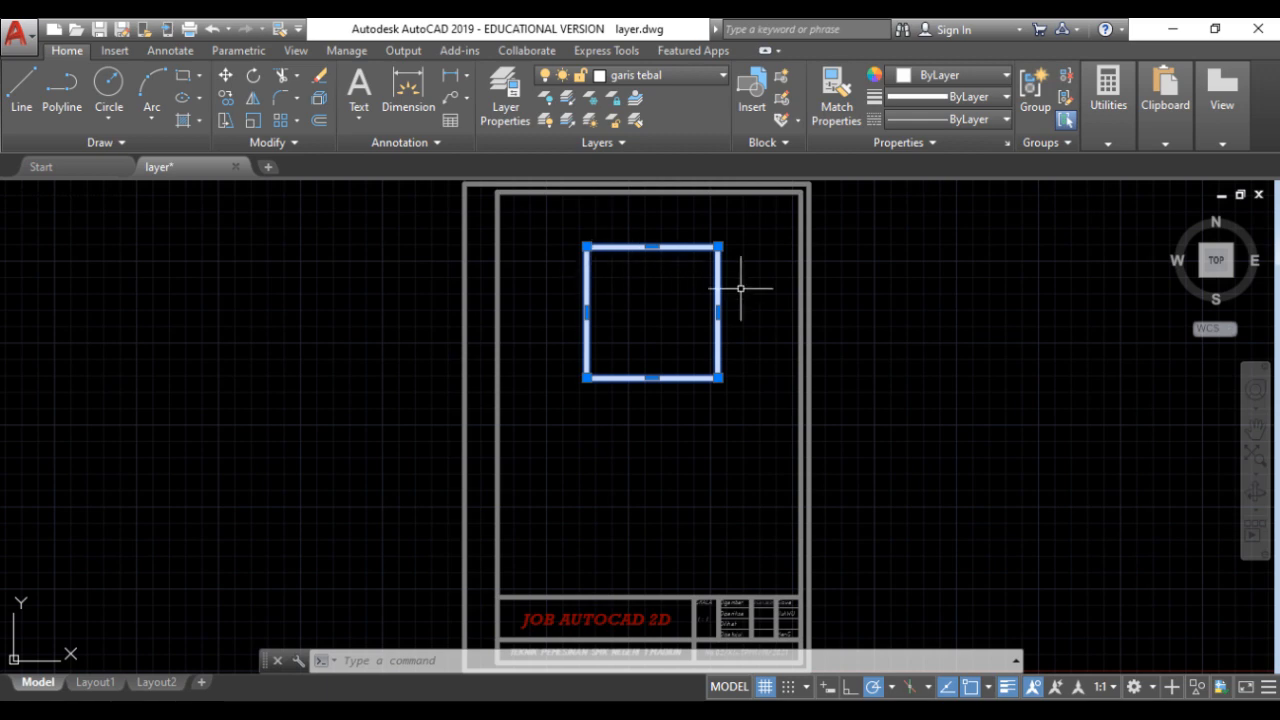
pyautogui.press('Escape')
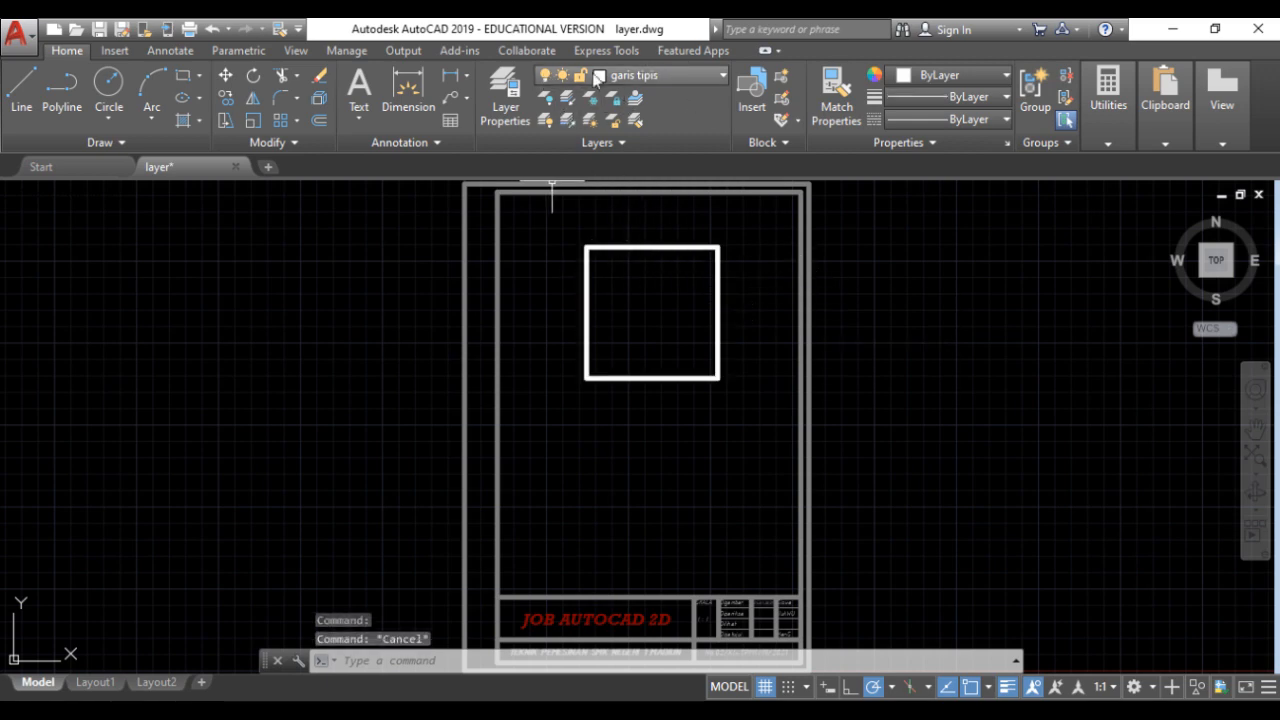
pyautogui.click(700, 73)
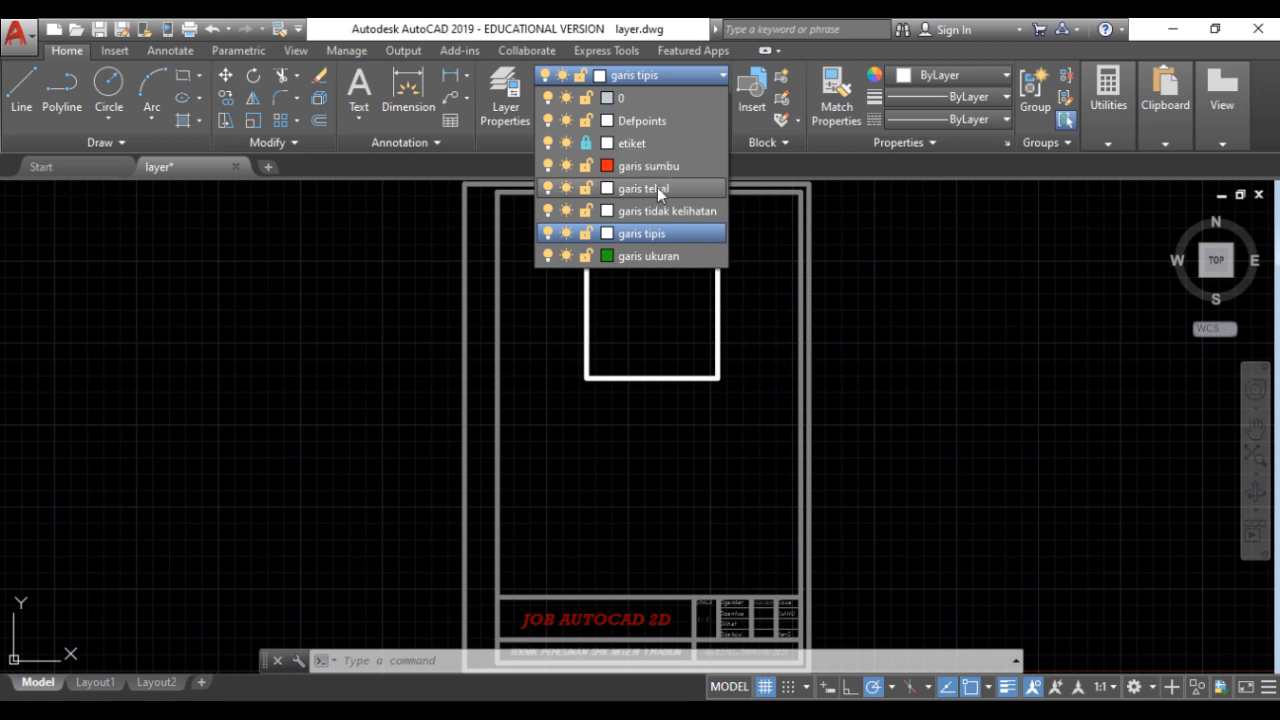
pyautogui.click(657, 187)
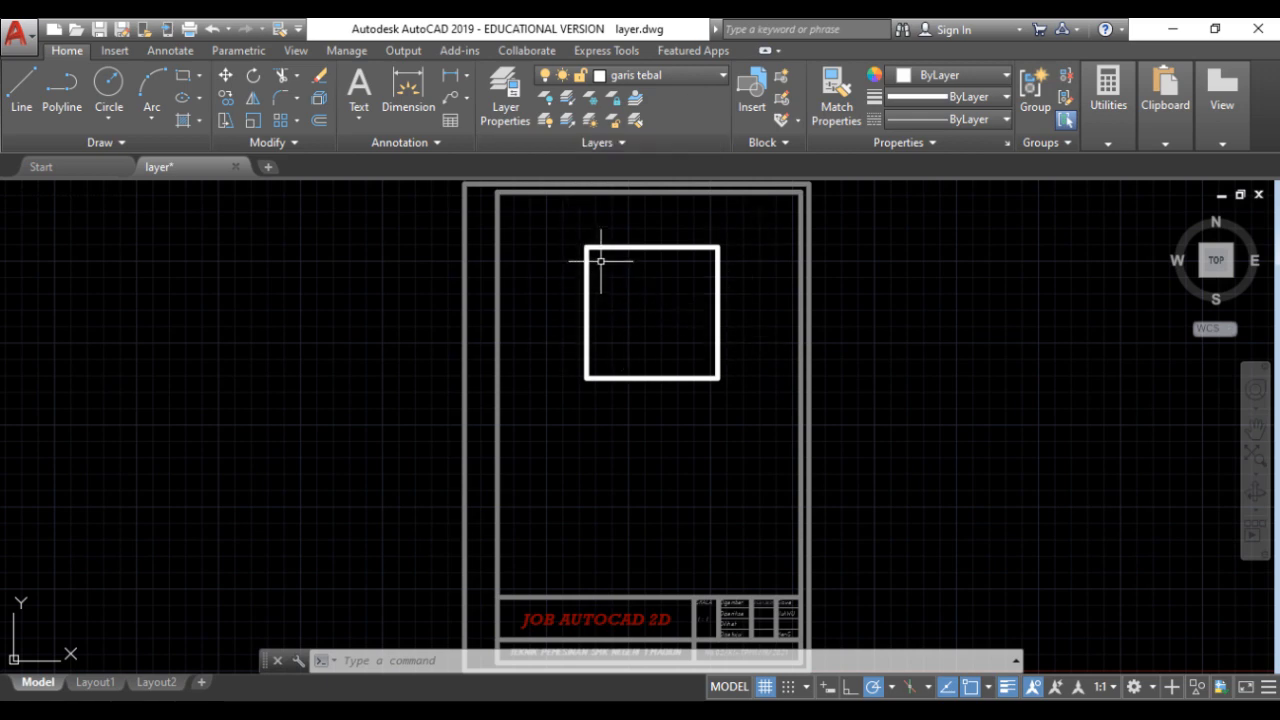
# Check the chamfer size in the TOOLPOST.jpg reference in Microsoft Office and, back in AutoCAD, offset the square inward by 2.
pyautogui.hotkey('alt', 'Tab')
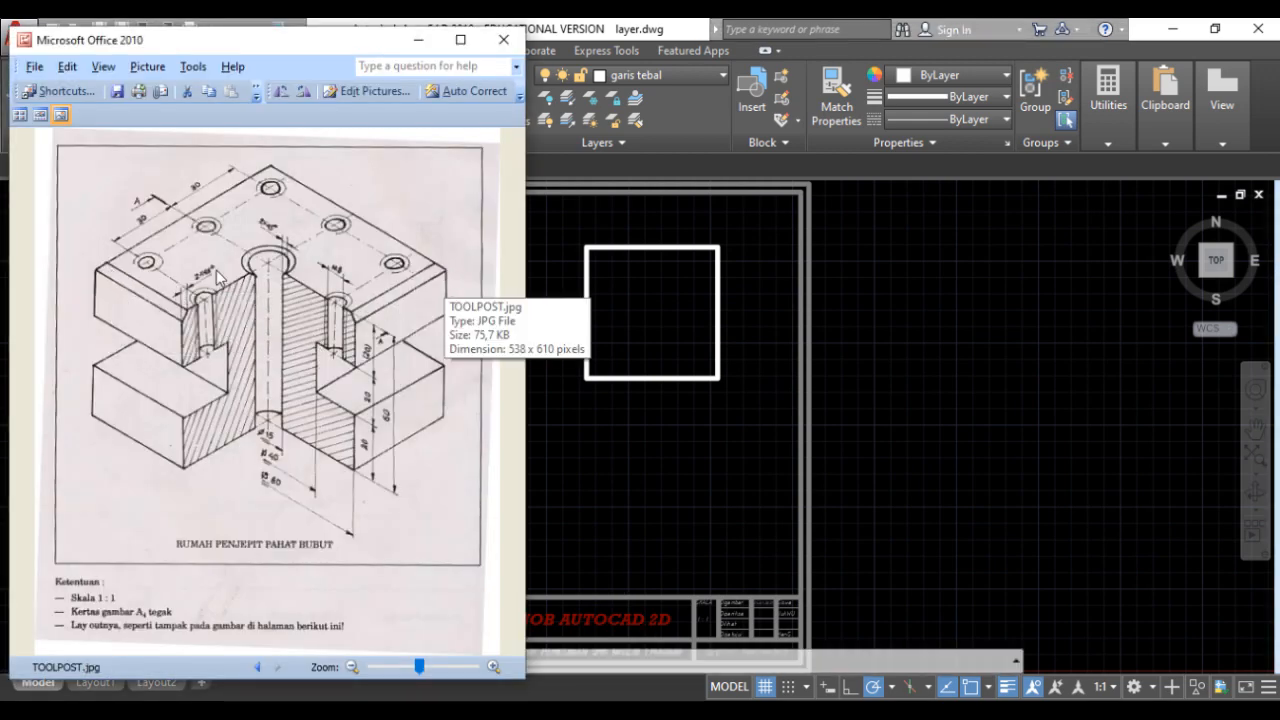
pyautogui.keyDown('ctrl'); pyautogui.scroll(2, 213, 292); pyautogui.keyUp('ctrl')
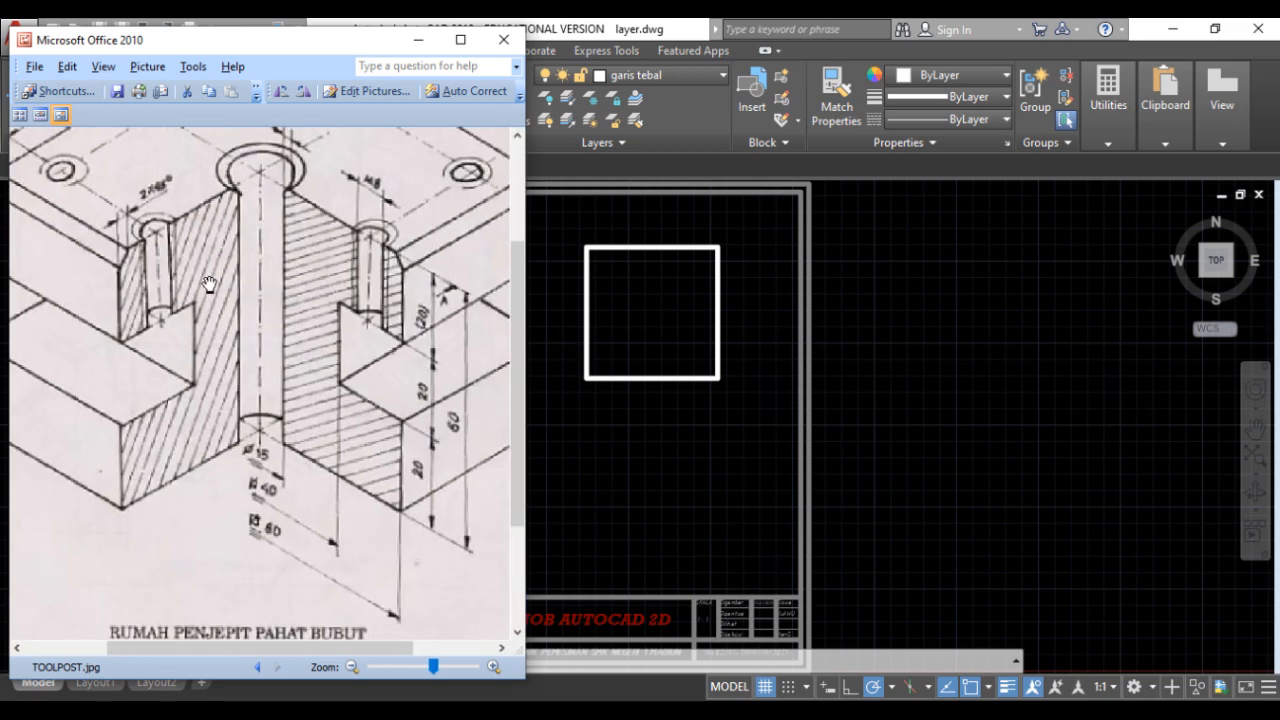
pyautogui.moveTo(131, 205); pyautogui.dragTo(191, 348)
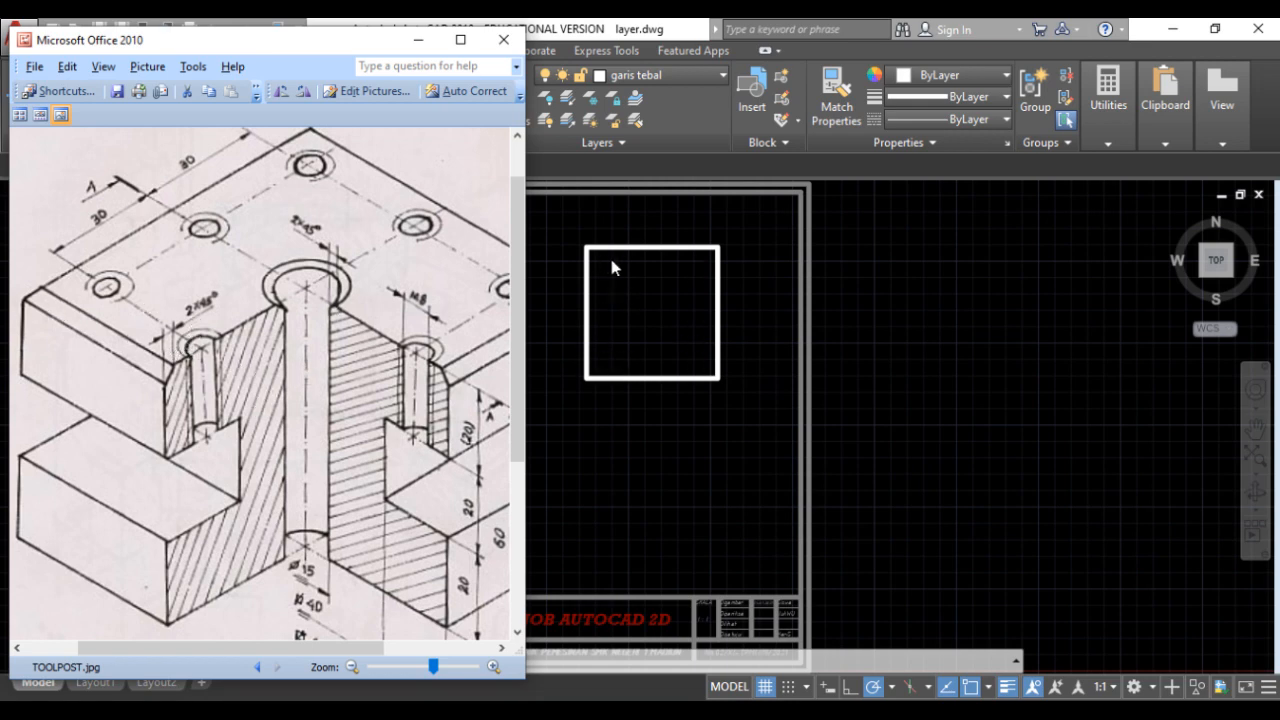
pyautogui.click(698, 210)
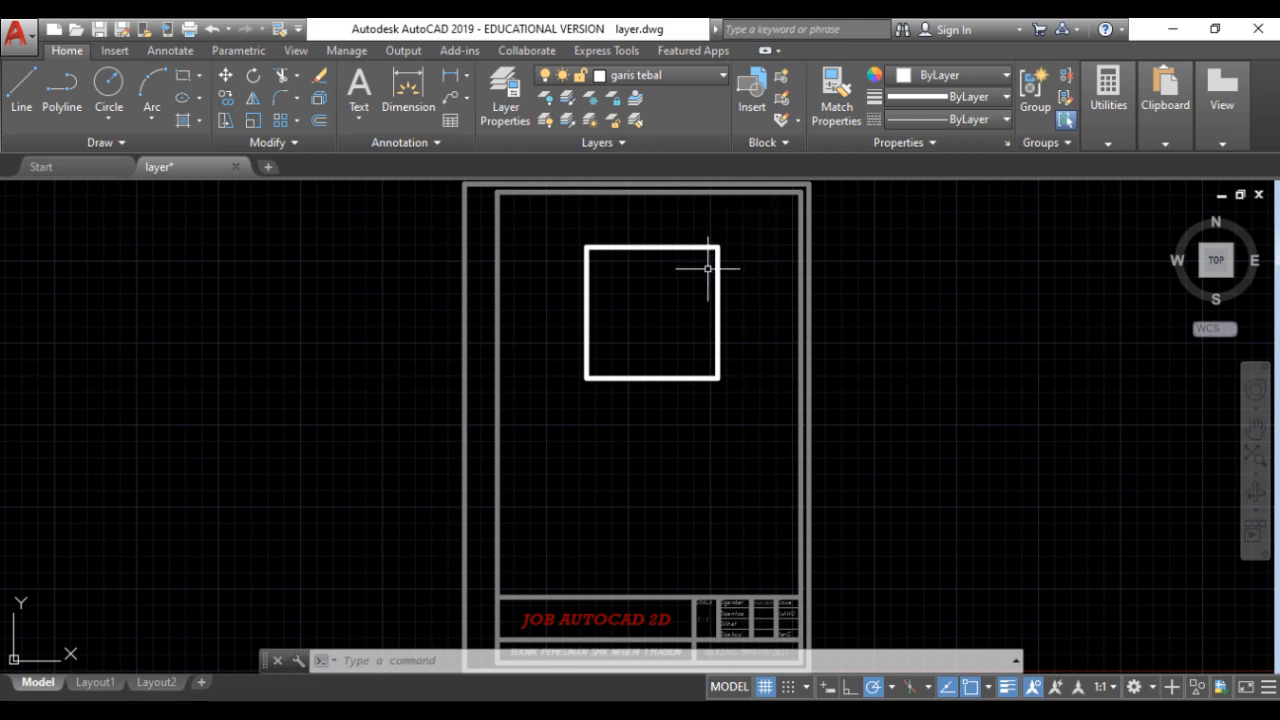
pyautogui.click(320, 121)
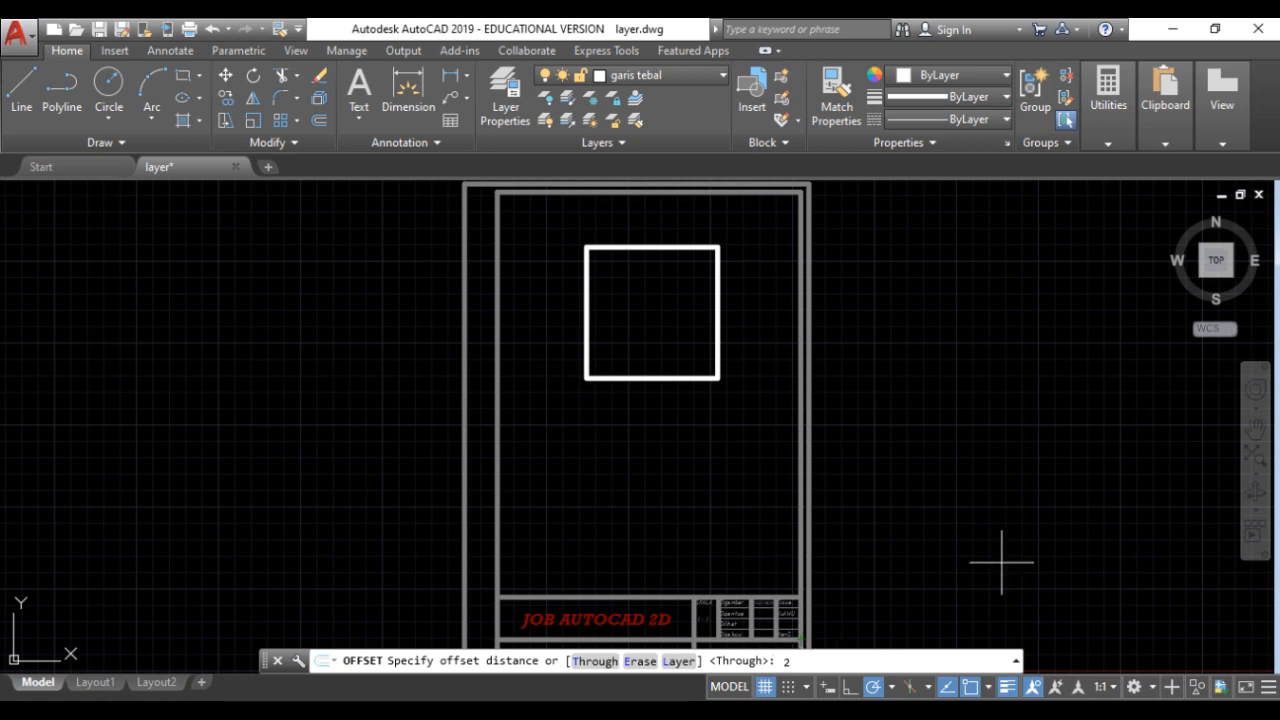
pyautogui.press('Return')
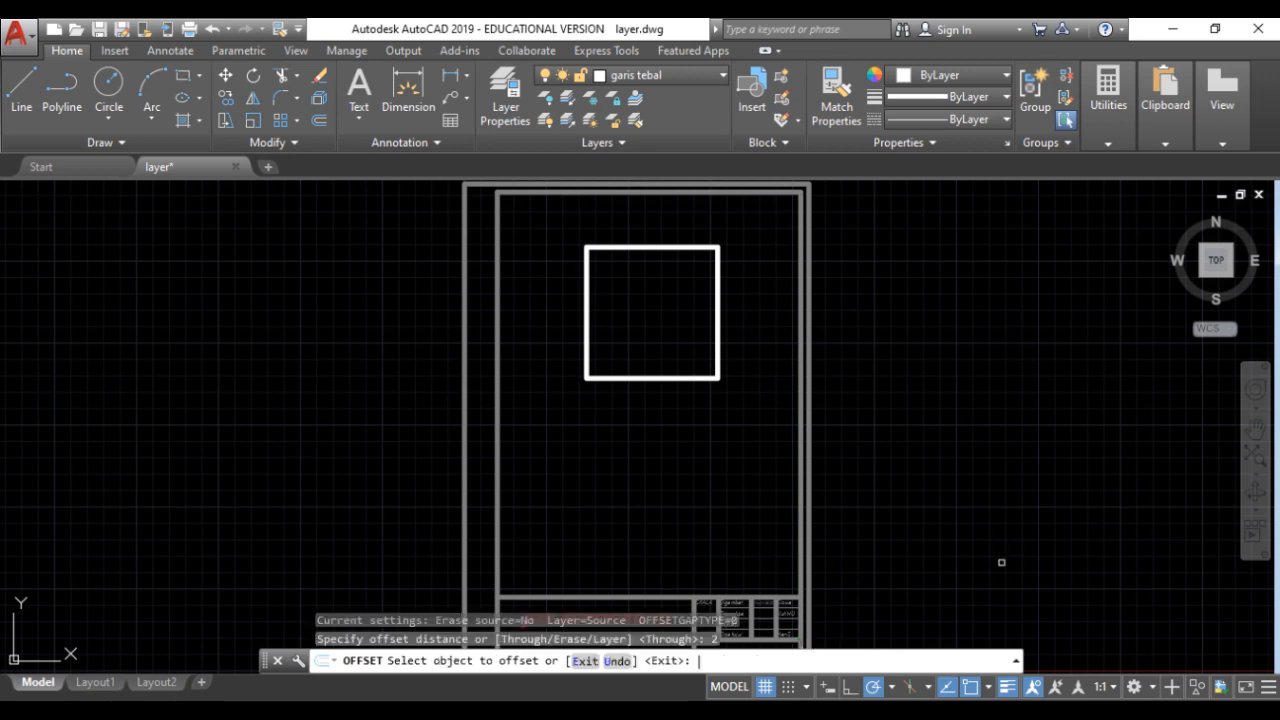
pyautogui.click(590, 283)
pyautogui.click(641, 297)
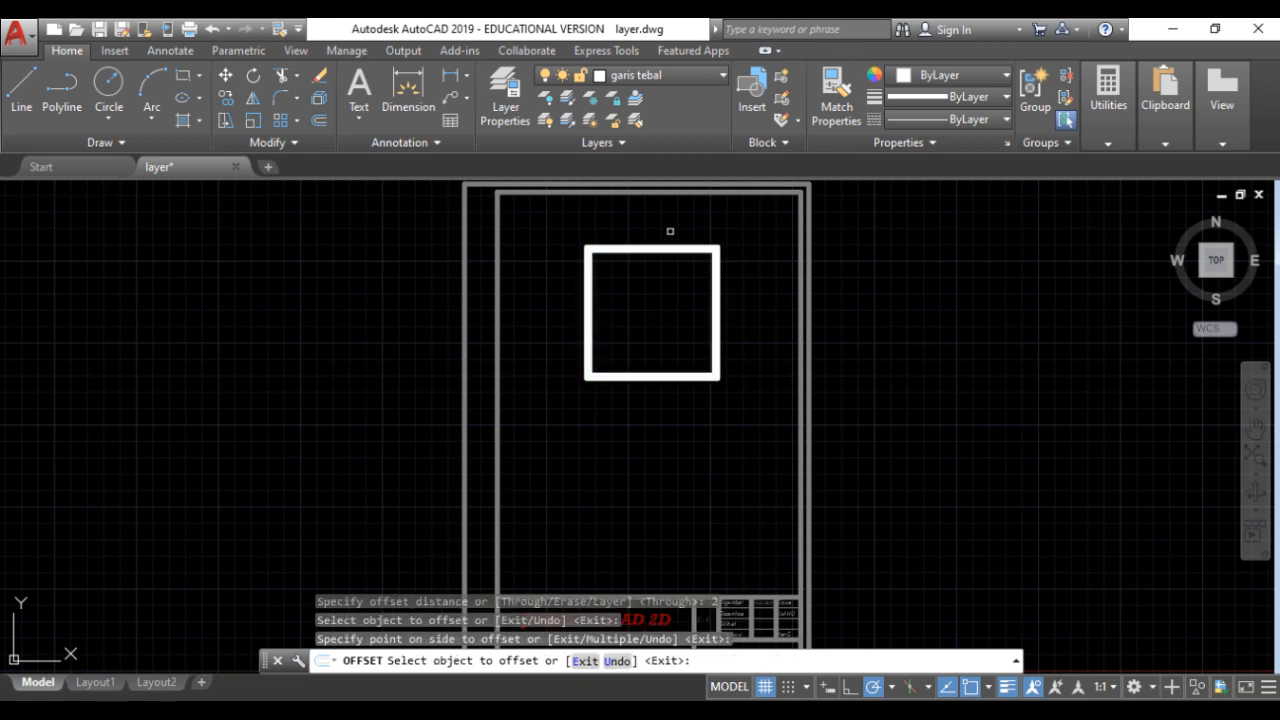
pyautogui.scroll(5, 670, 231)
pyautogui.scroll(-2, 690, 226)
pyautogui.scroll(2, 568, 310)
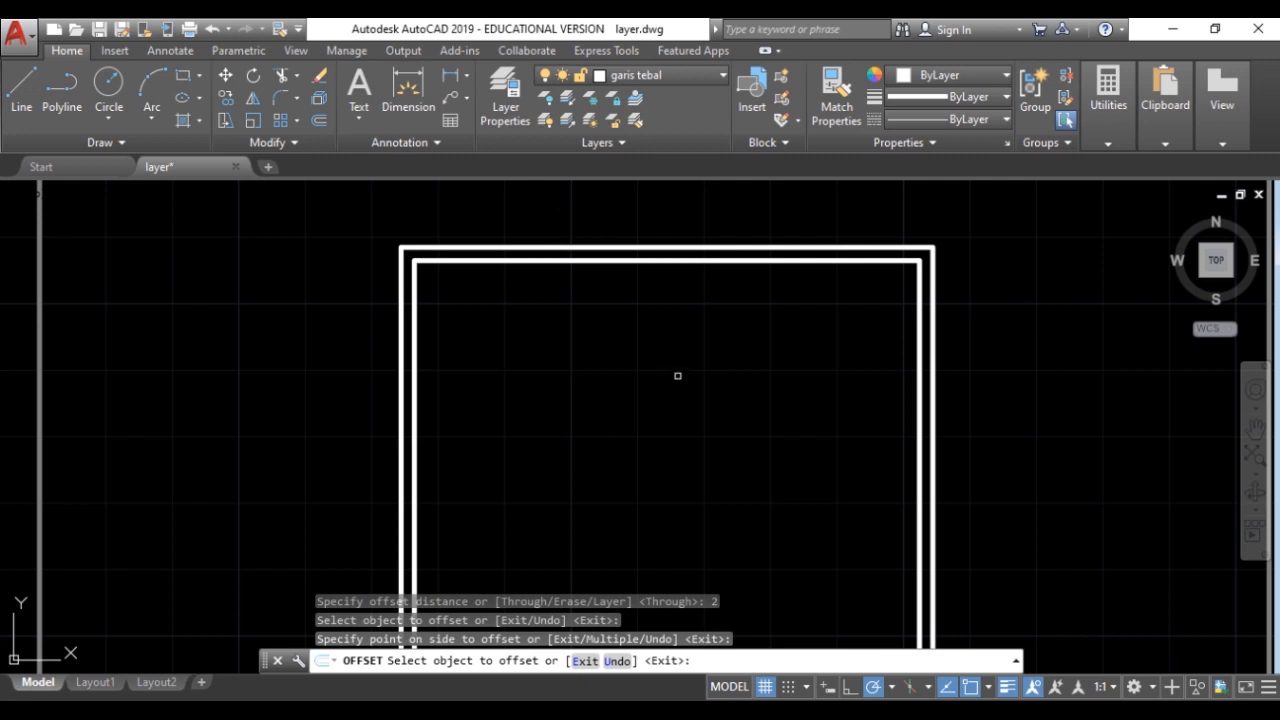
pyautogui.press('Return')
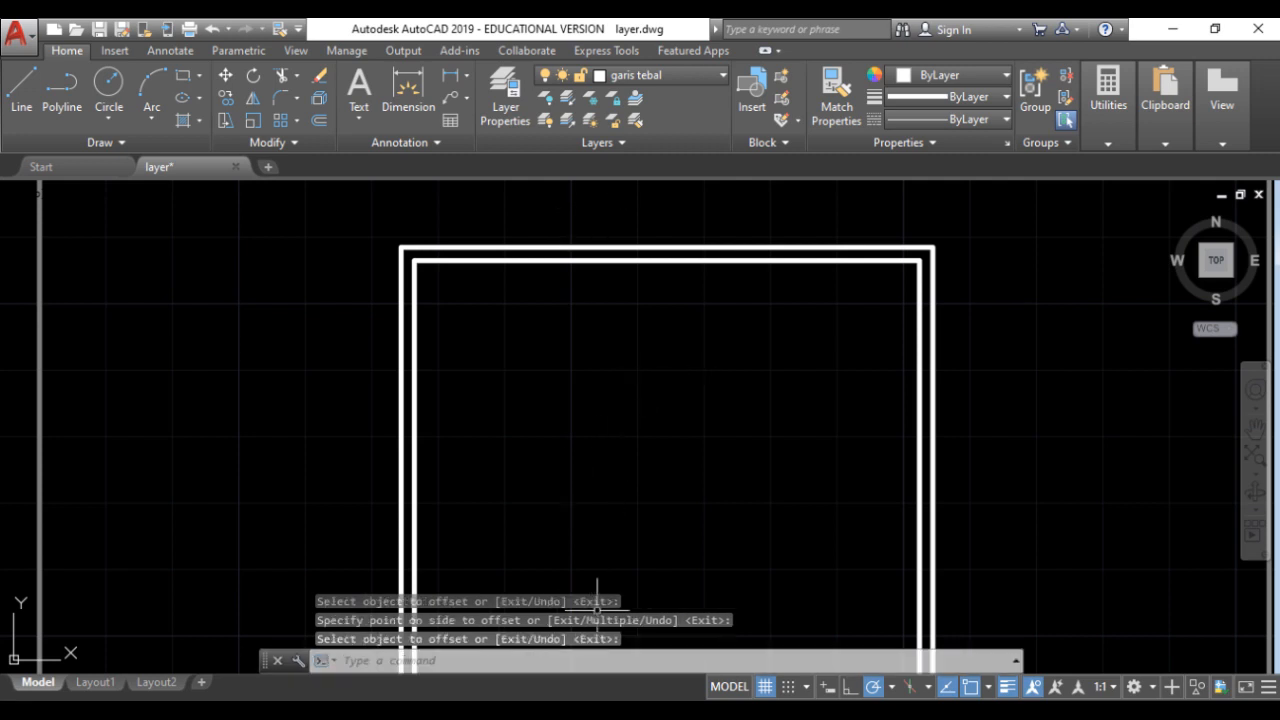
# Consult the TOOLPOST.jpg reference in Microsoft Office and, back in AutoCAD, offset the outer square inward by 20.
pyautogui.hotkey('alt', 'Tab')
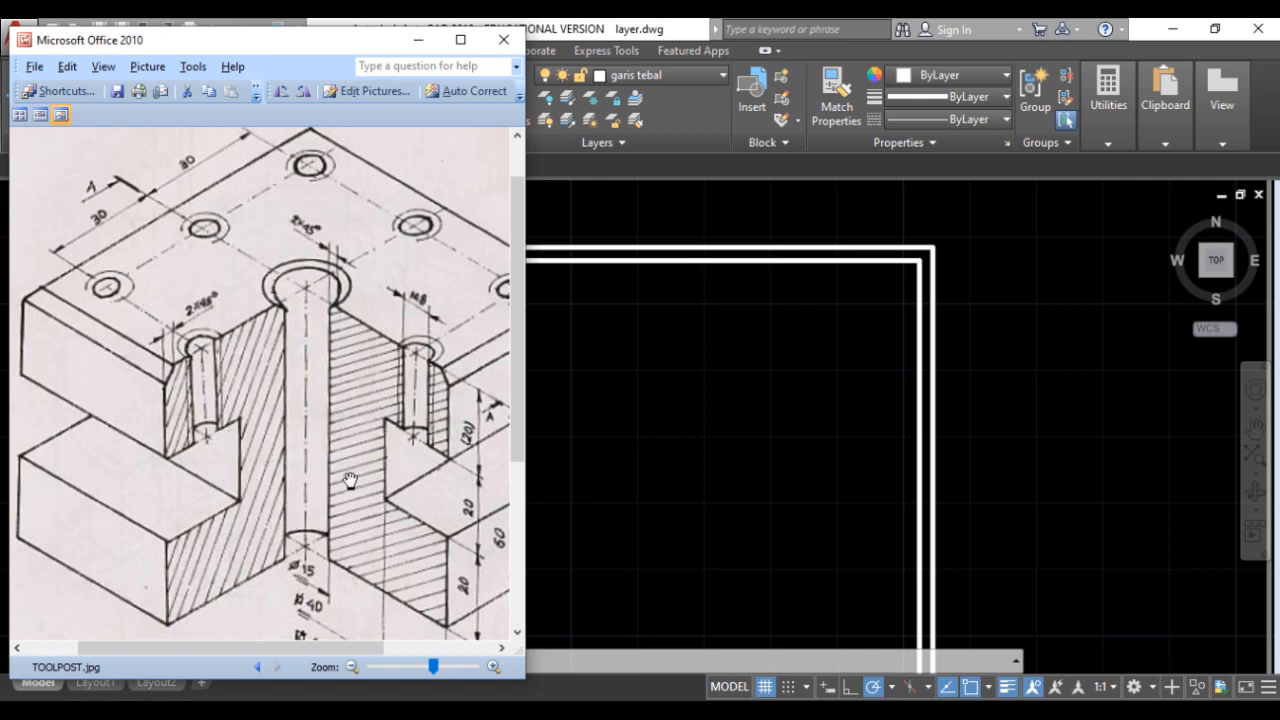
pyautogui.click(748, 324)
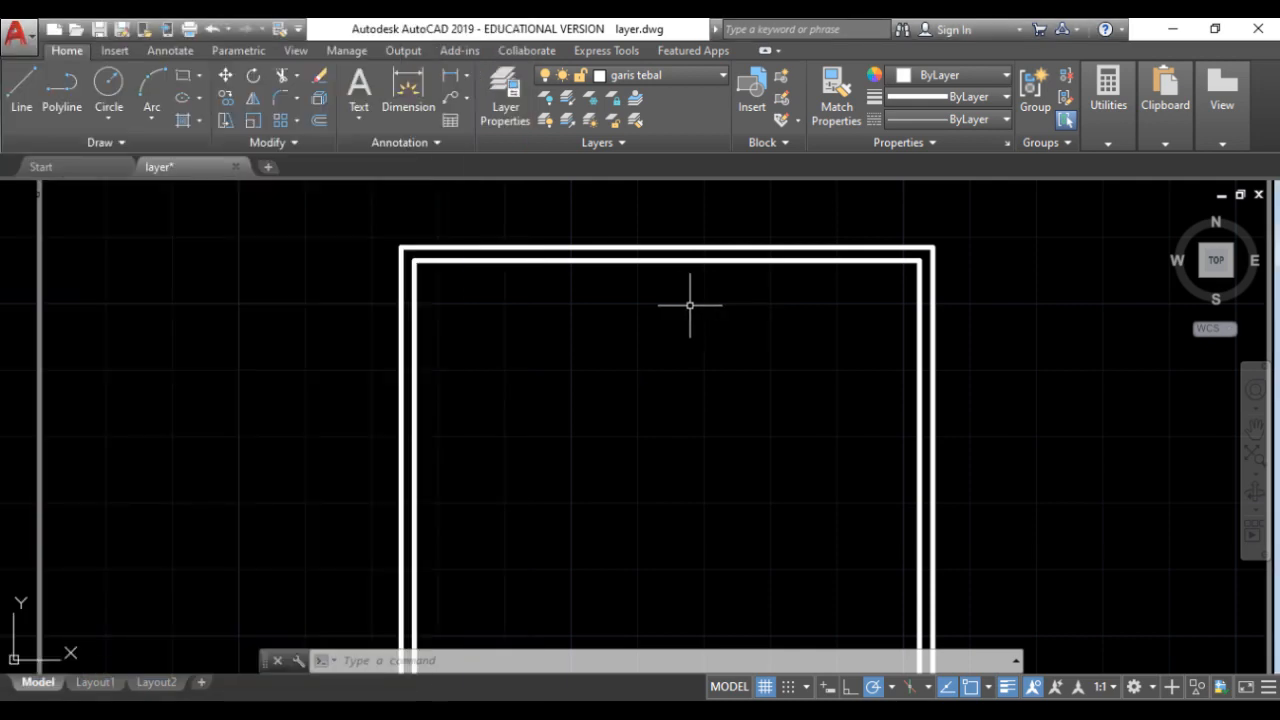
pyautogui.scroll(-5, 668, 351)
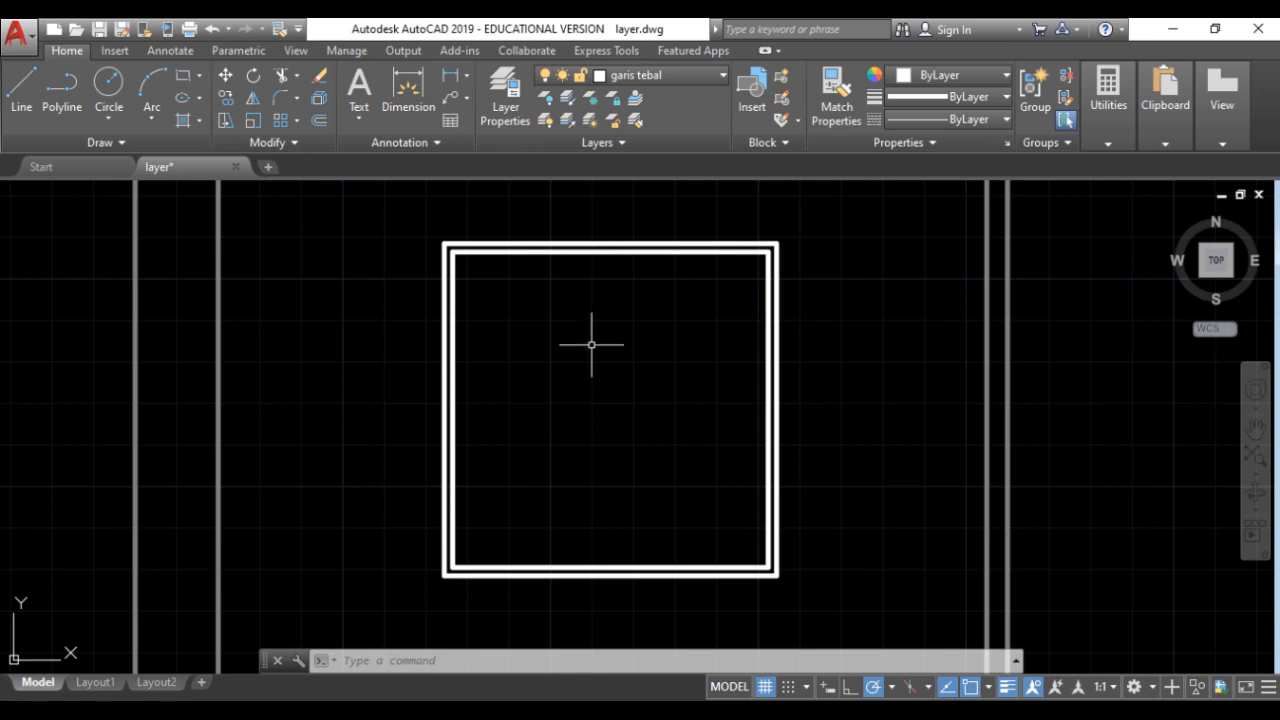
pyautogui.click(321, 117)
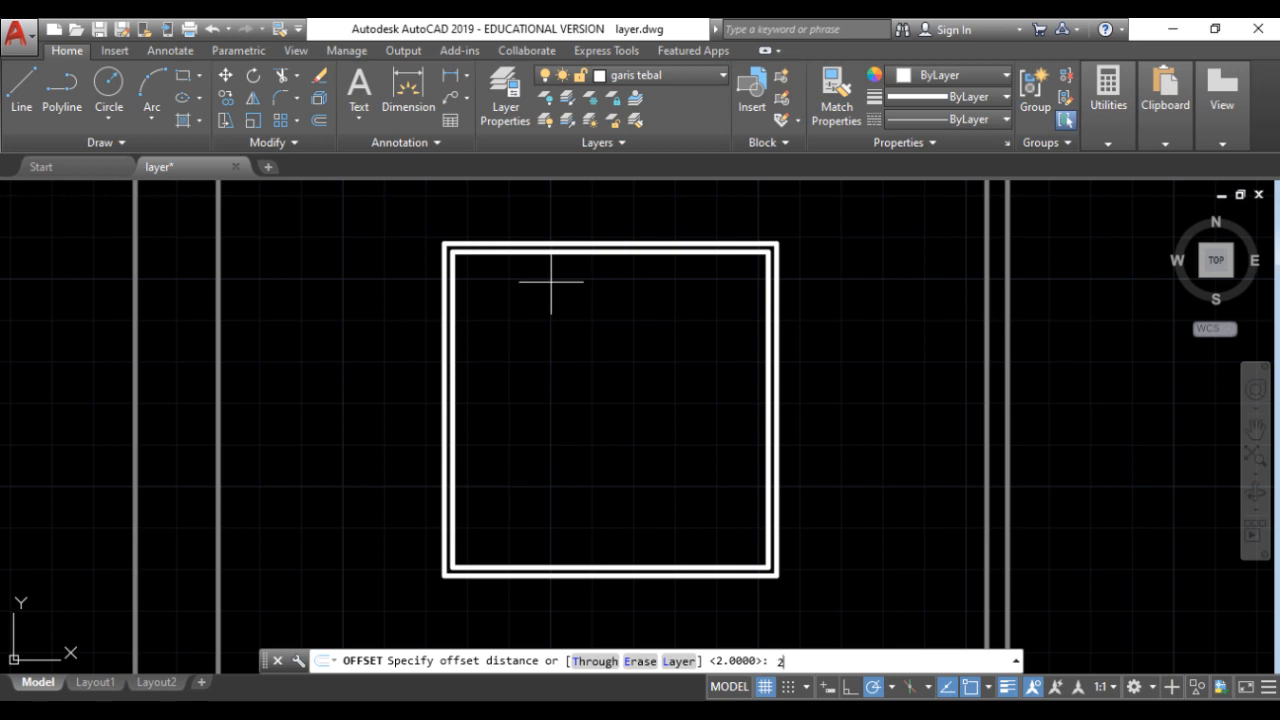
pyautogui.press('Return')
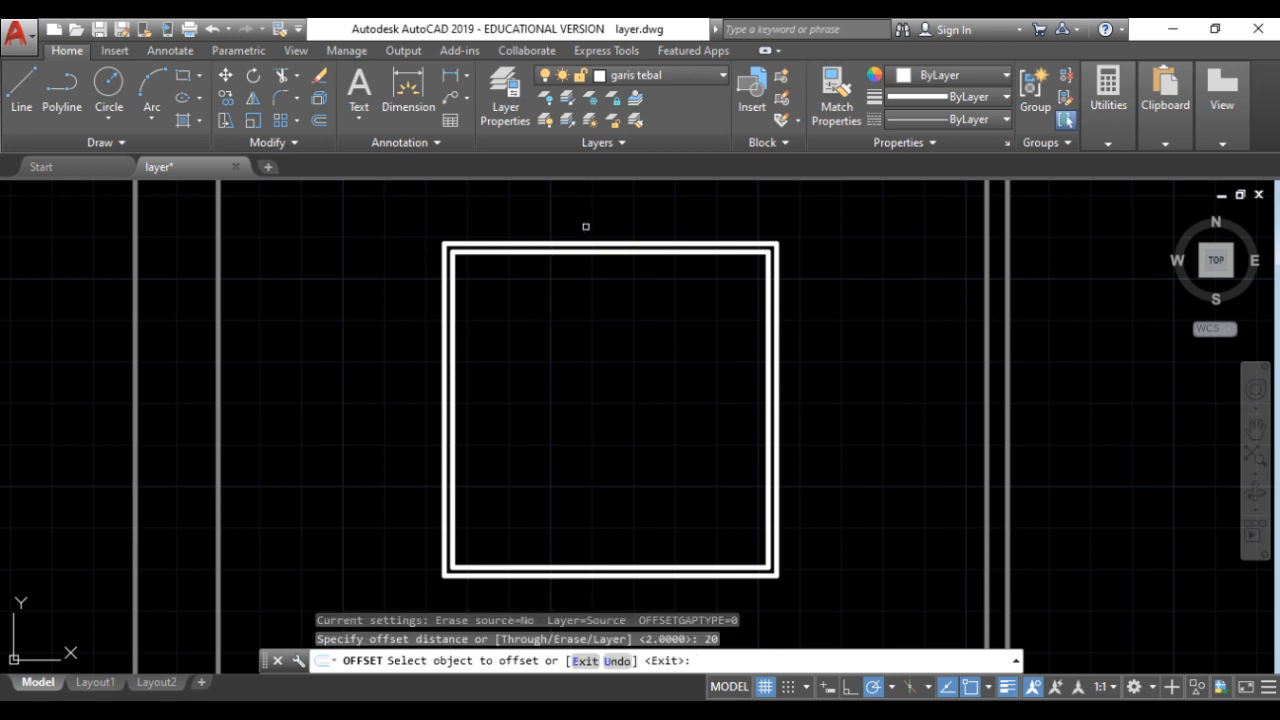
pyautogui.click(584, 276)
pyautogui.click(580, 336)
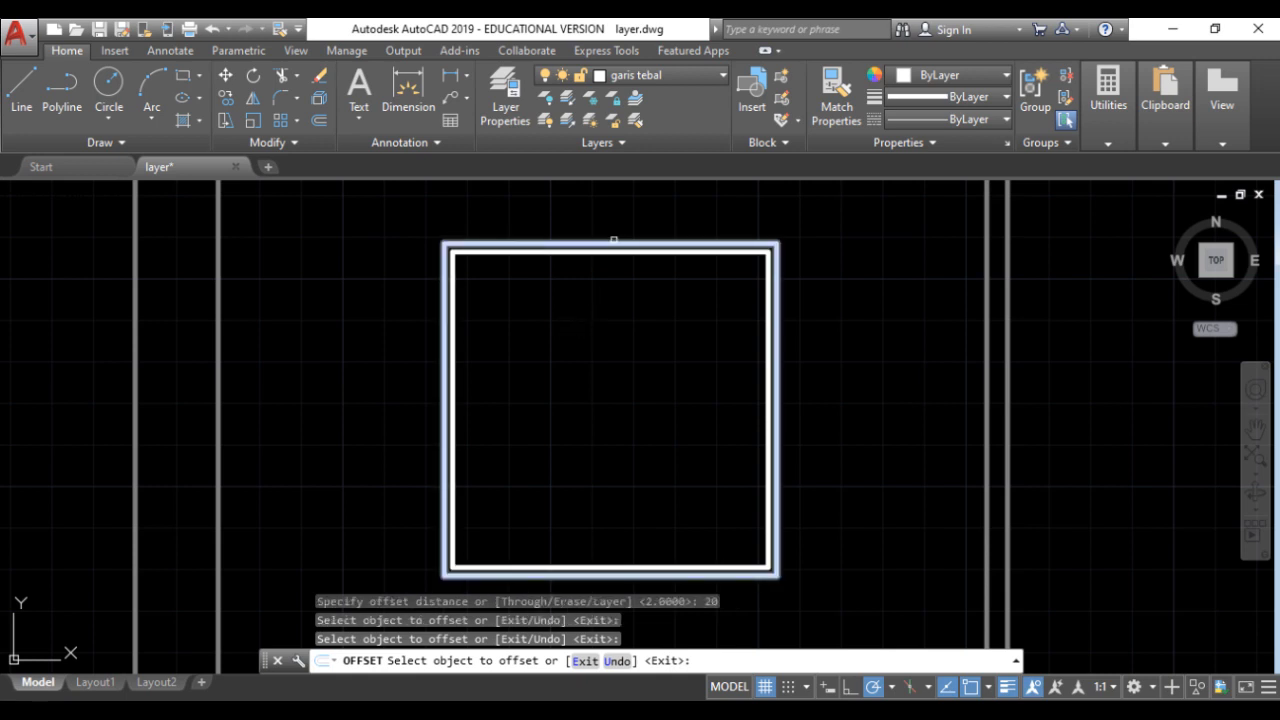
pyautogui.click(621, 279)
pyautogui.click(627, 242)
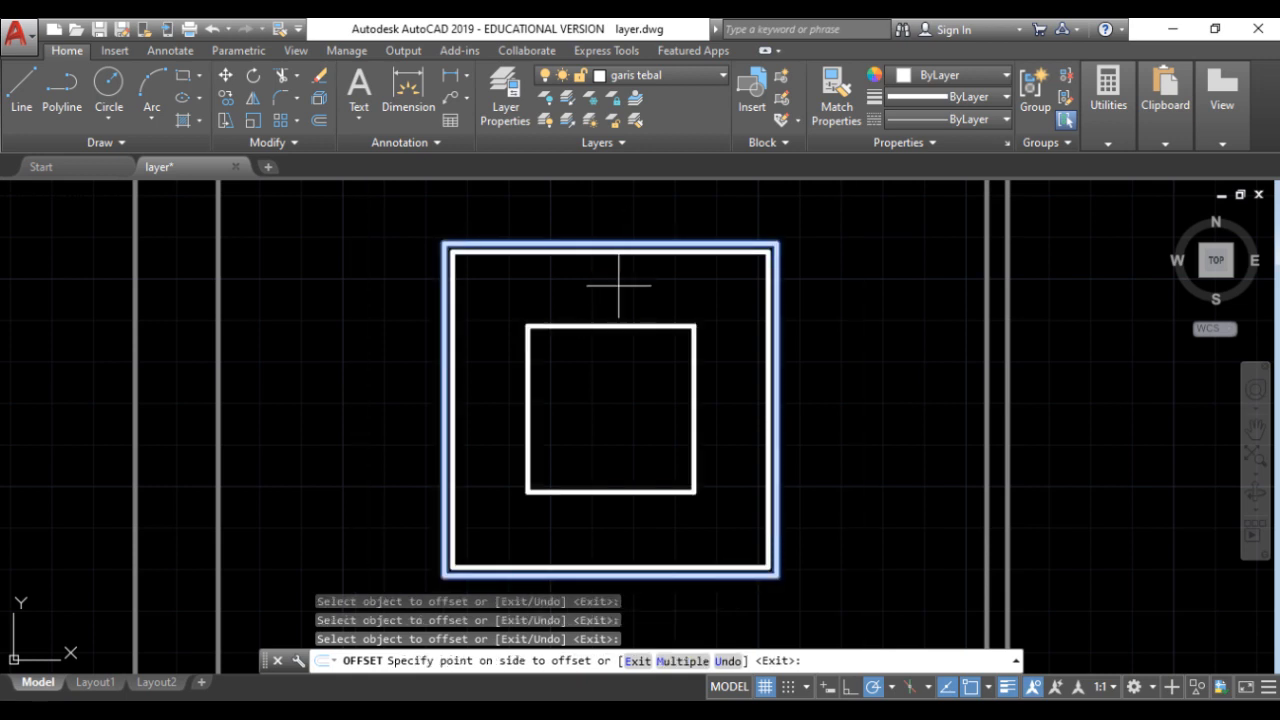
pyautogui.click(612, 320)
pyautogui.rightClick(671, 264)
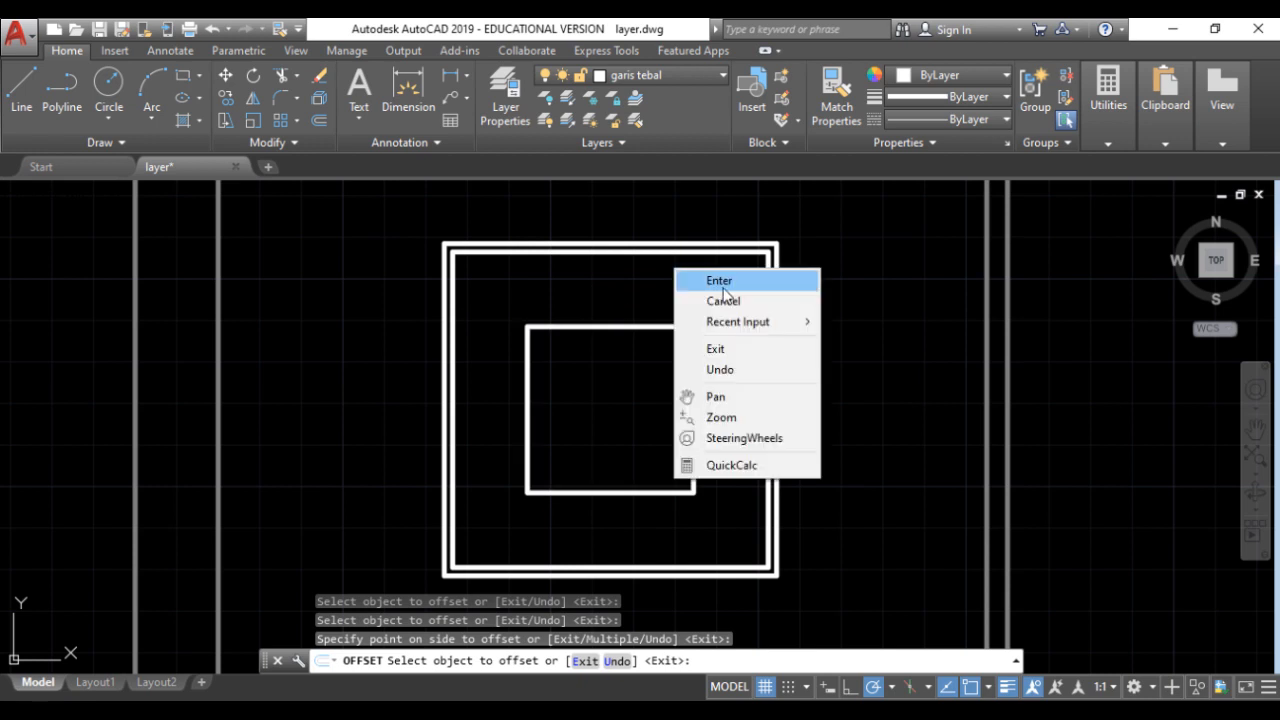
pyautogui.click(724, 279)
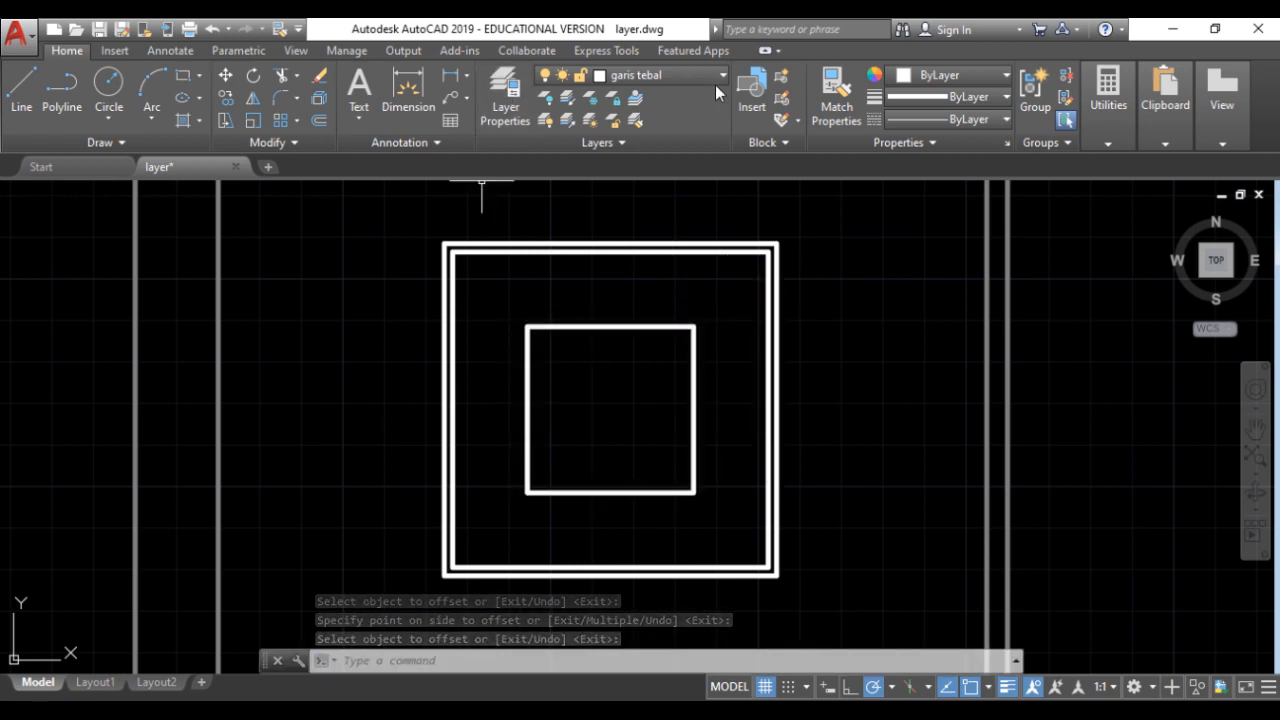
# Assign the innermost square to the garis tidak kelihatan layer and clear the selection.
pyautogui.click(591, 327)
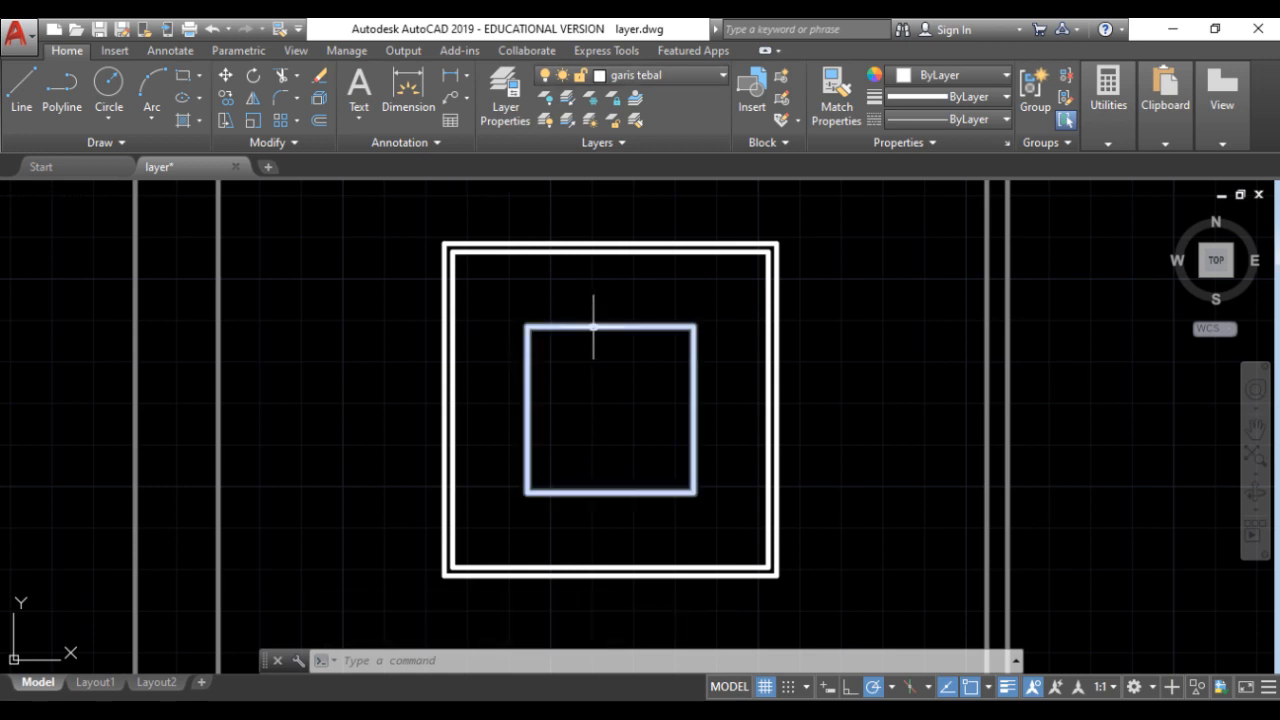
pyautogui.click(718, 80)
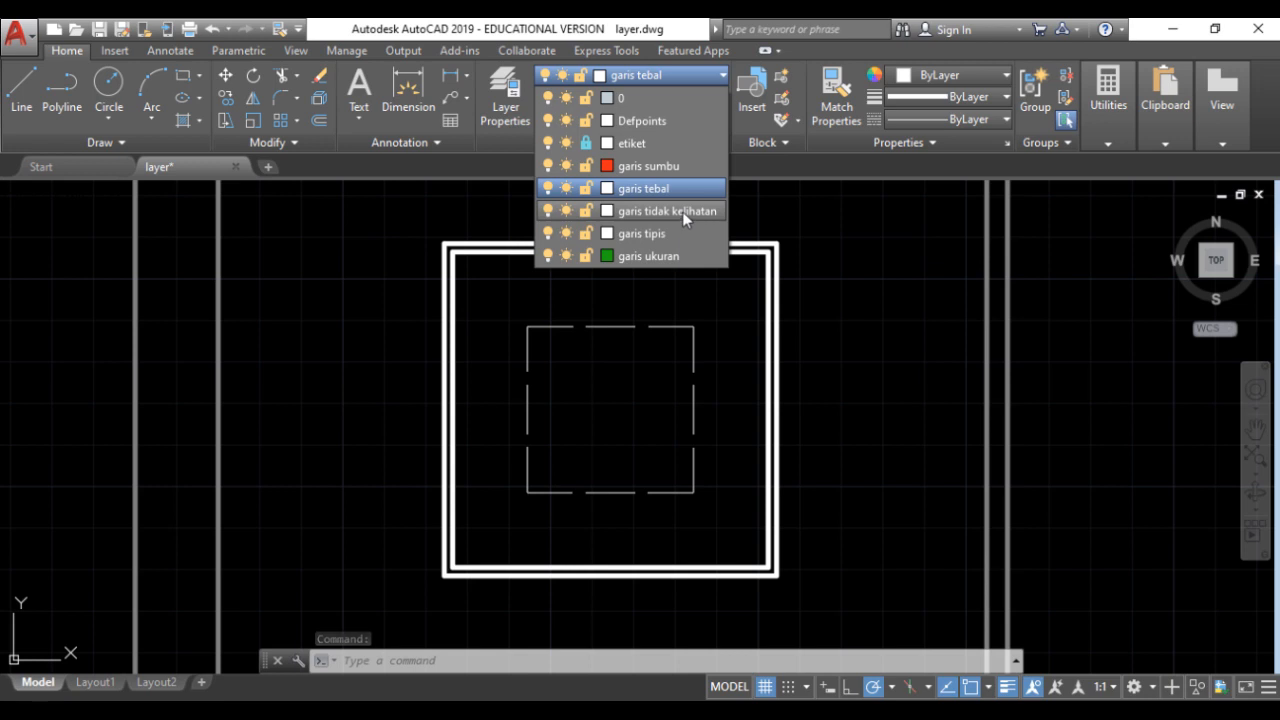
pyautogui.click(682, 211)
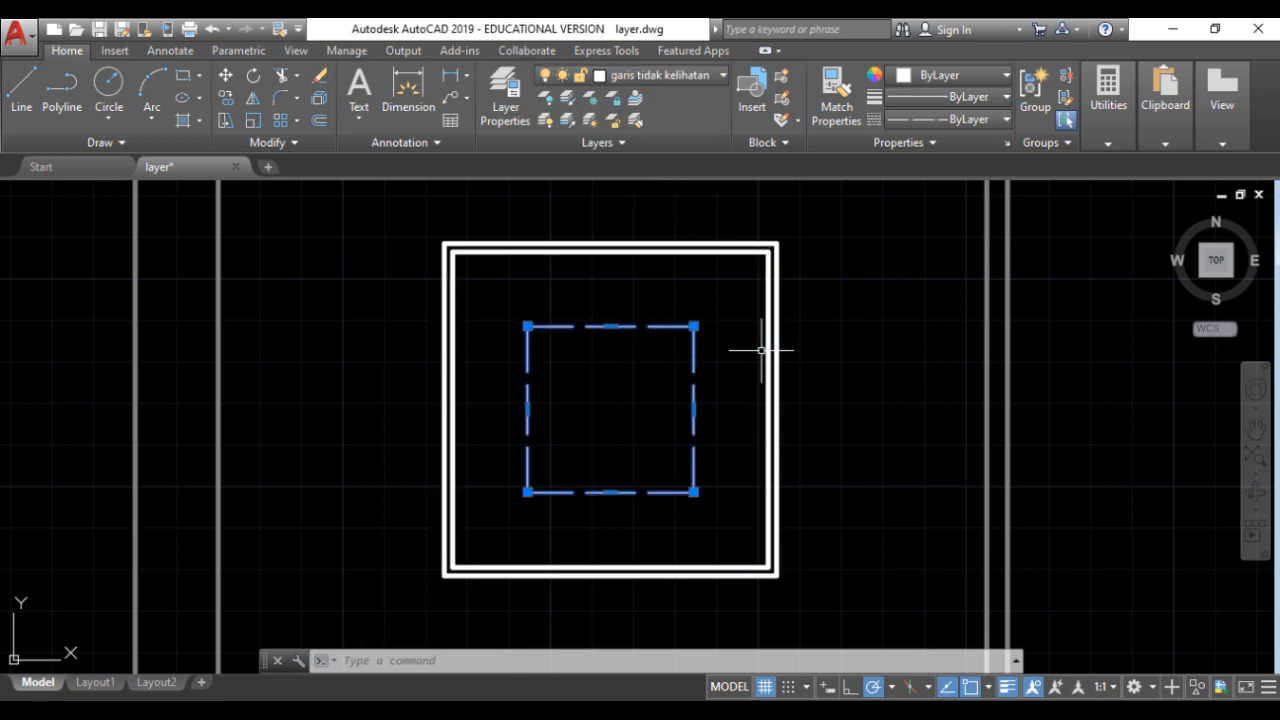
pyautogui.press('Escape')
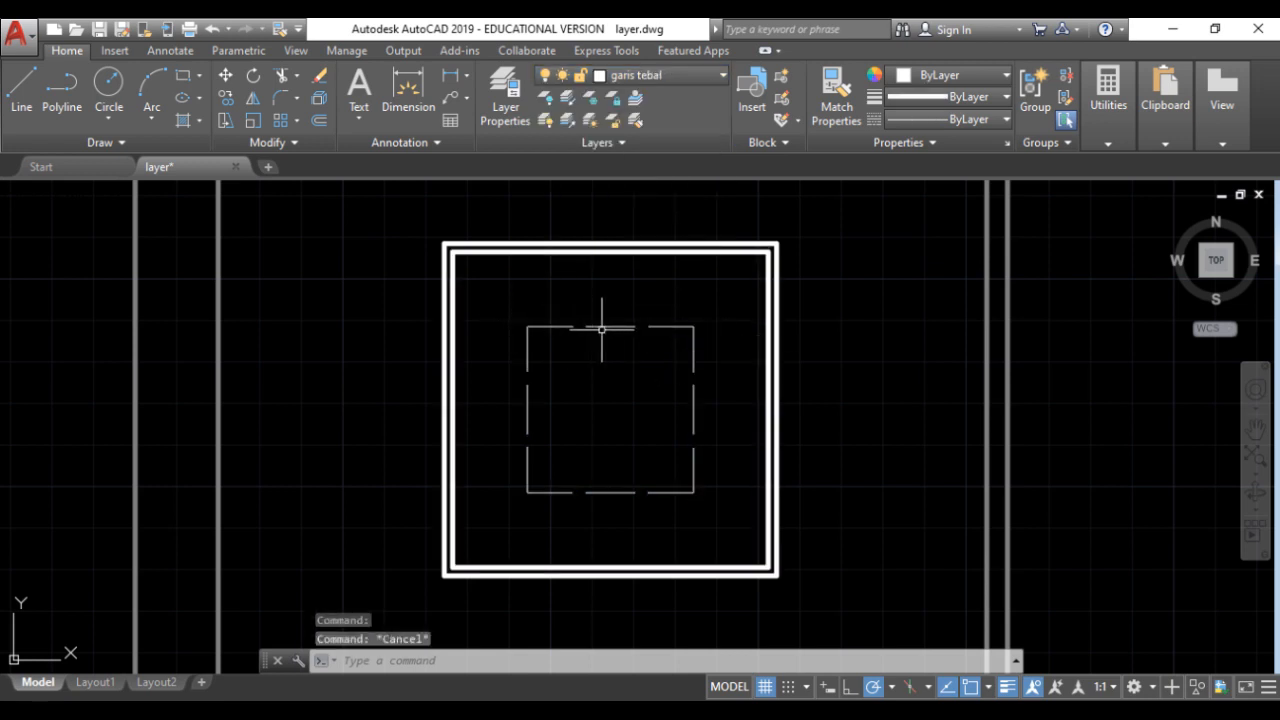
# Set the linetype scale of the dashed inner square to 0.3 in its properties.
pyautogui.click(543, 326)
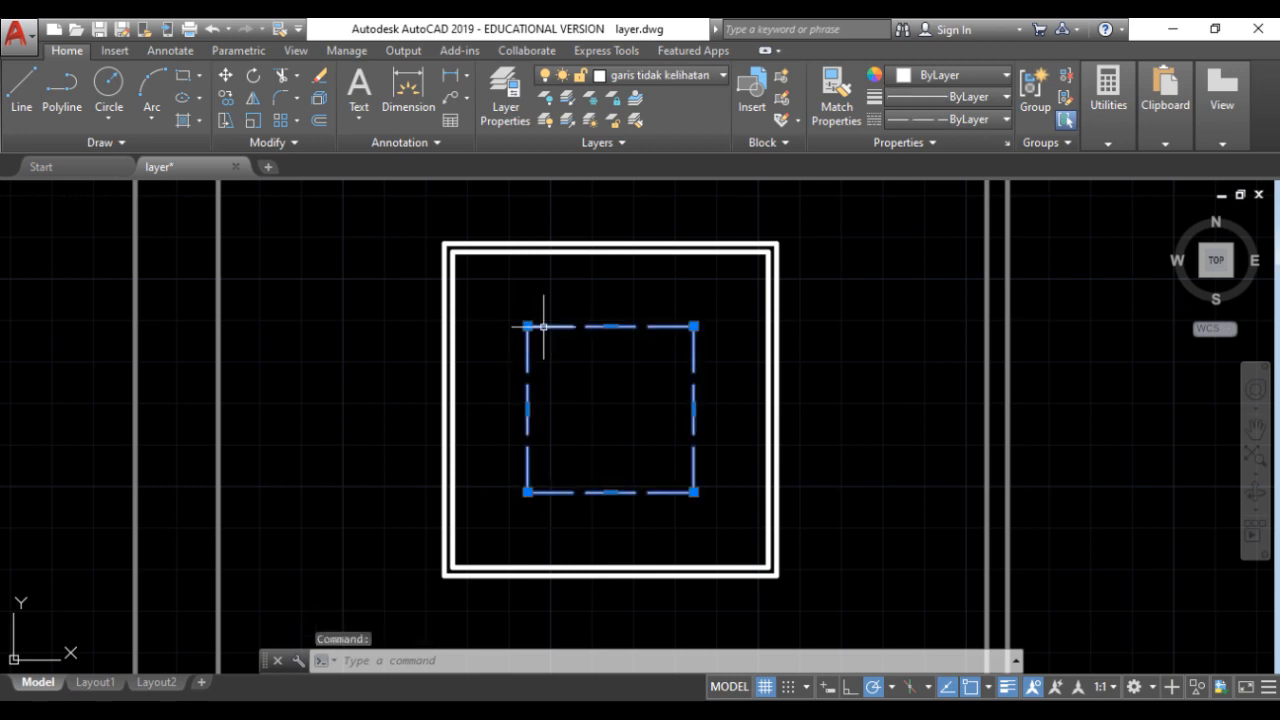
pyautogui.rightClick(545, 336)
pyautogui.click(640, 663)
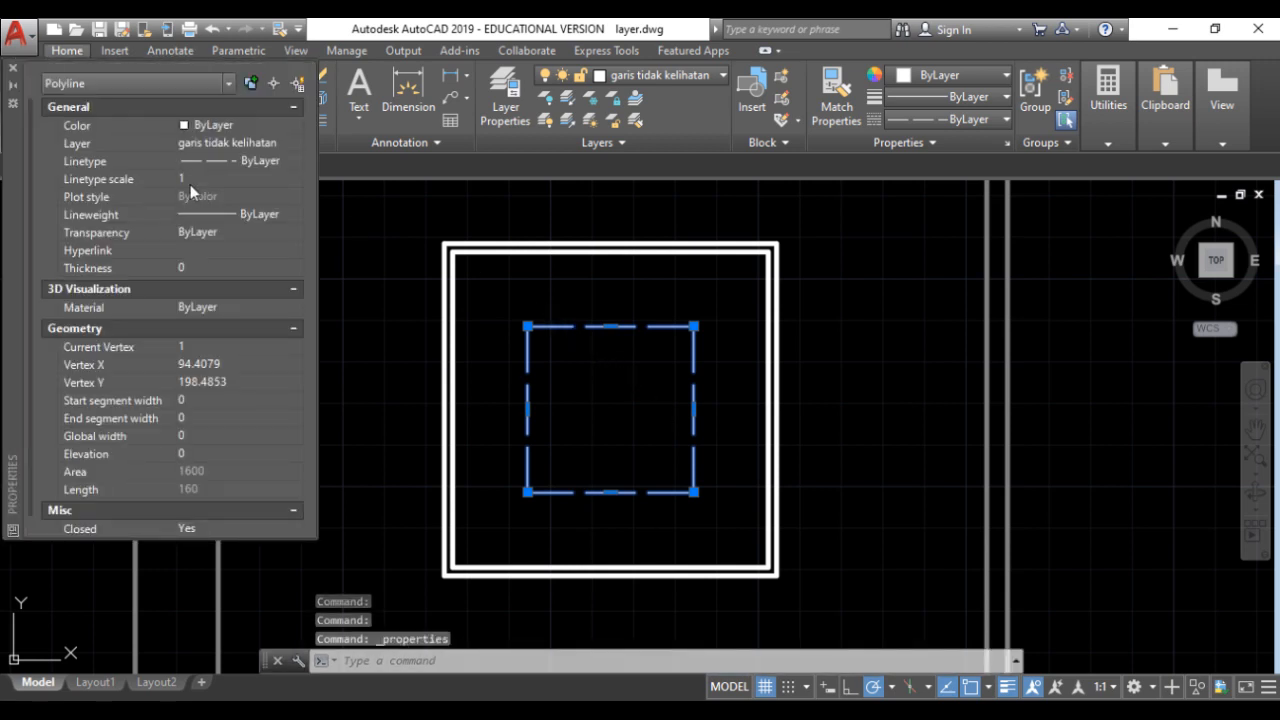
pyautogui.click(194, 180)
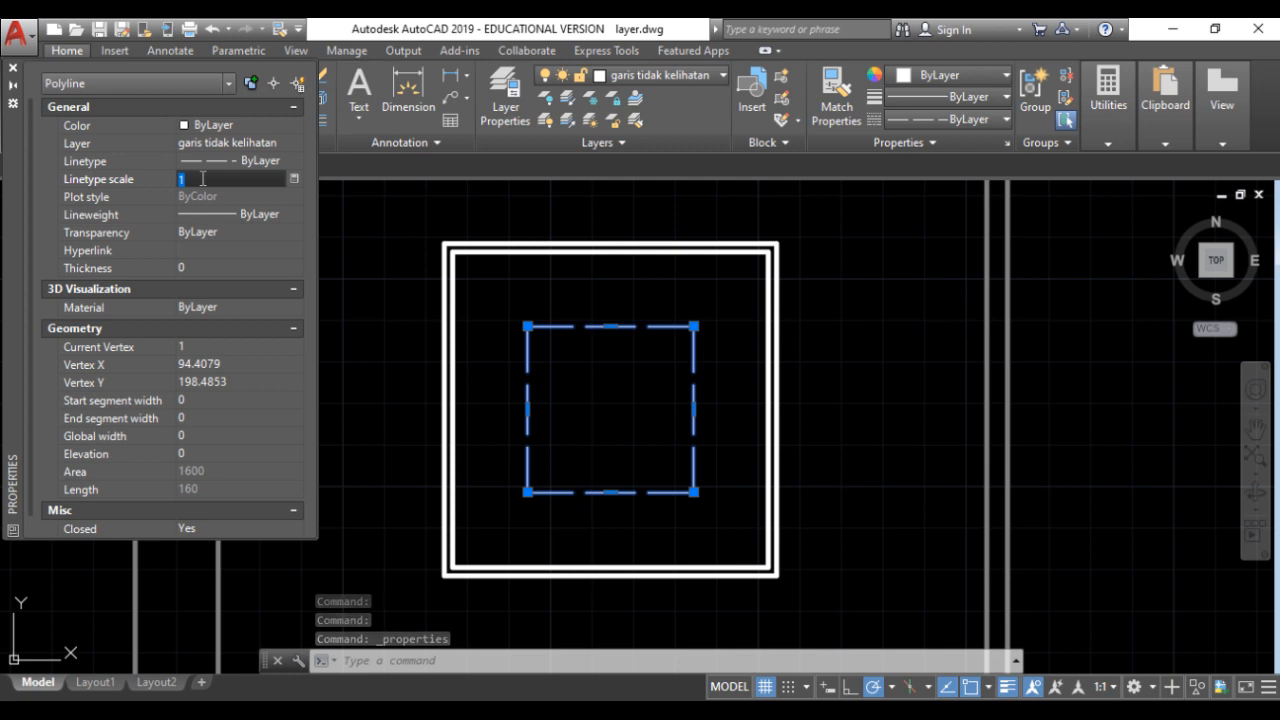
pyautogui.write('0.3')
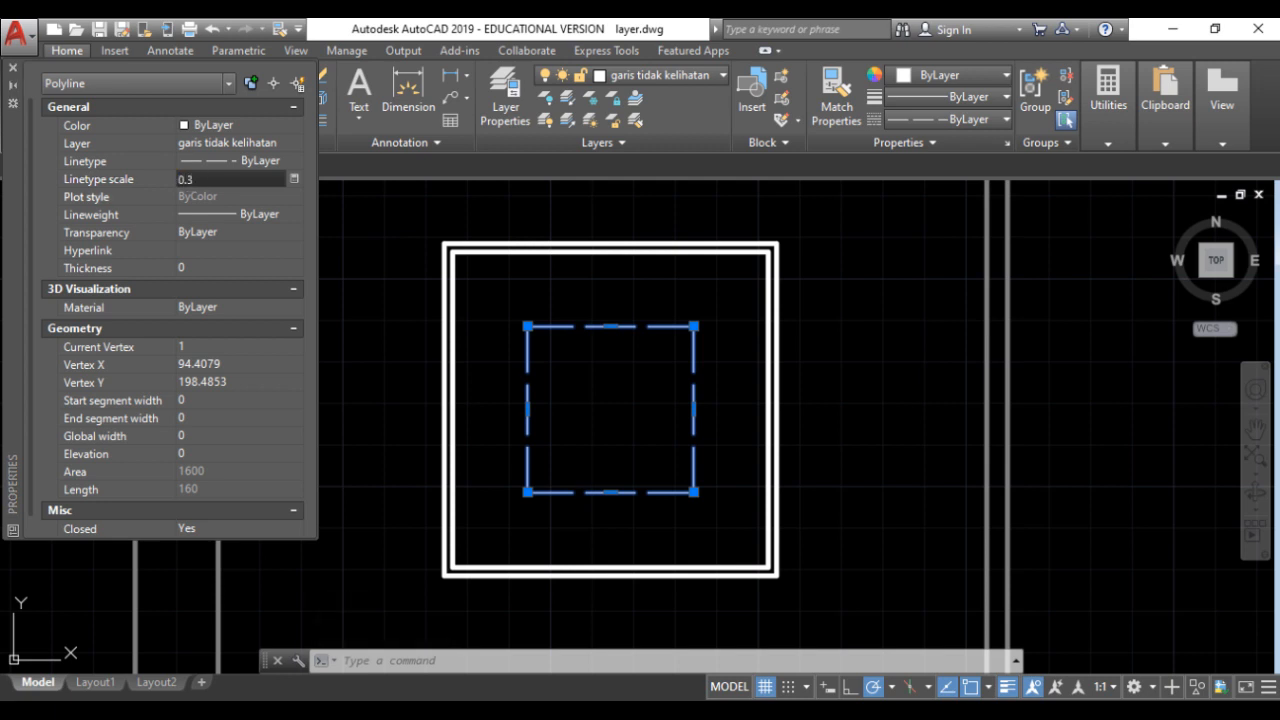
pyautogui.press('Return')
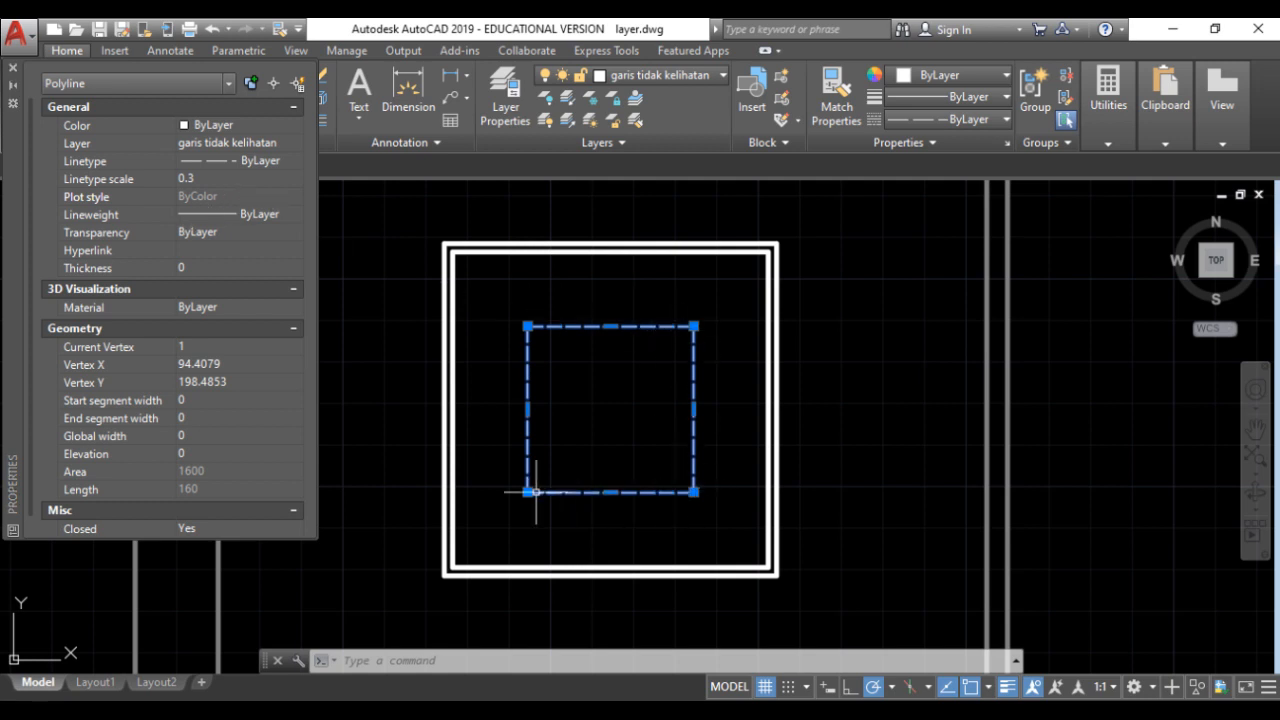
pyautogui.click(13, 67)
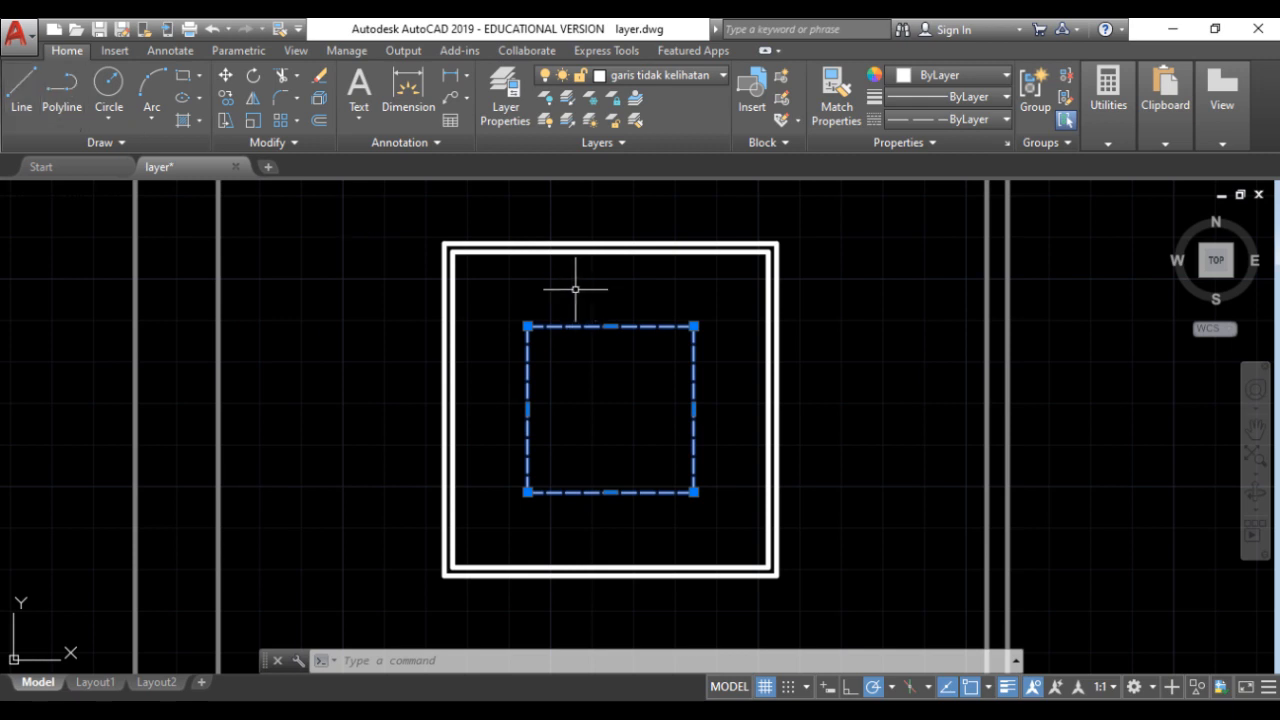
pyautogui.press('Escape')
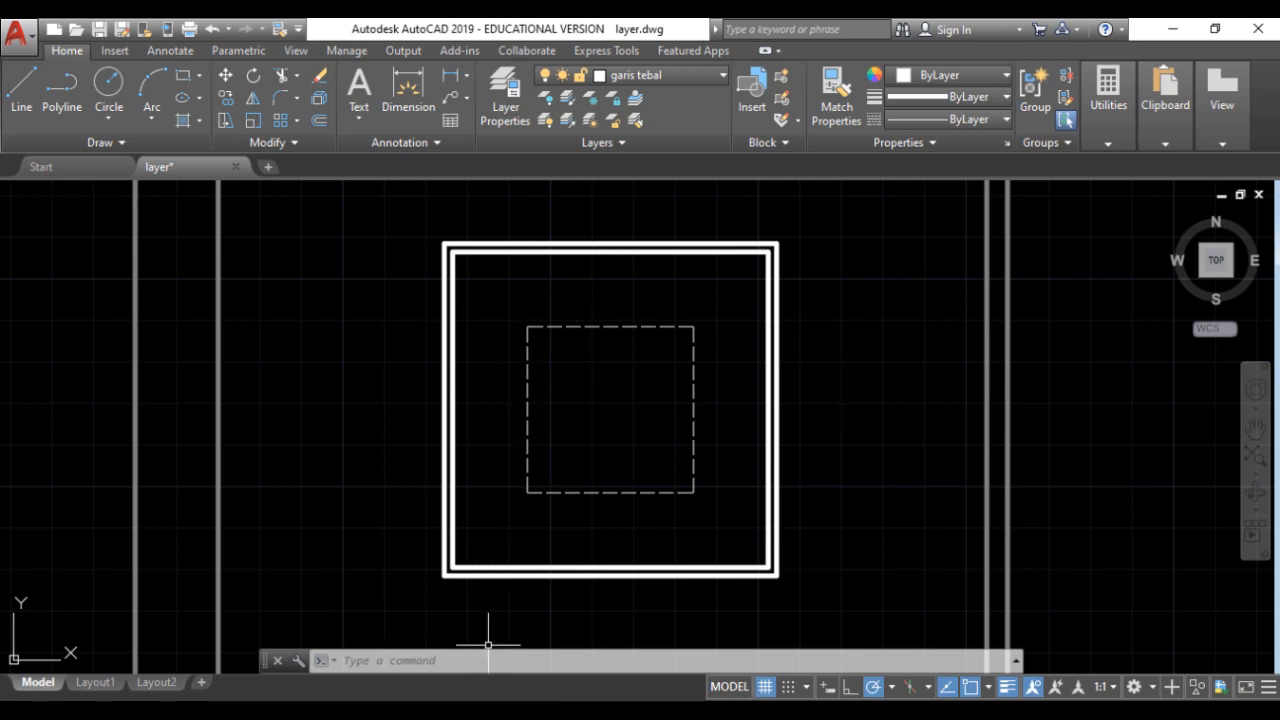
# Check the central bore in the TOOLPOST.jpg reference in Microsoft Office and, back in AutoCAD, draw a 15 diameter circle at the squares' geometric center.
pyautogui.click(488, 712)
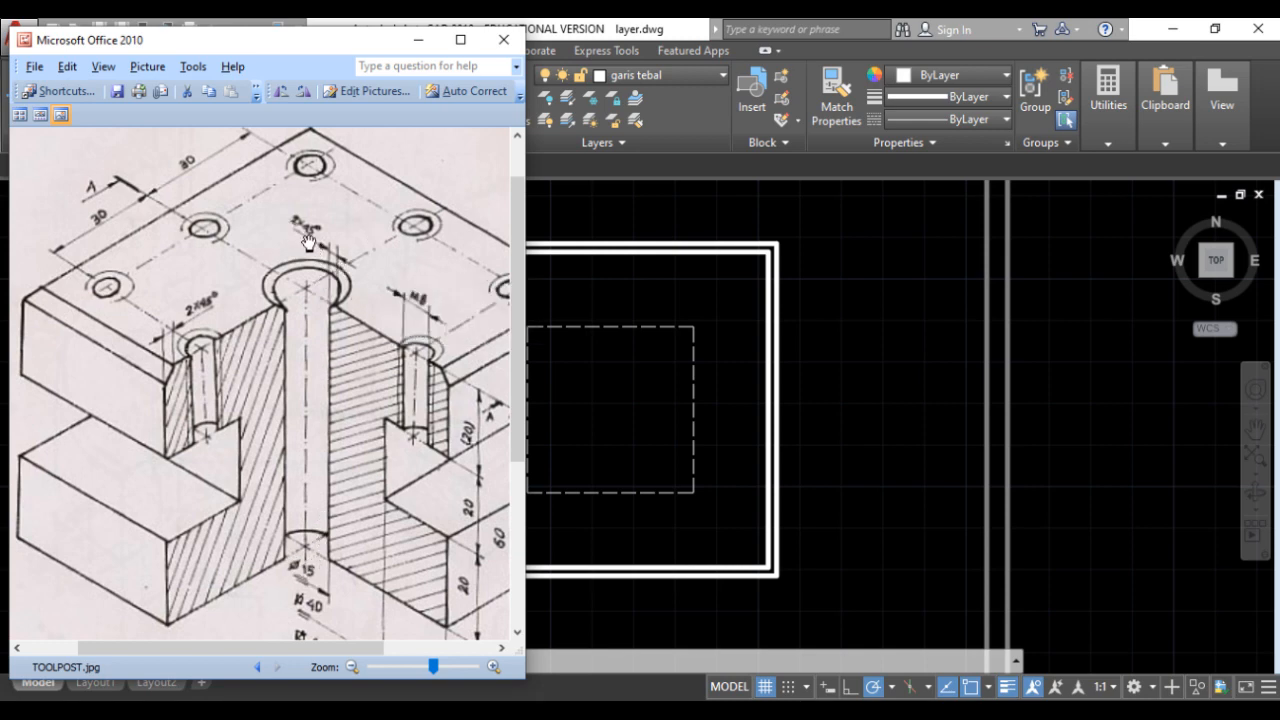
pyautogui.click(604, 398)
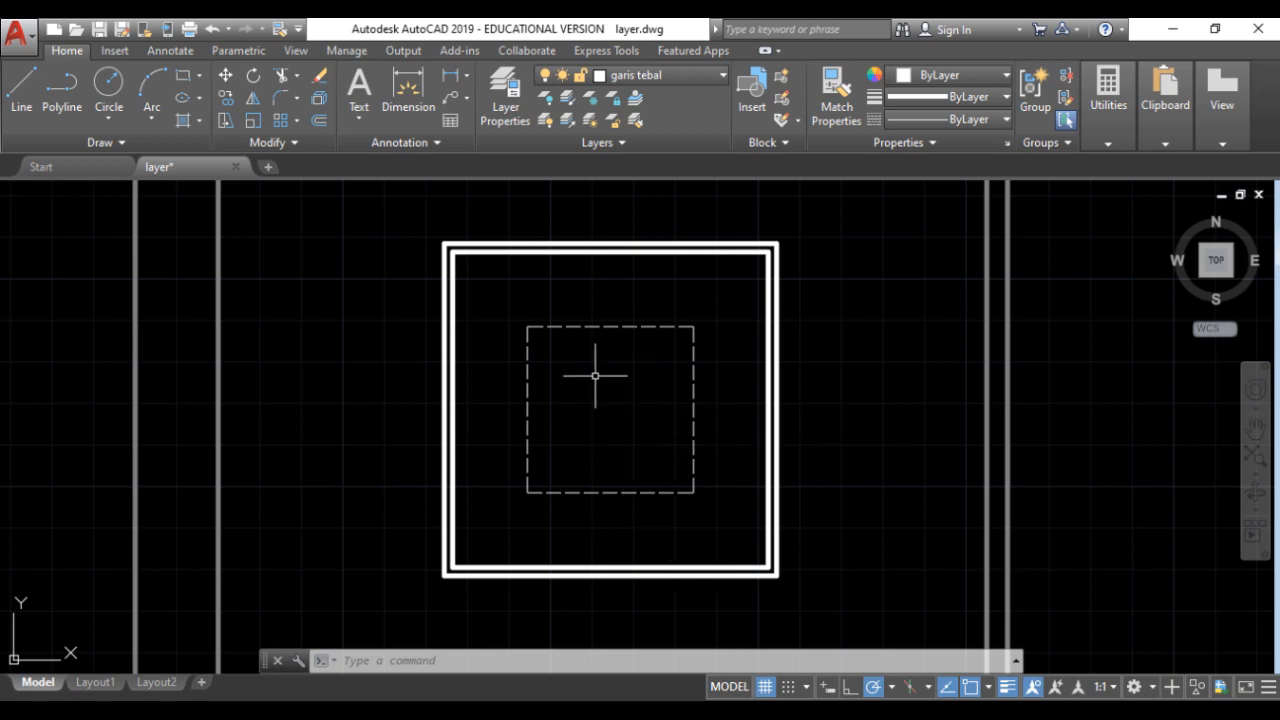
pyautogui.click(108, 84)
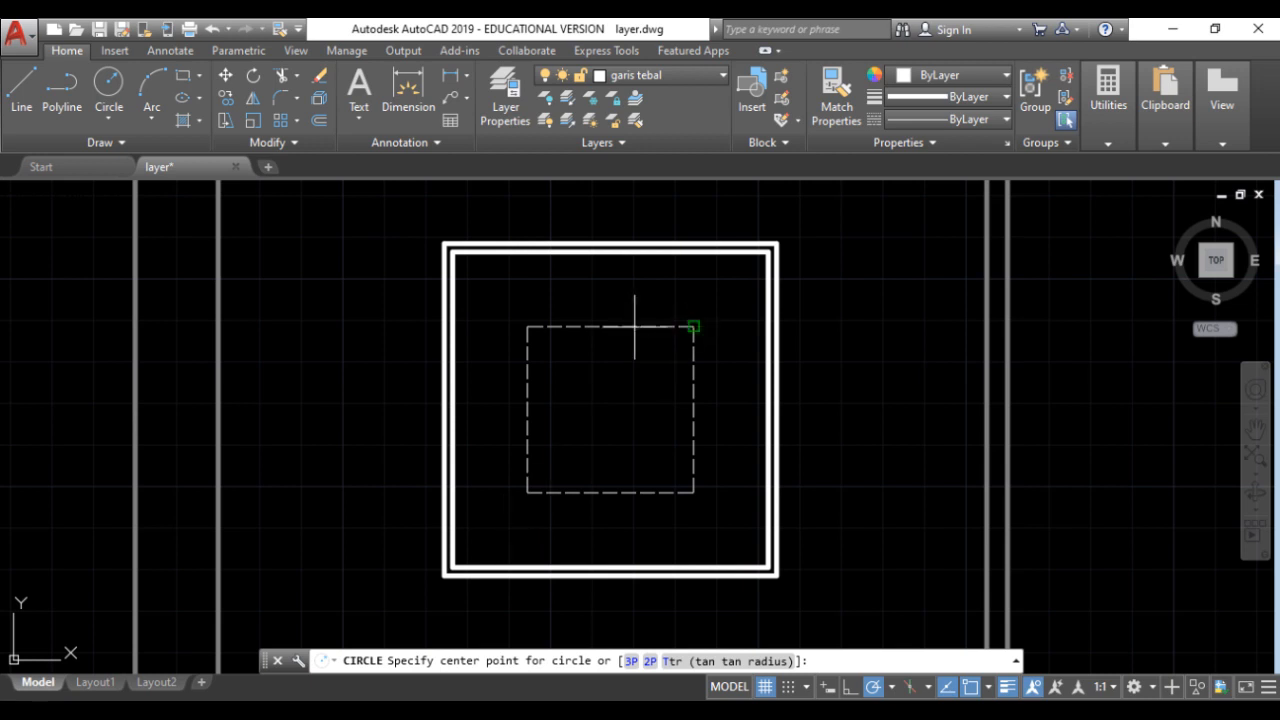
pyautogui.keyDown('shift'); pyautogui.rightClick(625, 450); pyautogui.keyUp('shift')
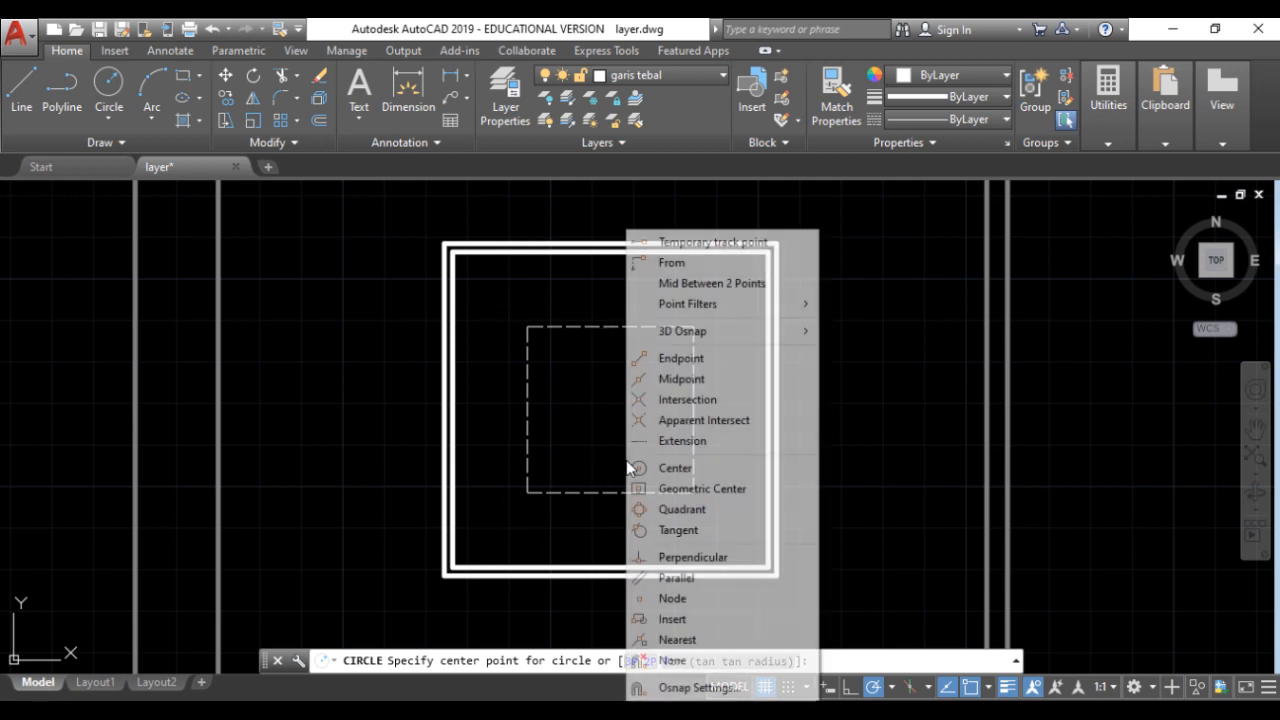
pyautogui.click(700, 489)
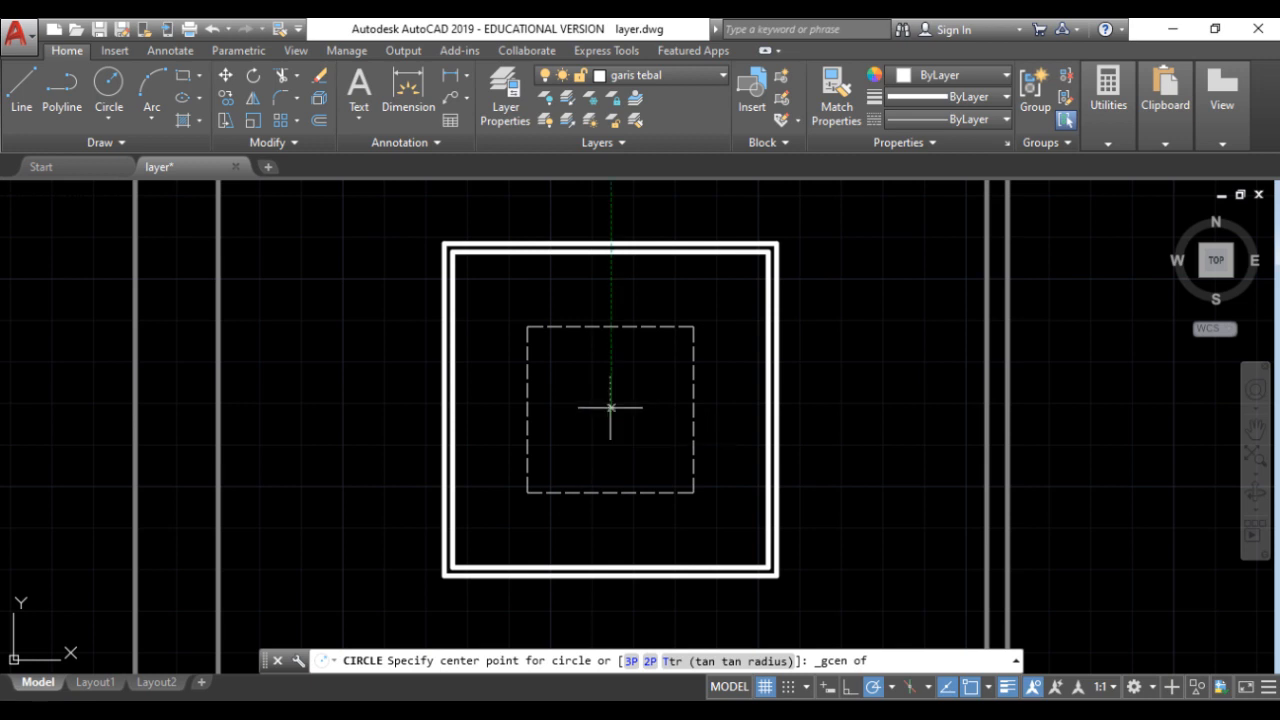
pyautogui.click(611, 409)
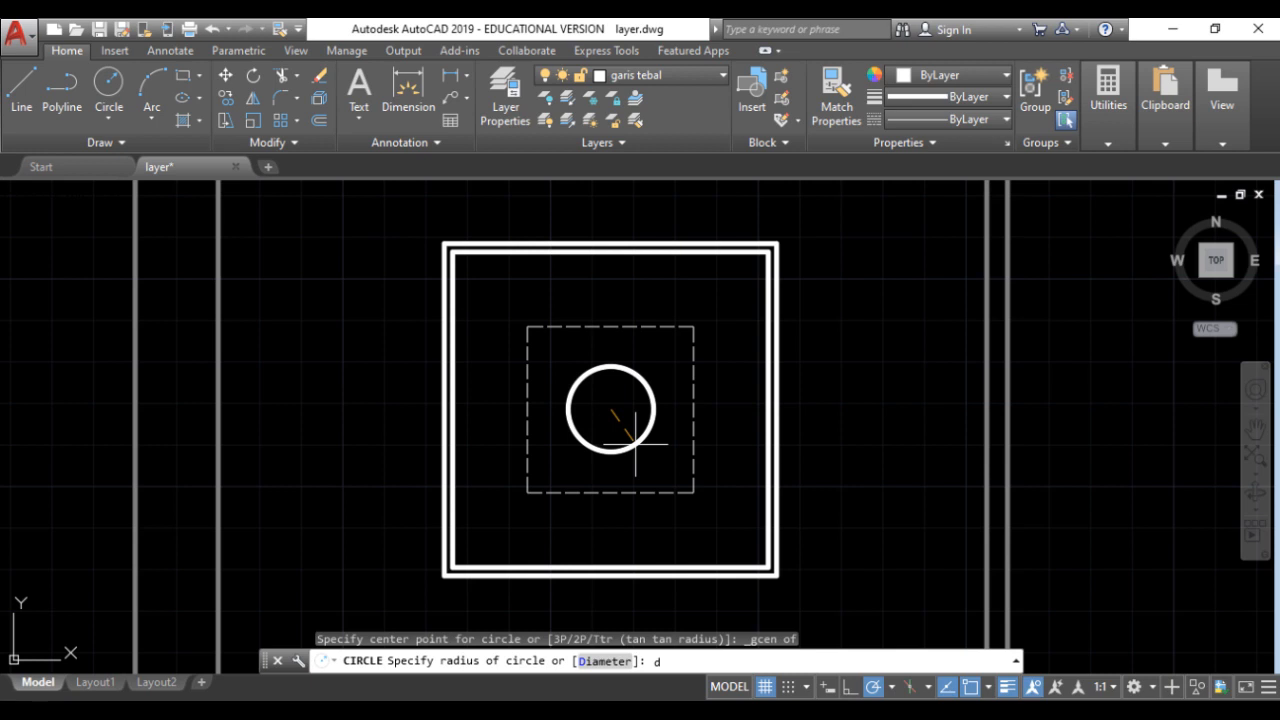
pyautogui.press('Return')
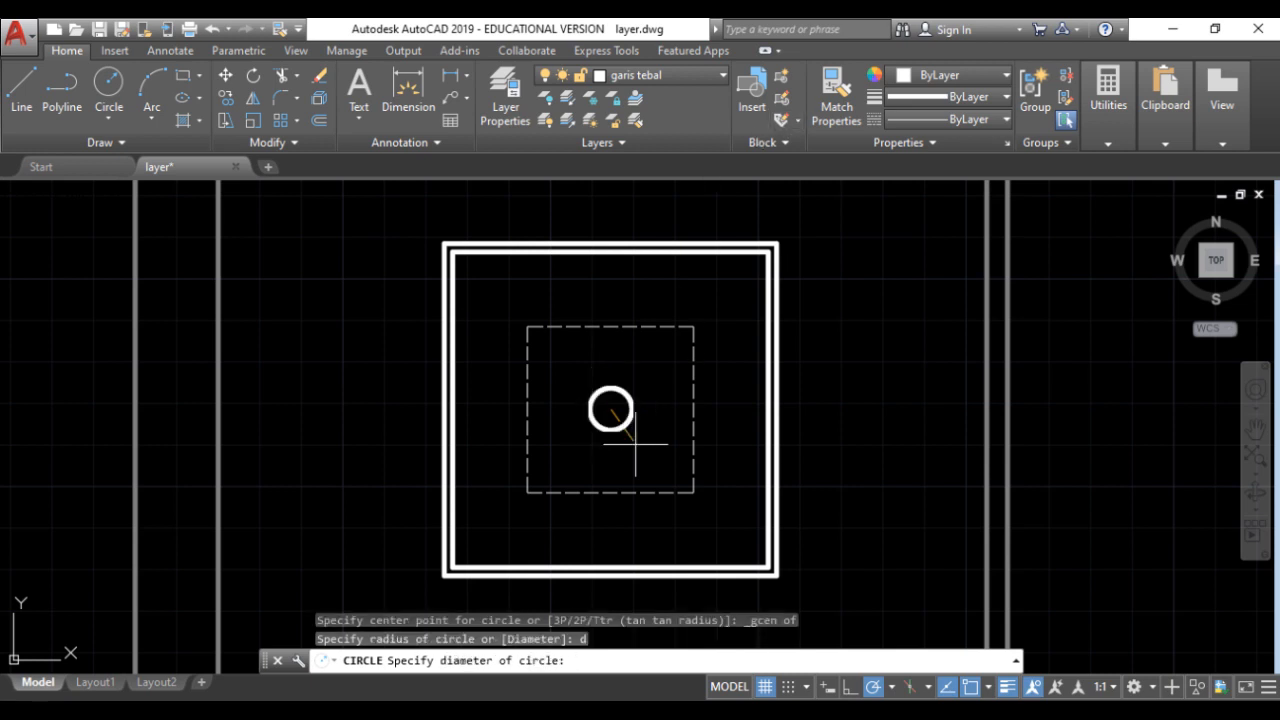
pyautogui.write('1')
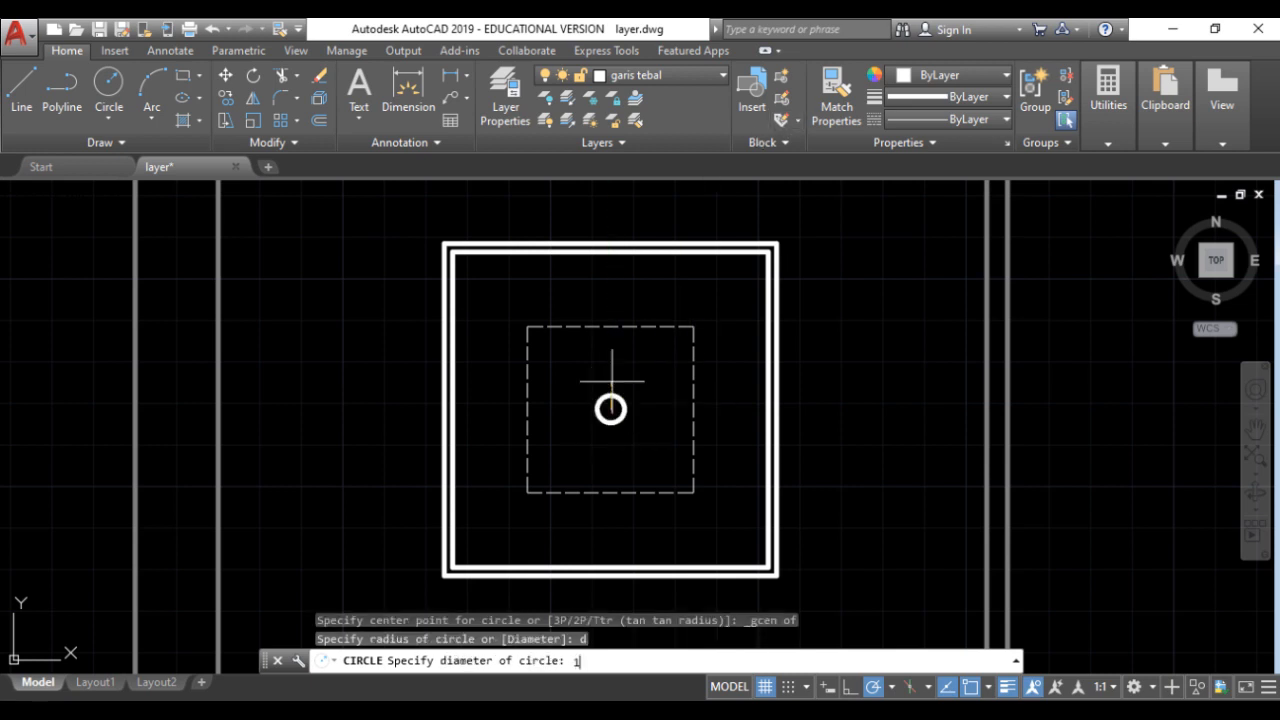
pyautogui.write('5')
pyautogui.press('Return')
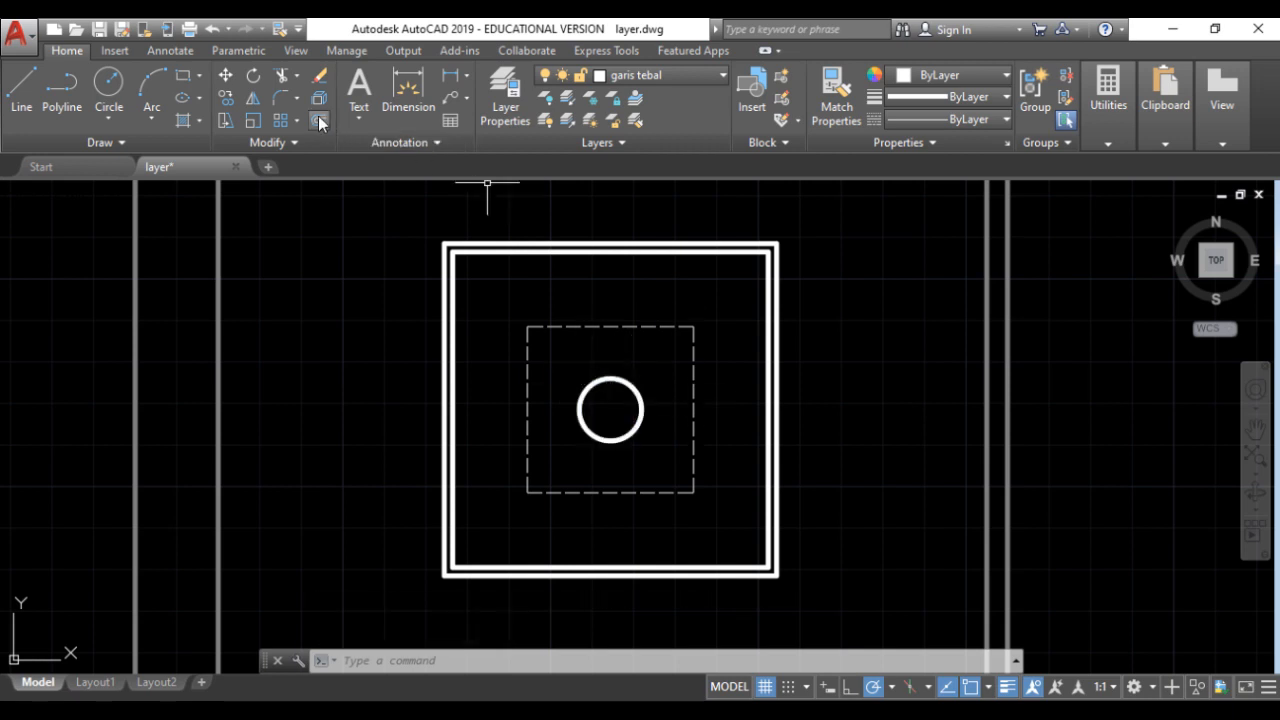
# Offset the central circle outward by 2 for the chamfer edge of the bore.
pyautogui.click(319, 120)
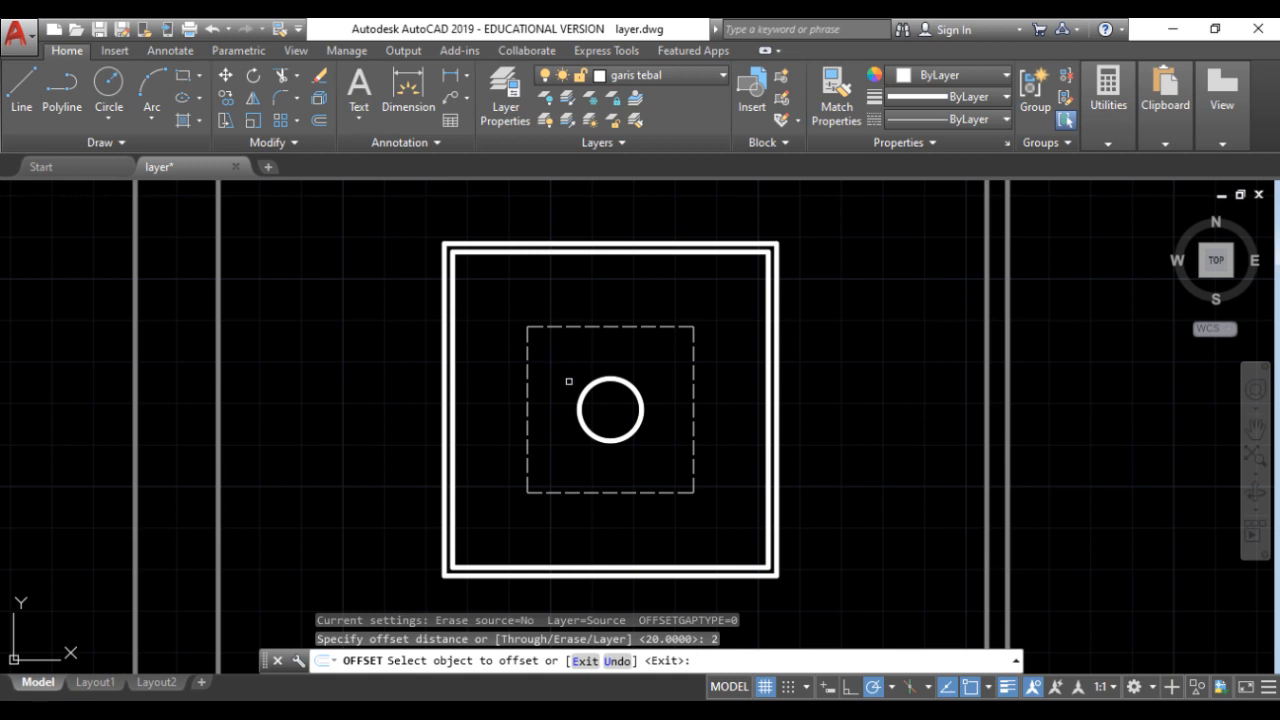
pyautogui.click(609, 381)
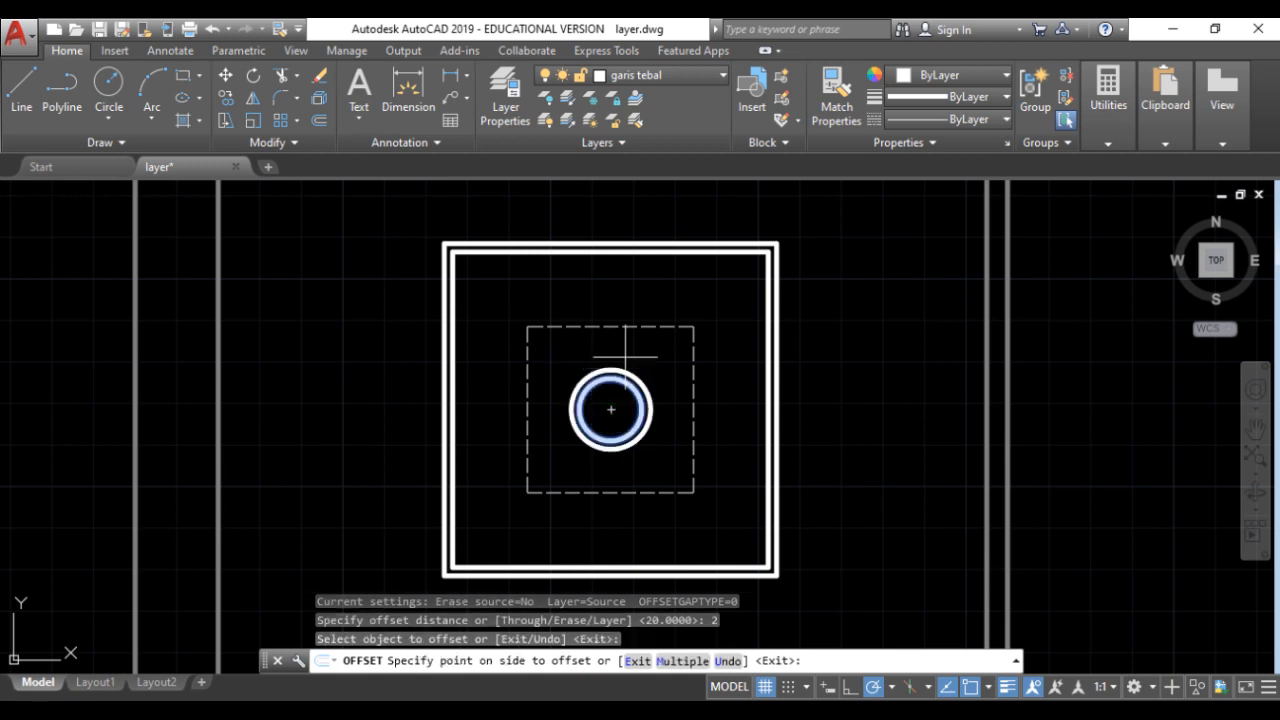
pyautogui.click(628, 353)
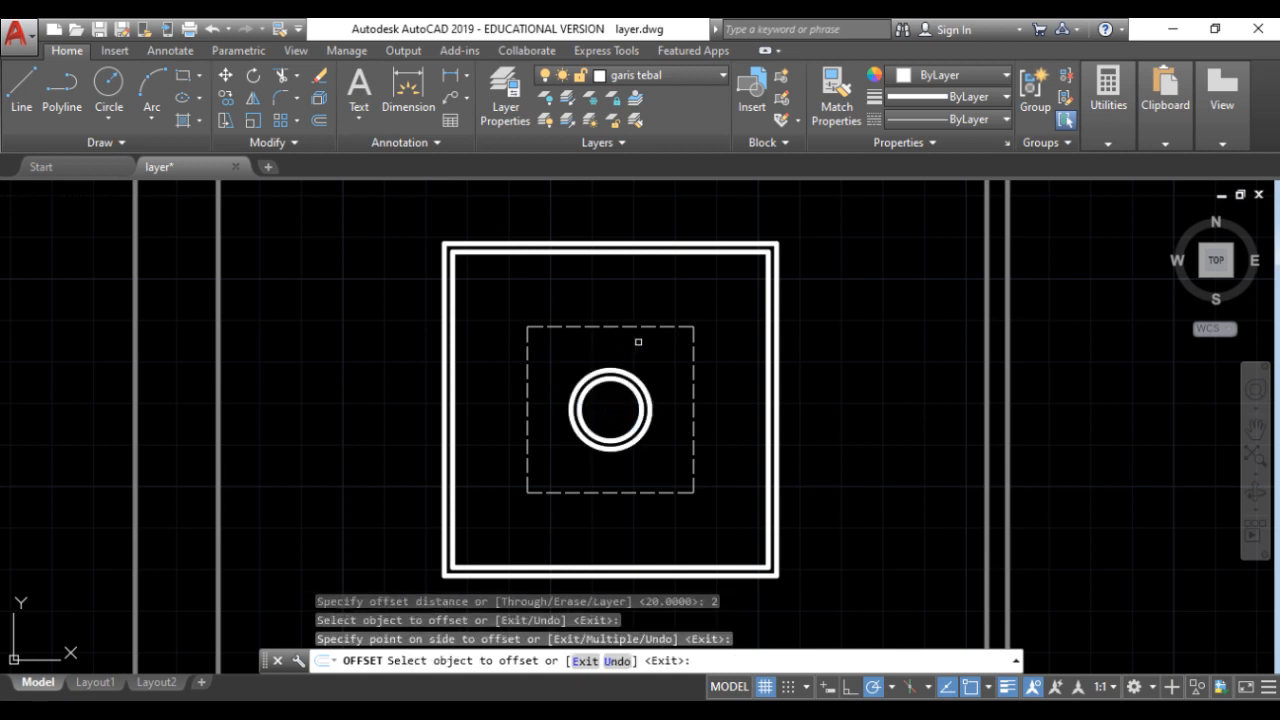
pyautogui.press('Return')
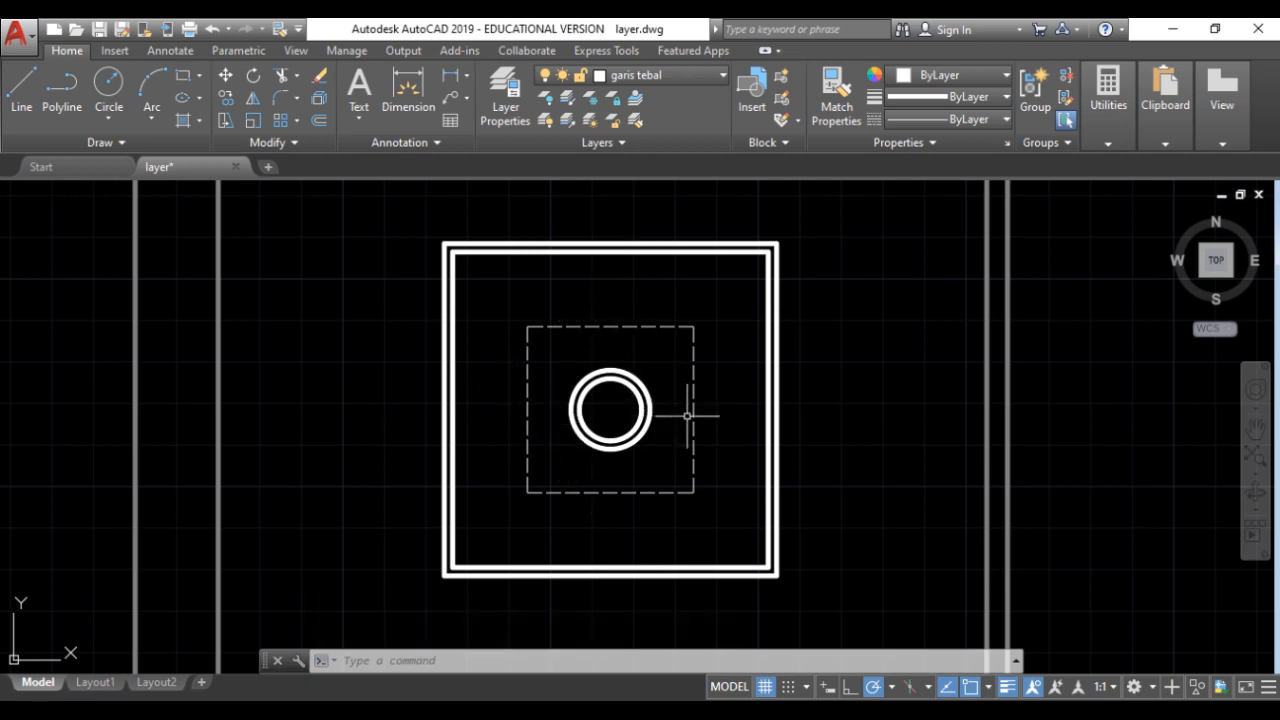
# Check the top face's corner in TOOLPOST.jpg in Microsoft Office and, back in AutoCAD, draw a diagonal line joining the two outer squares' upper-left corners.
pyautogui.moveTo(687, 416); pyautogui.dragTo(723, 421, button='middle')
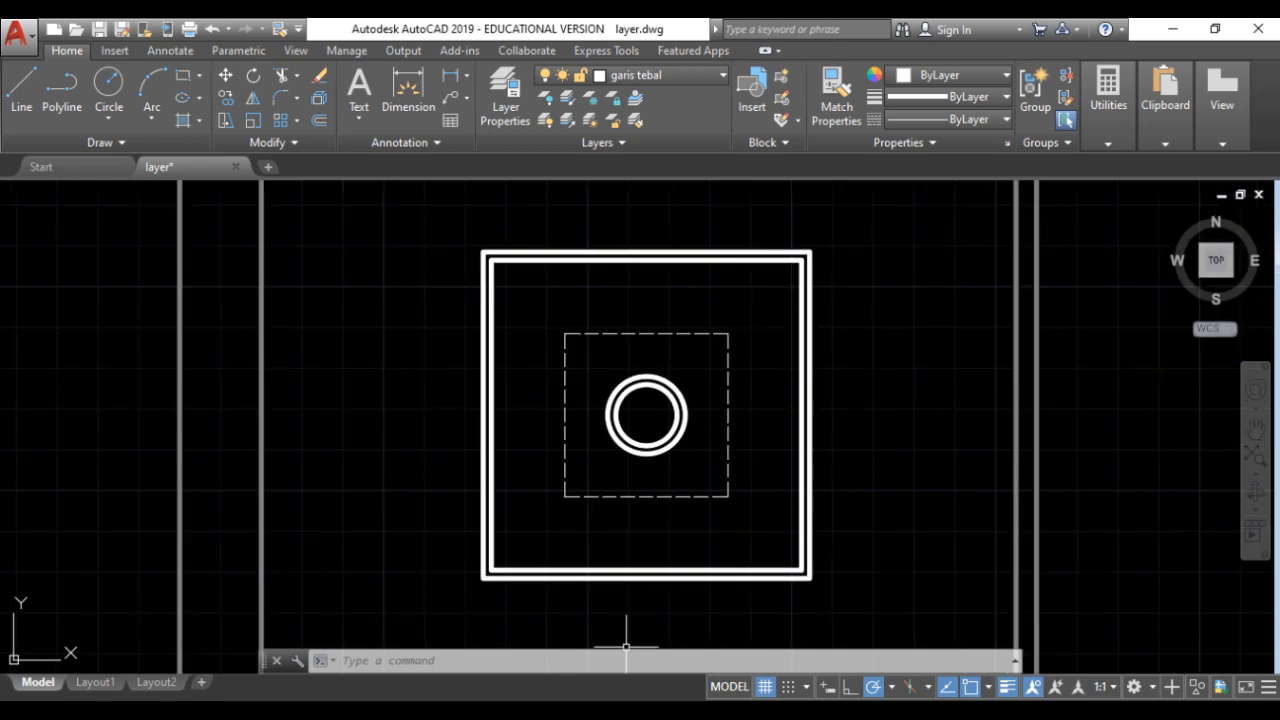
pyautogui.hotkey('alt', 'Tab')
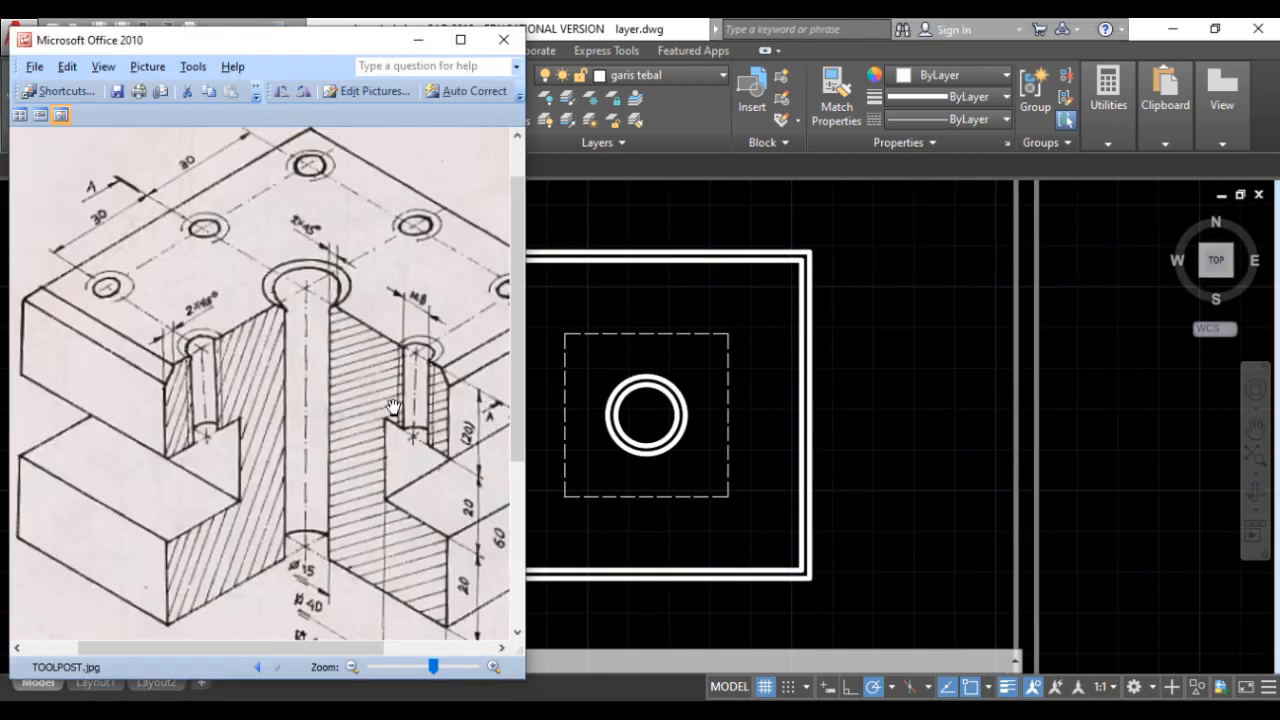
pyautogui.scroll(2, 393, 406)
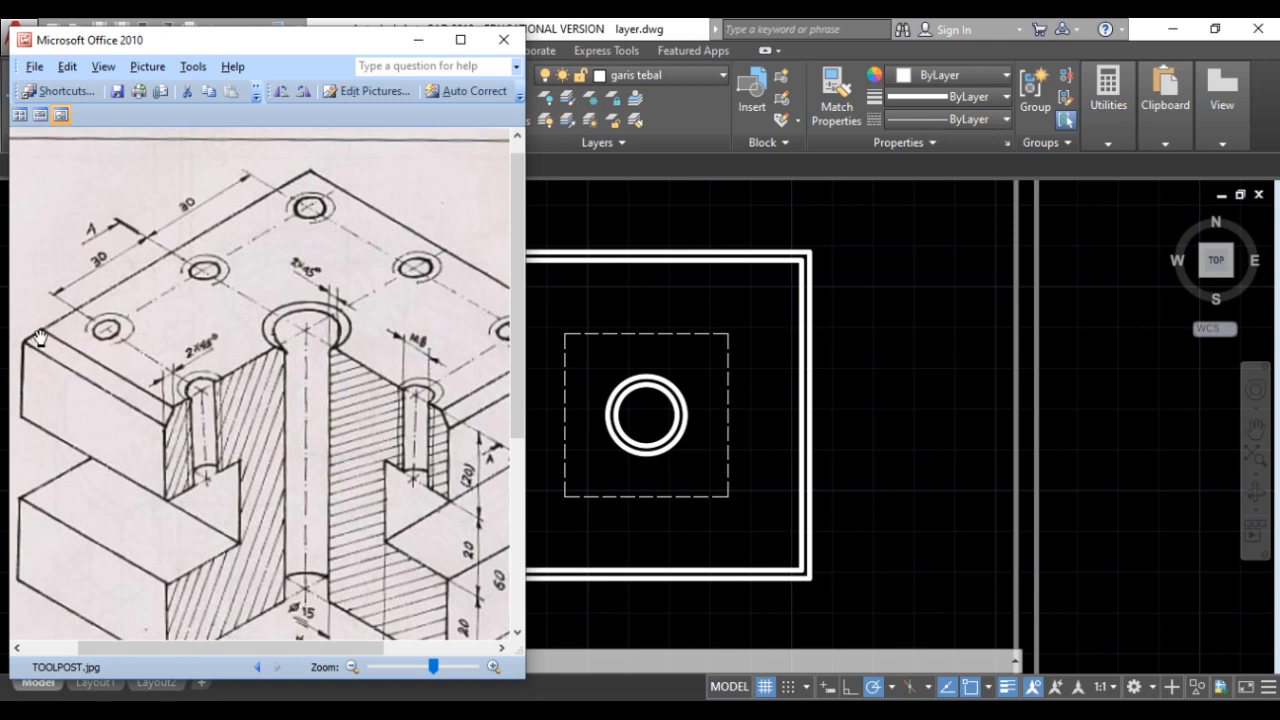
pyautogui.click(765, 250)
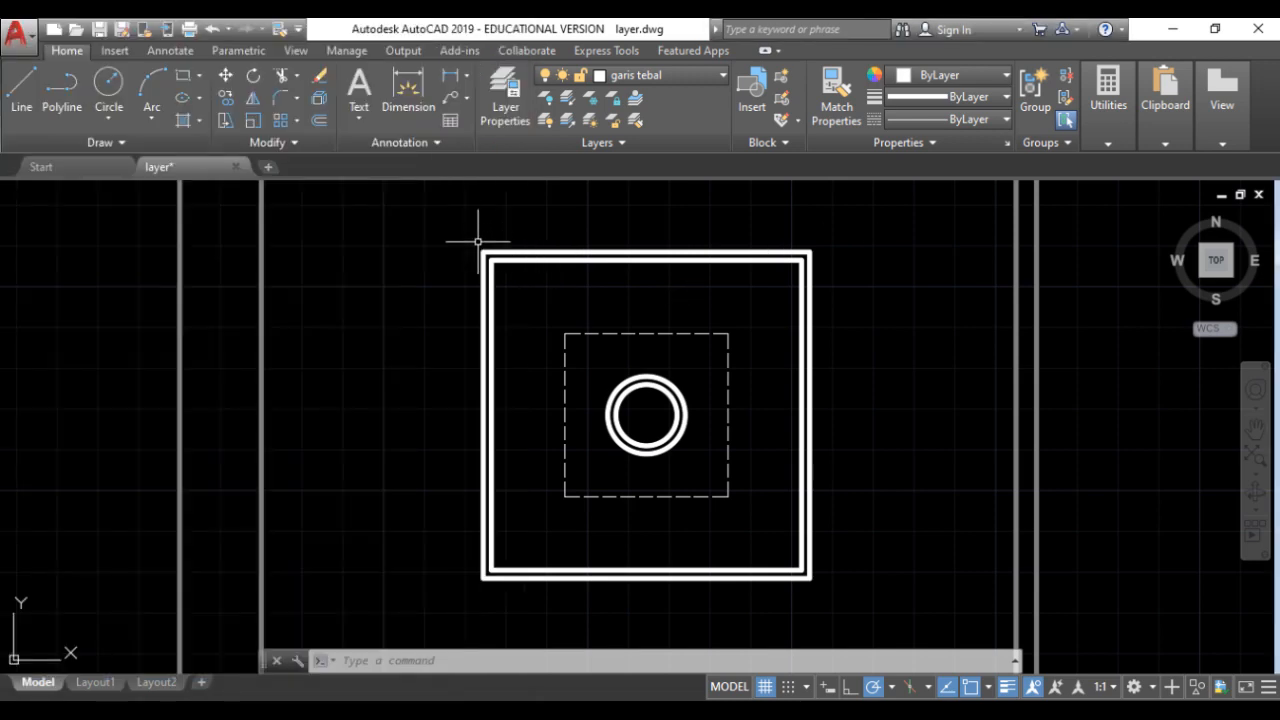
pyautogui.click(21, 90)
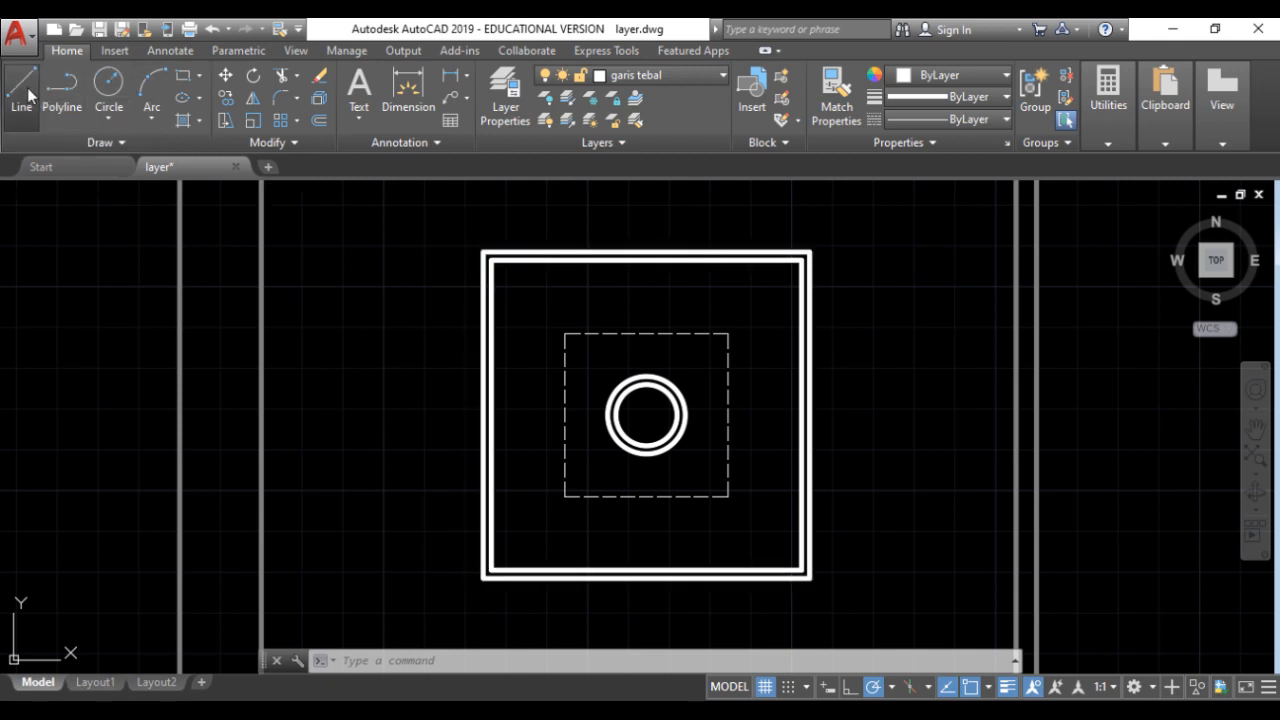
pyautogui.scroll(8, 488, 257)
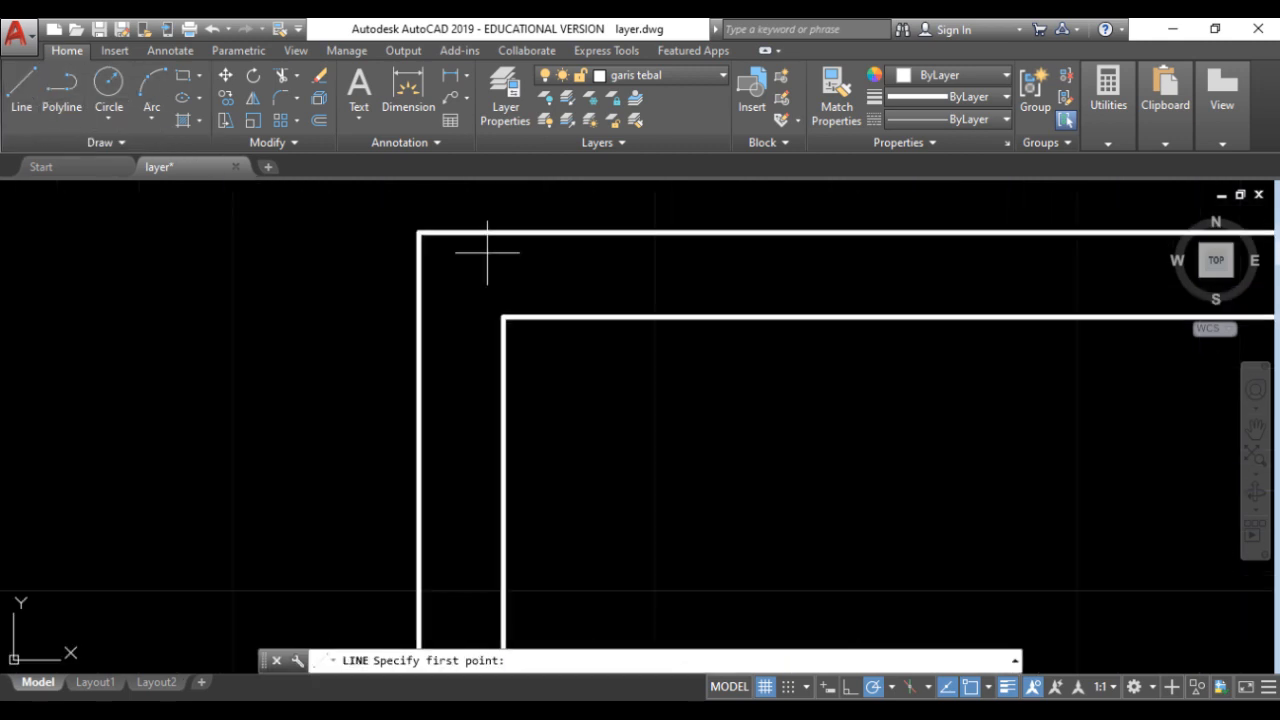
pyautogui.click(503, 318)
pyautogui.click(420, 222)
pyautogui.scroll(-4, 498, 291)
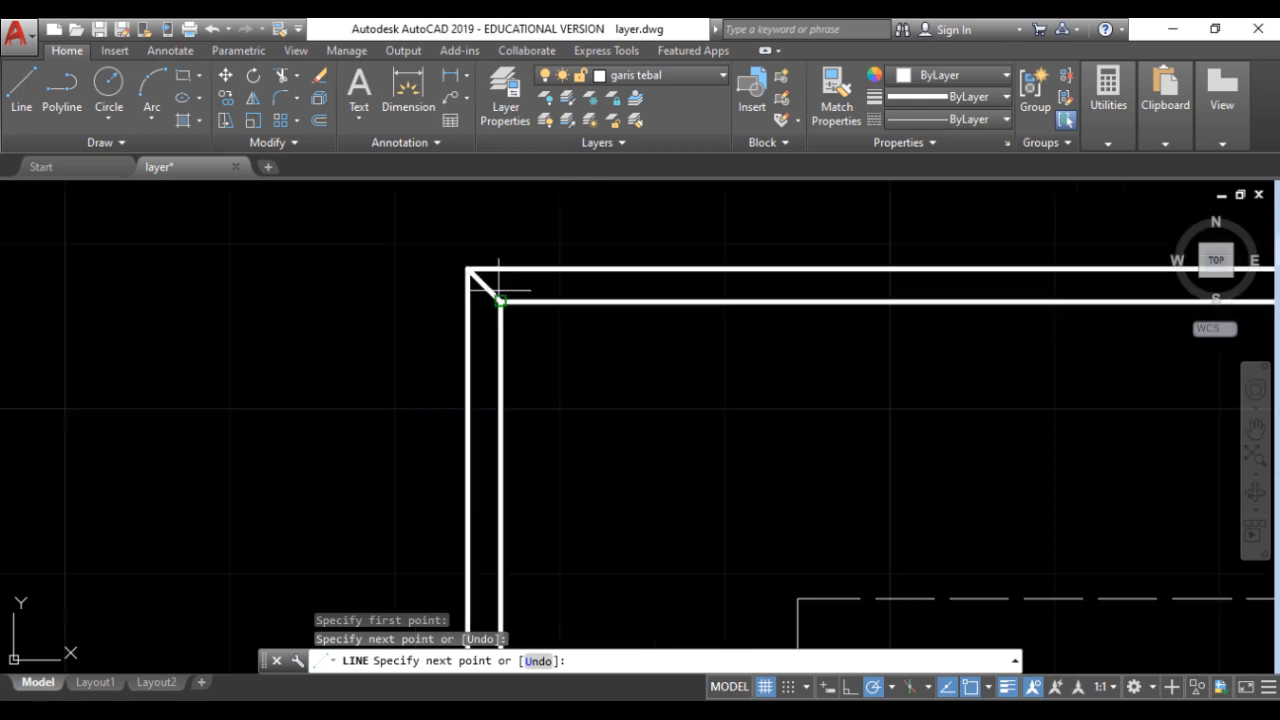
pyautogui.press('Return')
pyautogui.scroll(-4, 451, 255)
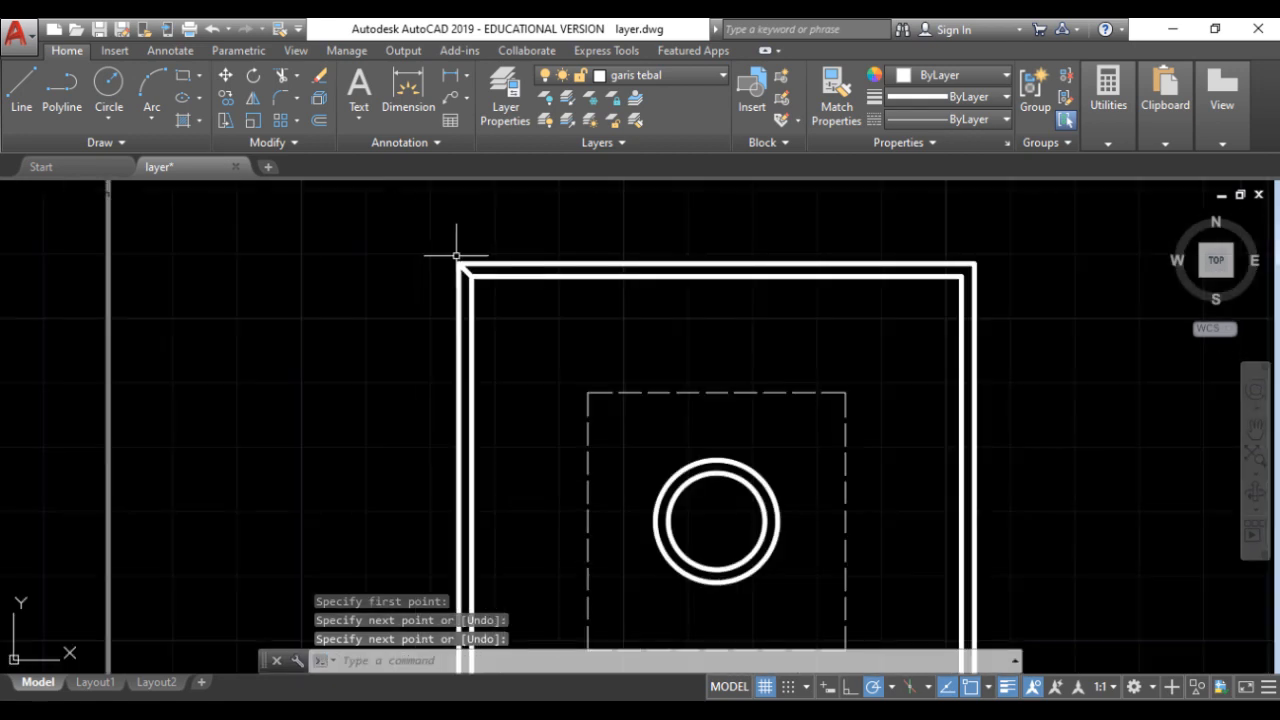
# Create a polar array of the diagonal corner line around the center of the central circle.
pyautogui.scroll(-1, 608, 300)
pyautogui.moveTo(781, 487); pyautogui.dragTo(777, 473, button='middle')
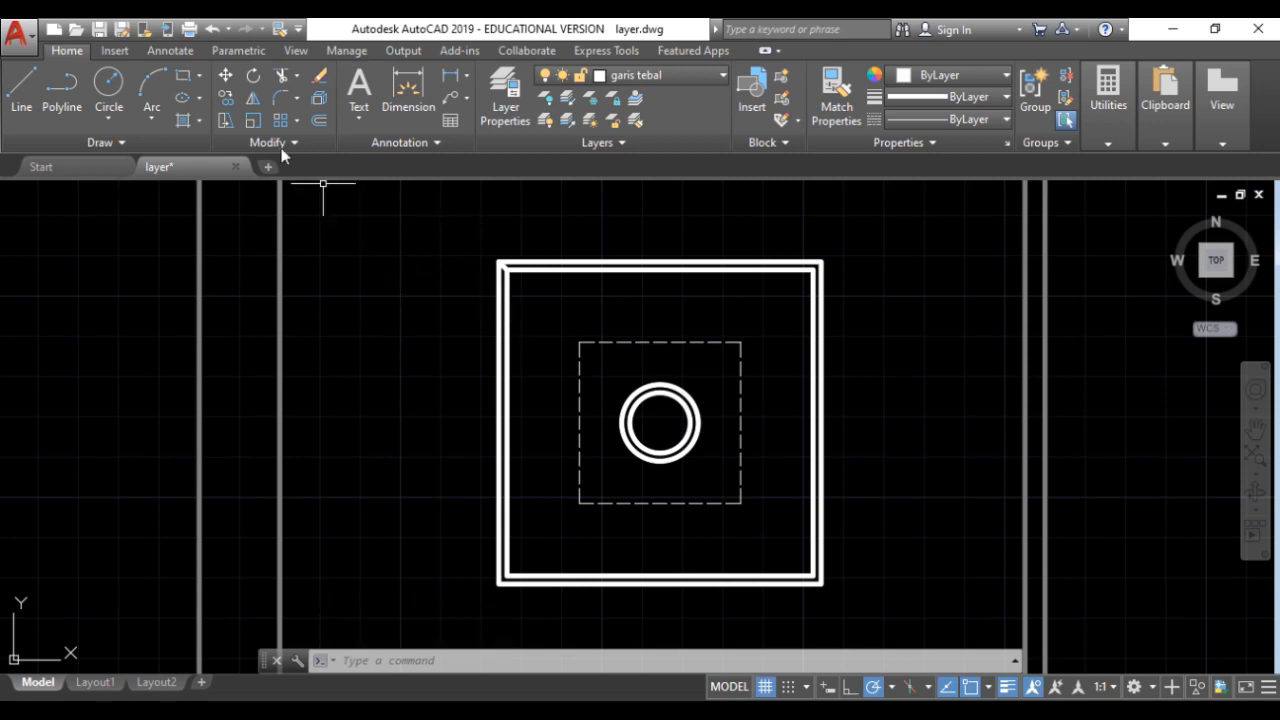
pyautogui.click(295, 121)
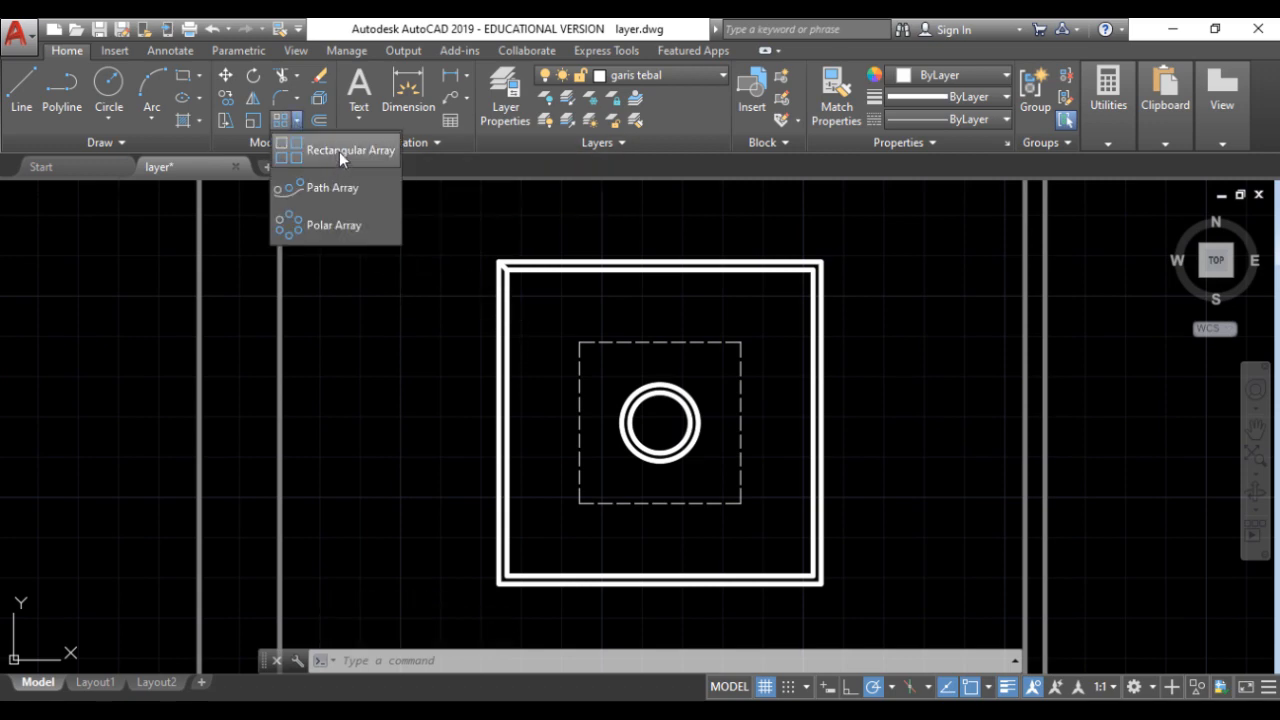
pyautogui.click(294, 218)
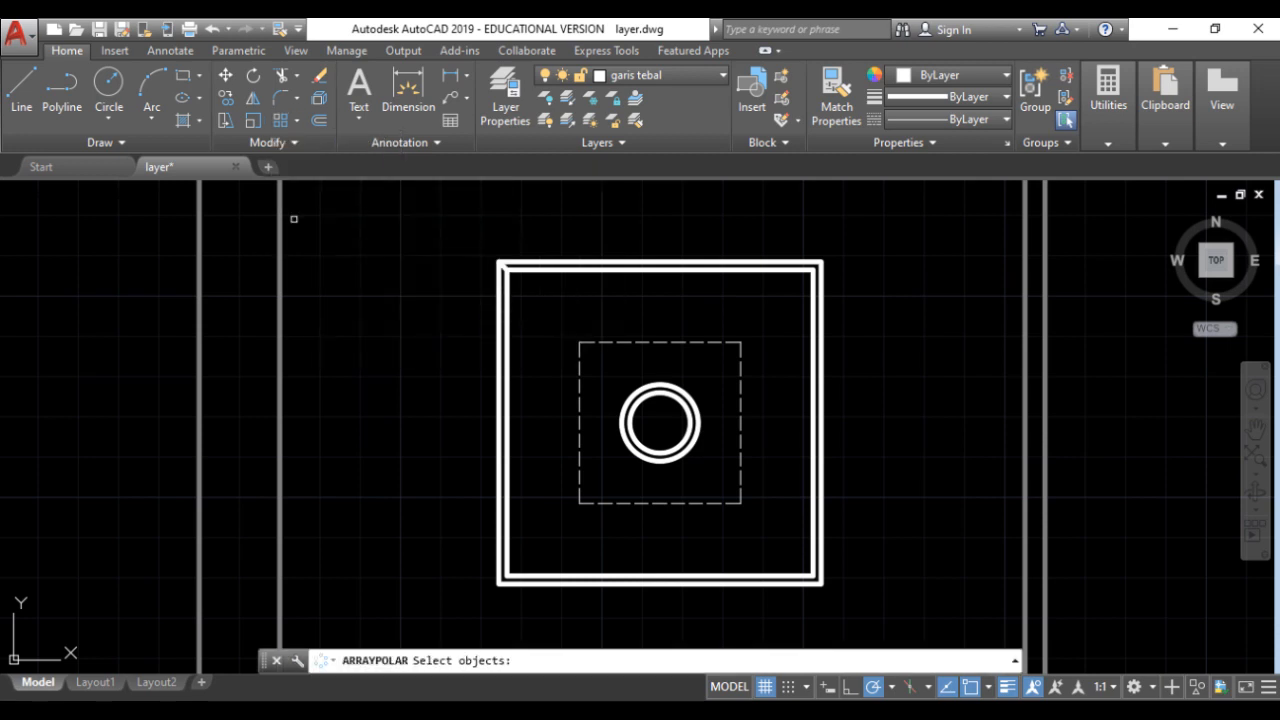
pyautogui.scroll(5, 483, 251)
pyautogui.scroll(-6, 406, 220)
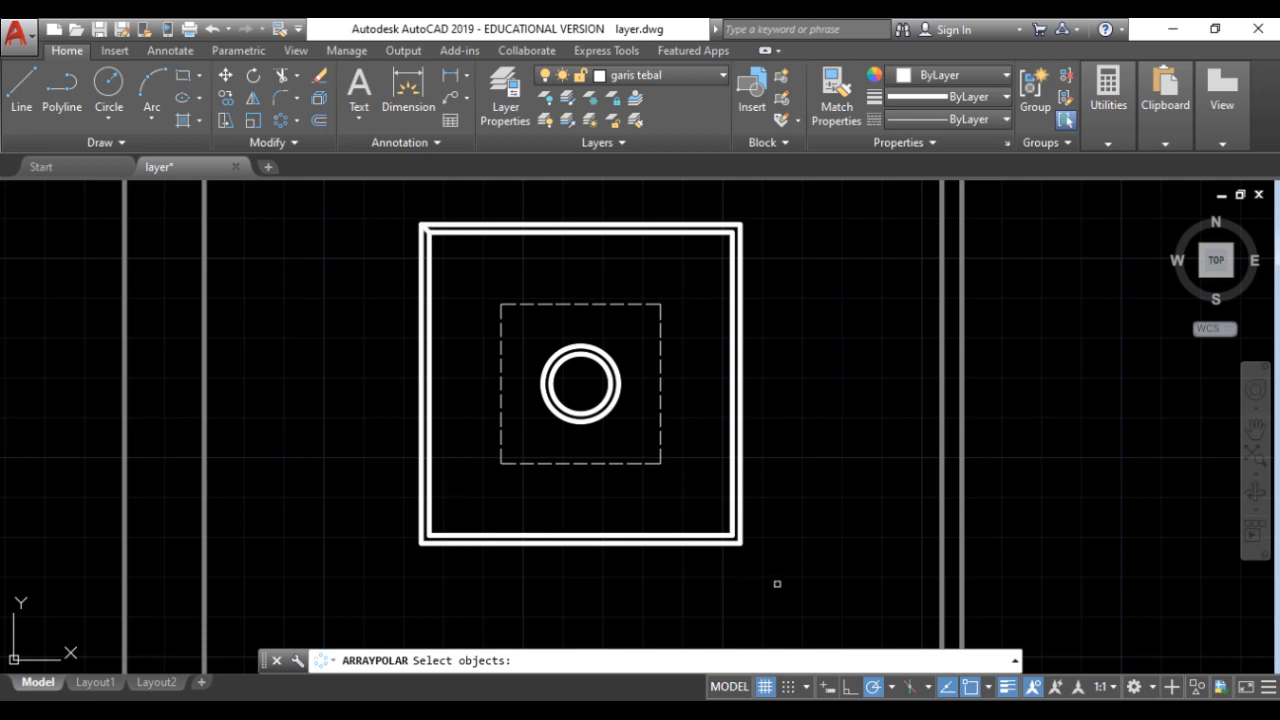
pyautogui.scroll(2, 405, 212)
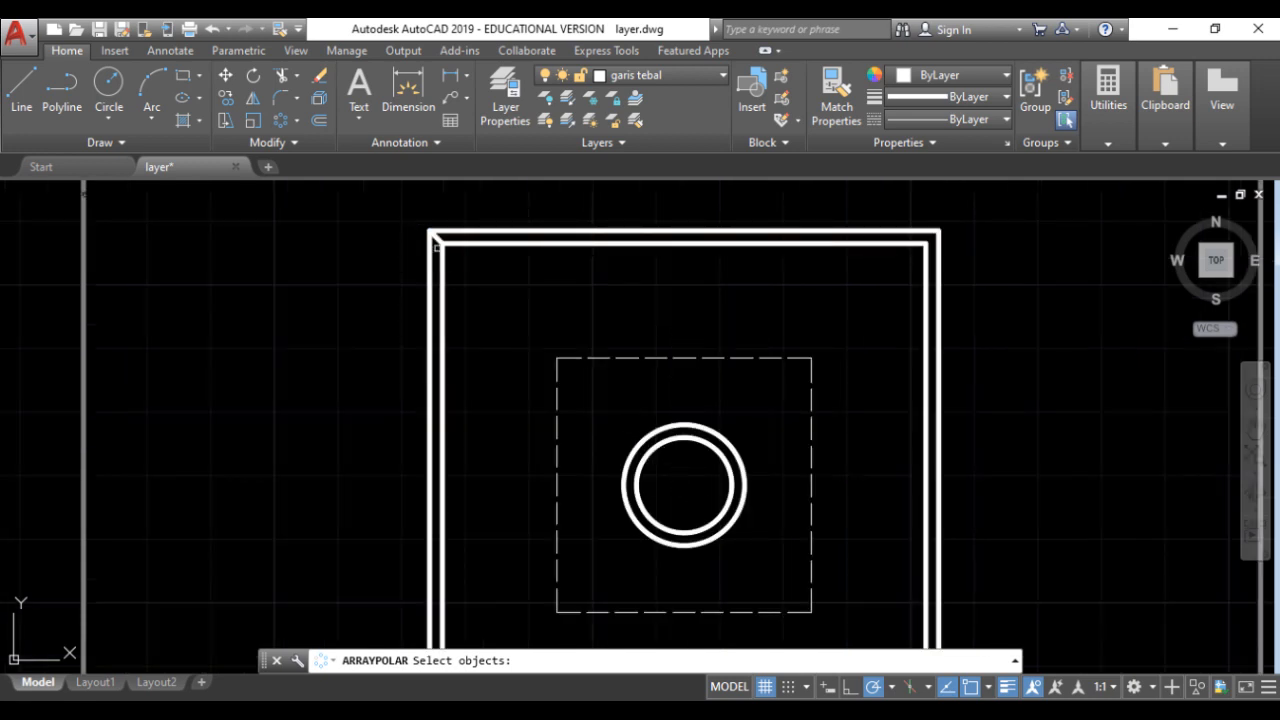
pyautogui.click(430, 233)
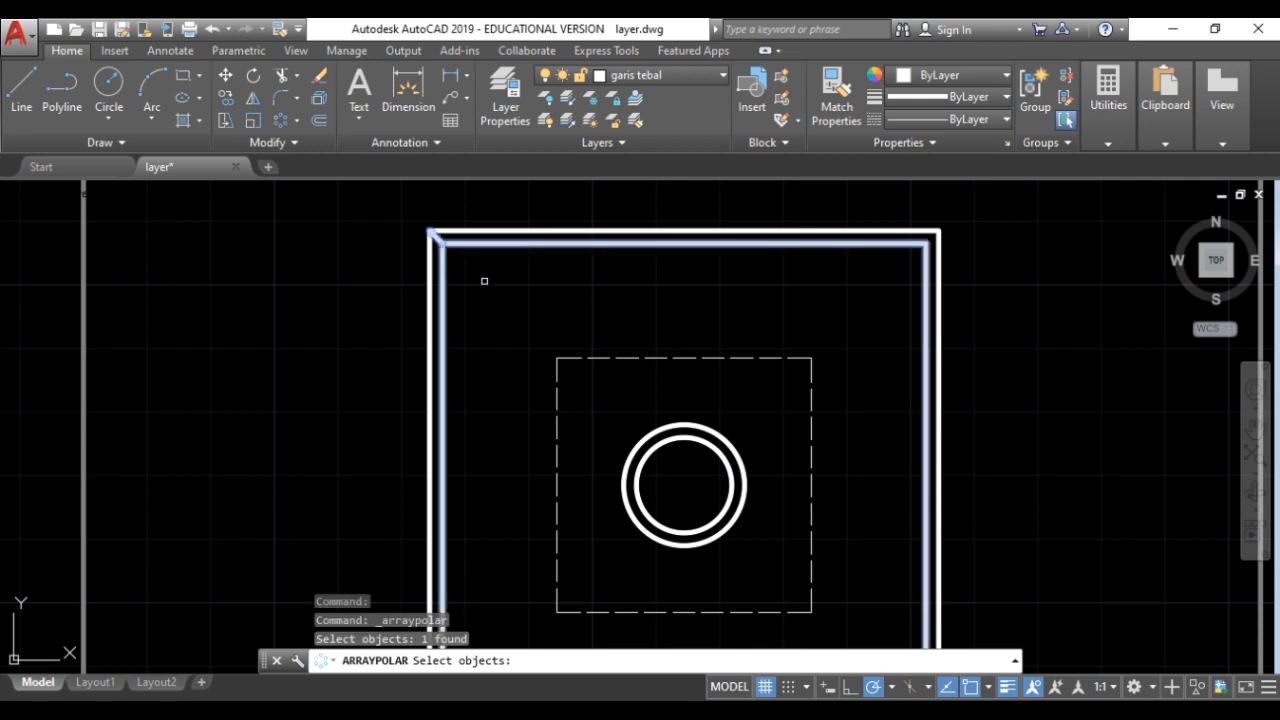
pyautogui.press('Return')
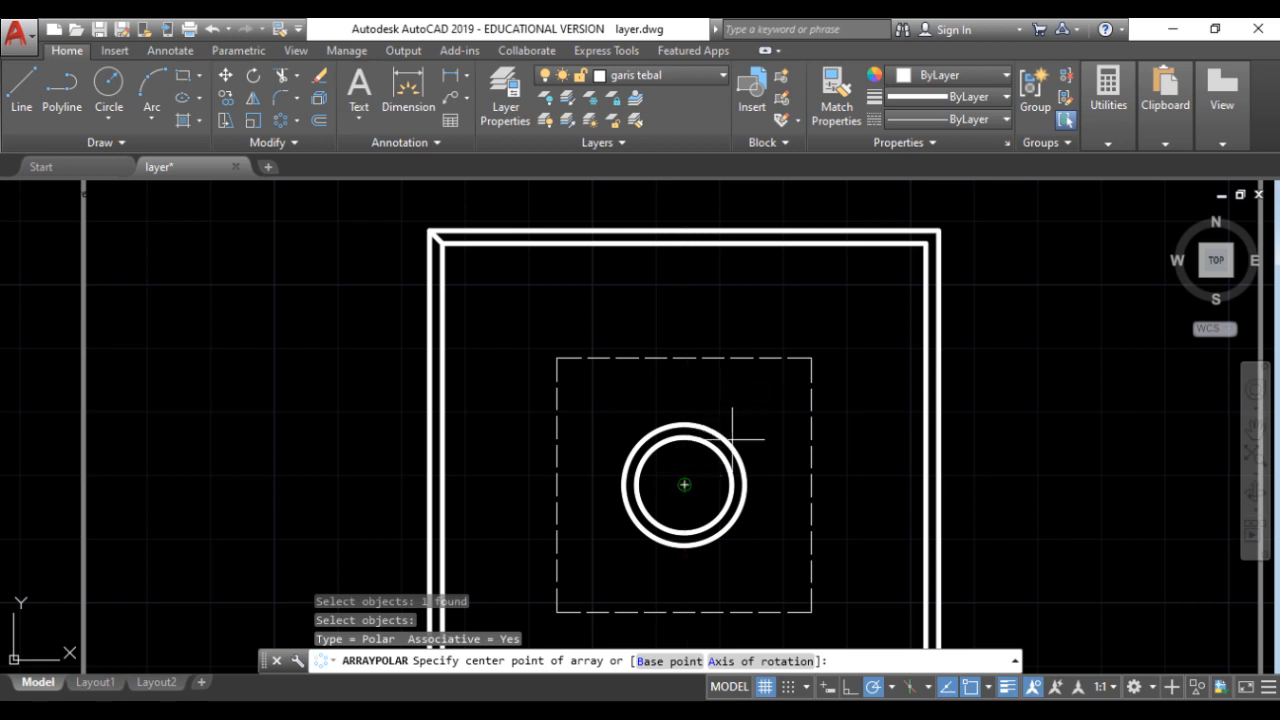
pyautogui.click(684, 485)
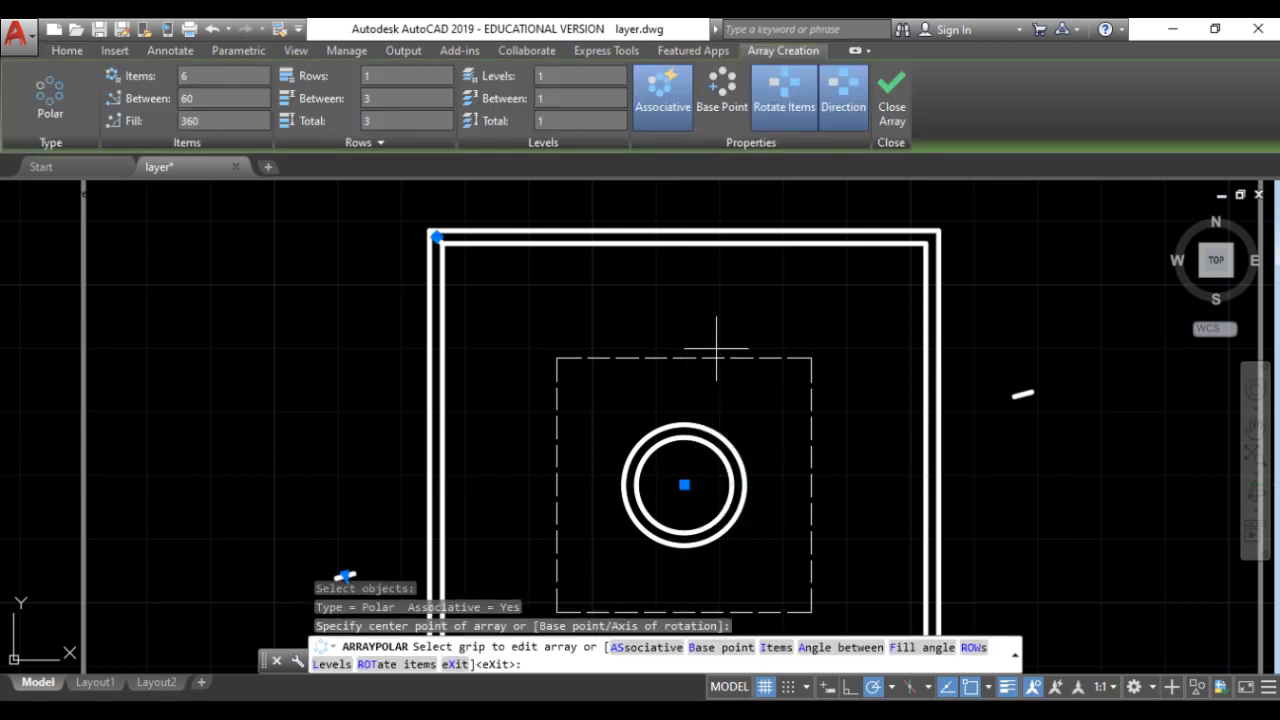
# Set the corner line's polar array to 4 items and finish the array.
pyautogui.scroll(-2, 716, 350)
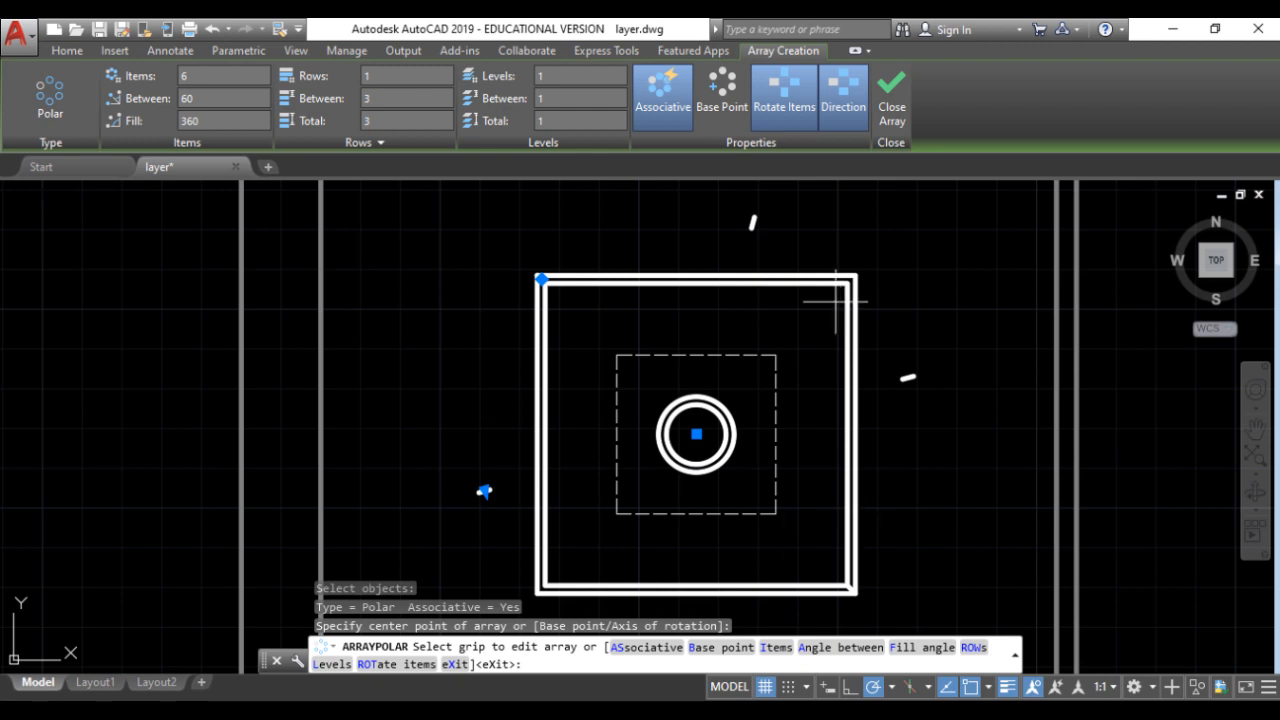
pyautogui.scroll(-4, 845, 320)
pyautogui.scroll(2, 873, 320)
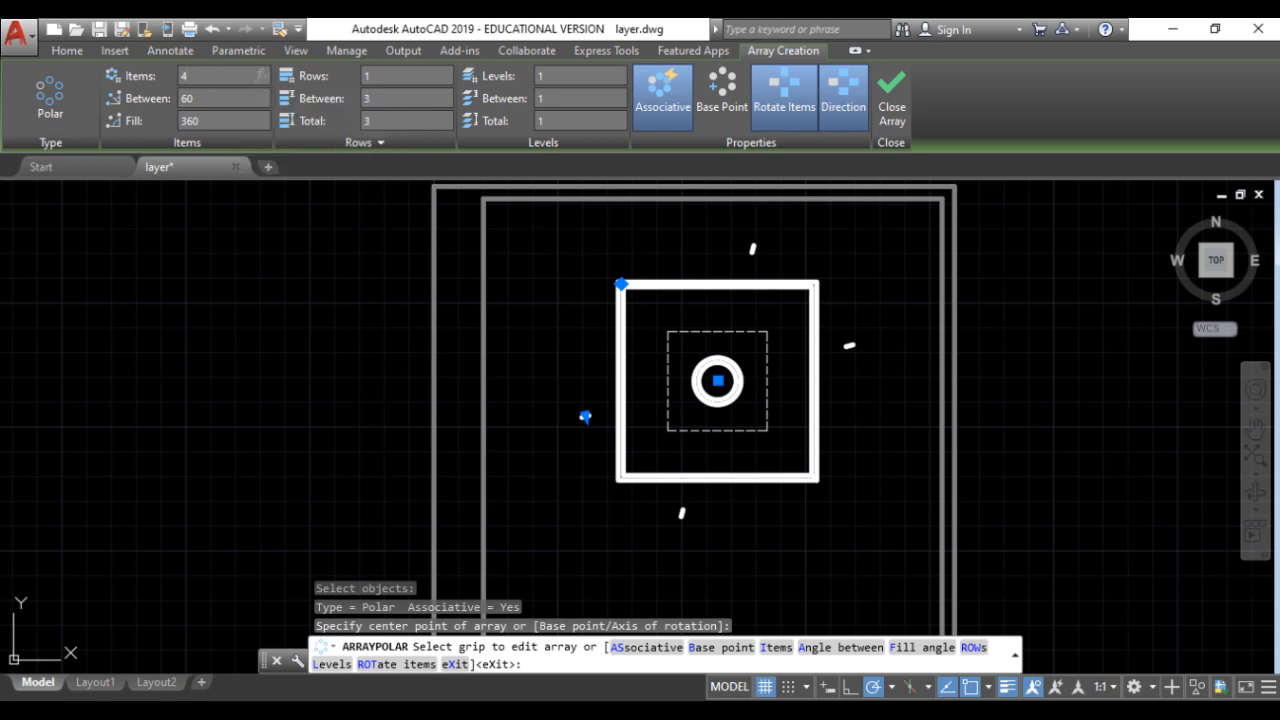
pyautogui.click(585, 417)
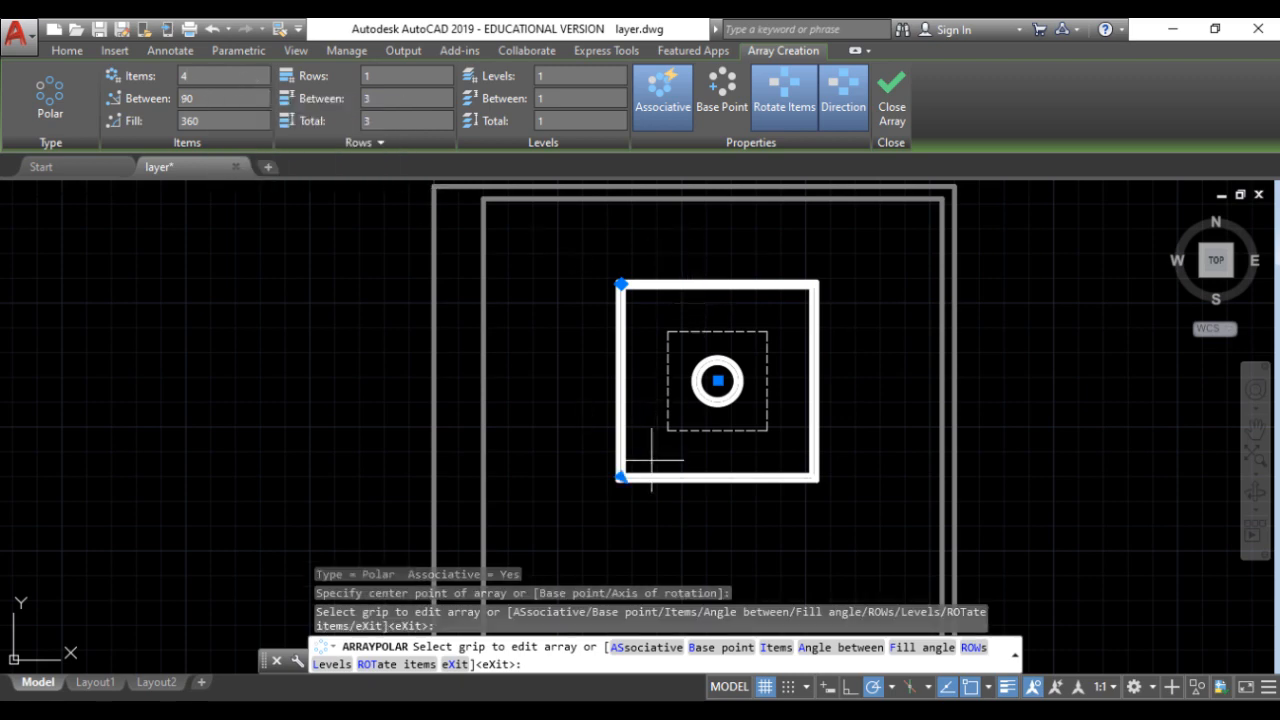
pyautogui.scroll(4, 638, 472)
pyautogui.scroll(1, 638, 472)
pyautogui.scroll(-1, 514, 514)
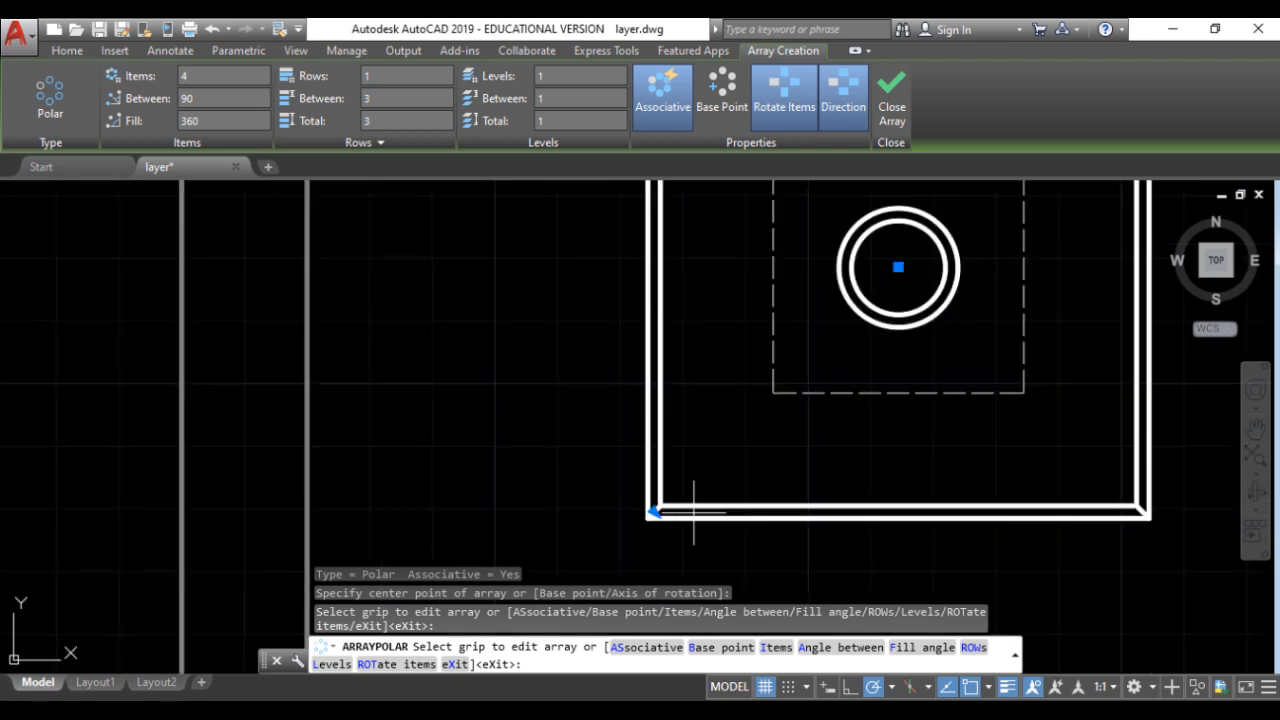
pyautogui.scroll(-1, 694, 371)
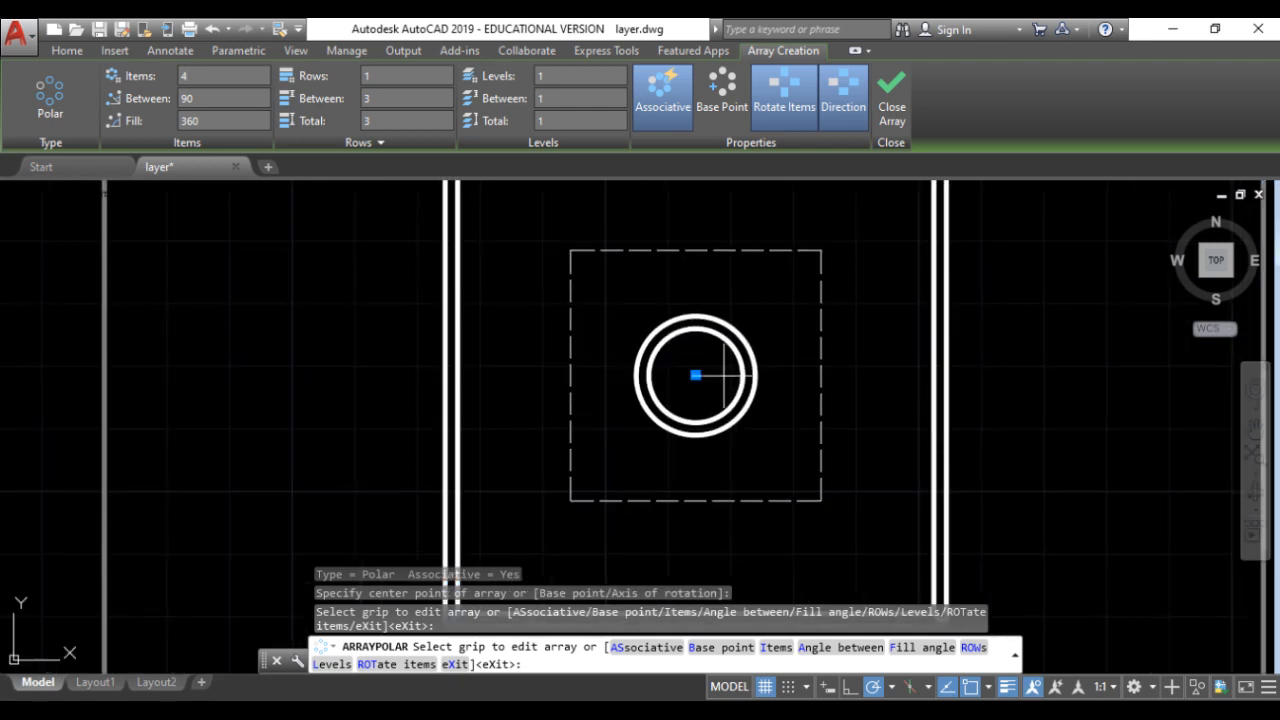
pyautogui.scroll(-1, 694, 371)
pyautogui.scroll(1, 778, 340)
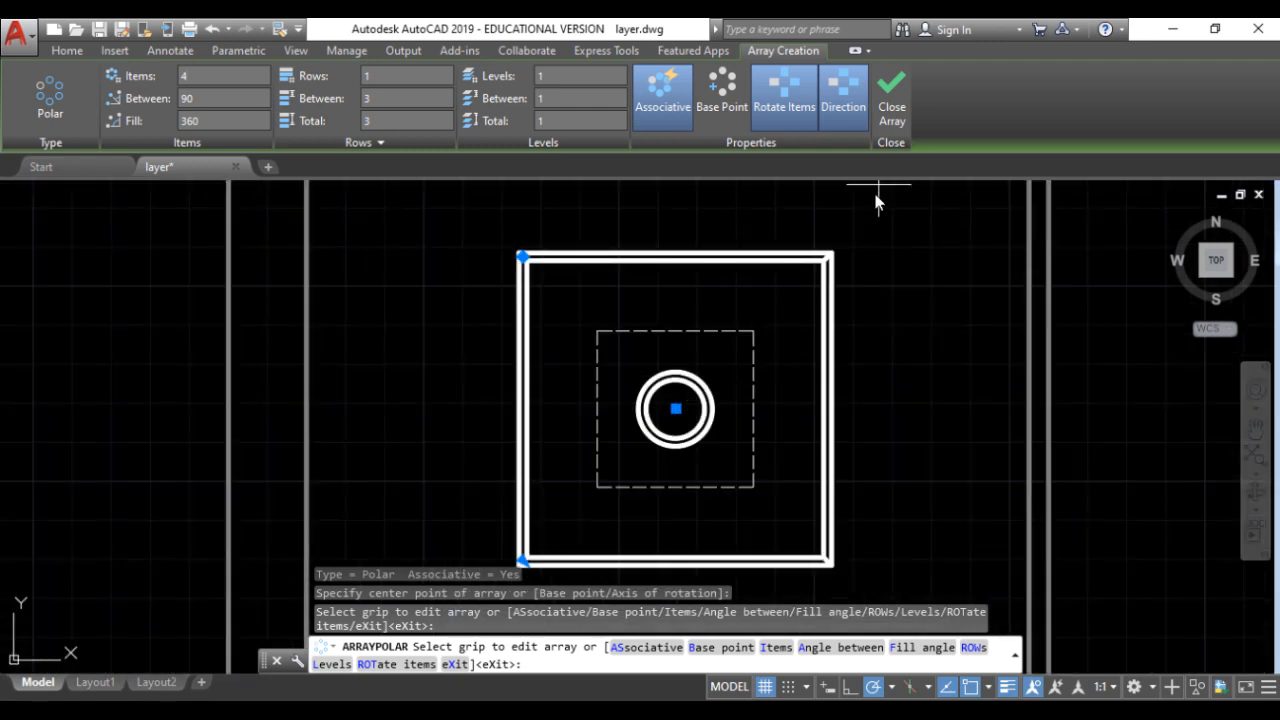
pyautogui.click(892, 91)
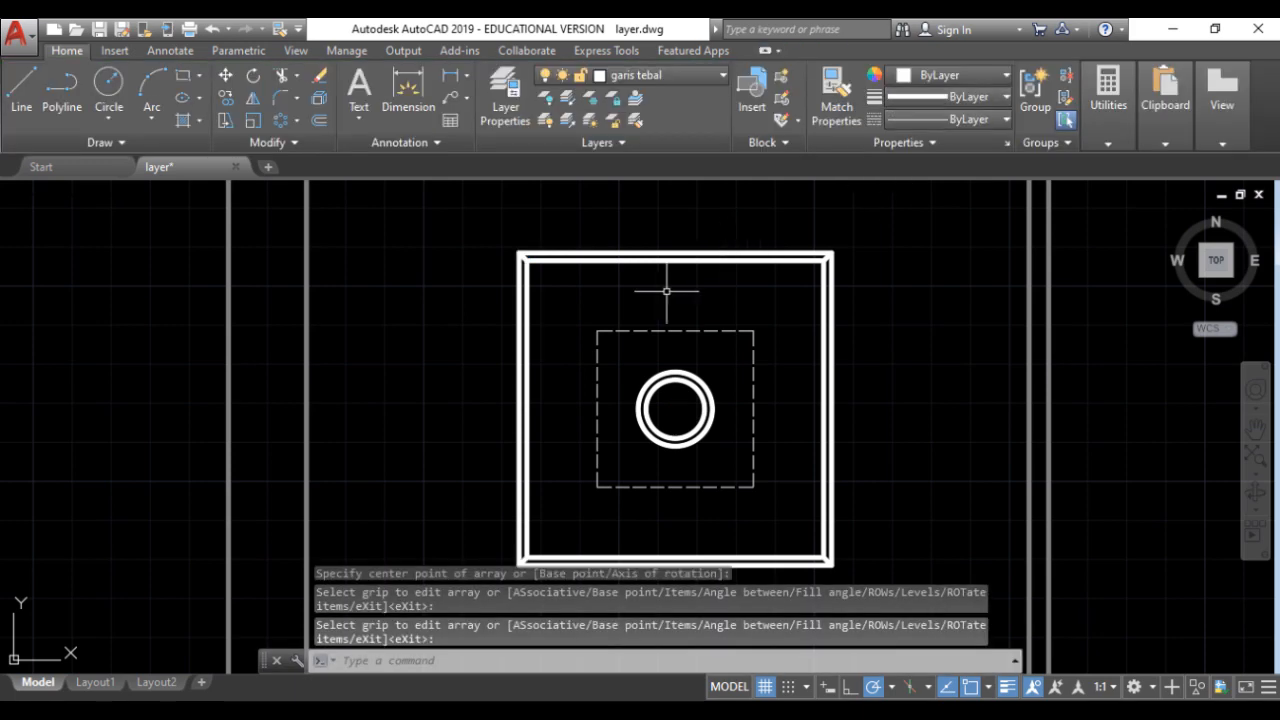
pyautogui.scroll(3, 666, 286)
pyautogui.scroll(-3, 757, 281)
pyautogui.scroll(3, 766, 428)
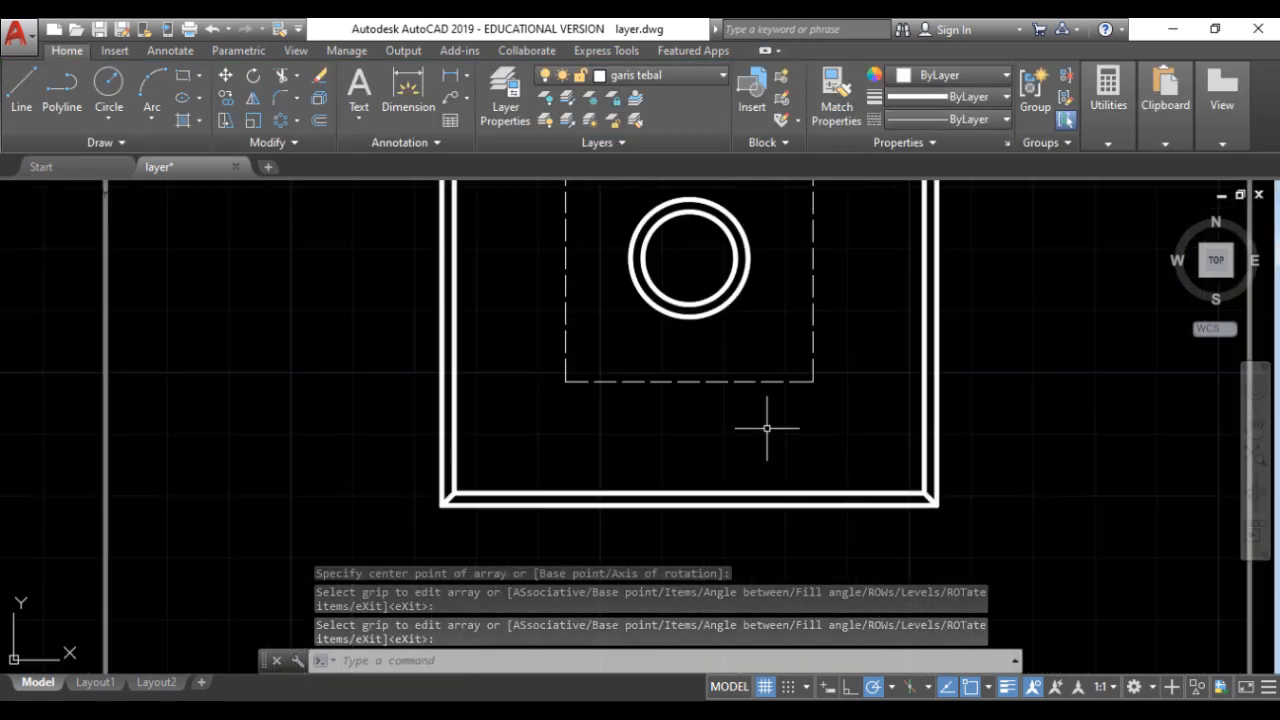
pyautogui.scroll(-2, 790, 428)
pyautogui.scroll(2, 816, 228)
pyautogui.moveTo(816, 225)
pyautogui.mouseDown(button='middle')
pyautogui.moveTo(808, 310)
pyautogui.moveTo(814, 286)
pyautogui.mouseUp(button='middle')
pyautogui.scroll(-2, 808, 252)
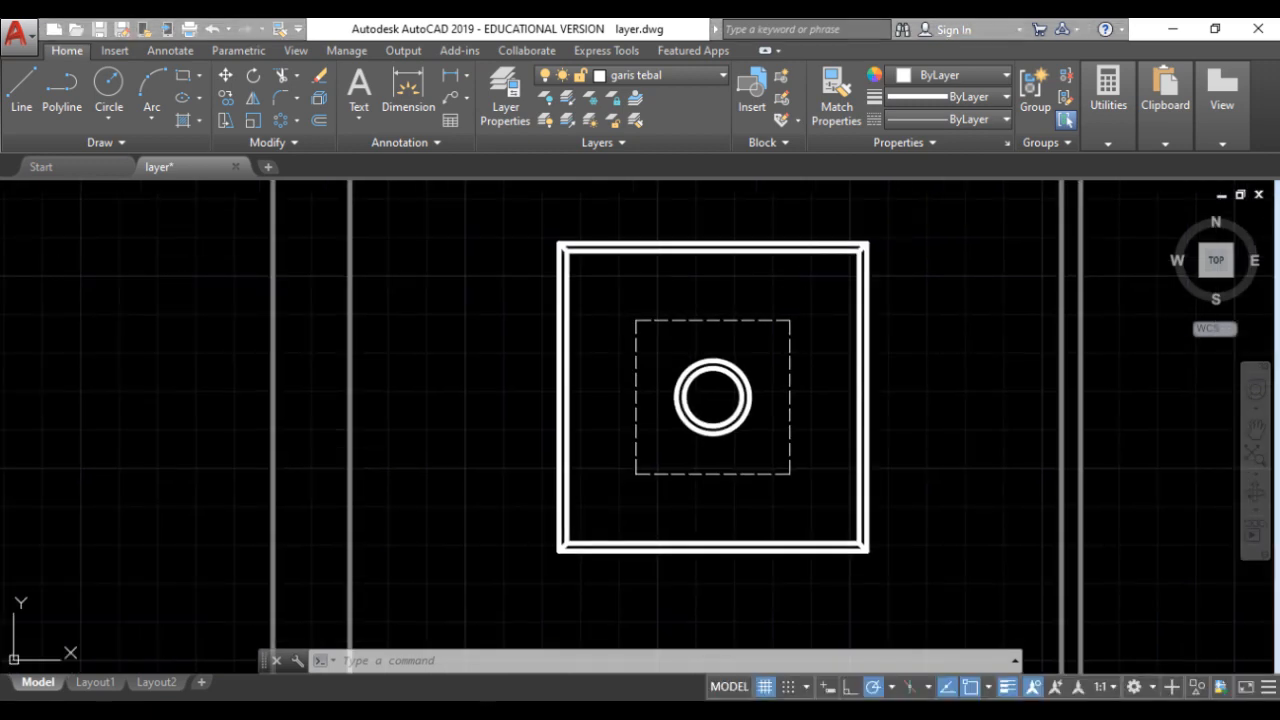
# Check the small holes' positions in TOOLPOST.jpg in Microsoft Office and, back in AutoCAD, offset the outermost square inward by 10.
pyautogui.click(490, 712)
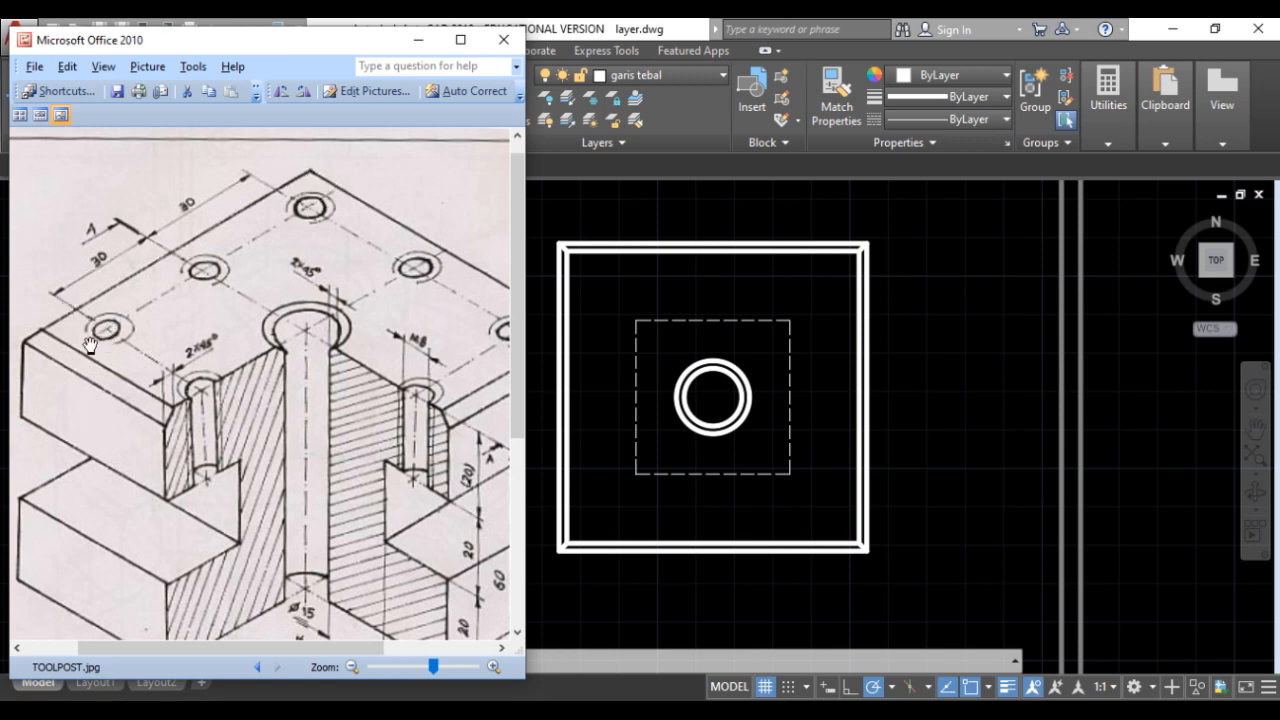
pyautogui.click(604, 204)
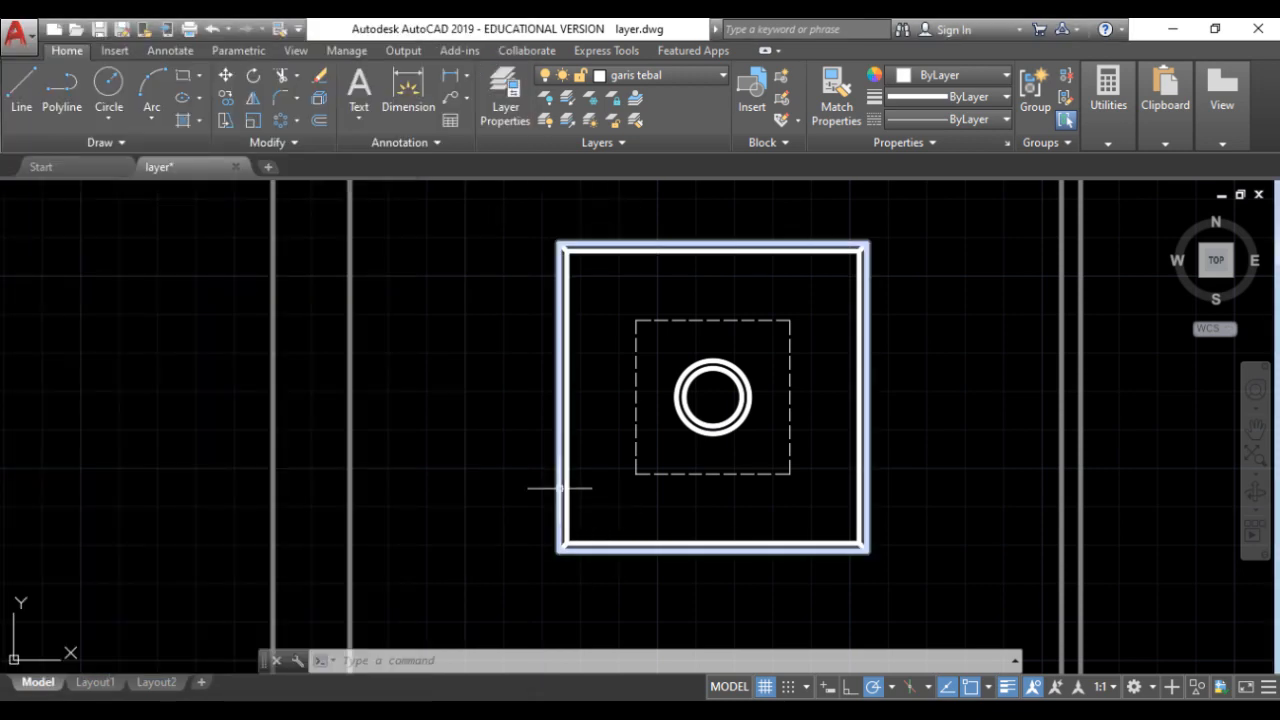
pyautogui.click(319, 120)
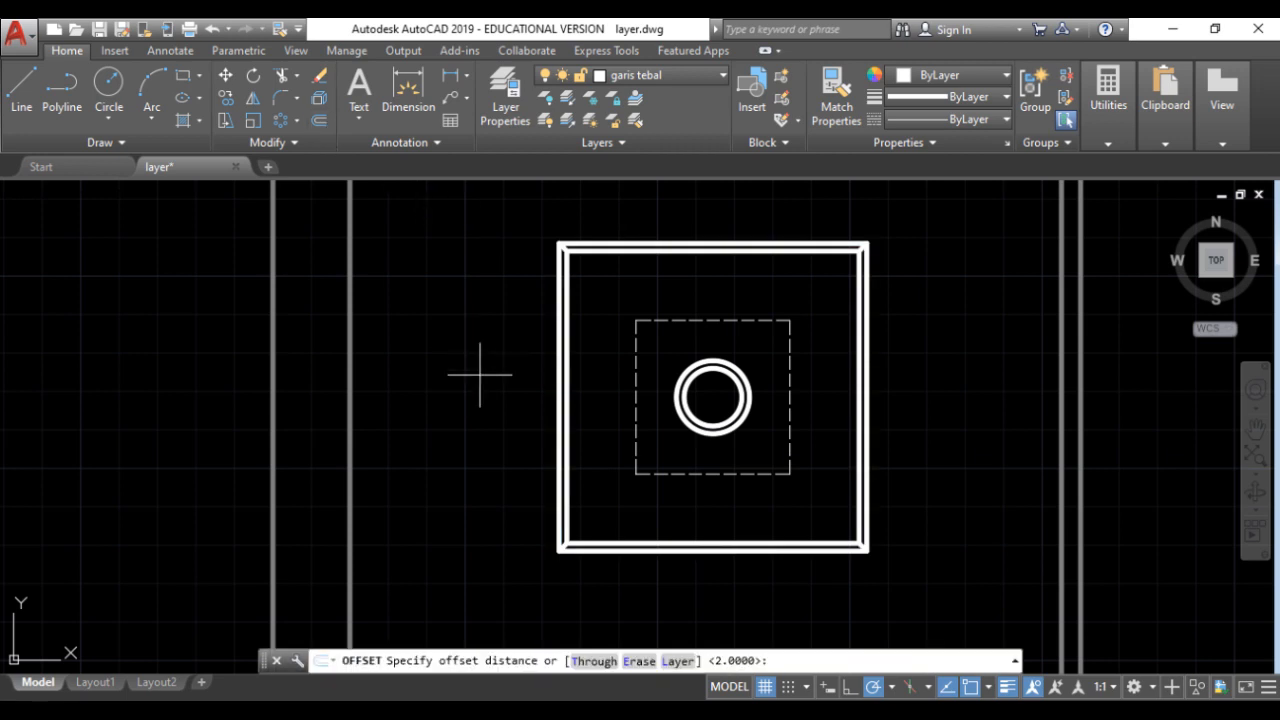
pyautogui.press('Return')
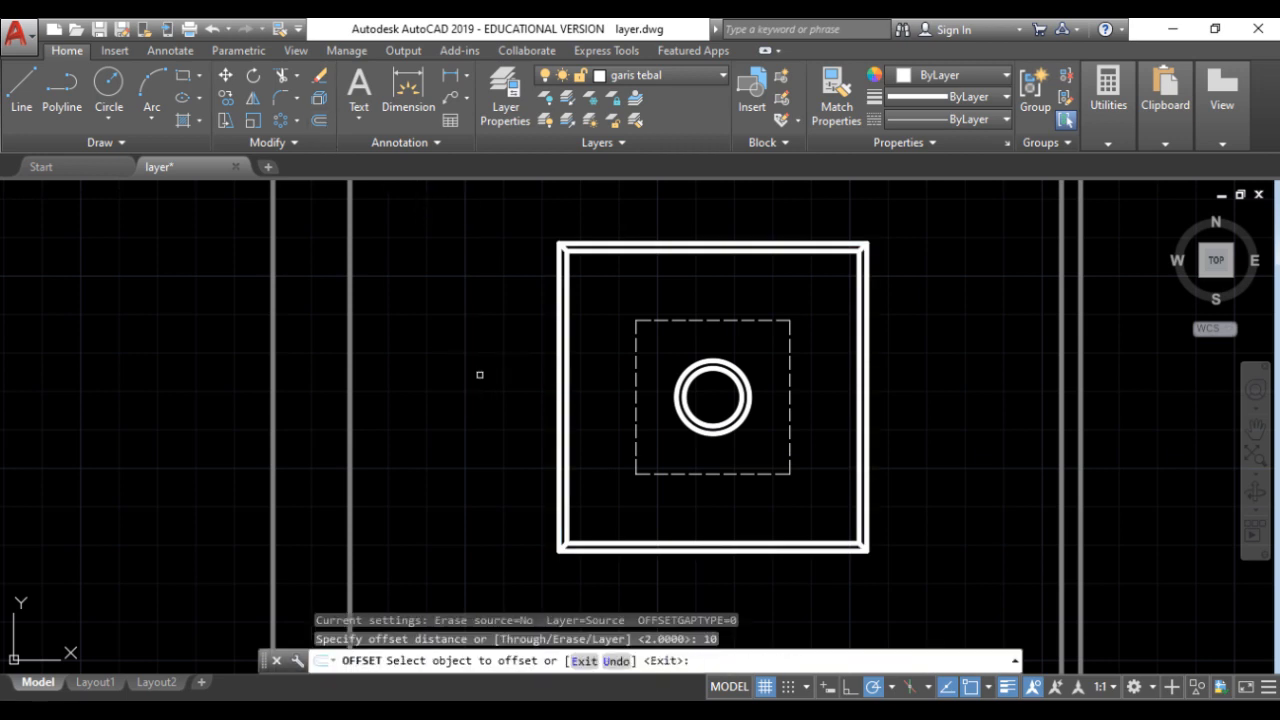
pyautogui.click(561, 457)
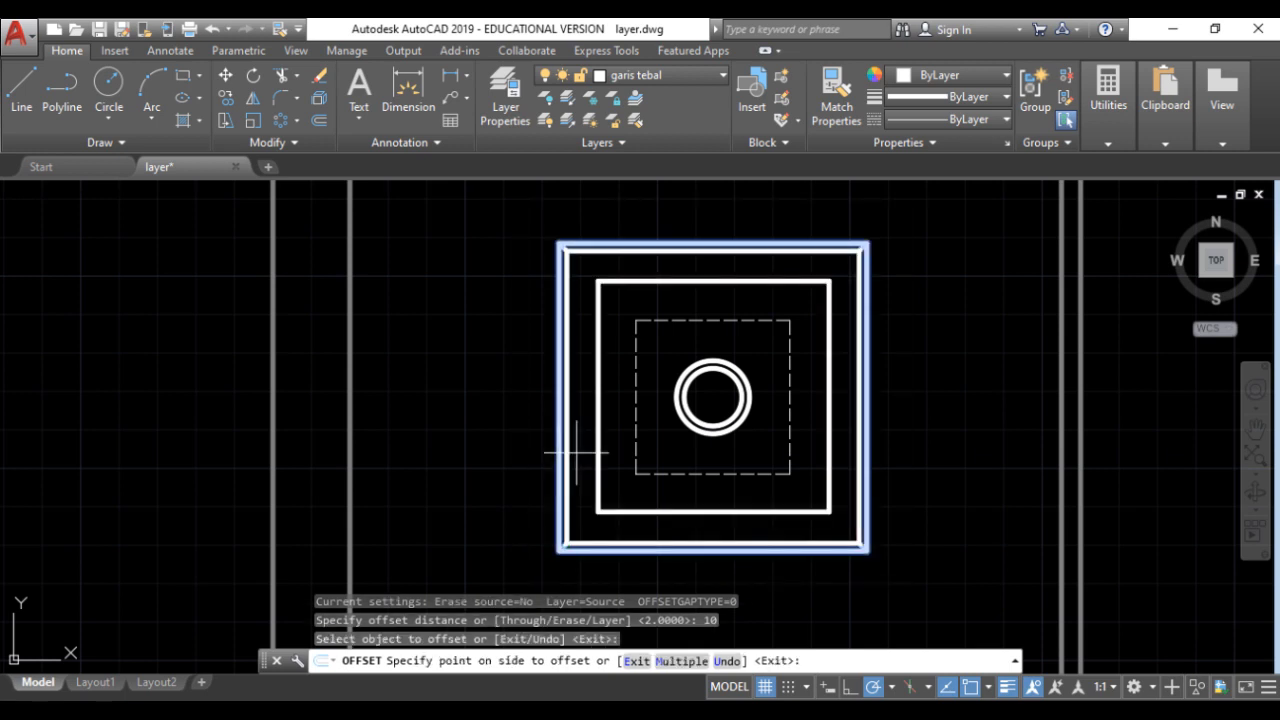
pyautogui.click(600, 440)
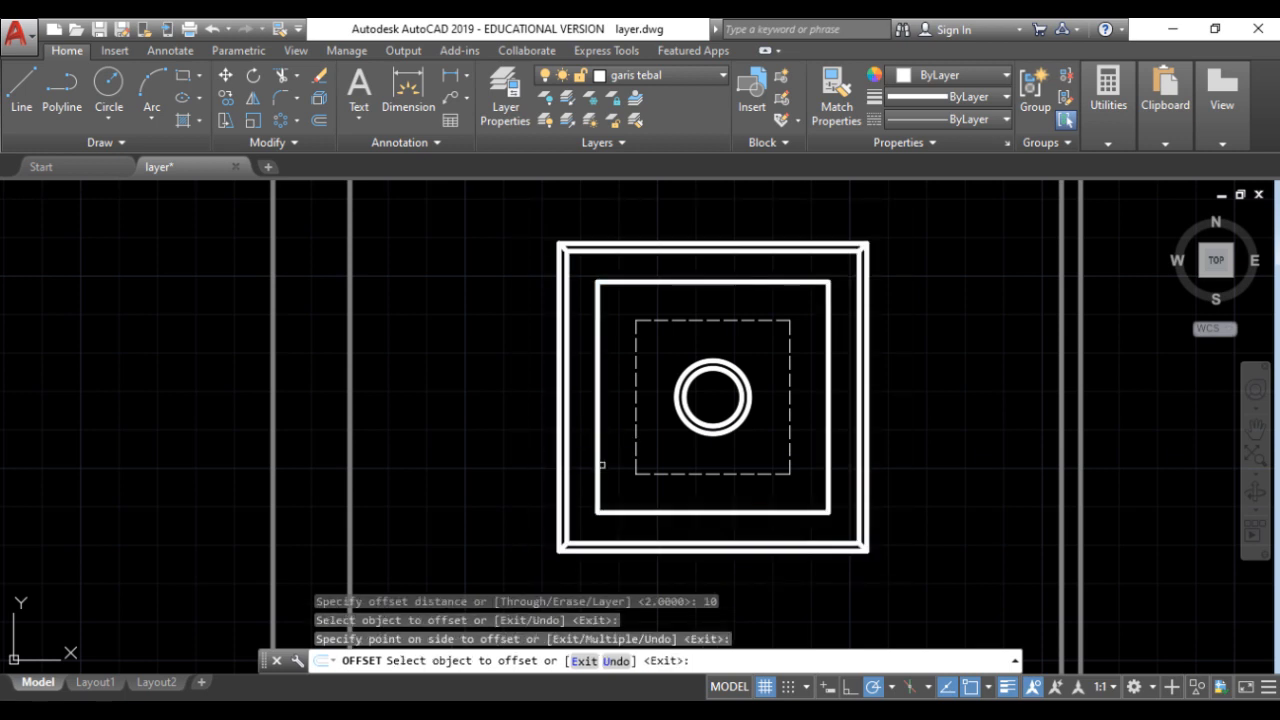
pyautogui.press('Return')
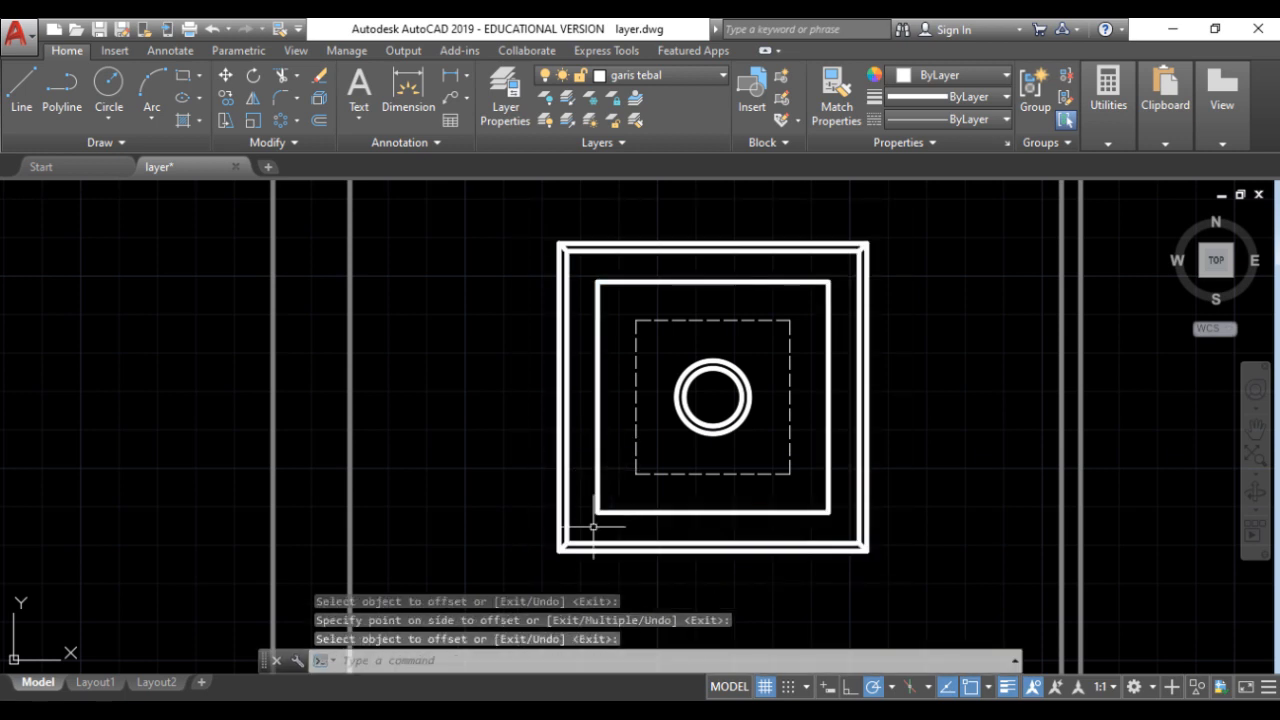
# Draw a circle centered on the offset square's lower-left corner with diameter 8, checking the threaded hole's size in TOOLPOST.jpg in Microsoft Office.
pyautogui.scroll(10, 593, 525)
pyautogui.scroll(-4, 594, 523)
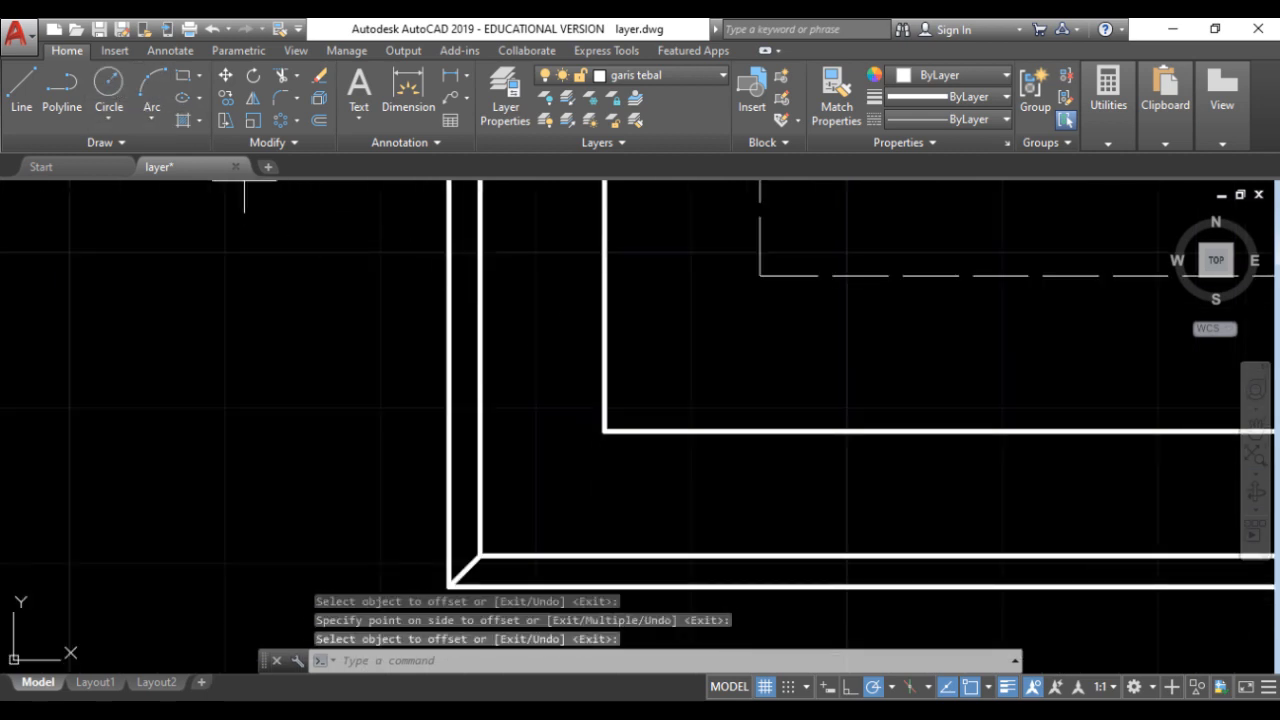
pyautogui.write('c')
pyautogui.press('Return')
pyautogui.click(604, 431)
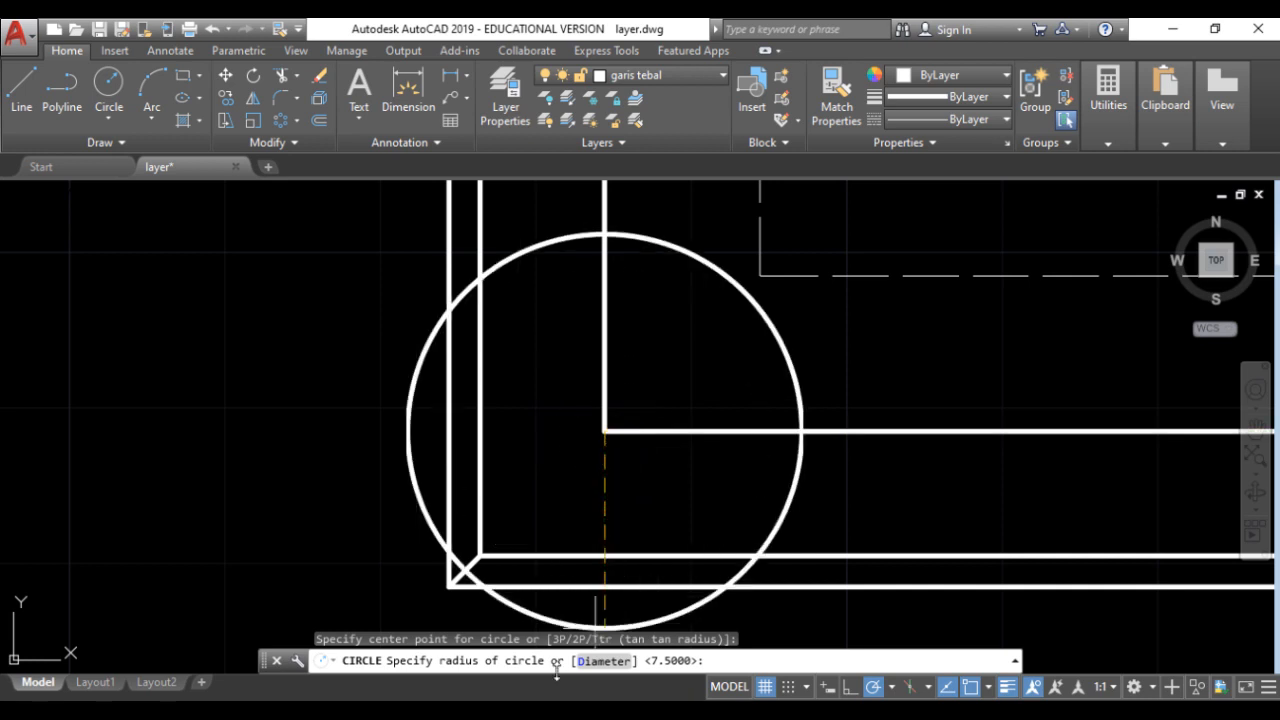
pyautogui.hotkey('alt', 'Tab')
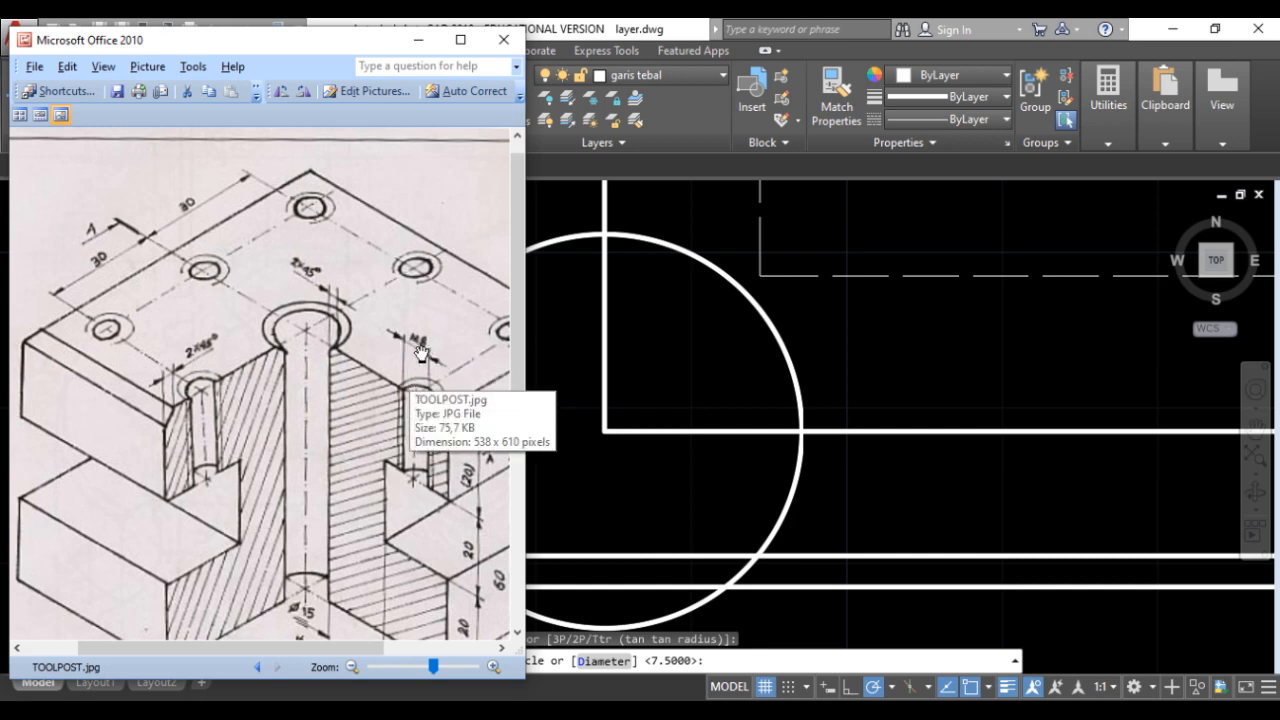
pyautogui.hotkey('alt', 'Tab')
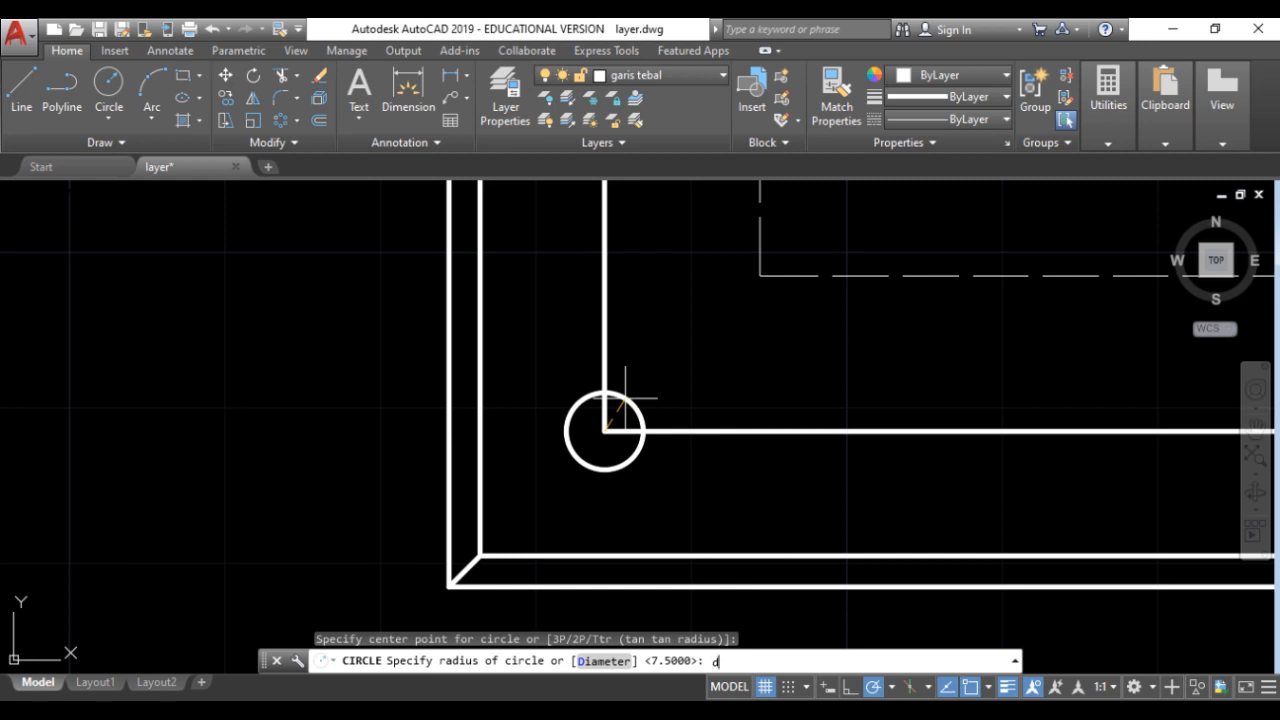
pyautogui.write('d')
pyautogui.press('Return')
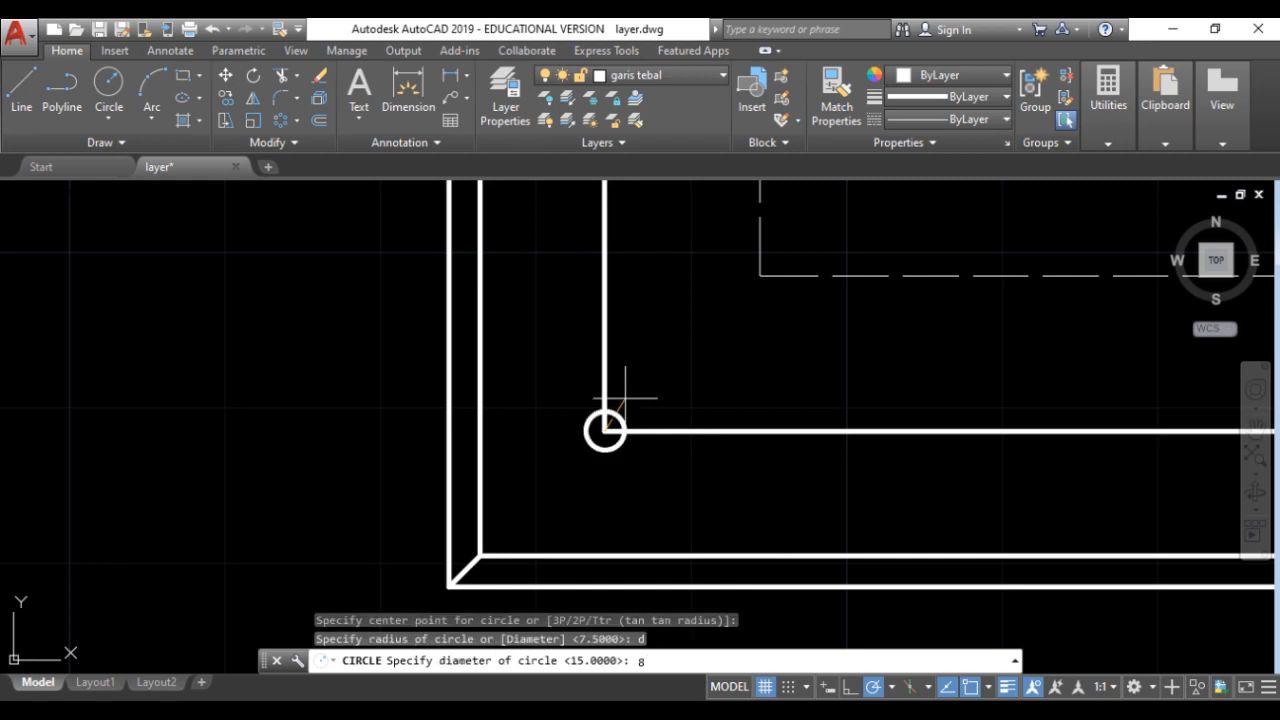
pyautogui.write('8')
pyautogui.press('Return')
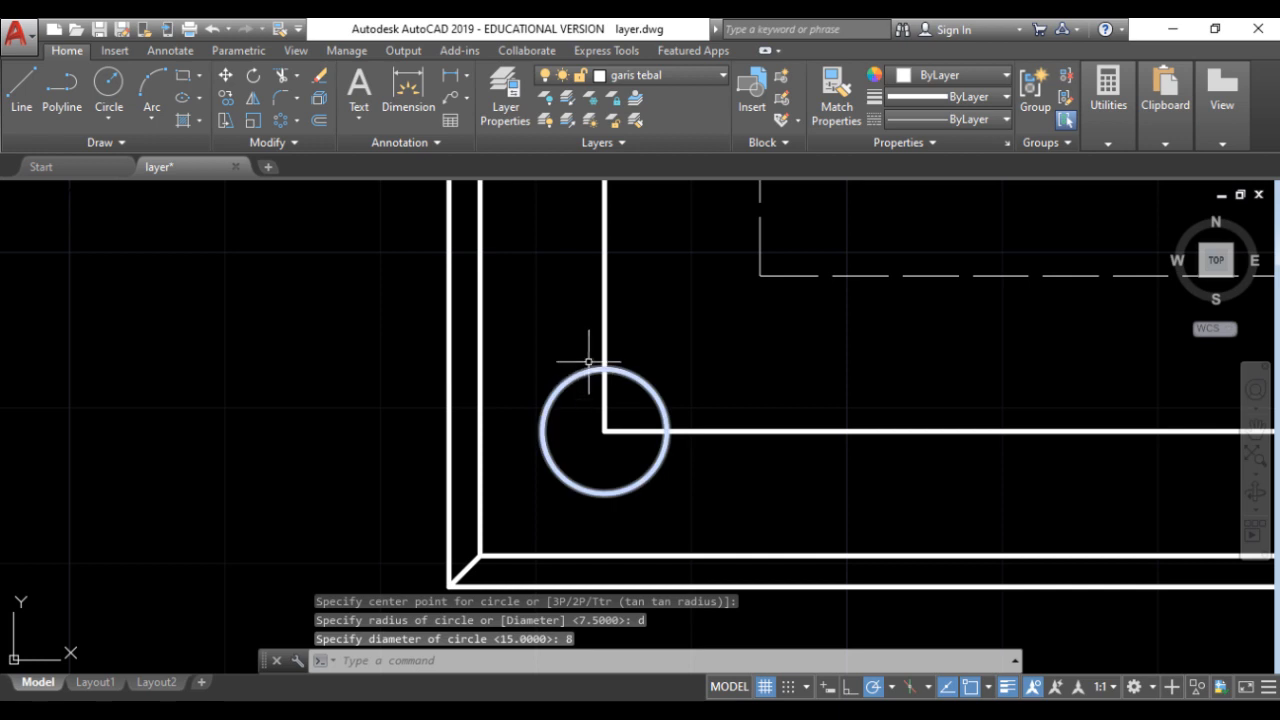
# Delete the offset construction square that runs through the new corner circle's center.
pyautogui.click(604, 333)
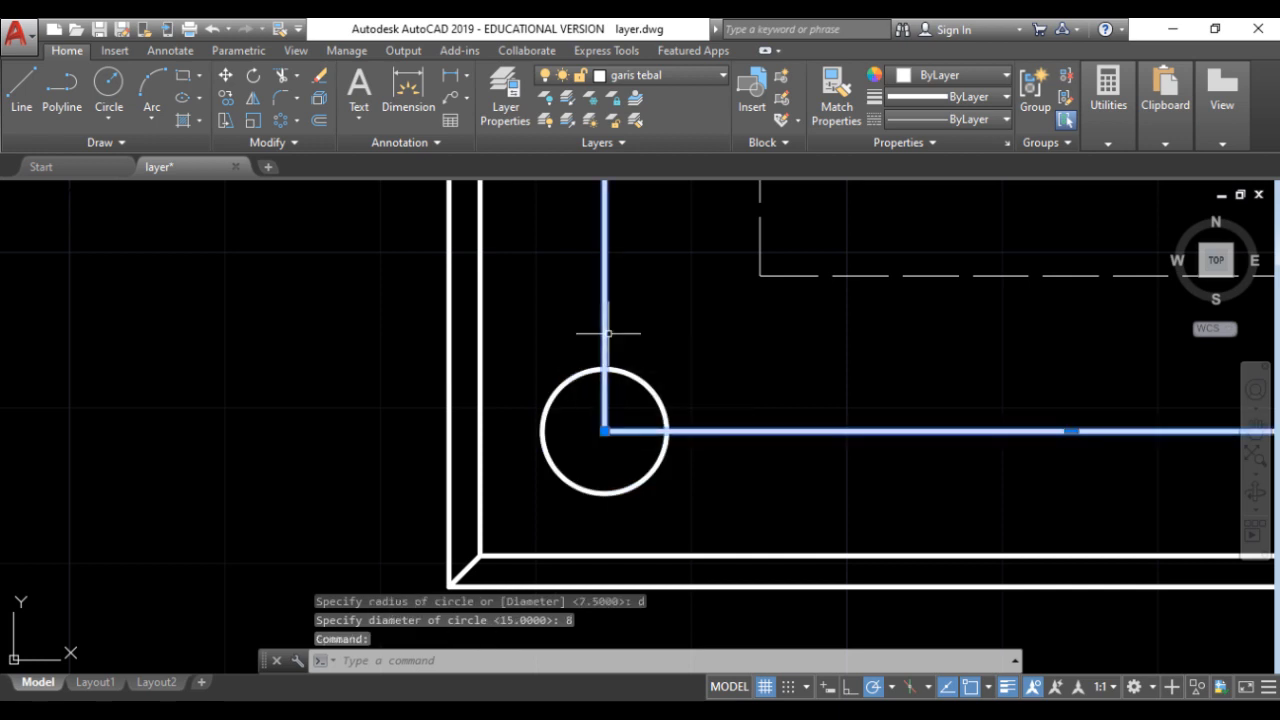
pyautogui.press('Delete')
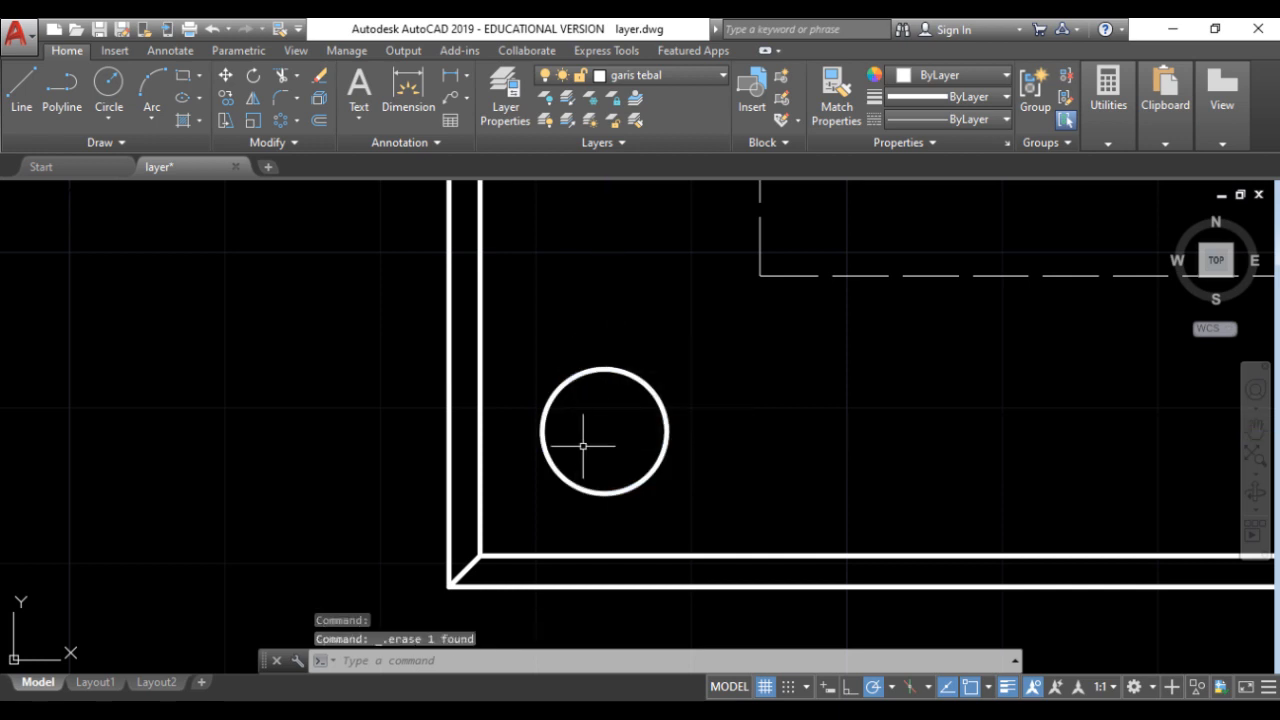
# Switch to ELEMEN MESIN-X-2.pdf in Foxit Reader and examine how metric threads are designated in the "Ulir metris" section on page 17.
pyautogui.hotkey('alt', 'Tab')
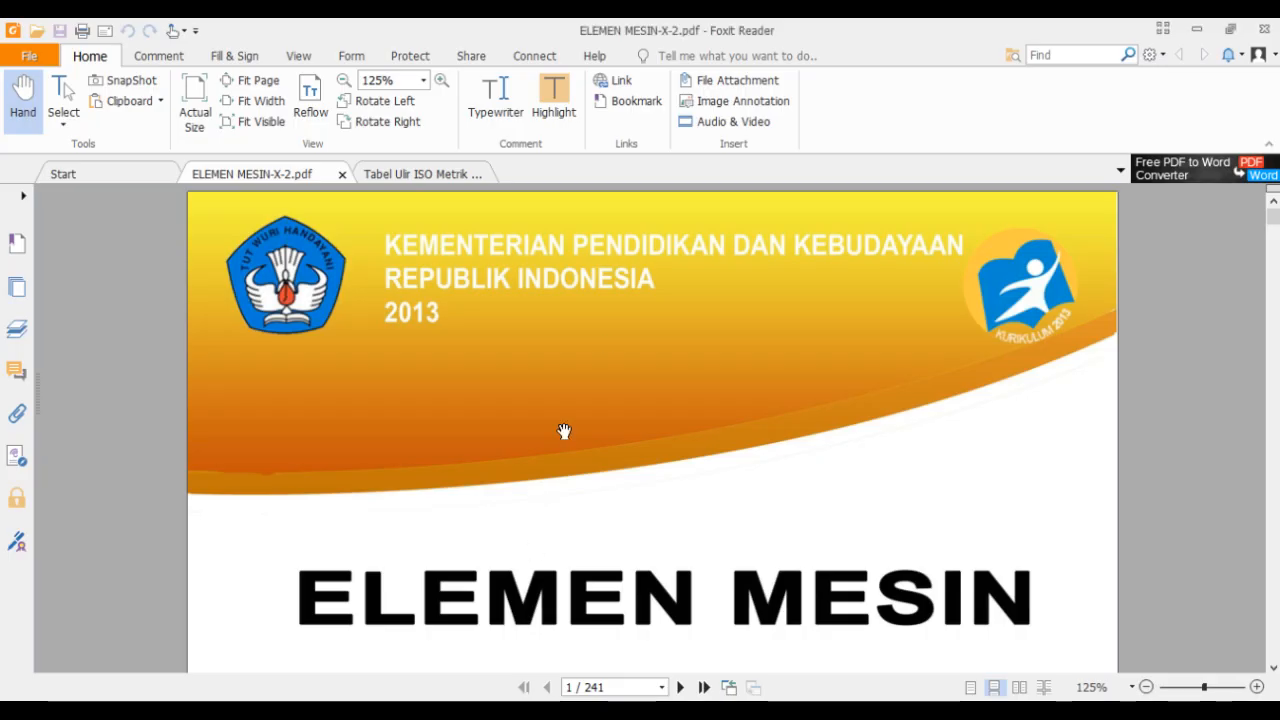
pyautogui.scroll(-8, 563, 429)
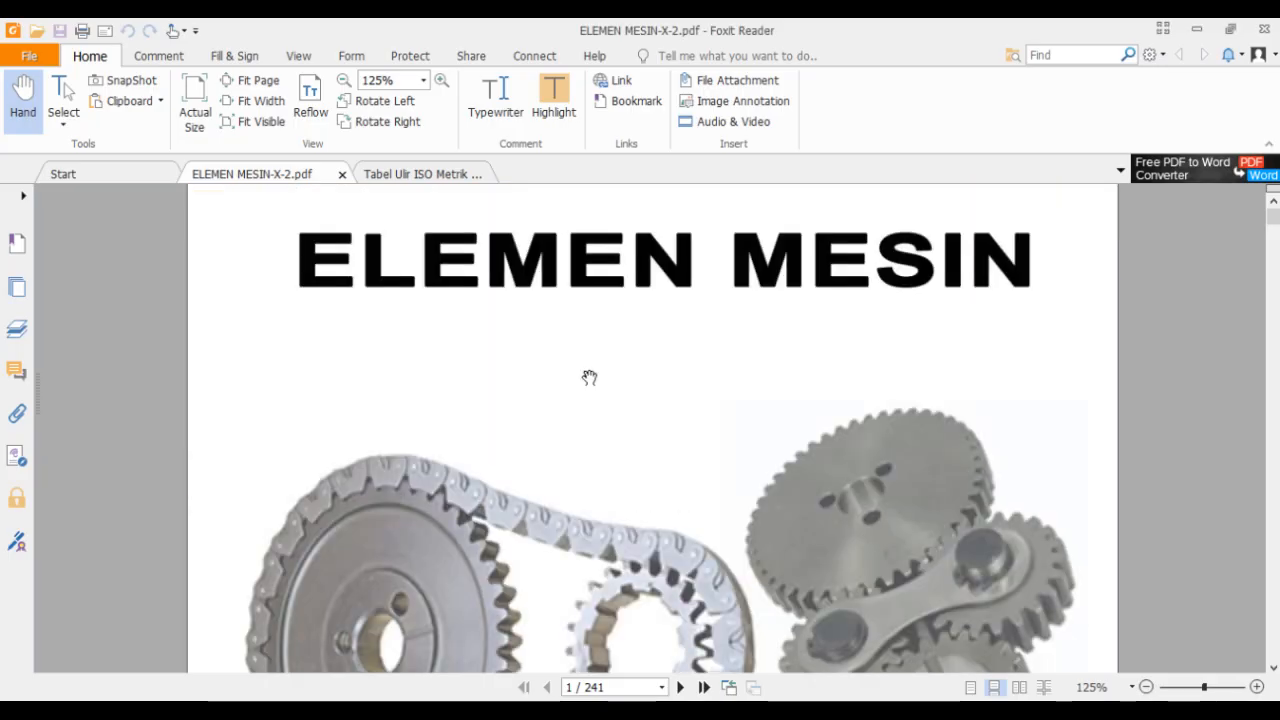
pyautogui.scroll(5, 623, 335)
pyautogui.scroll(-9, 634, 334)
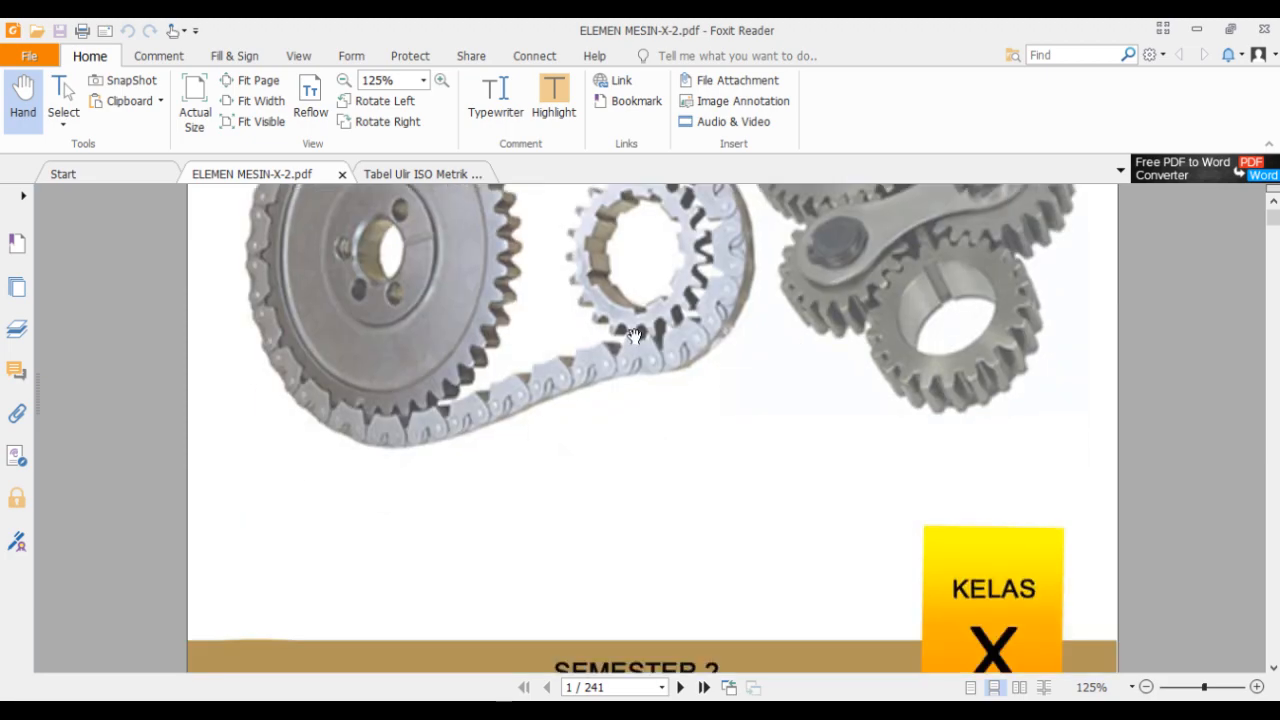
pyautogui.scroll(-15, 923, 428)
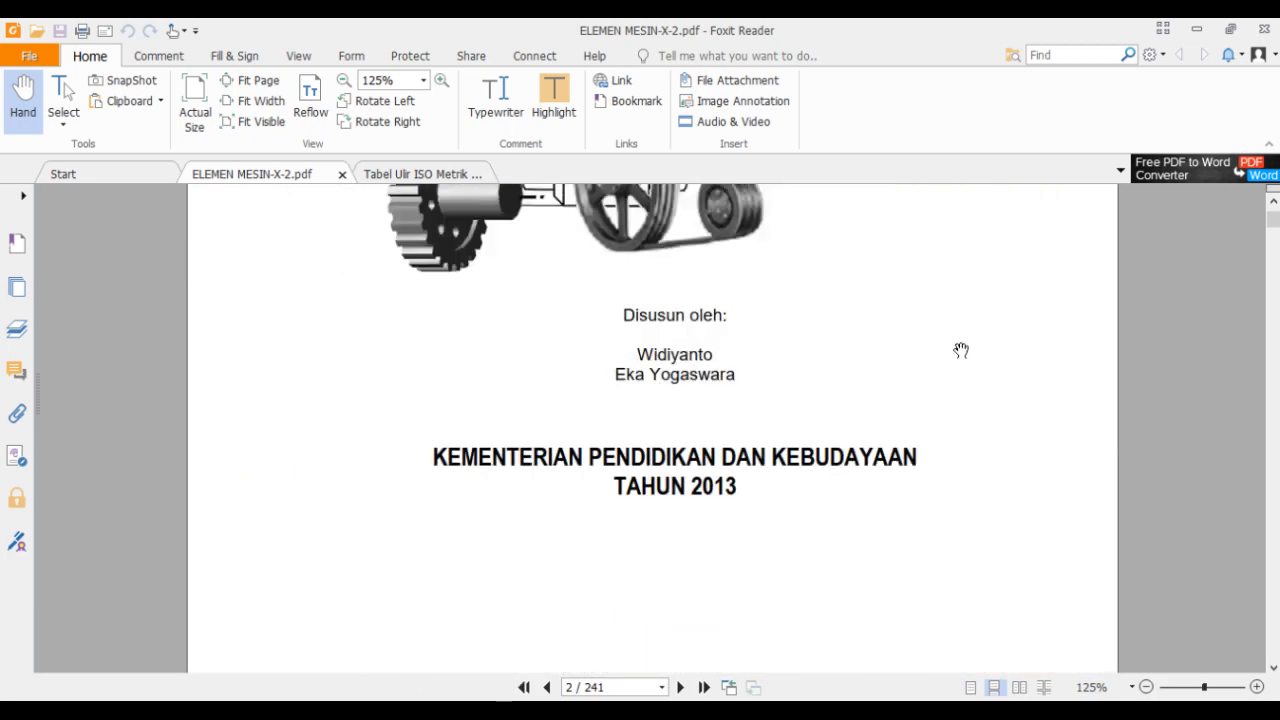
pyautogui.scroll(-20, 789, 350)
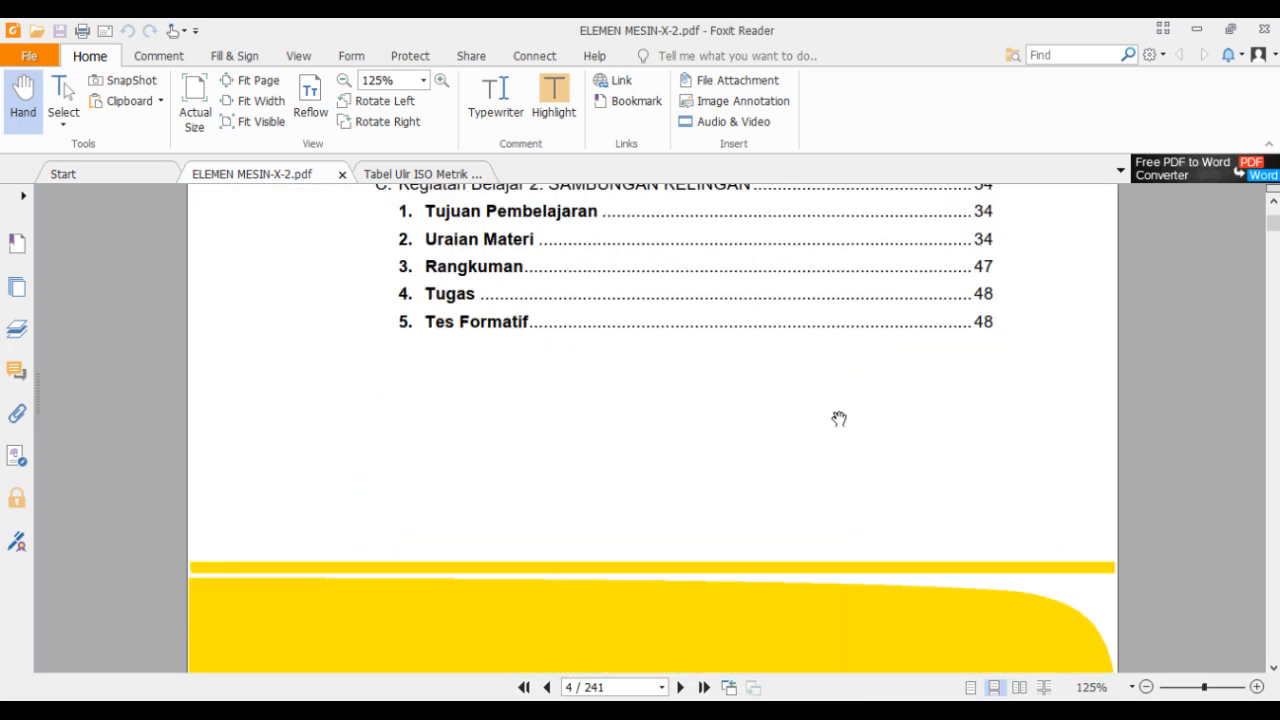
pyautogui.scroll(-12, 683, 369)
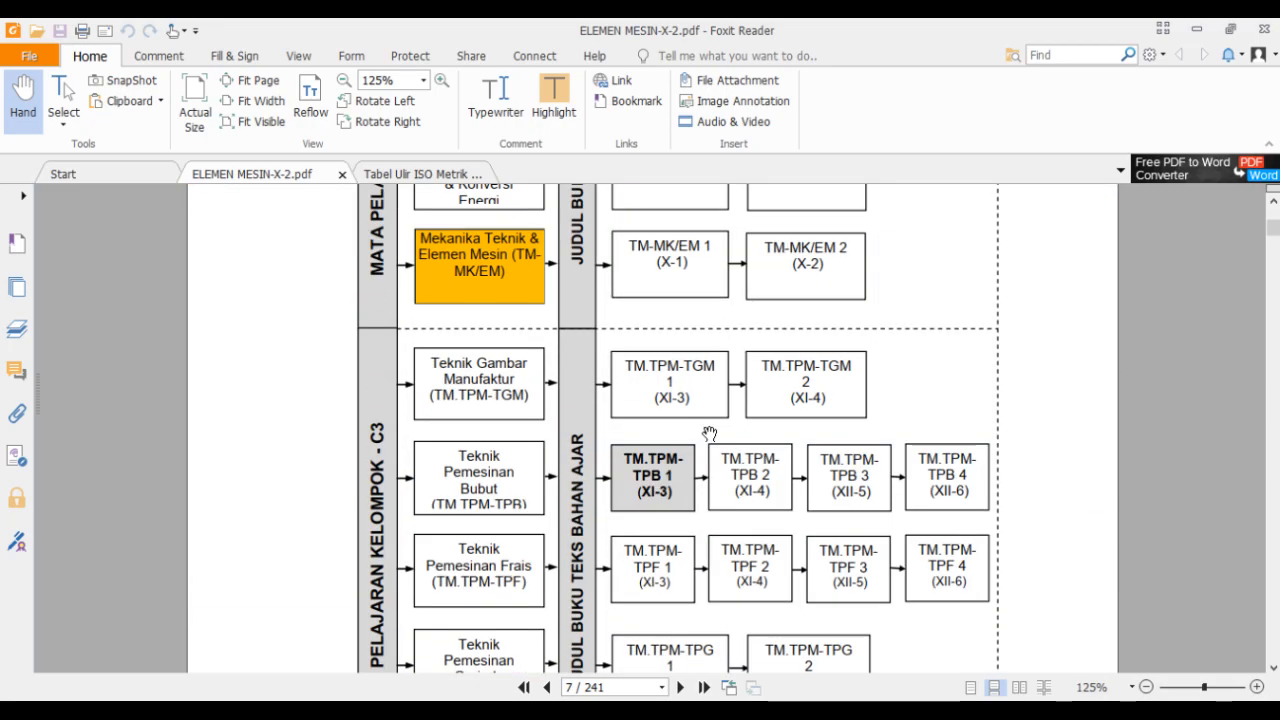
pyautogui.scroll(-18, 801, 502)
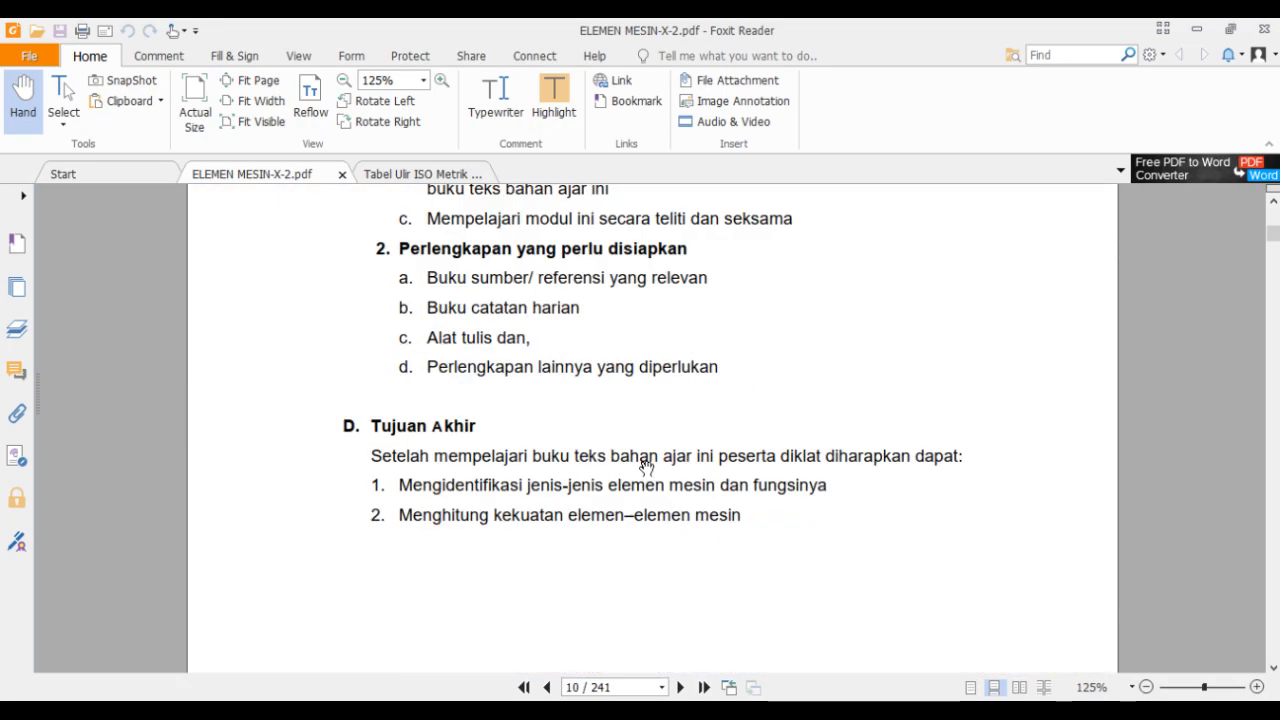
pyautogui.scroll(-18, 635, 521)
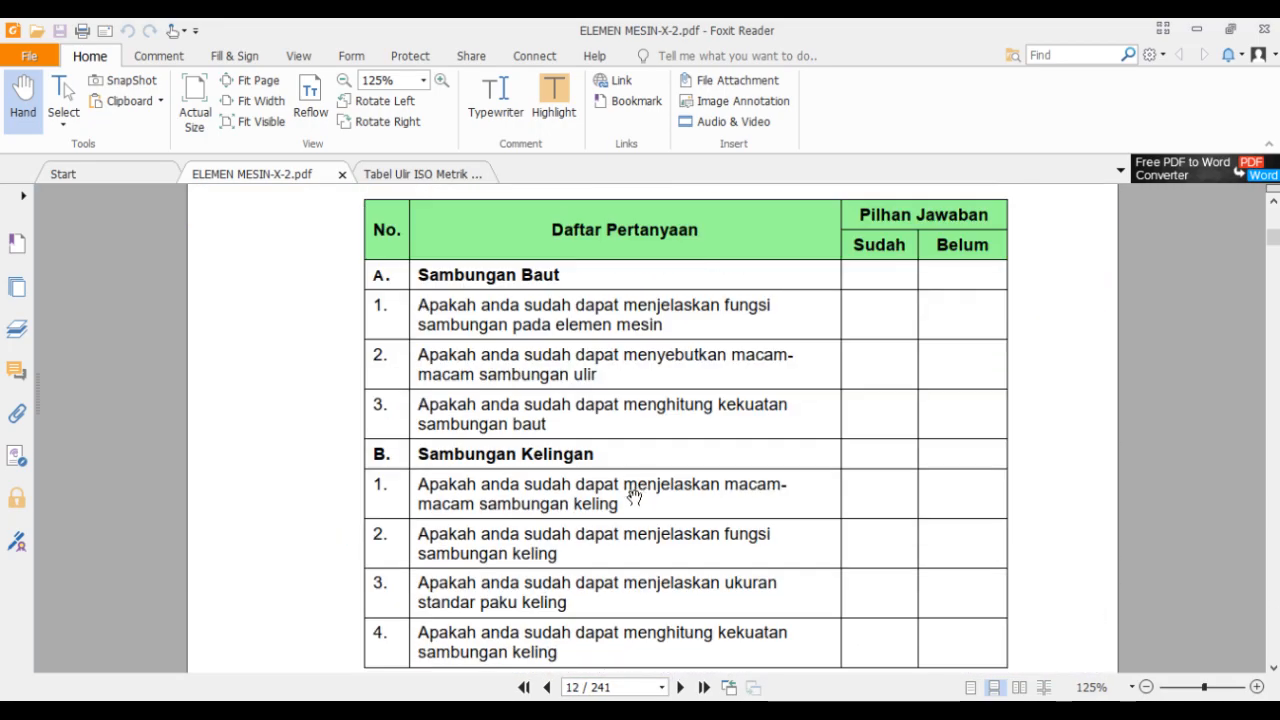
pyautogui.scroll(-18, 655, 491)
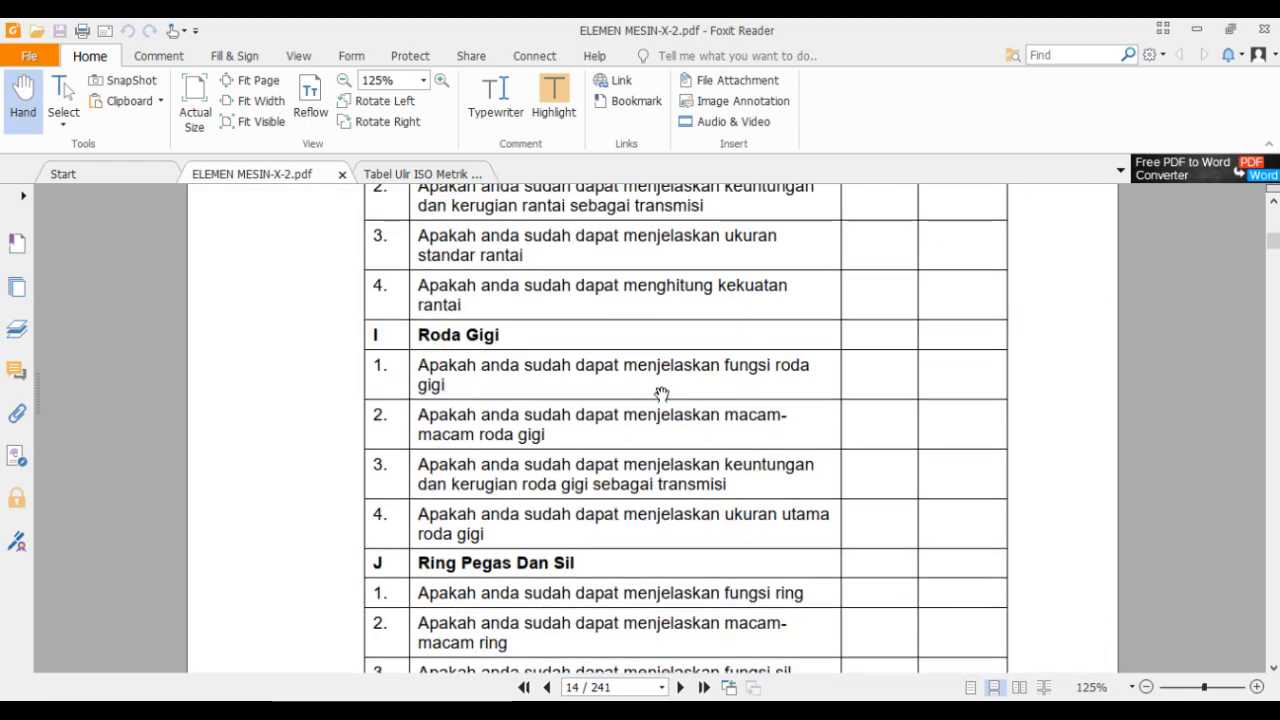
pyautogui.scroll(-15, 667, 431)
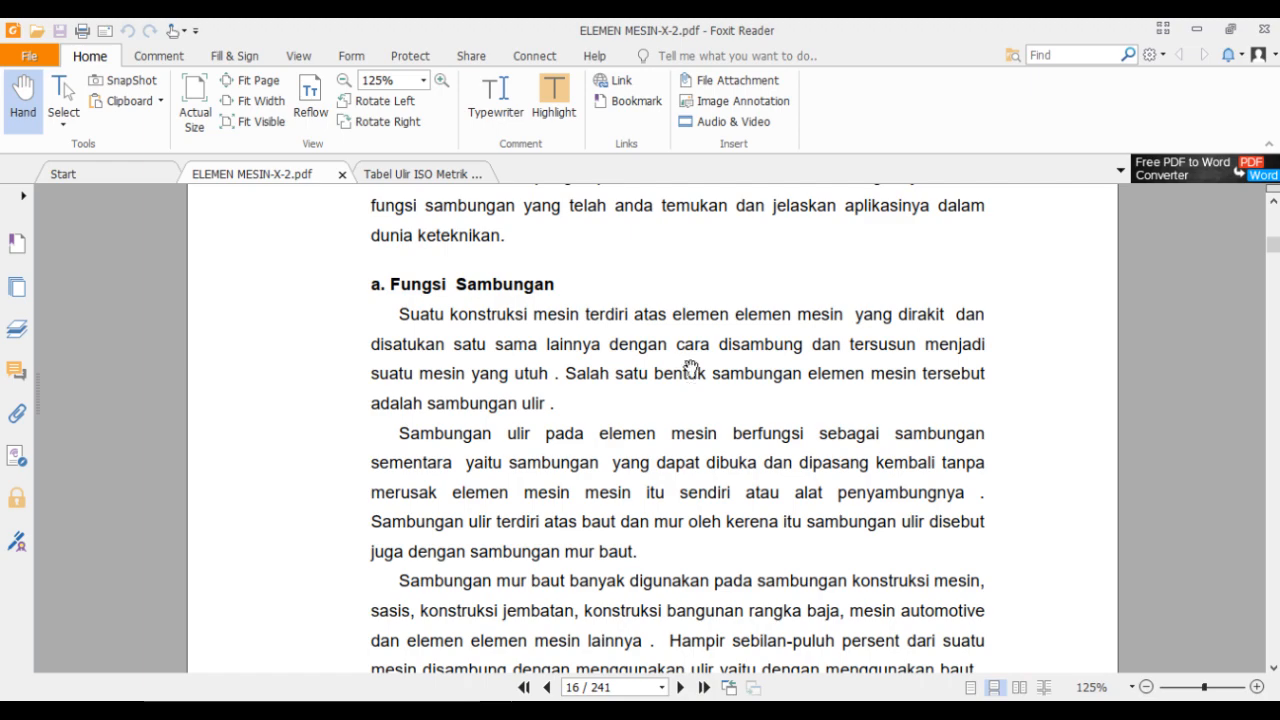
pyautogui.scroll(-15, 690, 370)
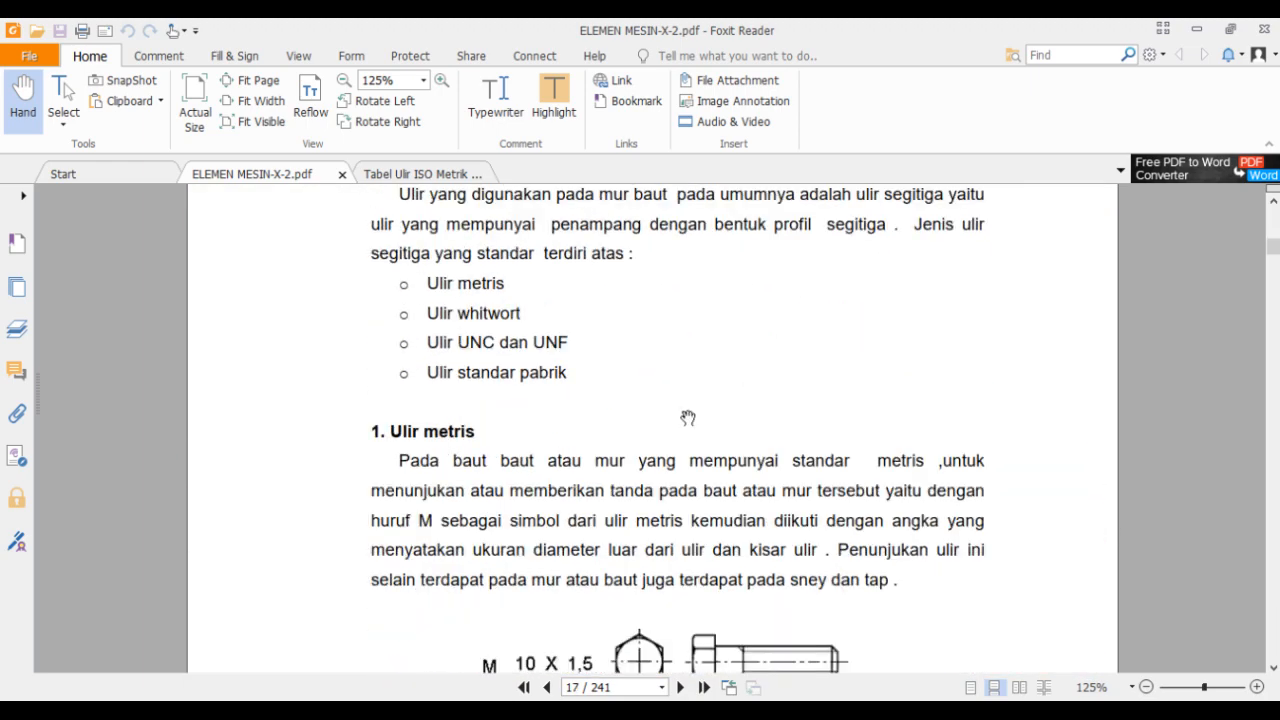
pyautogui.scroll(-10, 688, 418)
pyautogui.scroll(8, 688, 412)
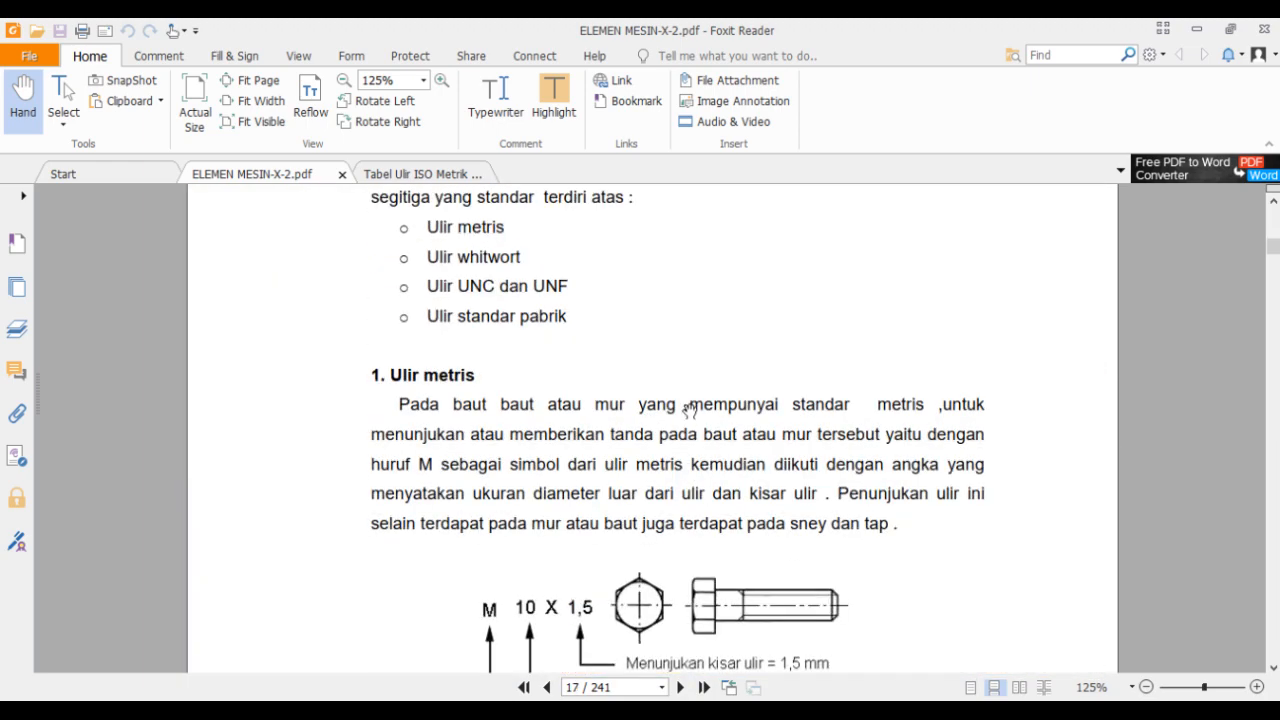
pyautogui.scroll(-3, 690, 410)
pyautogui.scroll(-1, 550, 414)
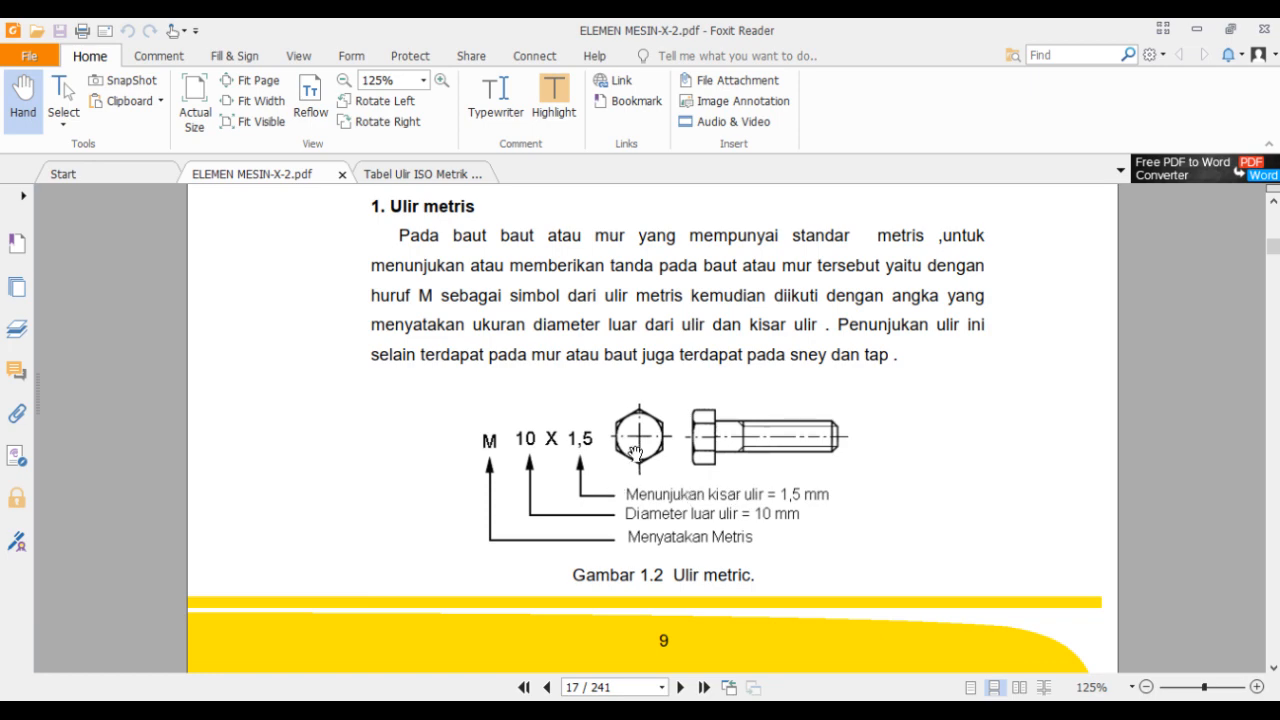
# Examine the metric thread profile in Gambar 1.3 and the formulas for the standard thread dimensions.
pyautogui.scroll(-7, 651, 434)
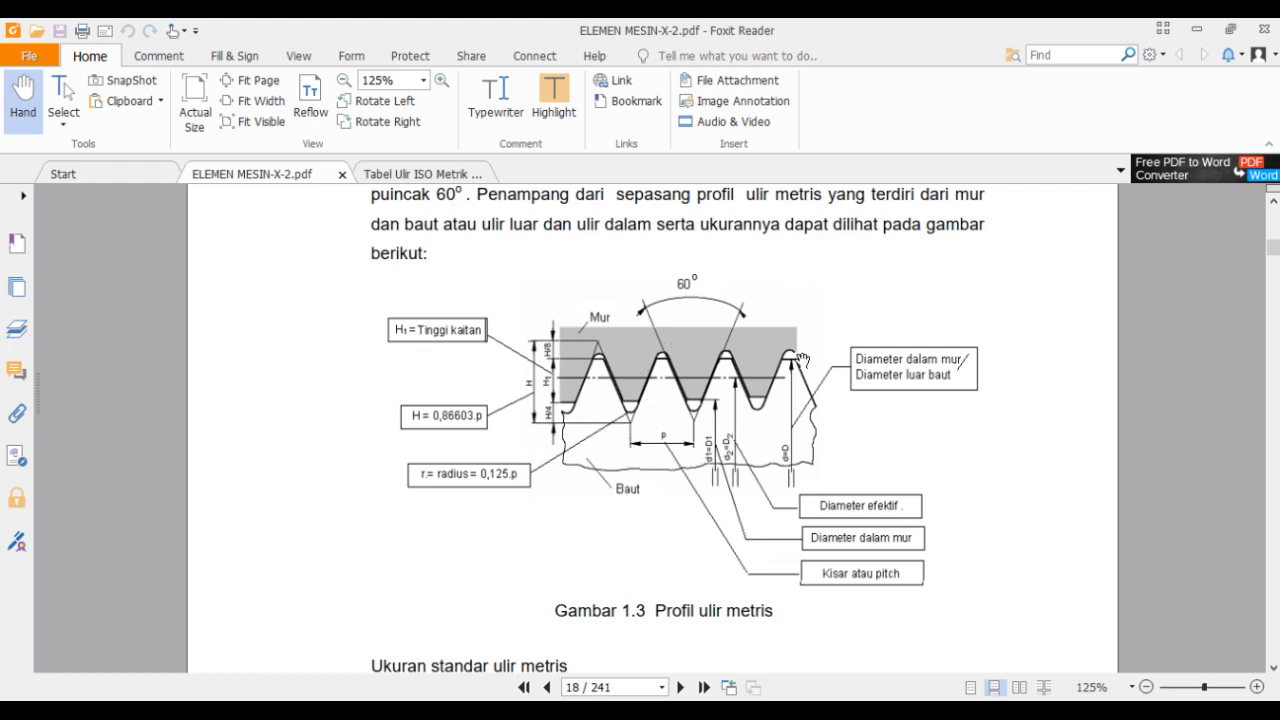
pyautogui.scroll(-5, 659, 347)
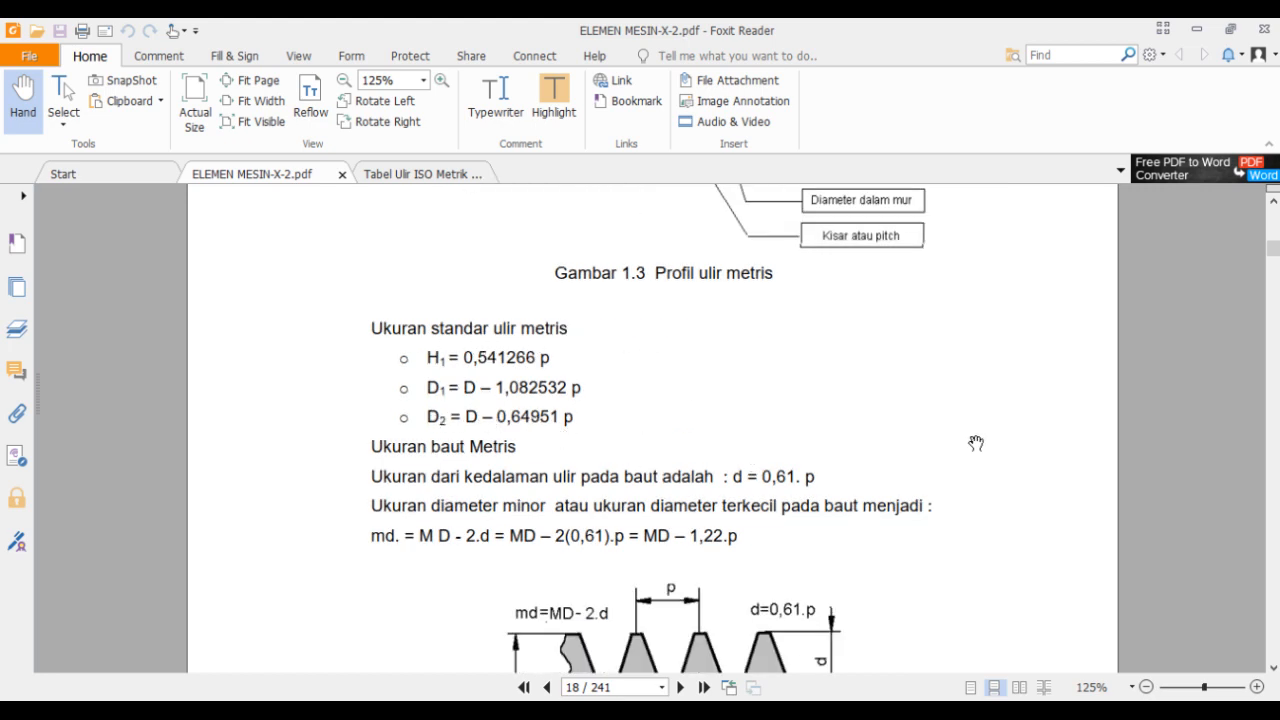
pyautogui.scroll(-2, 976, 445)
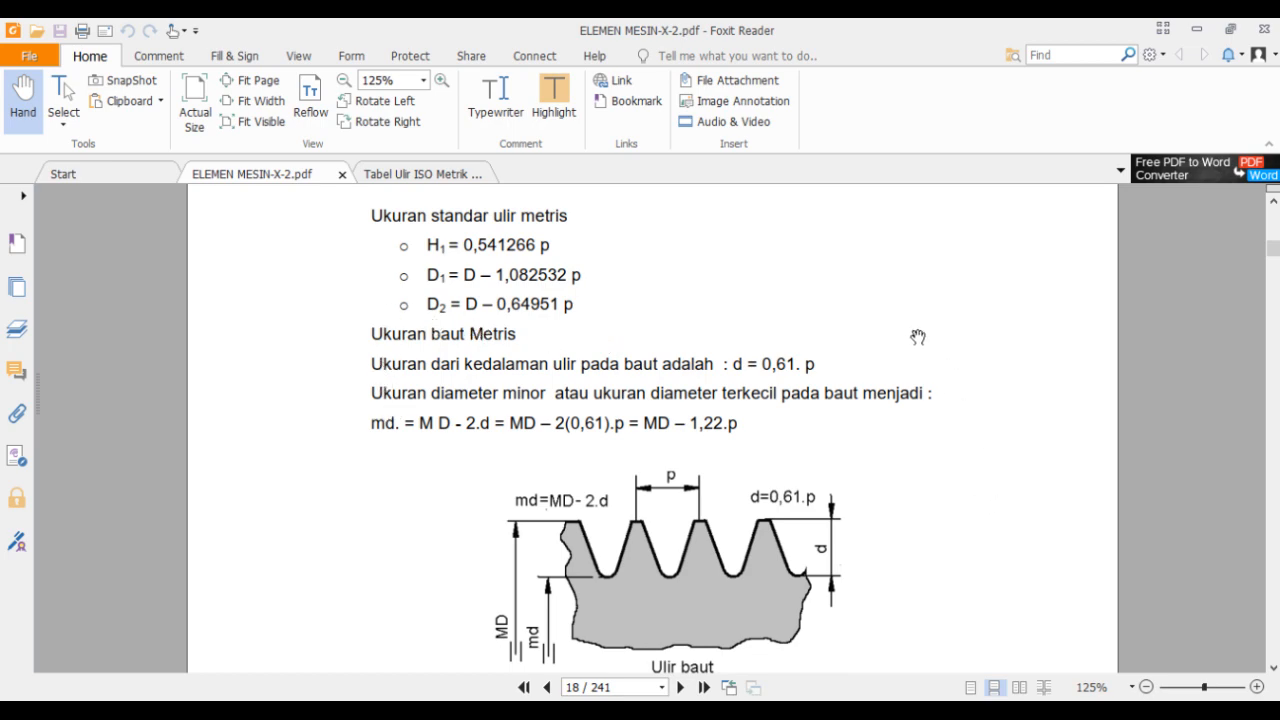
pyautogui.scroll(-15, 872, 330)
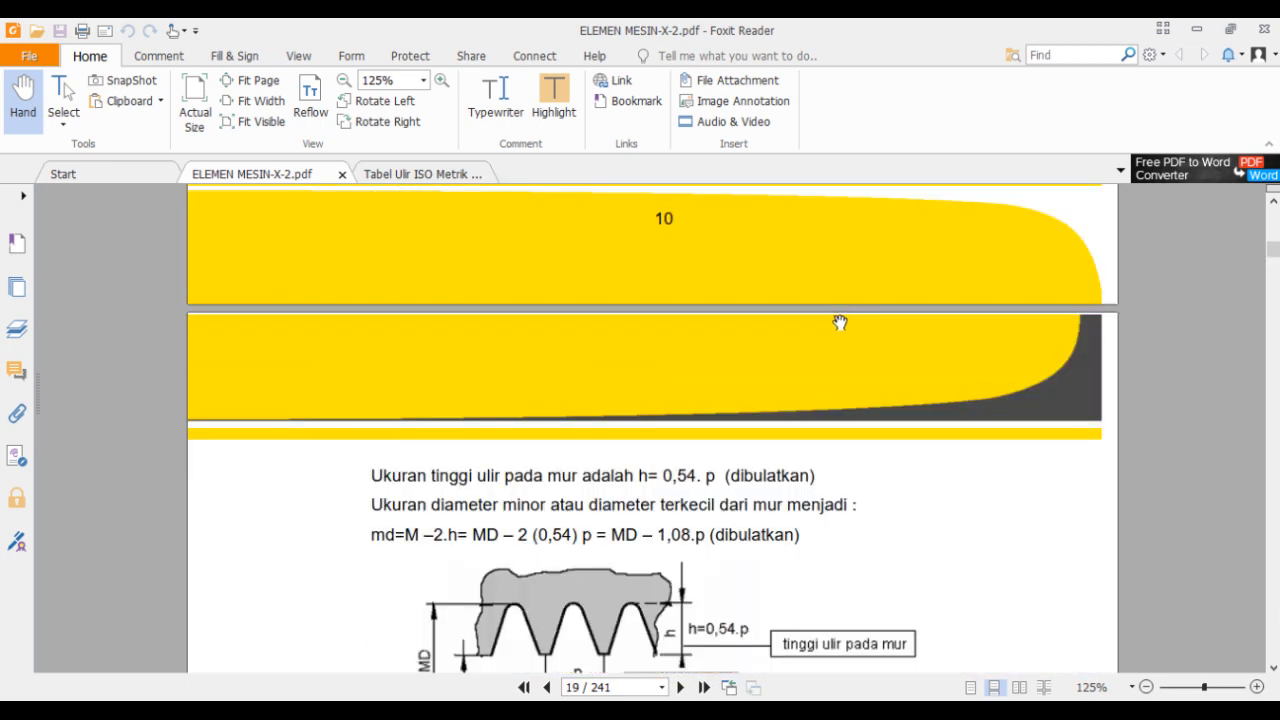
# Look up the size 8 pitch in Tabel 1.1 for nut threads and compare it with the thread callout in TOOLPOST.jpg in Microsoft Office.
pyautogui.scroll(-6, 816, 342)
pyautogui.scroll(2, 816, 326)
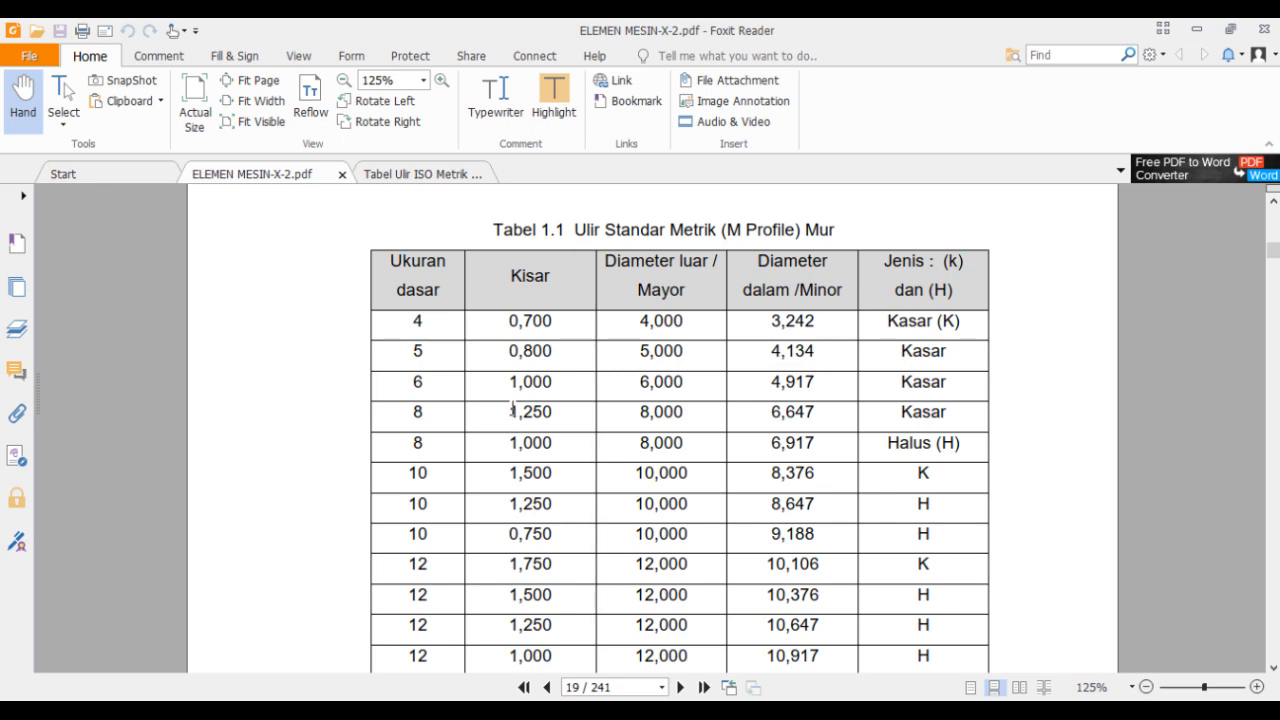
pyautogui.moveTo(510, 410); pyautogui.dragTo(538, 413)
pyautogui.click(551, 414)
pyautogui.click(536, 703)
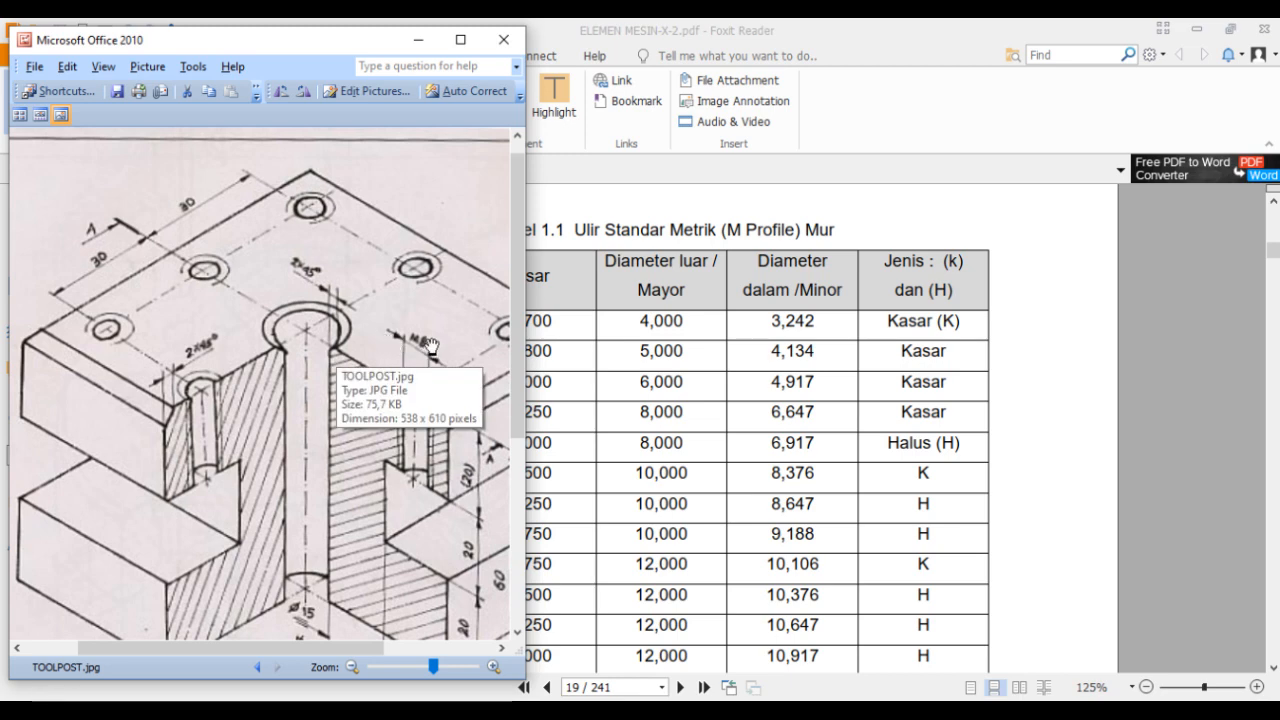
pyautogui.click(907, 213)
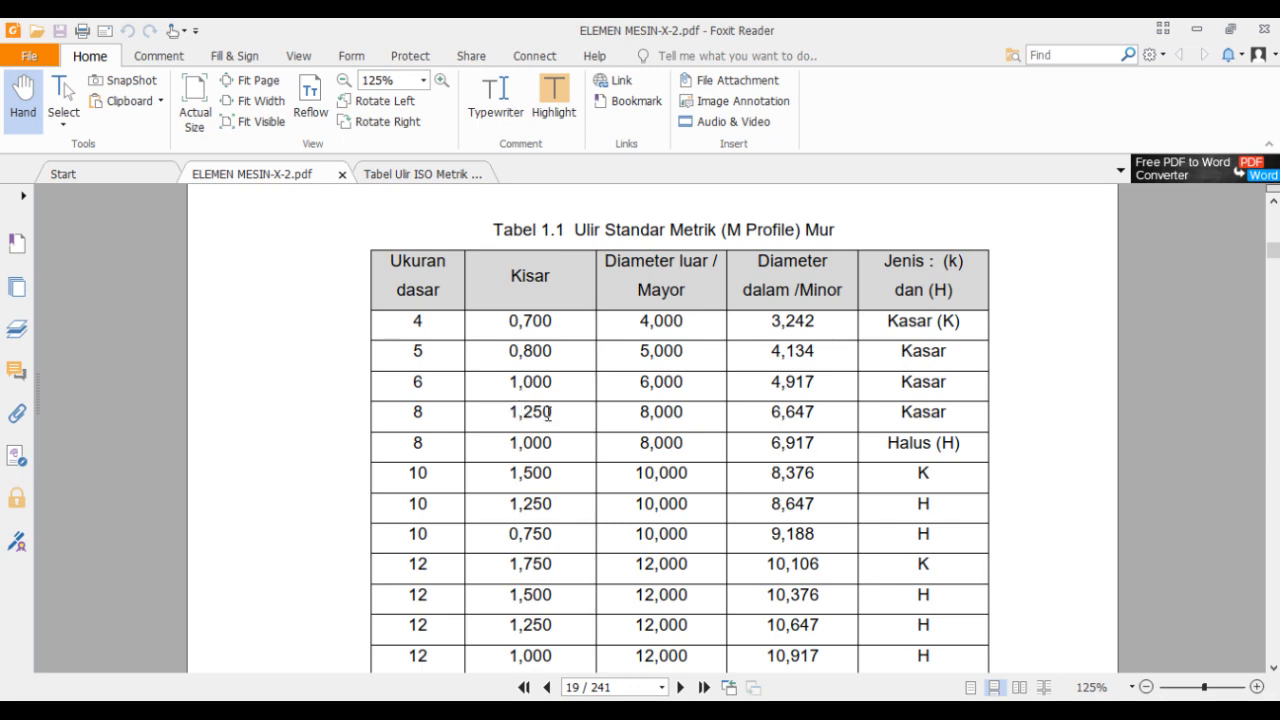
pyautogui.hotkey('alt', 'Tab')
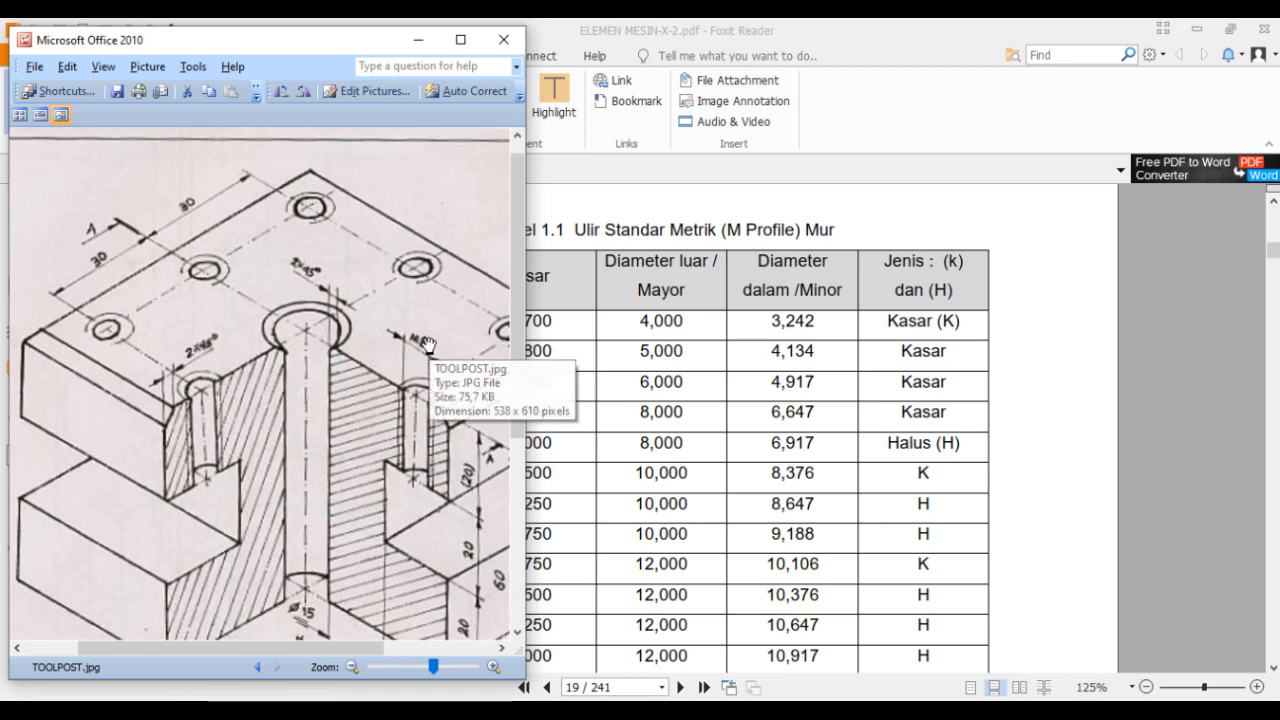
pyautogui.click(726, 246)
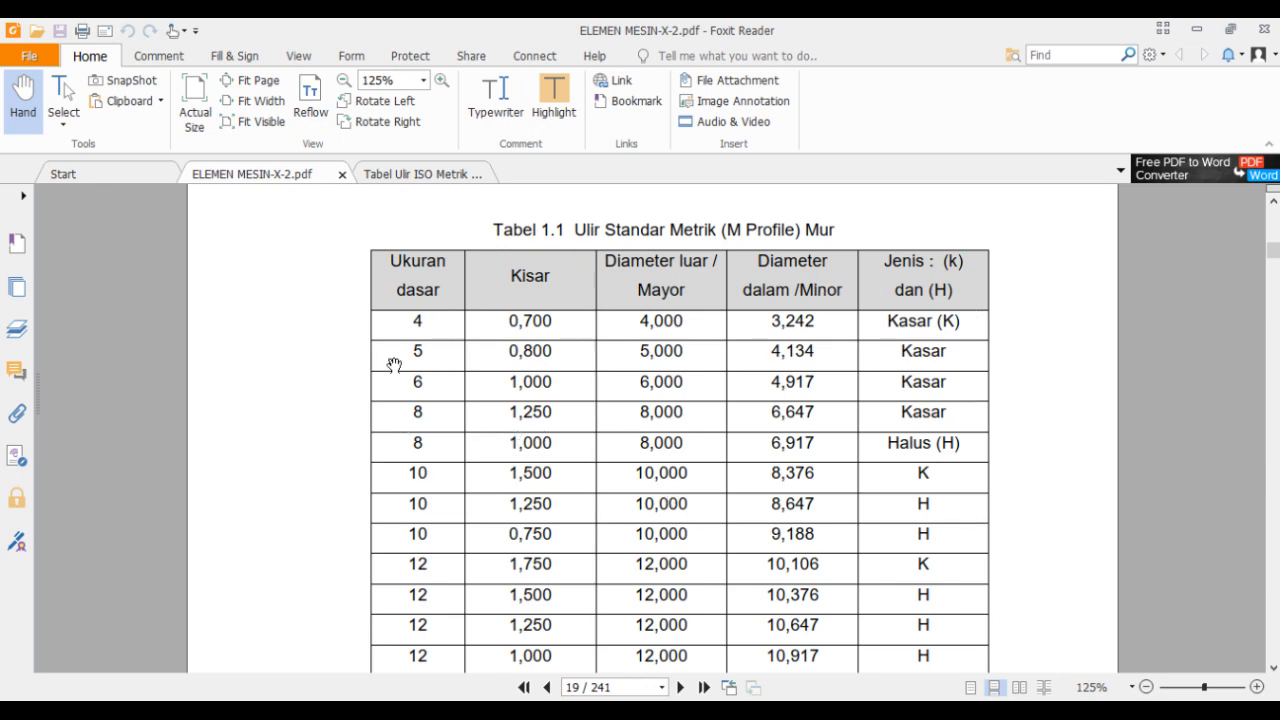
# Open the Tabel Ulir ISO Metrik Normal document and examine the thread profile and the M 8 row of its table.
pyautogui.click(428, 173)
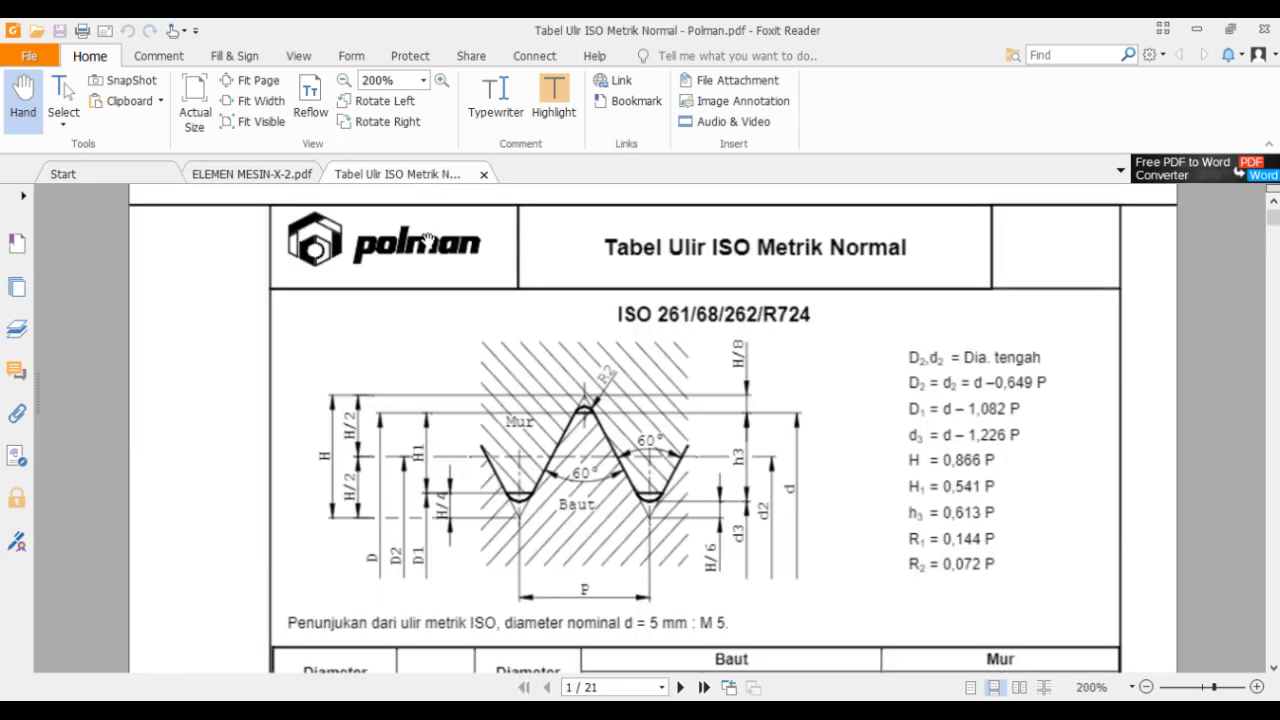
pyautogui.scroll(-1, 587, 321)
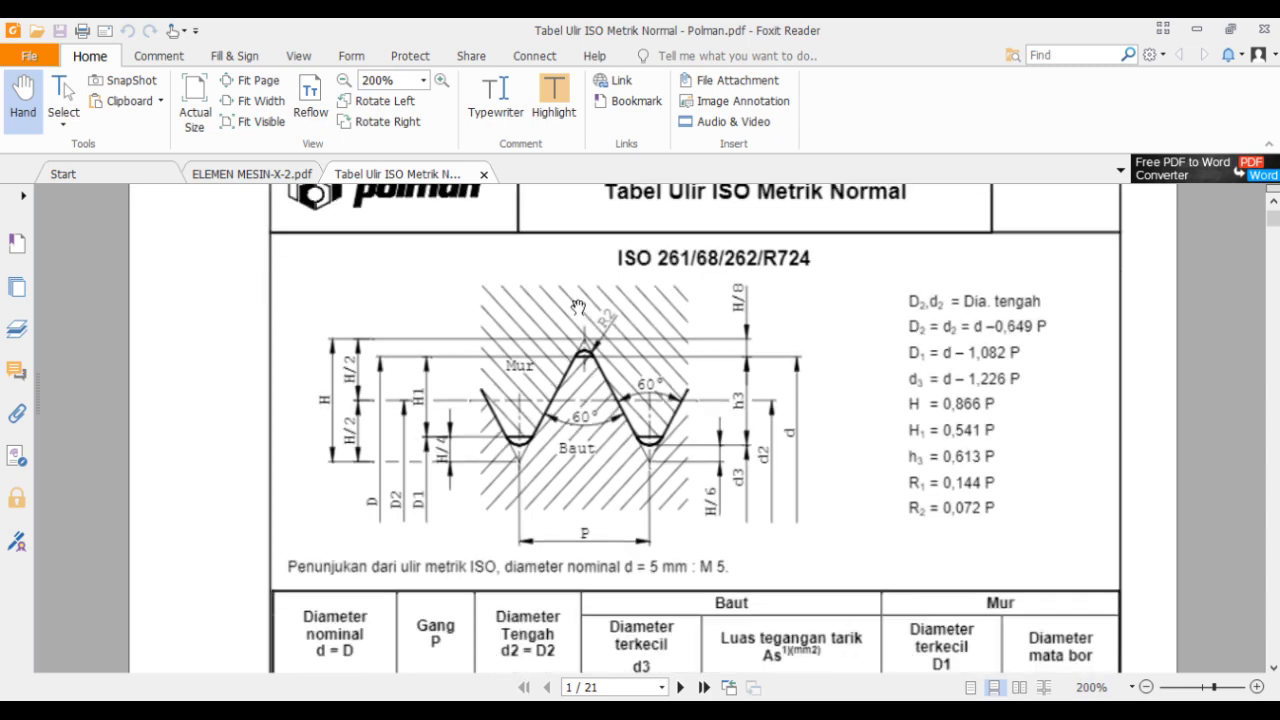
pyautogui.scroll(1, 578, 307)
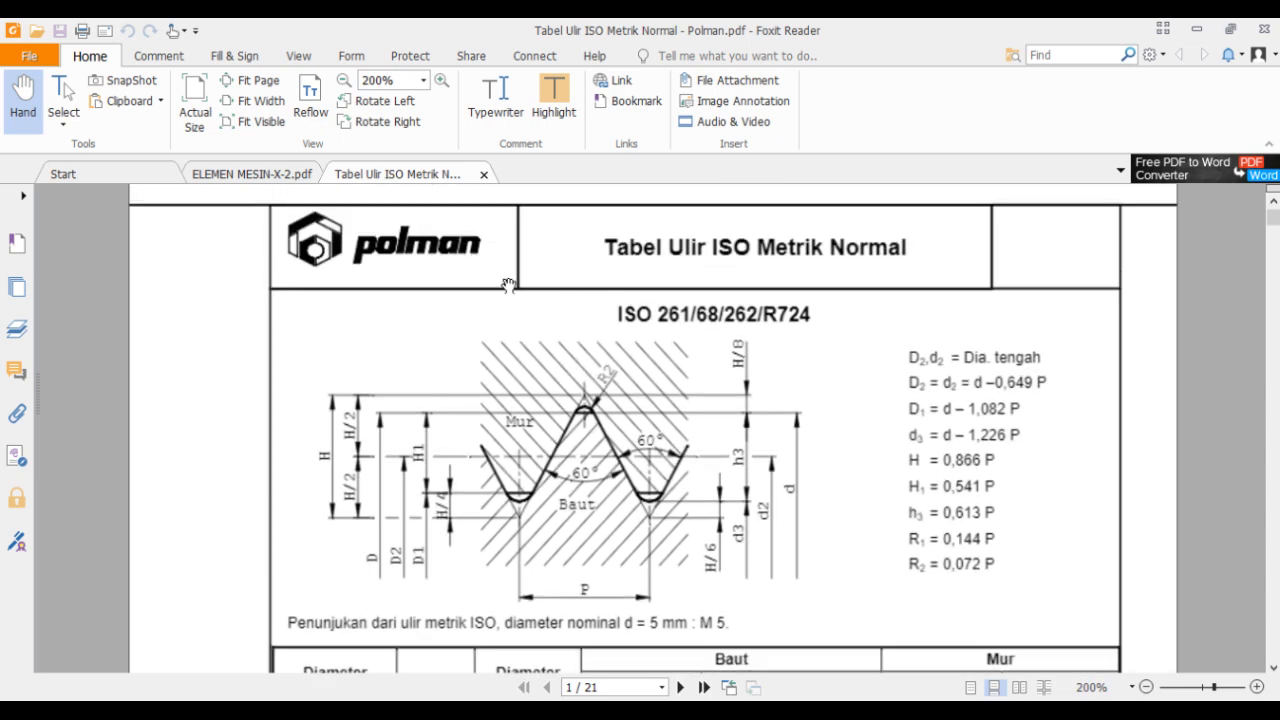
pyautogui.scroll(-2, 467, 298)
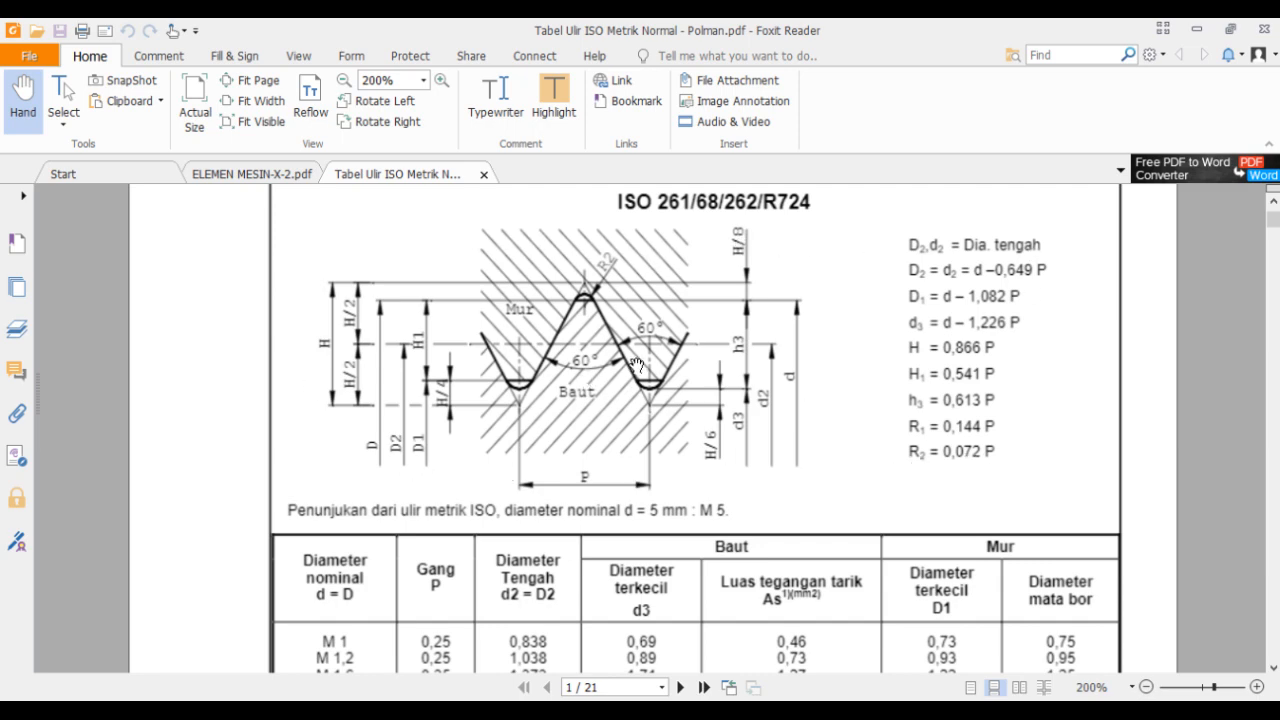
pyautogui.scroll(-7, 637, 365)
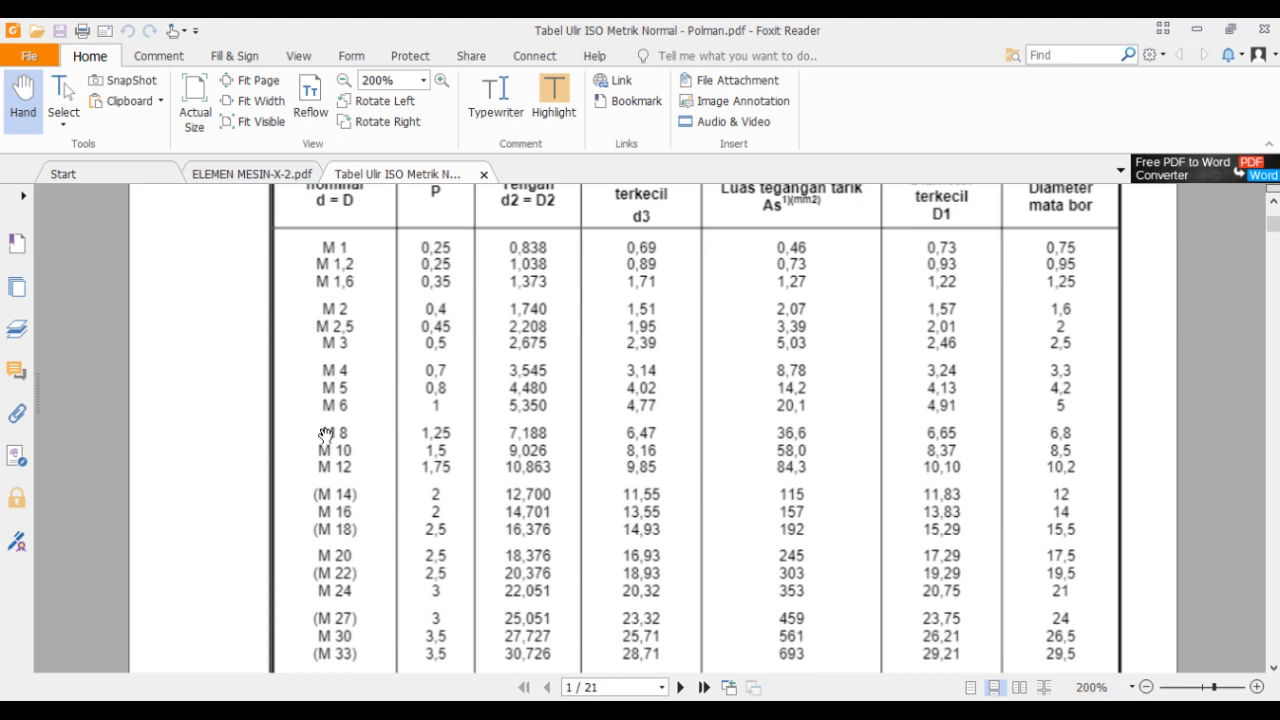
# Switch back to AutoCAD and draw a 6.8 mm diameter circle concentric with the hole circle near the top view's lower-left corner.
pyautogui.scroll(1, 323, 436)
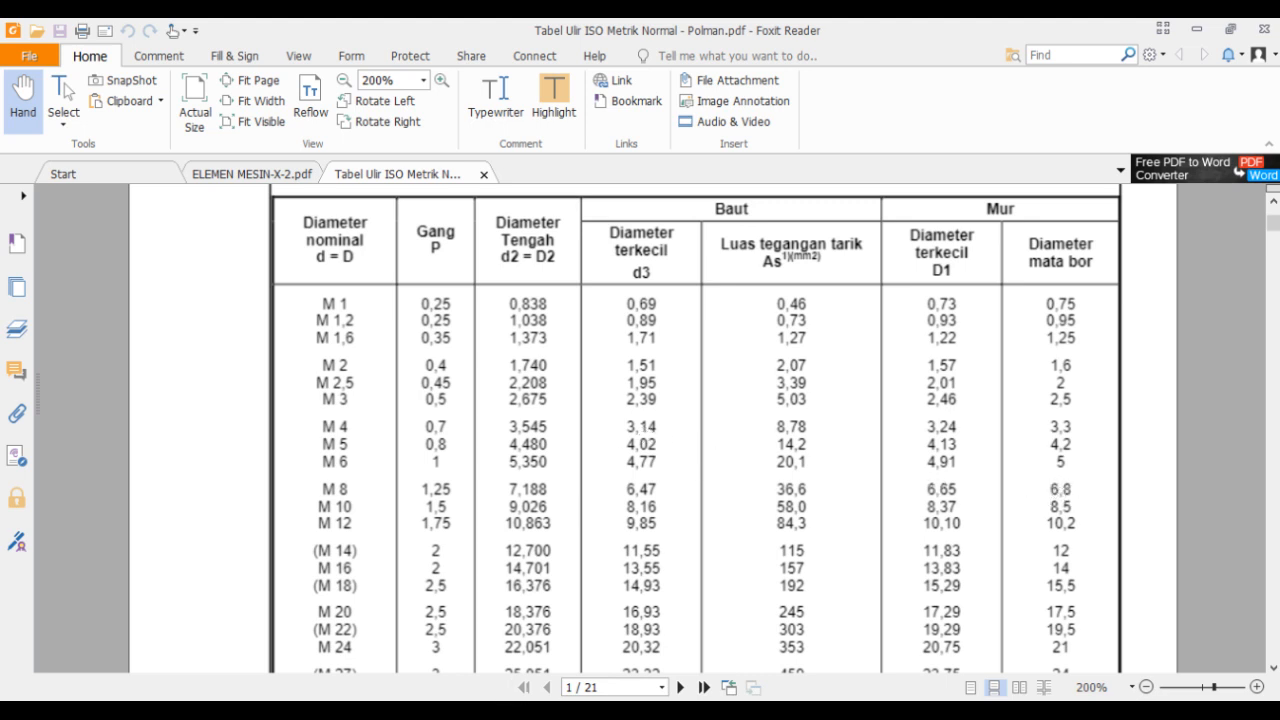
pyautogui.hotkey('alt', 'Tab')
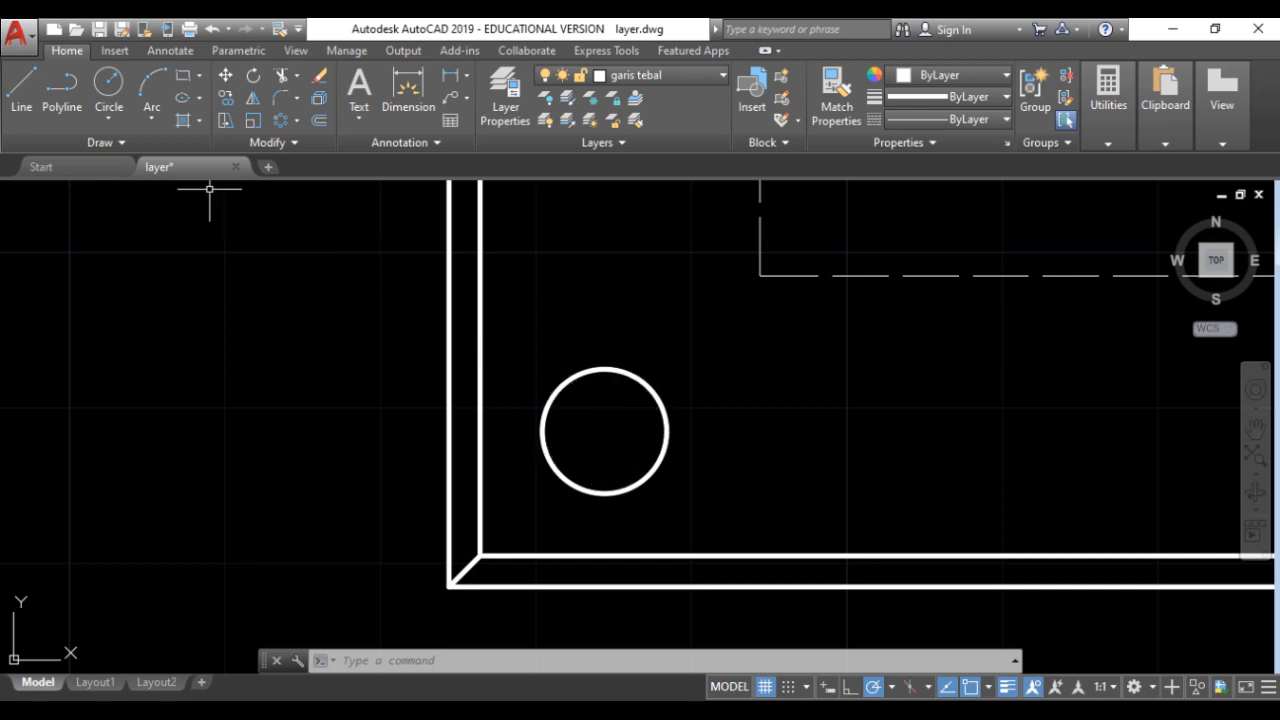
pyautogui.click(110, 88)
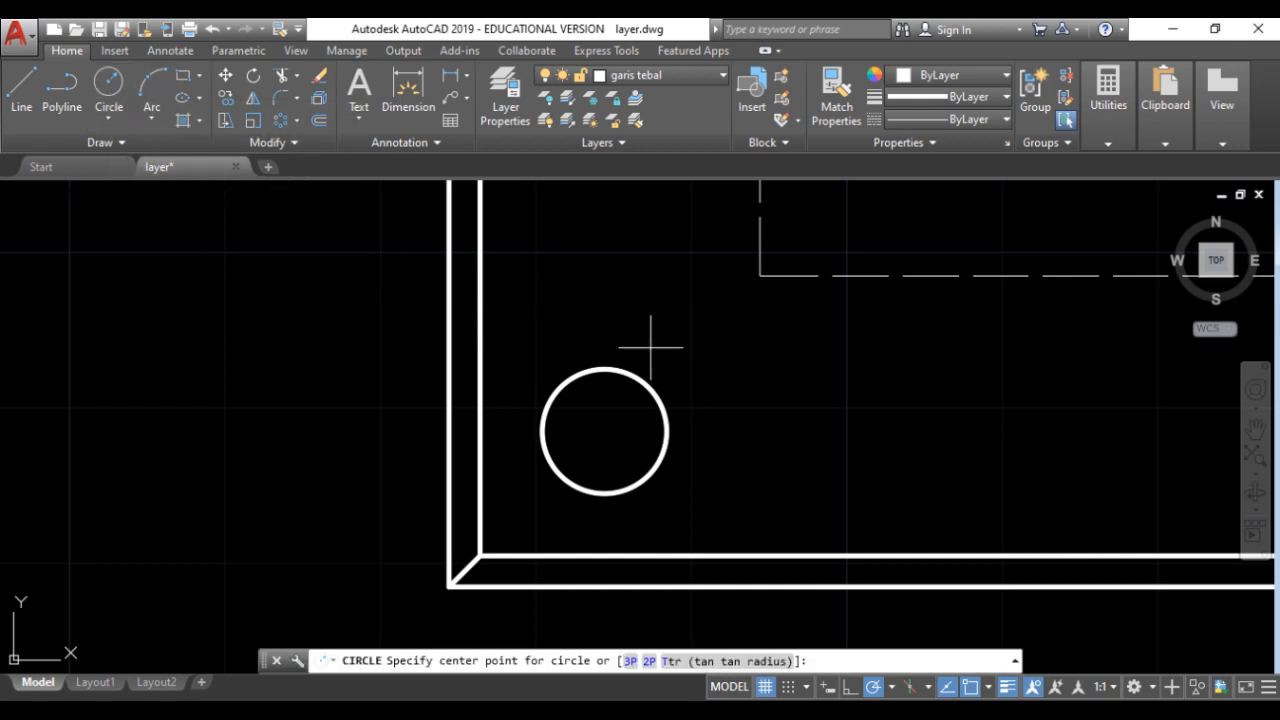
pyautogui.click(608, 428)
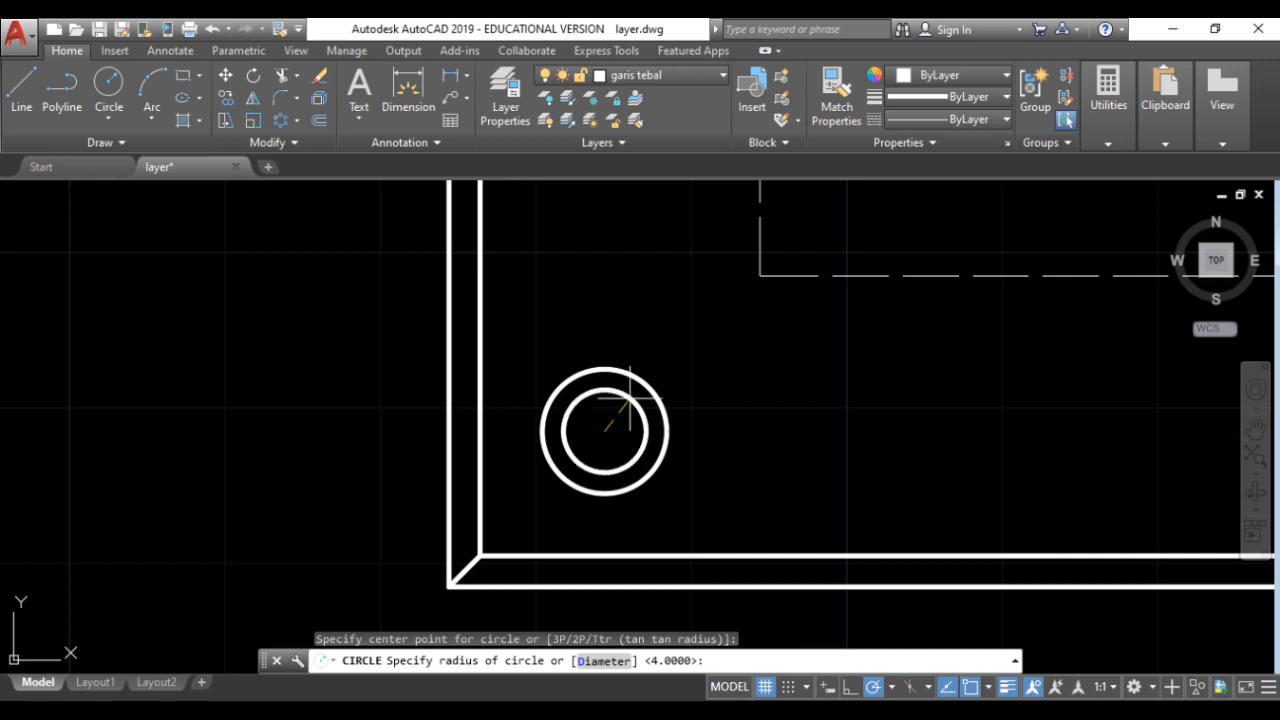
pyautogui.write('d')
pyautogui.press('Return')
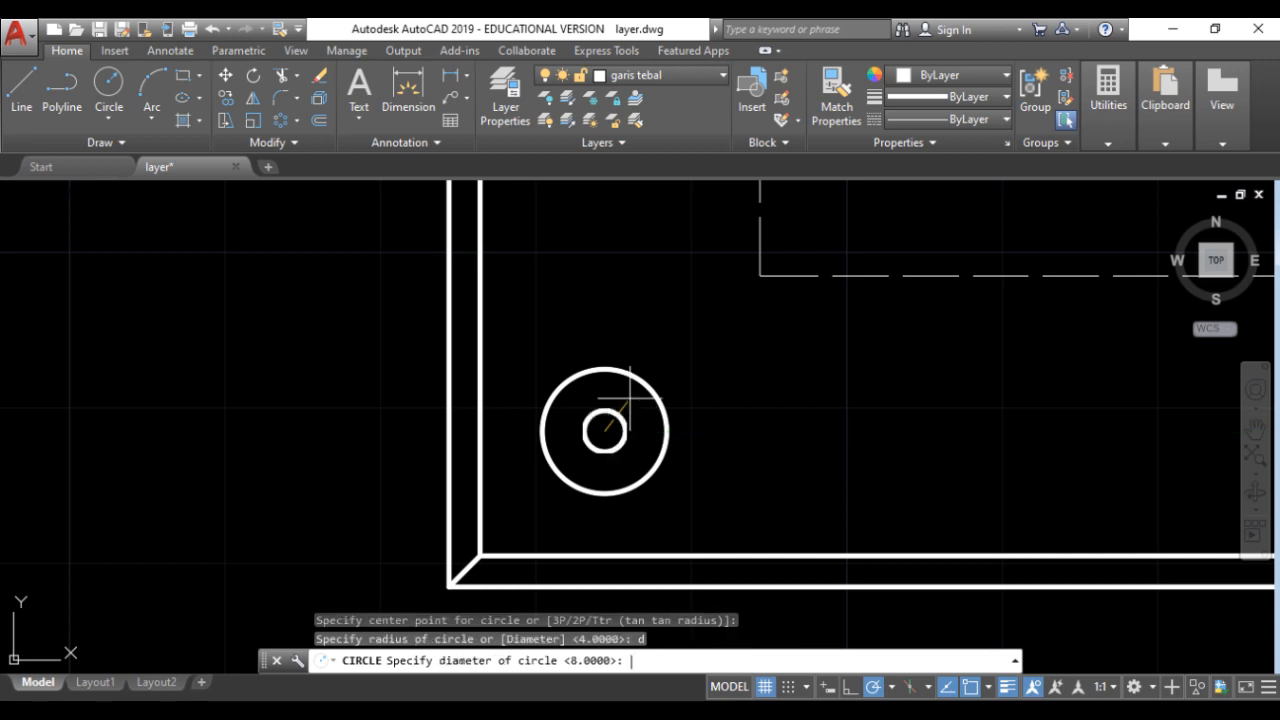
pyautogui.write('6.8')
pyautogui.press('Return')
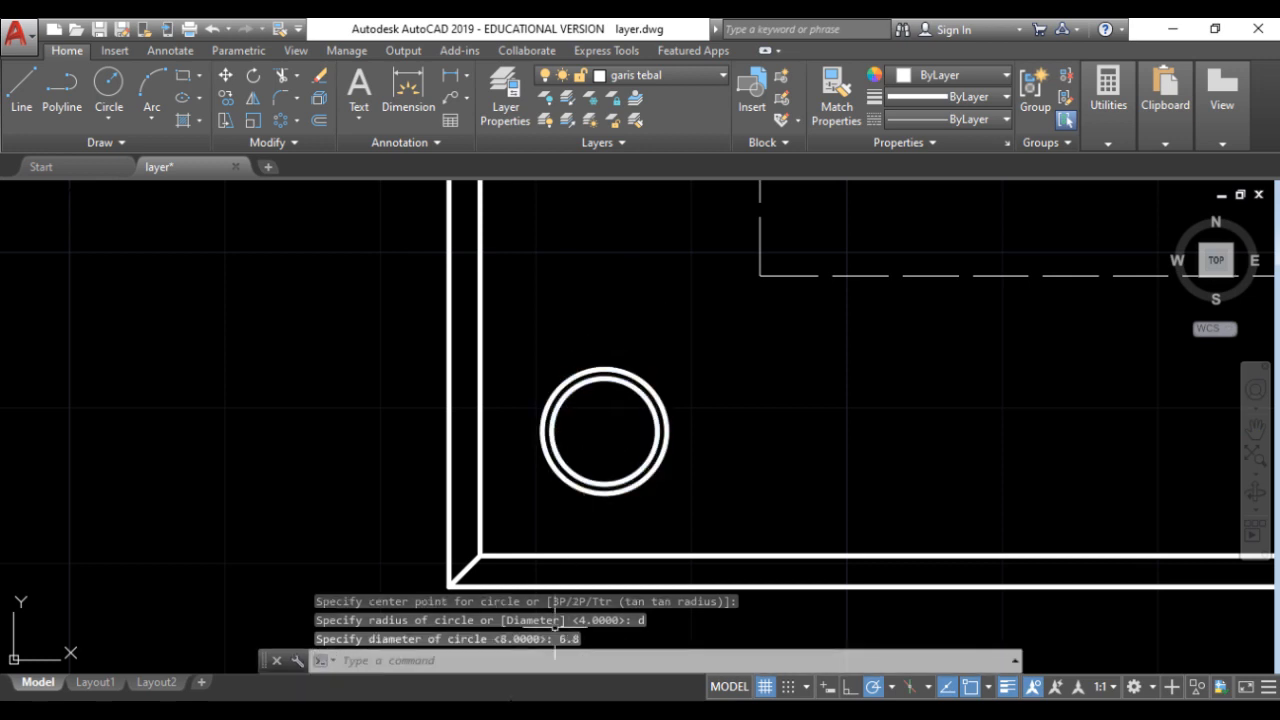
# Check the holes in TOOLPOST.jpg, then draw a horizontal centre line through the two circles, extending slightly past them on both sides.
pyautogui.hotkey('alt', 'Tab')
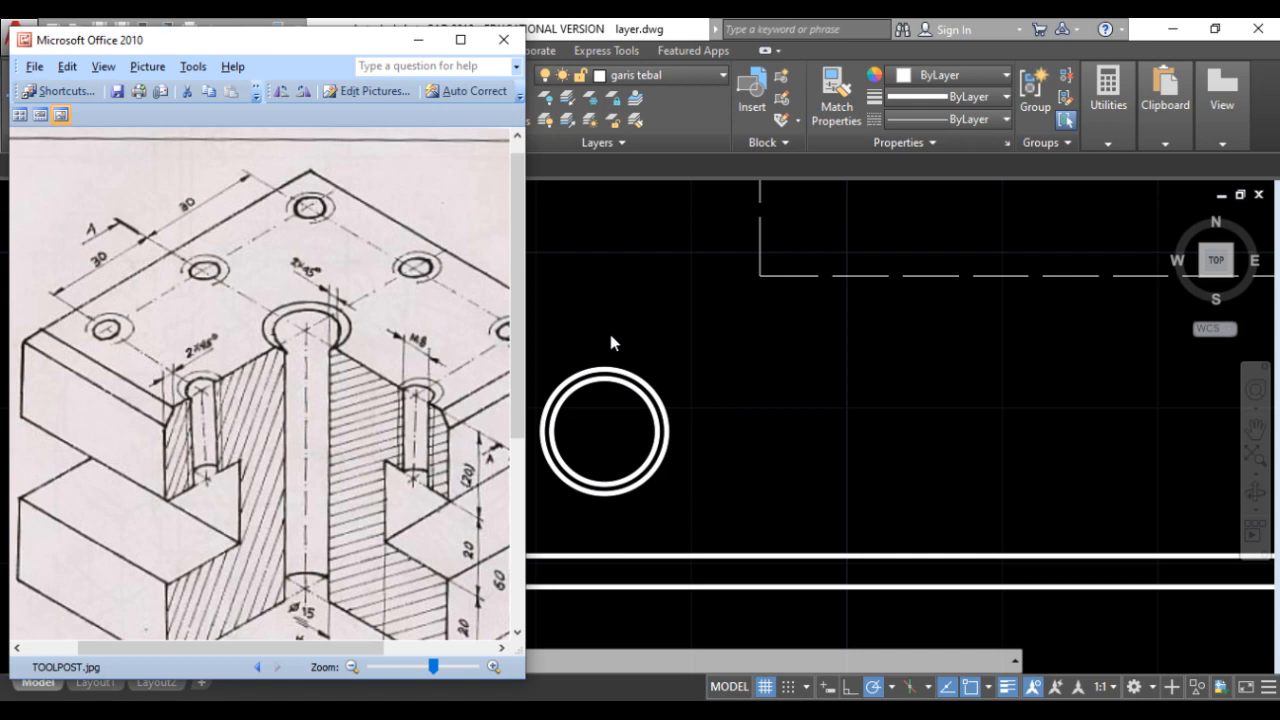
pyautogui.hotkey('alt', 'Tab')
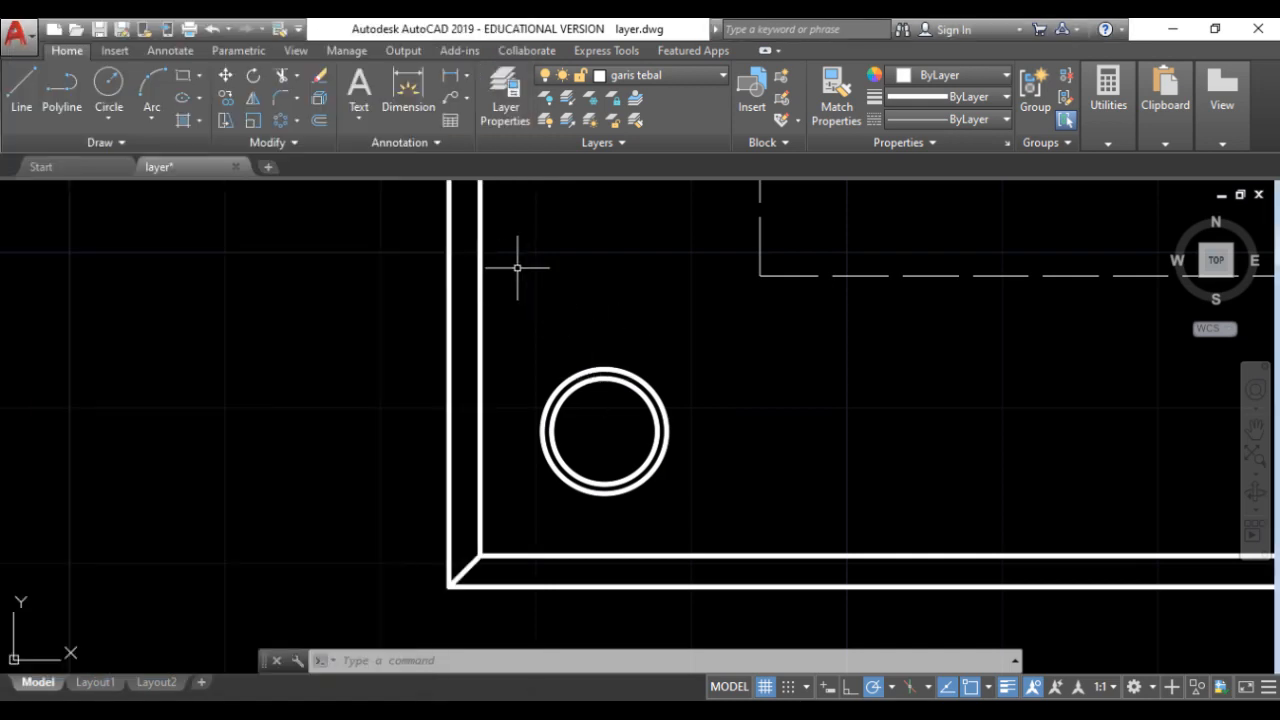
pyautogui.click(21, 90)
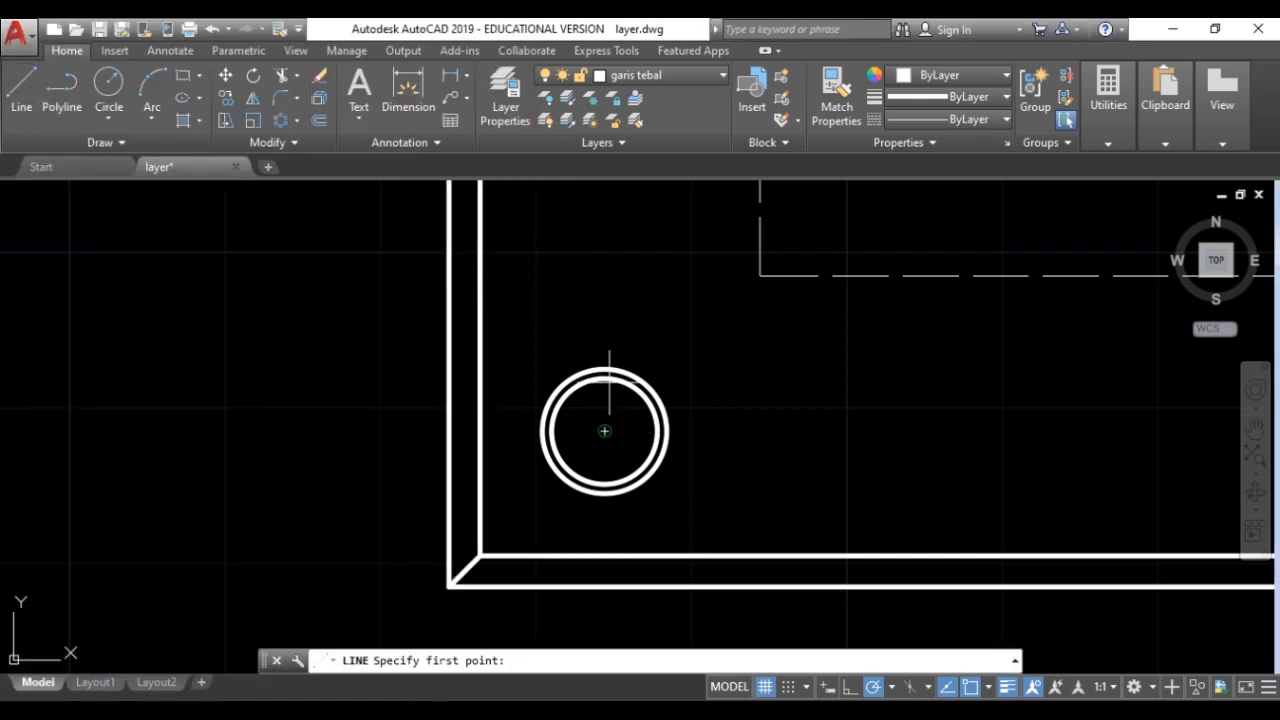
pyautogui.click(512, 431)
pyautogui.click(708, 431)
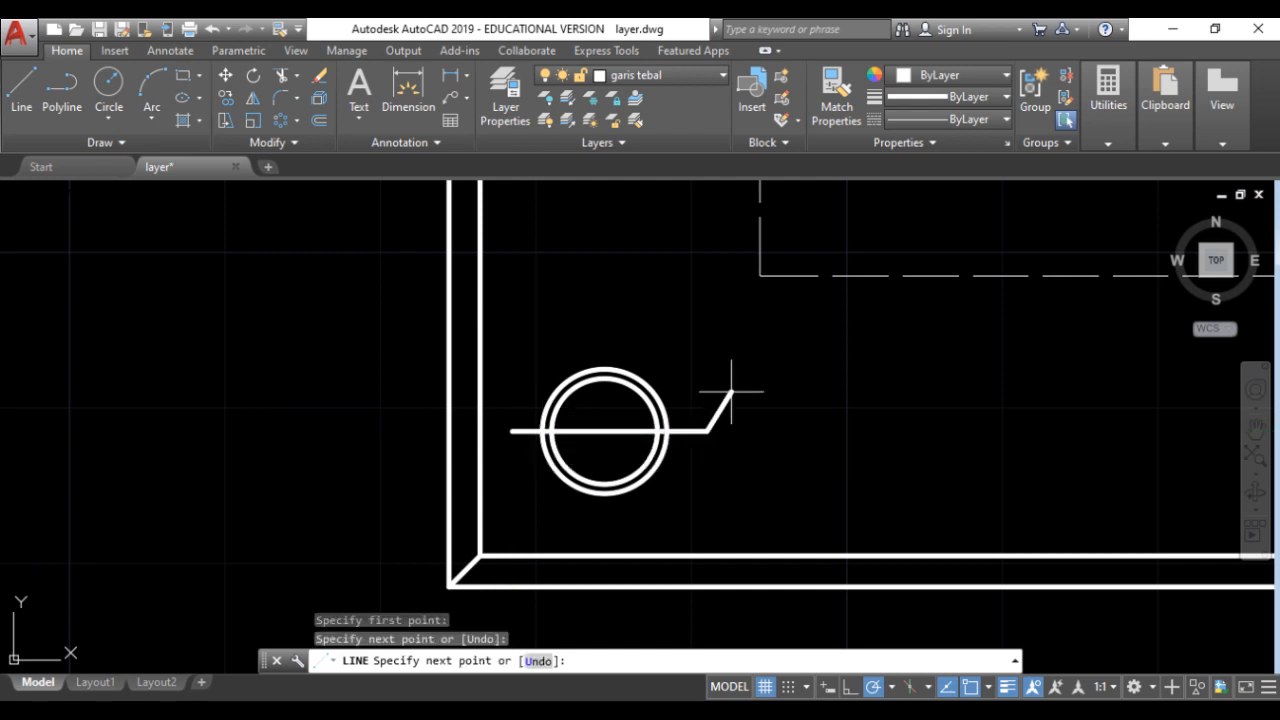
pyautogui.press('Return')
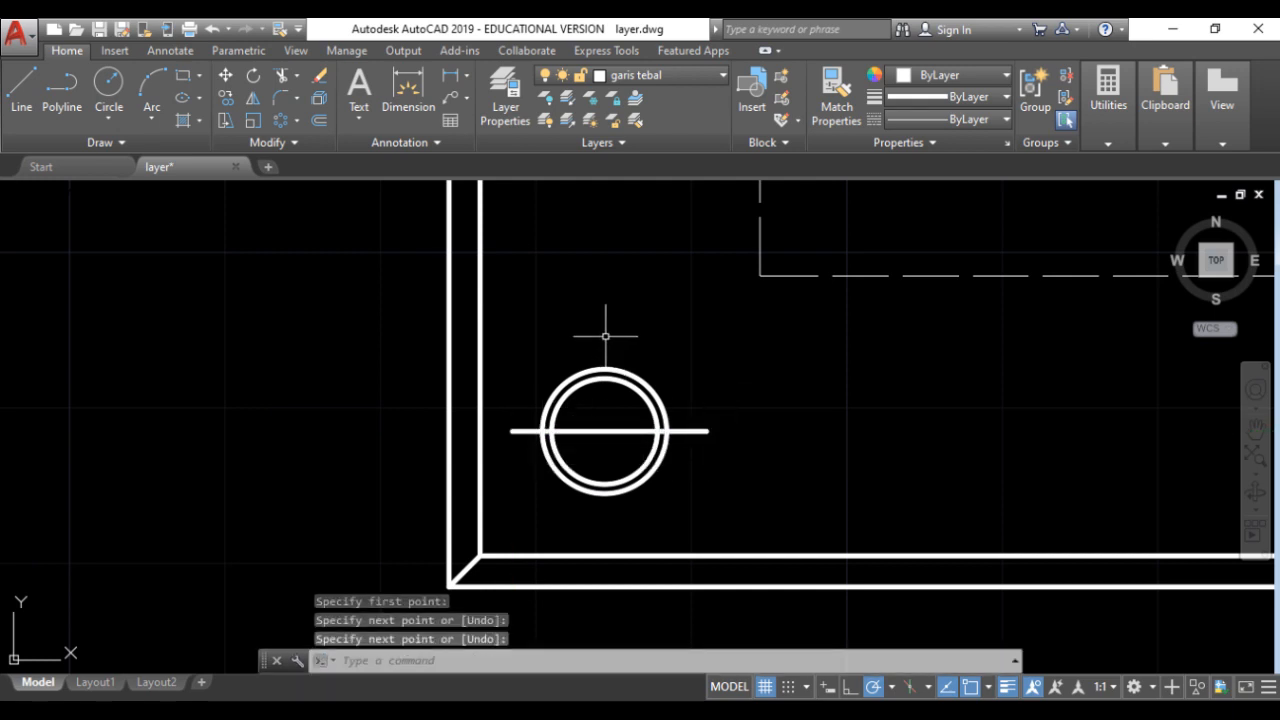
# Draw a vertical centre line about 11 mm long through the centre of the two circles.
pyautogui.press('Return')
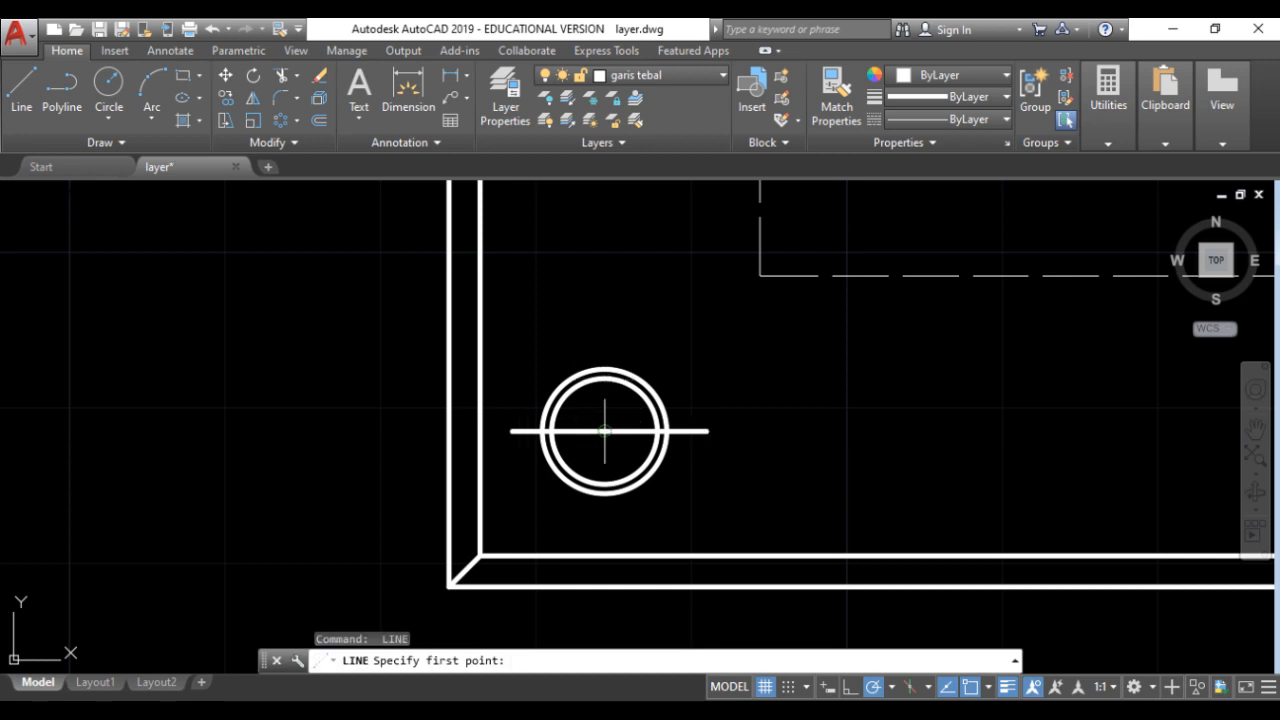
pyautogui.click(604, 344)
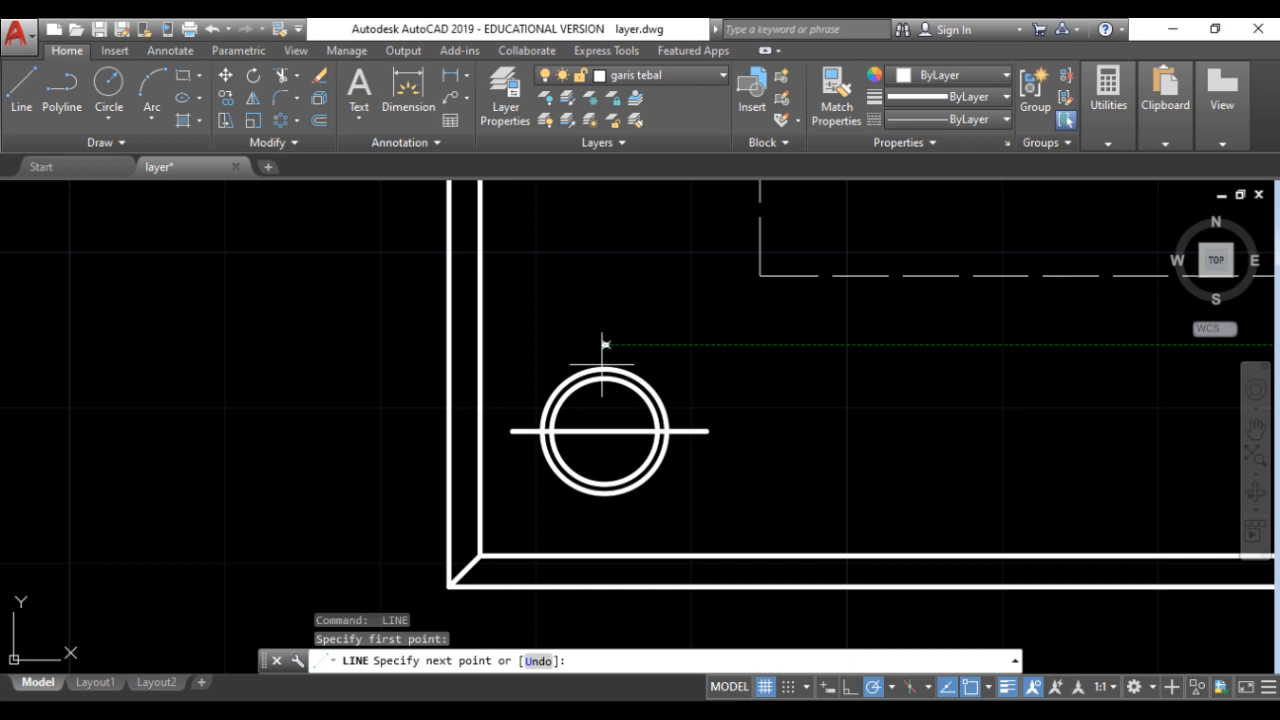
pyautogui.click(604, 518)
pyautogui.press('Return')
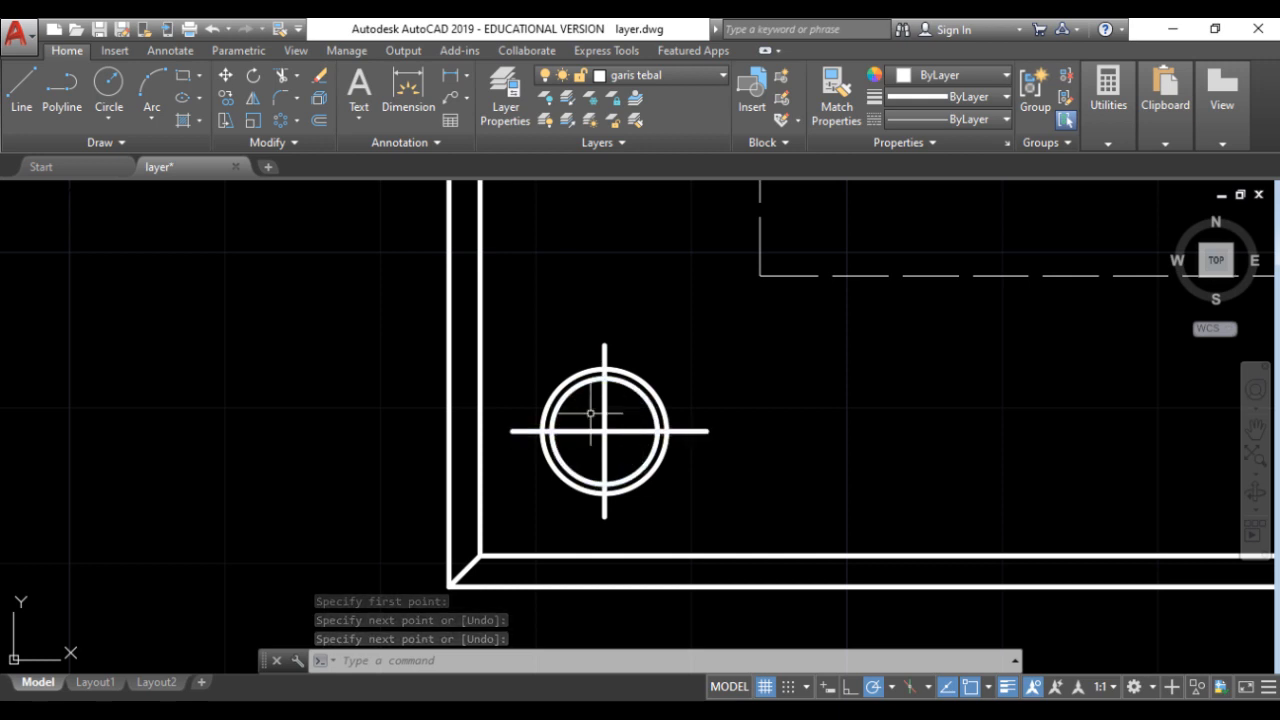
# Change the linetype of both the horizontal and vertical centre lines to ACAD_ISO10W100.
pyautogui.click(603, 412)
pyautogui.click(590, 431)
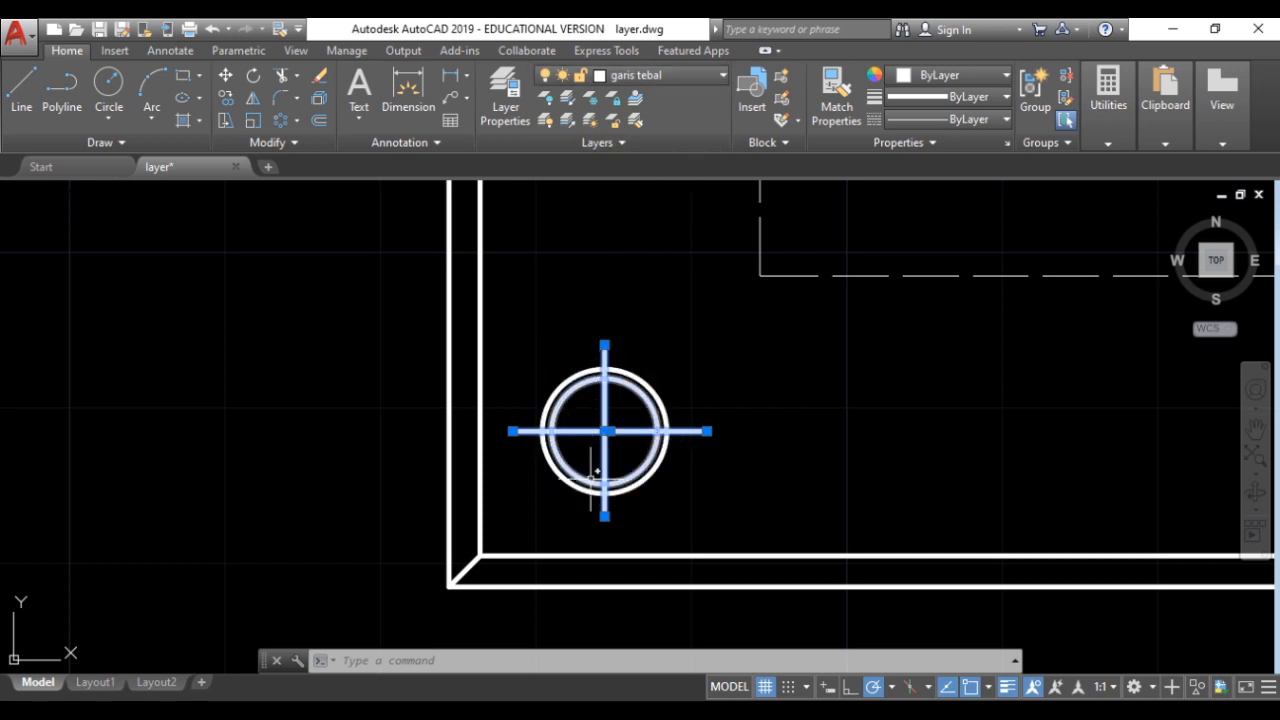
pyautogui.click(1000, 120)
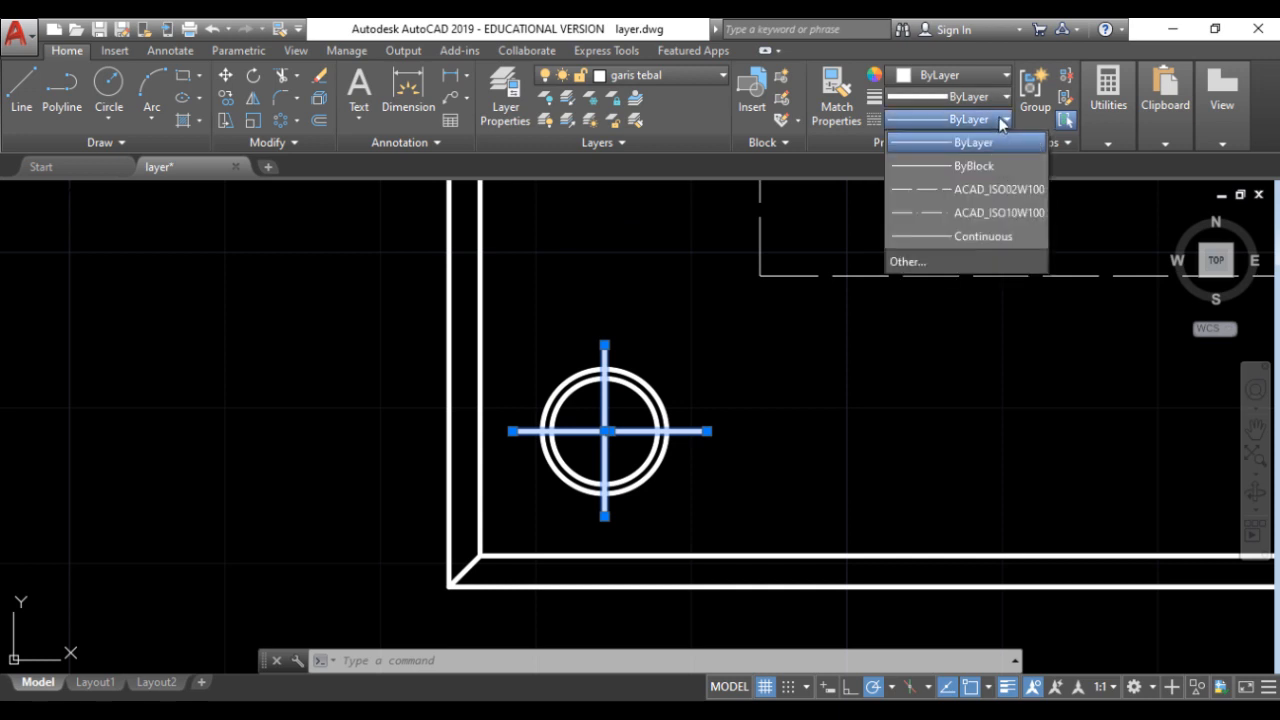
pyautogui.click(980, 212)
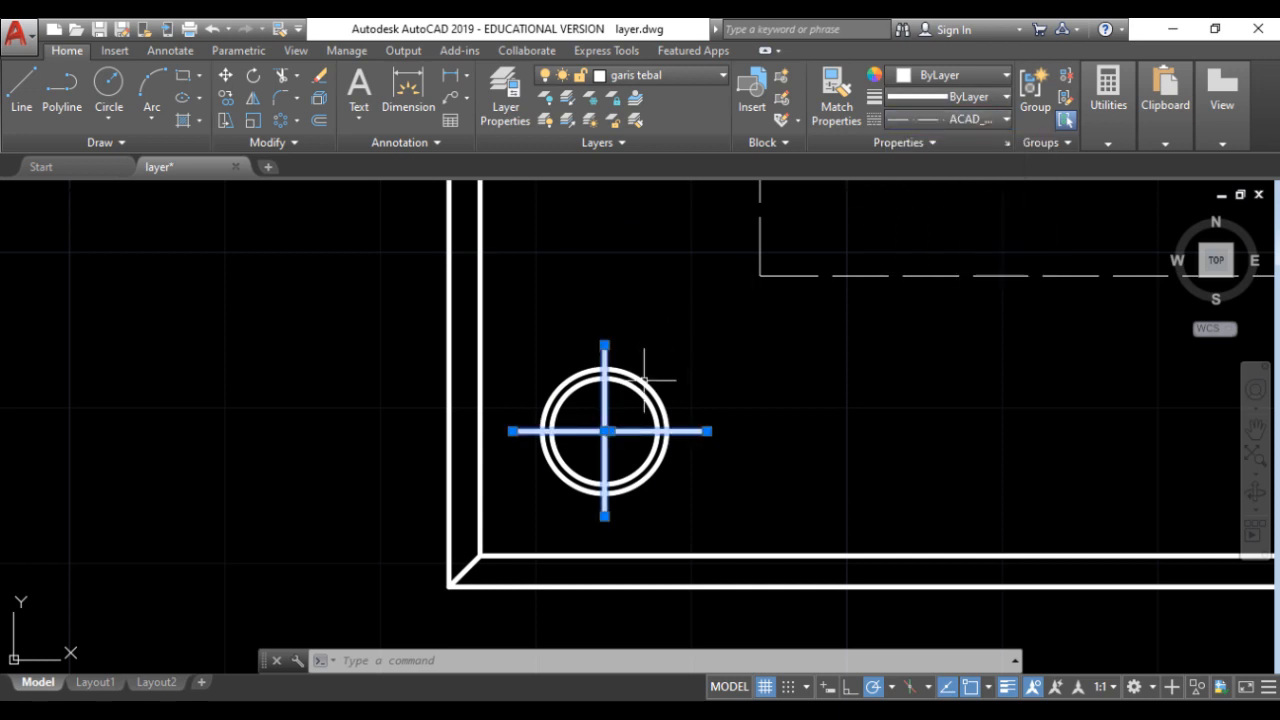
pyautogui.click(965, 122)
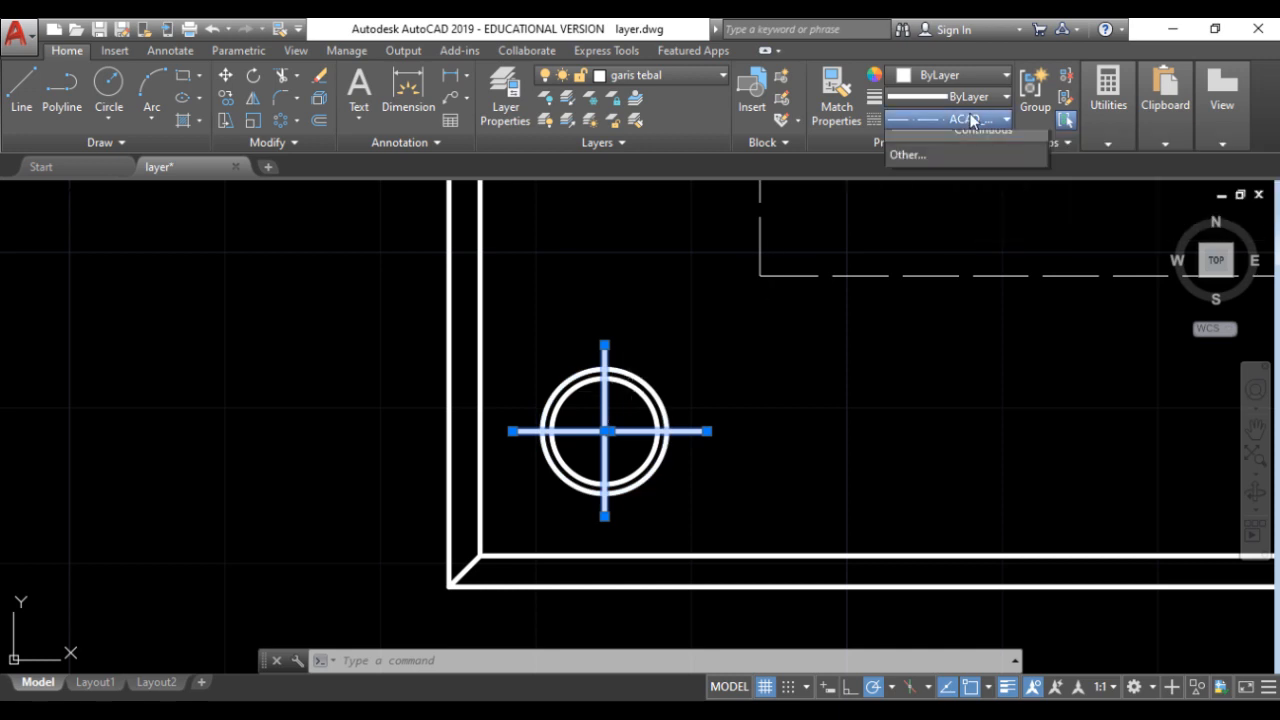
pyautogui.click(951, 210)
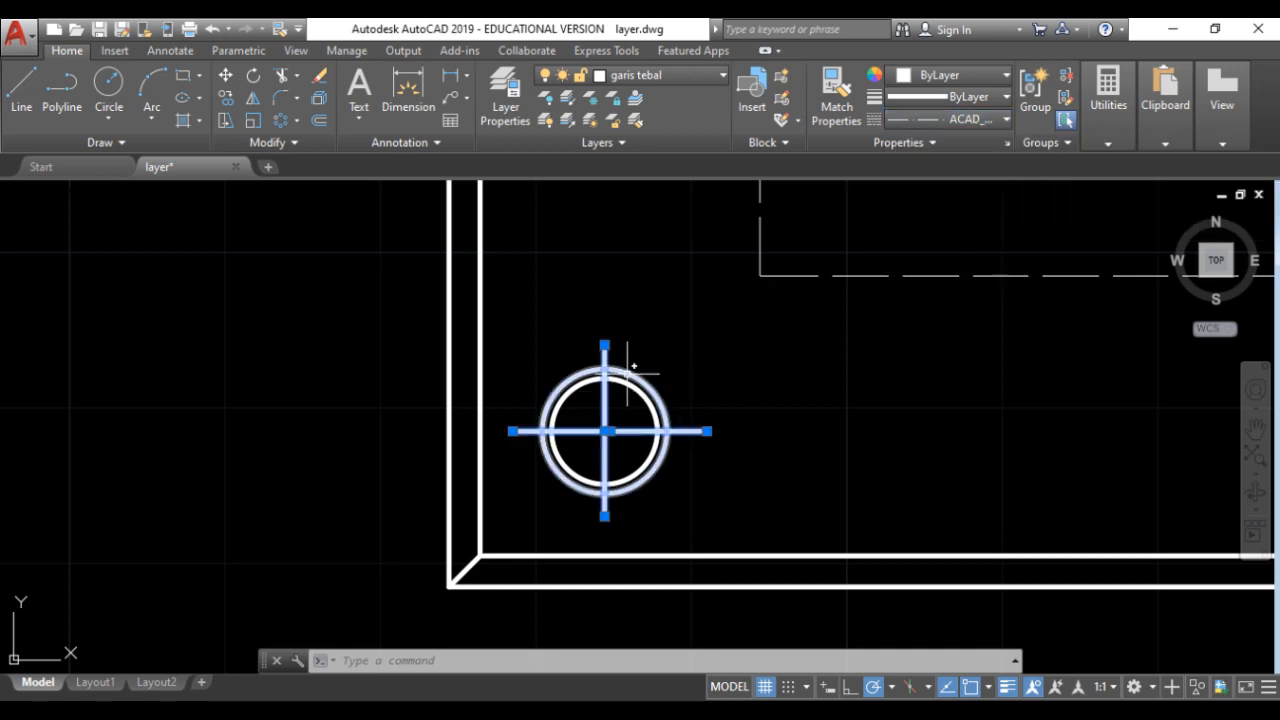
pyautogui.press('Escape')
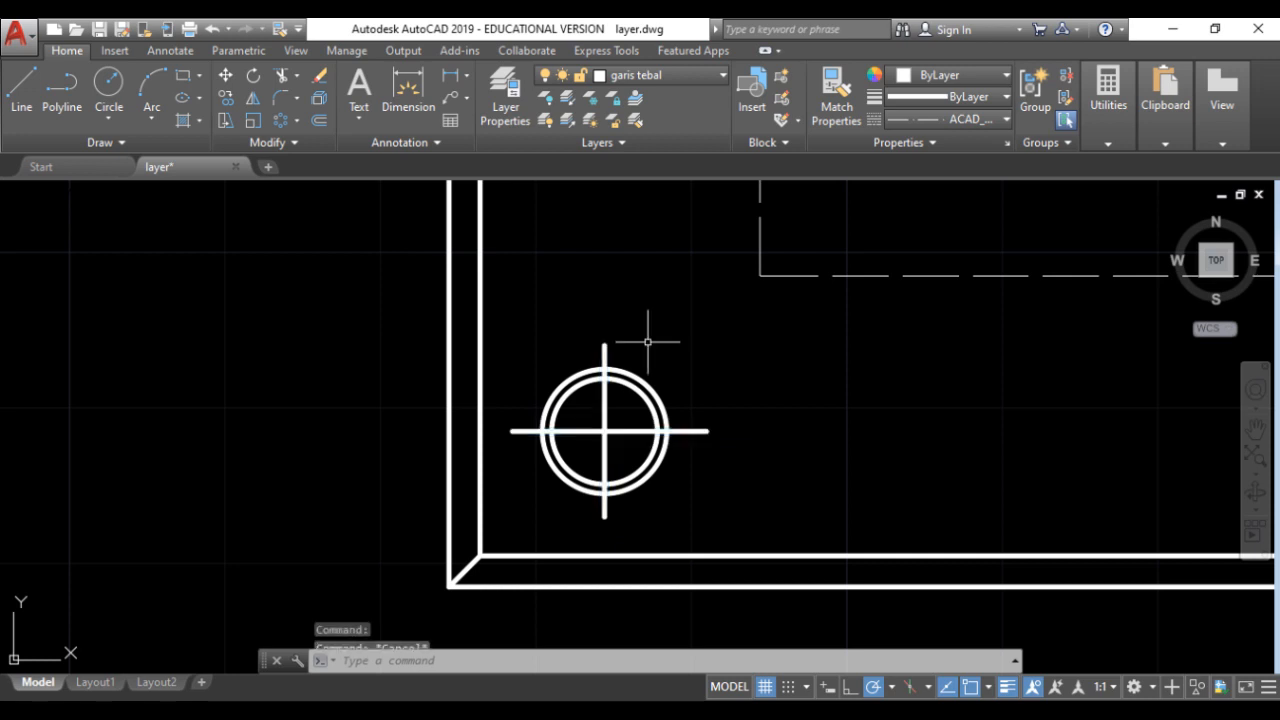
# Set the vertical centre line's linetype scale to 0.3 in its properties.
pyautogui.click(604, 358)
pyautogui.moveTo(605, 346)
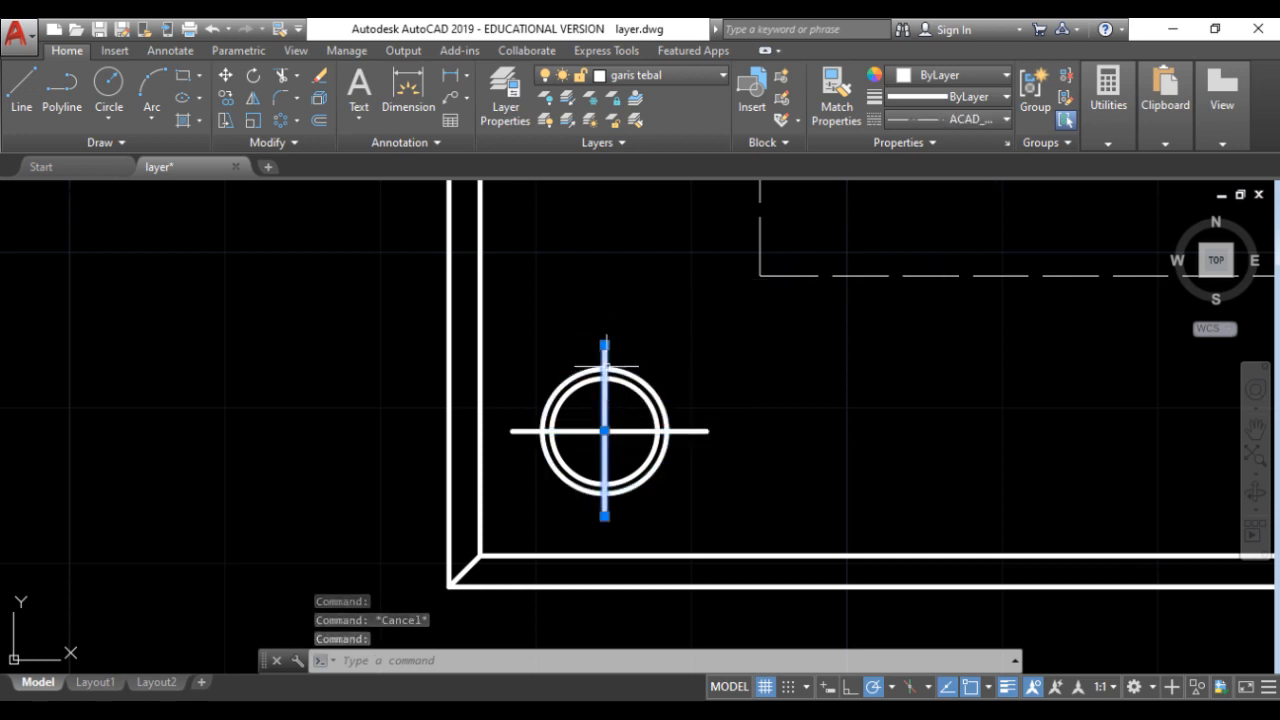
pyautogui.rightClick(605, 362)
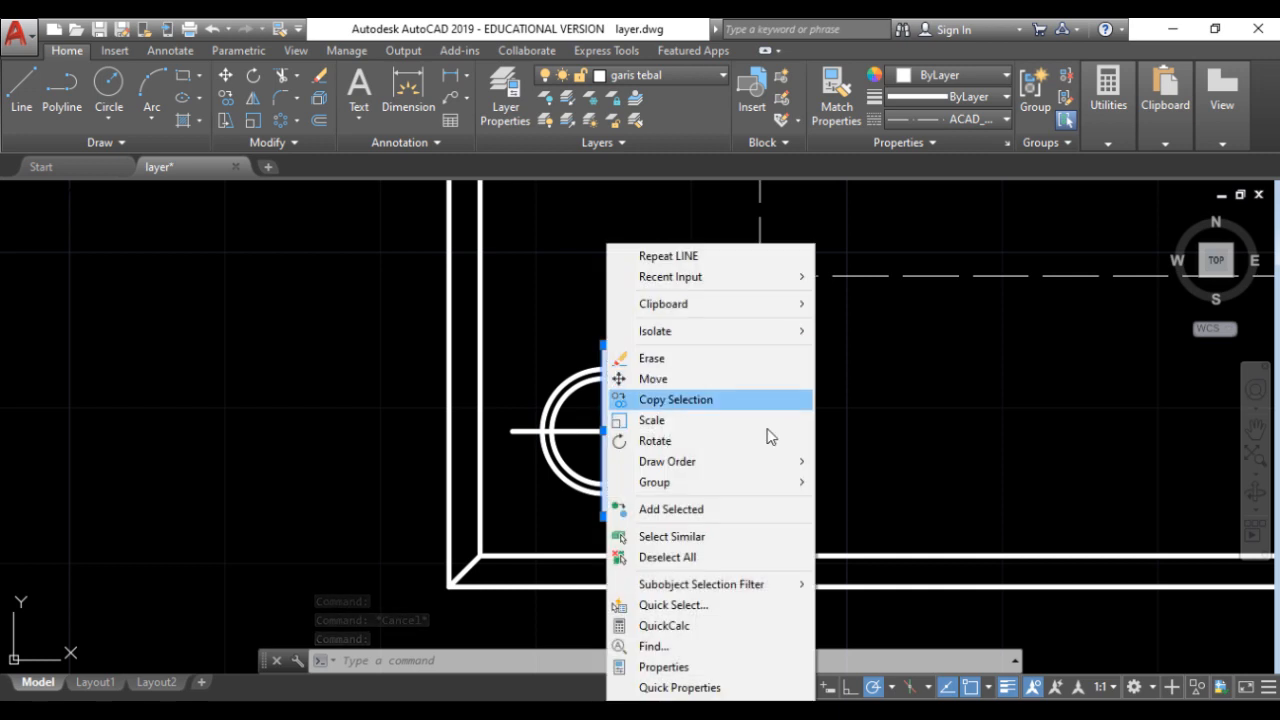
pyautogui.click(700, 667)
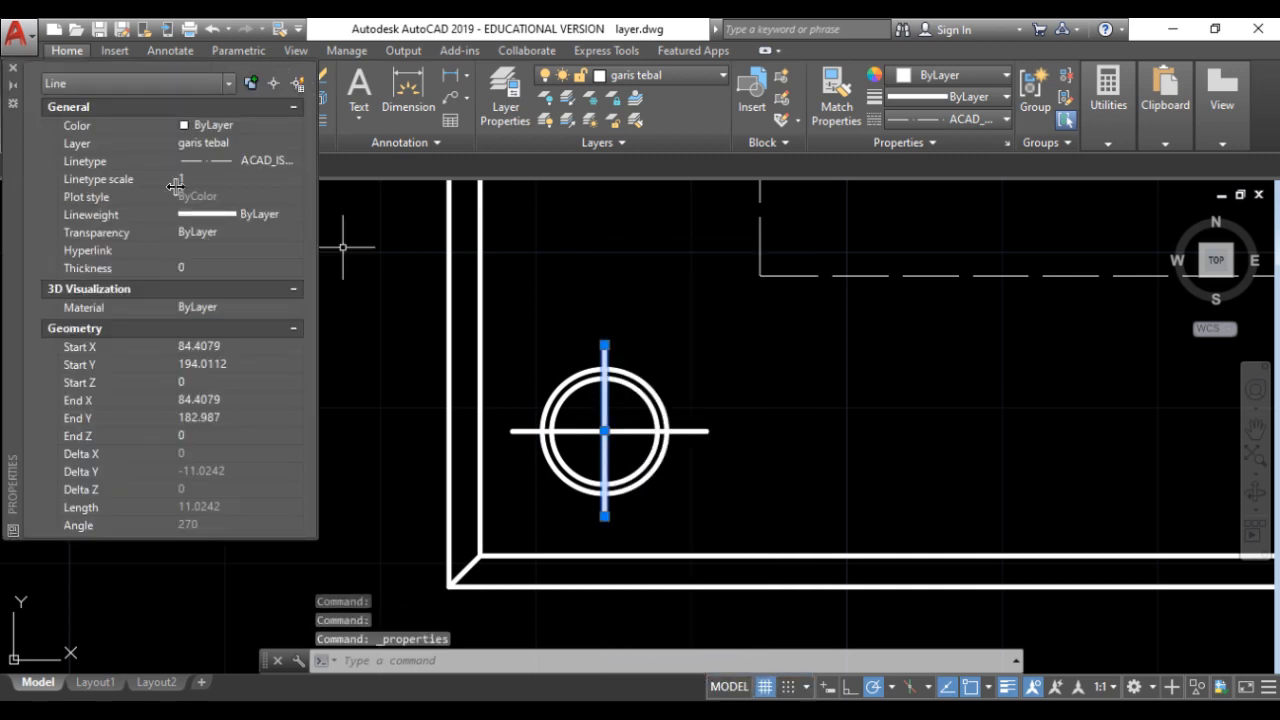
pyautogui.click(190, 180)
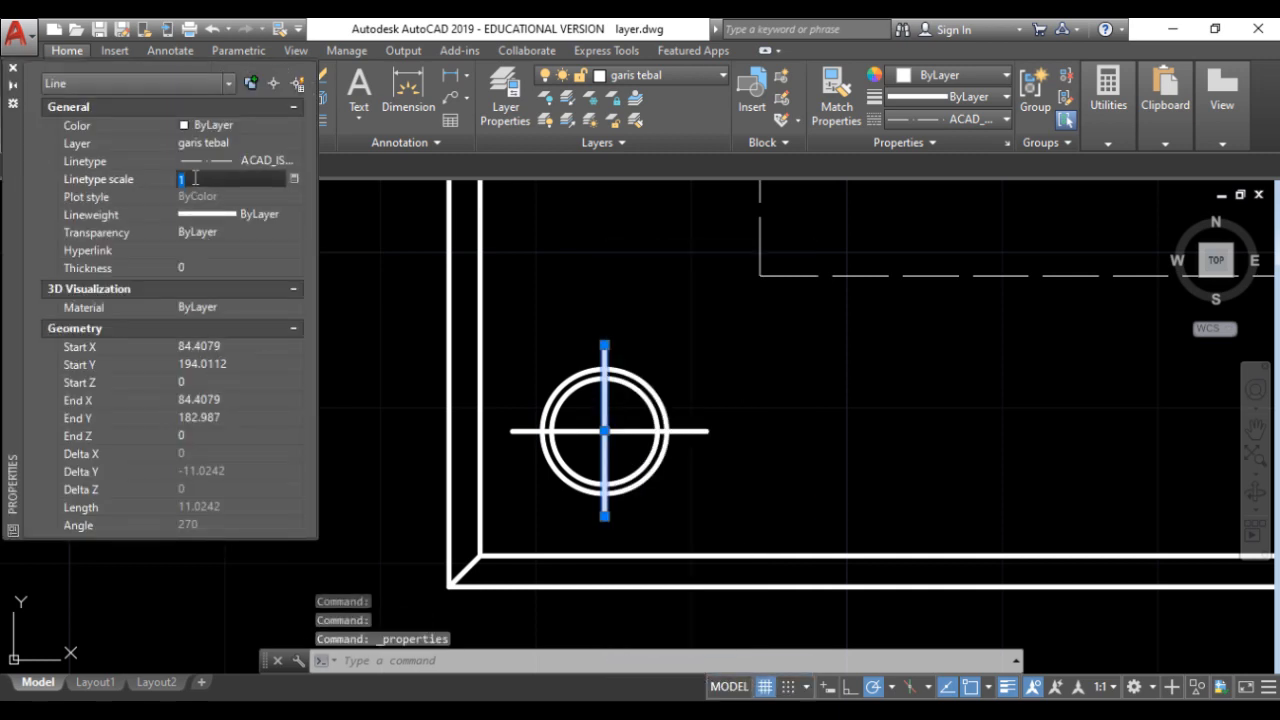
pyautogui.write('0.3')
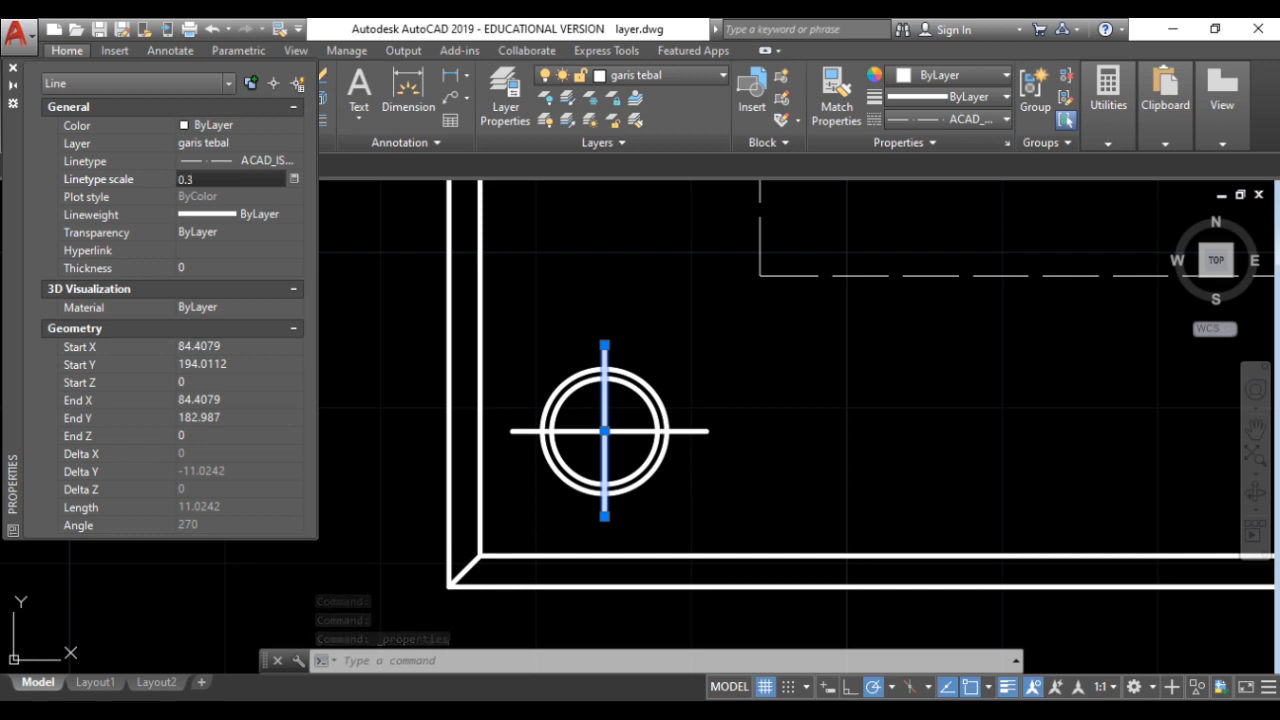
pyautogui.press('Return')
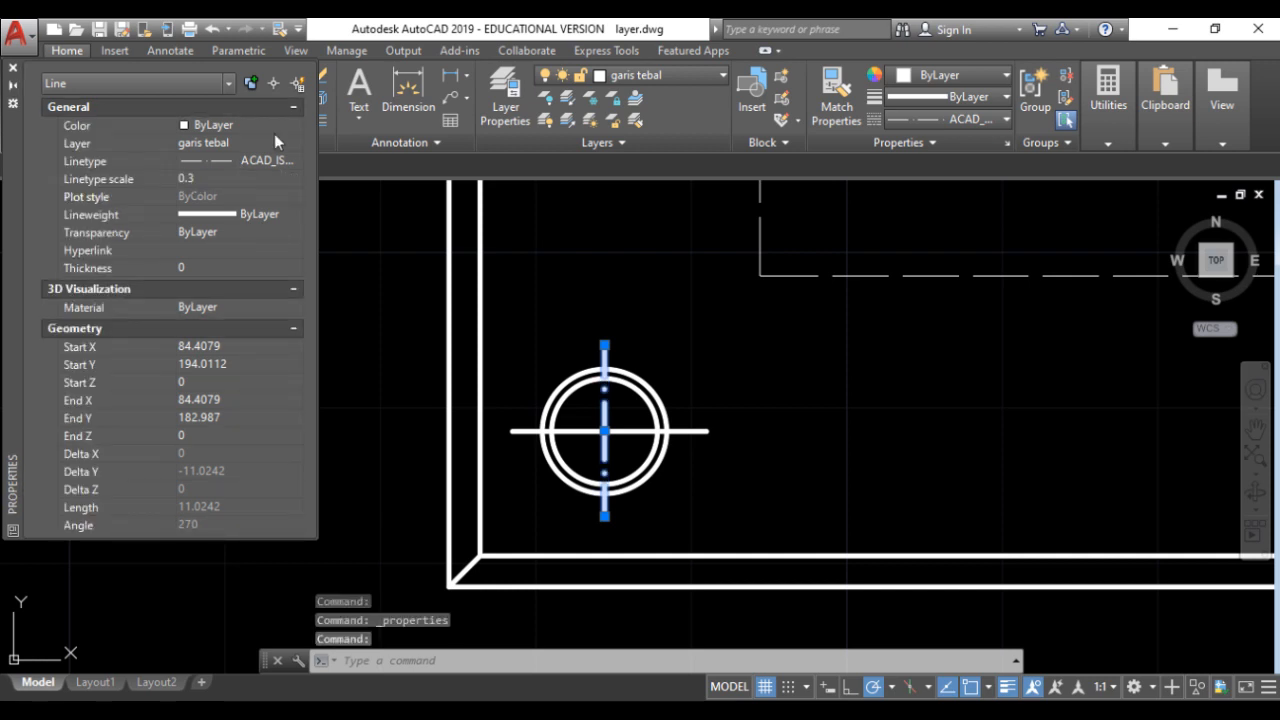
pyautogui.click(13, 69)
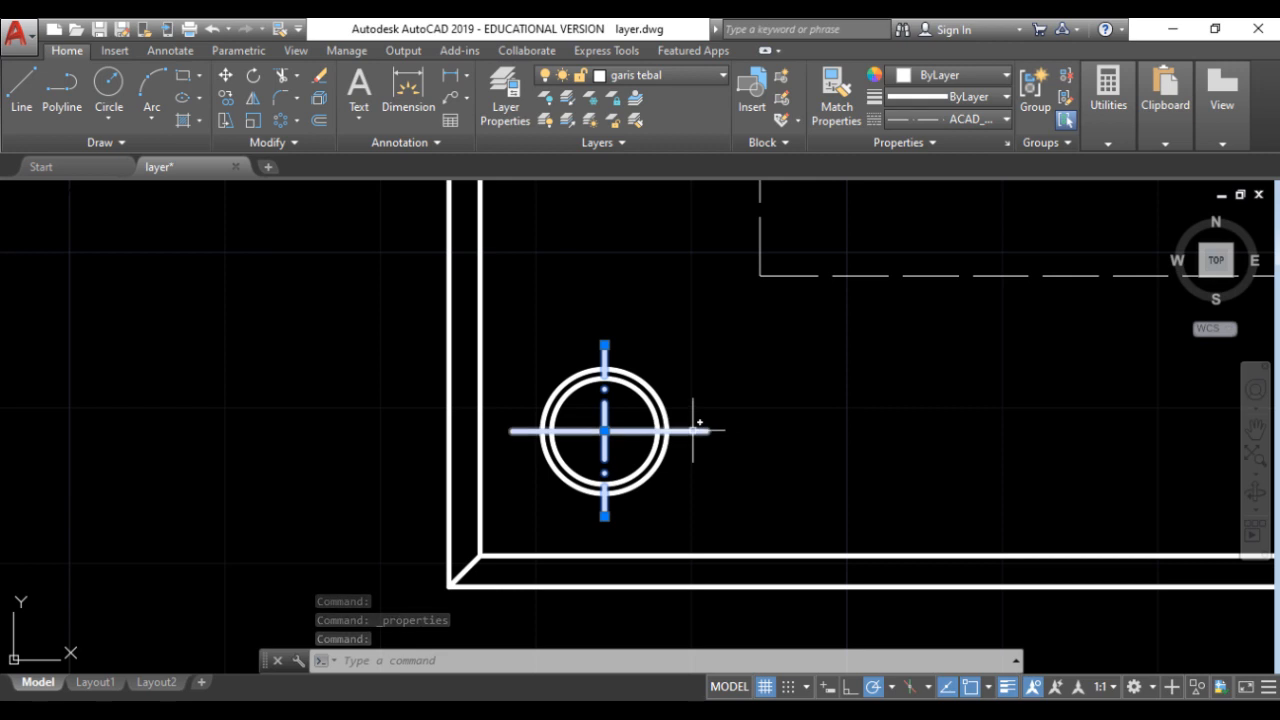
pyautogui.press('Escape')
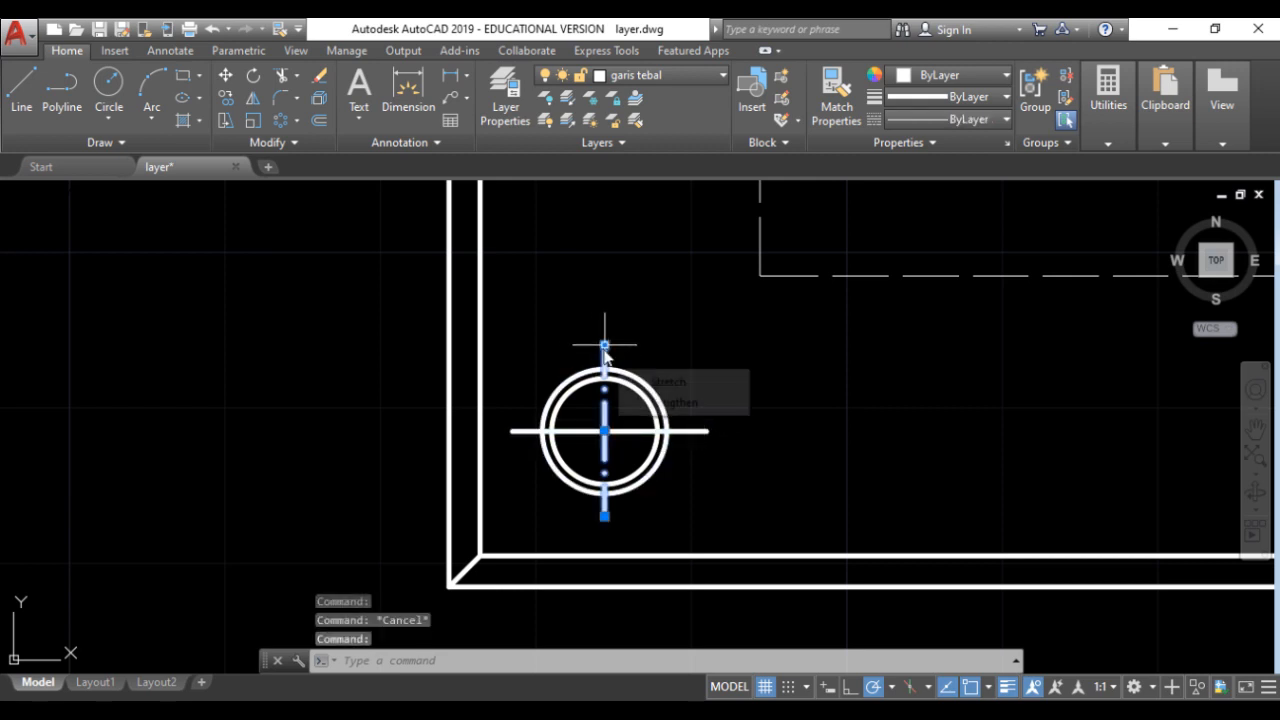
# Set the vertical centre line's lineweight to Default and match the horizontal centre line's properties to it.
pyautogui.click(604, 352)
pyautogui.click(989, 97)
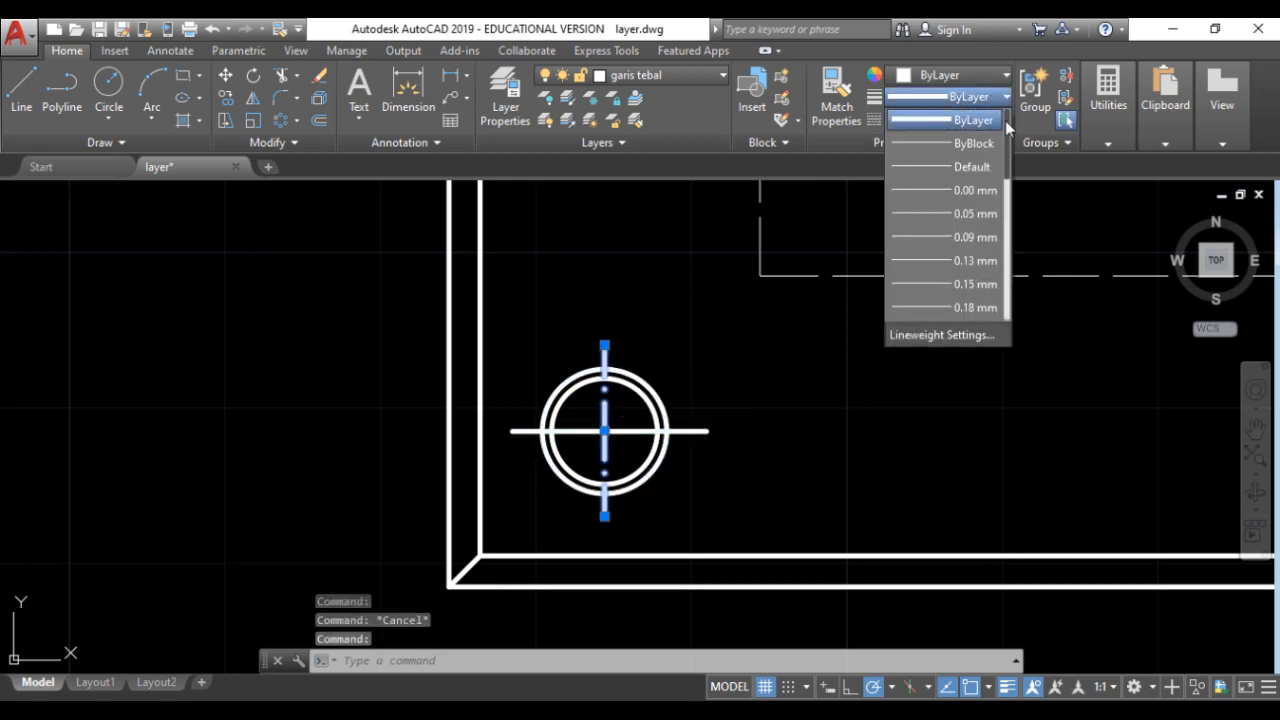
pyautogui.click(971, 167)
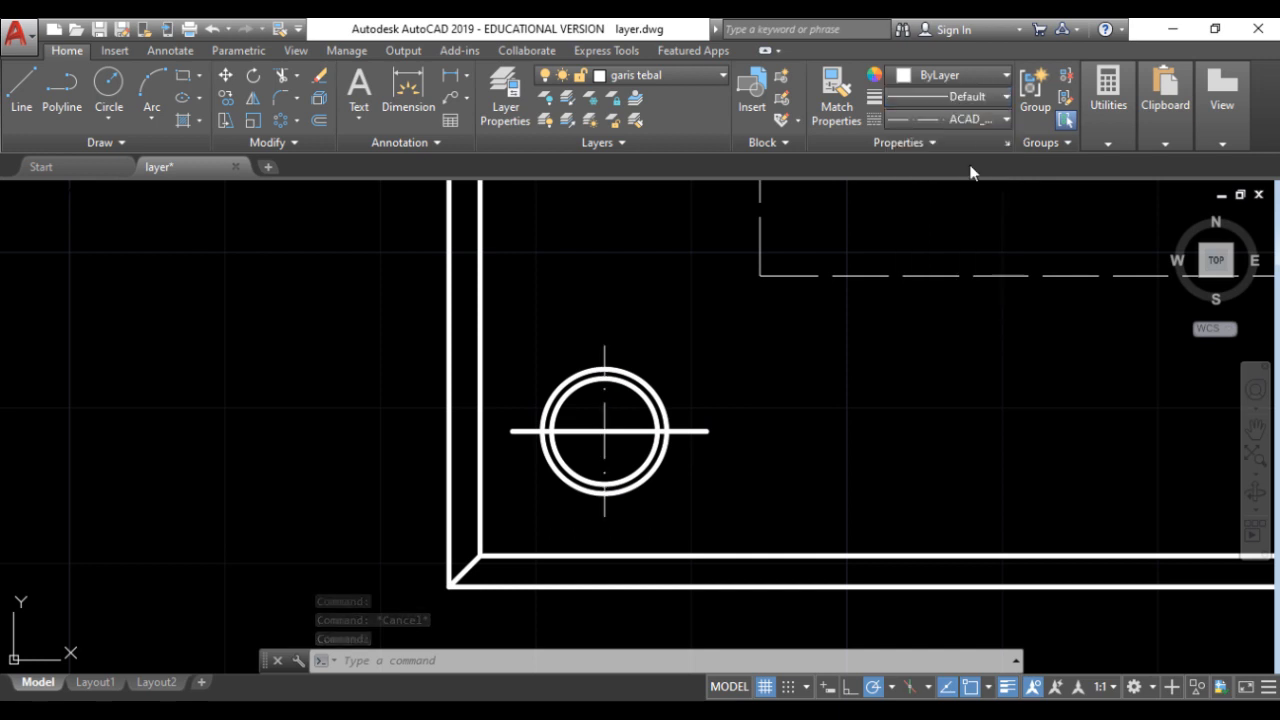
pyautogui.click(830, 100)
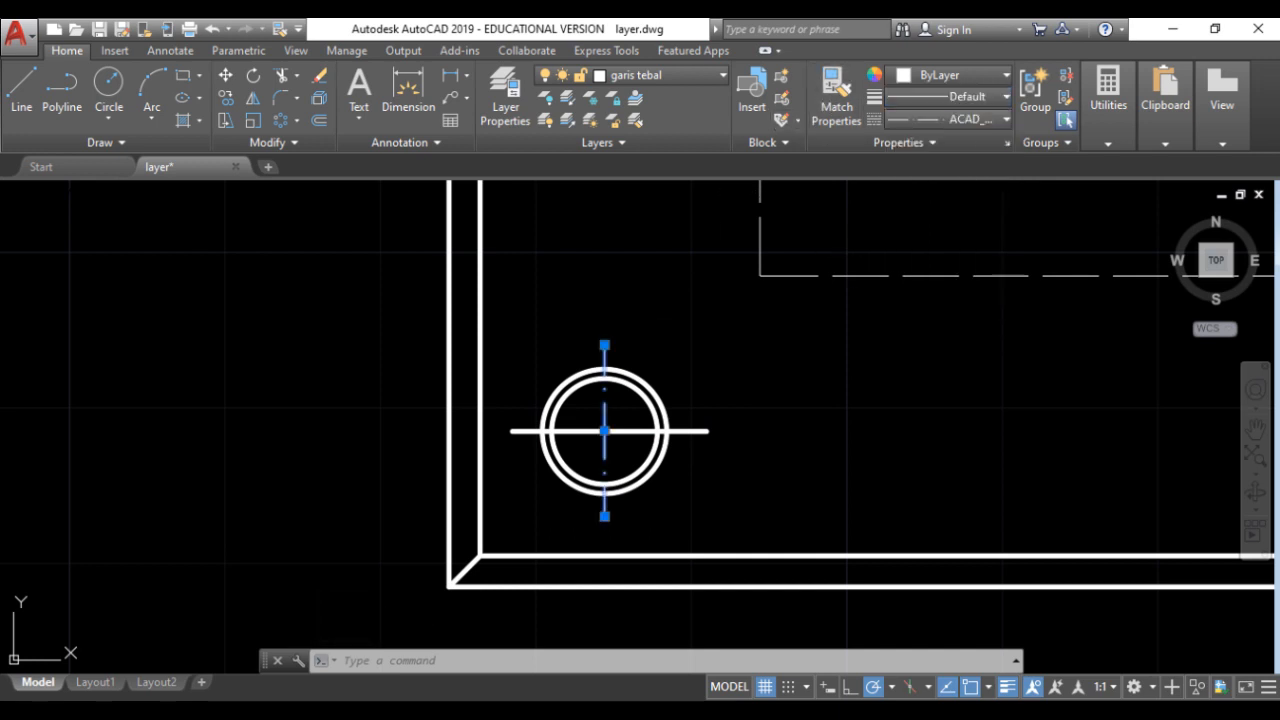
pyautogui.click(705, 430)
pyautogui.press('Escape')
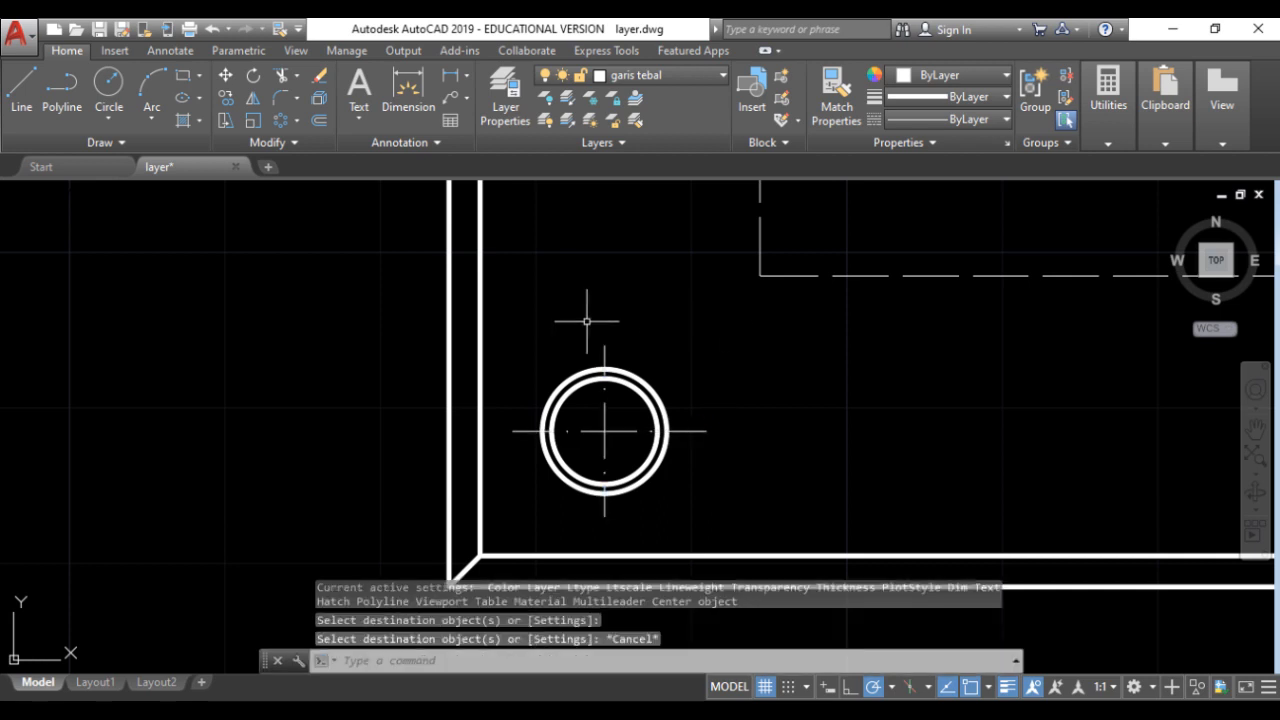
# Set the lineweight of the outer thread circle to Default.
pyautogui.click(653, 388)
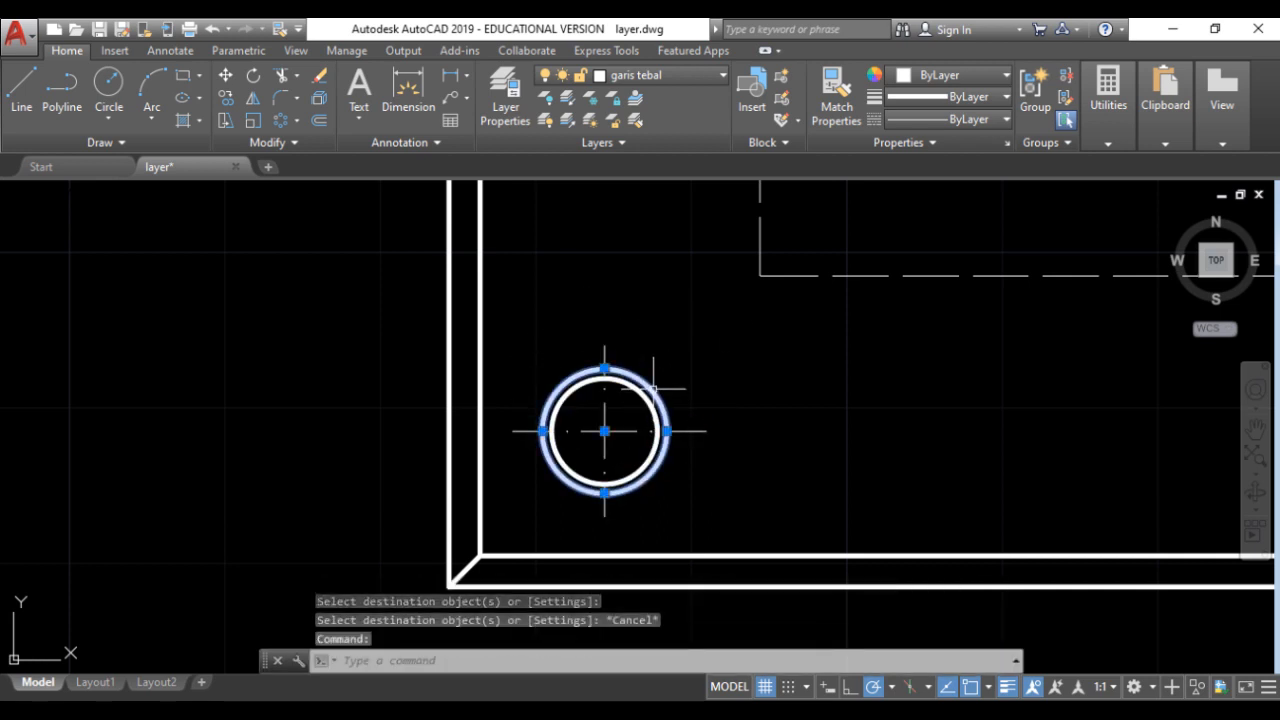
pyautogui.click(982, 97)
pyautogui.click(971, 167)
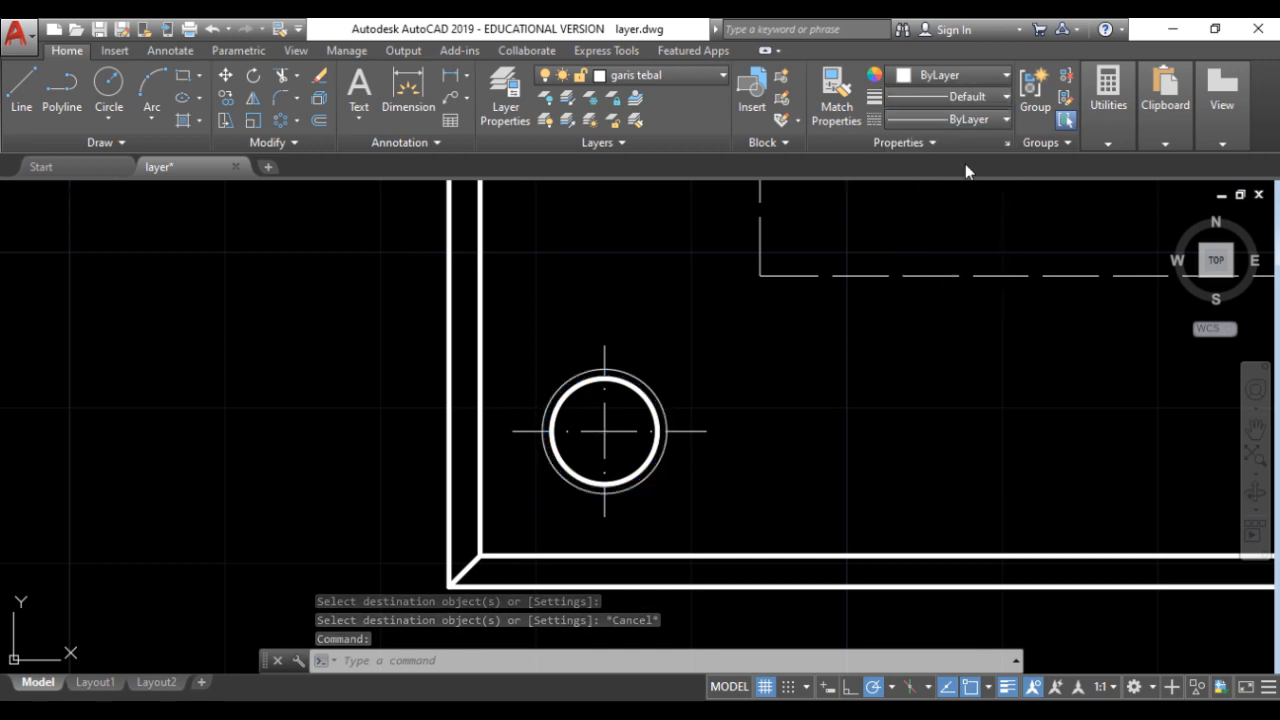
pyautogui.press('Escape')
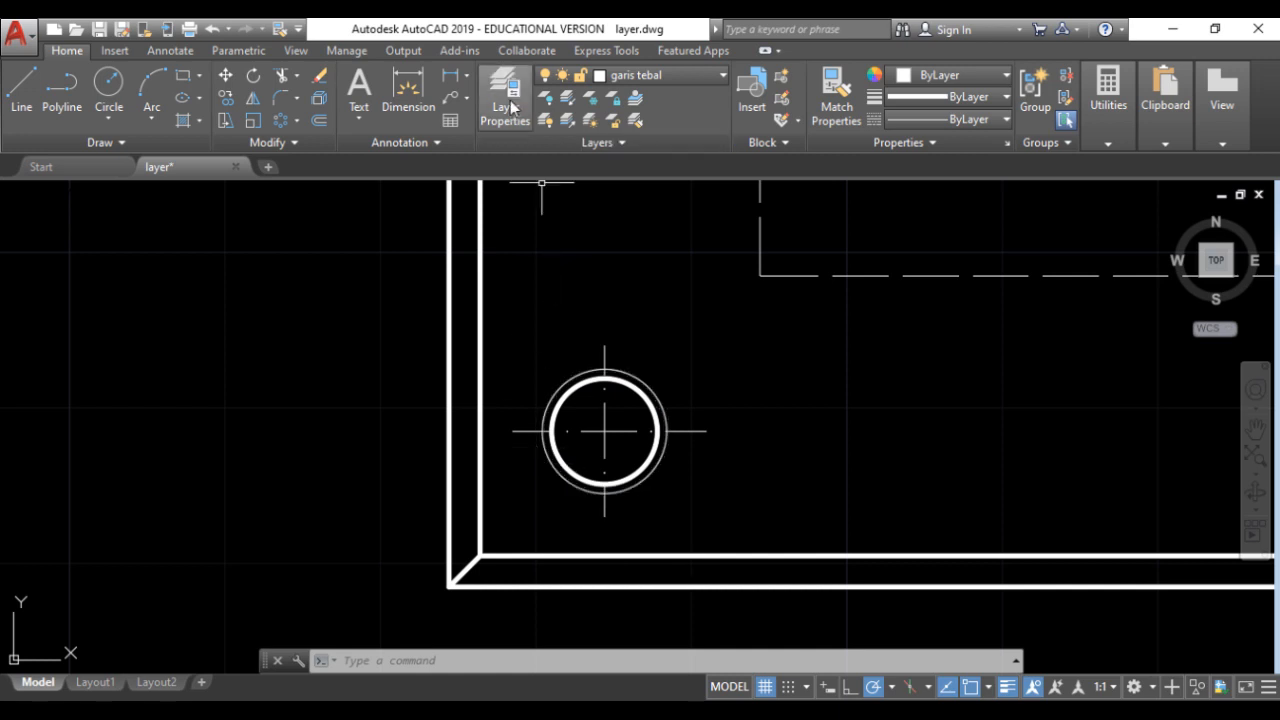
# Trim away the lower-left quarter of the outer thread circle between the two centre lines.
pyautogui.click(284, 78)
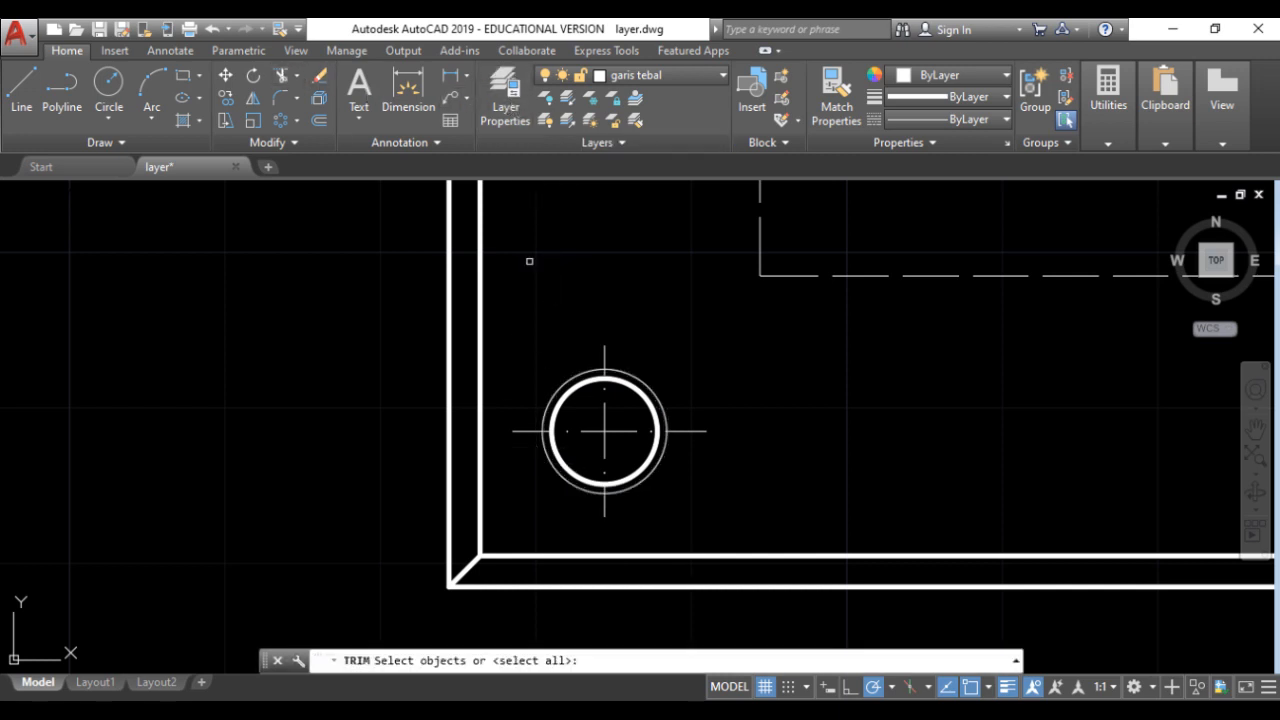
pyautogui.click(555, 472)
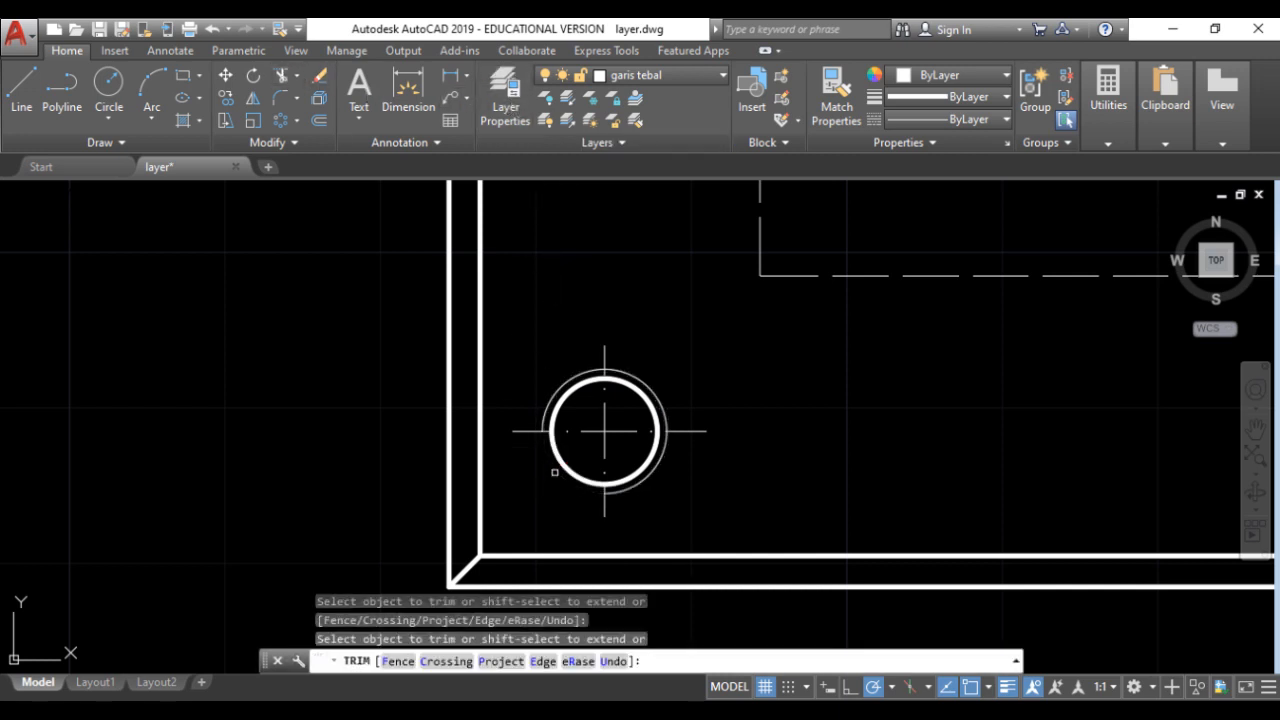
pyautogui.press('Escape')
# Stretch both ends of the outer thread arc slightly past the horizontal and vertical centre lines.
pyautogui.click(552, 398)
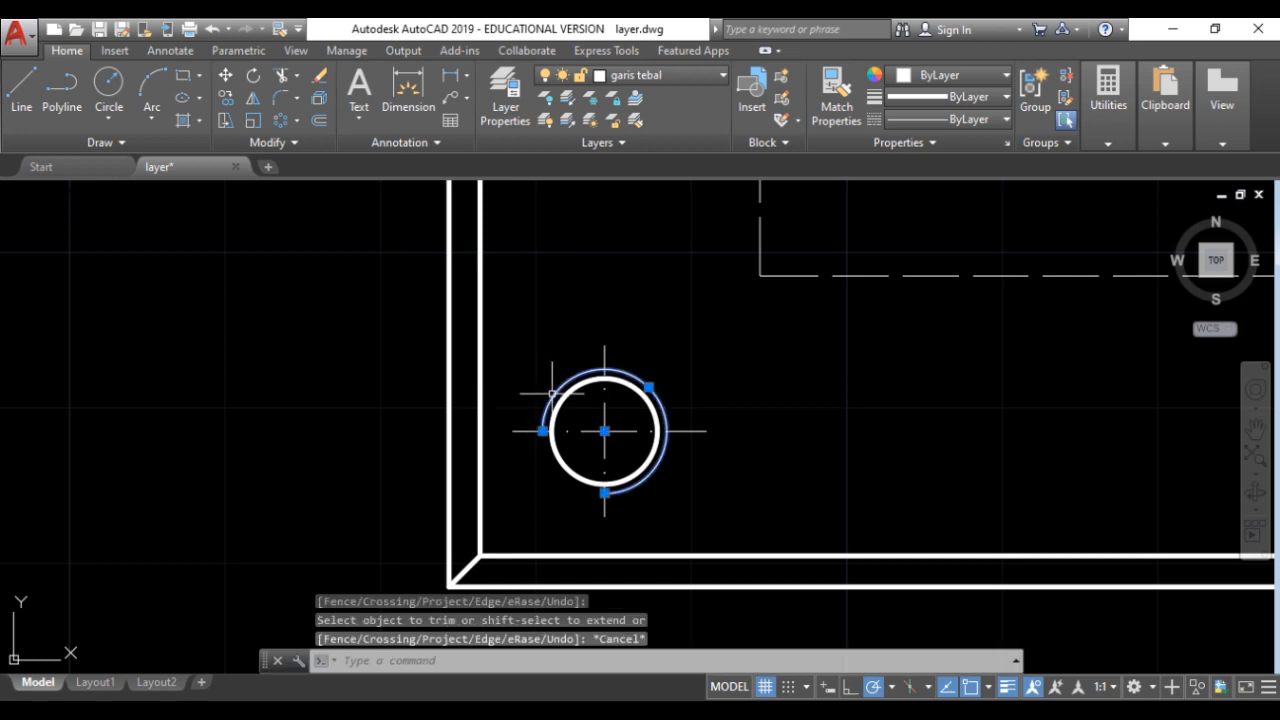
pyautogui.click(542, 431)
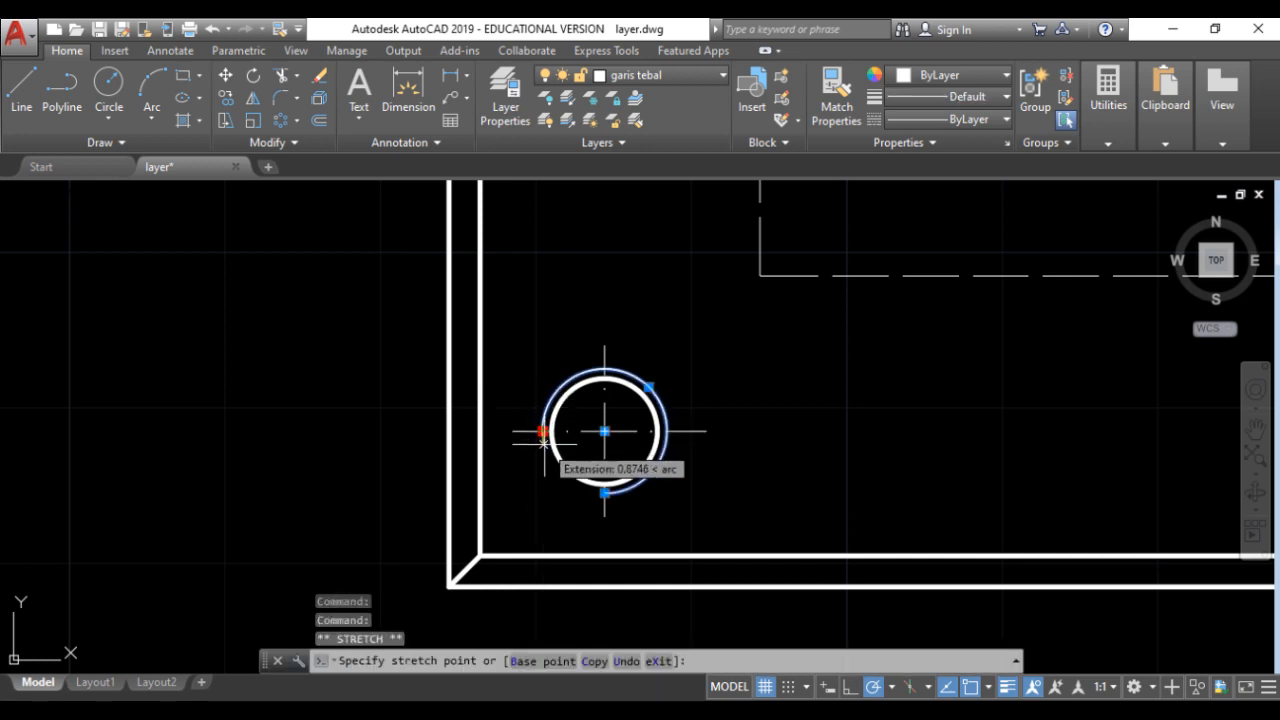
pyautogui.click(543, 443)
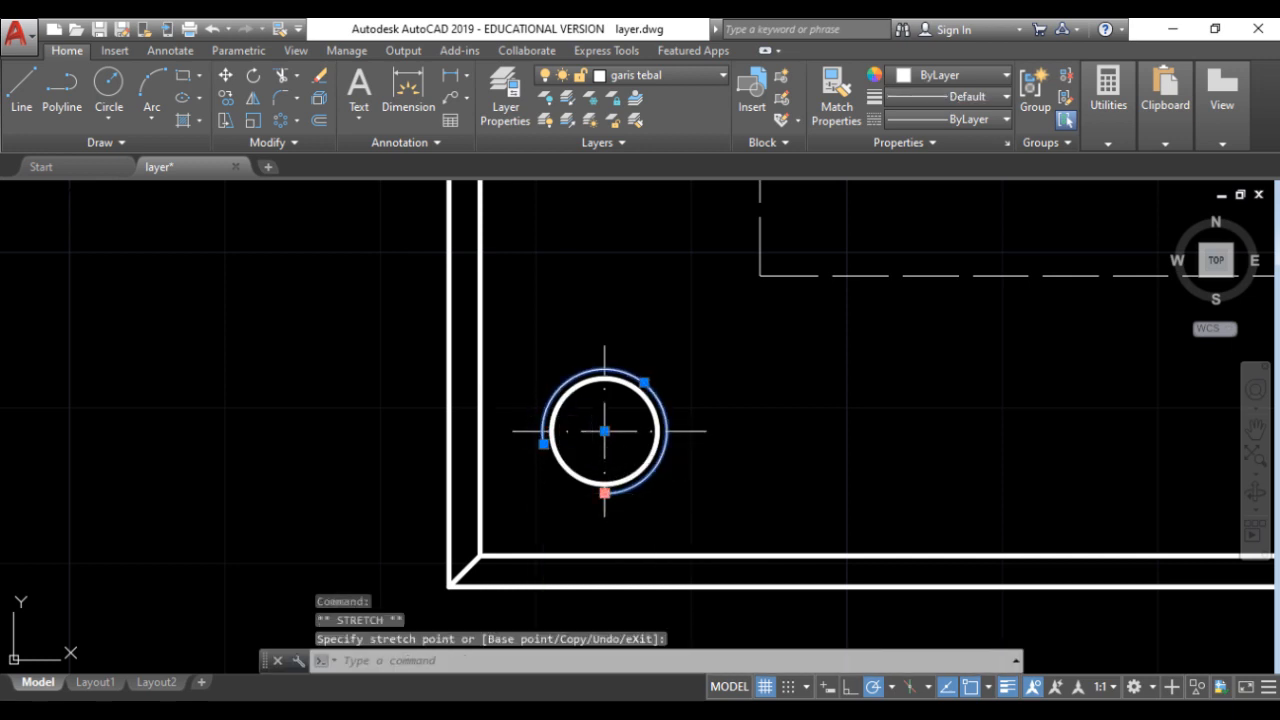
pyautogui.click(604, 493)
pyautogui.click(594, 493)
pyautogui.press('Escape')
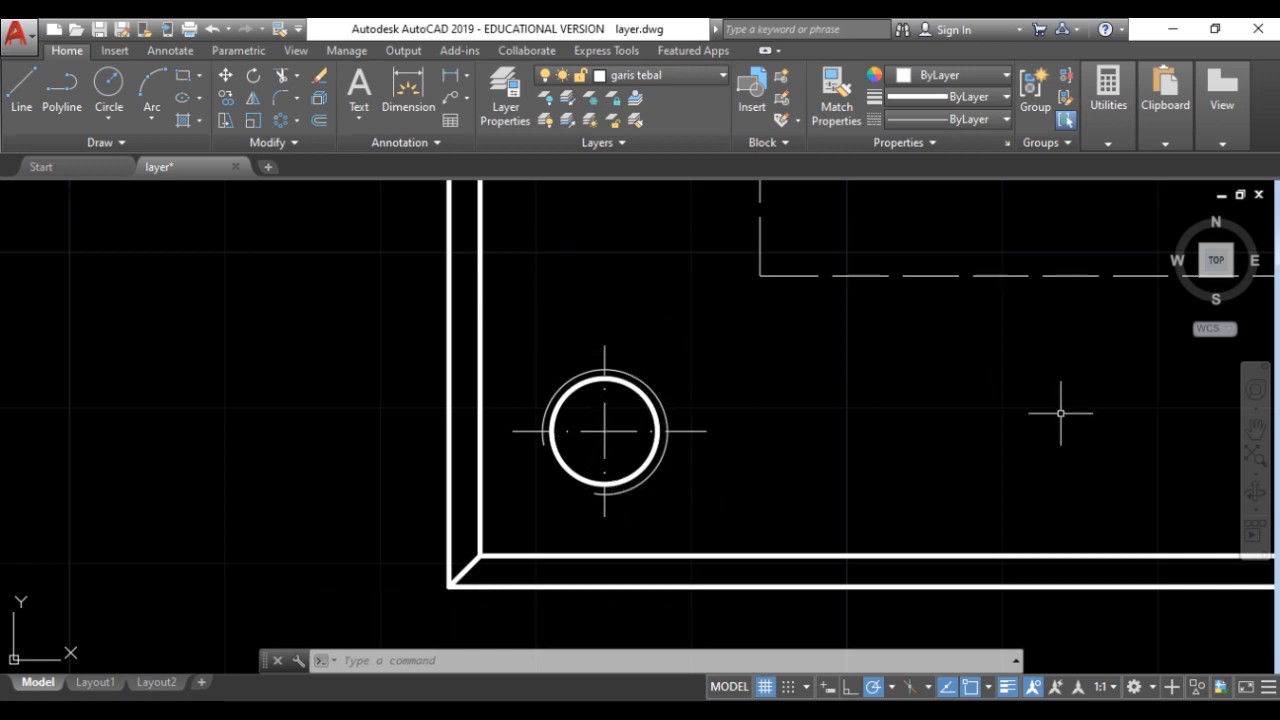
# Start a rectangular array of the lower-left threaded hole, including its circle, thread arc and both centre lines.
pyautogui.scroll(-5, 790, 406)
pyautogui.scroll(3, 825, 406)
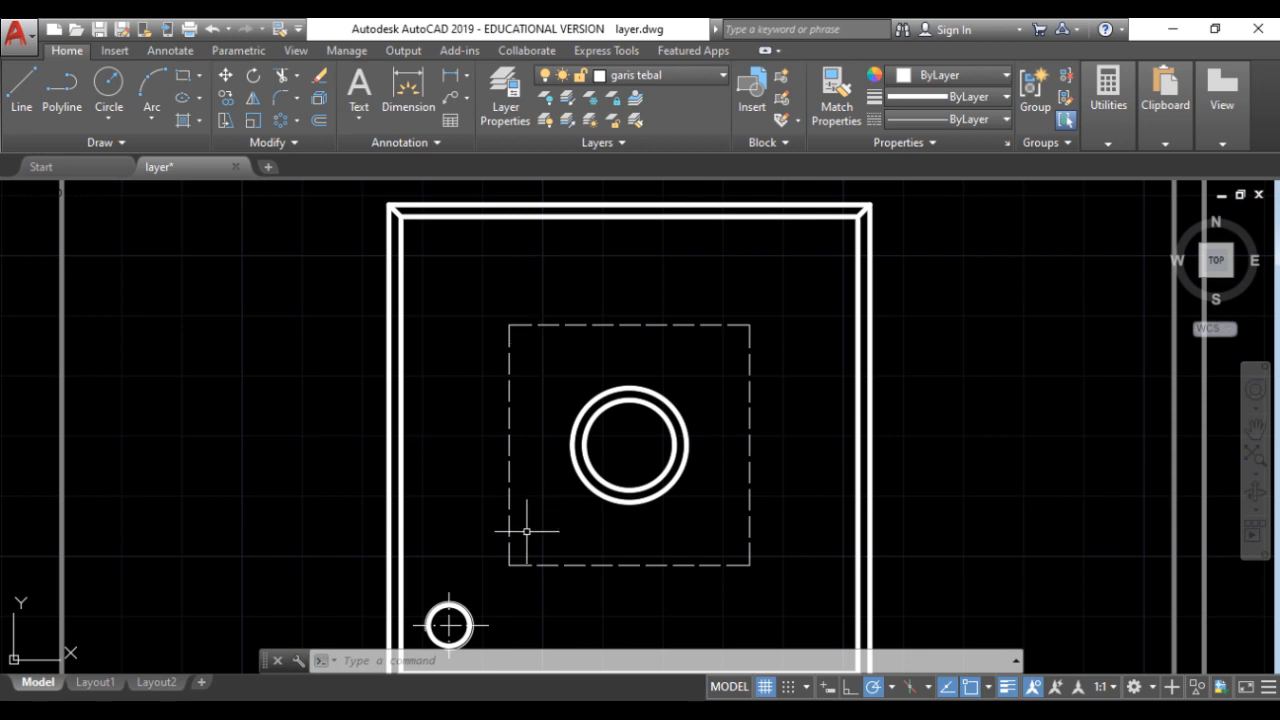
pyautogui.scroll(-2, 586, 257)
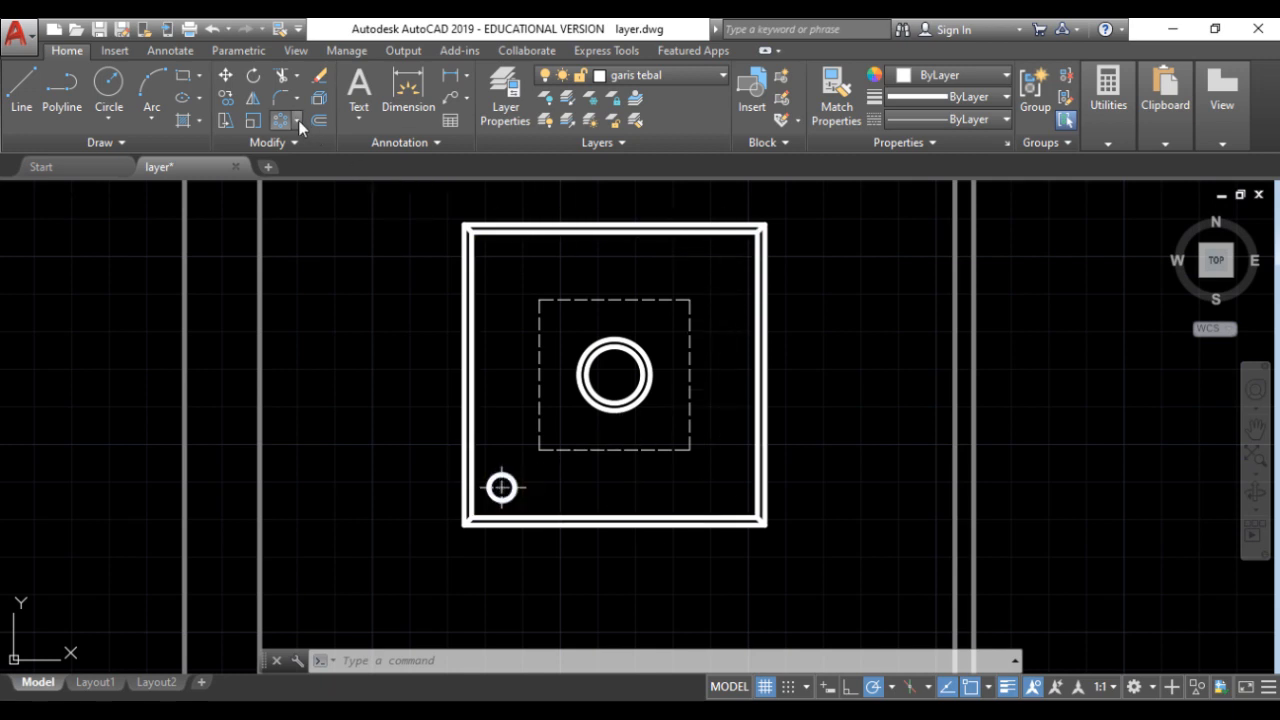
pyautogui.click(298, 120)
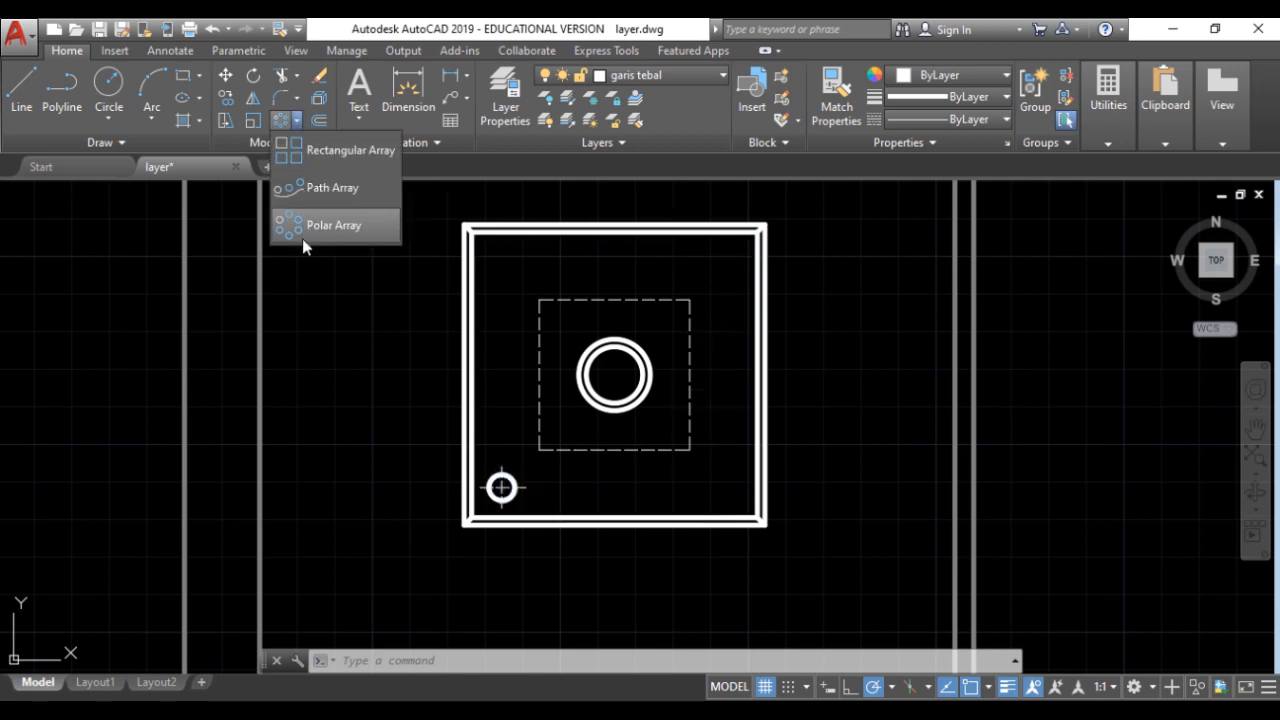
pyautogui.click(315, 156)
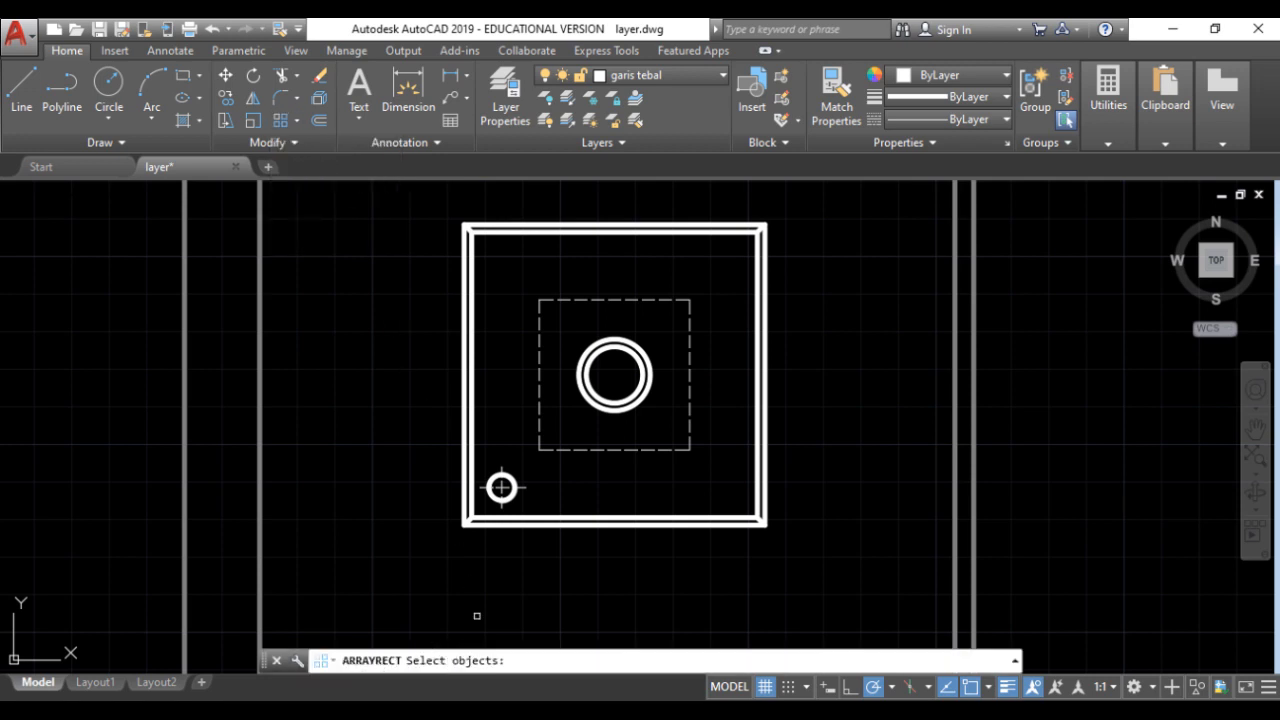
pyautogui.scroll(5, 524, 478)
pyautogui.click(316, 412)
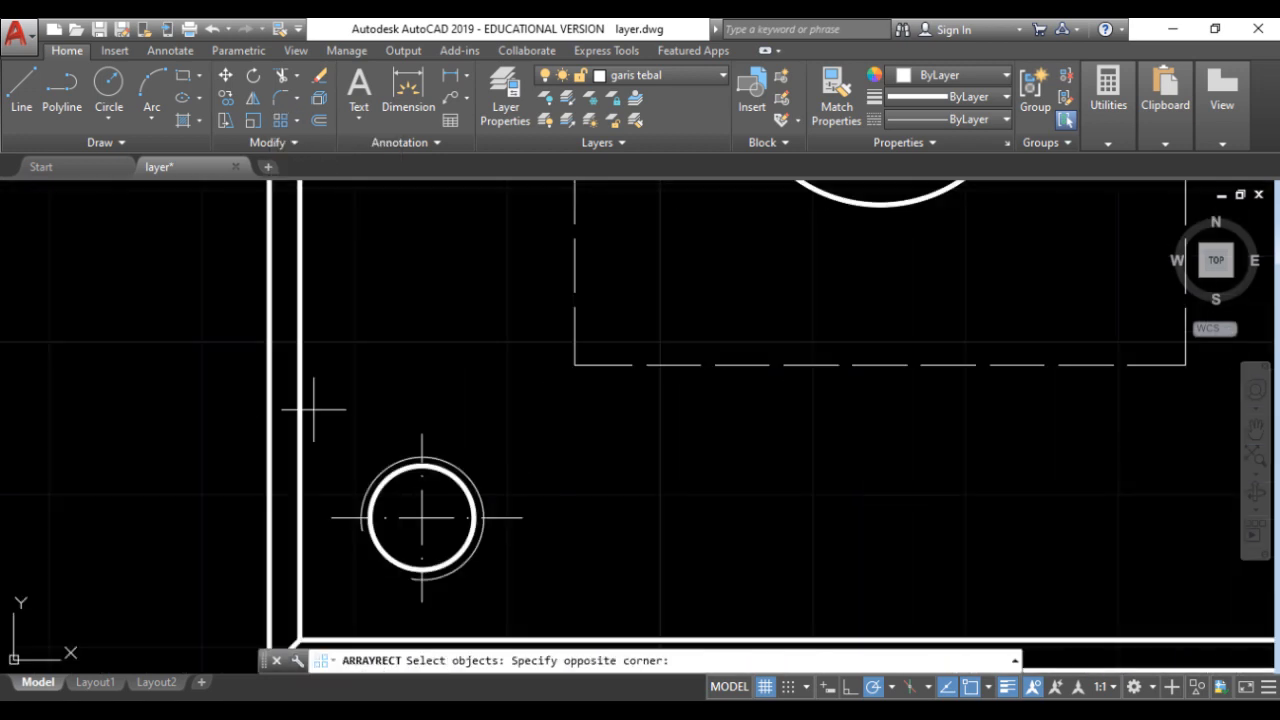
pyautogui.click(535, 619)
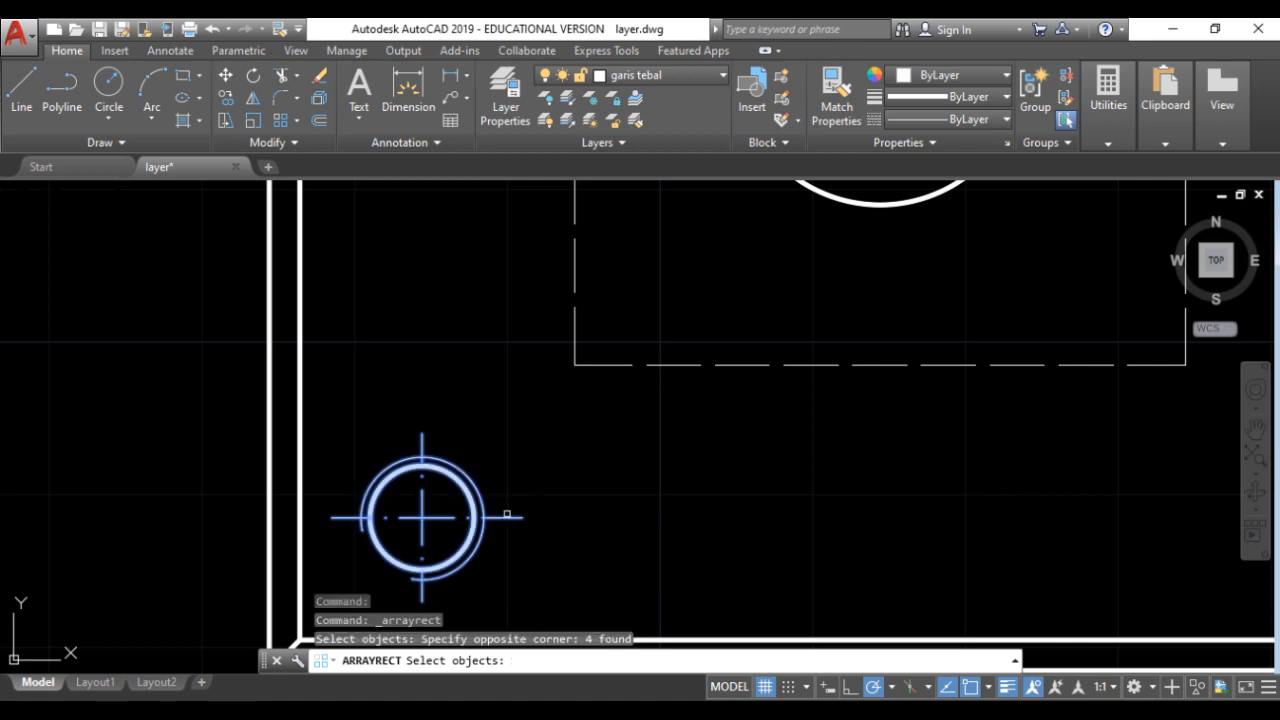
pyautogui.press('Return')
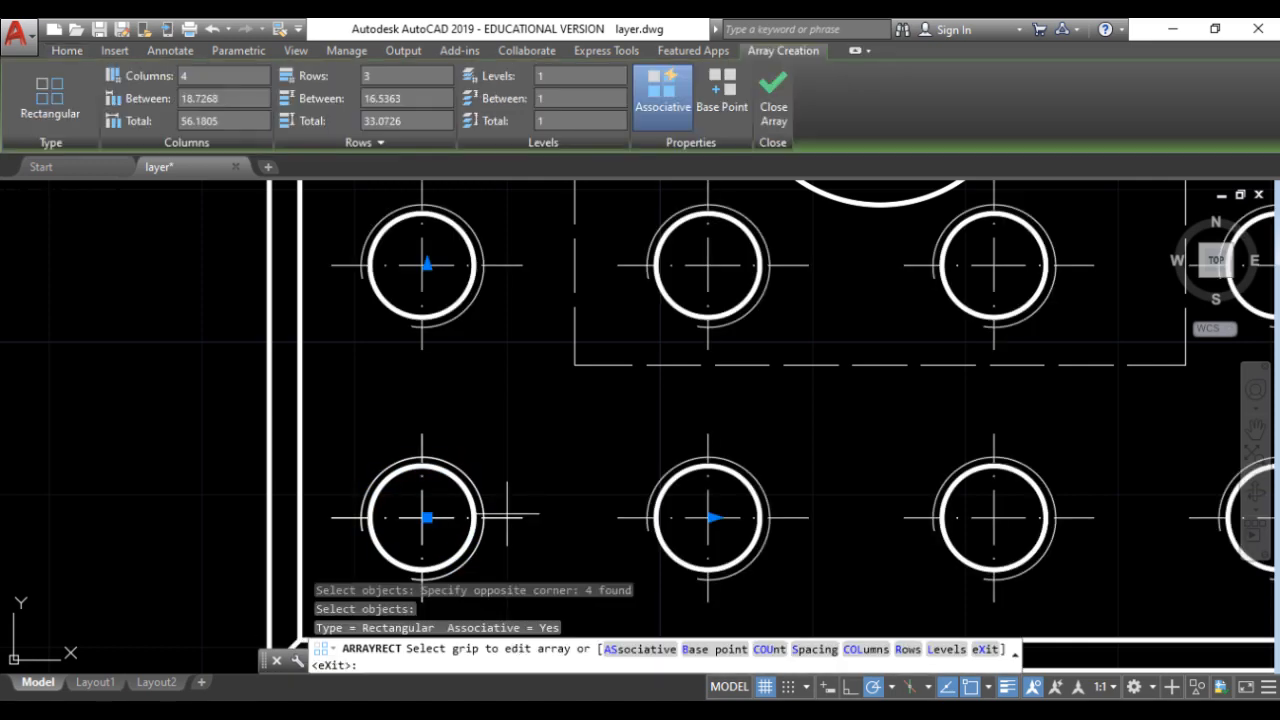
# Set the array to 3 columns with 30 between columns and 30 between its 3 rows, as in TOOLPOST.jpg, and finish it.
pyautogui.scroll(-4, 513, 440)
pyautogui.scroll(4, 555, 370)
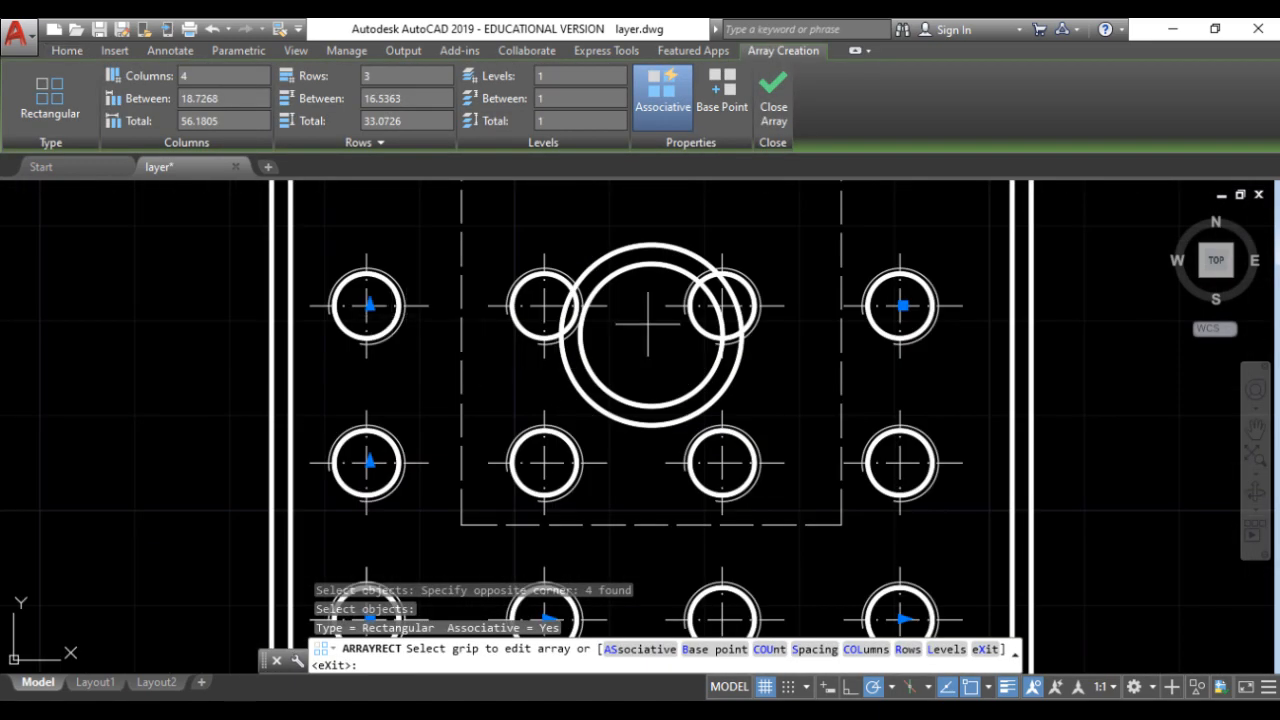
pyautogui.scroll(-2, 866, 361)
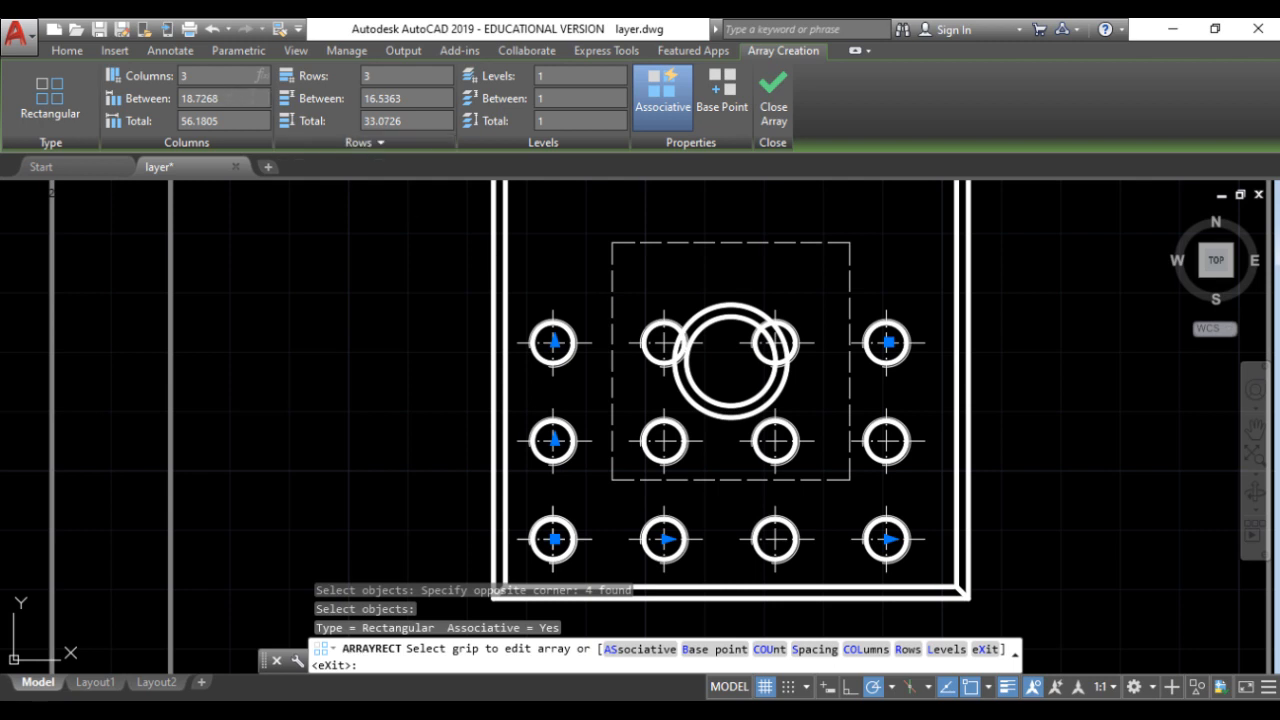
pyautogui.press('Return')
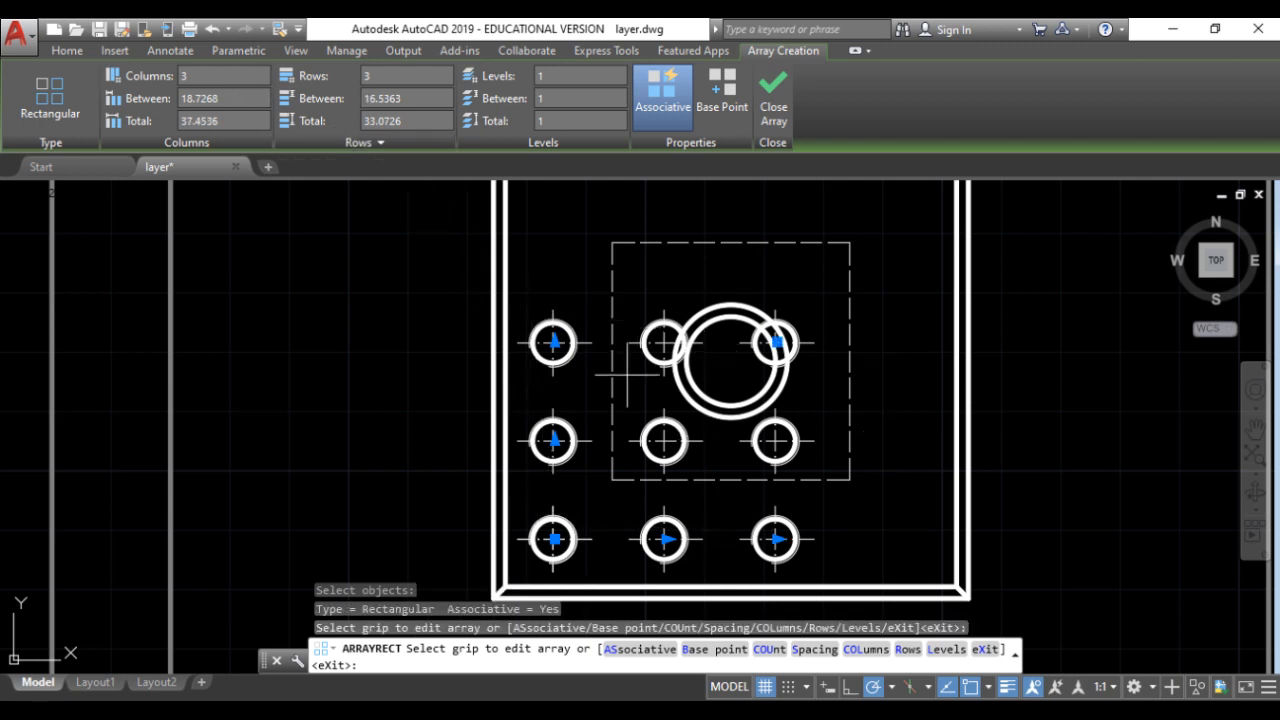
pyautogui.hotkey('alt', 'Tab')
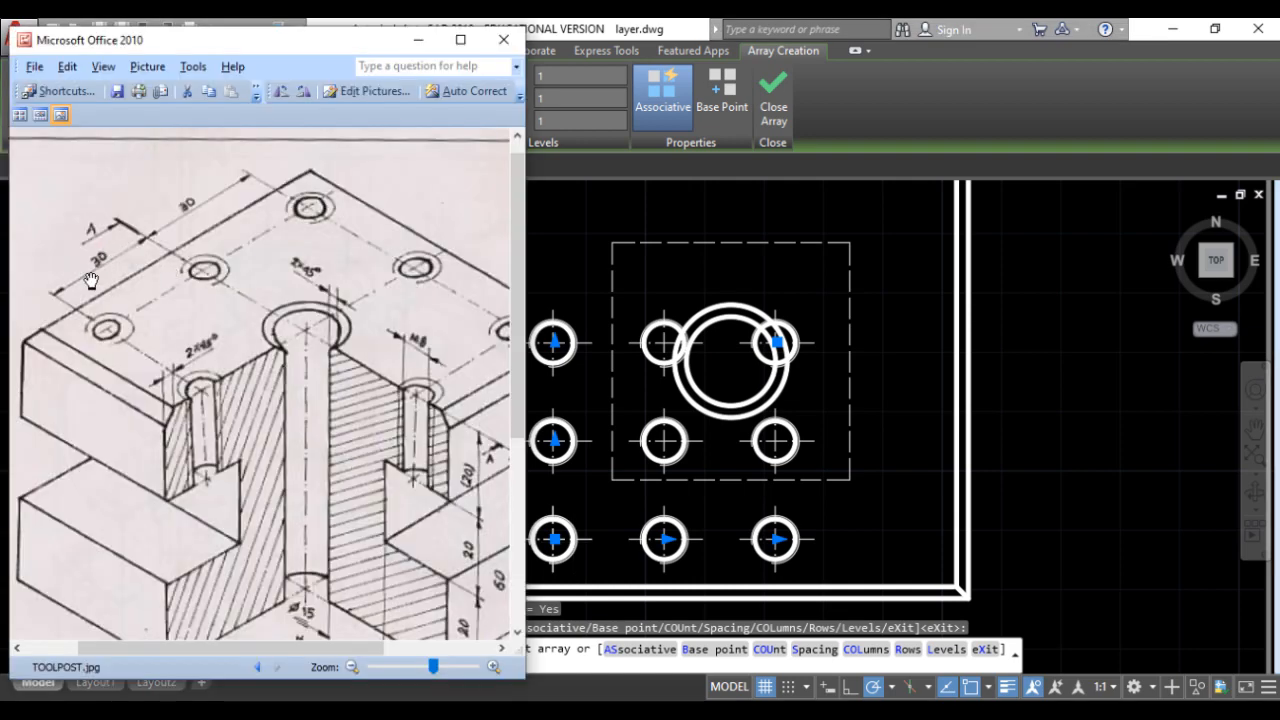
pyautogui.click(853, 114)
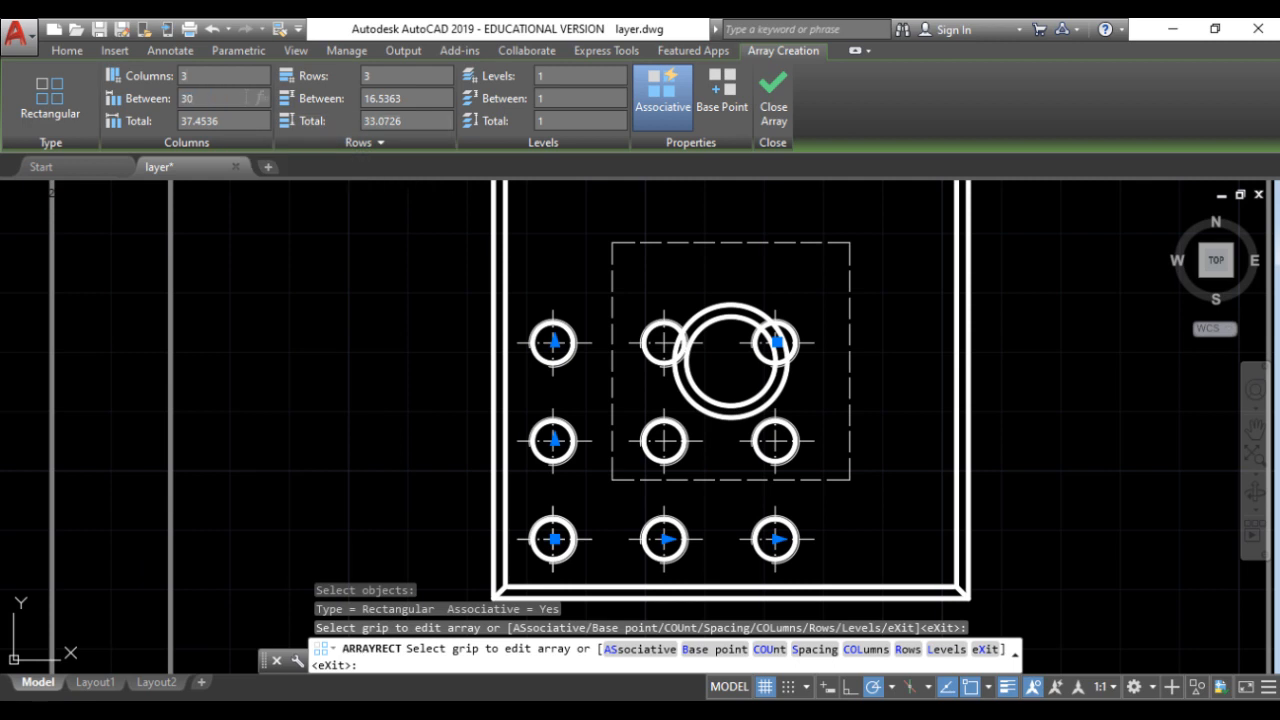
pyautogui.press('Return')
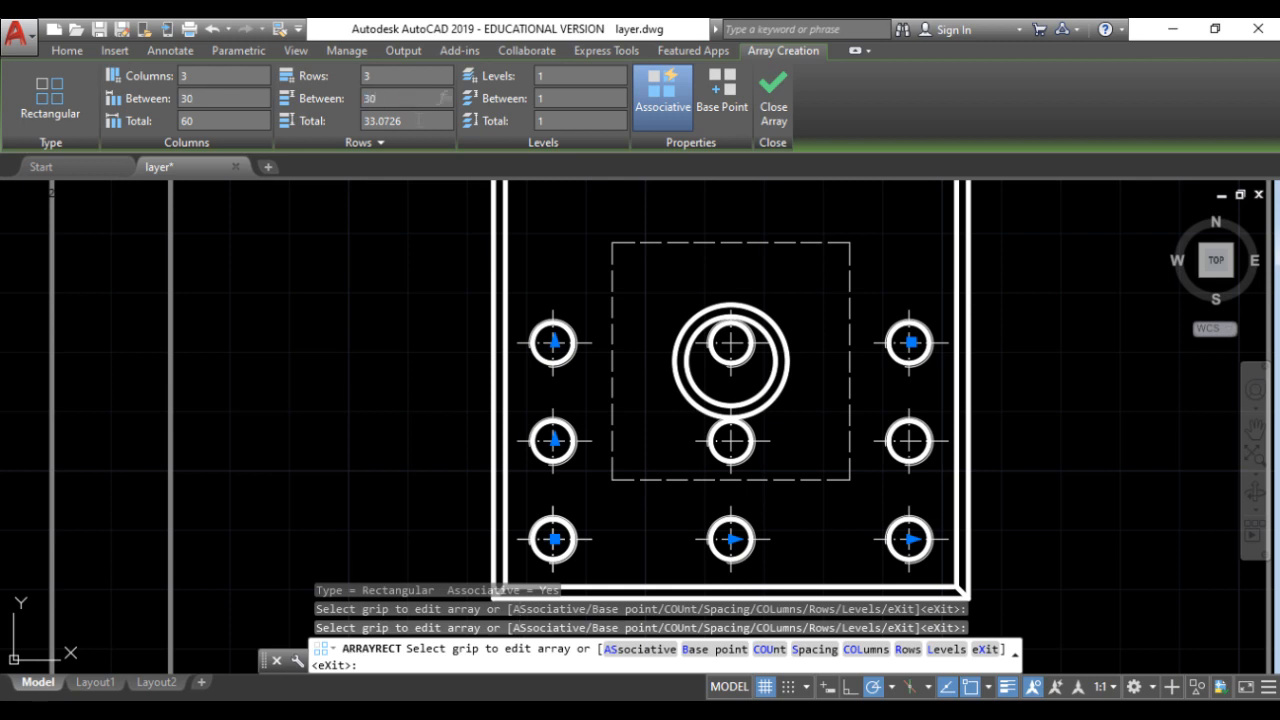
pyautogui.press('Return')
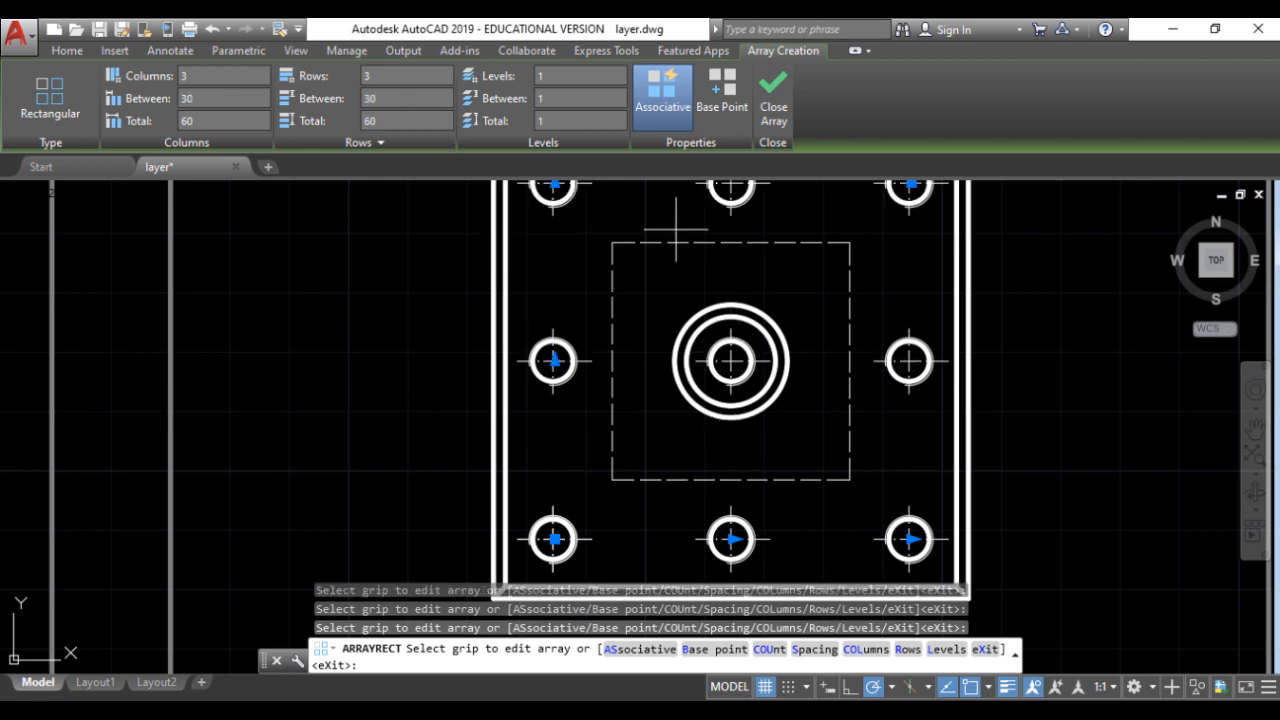
pyautogui.click(770, 100)
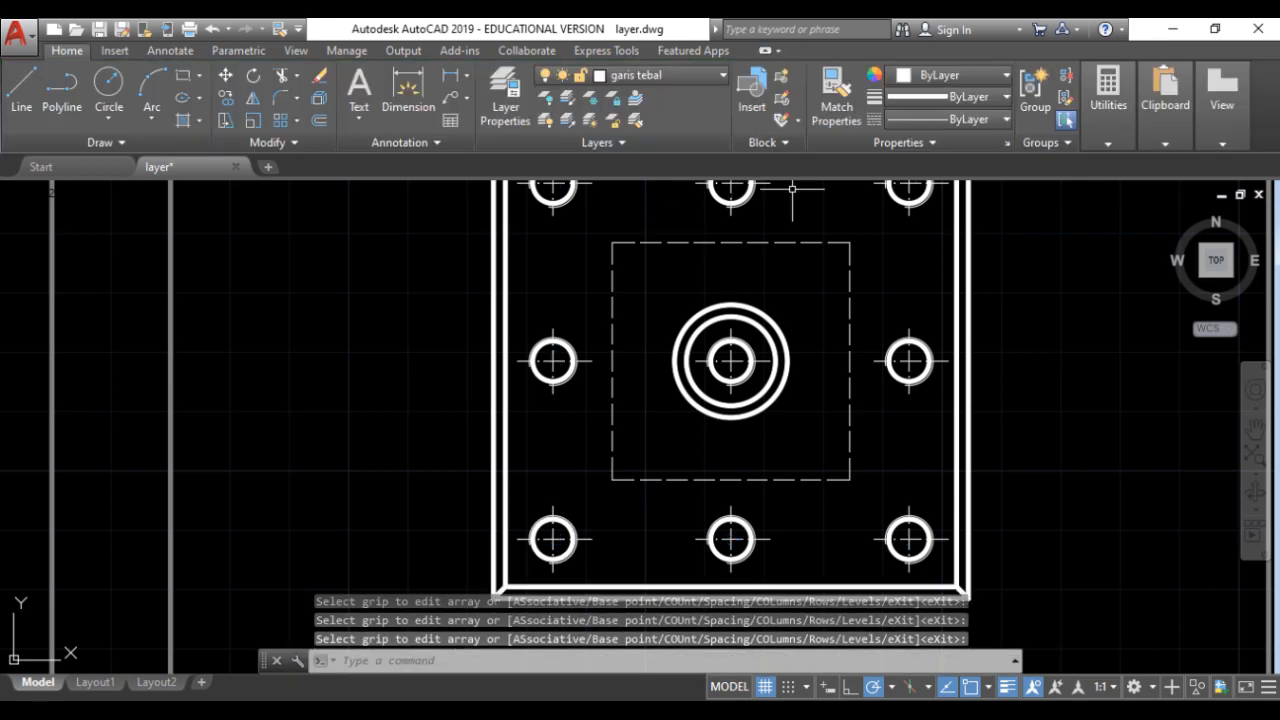
# Explode the rectangular array of threaded holes into separate objects.
pyautogui.scroll(-2, 760, 244)
pyautogui.moveTo(742, 317); pyautogui.dragTo(674, 346, button='middle')
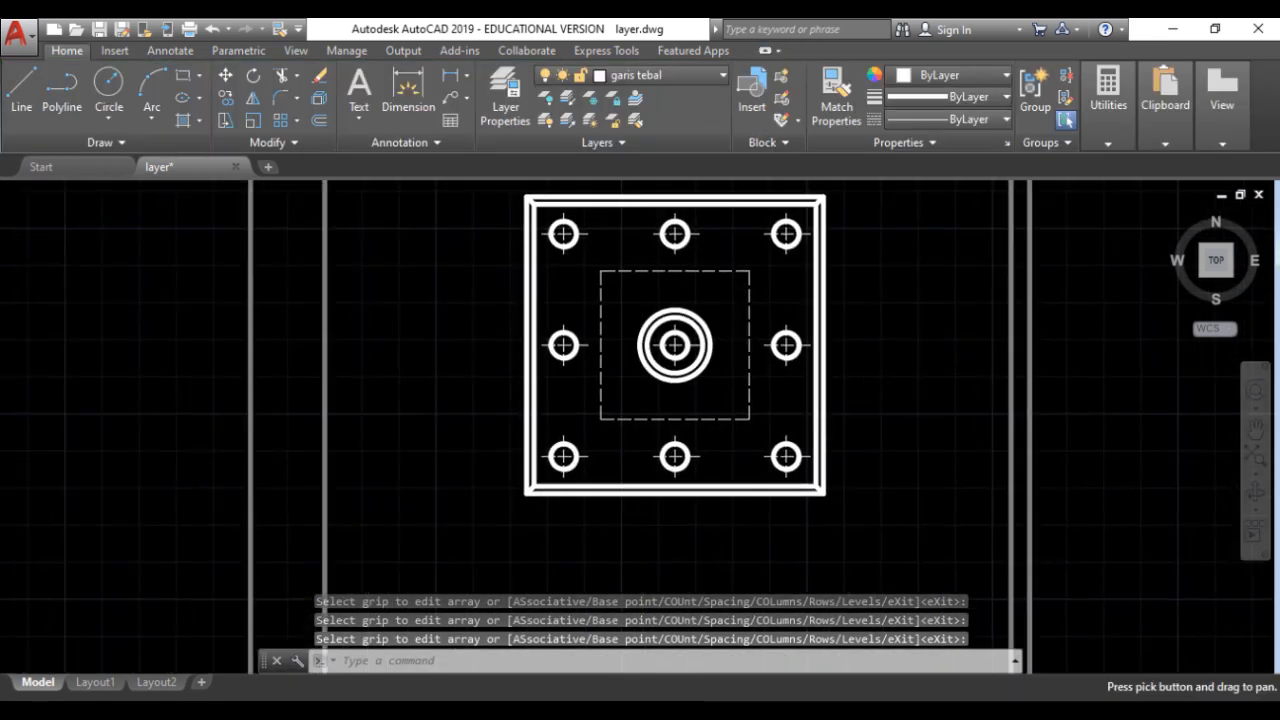
pyautogui.scroll(3, 674, 346)
pyautogui.scroll(4, 692, 298)
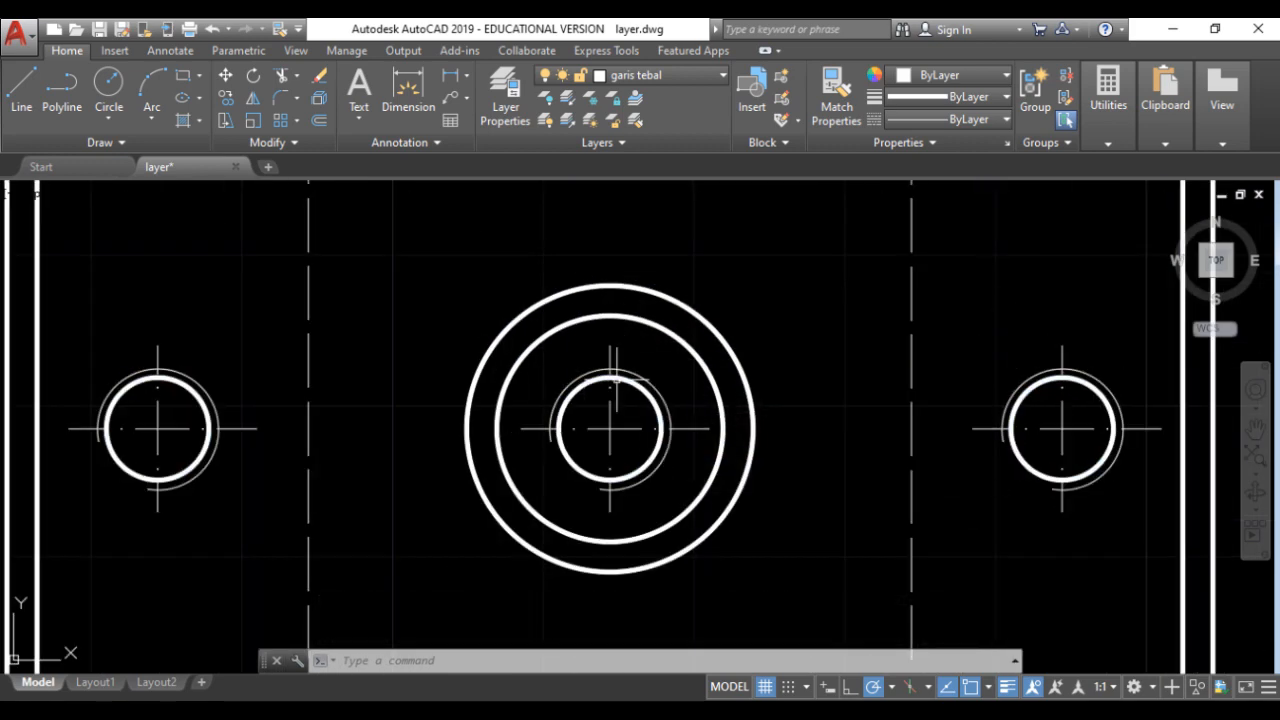
pyautogui.scroll(-2, 650, 263)
pyautogui.scroll(2, 690, 323)
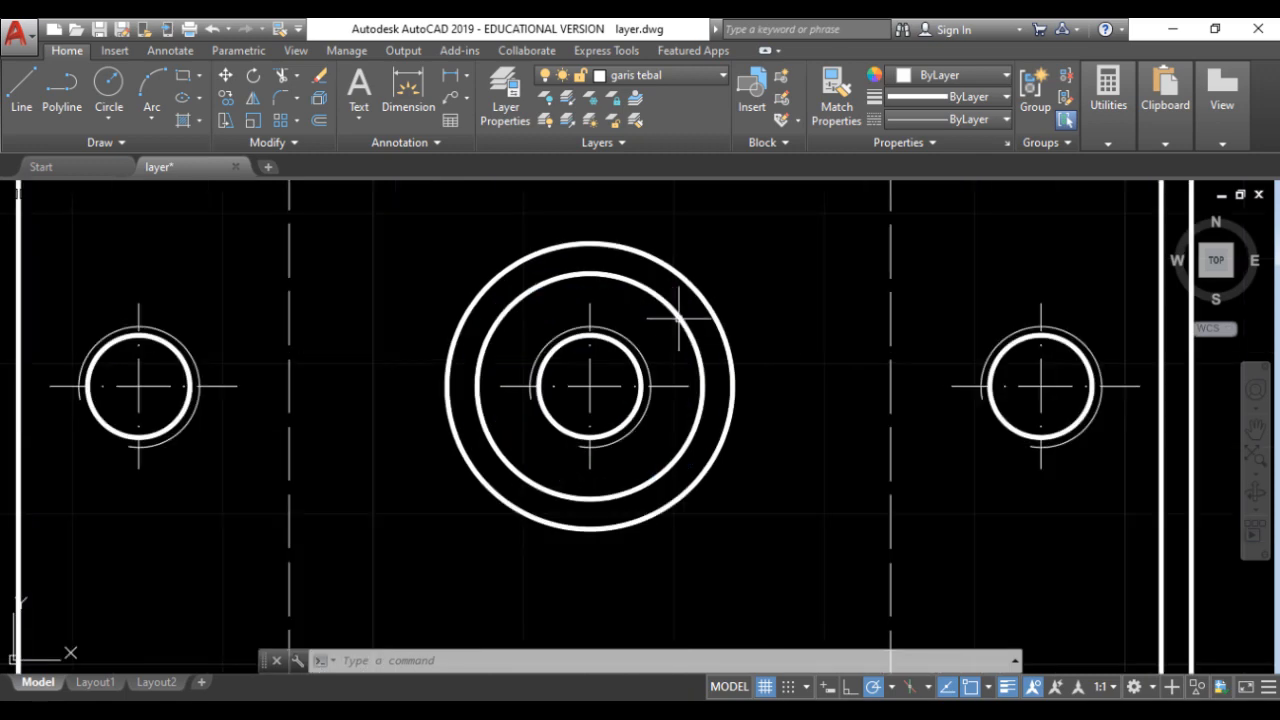
pyautogui.scroll(-2, 680, 312)
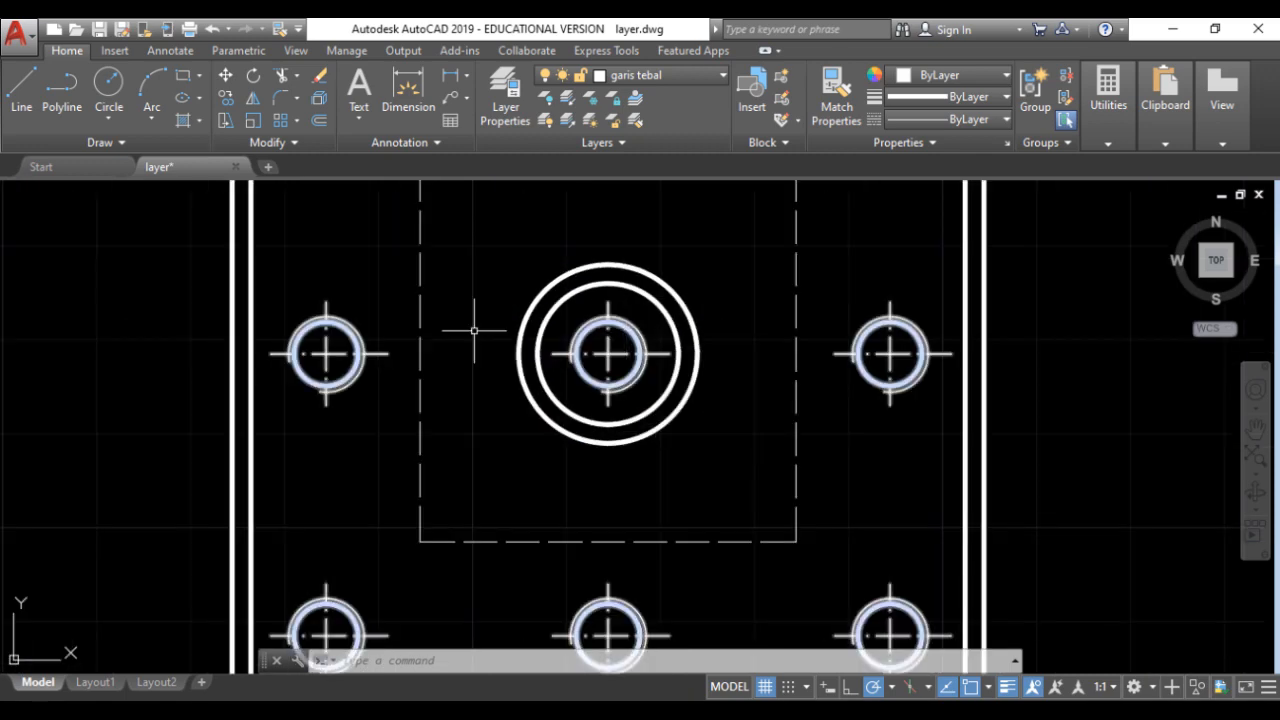
pyautogui.click(633, 322)
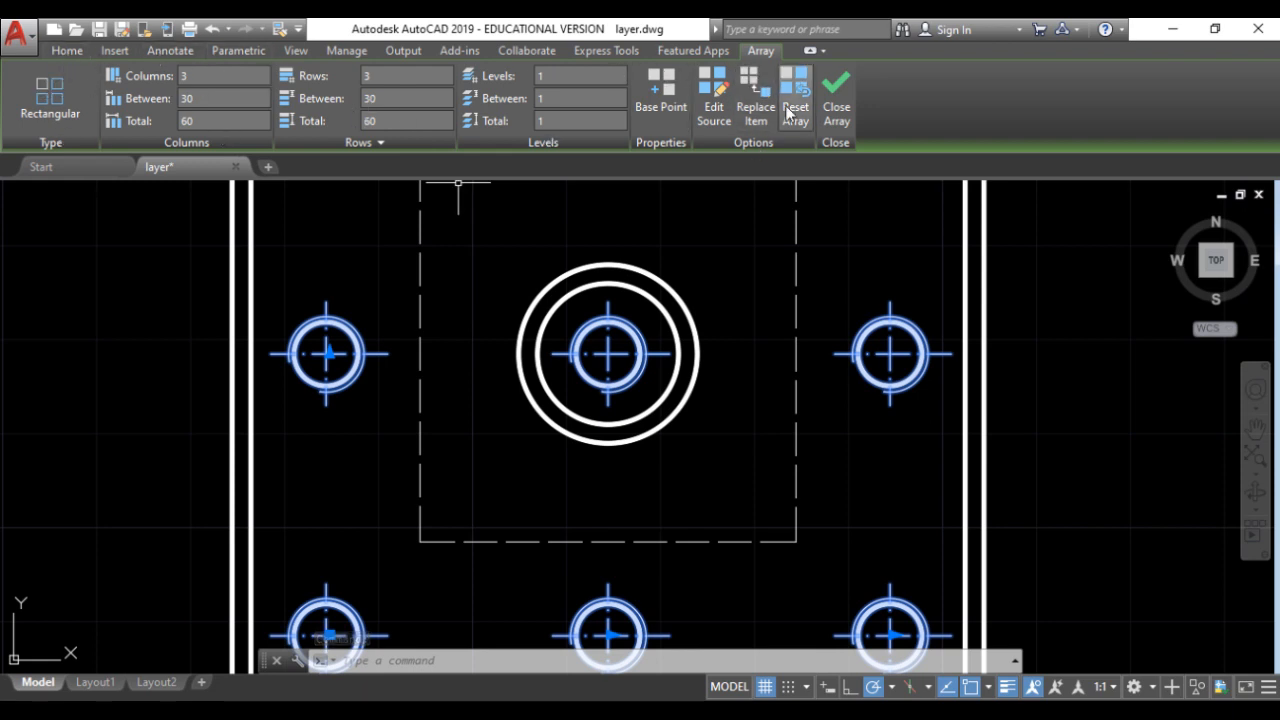
pyautogui.click(60, 52)
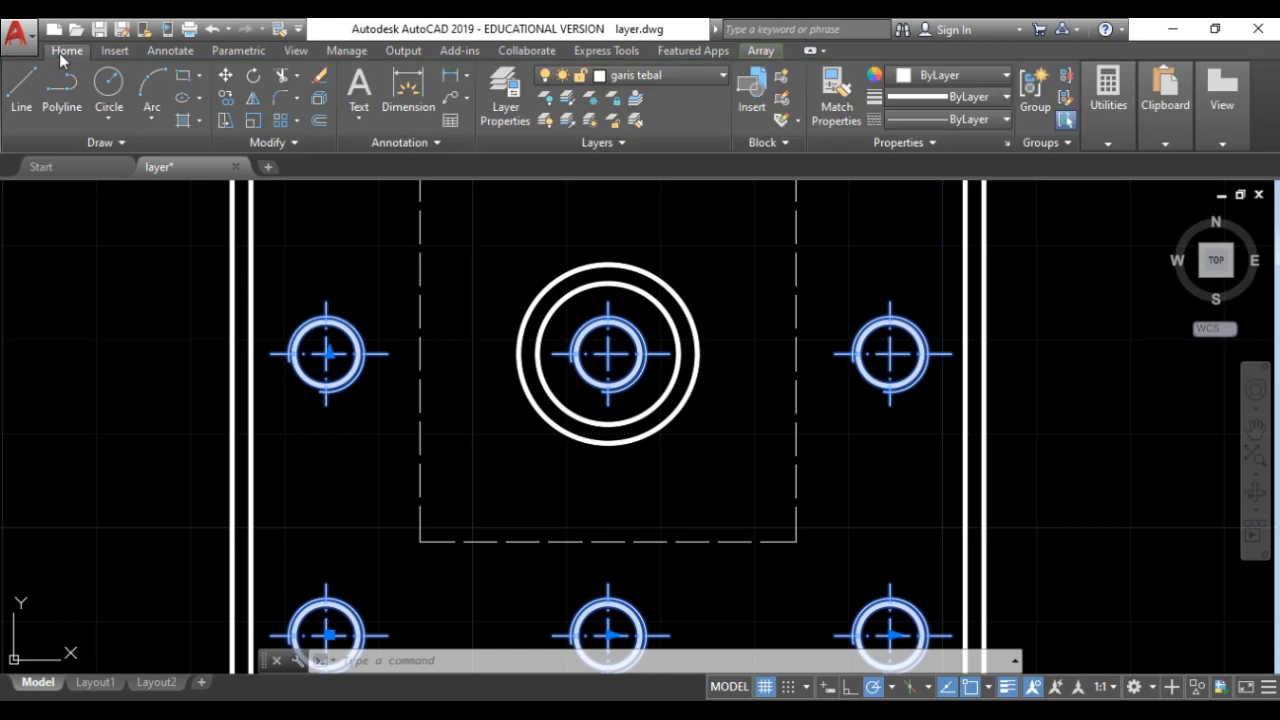
pyautogui.click(320, 100)
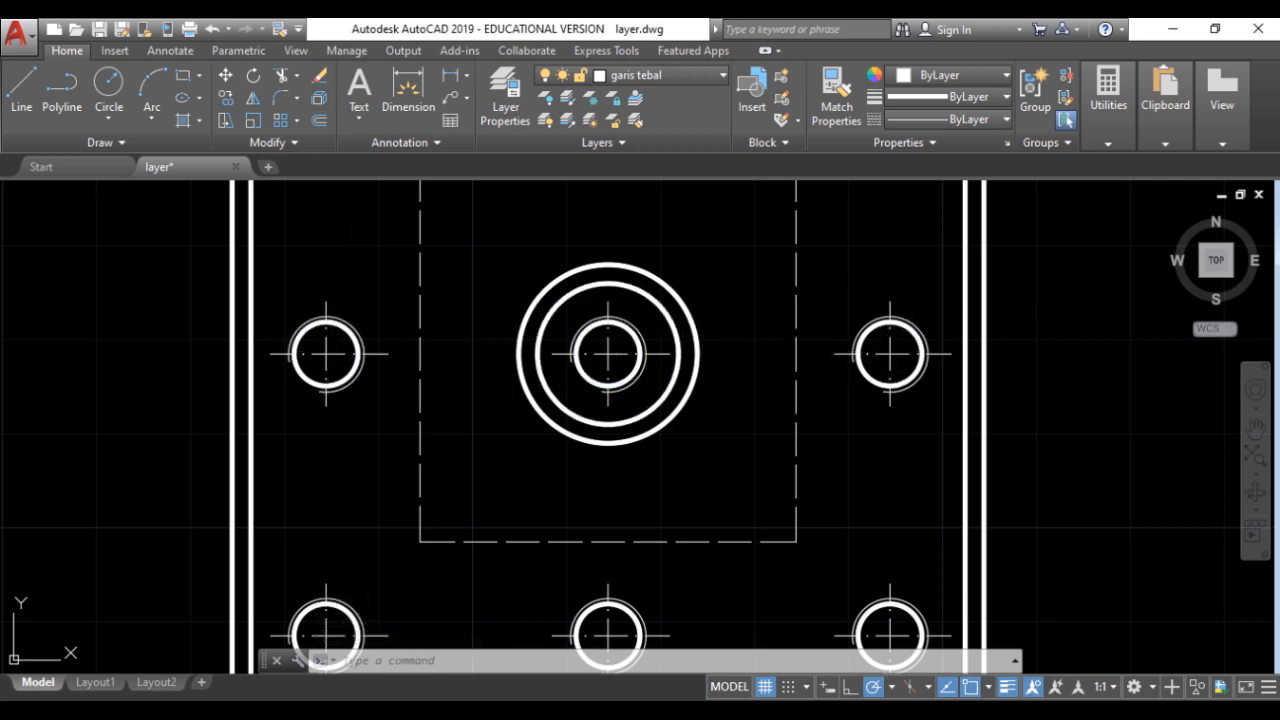
# Erase the small circle and the thread arc inside the large central hole.
pyautogui.click(624, 323)
pyautogui.press('Delete')
pyautogui.click(627, 322)
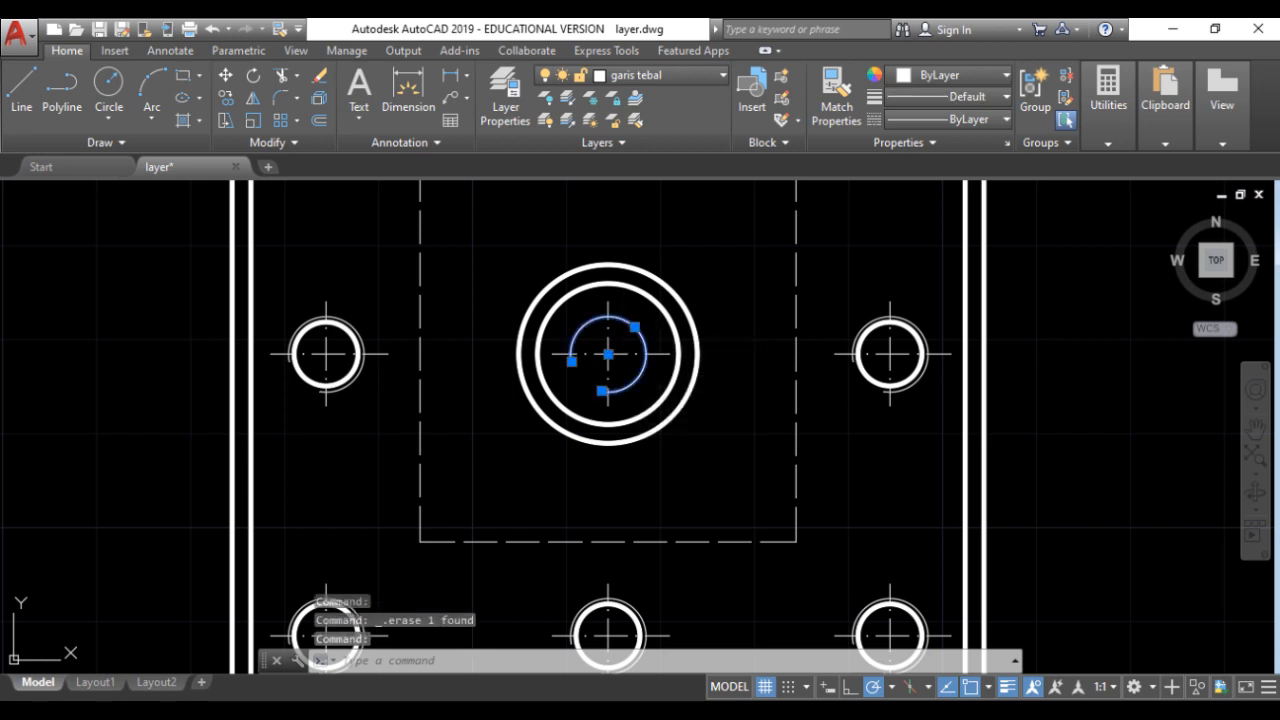
pyautogui.press('Delete')
# Try erasing the central hole's vertical centre line, and undo the erasure.
pyautogui.click(609, 312)
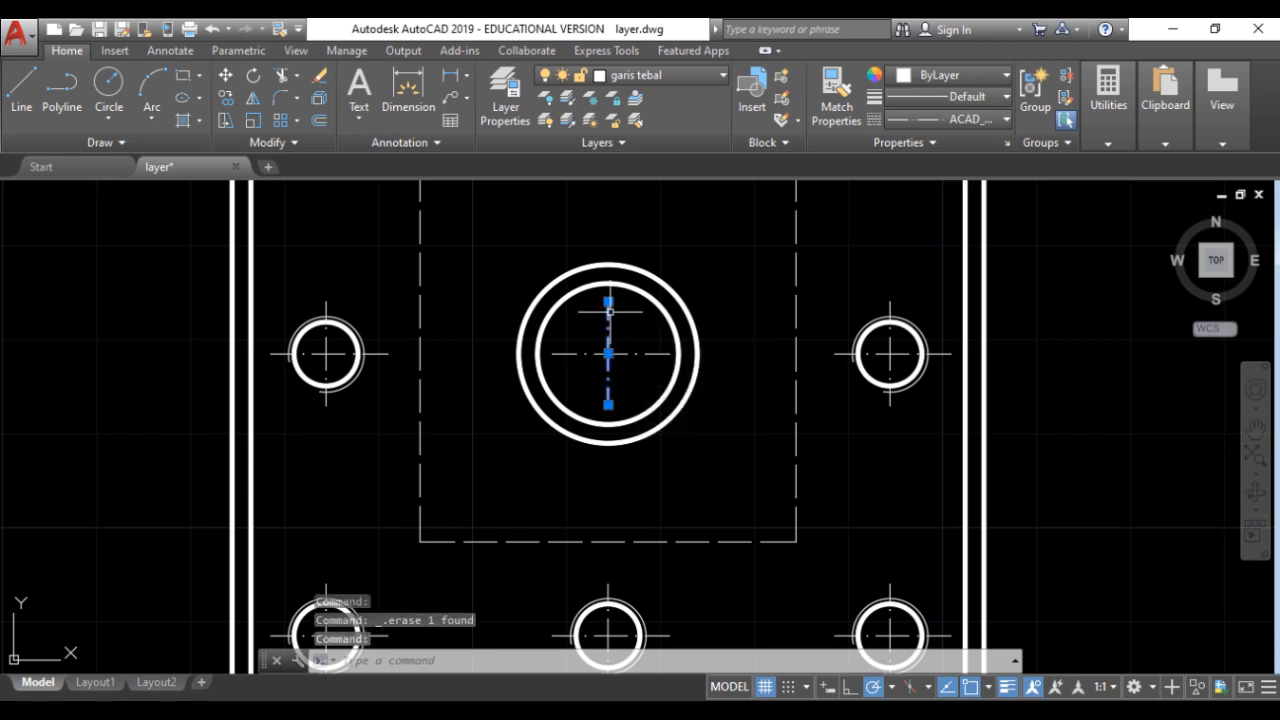
pyautogui.press('Delete')
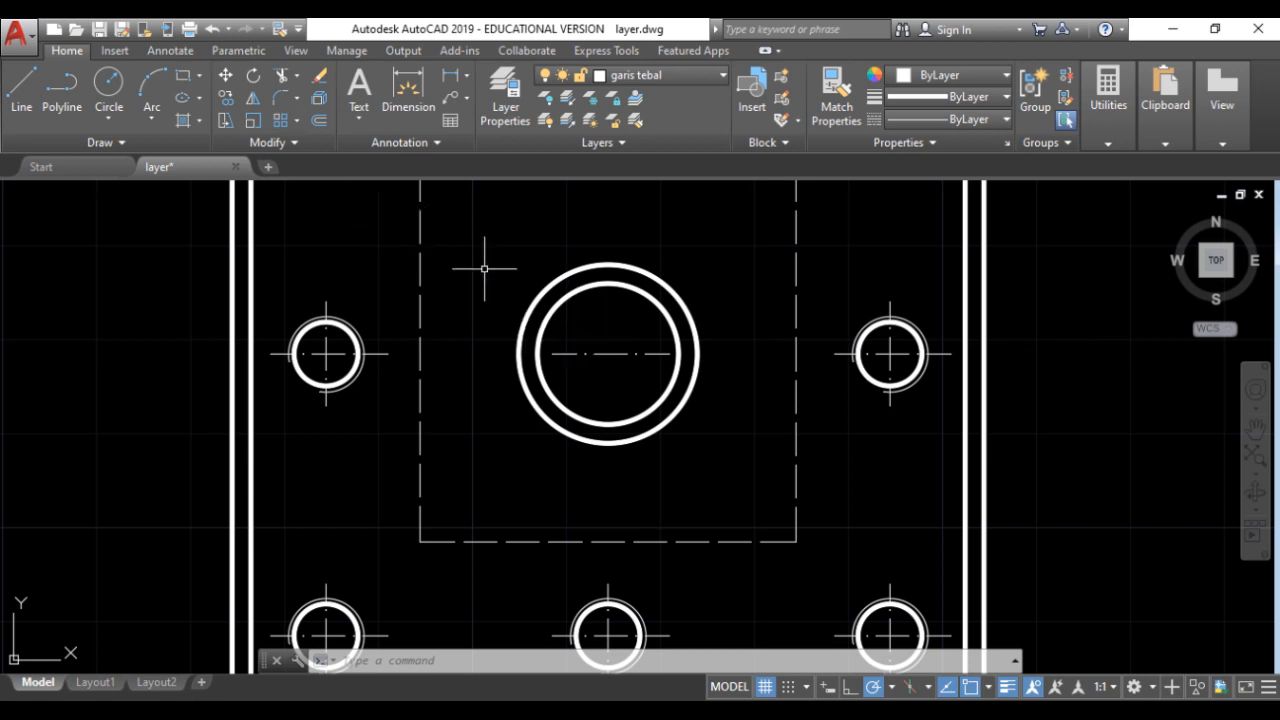
pyautogui.hotkey('ctrl', 'z')
# Erase the short vertical centre lines of the upper-middle and lower-middle threaded holes in the top view.
pyautogui.scroll(-4, 540, 275)
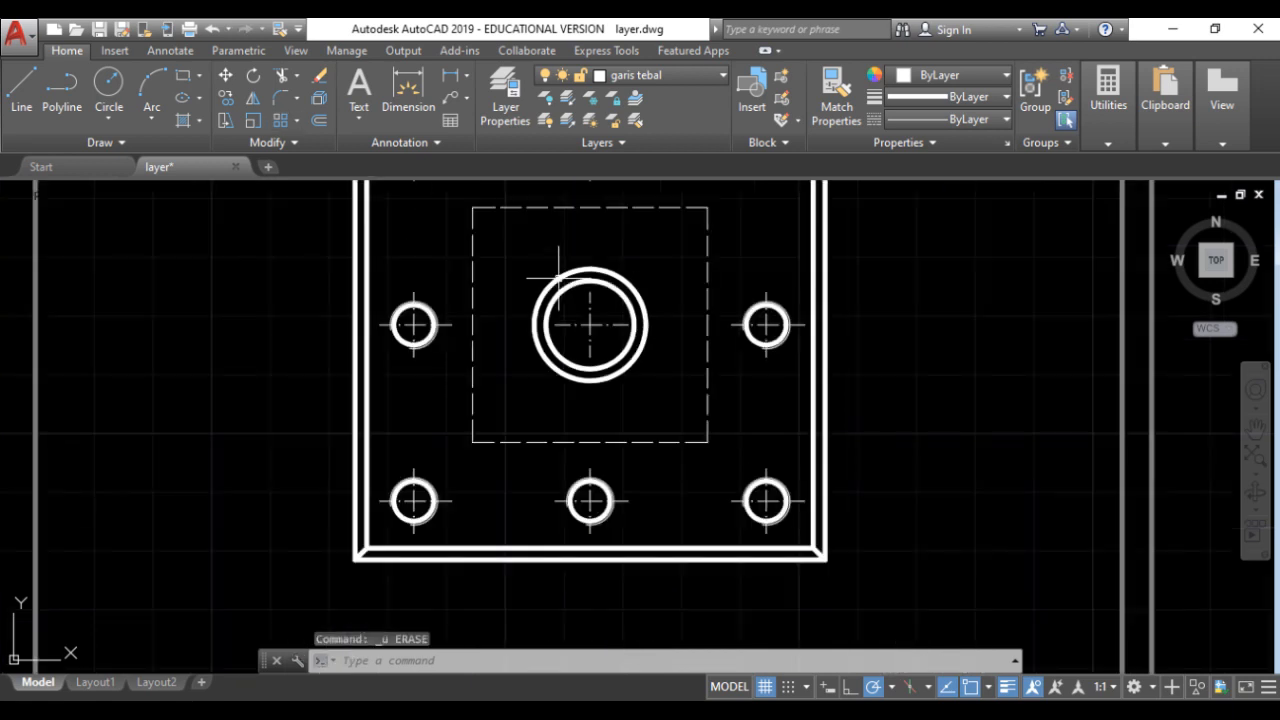
pyautogui.moveTo(601, 247); pyautogui.dragTo(583, 309, button='middle')
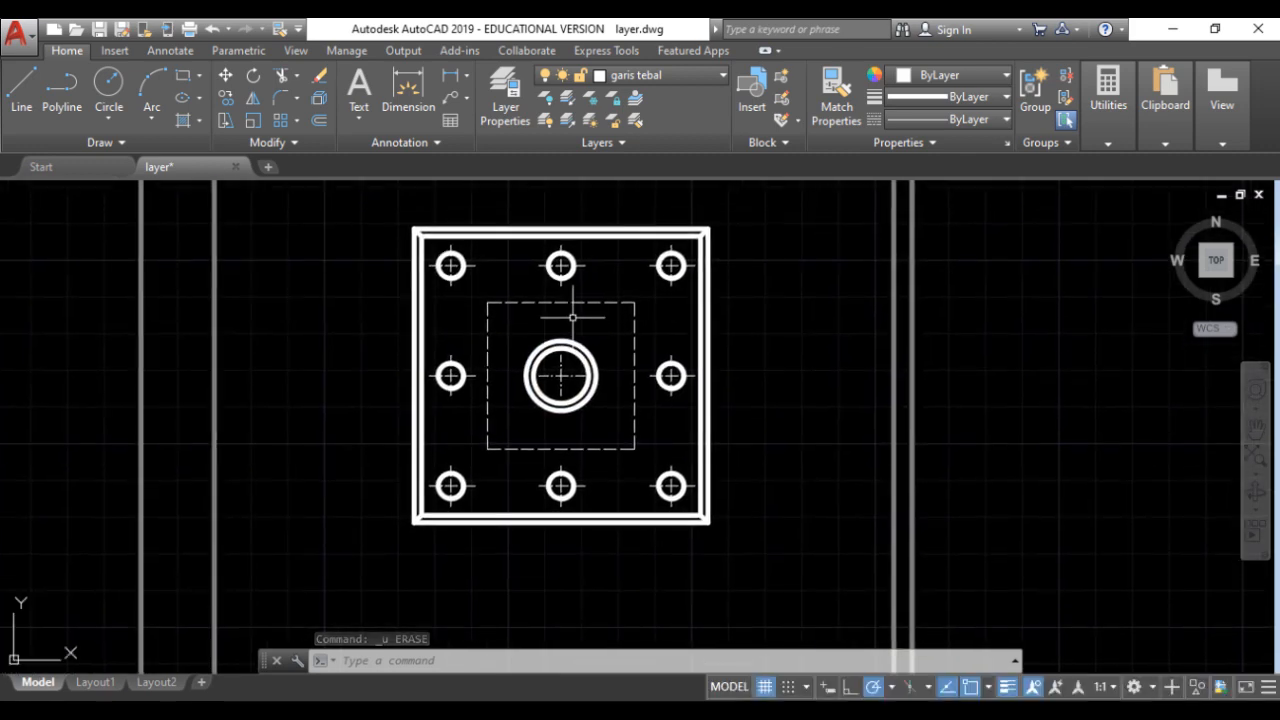
pyautogui.scroll(2, 570, 315)
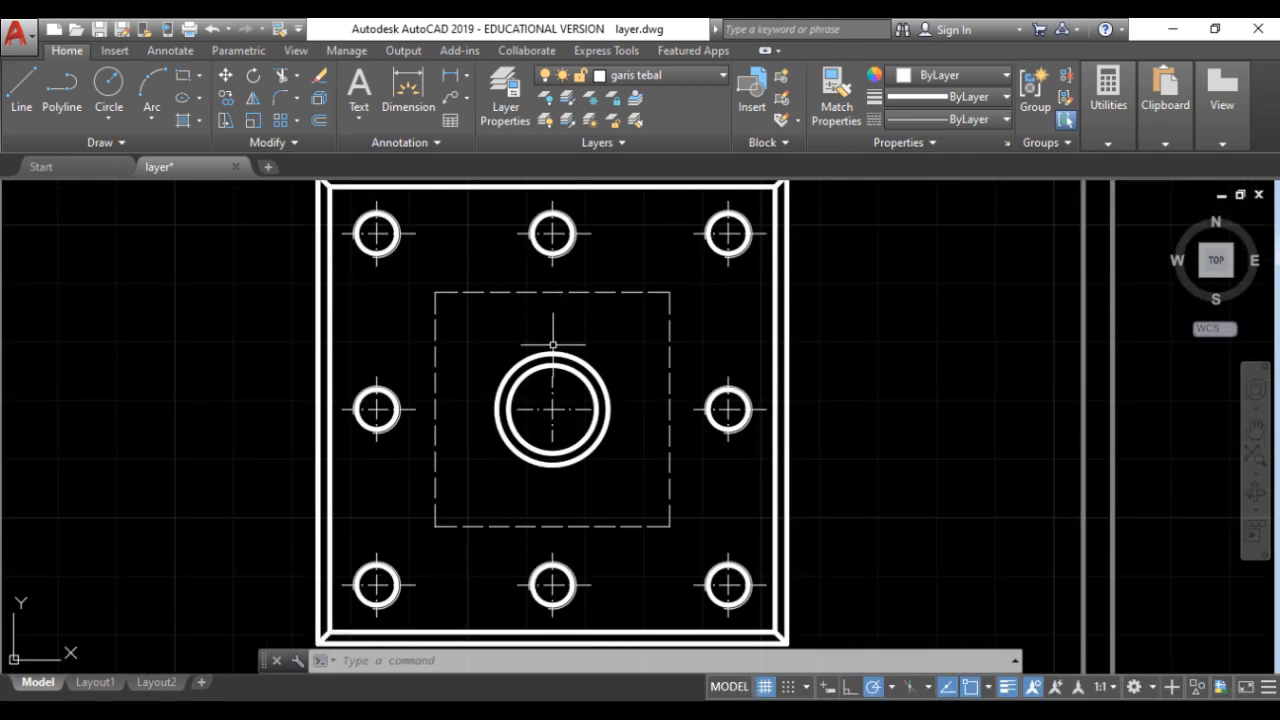
pyautogui.click(551, 268)
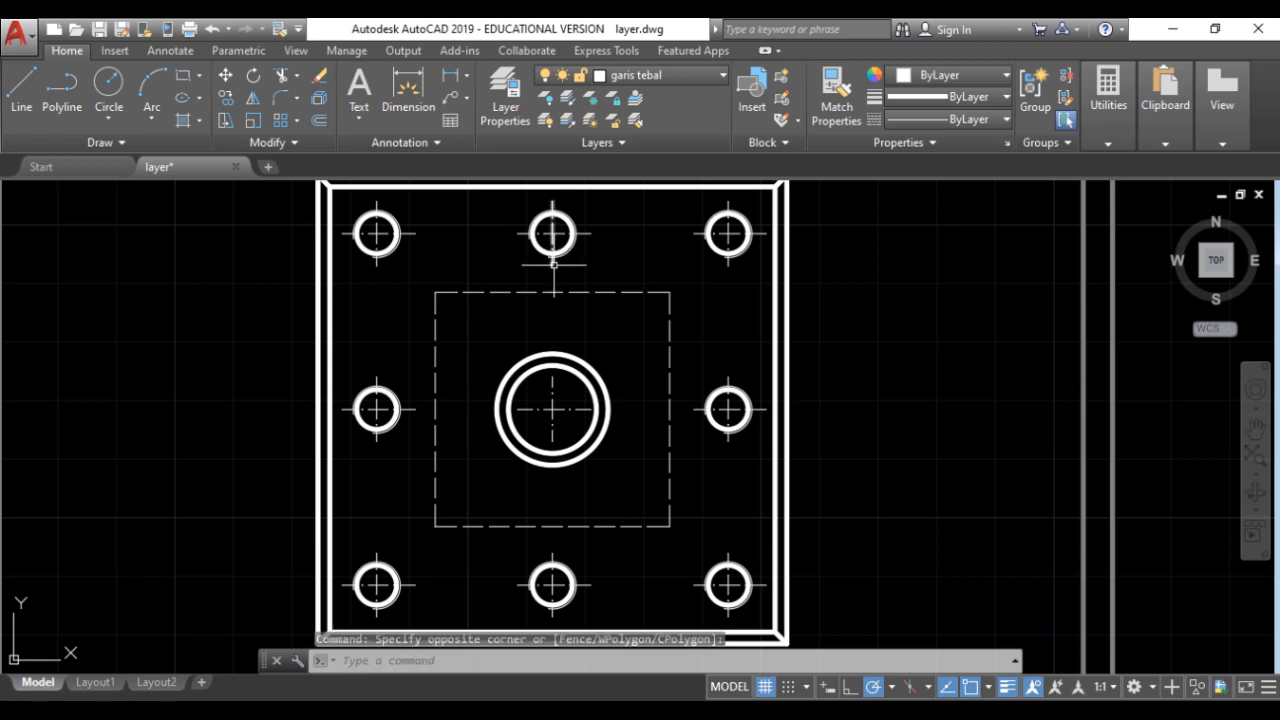
pyautogui.click(553, 230)
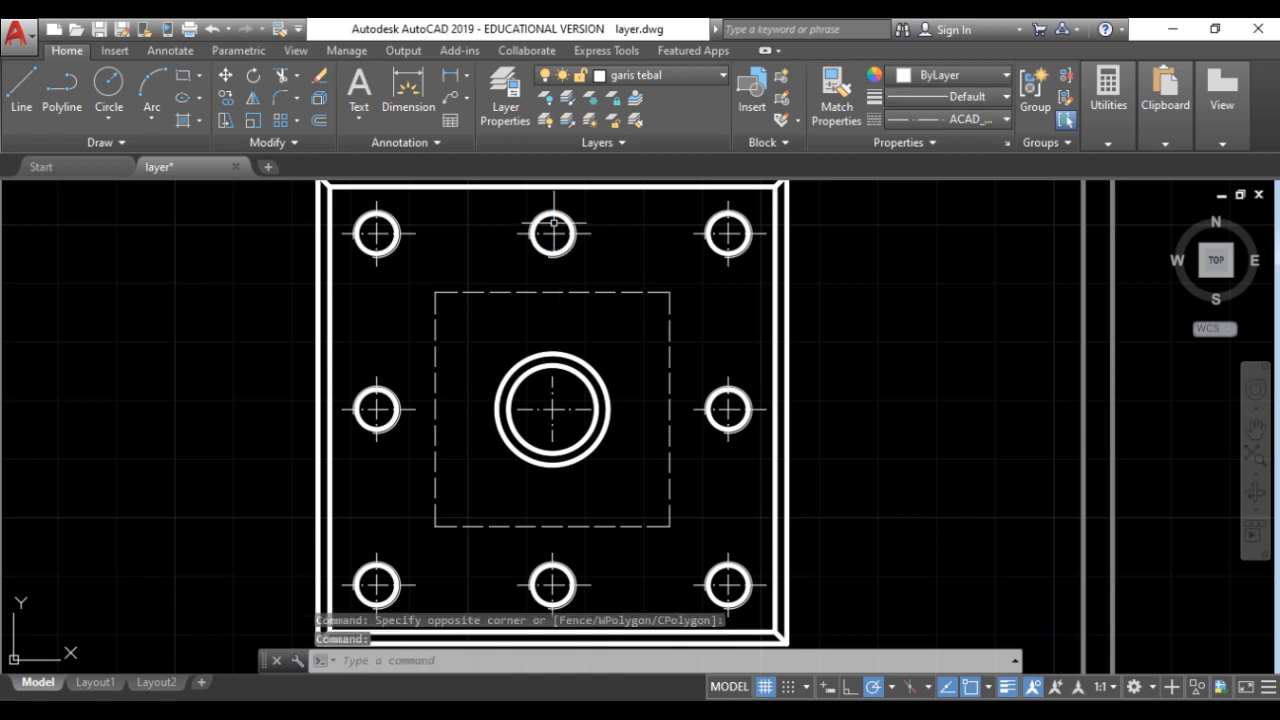
pyautogui.press('Delete')
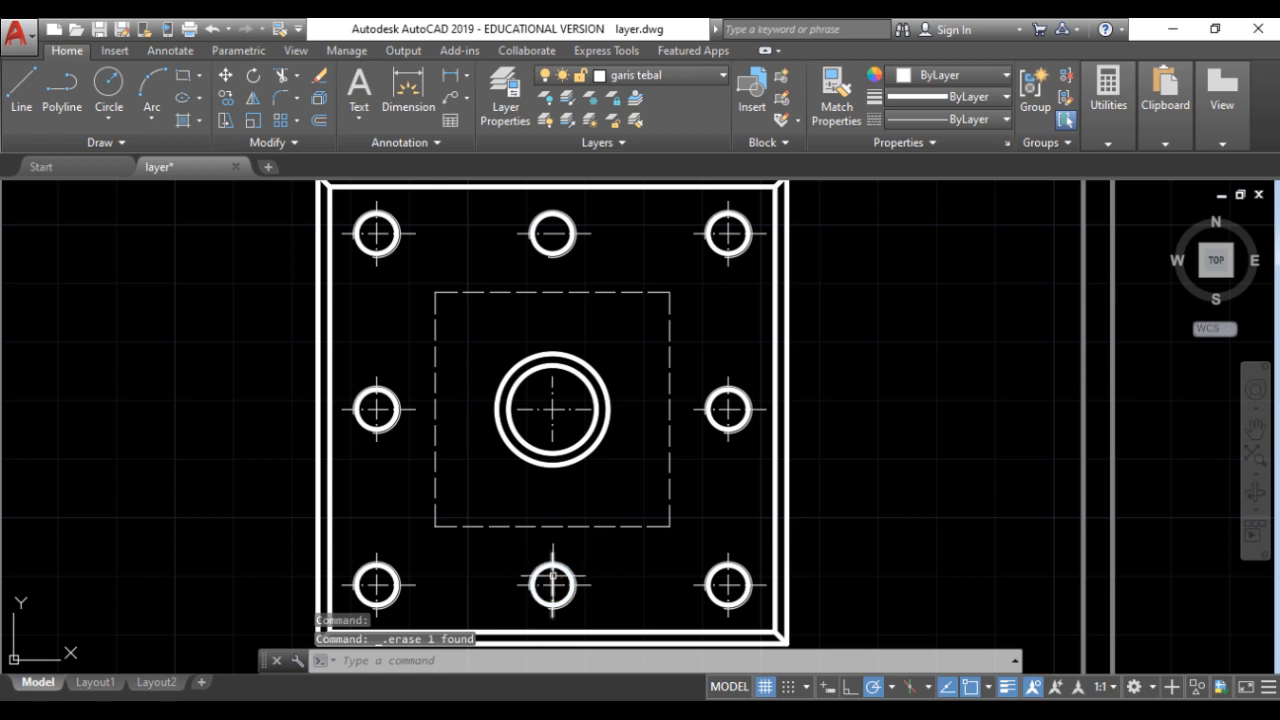
# Erase the short horizontal centre lines of the right-middle and left-middle threaded holes.
pyautogui.click(700, 408)
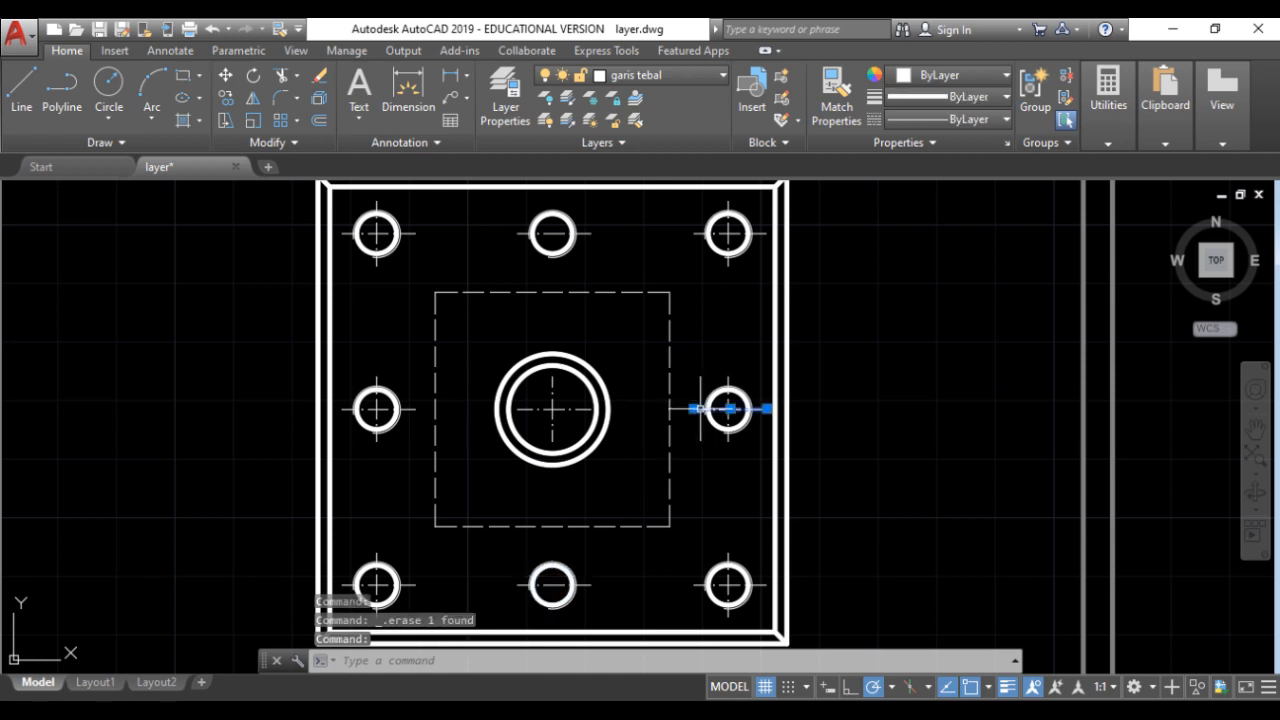
pyautogui.press('Delete')
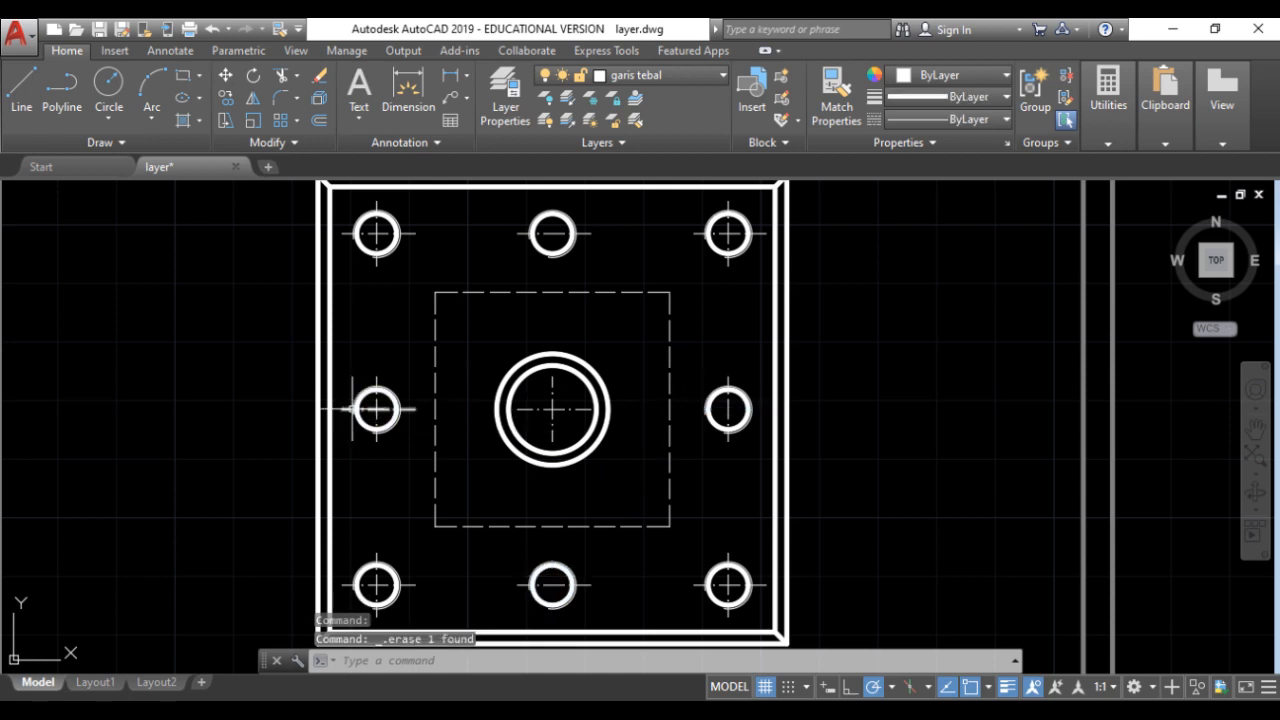
pyautogui.click(349, 408)
pyautogui.press('Delete')
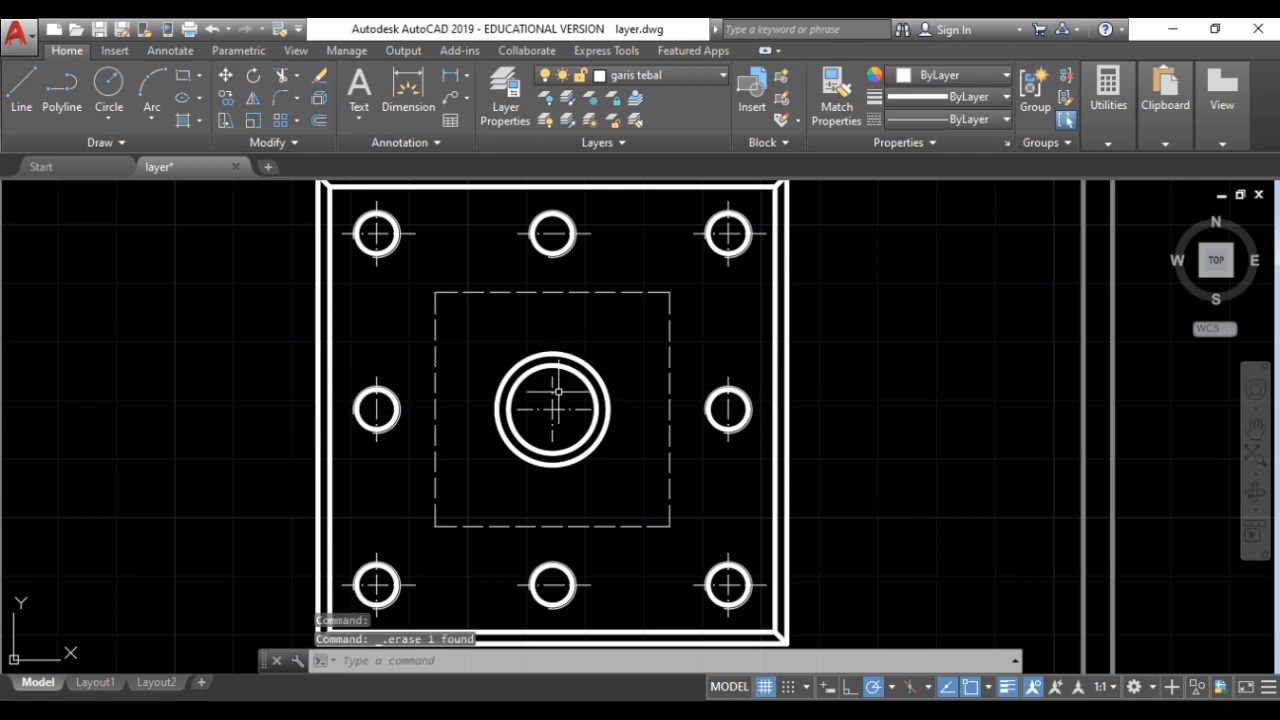
# Stretch the central hole's vertical centre line at both ends past the square's upper and lower outer edges.
pyautogui.click(554, 389)
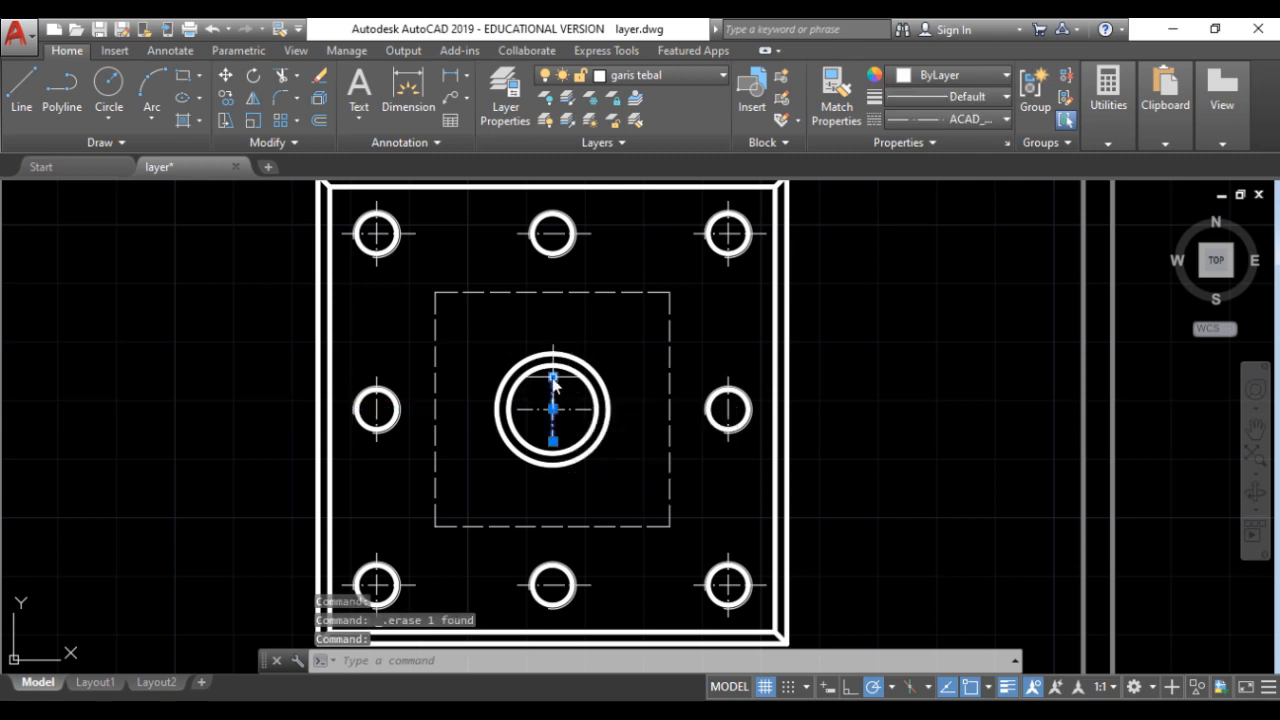
pyautogui.click(553, 377)
pyautogui.scroll(-5, 560, 215)
pyautogui.scroll(5, 560, 215)
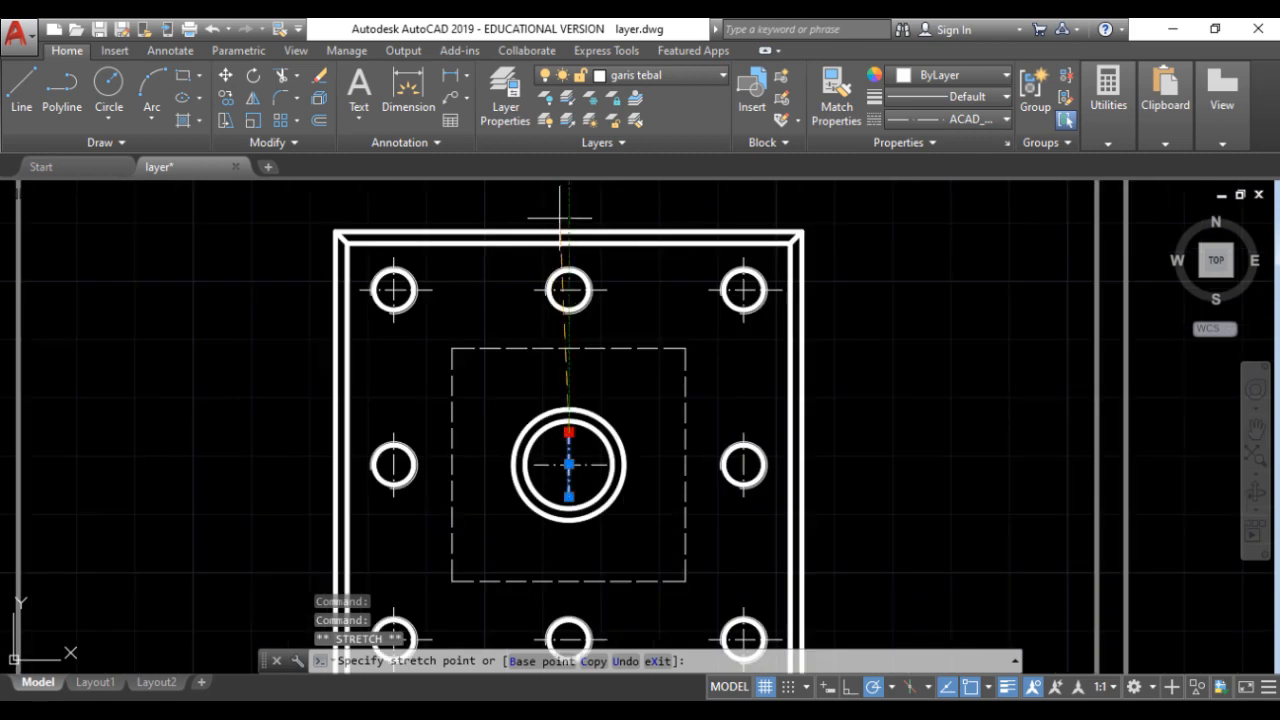
pyautogui.click(568, 217)
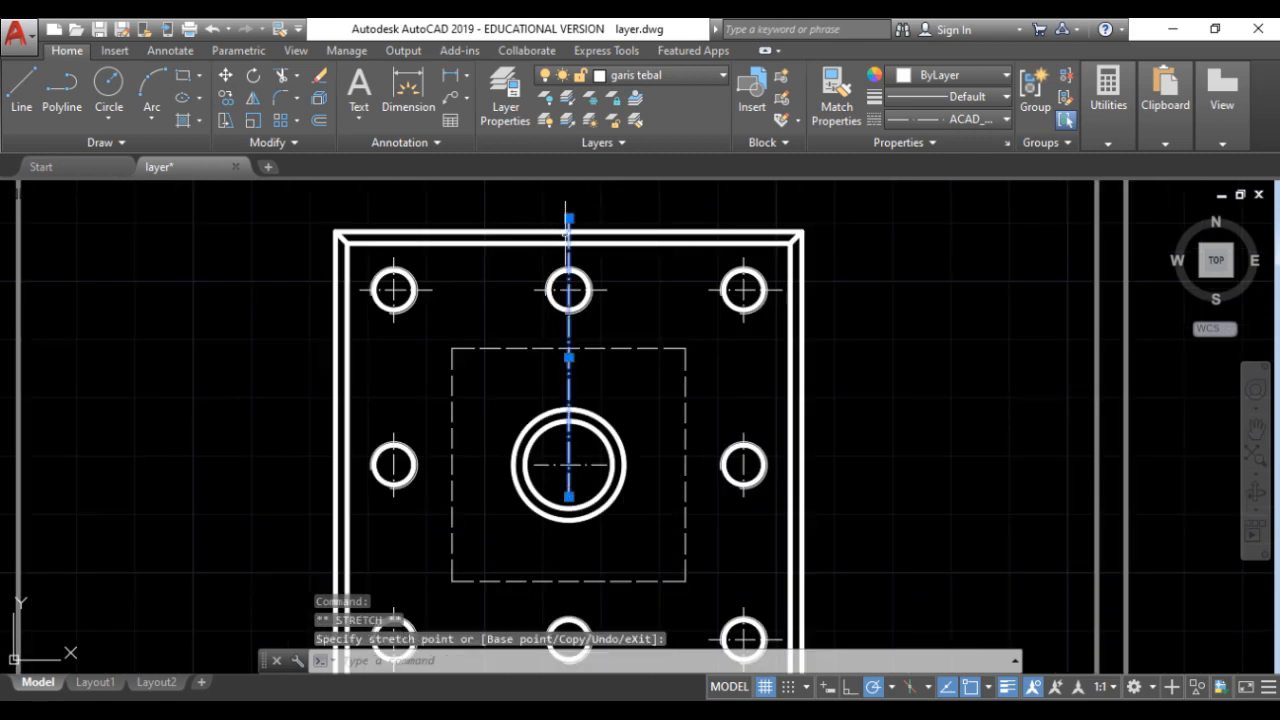
pyautogui.scroll(-2, 593, 397)
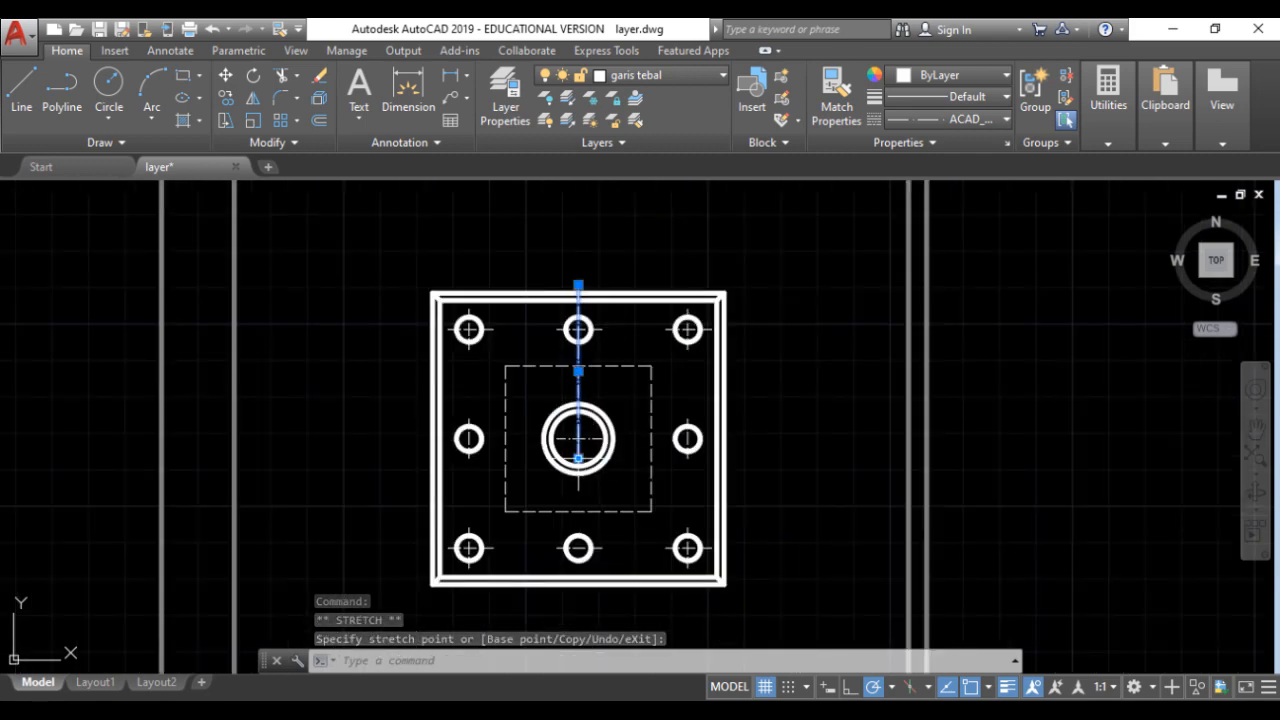
pyautogui.click(578, 458)
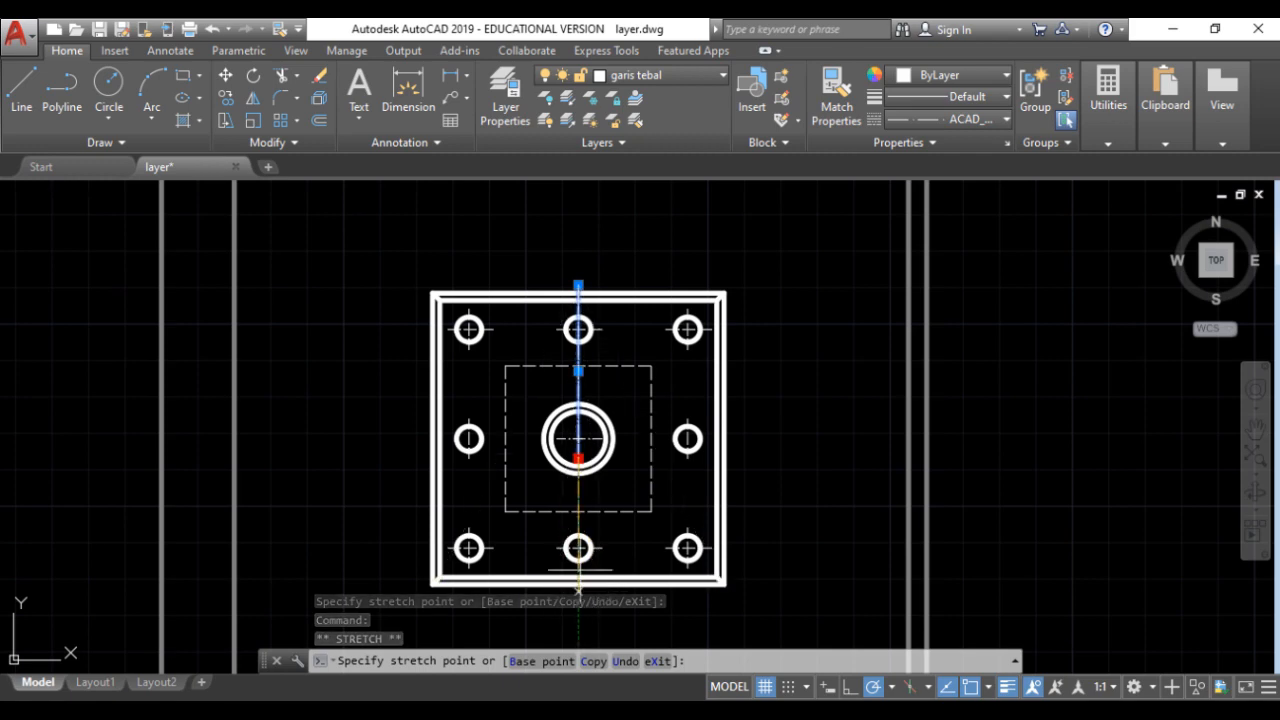
pyautogui.moveTo(583, 486); pyautogui.dragTo(596, 385, button='middle')
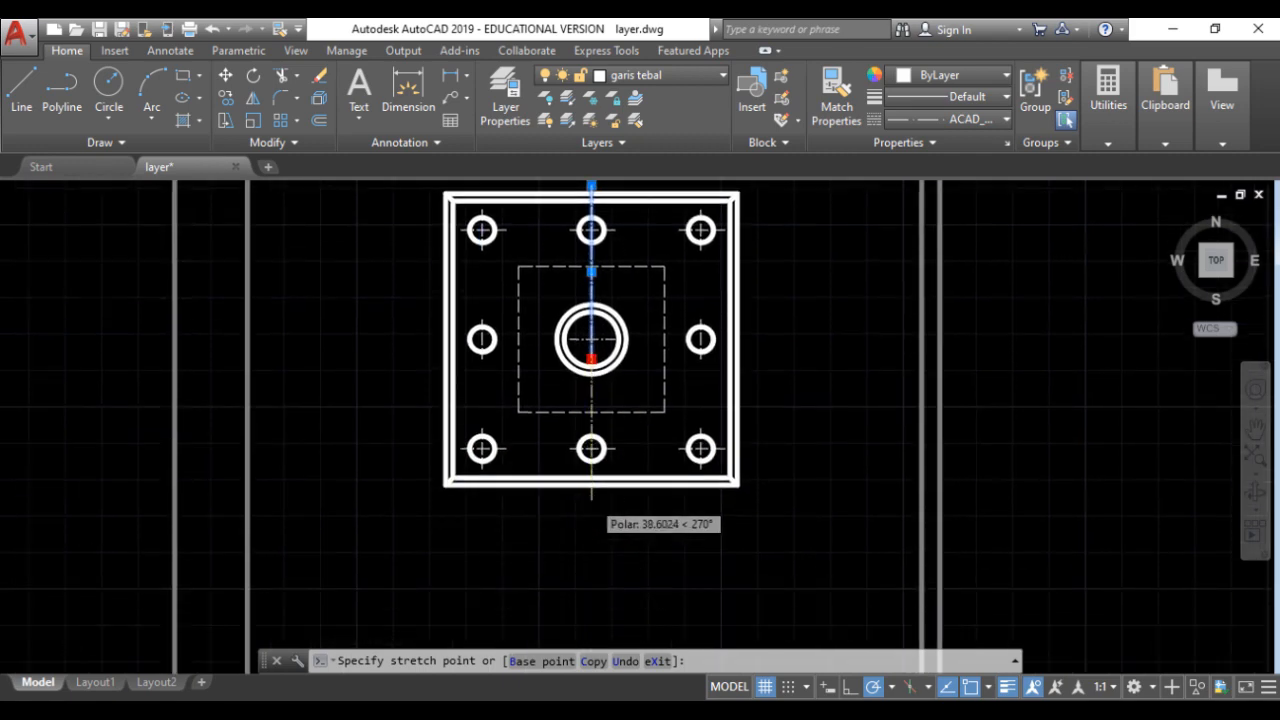
pyautogui.scroll(2, 587, 495)
pyautogui.click(590, 520)
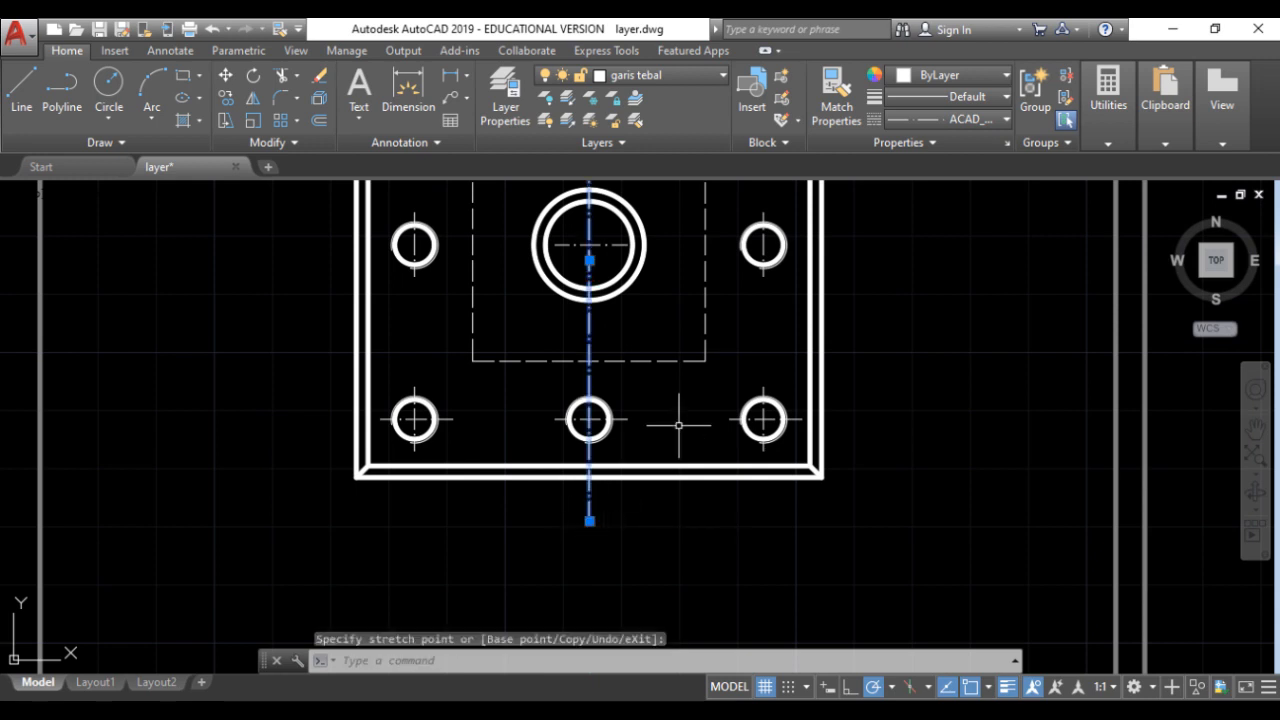
pyautogui.press('Escape')
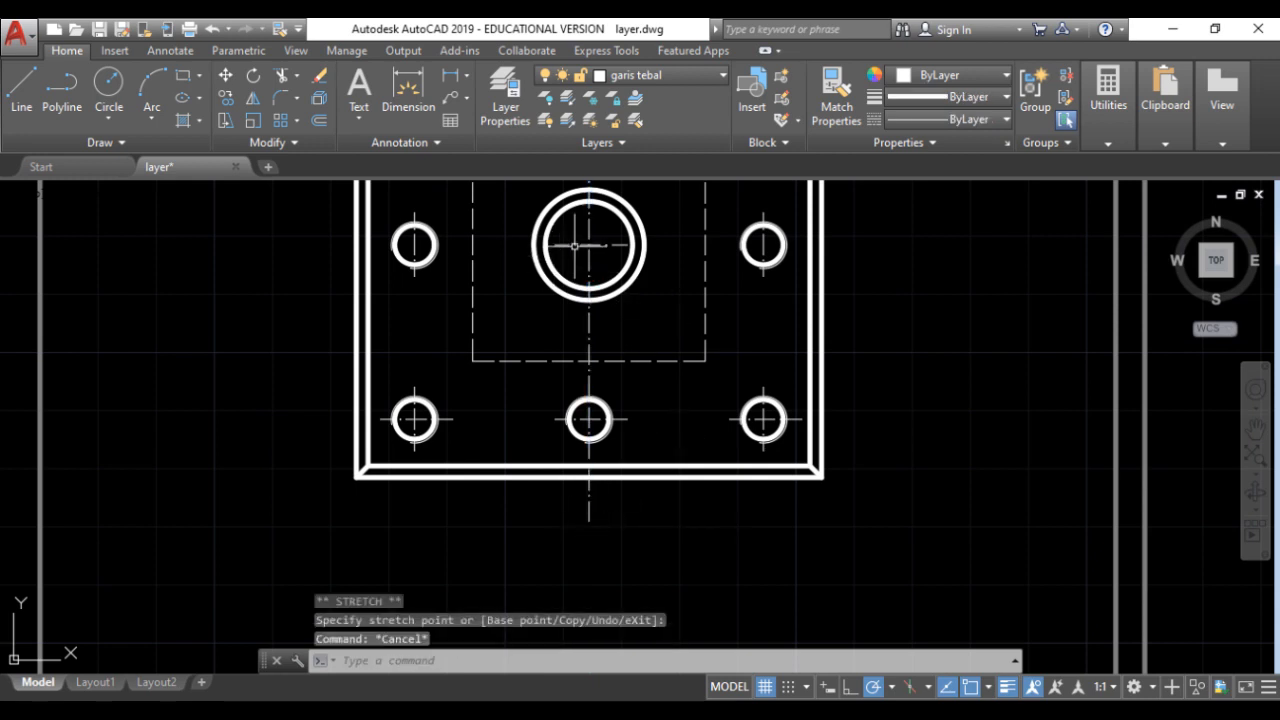
# Stretch the central hole's horizontal centre line at both ends past the square's left and right outer edges.
pyautogui.click(574, 244)
pyautogui.click(553, 244)
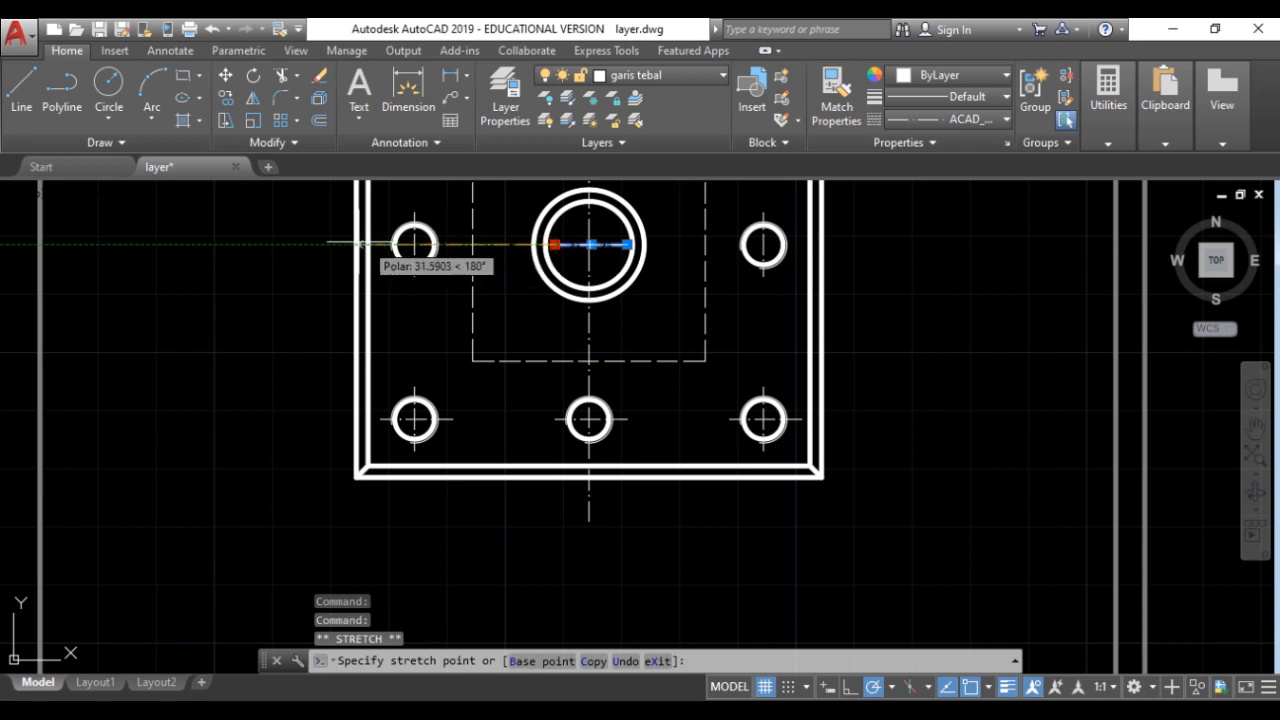
pyautogui.click(329, 243)
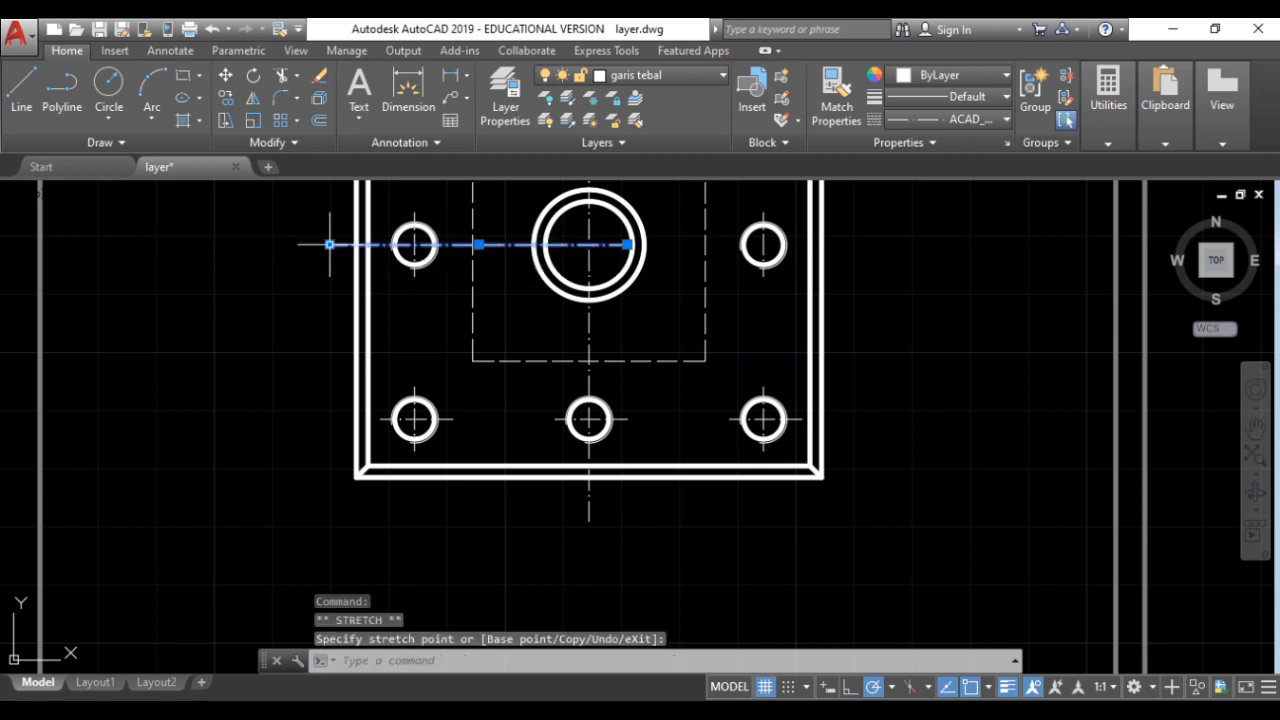
pyautogui.click(626, 244)
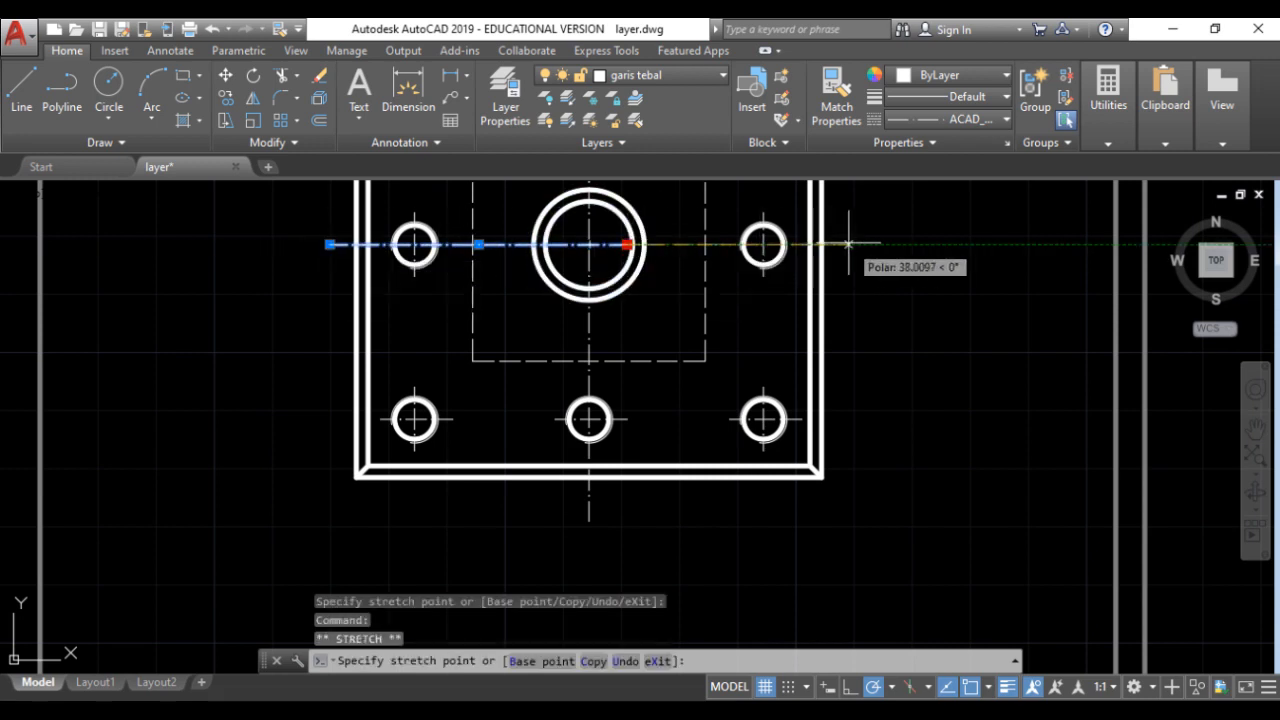
pyautogui.click(867, 244)
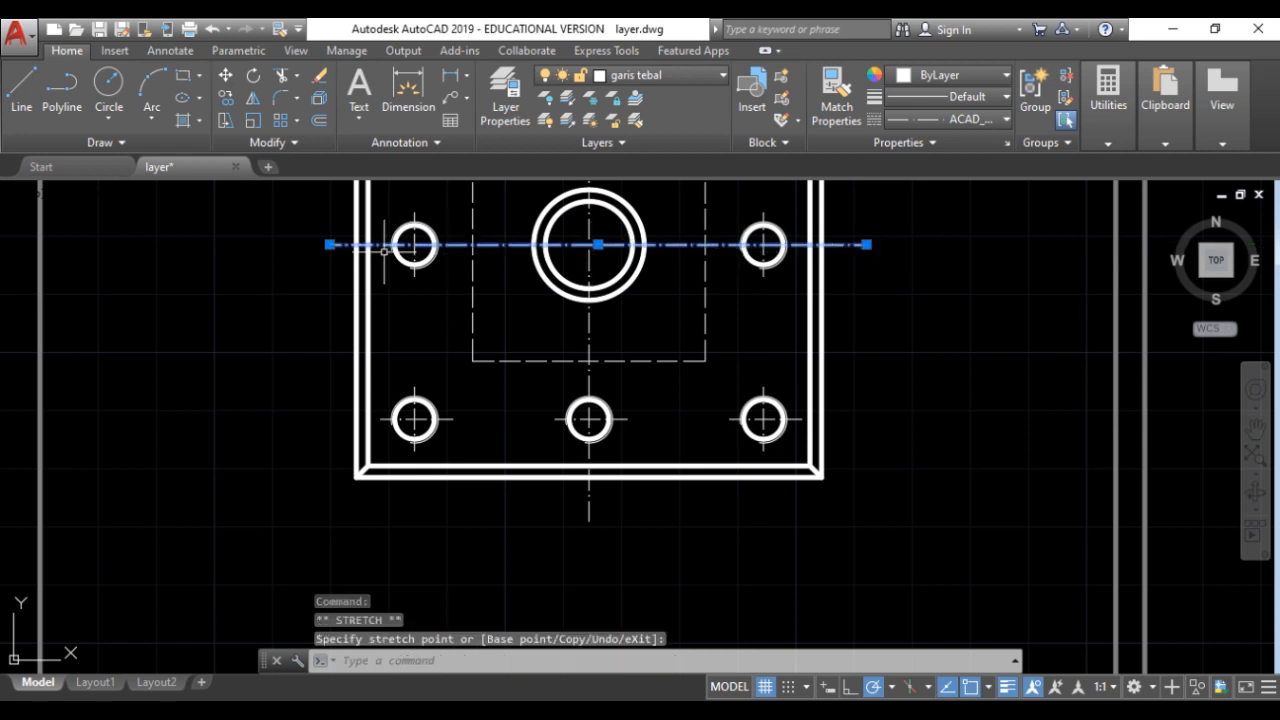
# Extend each end of the long horizontal centre line outward by about 3.5 more.
pyautogui.click(329, 244)
pyautogui.click(305, 244)
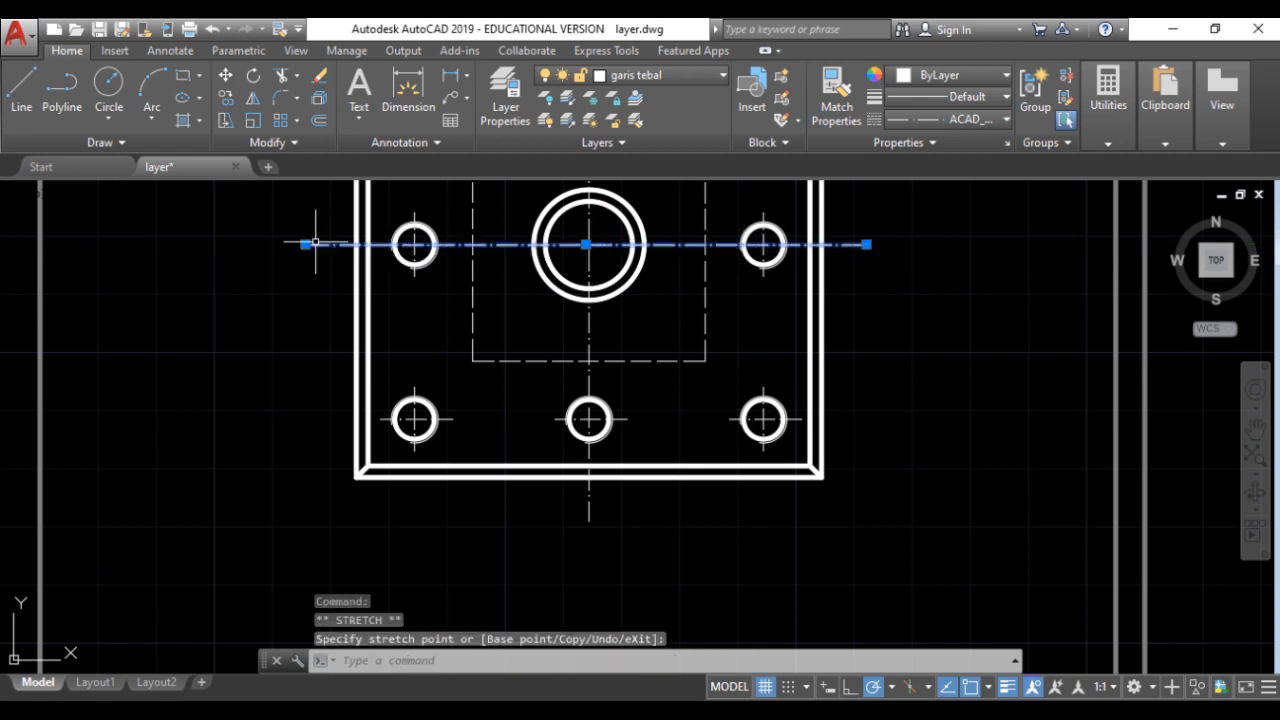
pyautogui.click(866, 244)
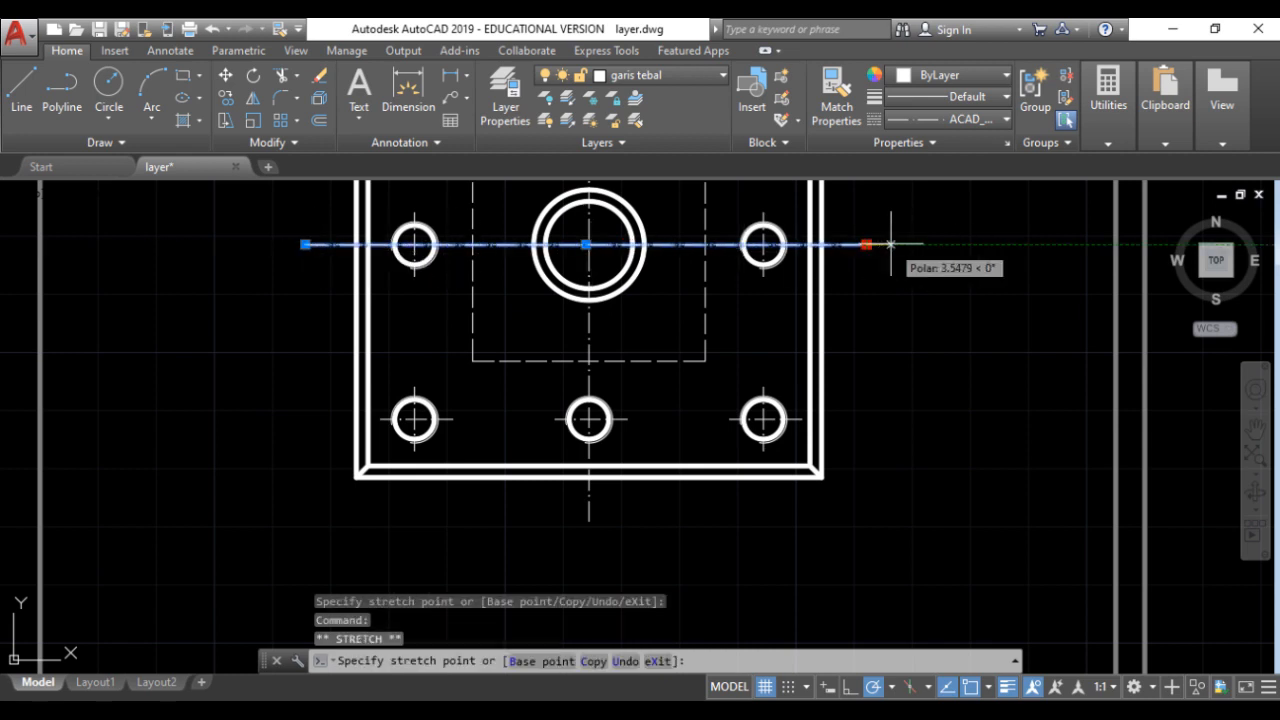
pyautogui.click(890, 244)
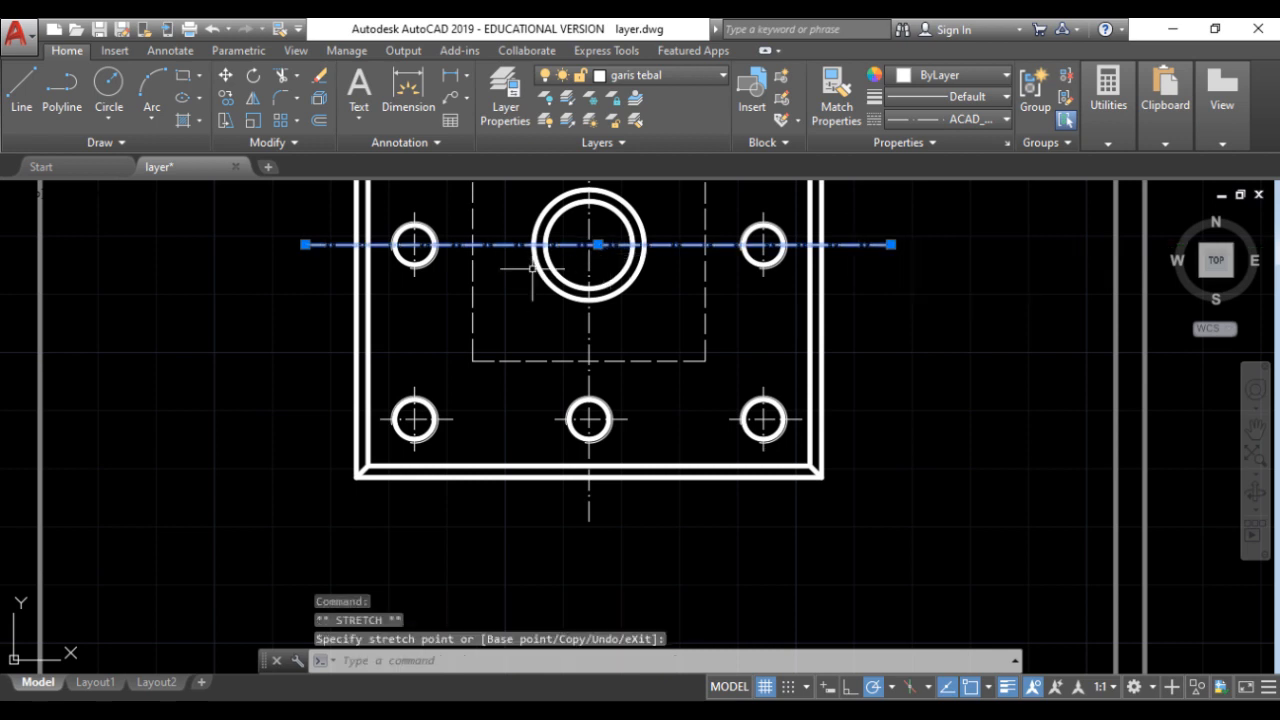
pyautogui.press('Escape')
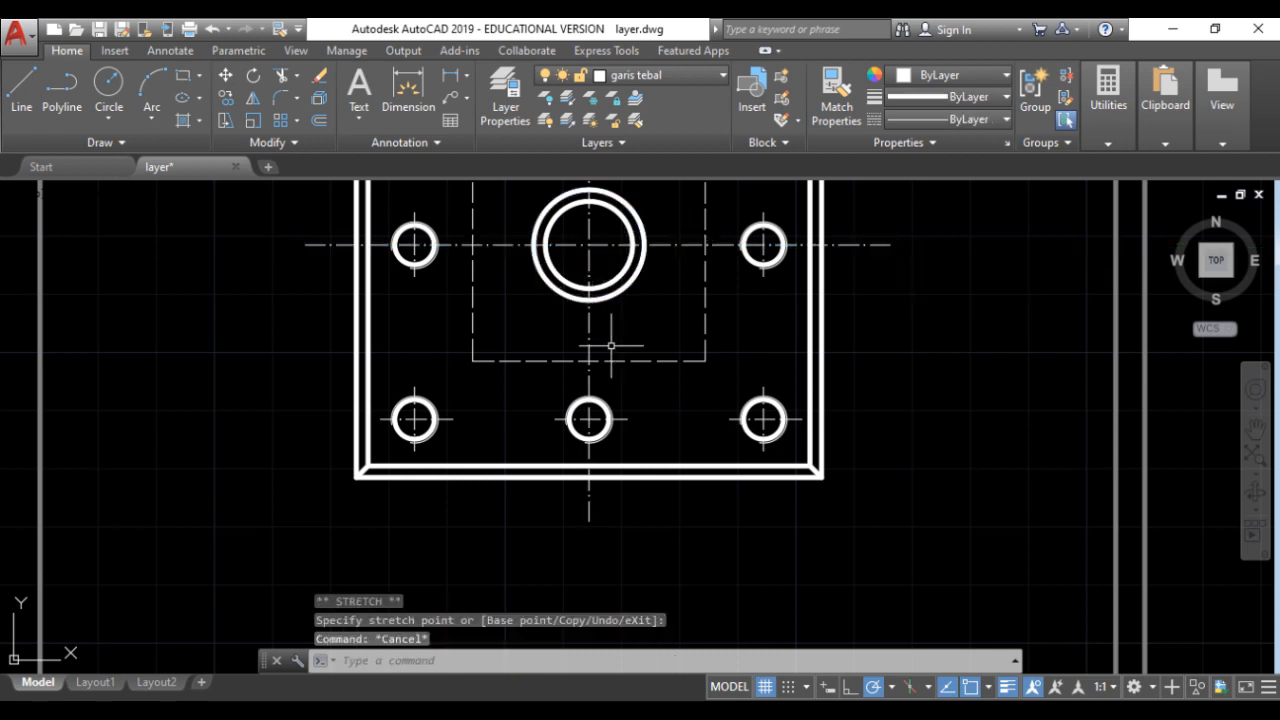
# Move the two long centre lines through the central hole to the garis sumbu layer.
pyautogui.click(684, 244)
pyautogui.click(589, 327)
pyautogui.click(633, 207)
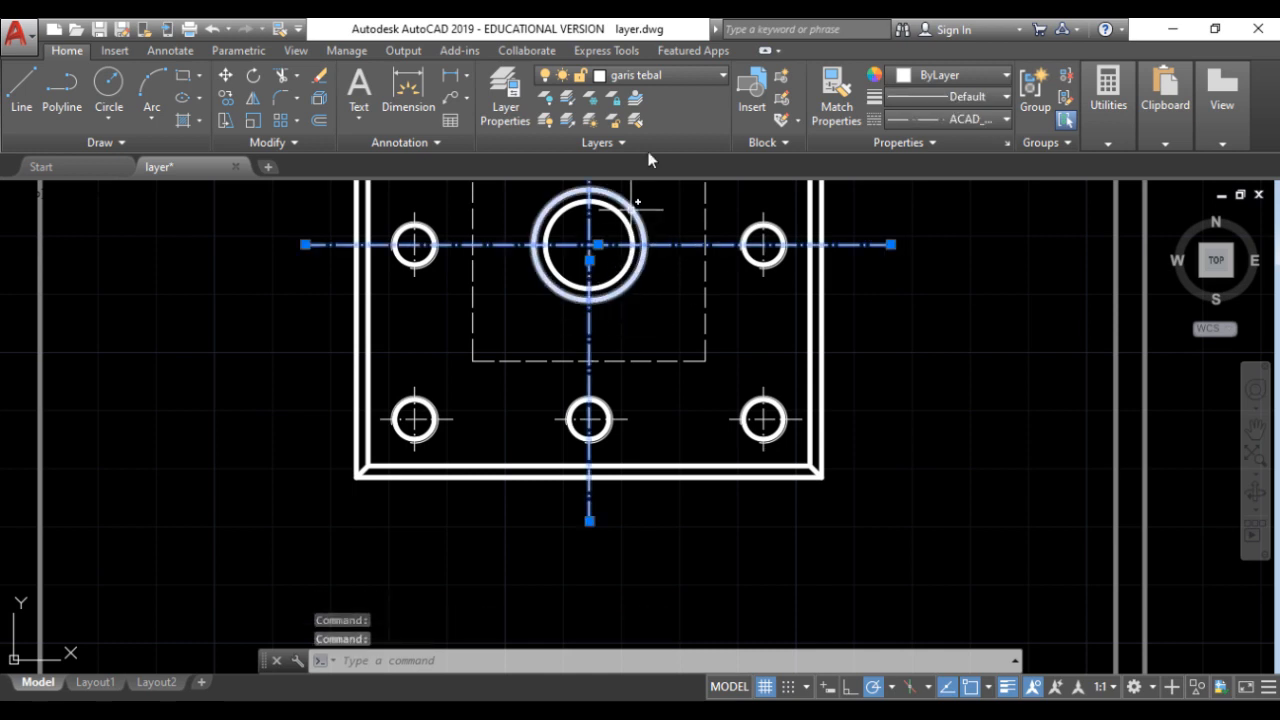
pyautogui.click(714, 75)
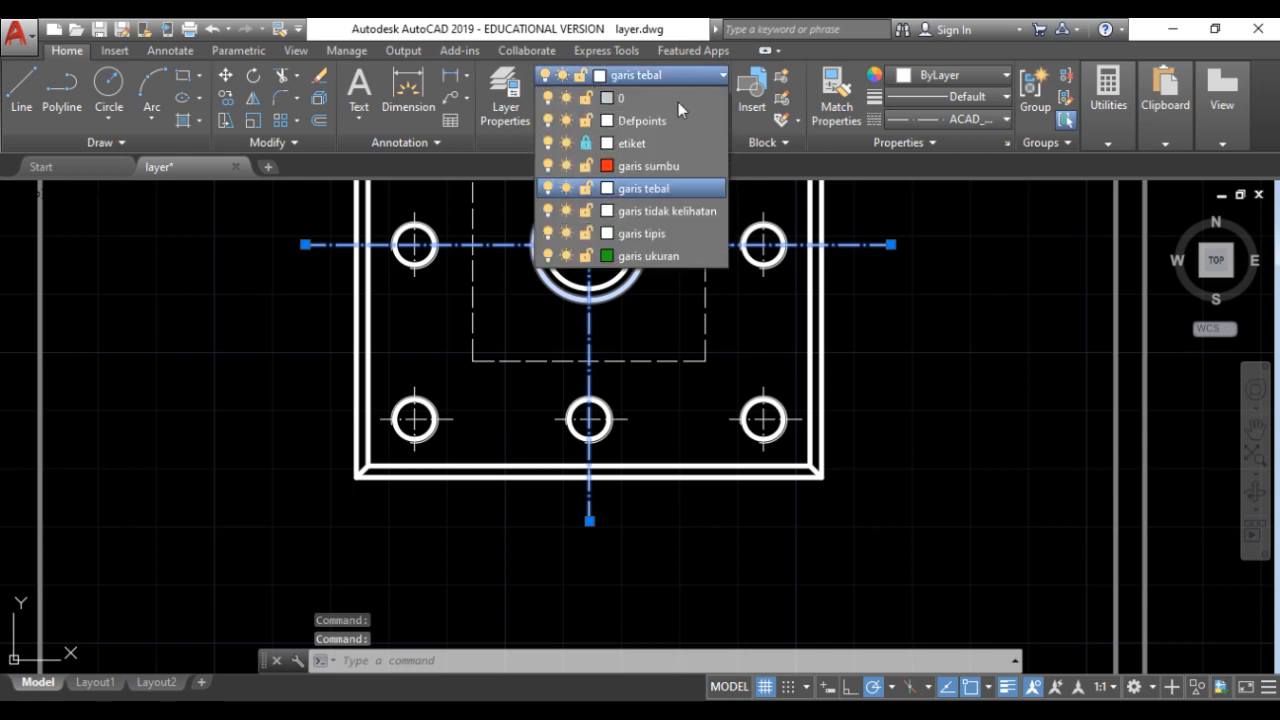
pyautogui.click(659, 166)
pyautogui.scroll(-4, 745, 366)
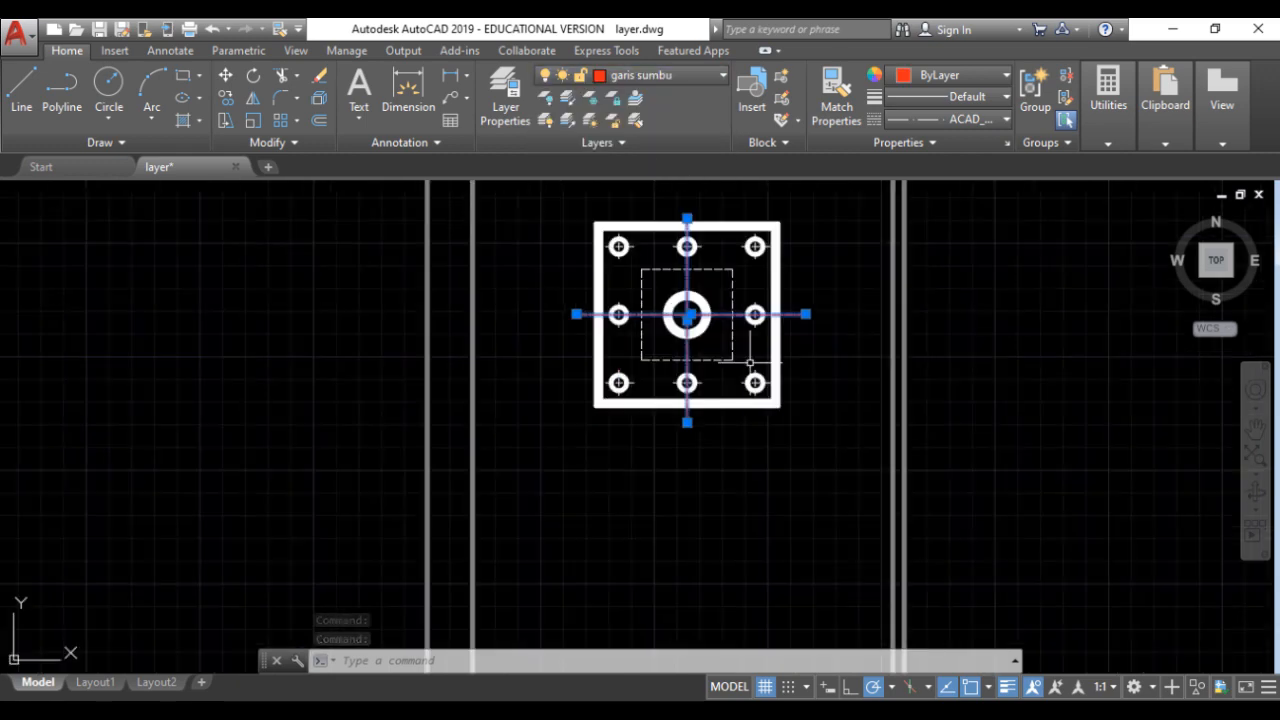
pyautogui.scroll(2, 794, 241)
pyautogui.press('Escape')
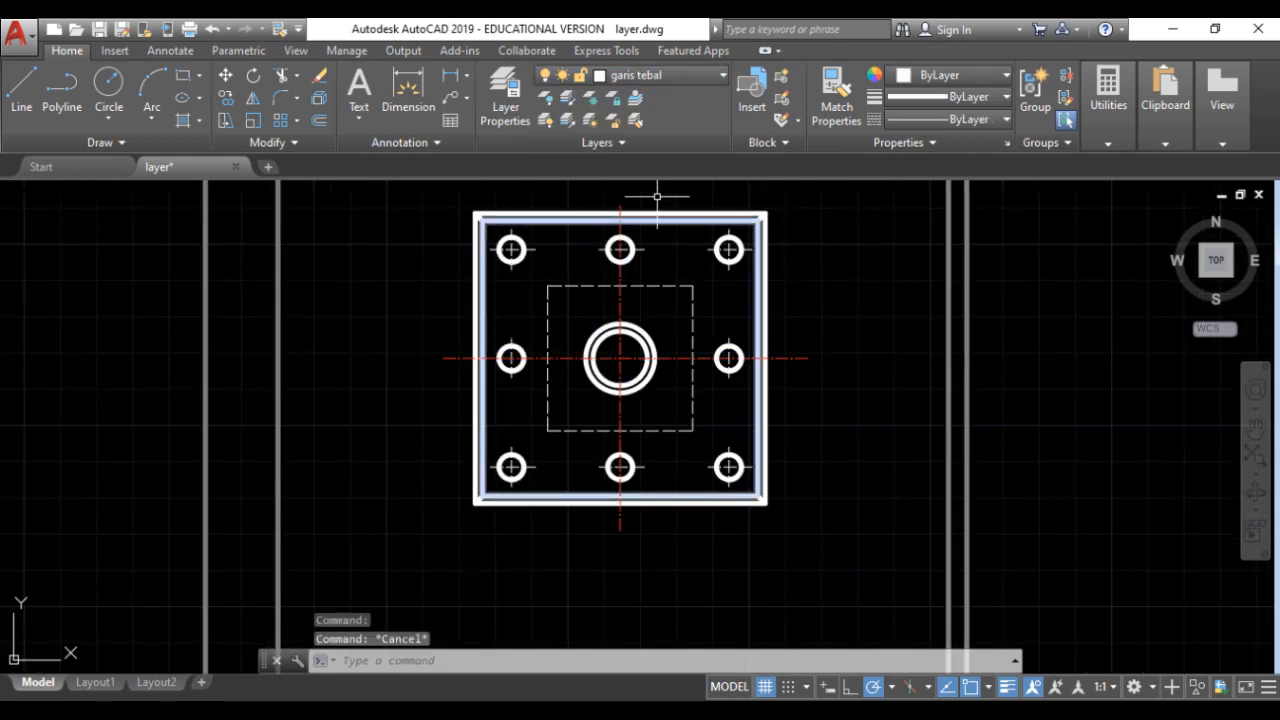
pyautogui.scroll(1, 660, 200)
pyautogui.scroll(-1, 660, 205)
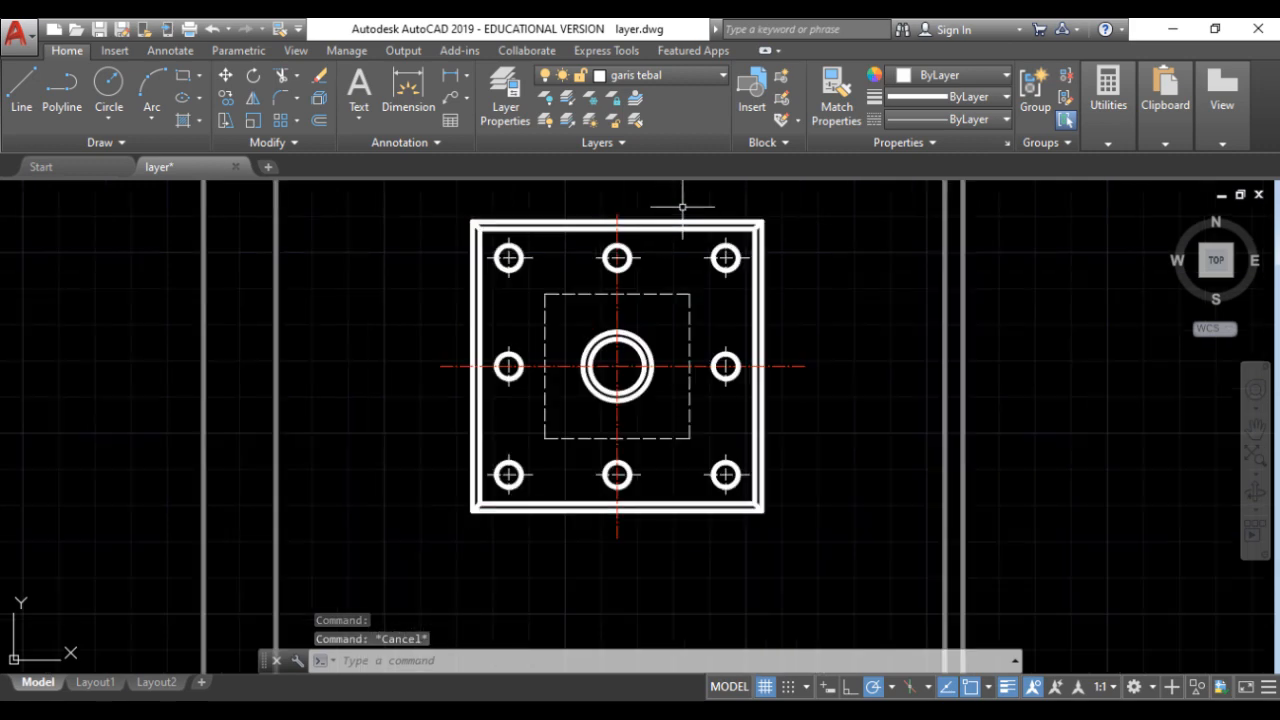
pyautogui.scroll(1, 702, 386)
pyautogui.scroll(-1, 877, 425)
# Switch to TOOLPOST.jpg, examine the height and width dimensions on the sectioned tool post, and return to the AutoCAD drawing.
pyautogui.hotkey('alt', 'Tab')
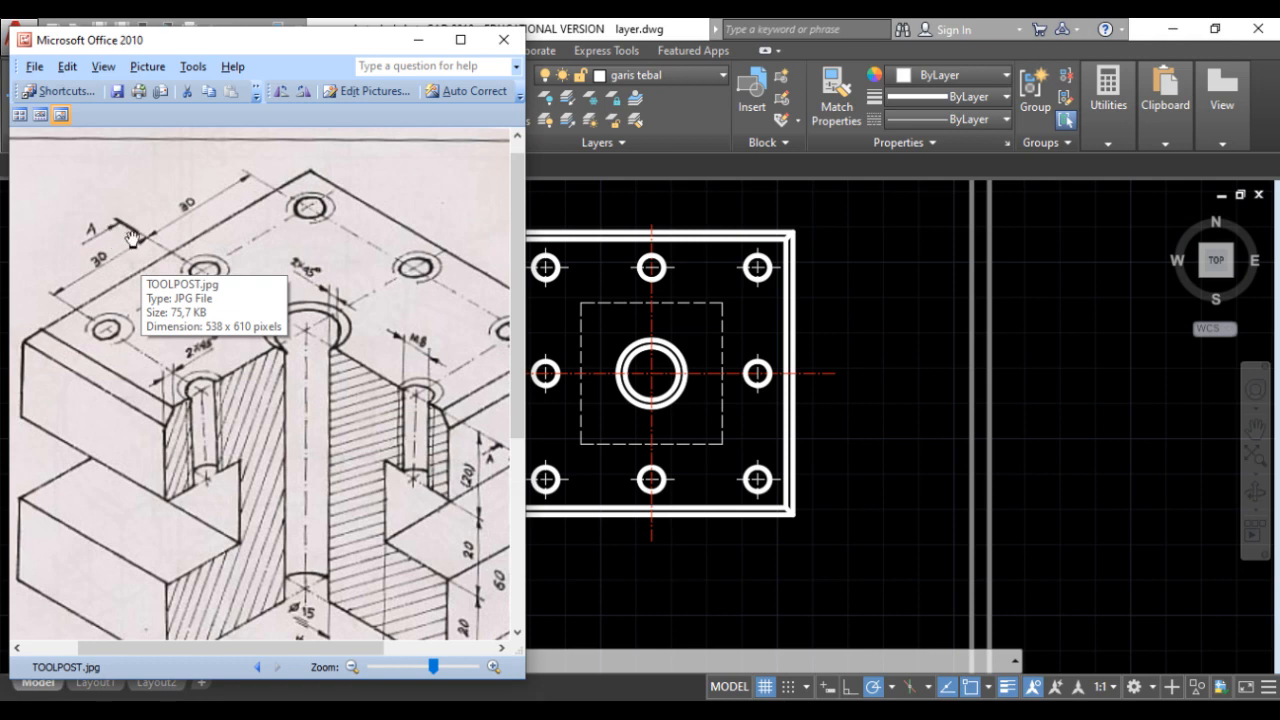
pyautogui.moveTo(290, 422); pyautogui.dragTo(53, 268)
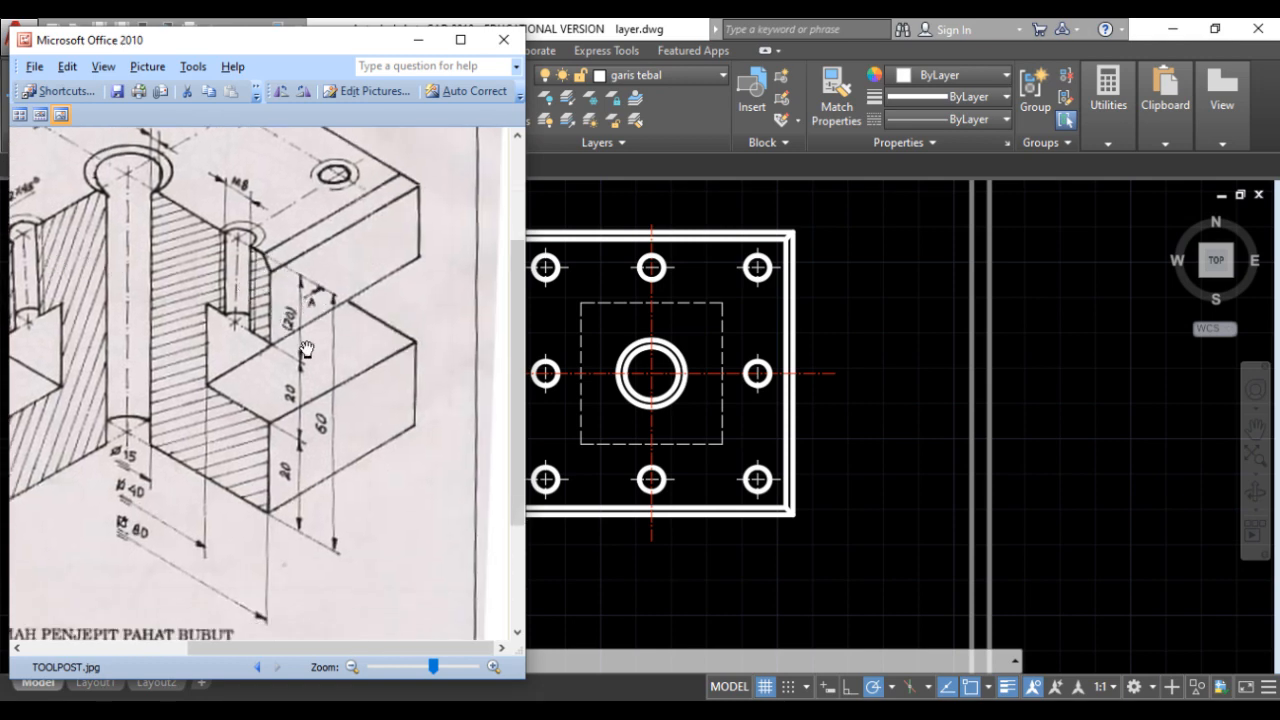
pyautogui.scroll(-1, 306, 349)
pyautogui.click(881, 347)
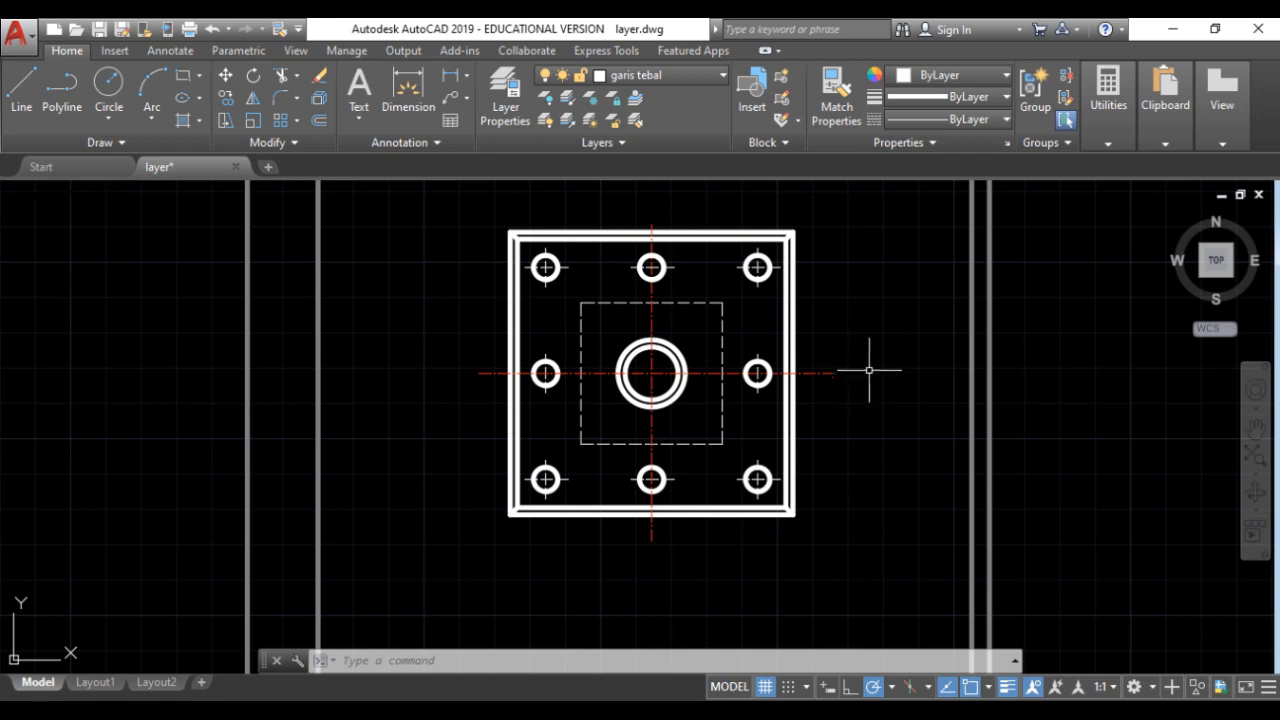
# Add a vertical linear dimension about 9.9 long, starting at the right end of the horizontal centre line and running downward.
pyautogui.scroll(4, 870, 362)
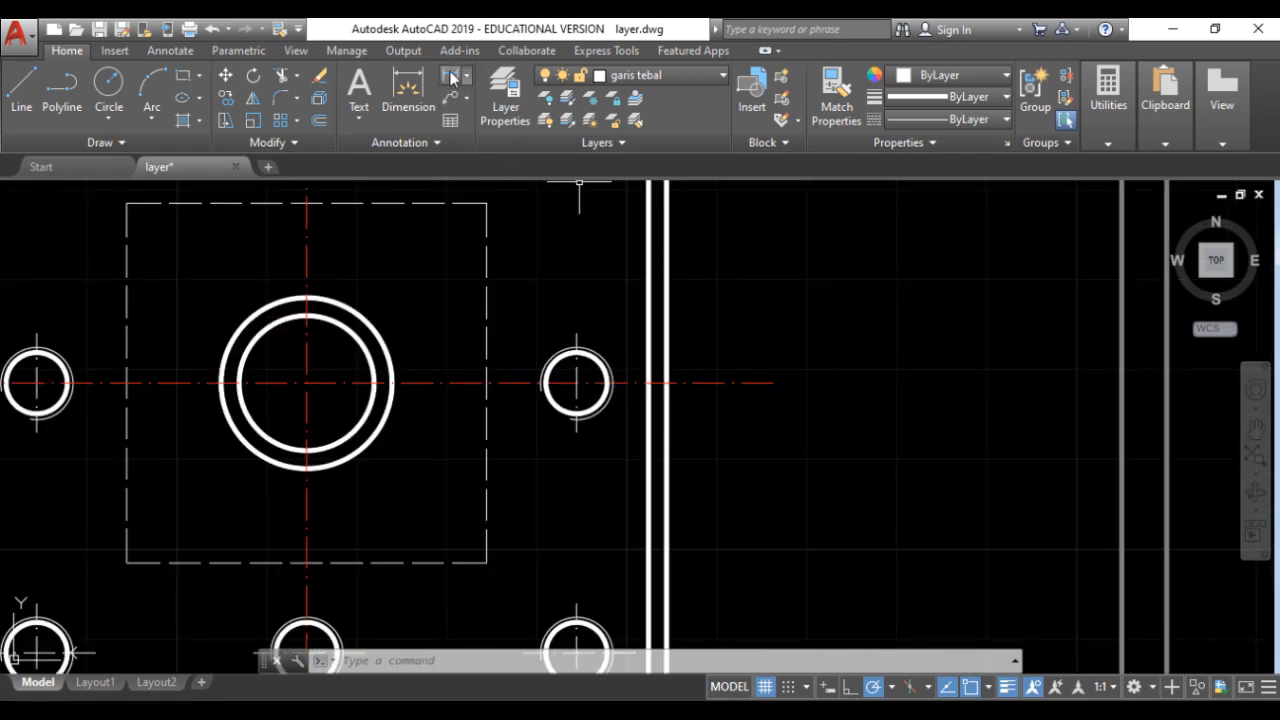
pyautogui.click(451, 81)
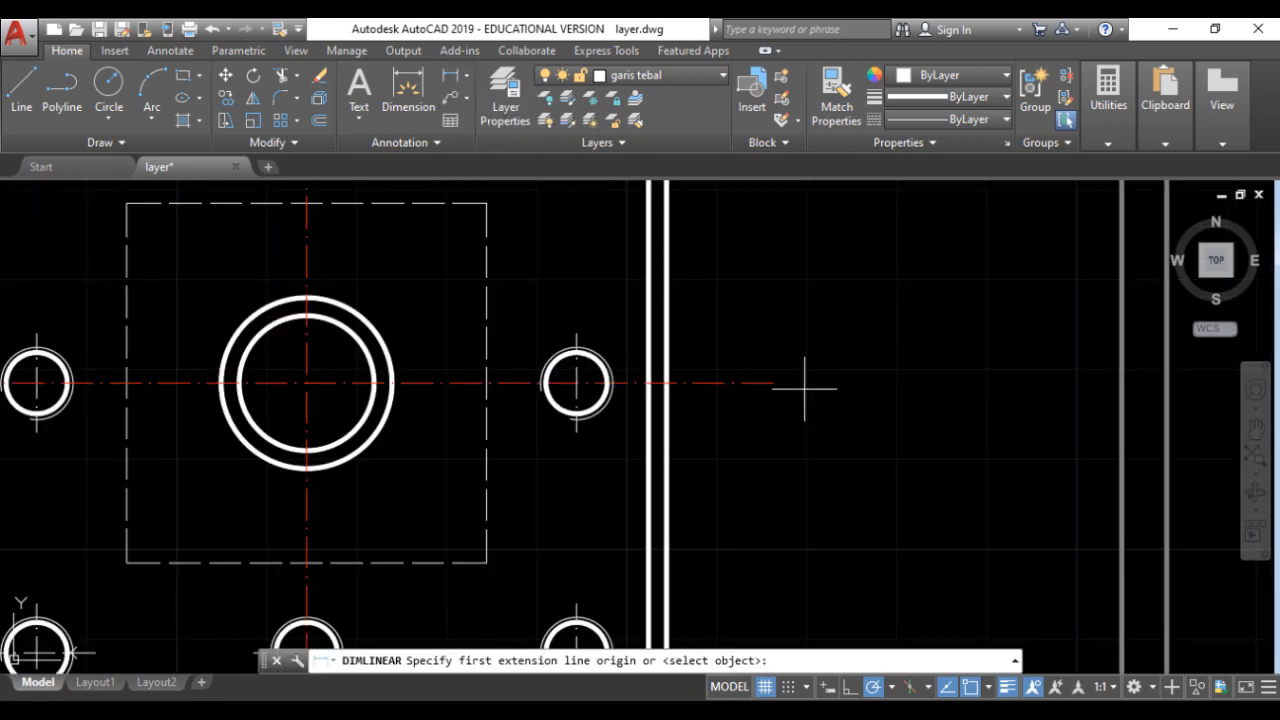
pyautogui.click(773, 381)
pyautogui.click(776, 469)
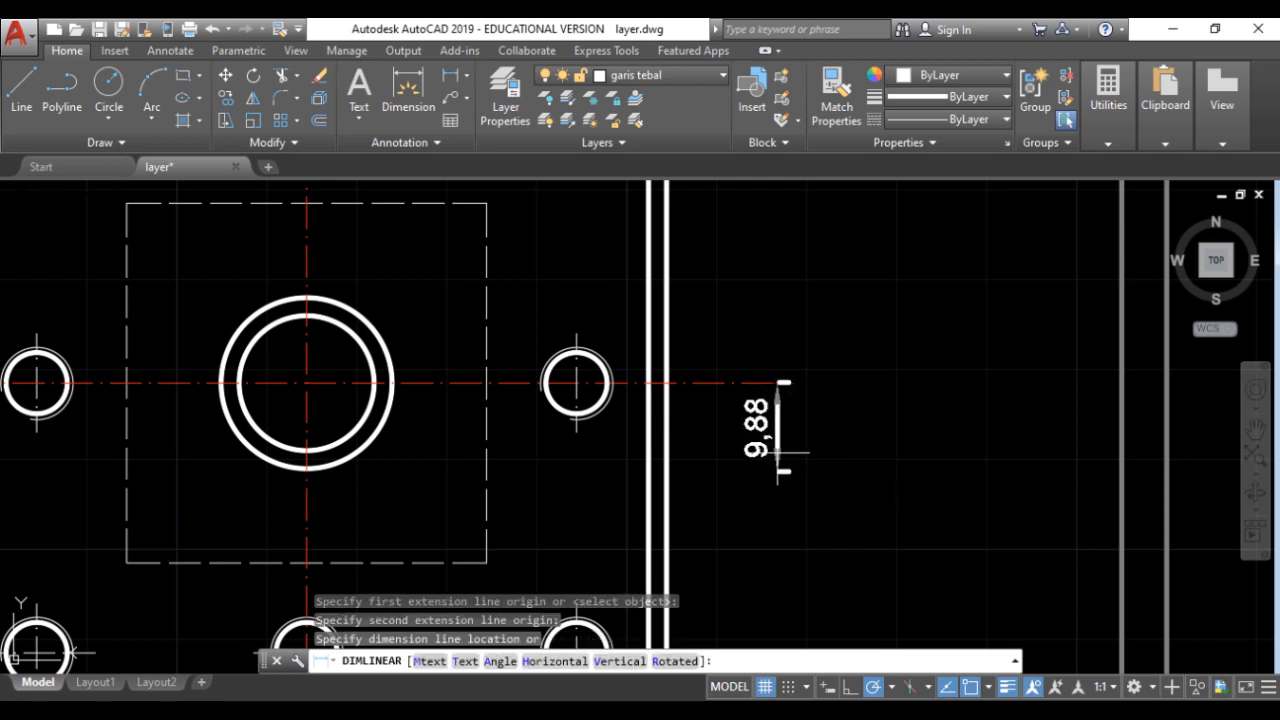
pyautogui.click(757, 464)
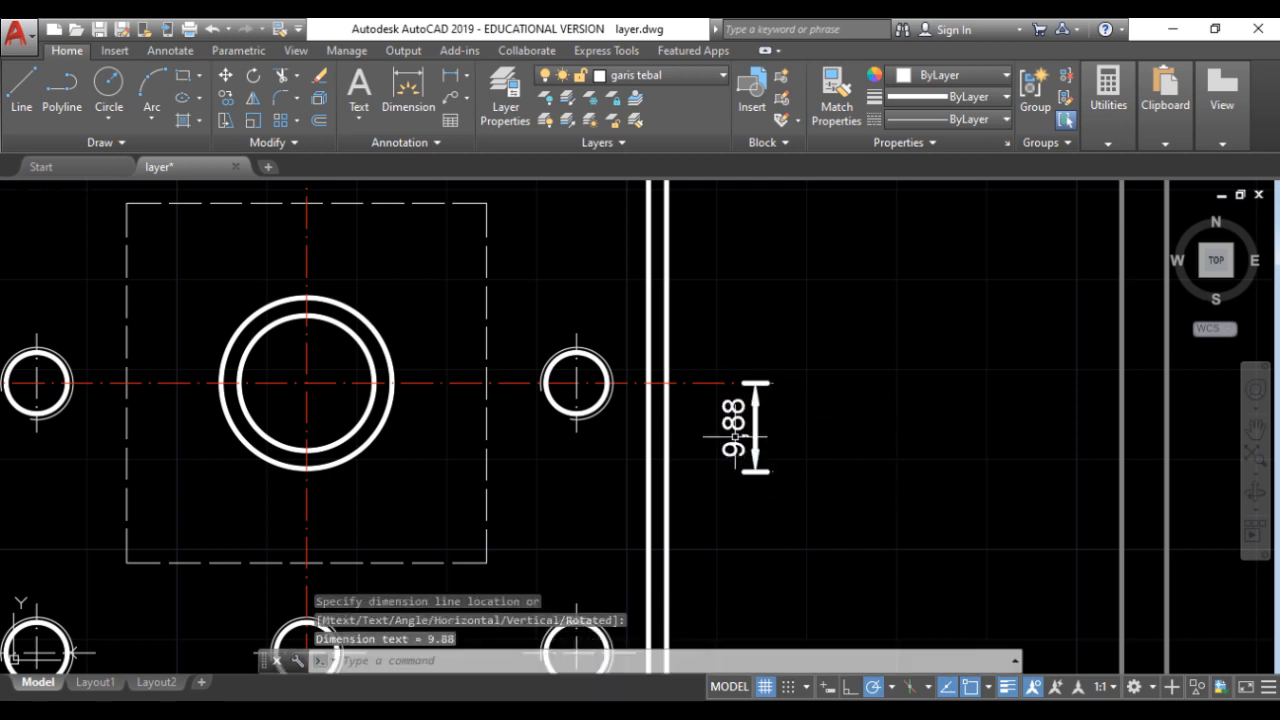
# Explode the small vertical dimension beside the horizontal centre line's right end and erase its text.
pyautogui.click(737, 429)
pyautogui.click(736, 429)
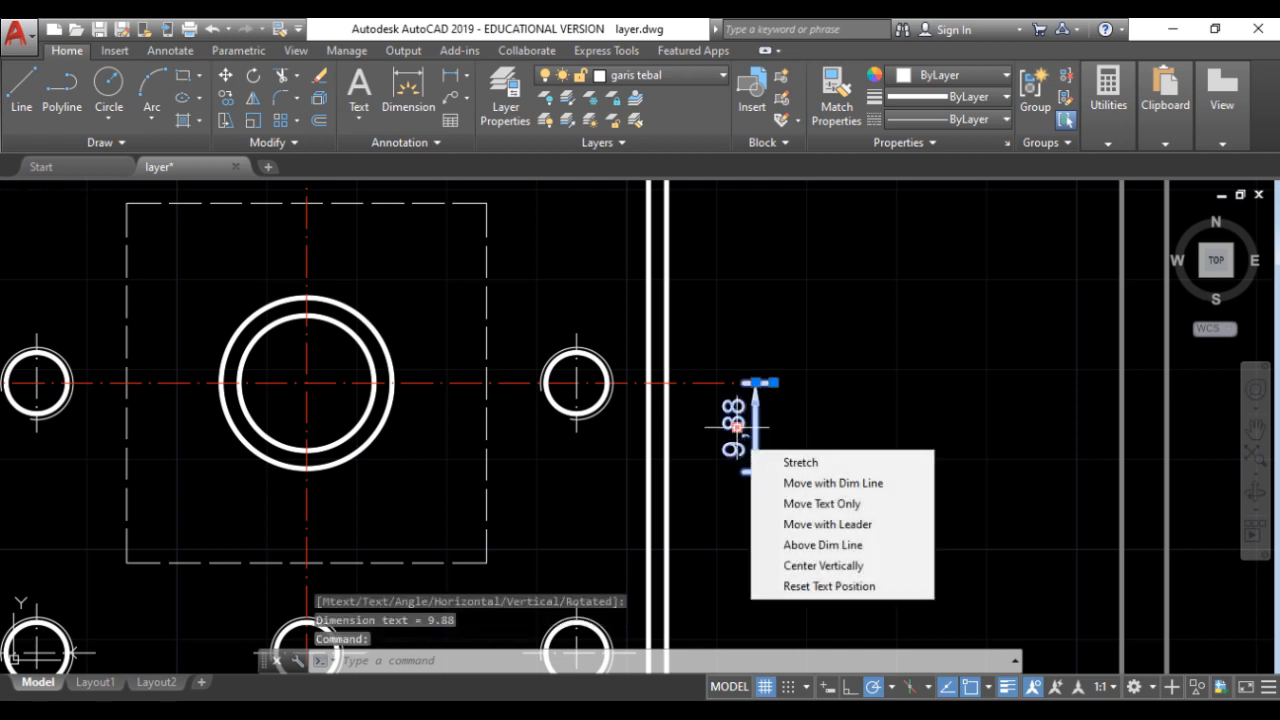
pyautogui.click(320, 98)
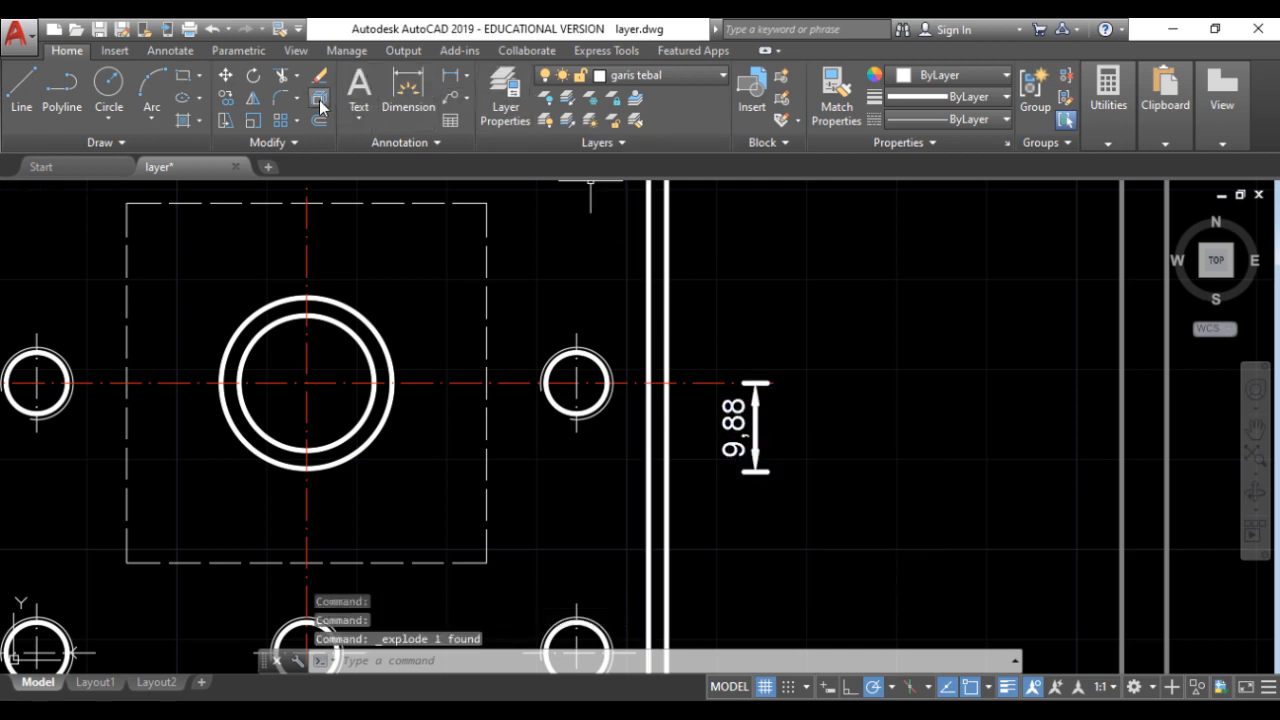
pyautogui.click(737, 425)
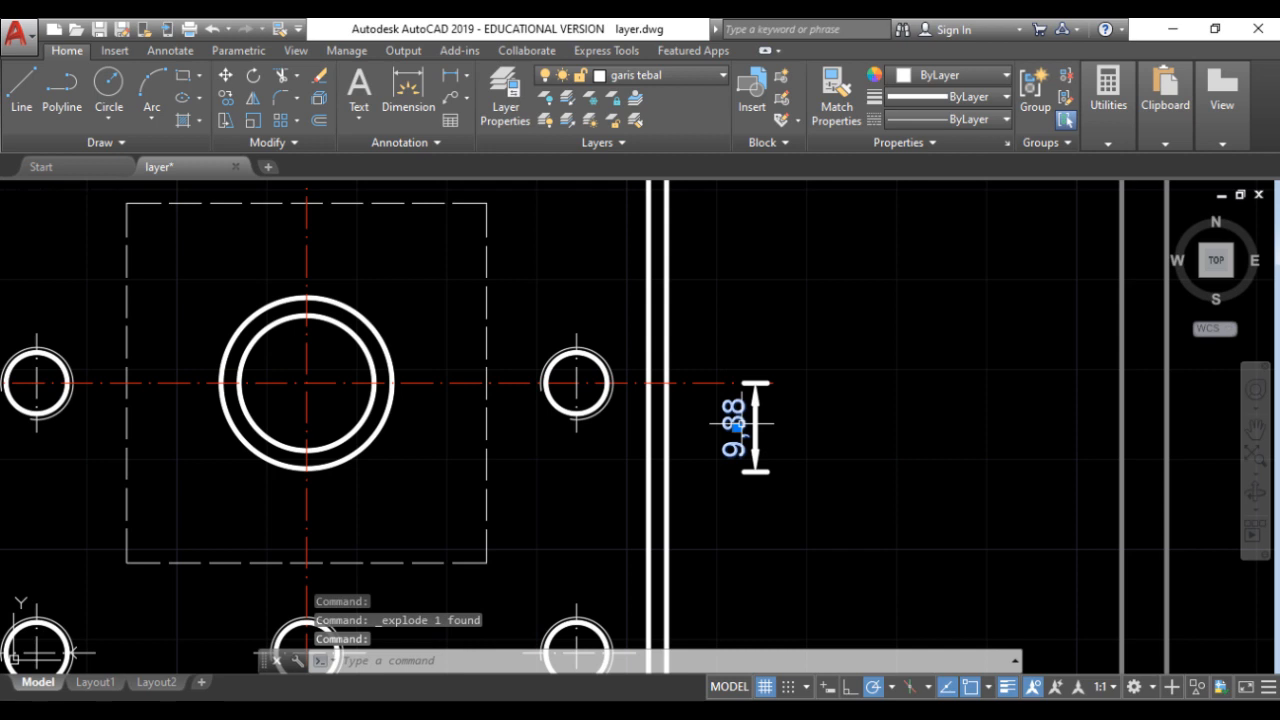
pyautogui.press('Delete')
# Erase the exploded dimension's lower arrow and lower extension line, keeping the upward arrow at the centre line.
pyautogui.click(729, 438)
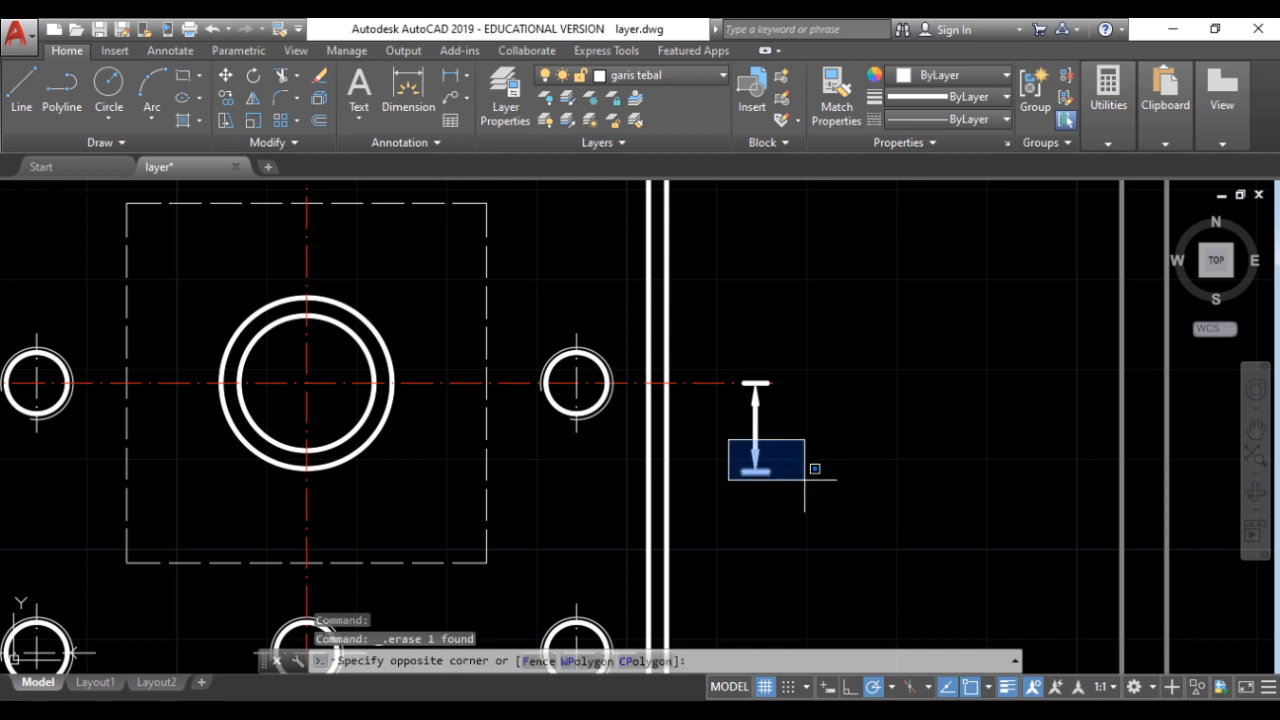
pyautogui.click(806, 485)
pyautogui.press('Delete')
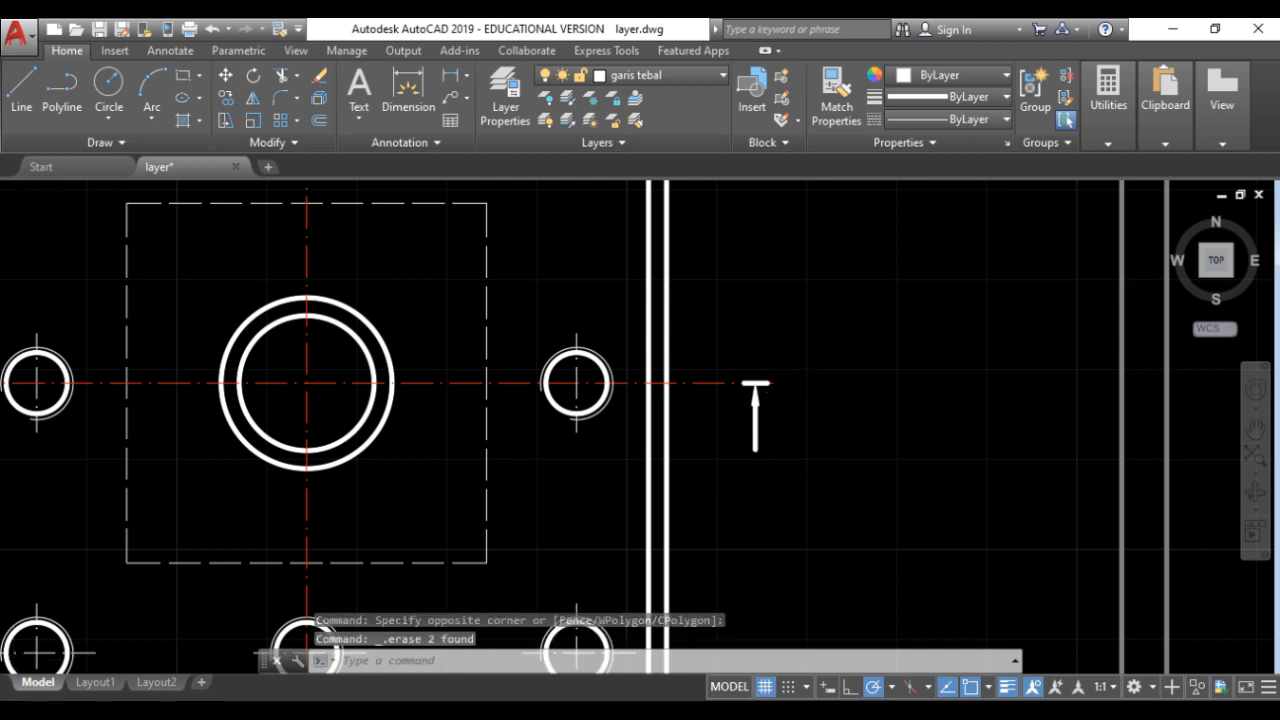
pyautogui.scroll(6, 749, 366)
pyautogui.scroll(-4, 714, 343)
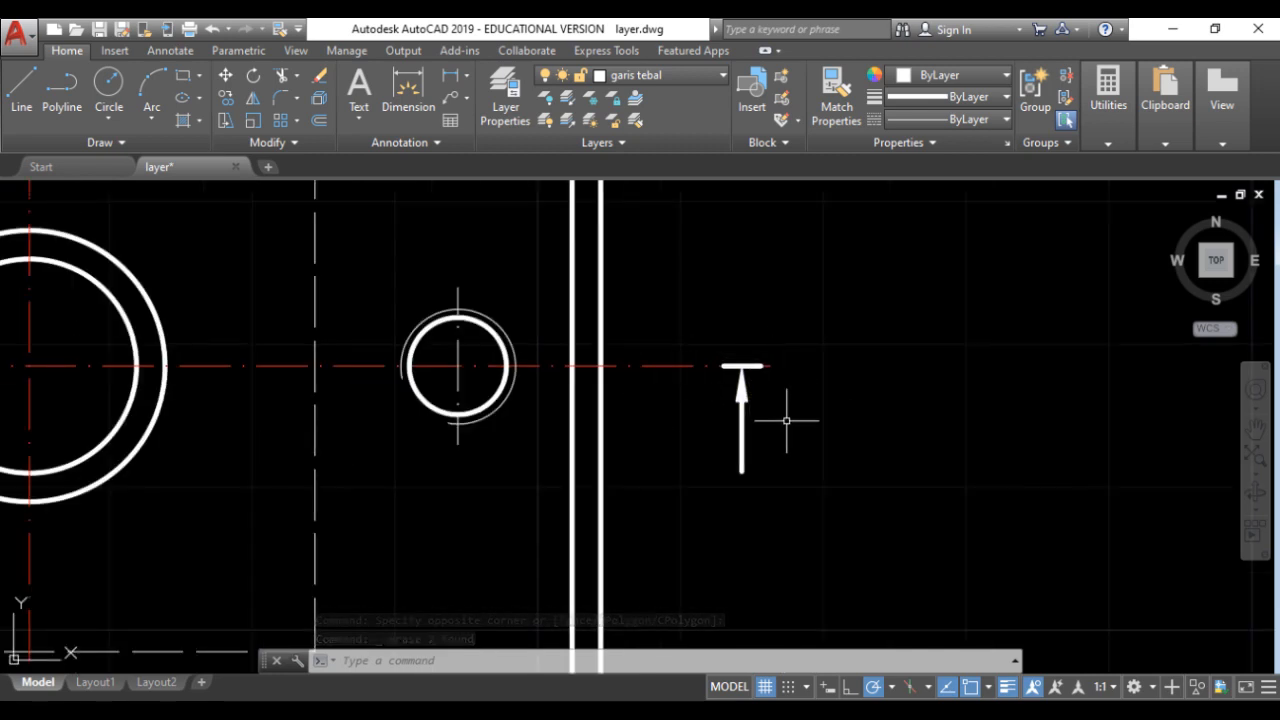
# Add the multiline text "A" beside the section arrow at the plate's right-hand side.
pyautogui.click(359, 88)
pyautogui.click(761, 463)
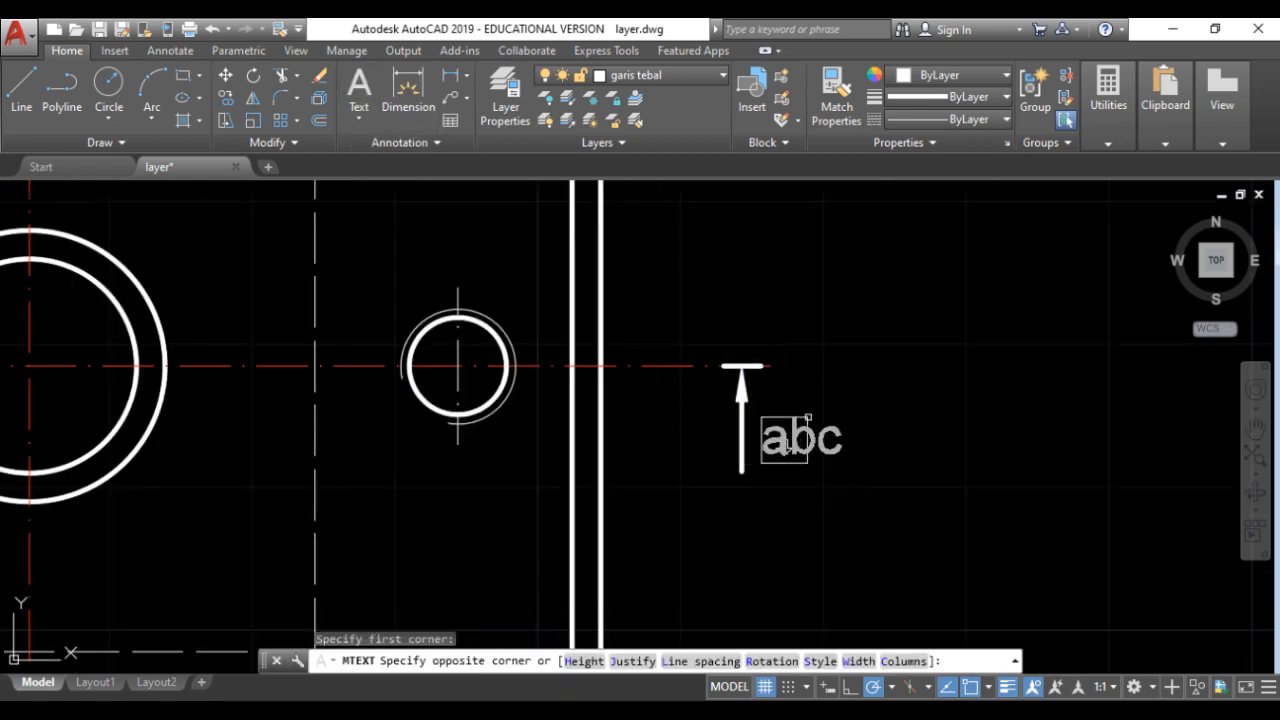
pyautogui.click(828, 408)
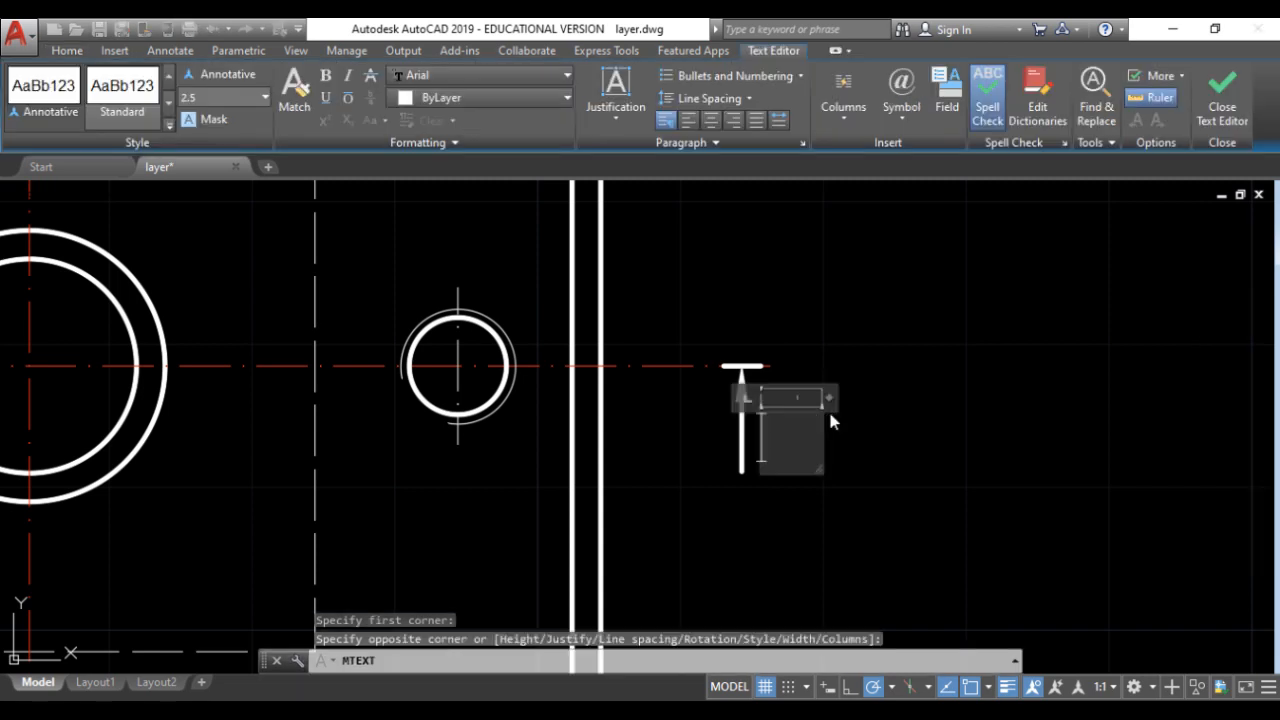
pyautogui.write('A')
pyautogui.click(868, 369)
pyautogui.scroll(-2, 868, 369)
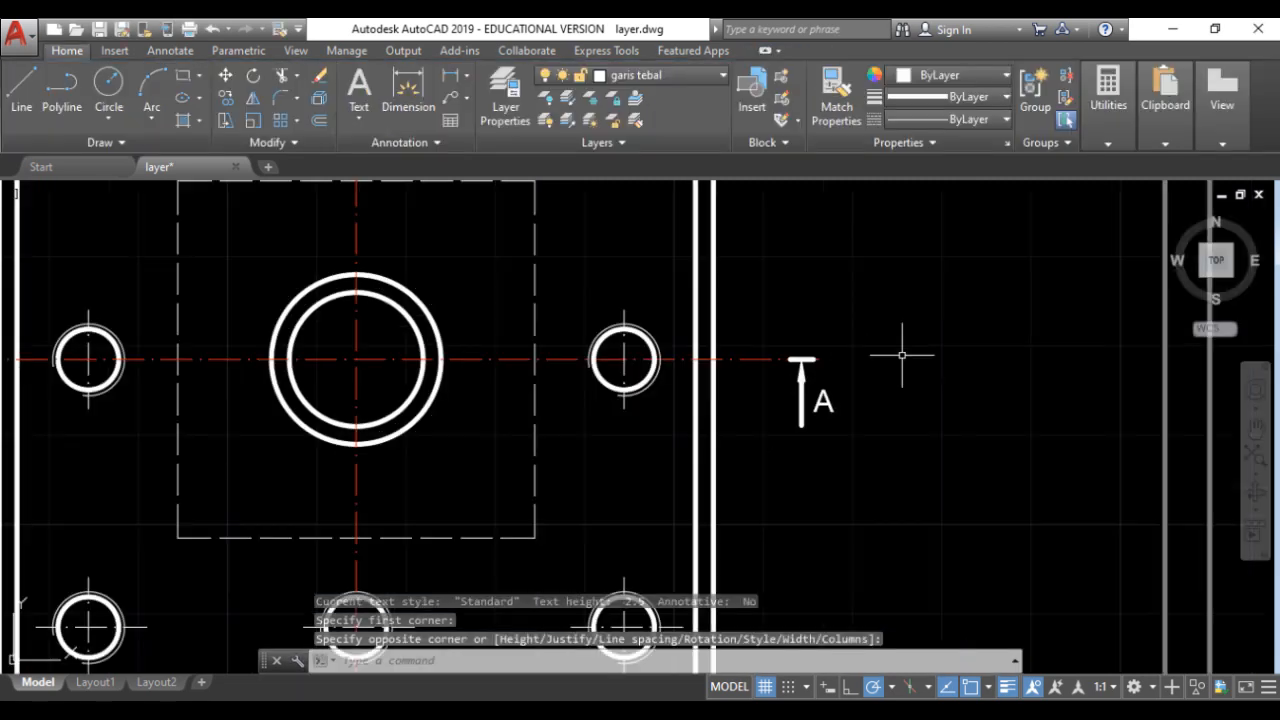
pyautogui.scroll(-2, 857, 320)
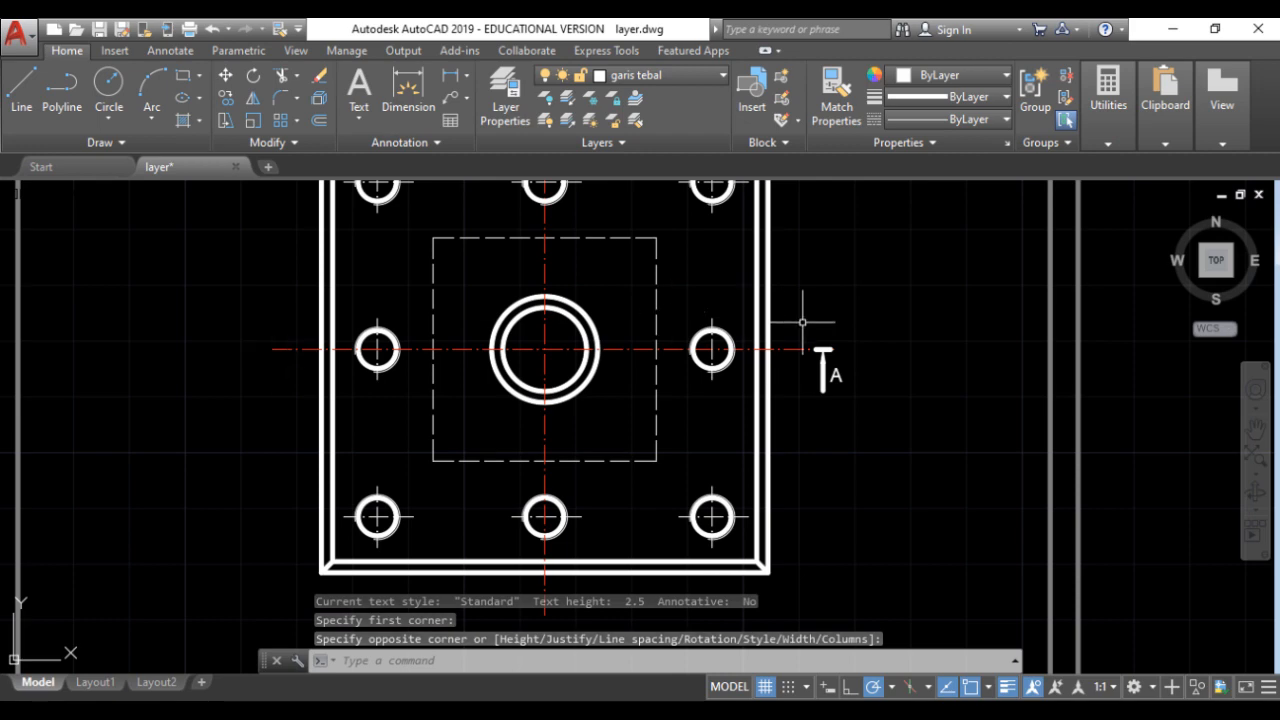
# Change the lineweight of the section arrow next to the letter A to Default.
pyautogui.scroll(4, 813, 333)
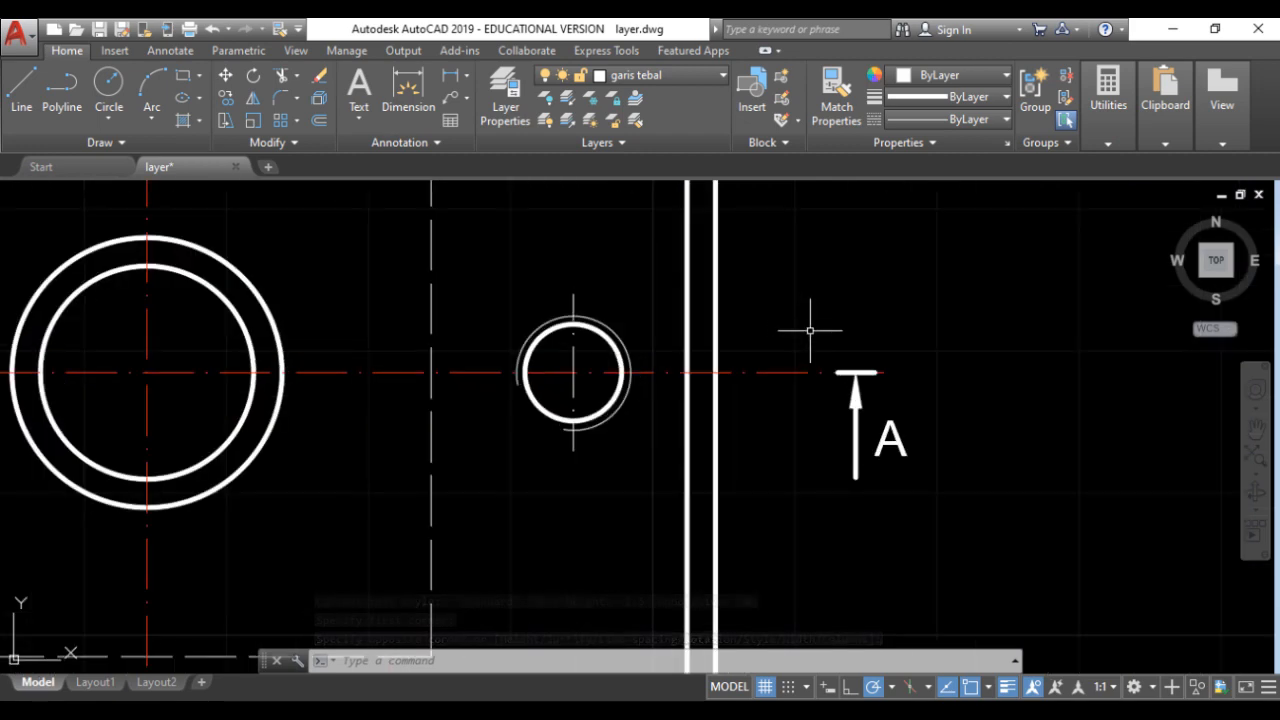
pyautogui.scroll(-4, 1015, 358)
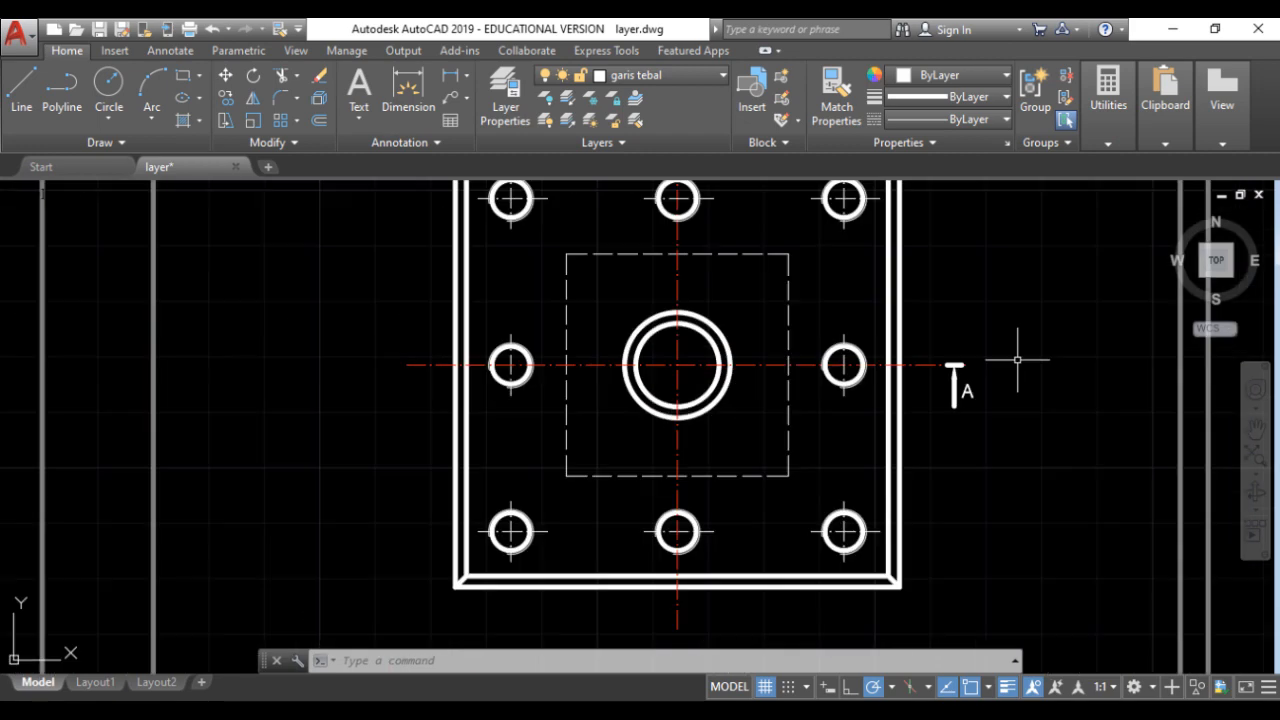
pyautogui.scroll(2, 1060, 335)
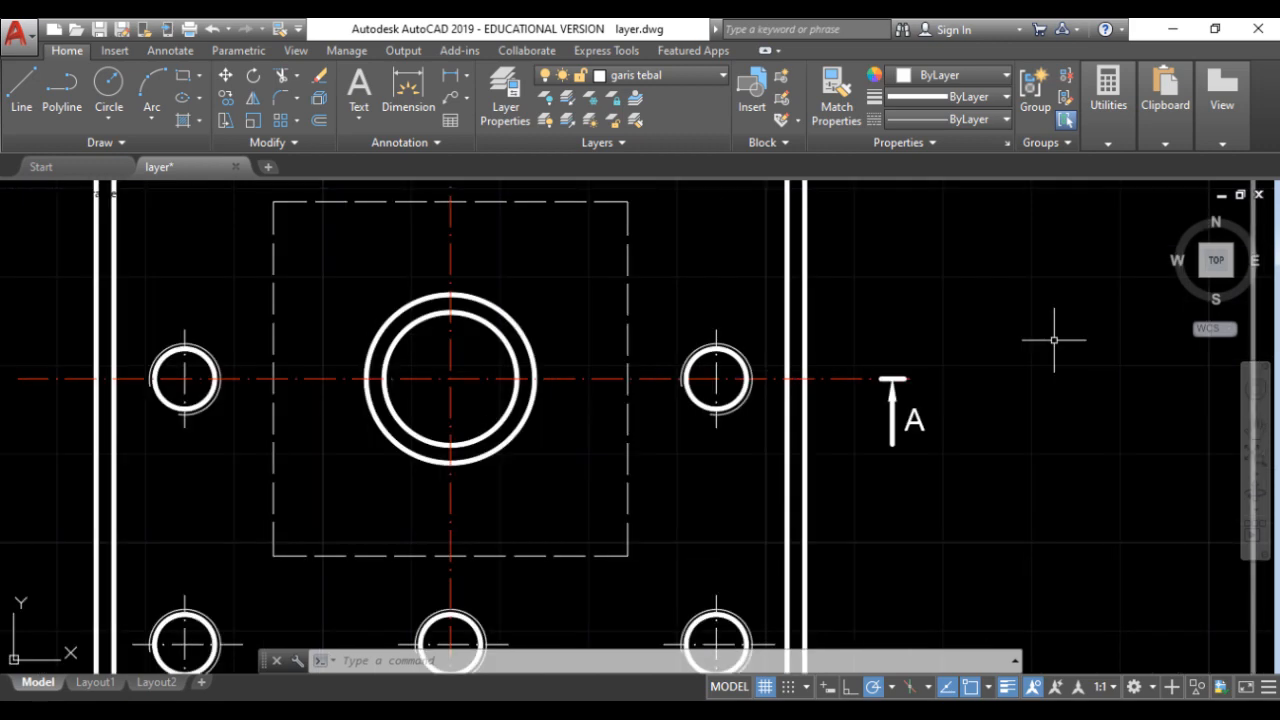
pyautogui.moveTo(986, 400); pyautogui.dragTo(848, 435, button='middle')
pyautogui.scroll(2, 848, 435)
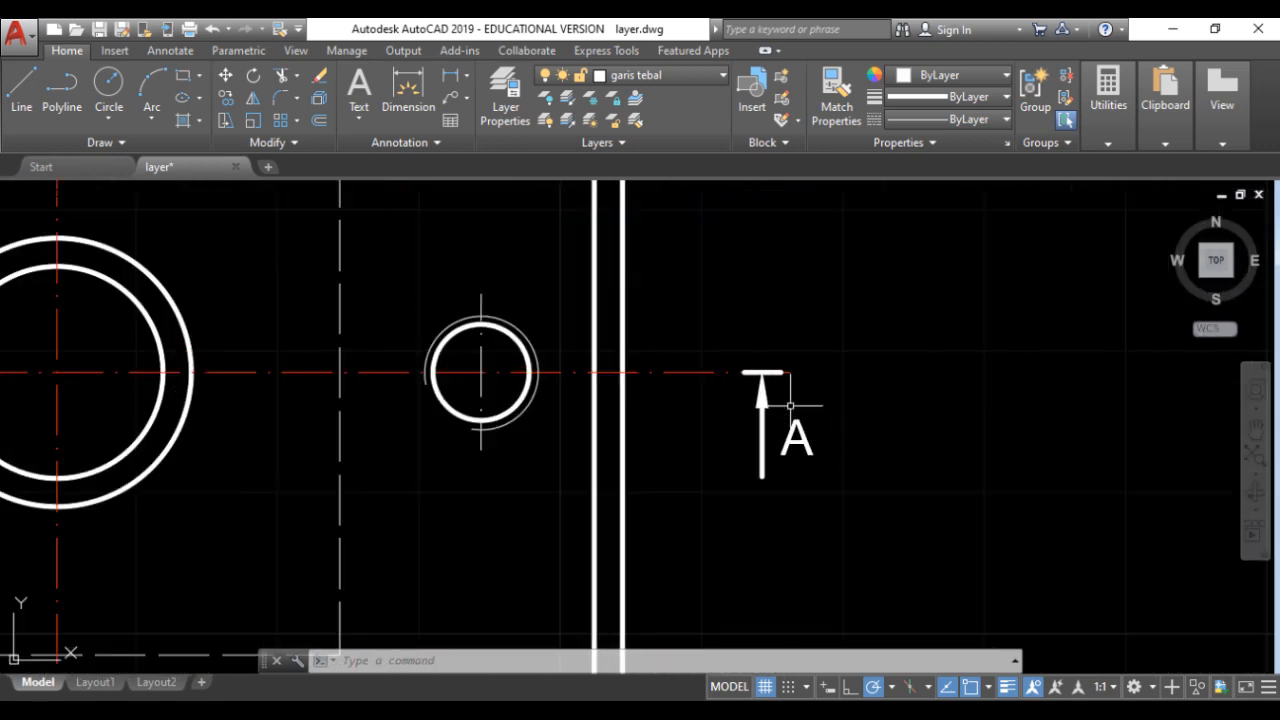
pyautogui.click(790, 405)
pyautogui.click(762, 425)
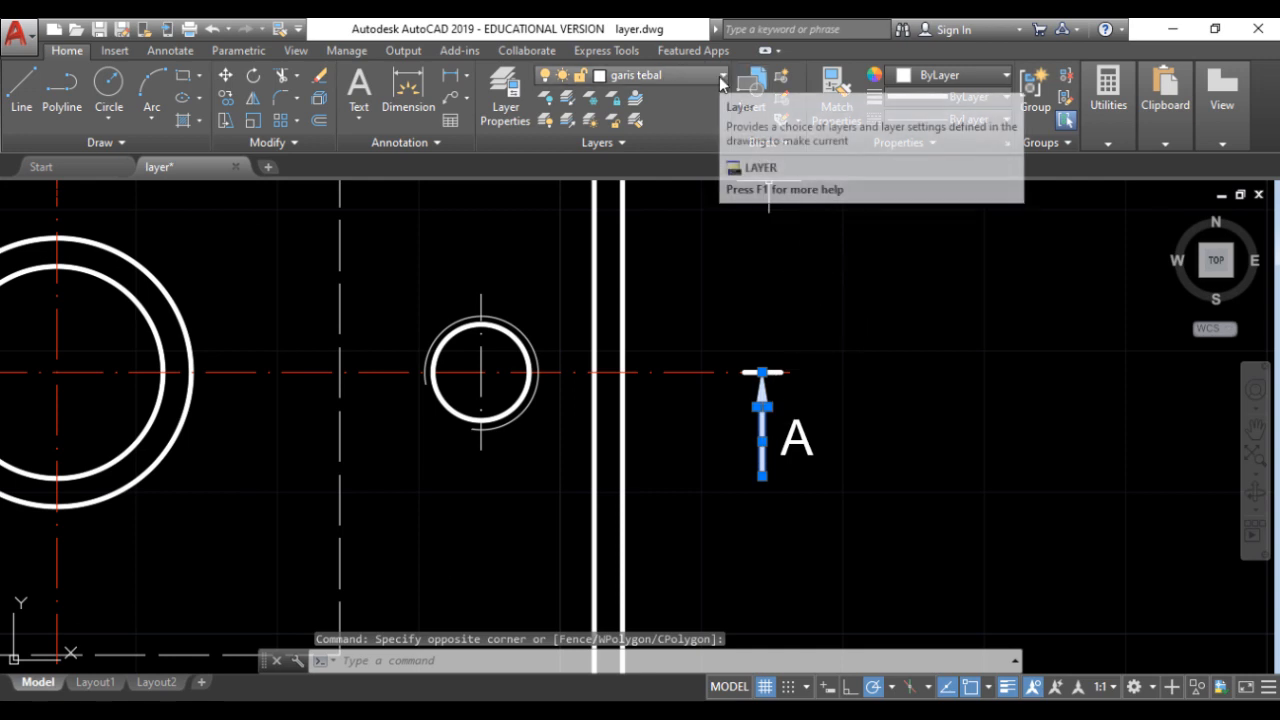
pyautogui.click(1003, 97)
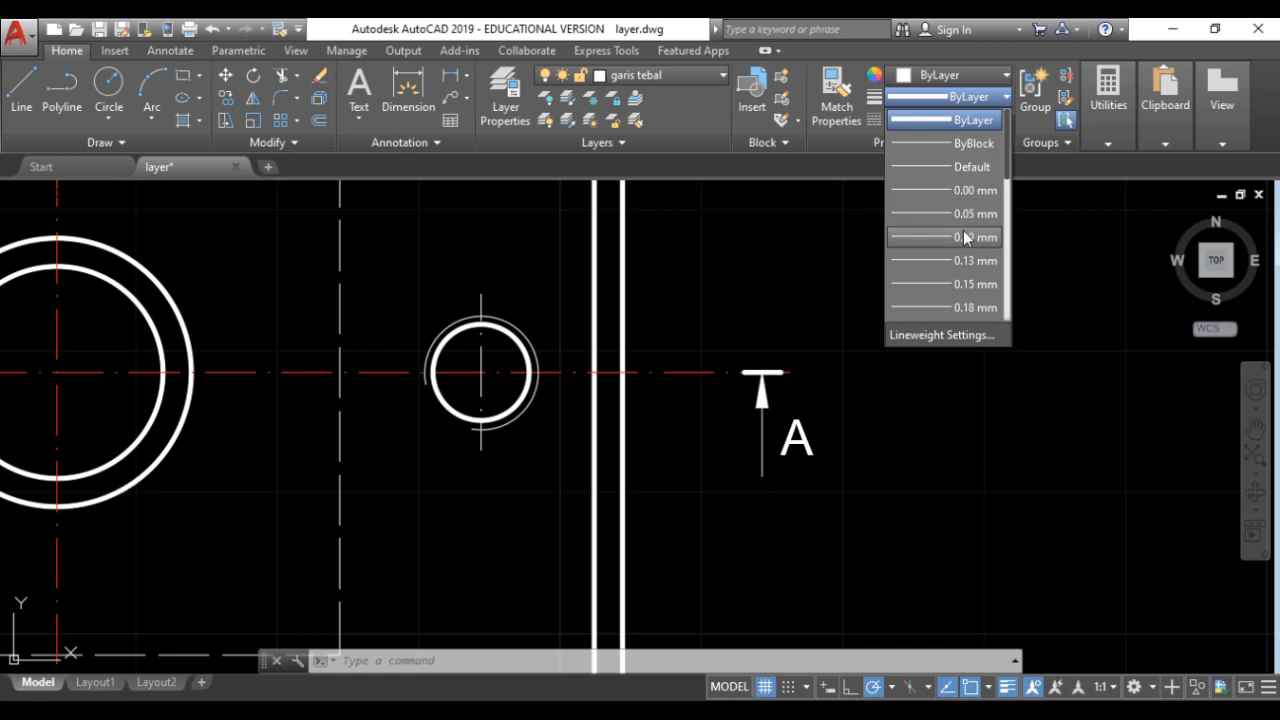
pyautogui.click(970, 166)
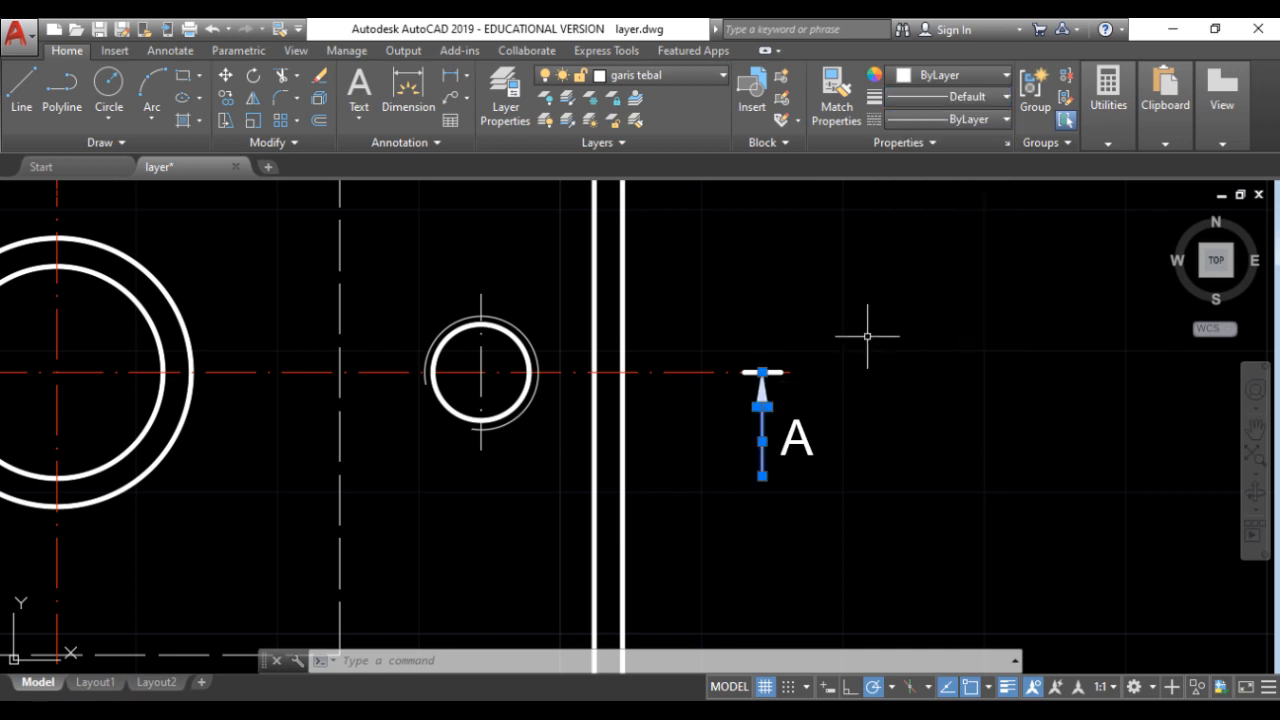
pyautogui.press('Escape')
# Mirror the section arrow, its short bar and letter A about the plate's vertical centreline, keeping the source objects.
pyautogui.scroll(-2, 873, 283)
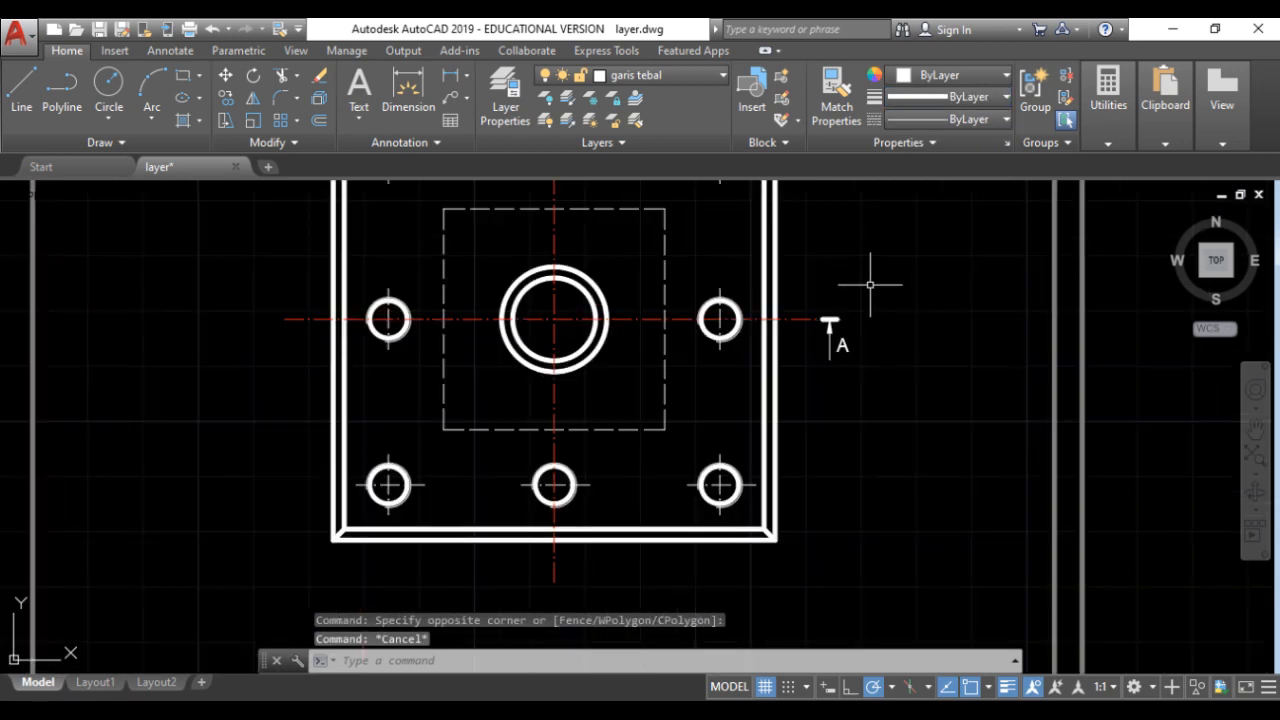
pyautogui.scroll(1, 831, 280)
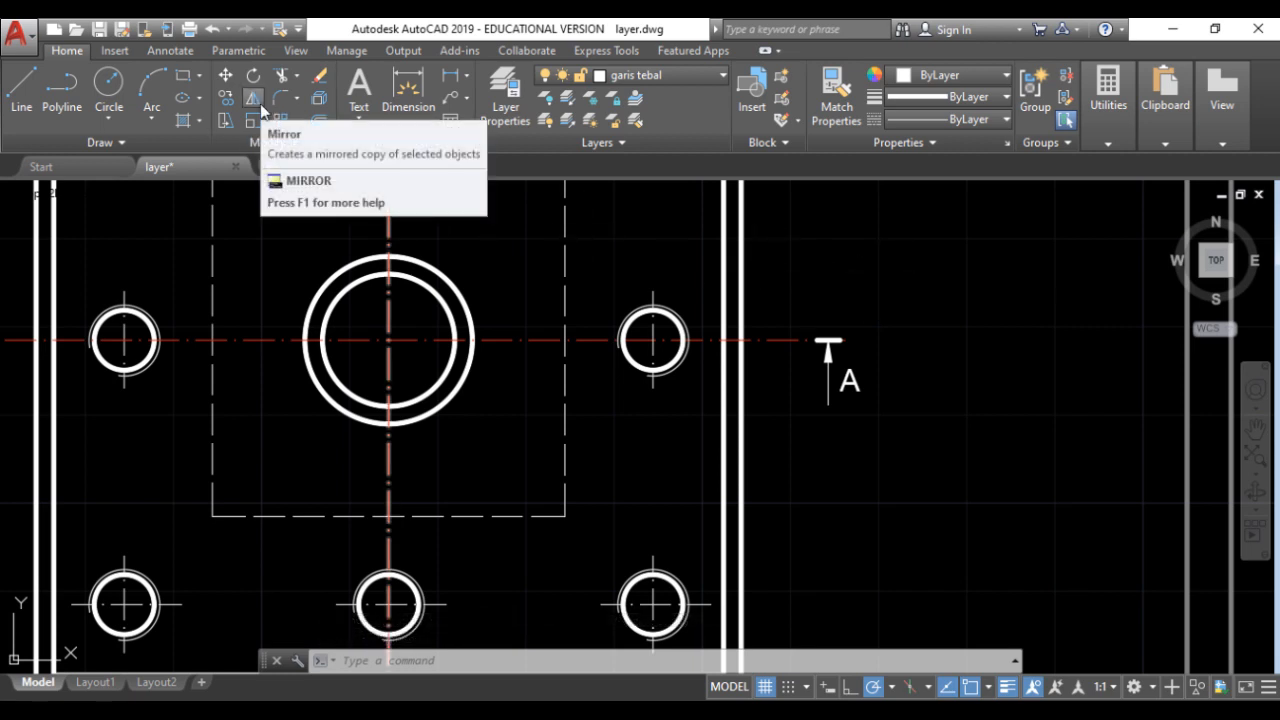
pyautogui.click(797, 298)
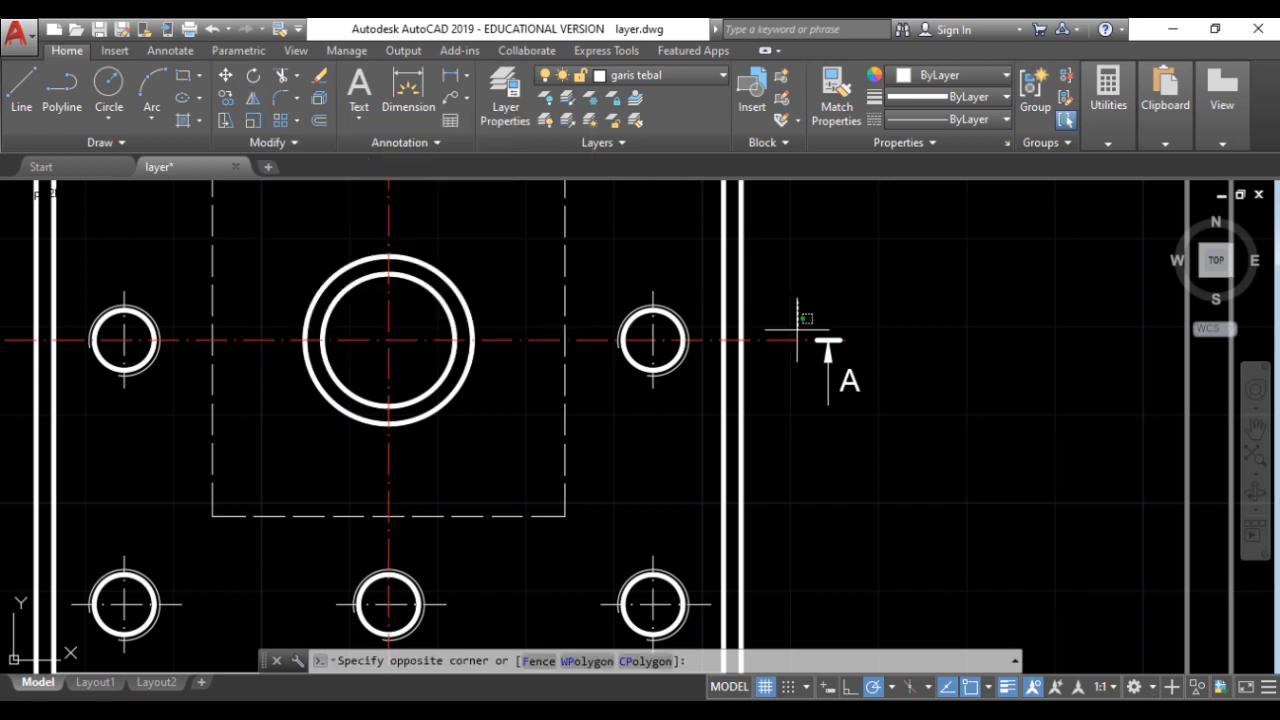
pyautogui.click(900, 436)
pyautogui.scroll(-2, 730, 305)
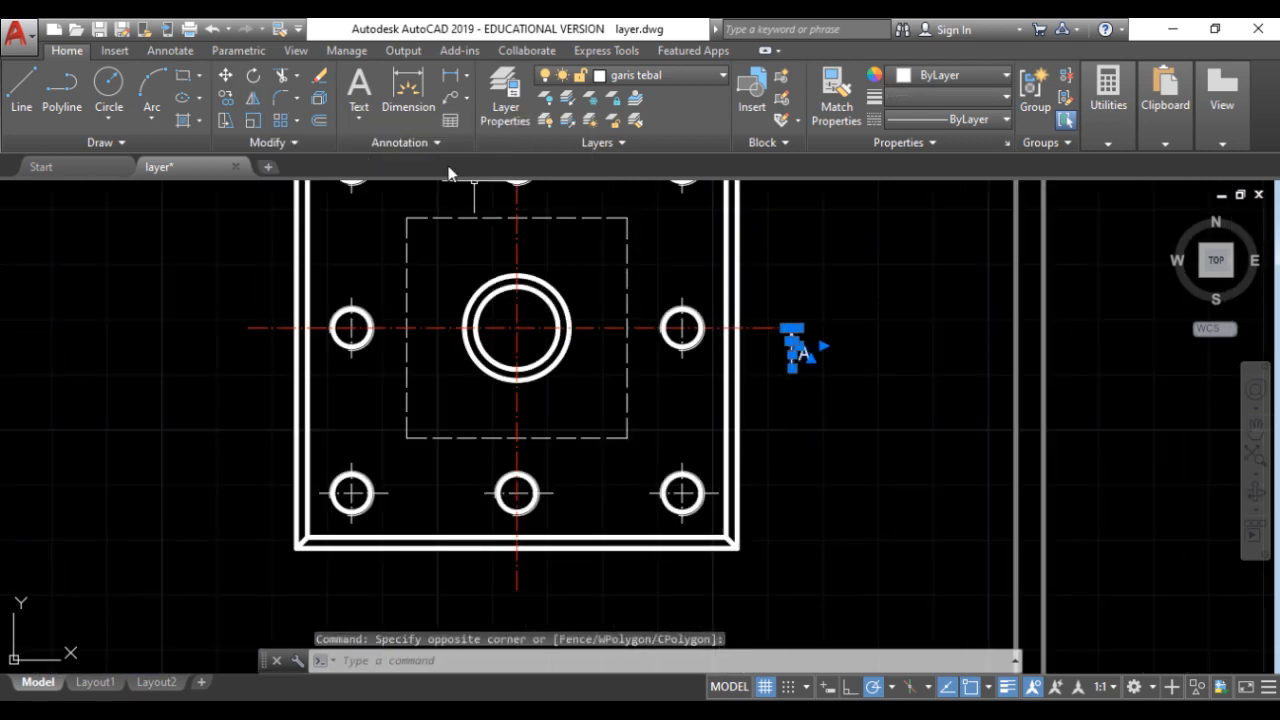
pyautogui.click(252, 99)
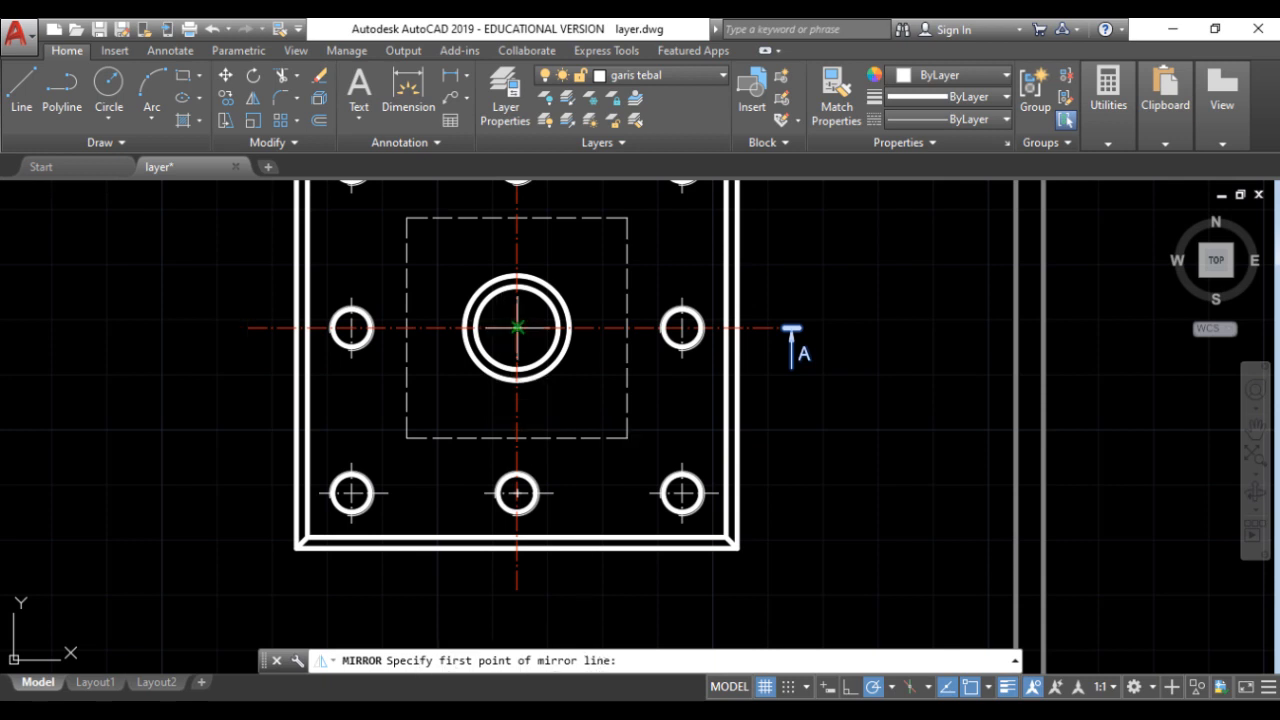
pyautogui.click(517, 327)
pyautogui.click(517, 408)
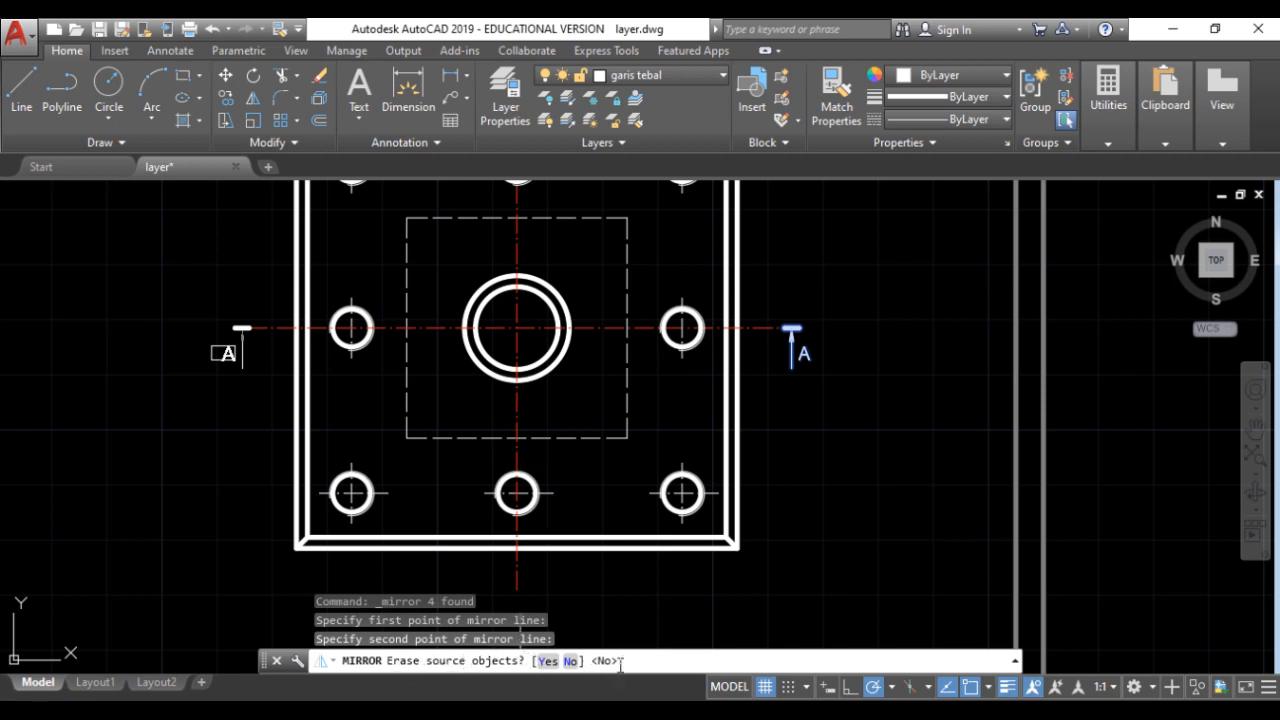
pyautogui.press('Return')
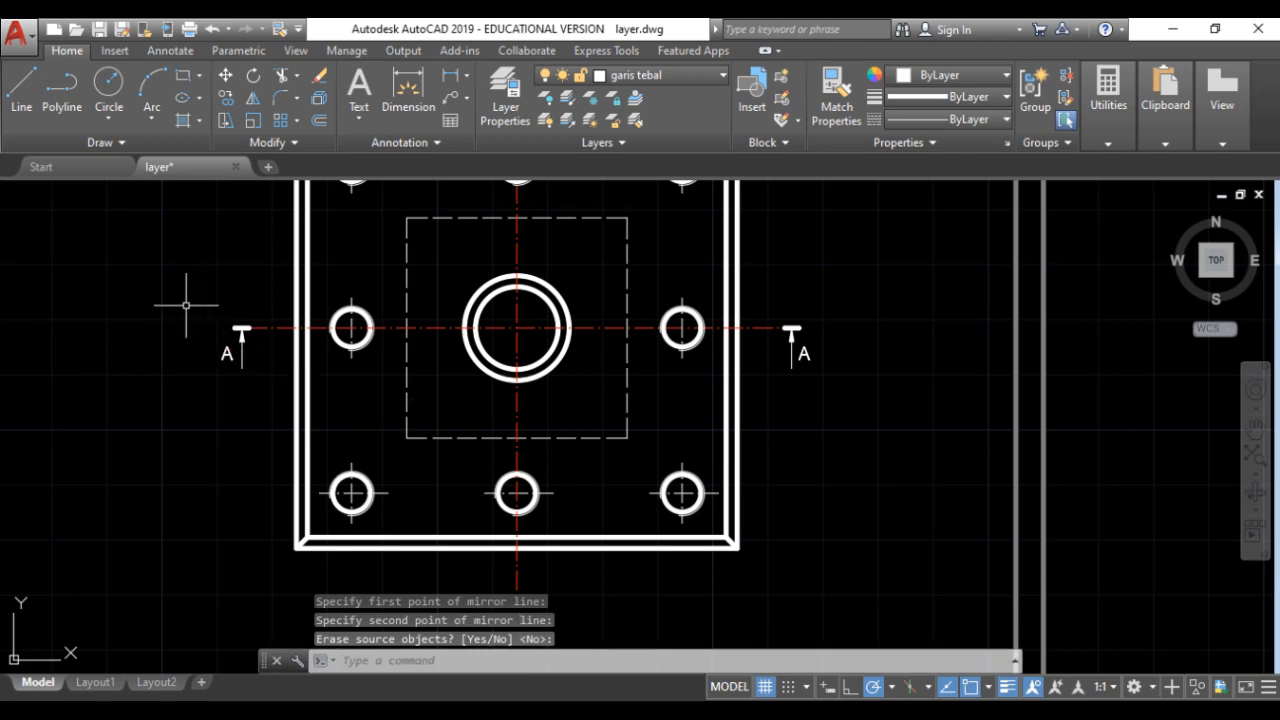
# Draw a vertical line below the plate, aligned with its vertical centreline.
pyautogui.scroll(-2, 818, 318)
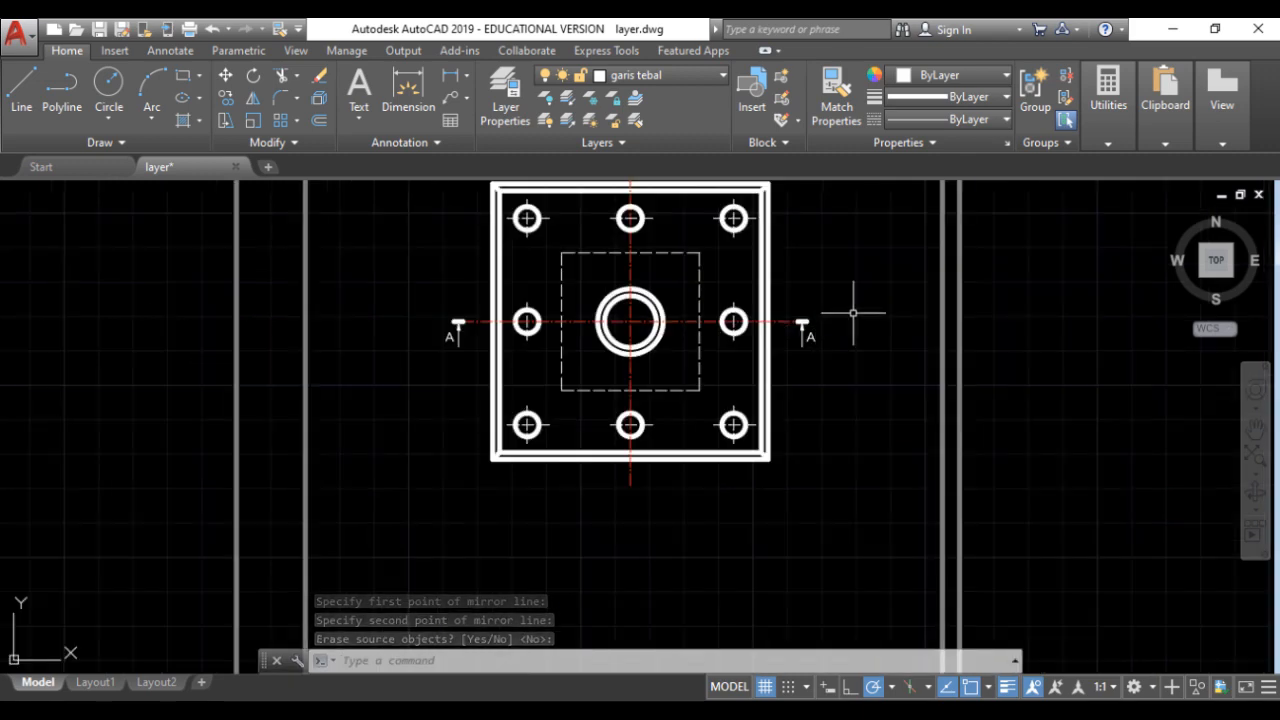
pyautogui.moveTo(848, 308); pyautogui.dragTo(814, 372, button='middle')
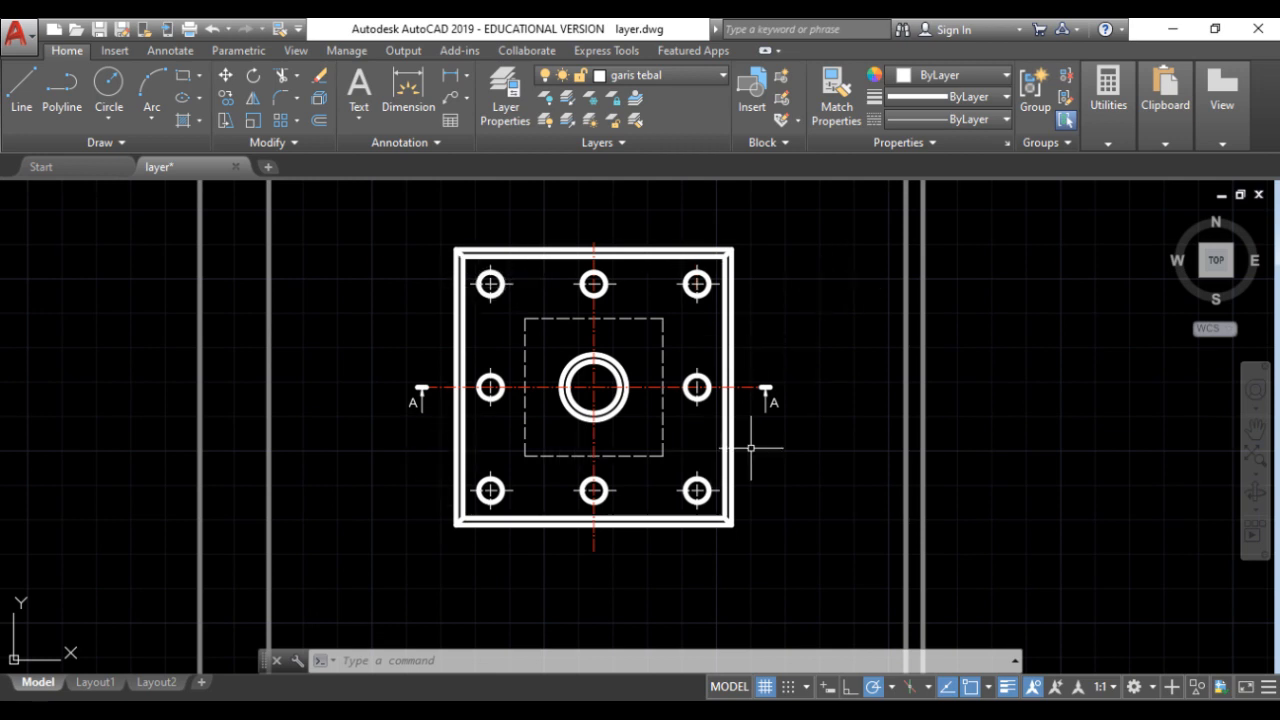
pyautogui.moveTo(797, 493); pyautogui.dragTo(807, 419, button='middle')
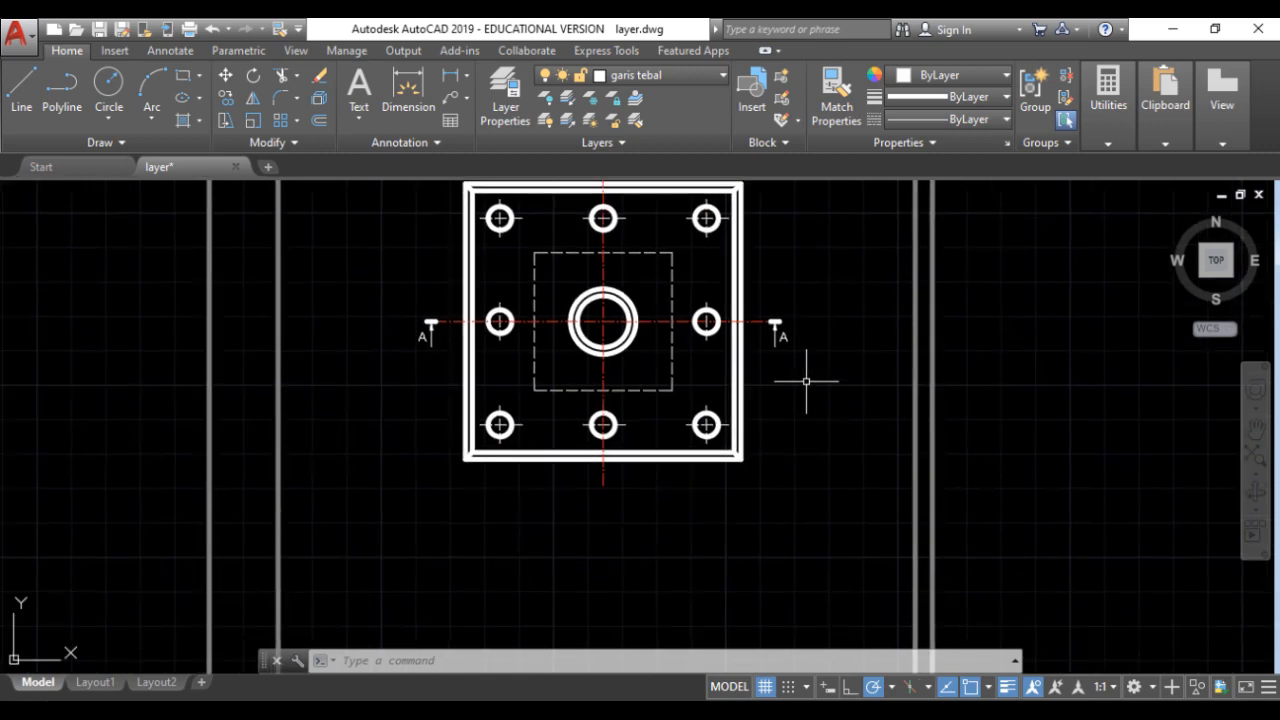
pyautogui.scroll(-3, 806, 381)
pyautogui.scroll(4, 823, 414)
pyautogui.scroll(-1, 749, 371)
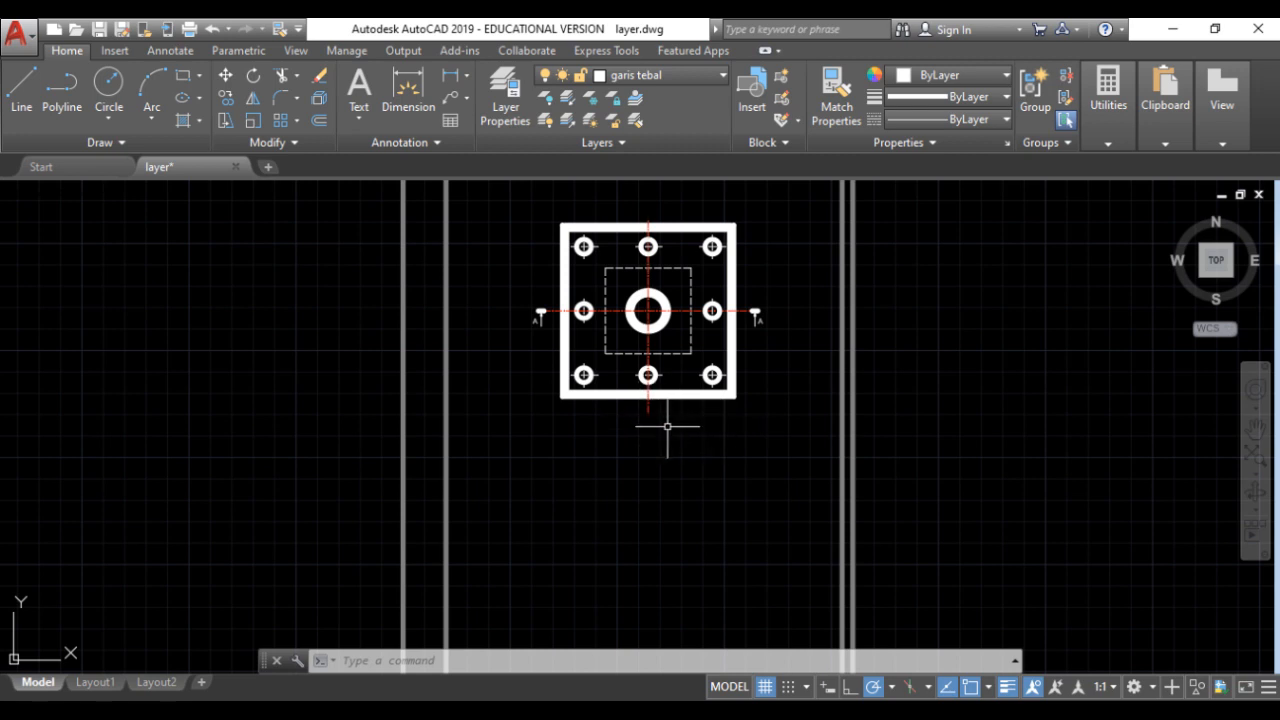
pyautogui.click(22, 91)
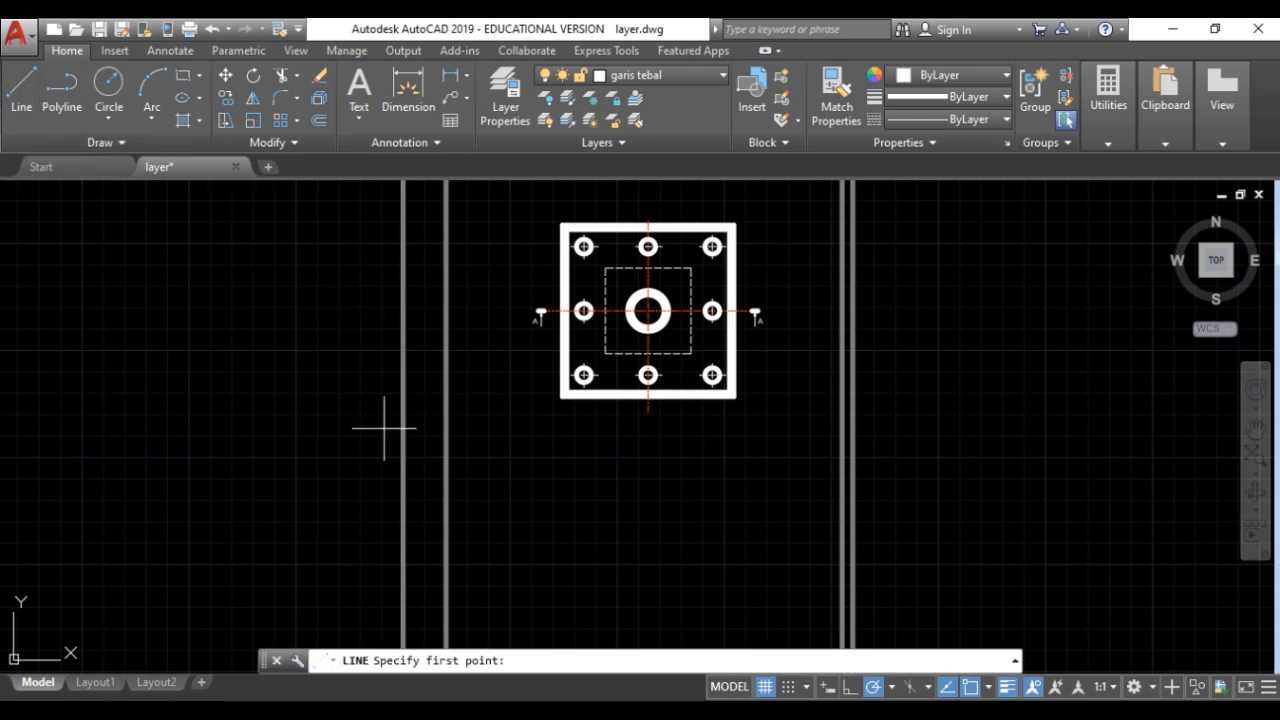
pyautogui.click(648, 446)
pyautogui.click(648, 592)
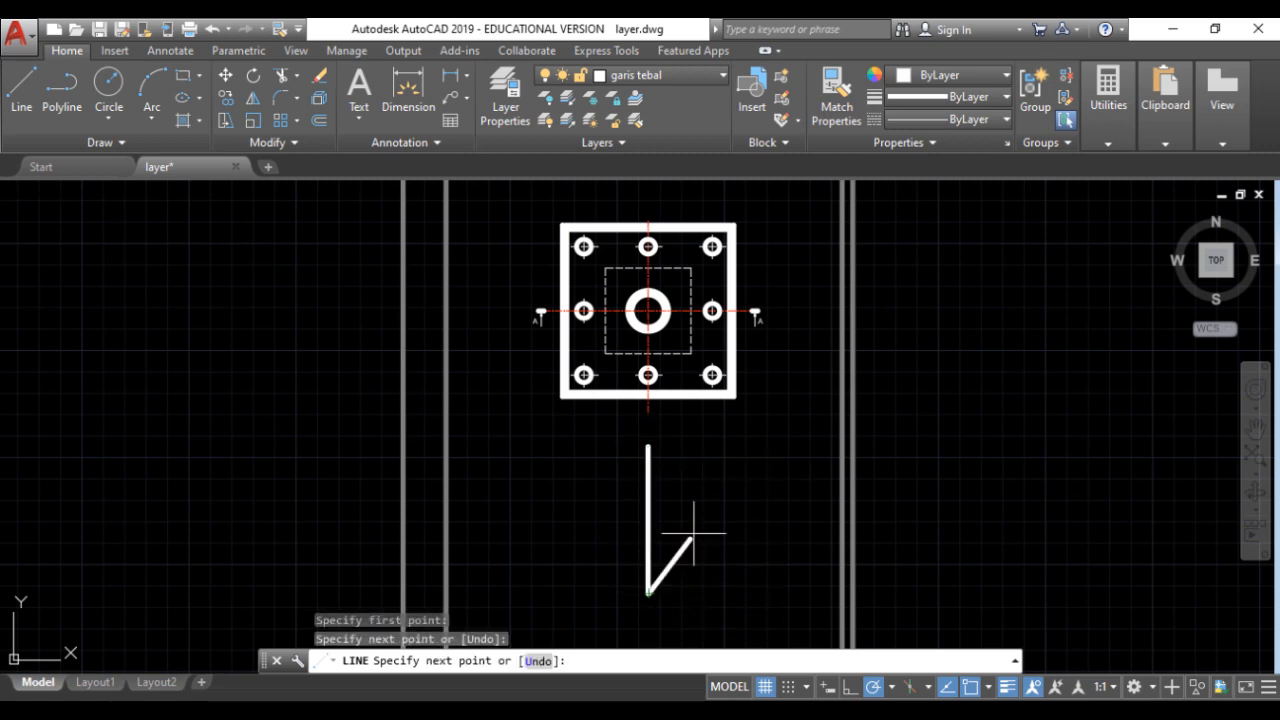
pyautogui.rightClick(718, 280)
pyautogui.click(785, 293)
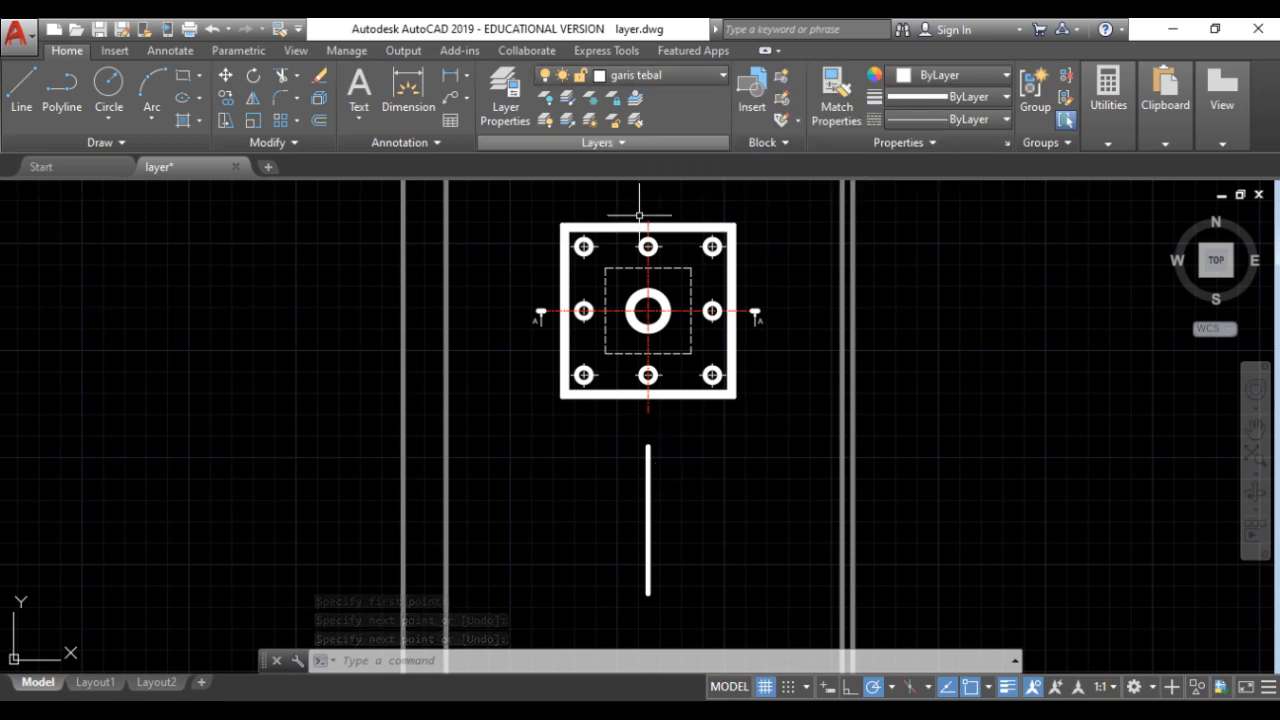
# Move the new vertical line below the plate to the garis sumbu layer.
pyautogui.click(650, 520)
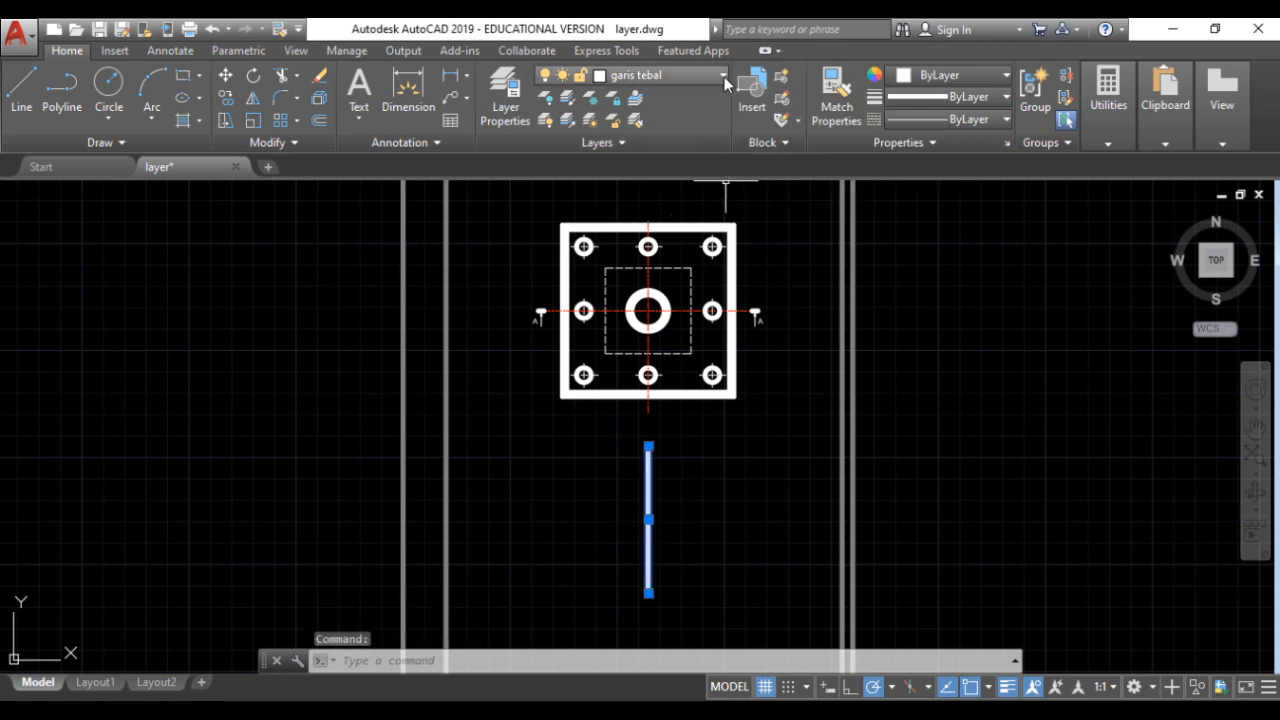
pyautogui.click(724, 76)
pyautogui.click(679, 164)
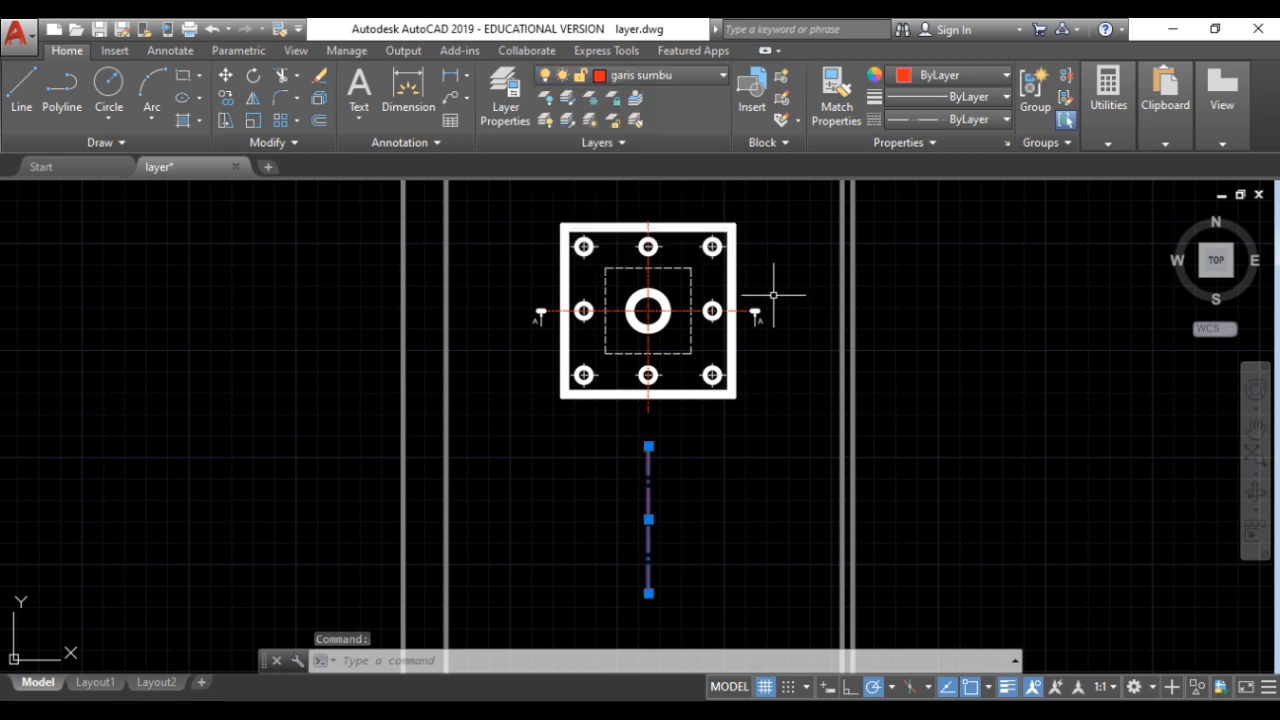
pyautogui.press('Escape')
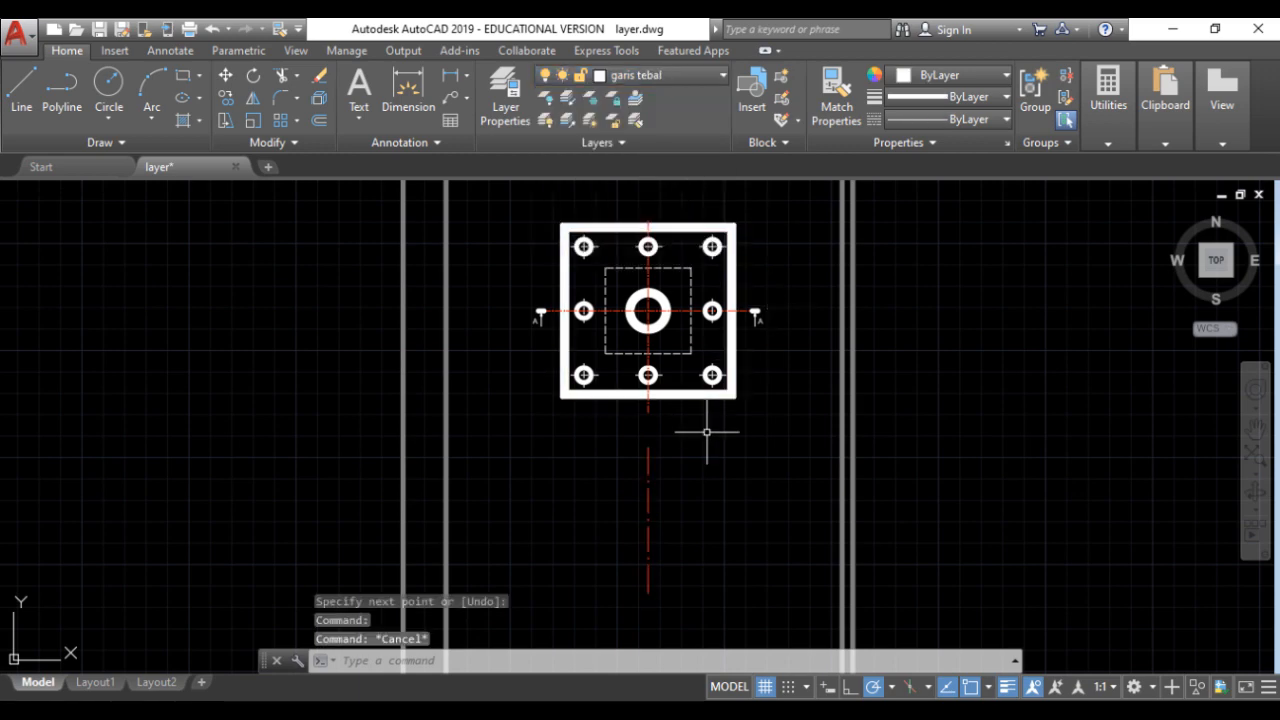
# Draw the section view's horizontal upper edge from the lower centreline to a point aligned with the plate's right edge.
pyautogui.scroll(2, 749, 483)
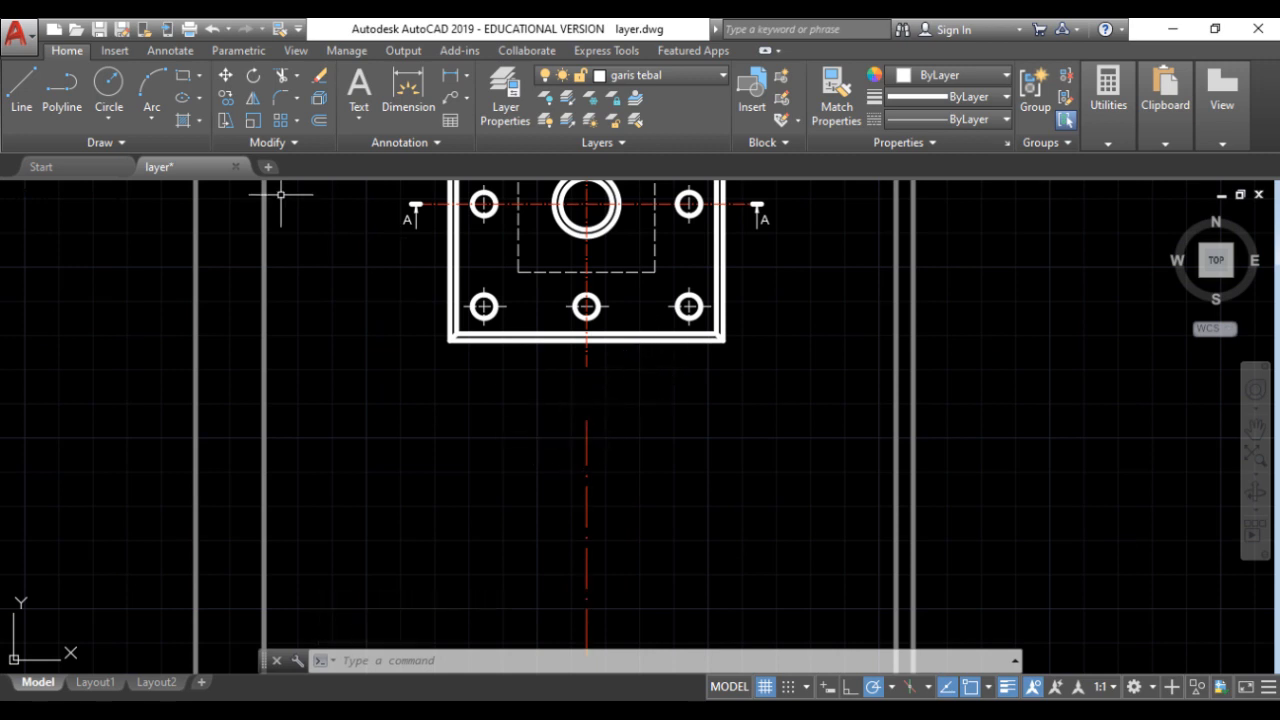
pyautogui.click(22, 88)
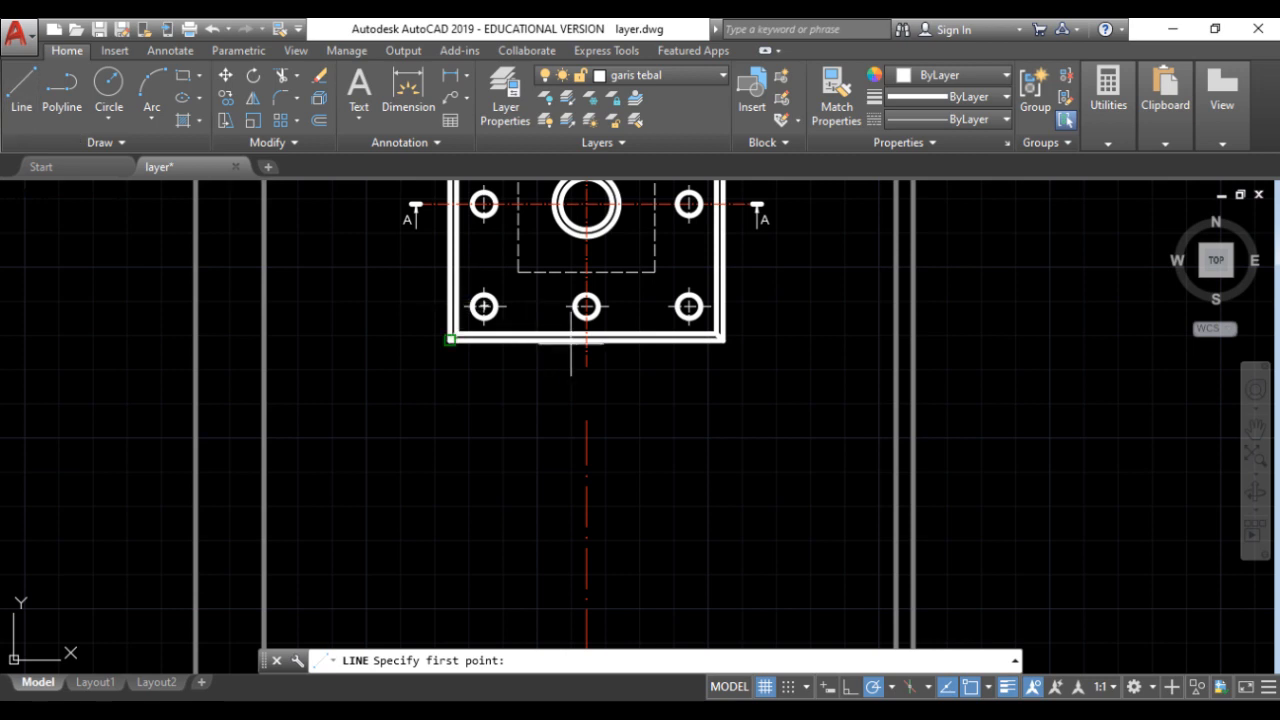
pyautogui.click(587, 455)
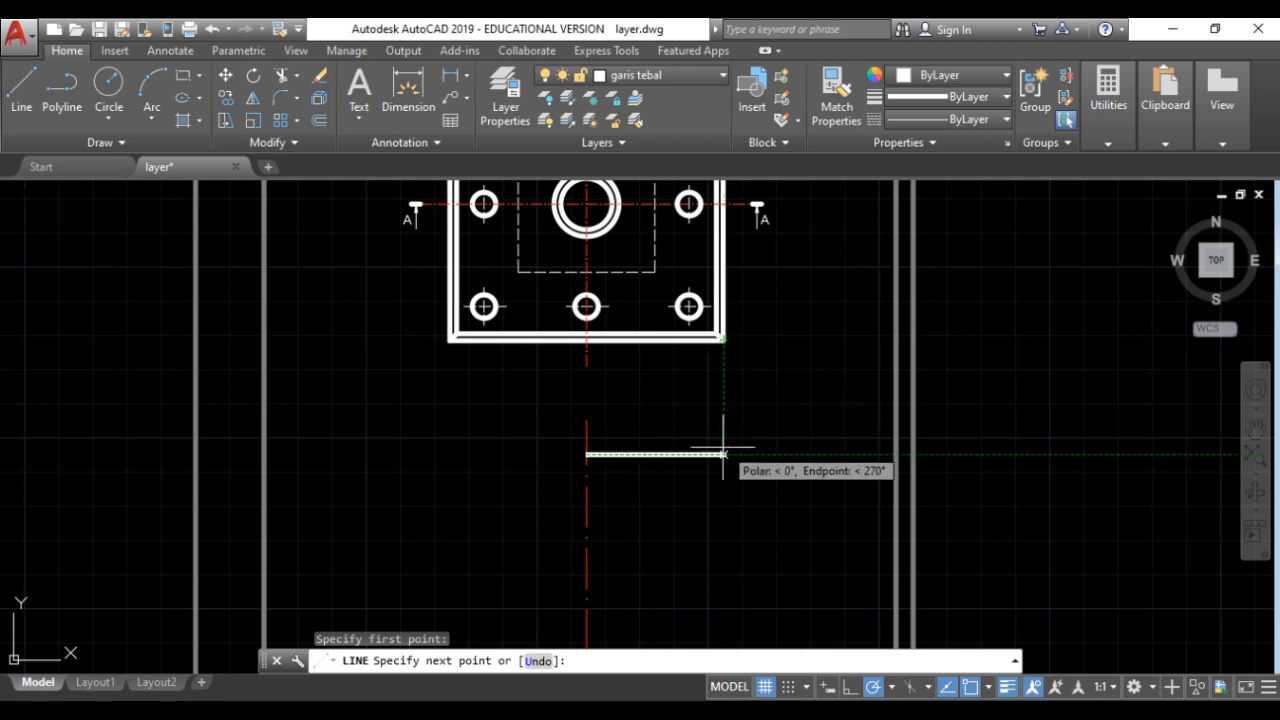
pyautogui.click(723, 455)
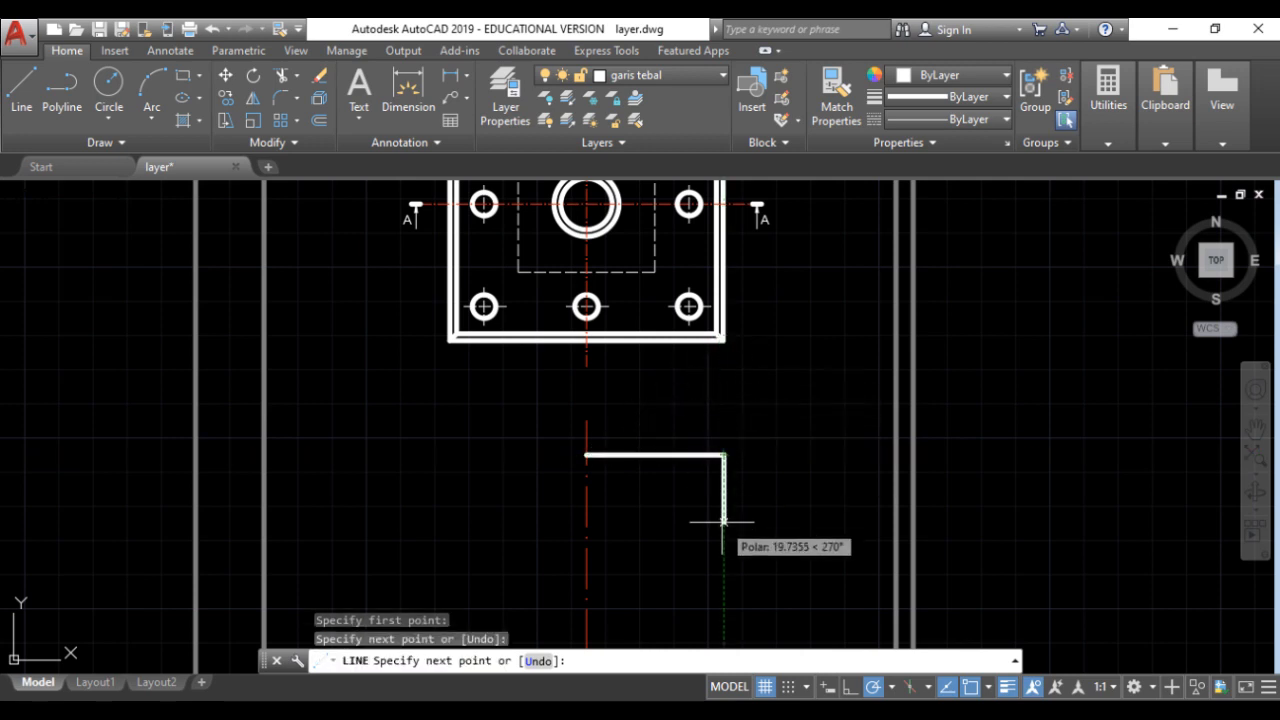
# Check the heights in the TOOLPOST.jpg reference and continue the section outline 20 mm straight down.
pyautogui.hotkey('alt', 'Tab')
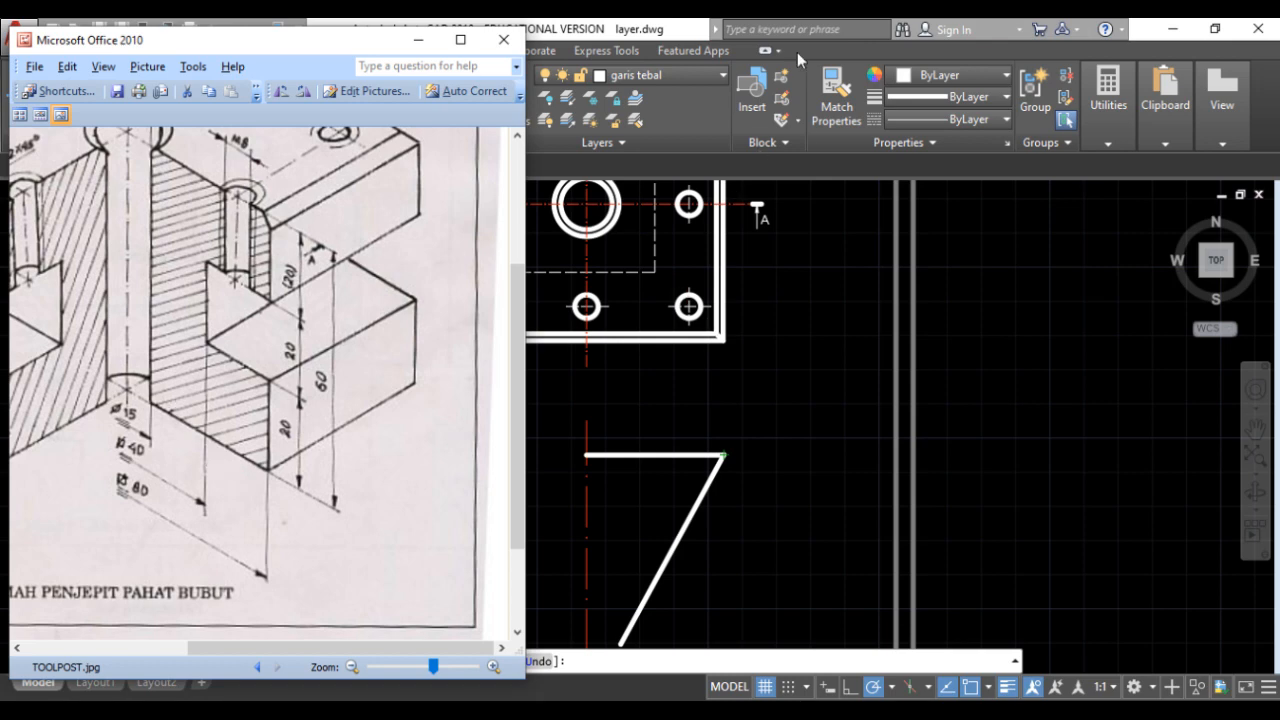
pyautogui.hotkey('alt', 'Tab')
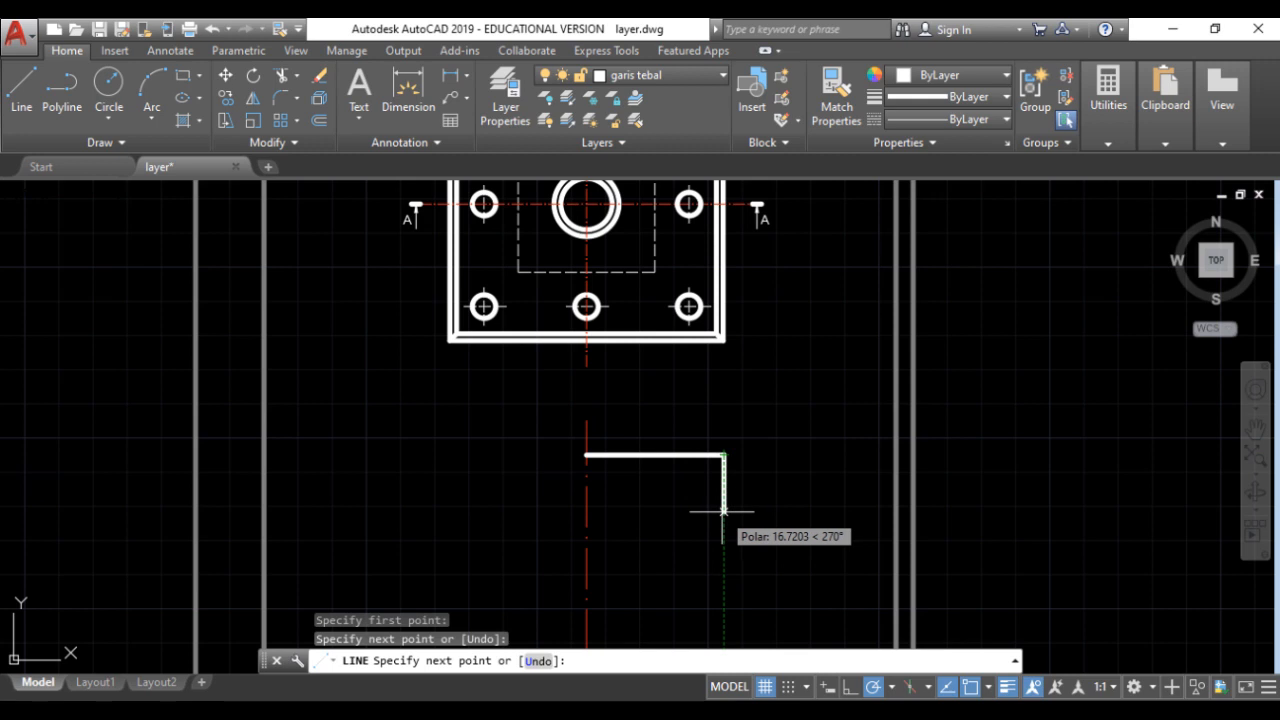
pyautogui.write('20')
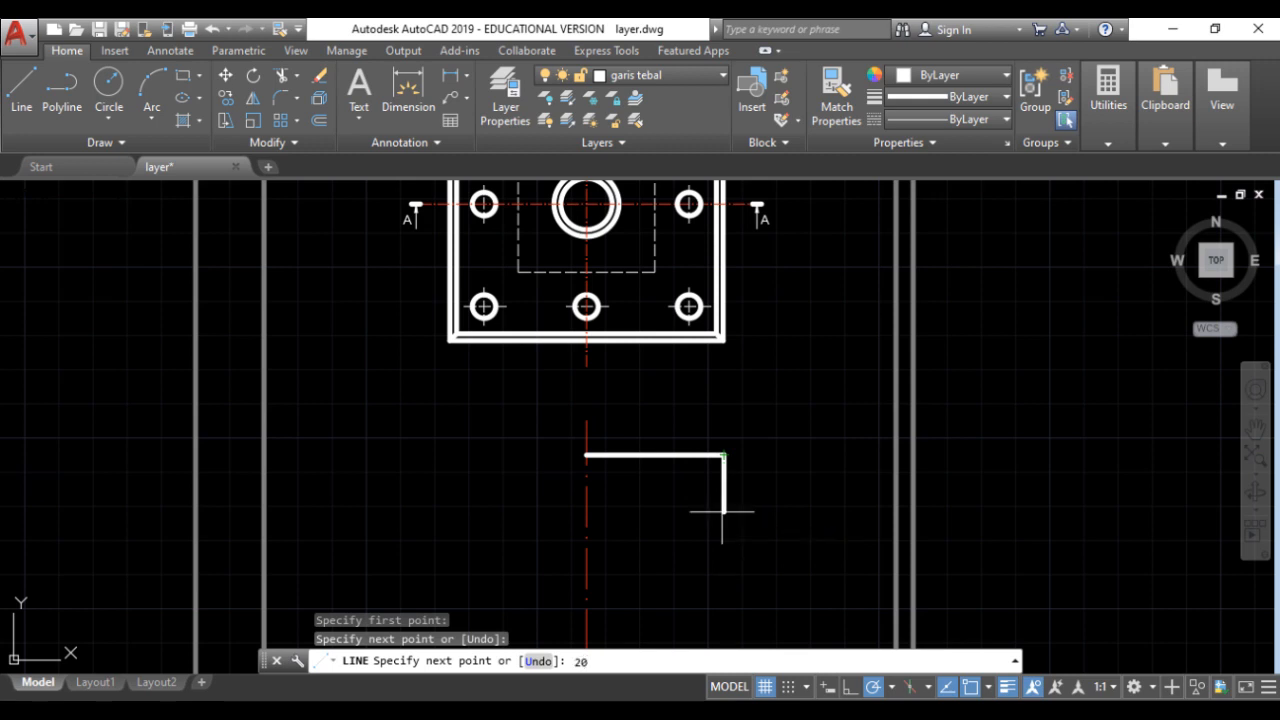
pyautogui.press('Return')
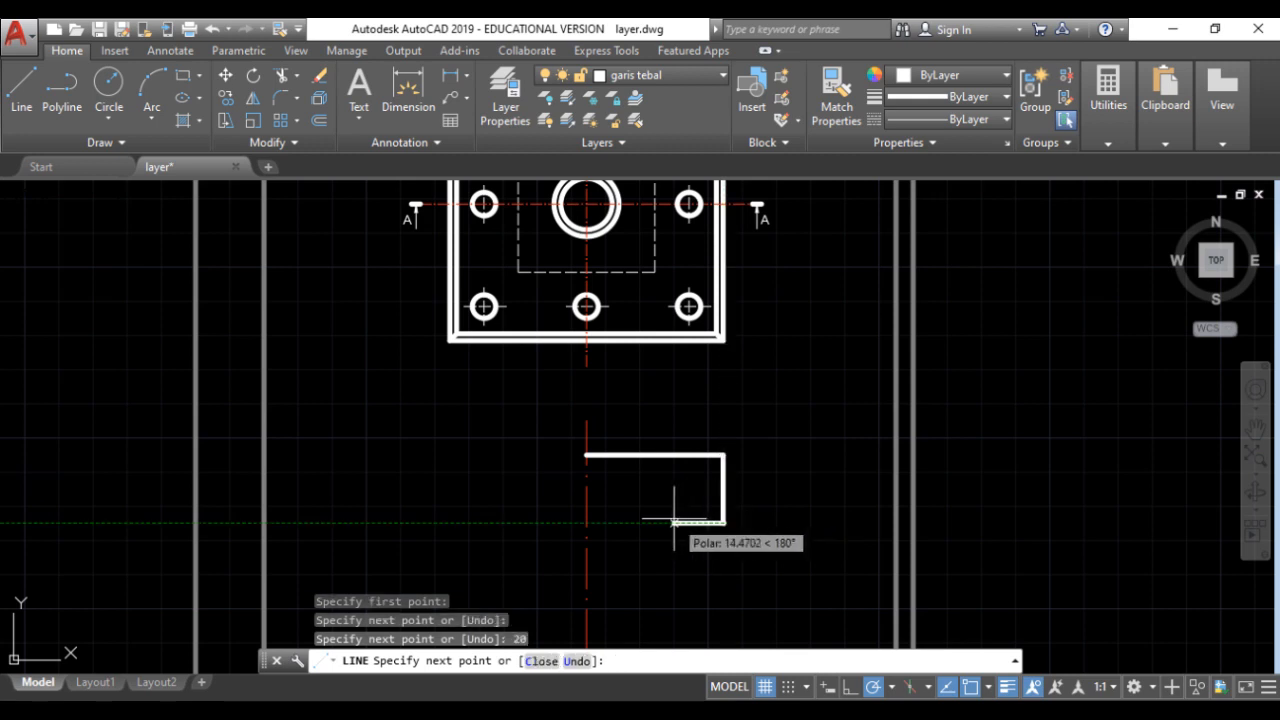
# Continue the outline as the side slot: 20 mm left, 20 mm down, and back right in line with the outer edge.
pyautogui.write('20')
pyautogui.press('Return')
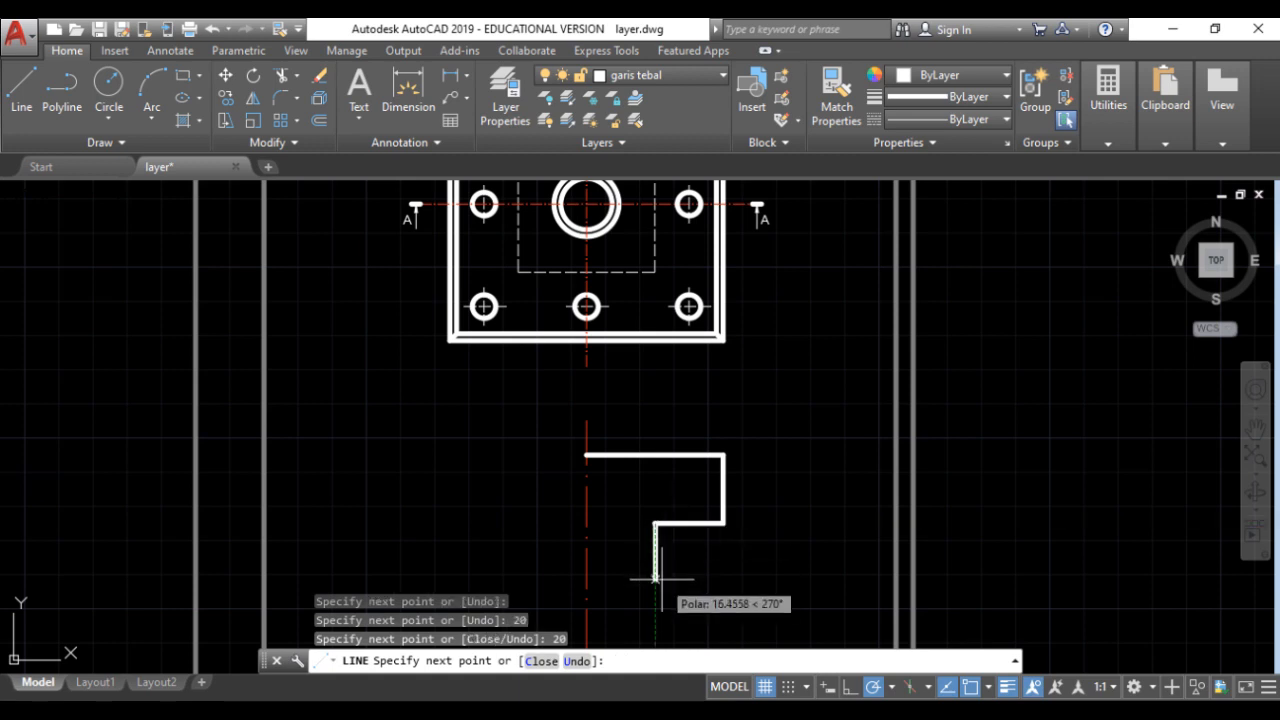
pyautogui.write('20')
pyautogui.press('Return')
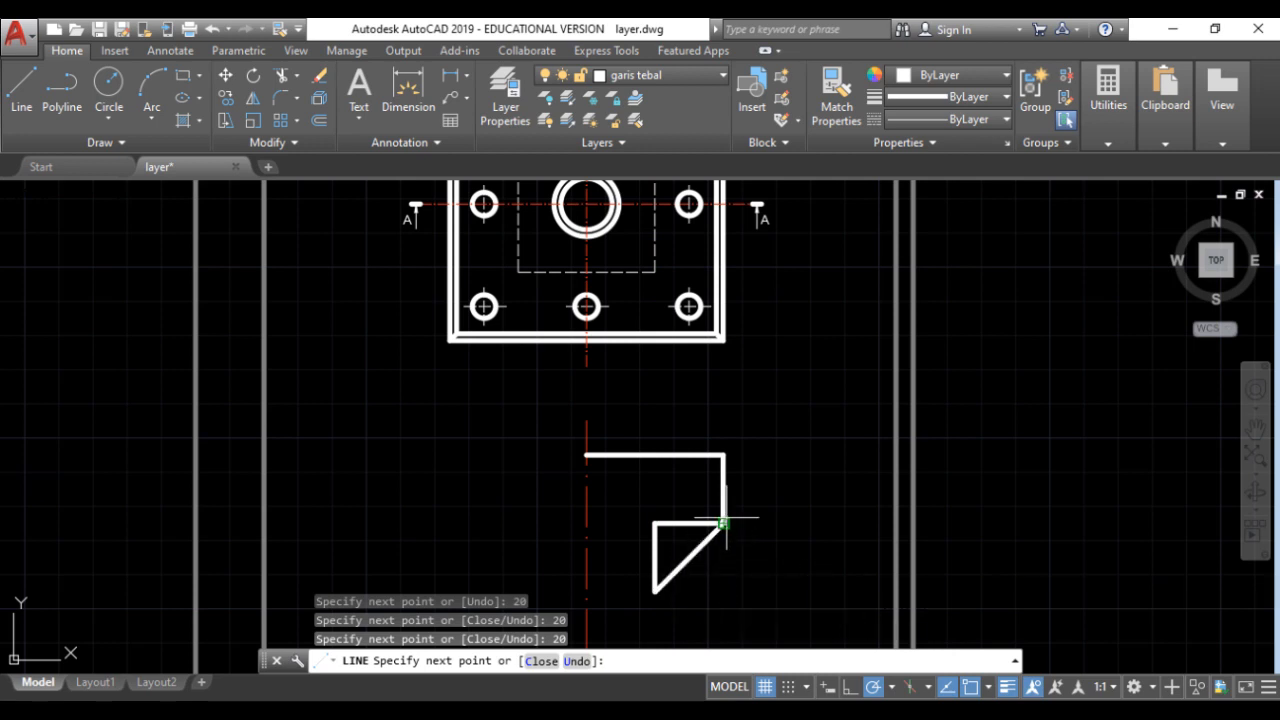
pyautogui.click(724, 591)
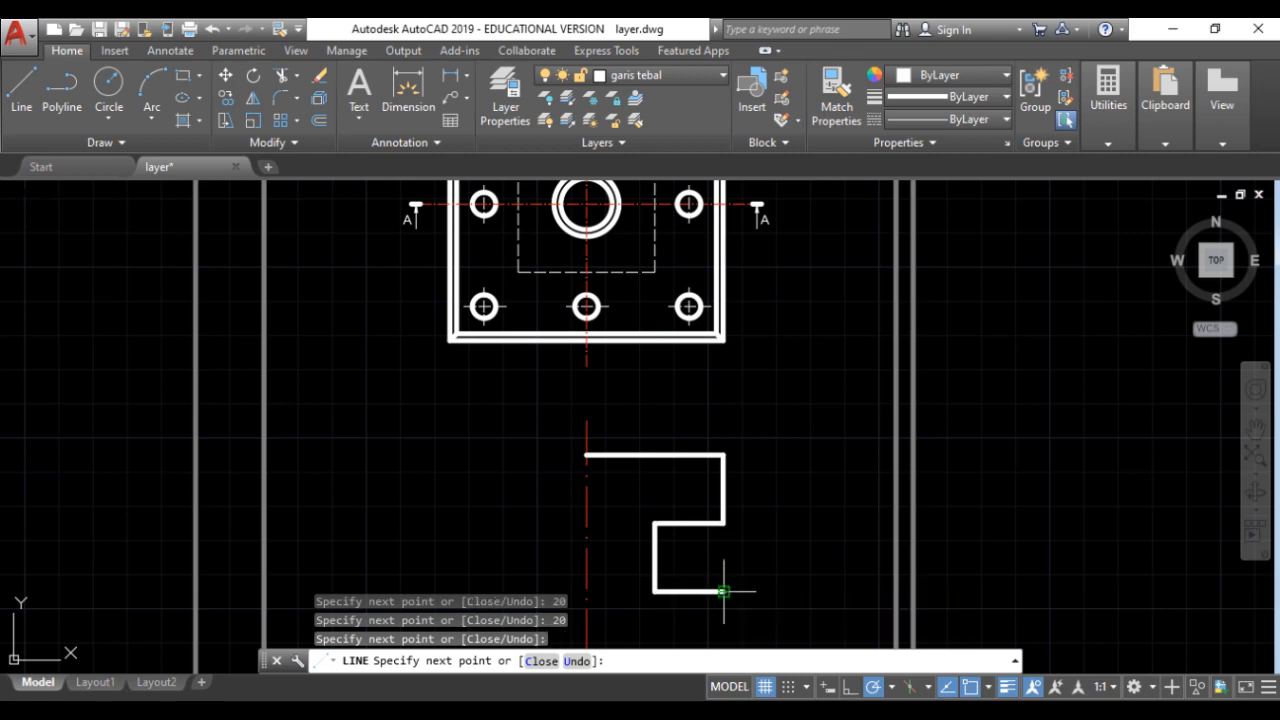
# Continue the outline 20 mm down and close its bottom edge horizontally back to the centreline.
pyautogui.scroll(-4, 724, 591)
pyautogui.scroll(4, 726, 606)
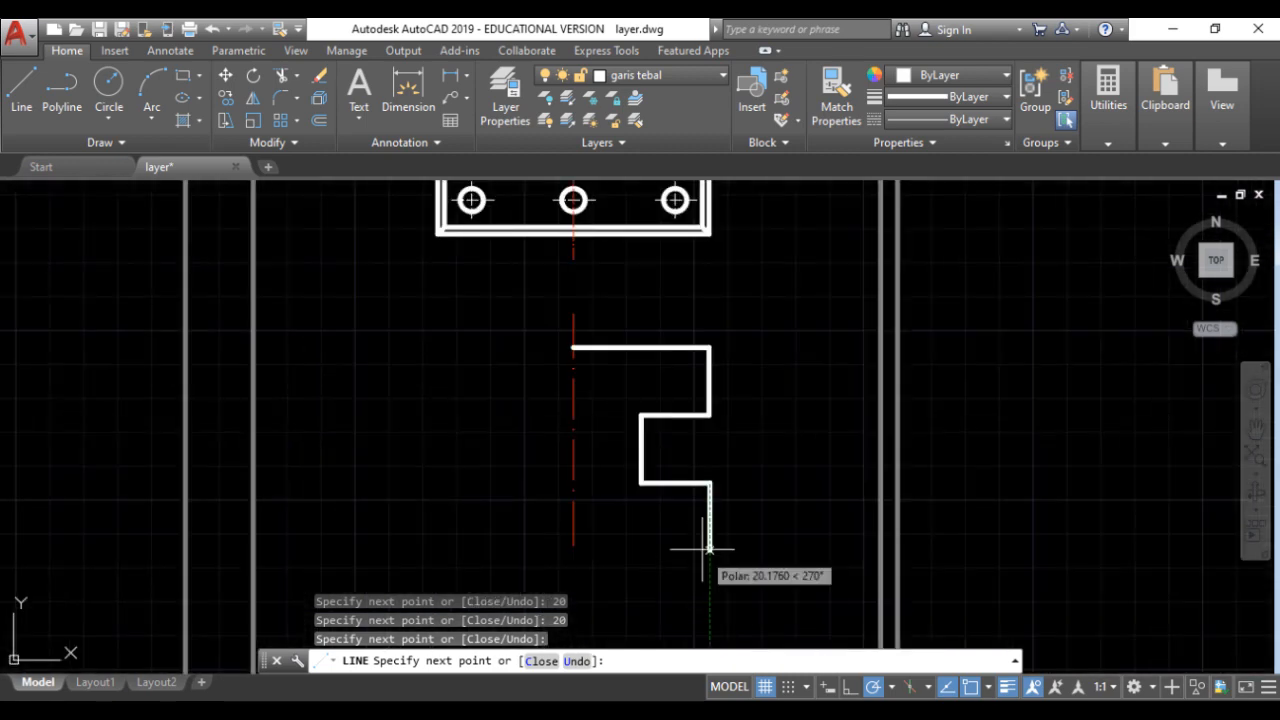
pyautogui.write('20')
pyautogui.press('Return')
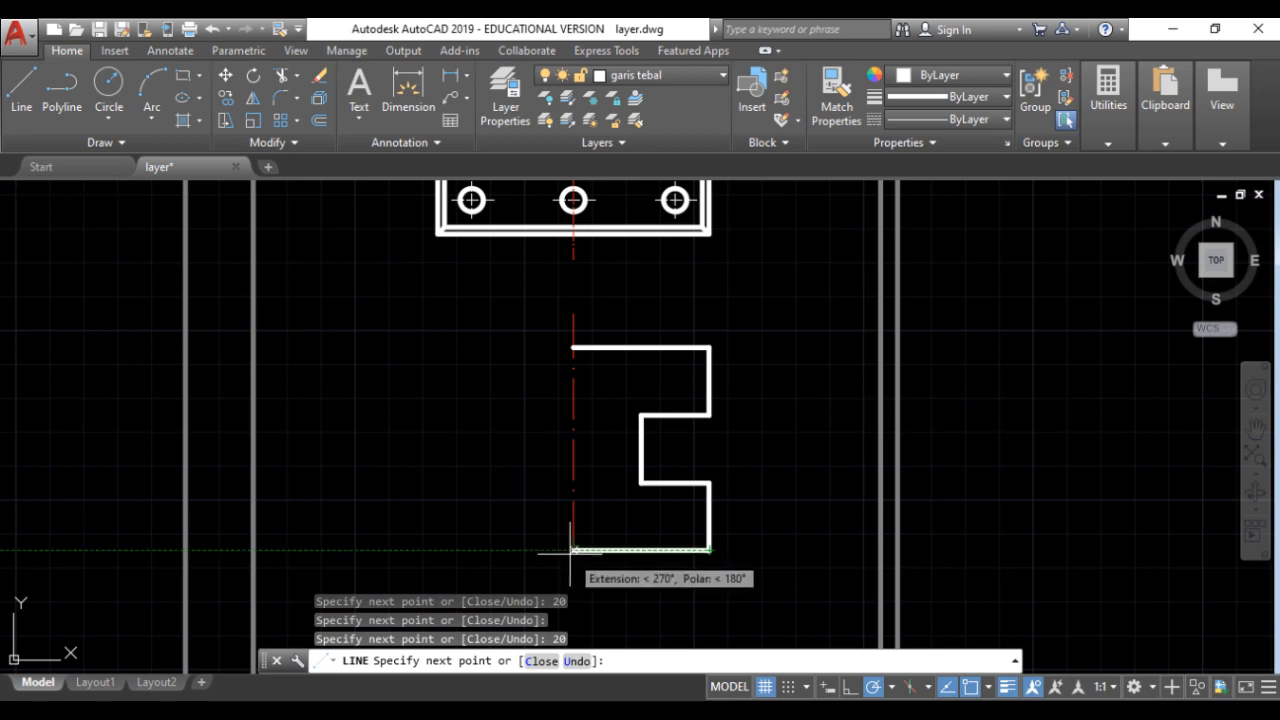
pyautogui.scroll(4, 571, 550)
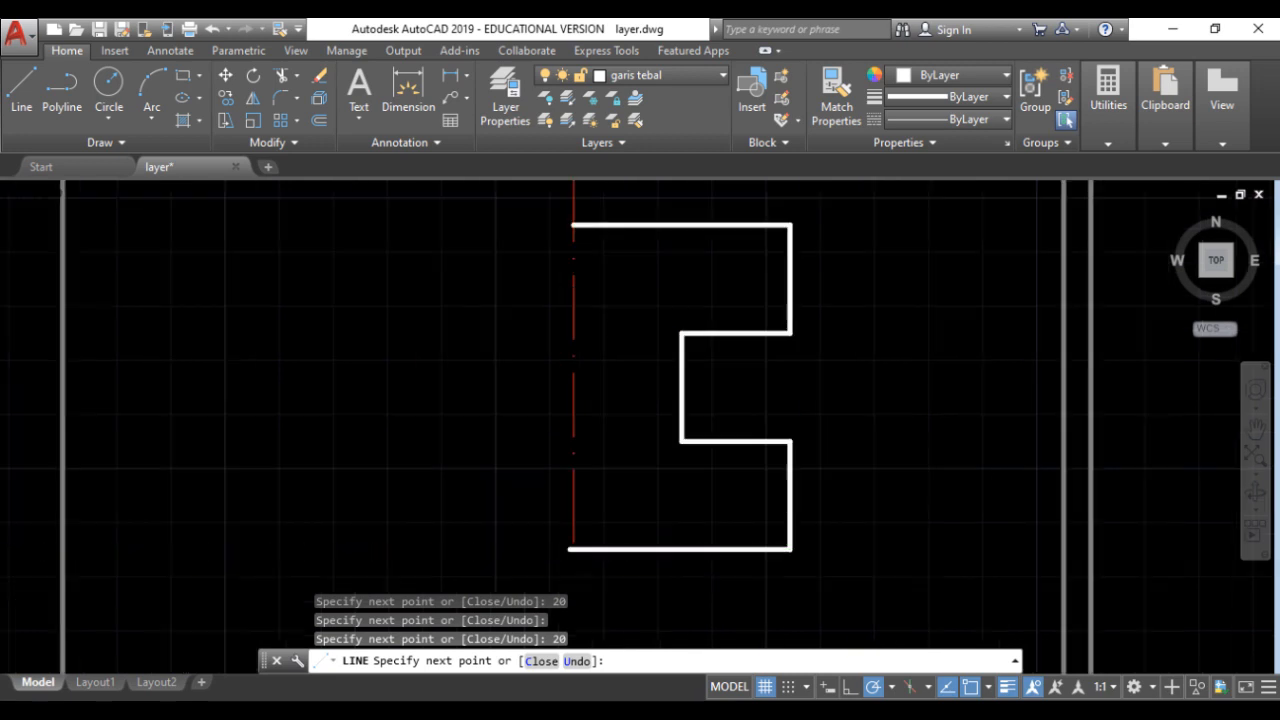
pyautogui.click(574, 547)
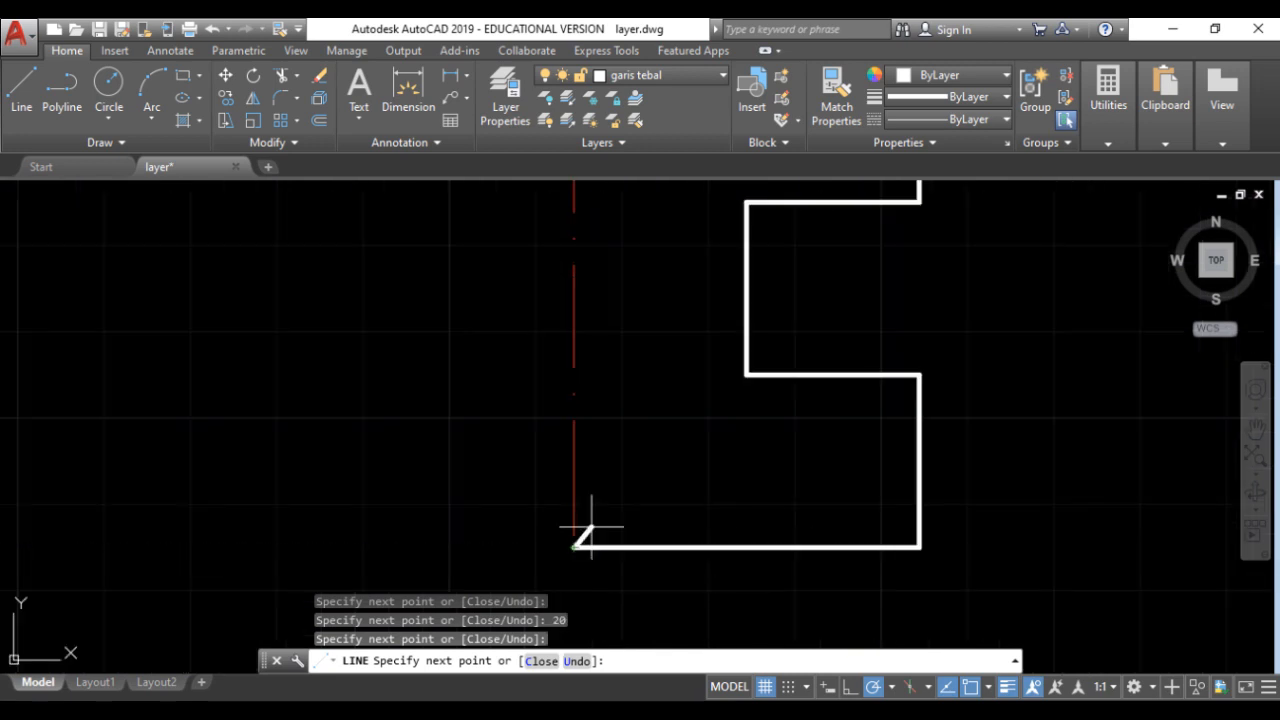
pyautogui.press('Return')
pyautogui.scroll(-4, 786, 297)
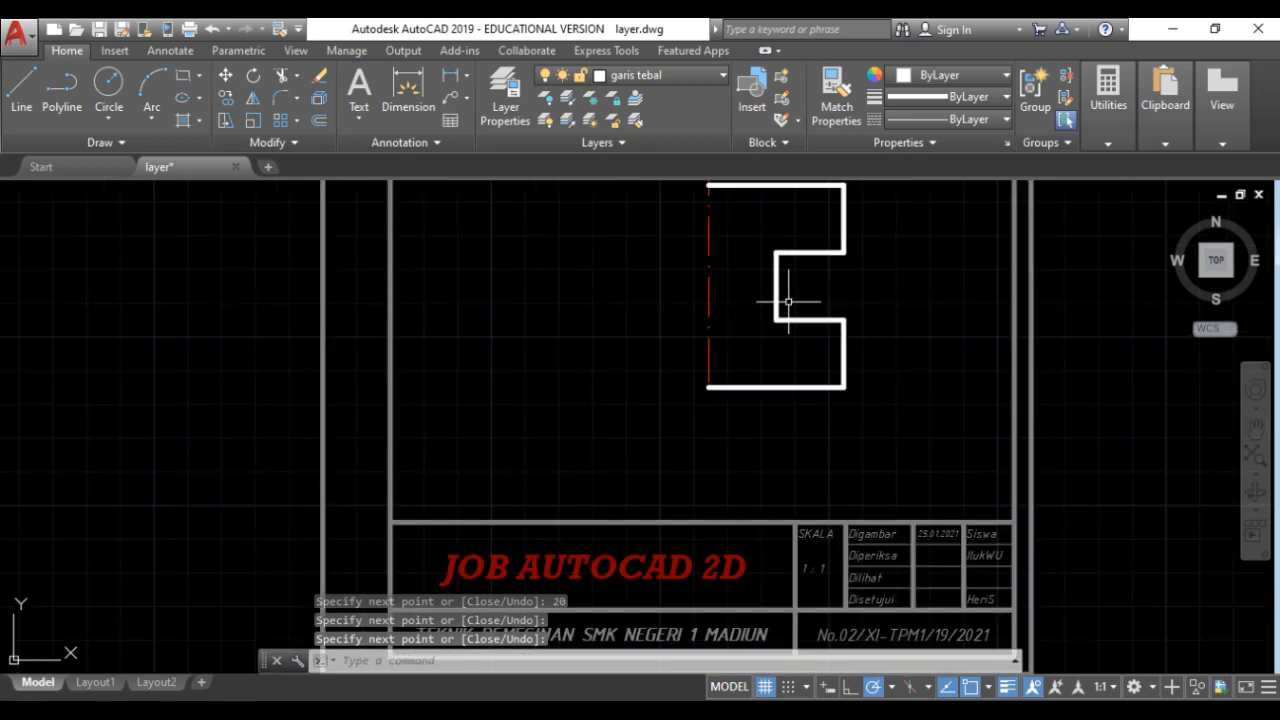
pyautogui.moveTo(786, 297)
pyautogui.mouseDown(button='middle')
pyautogui.moveTo(829, 316)
pyautogui.moveTo(692, 405)
pyautogui.mouseUp(button='middle')
pyautogui.scroll(-3, 660, 315)
pyautogui.scroll(3, 650, 315)
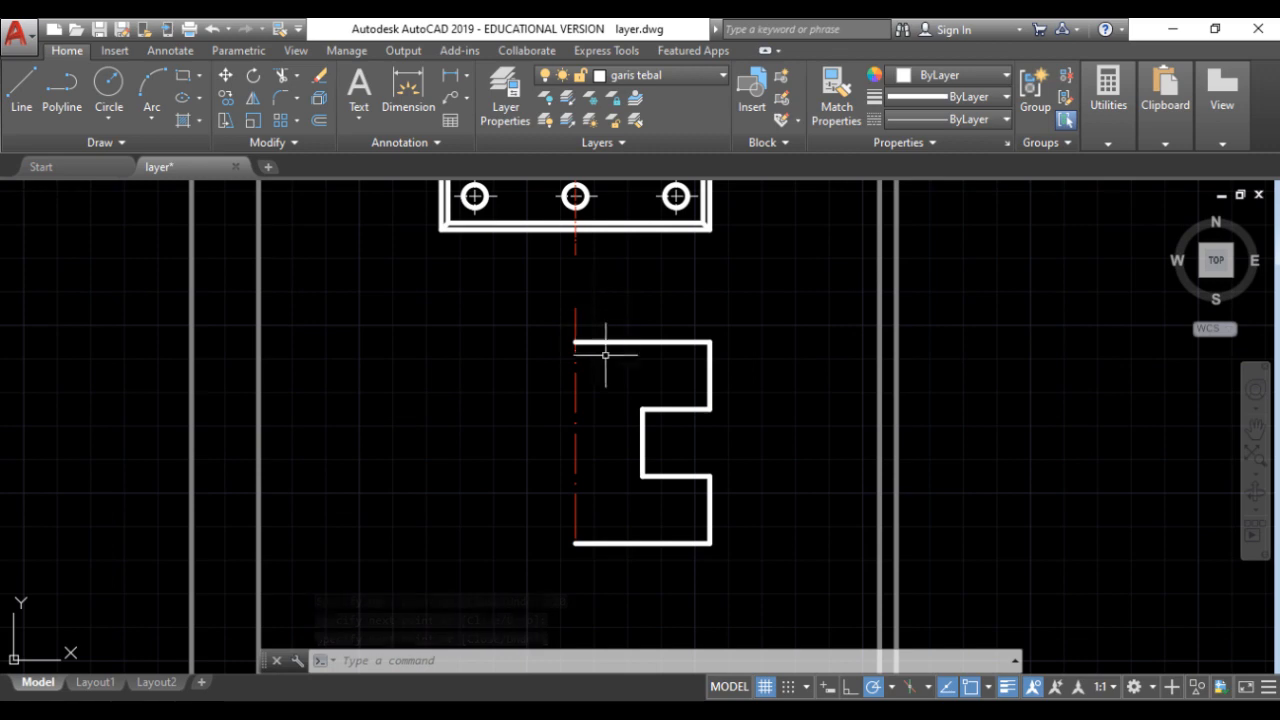
pyautogui.scroll(3, 616, 447)
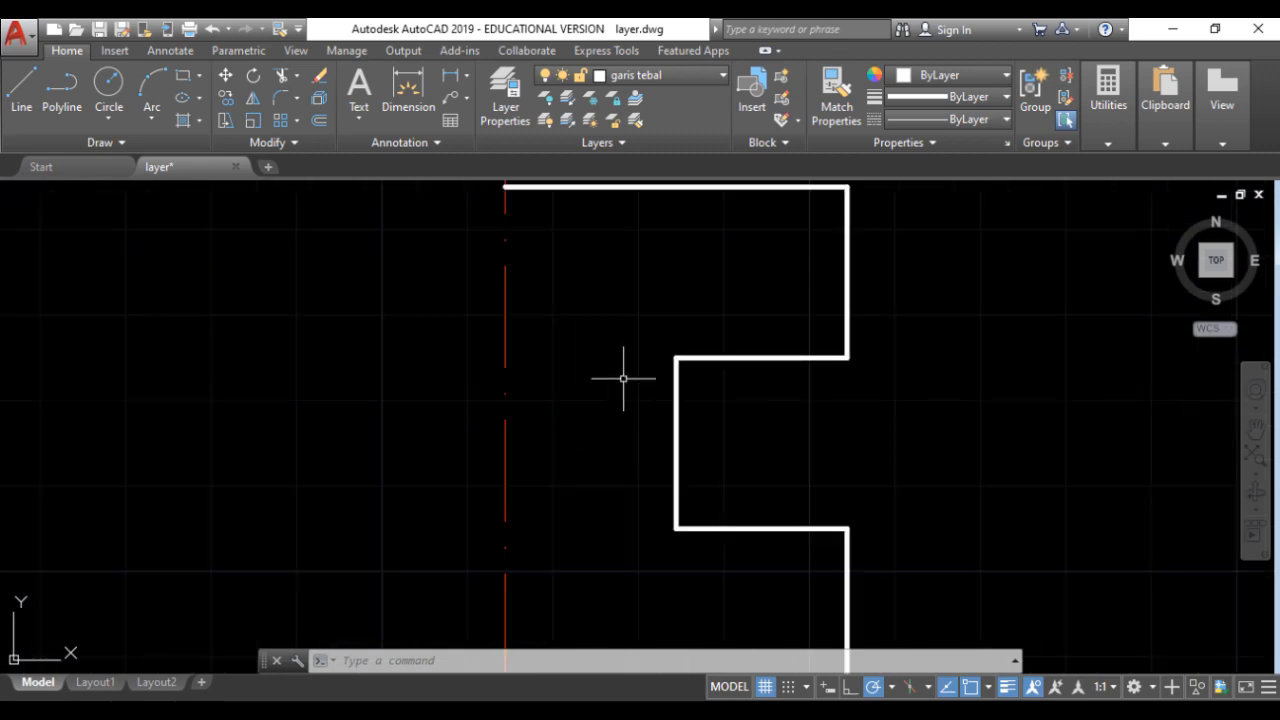
pyautogui.scroll(-5, 623, 374)
pyautogui.scroll(3, 585, 330)
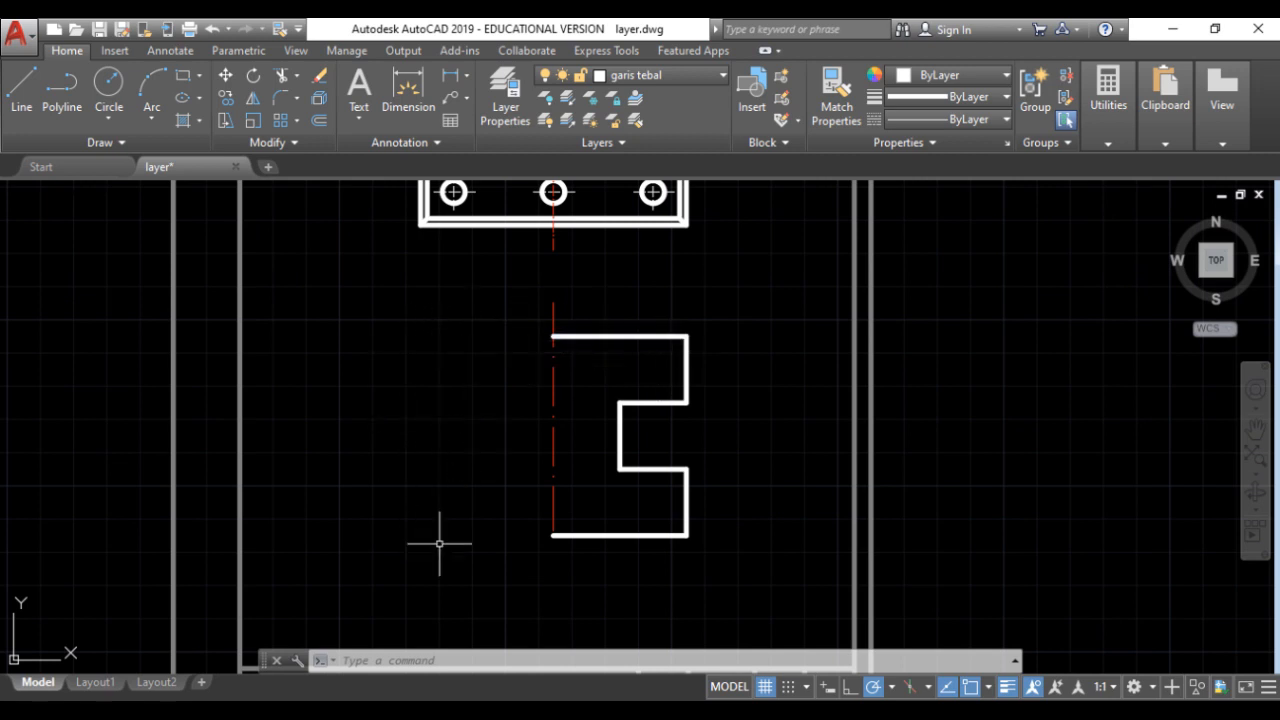
# Draw the central bore's right edge through the full section height, aligned with the right quadrant of the plate's inner central circle.
pyautogui.moveTo(579, 405); pyautogui.dragTo(553, 481, button='middle')
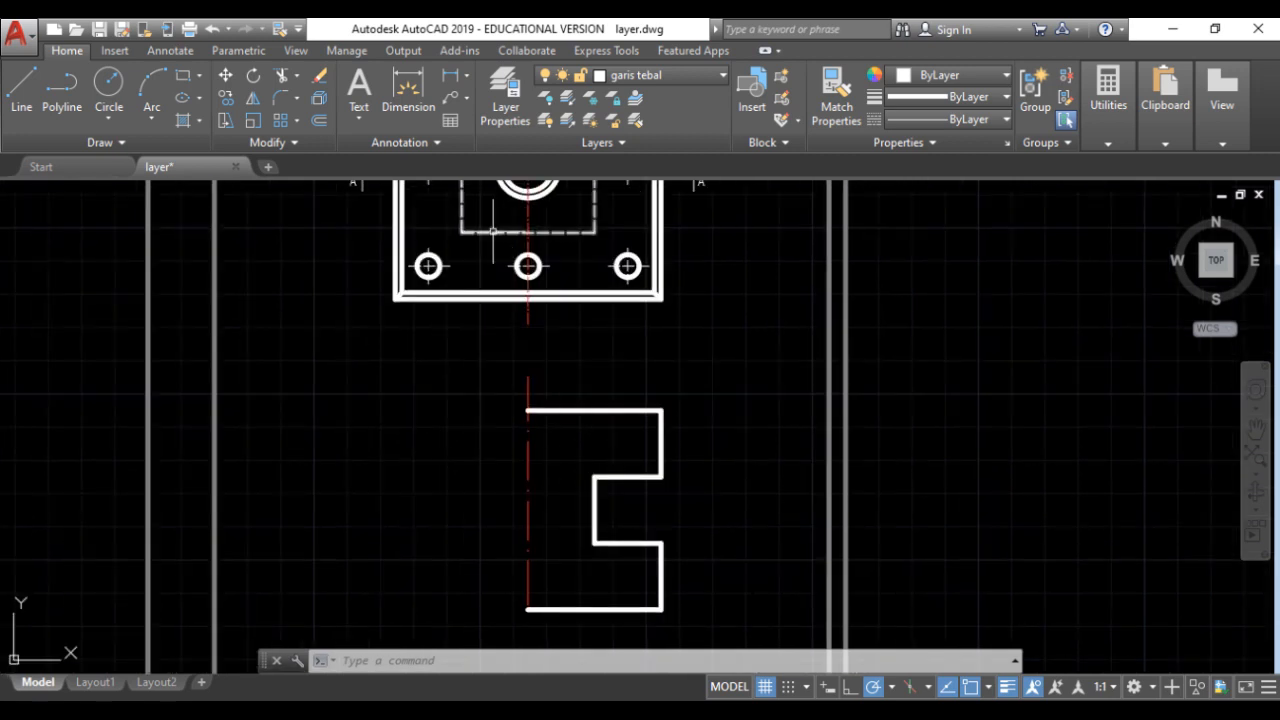
pyautogui.moveTo(552, 386); pyautogui.dragTo(545, 437, button='middle')
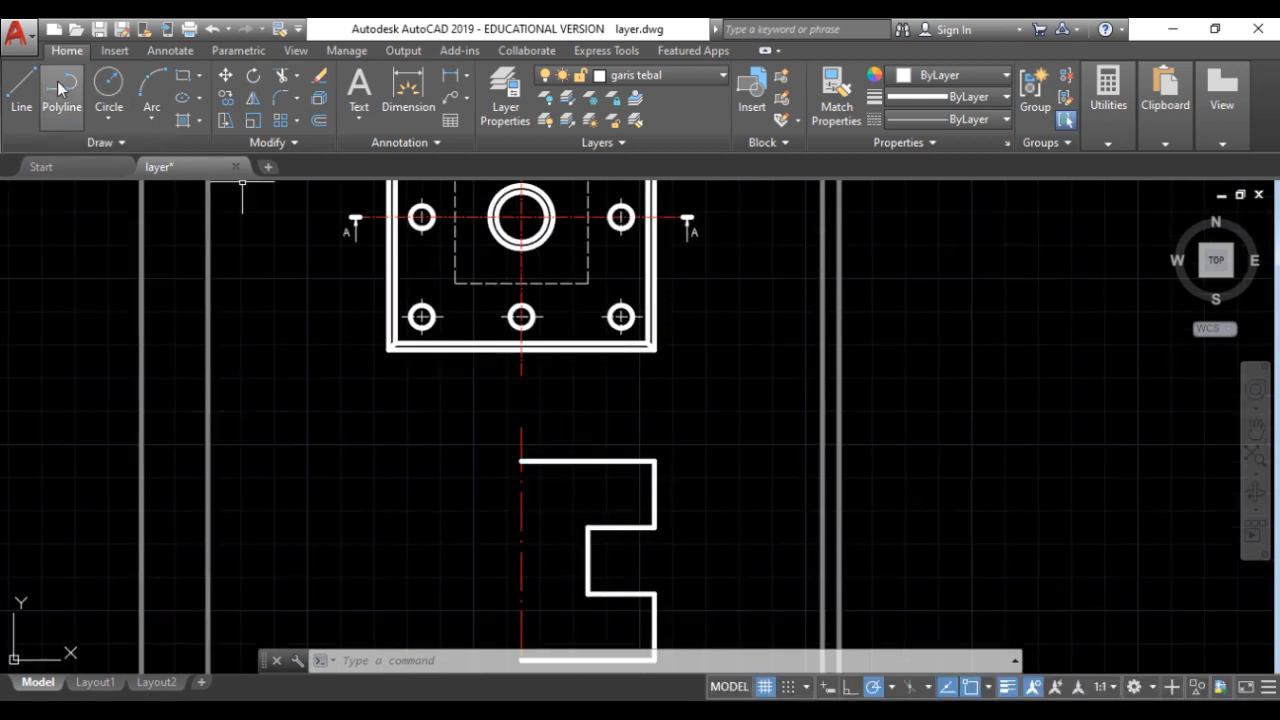
pyautogui.click(22, 88)
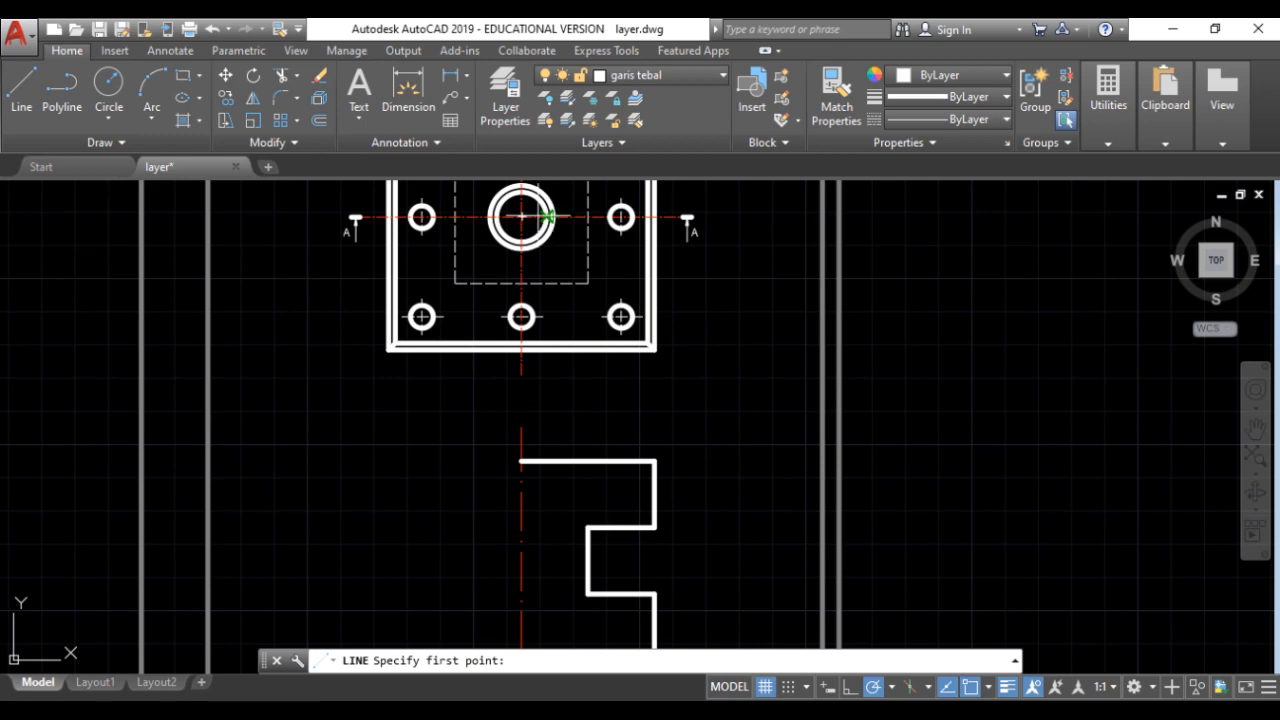
pyautogui.click(546, 461)
pyautogui.scroll(-3, 540, 455)
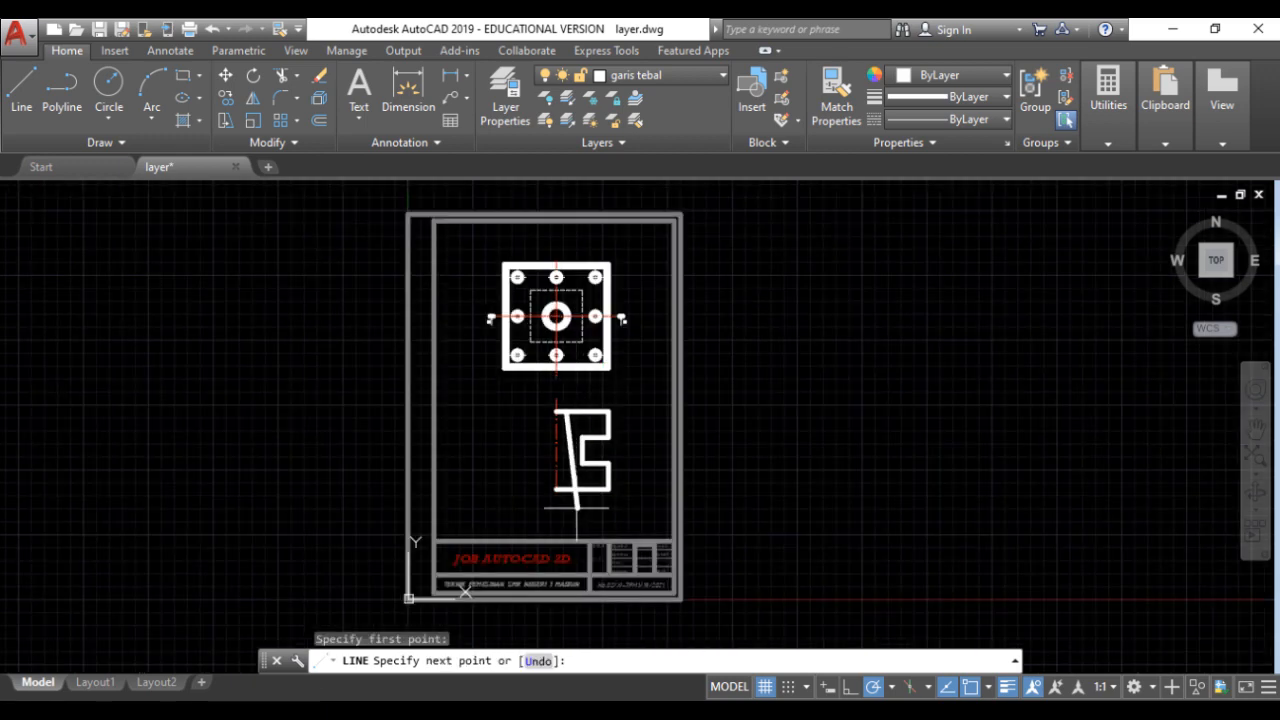
pyautogui.scroll(3, 544, 468)
pyautogui.click(544, 467)
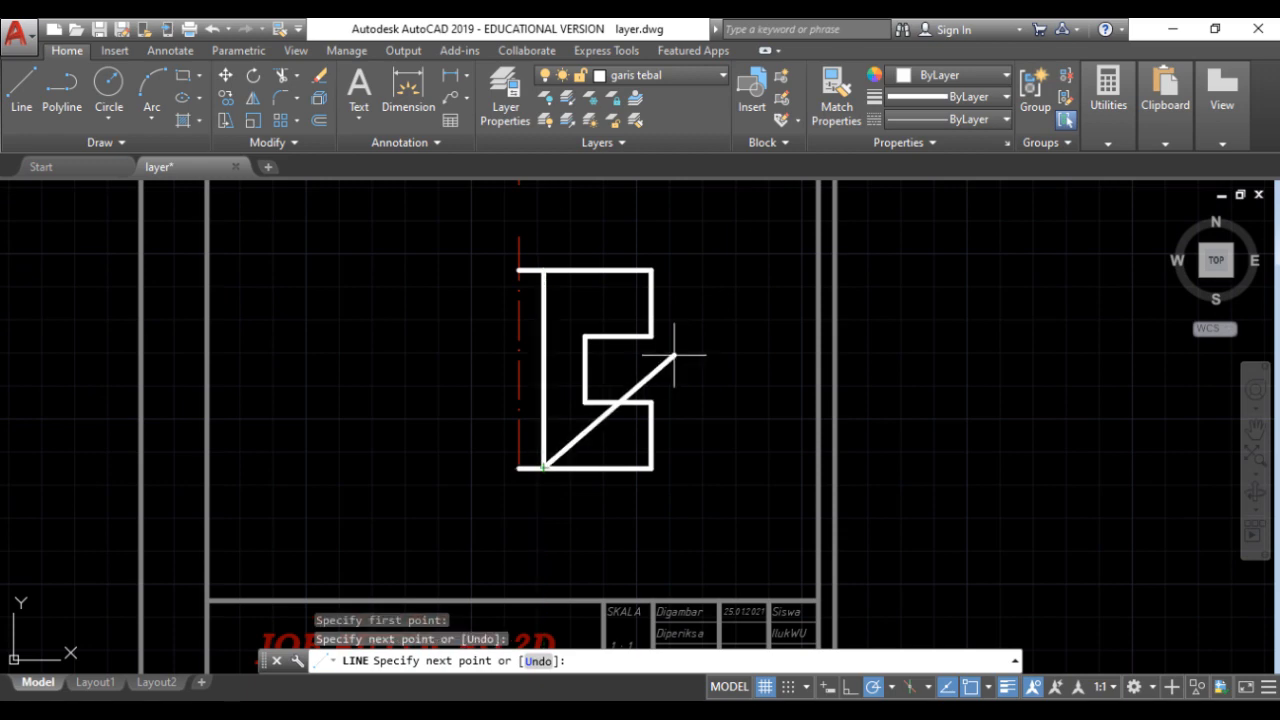
pyautogui.press('Return')
# Draw the threaded hole's right edge from the section's upper edge to the slot, aligned with the right quadrant of the lower-right hole's inner circle.
pyautogui.moveTo(686, 286); pyautogui.dragTo(620, 409, button='middle')
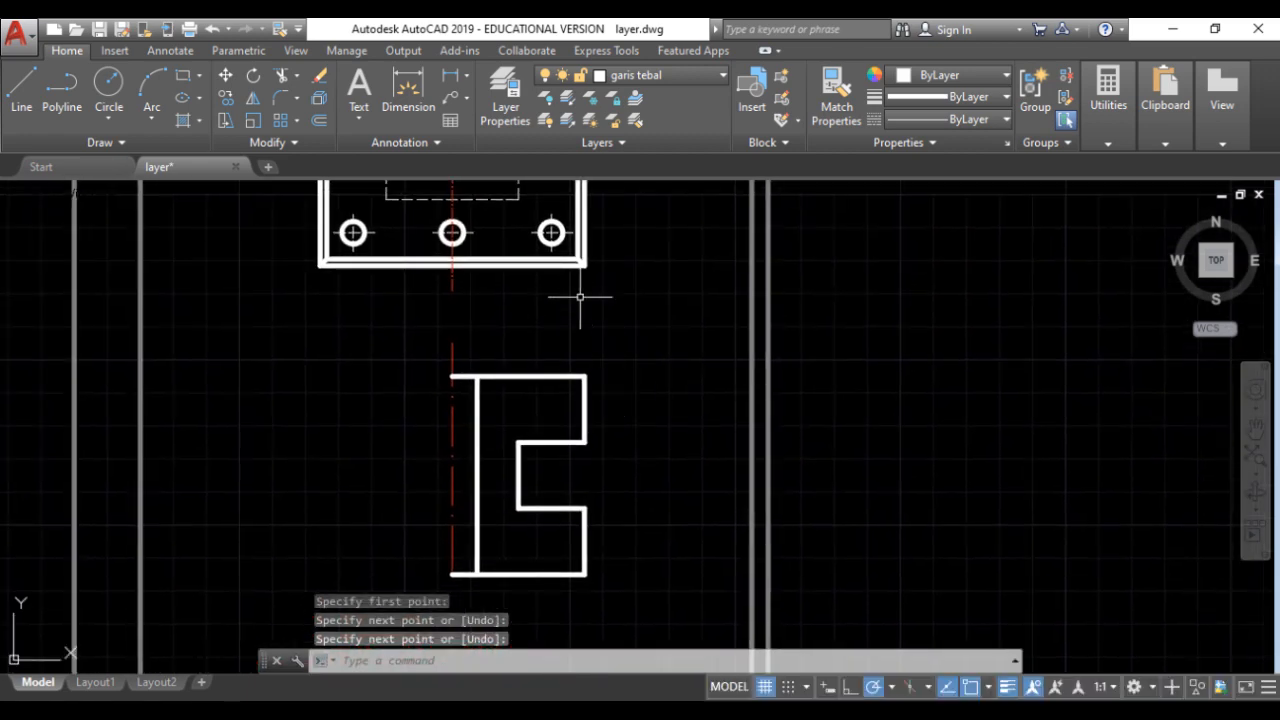
pyautogui.scroll(4, 580, 290)
pyautogui.scroll(-4, 580, 292)
pyautogui.scroll(4, 540, 228)
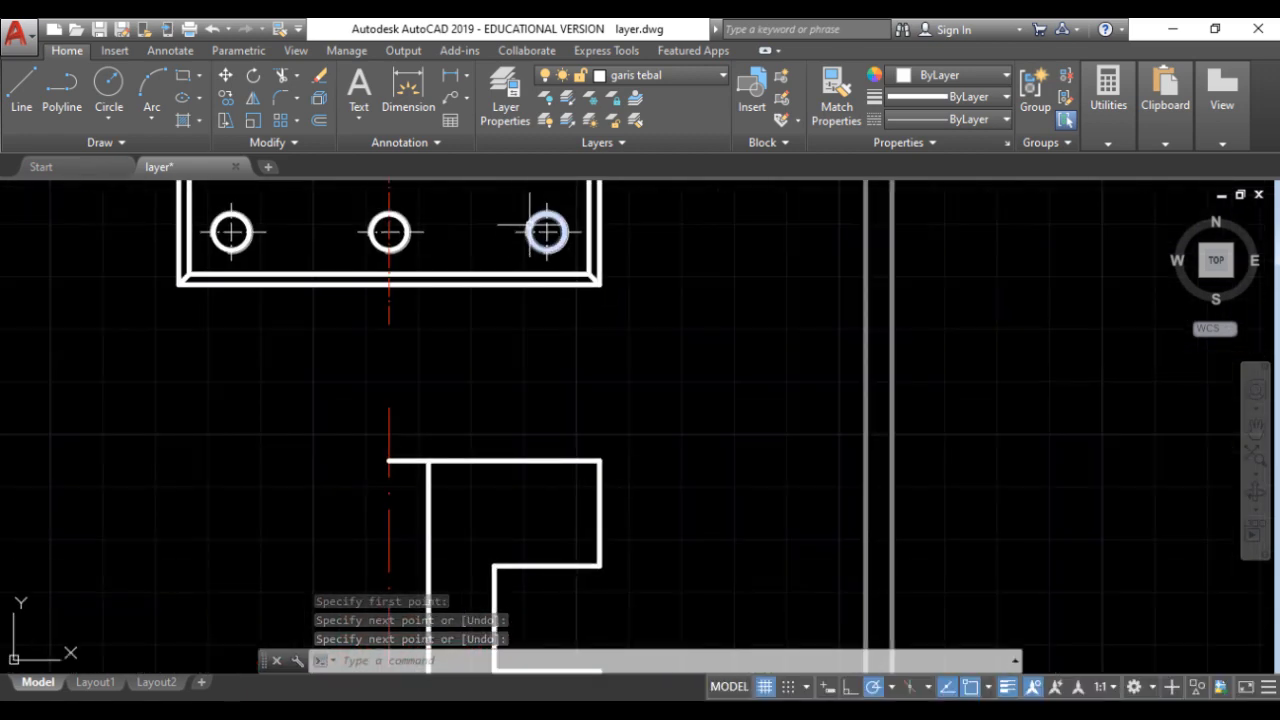
pyautogui.scroll(-5, 530, 226)
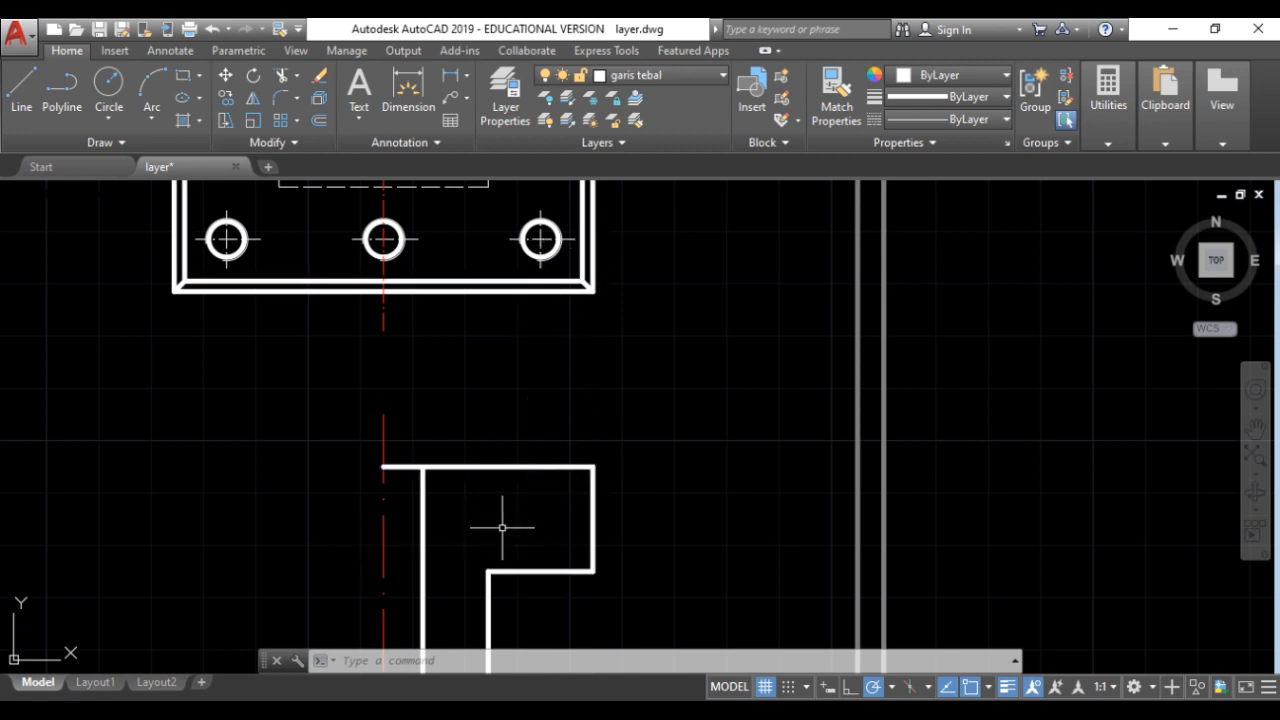
pyautogui.click(21, 88)
pyautogui.scroll(4, 548, 258)
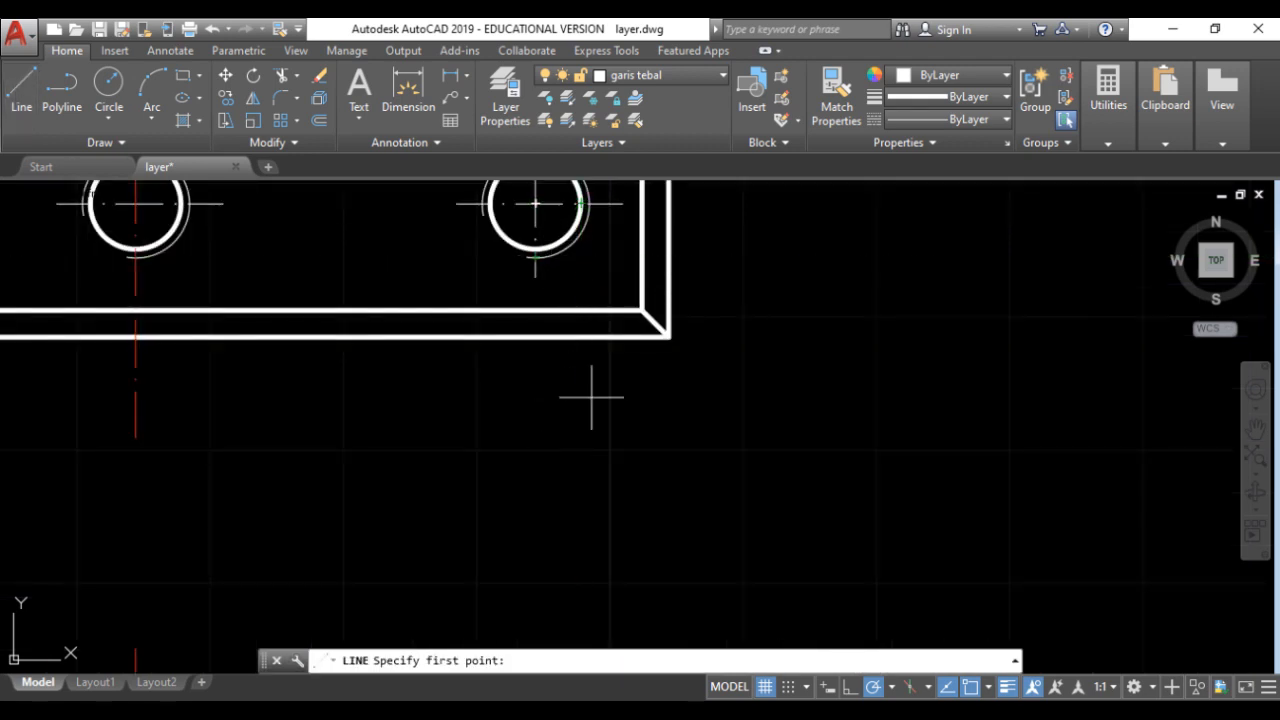
pyautogui.scroll(-2, 591, 397)
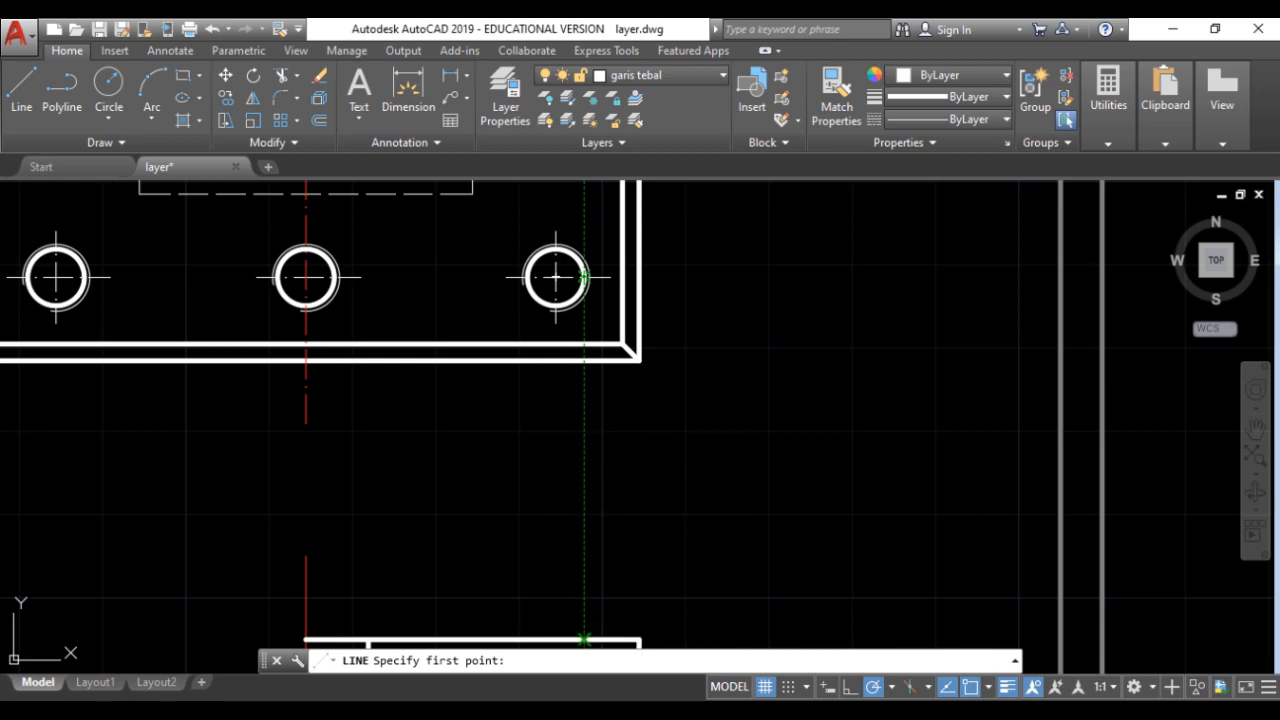
pyautogui.click(582, 628)
pyautogui.scroll(-3, 610, 600)
pyautogui.scroll(3, 608, 603)
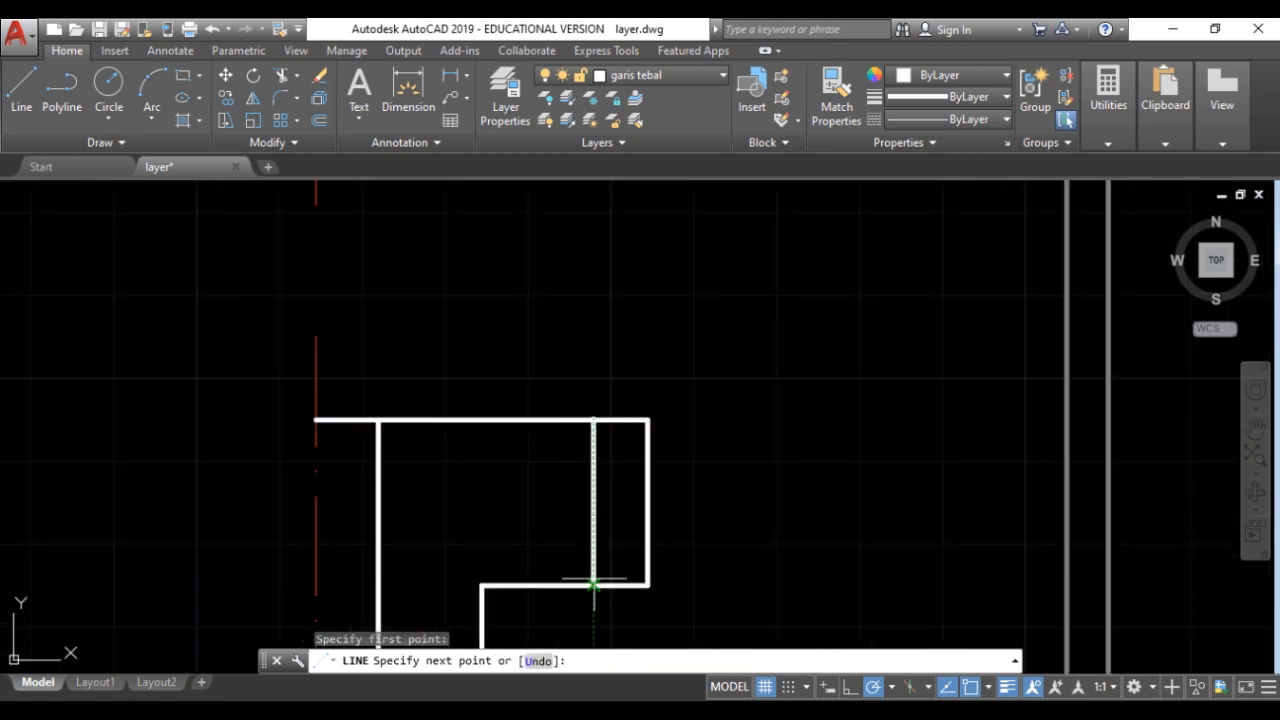
pyautogui.click(594, 586)
pyautogui.press('Return')
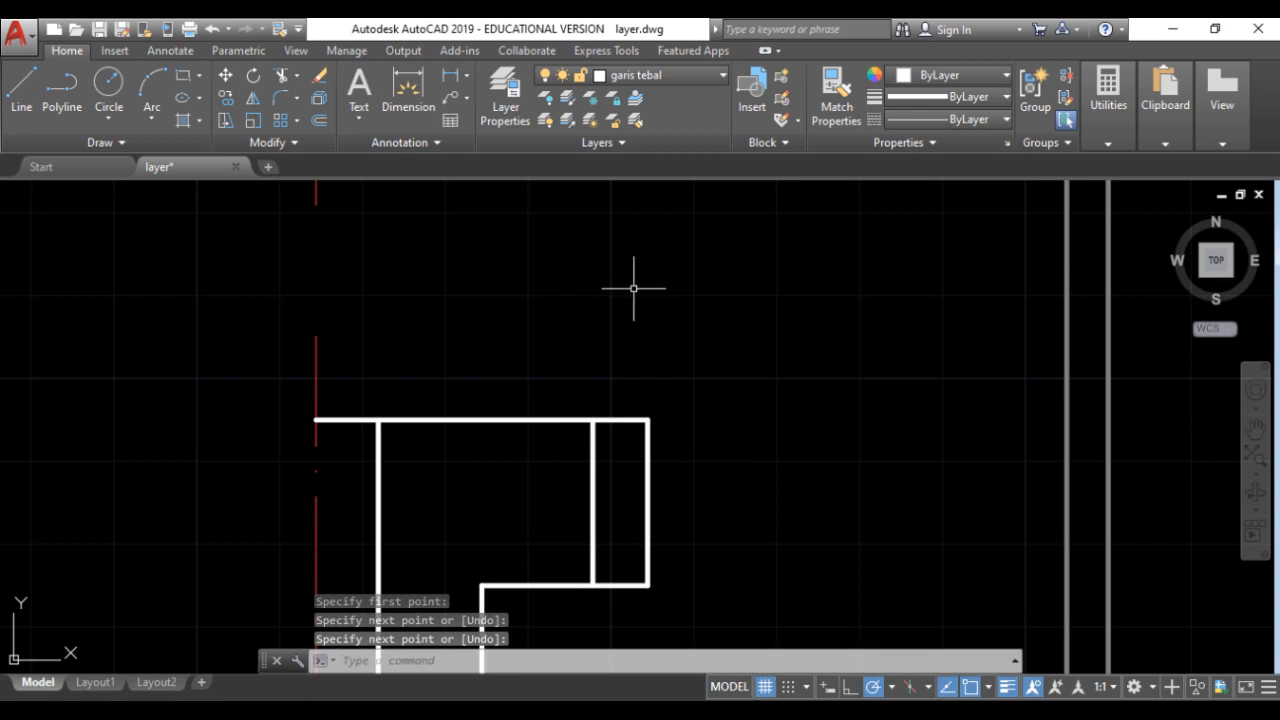
# Draw the threaded hole's left edge from the section's upper edge to the slot, aligned with the left quadrant of the lower-right hole's inner circle.
pyautogui.scroll(-2, 634, 286)
pyautogui.moveTo(523, 343); pyautogui.dragTo(506, 374, button='middle')
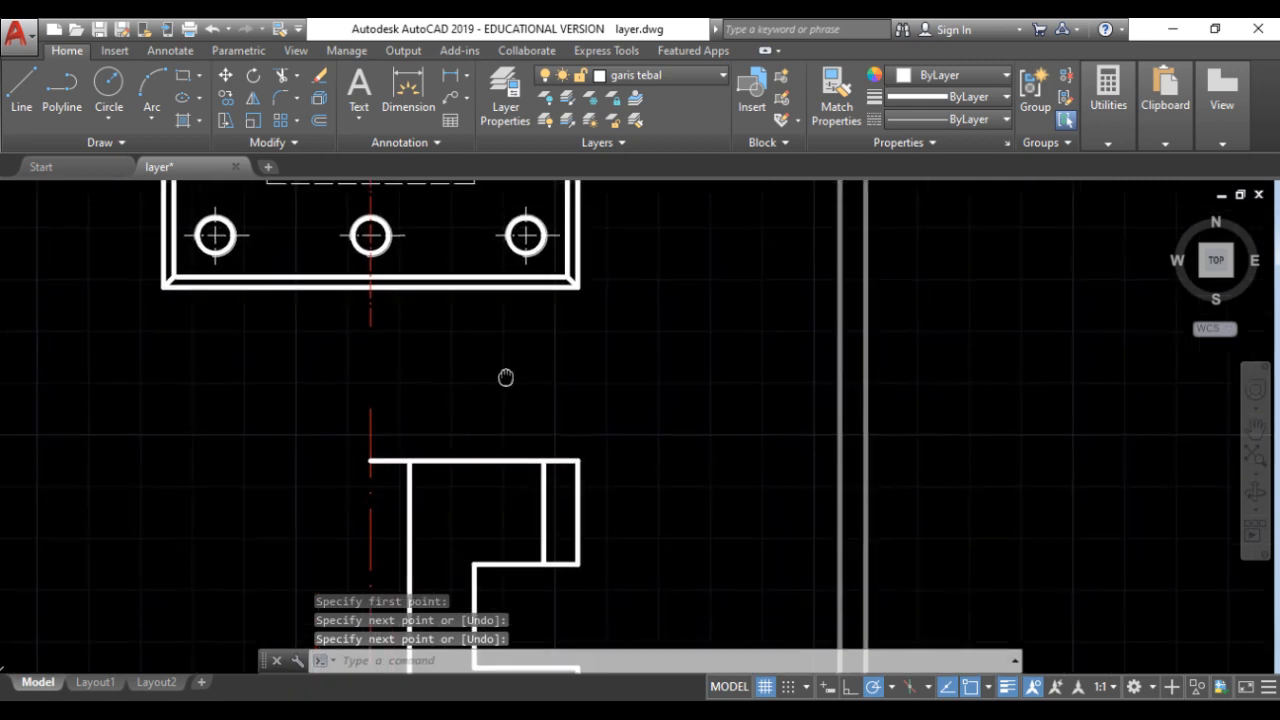
pyautogui.click(22, 88)
pyautogui.scroll(2, 503, 268)
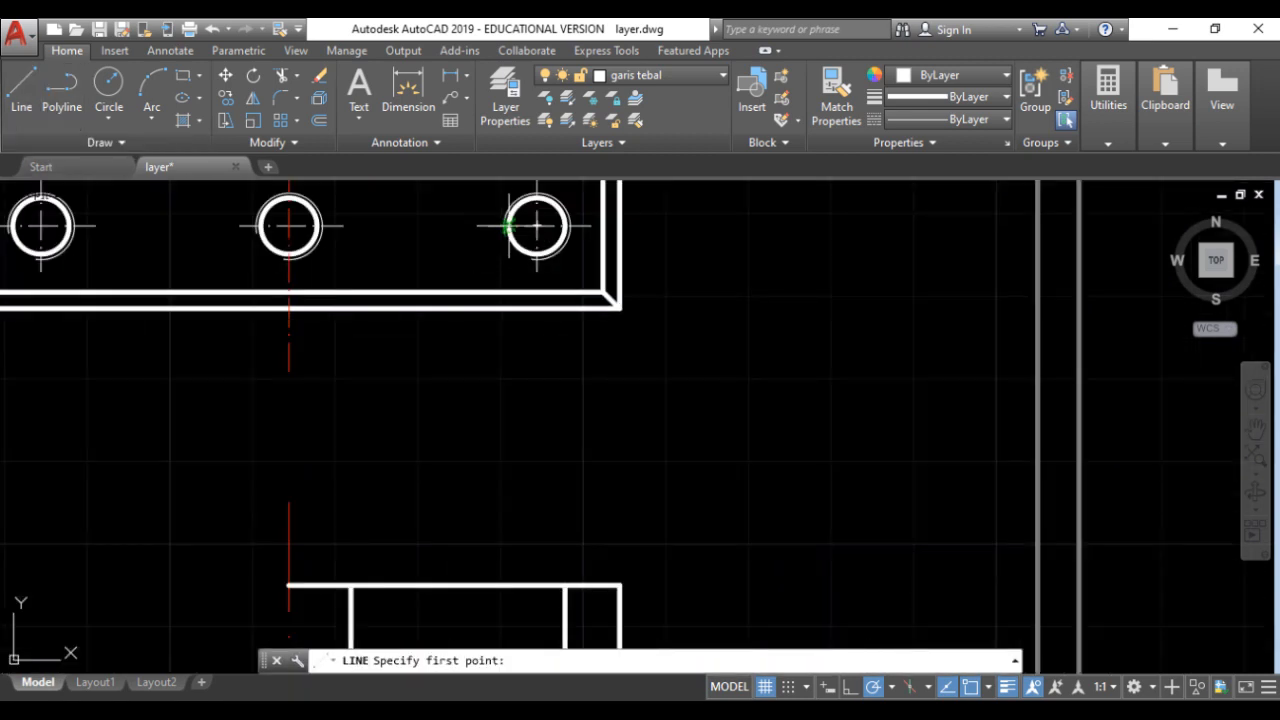
pyautogui.click(510, 585)
pyautogui.scroll(-2, 514, 566)
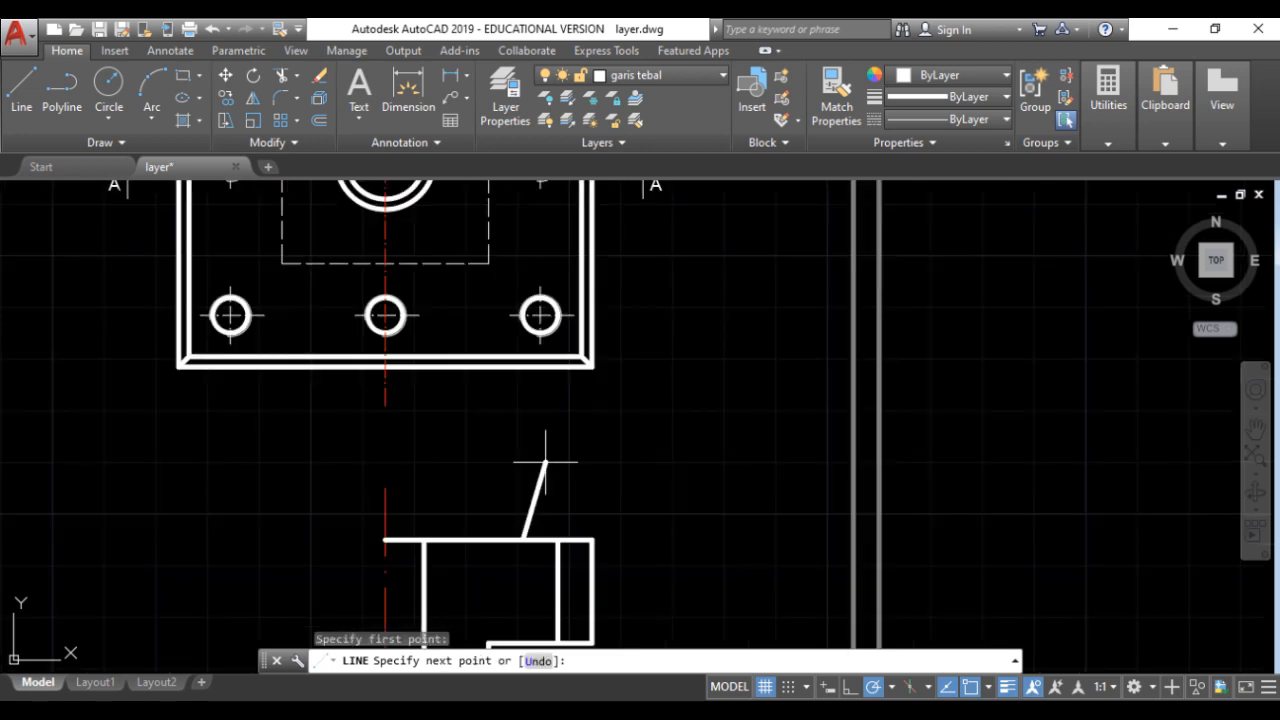
pyautogui.click(522, 638)
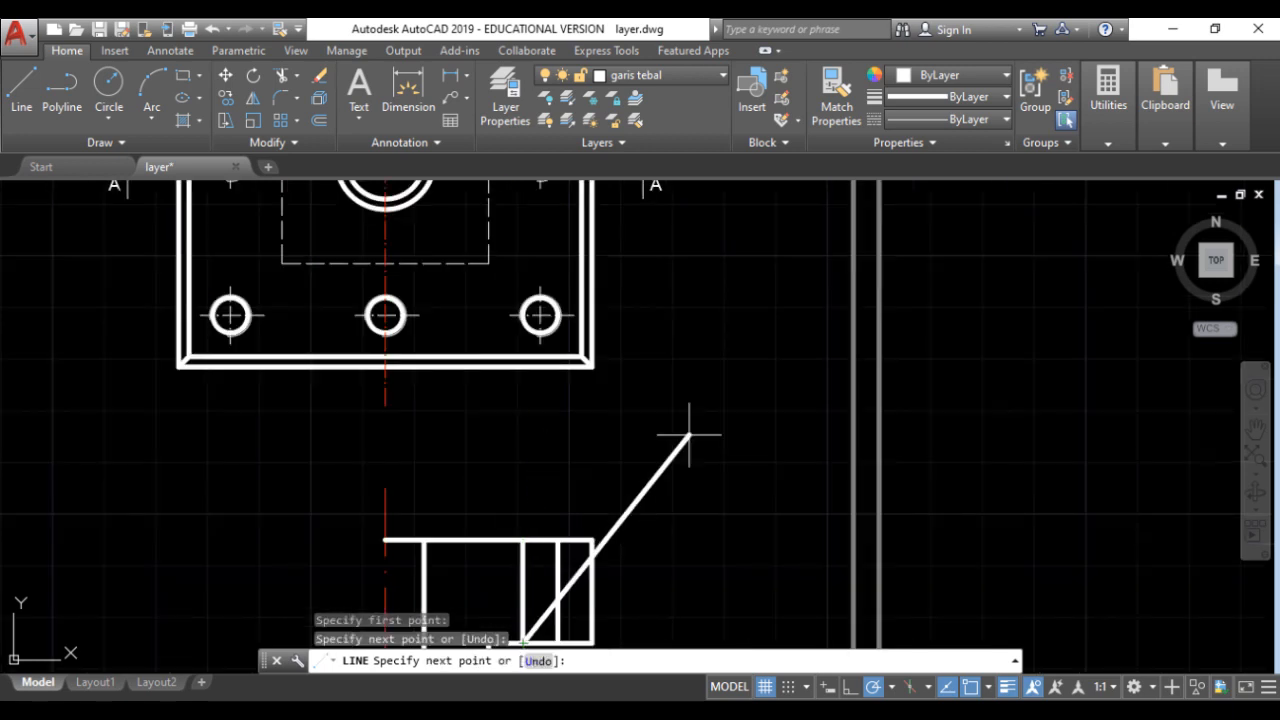
pyautogui.press('Return')
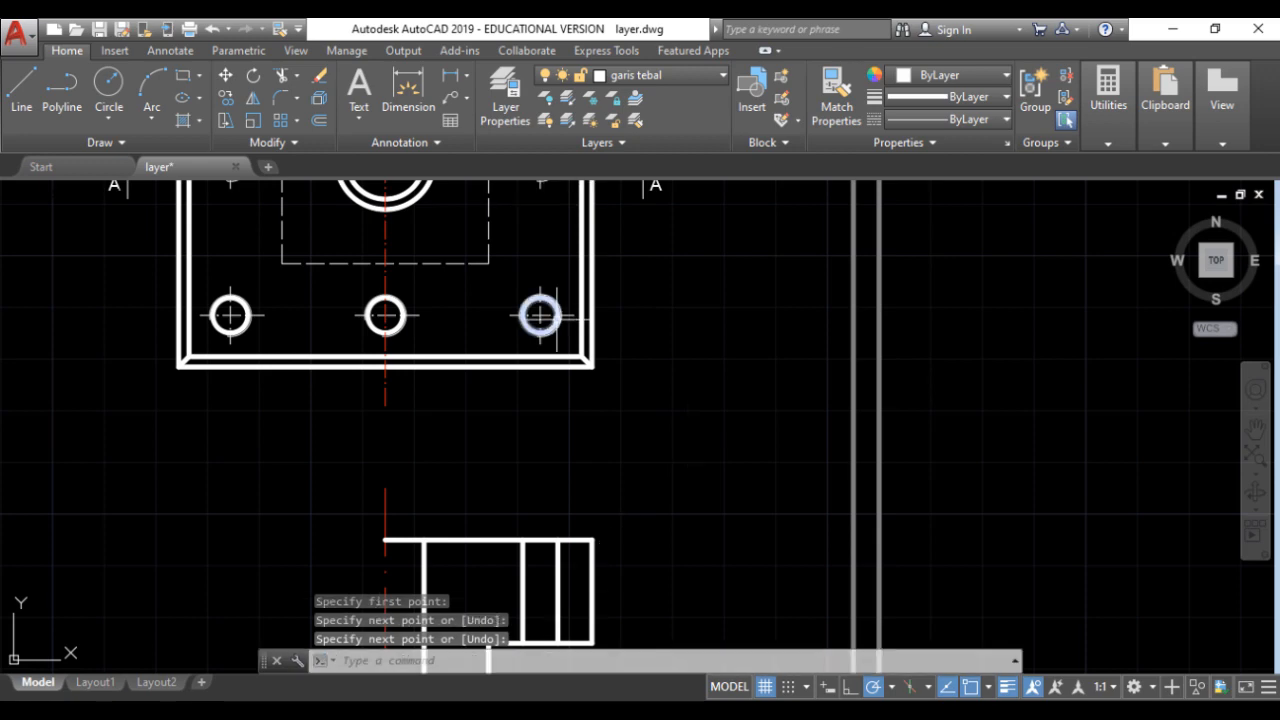
# Draw the right thread line from the section's upper edge to the slot, aligned with the right quadrant of the lower-right hole's outer thread arc.
pyautogui.scroll(5, 540, 308)
pyautogui.scroll(-5, 540, 305)
pyautogui.scroll(2, 583, 292)
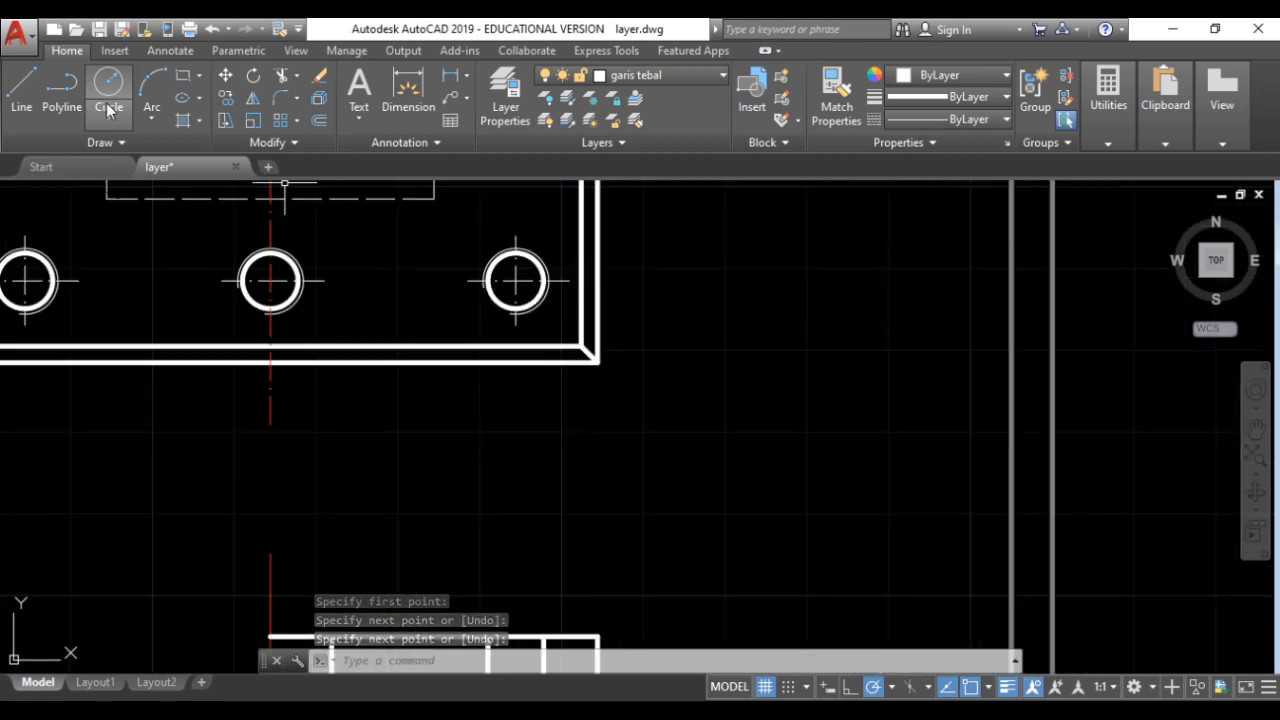
pyautogui.press('Return')
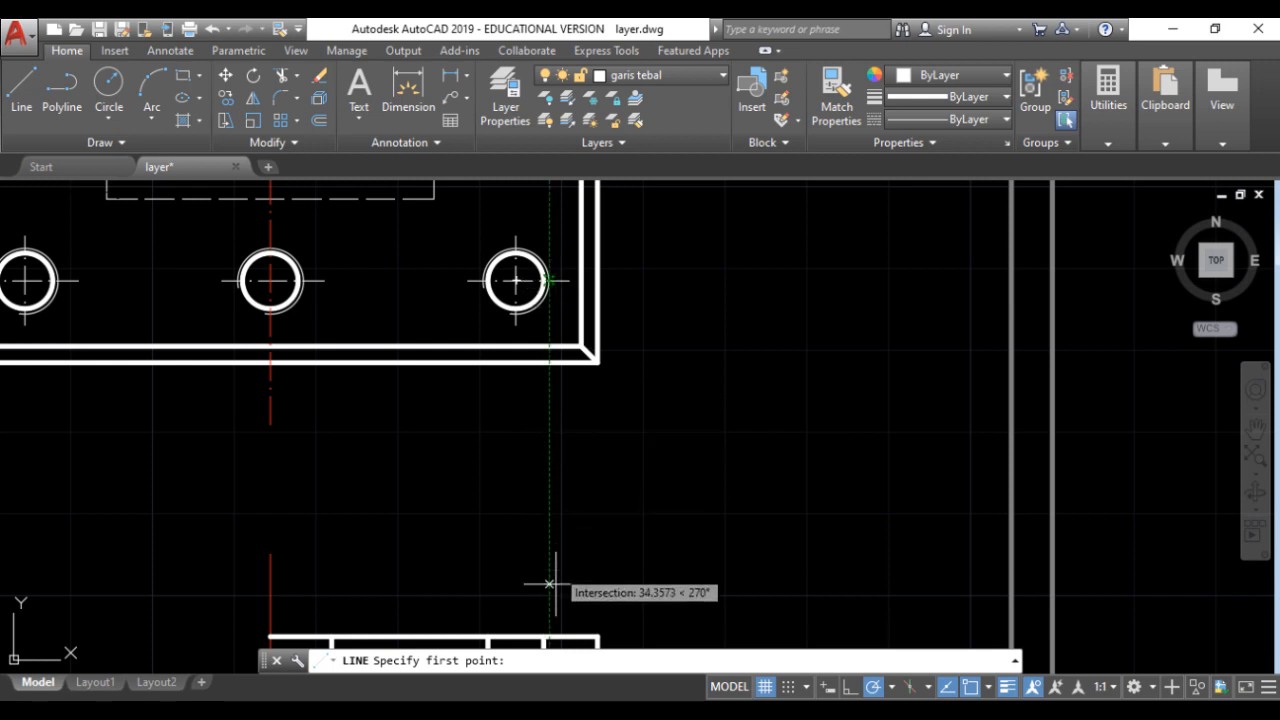
pyautogui.click(549, 638)
pyautogui.scroll(-3, 591, 443)
pyautogui.scroll(3, 577, 588)
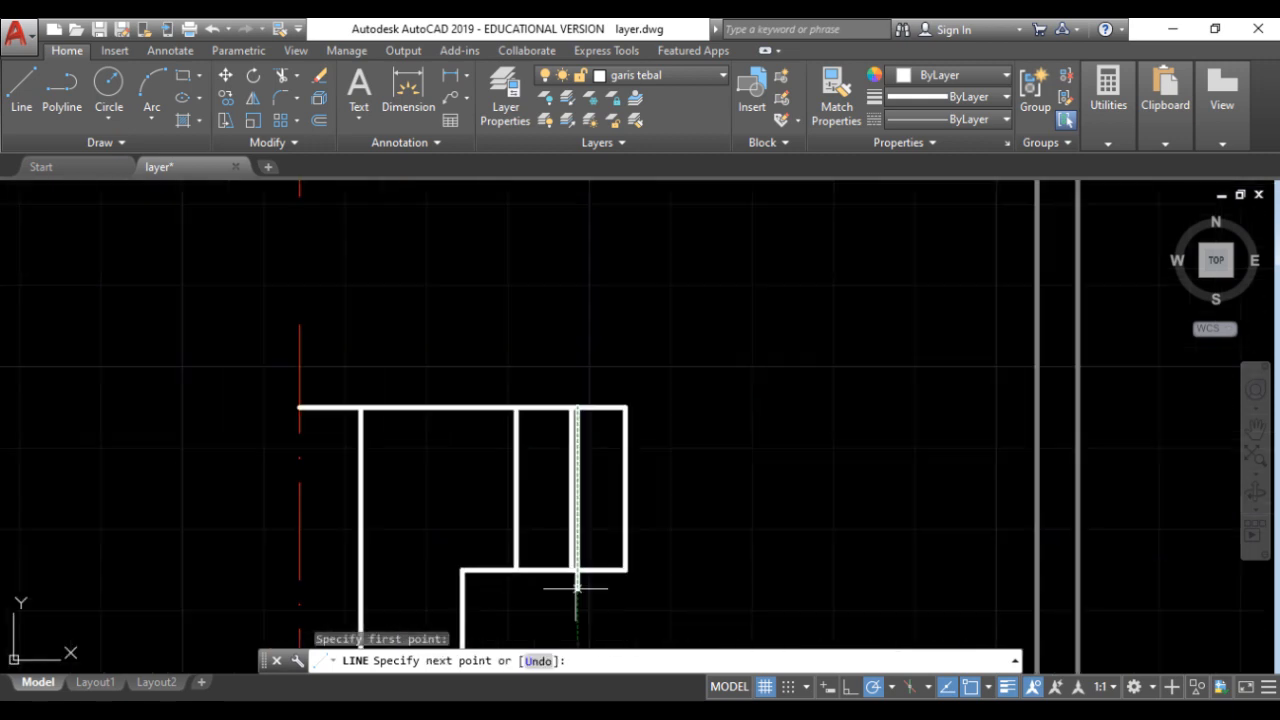
pyautogui.click(577, 570)
pyautogui.press('Return')
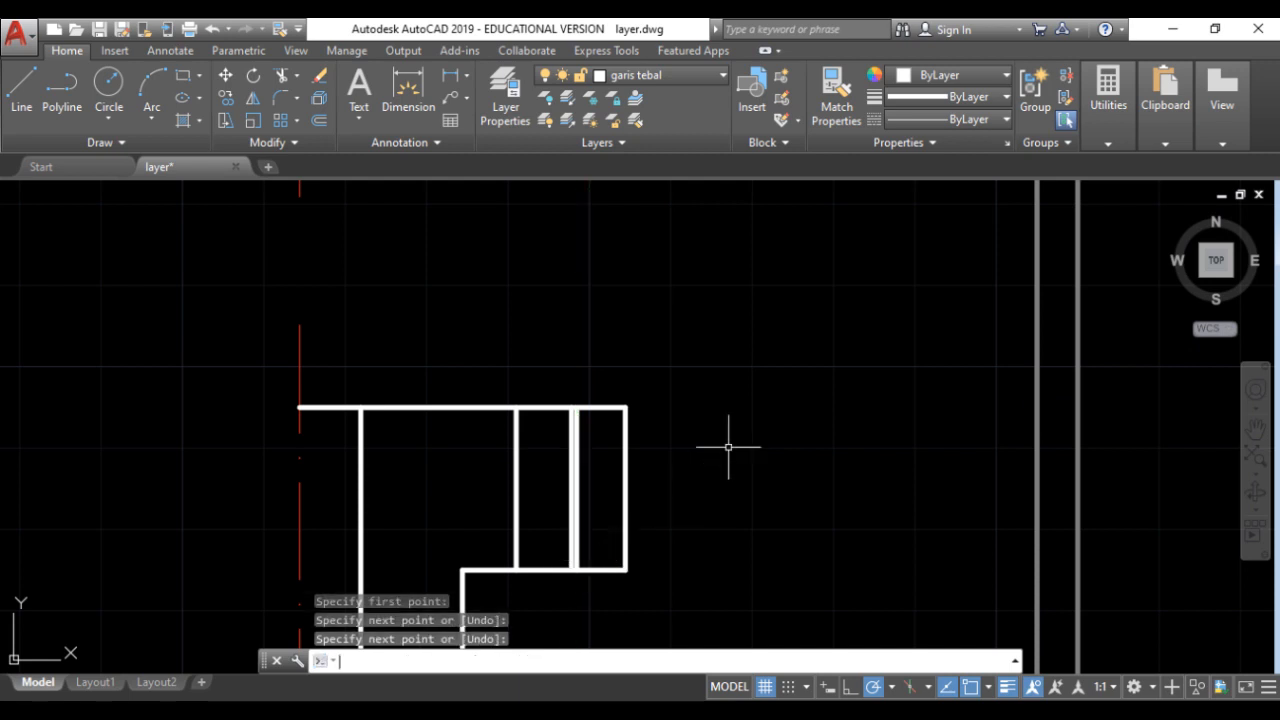
# Draw the left thread line from the section's upper edge to the slot, aligned with the left end of the lower-right hole's outer thread arc.
pyautogui.scroll(-2, 726, 452)
pyautogui.moveTo(631, 284); pyautogui.dragTo(611, 363, button='middle')
pyautogui.scroll(3, 571, 288)
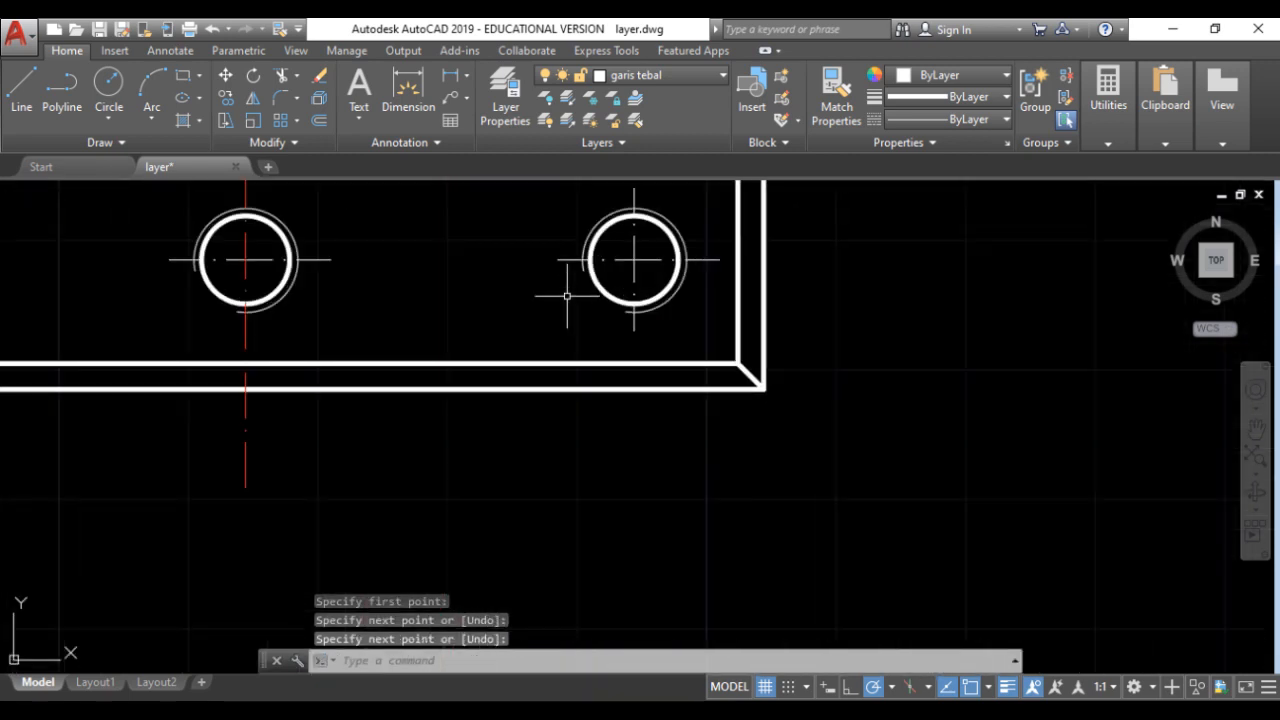
pyautogui.click(22, 90)
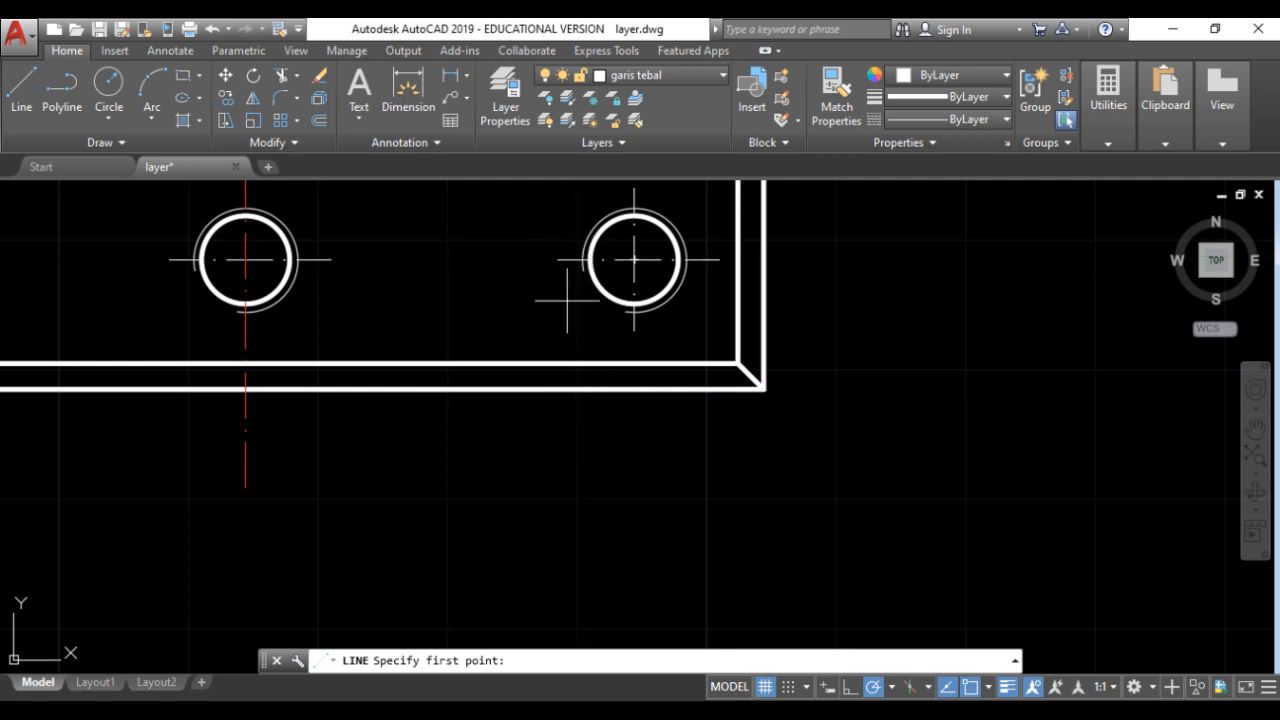
pyautogui.scroll(-5, 583, 389)
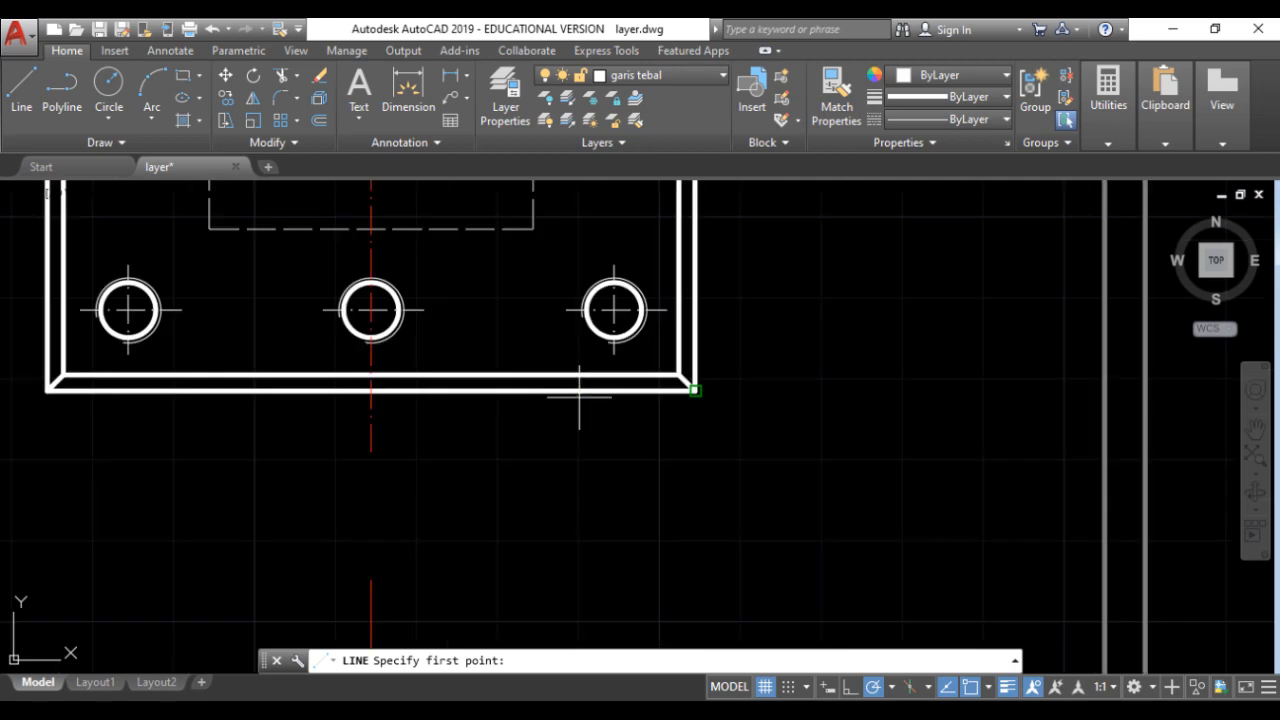
pyautogui.scroll(3, 586, 451)
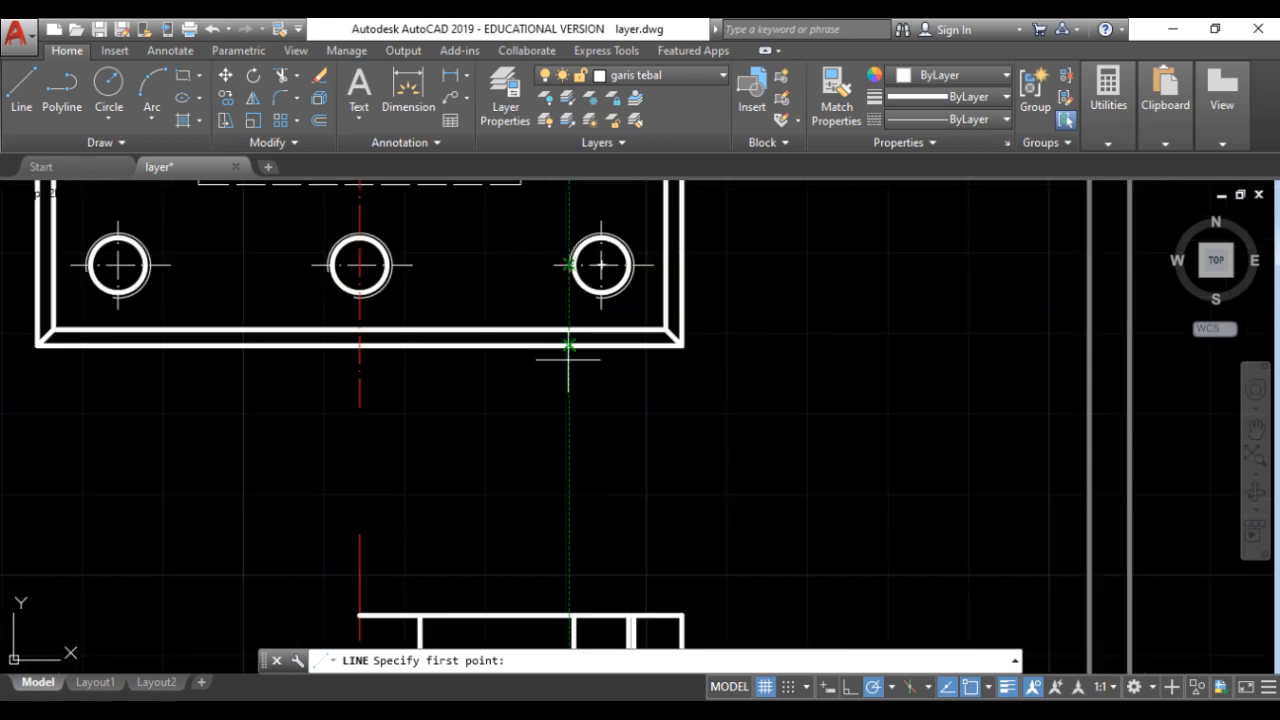
pyautogui.click(568, 612)
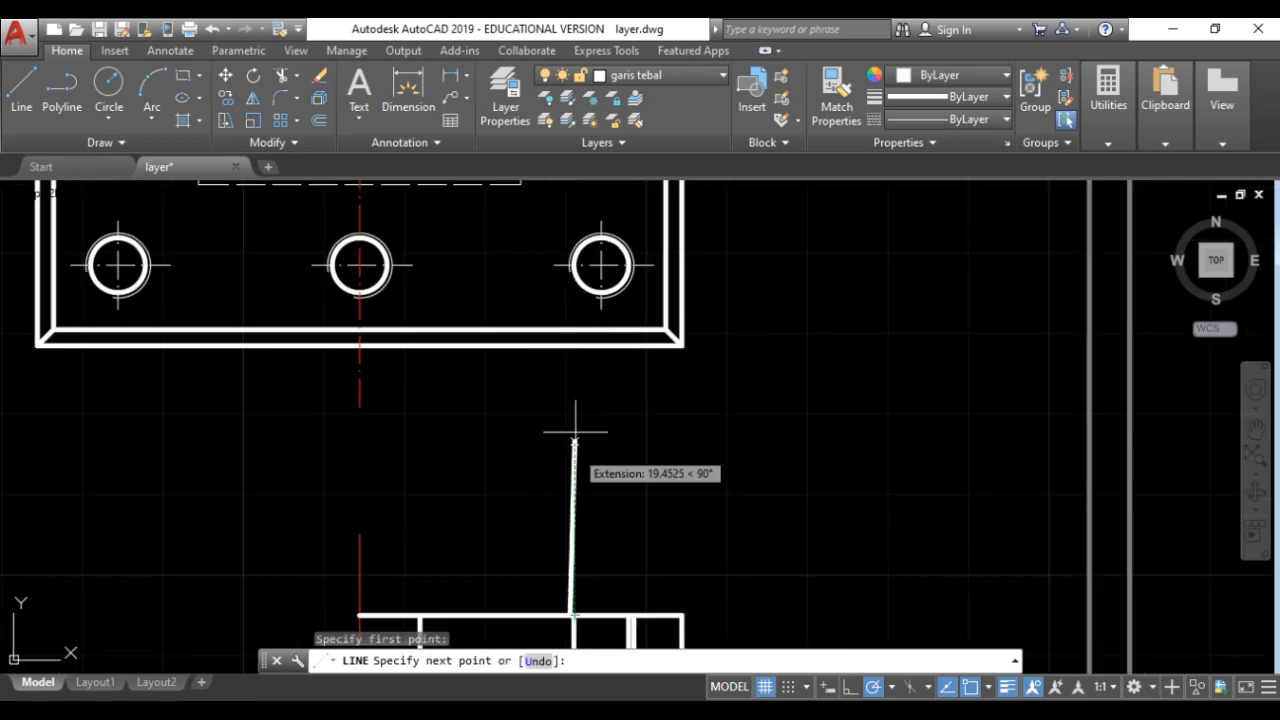
pyautogui.scroll(-3, 543, 400)
pyautogui.scroll(5, 575, 560)
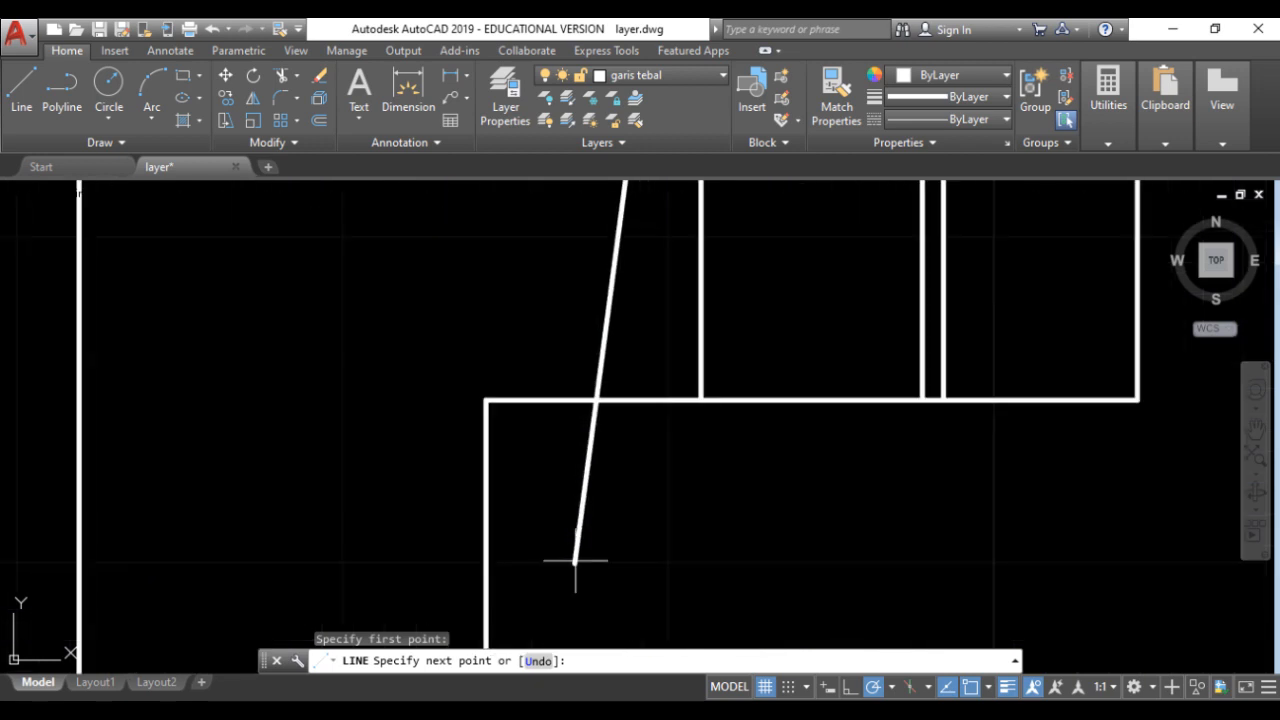
pyautogui.click(684, 400)
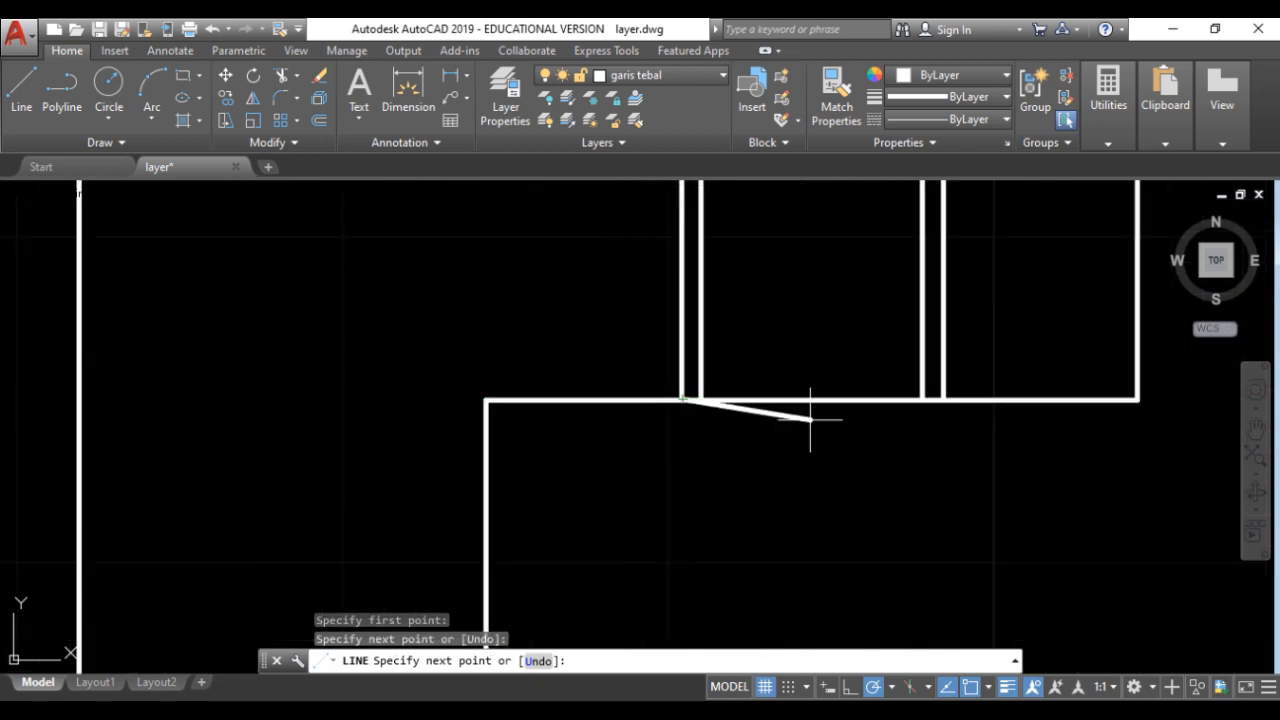
pyautogui.press('Return')
# Set the lineweight of the threaded hole's two outer thread lines to Default.
pyautogui.scroll(-3, 780, 475)
pyautogui.moveTo(891, 234); pyautogui.dragTo(695, 350, button='middle')
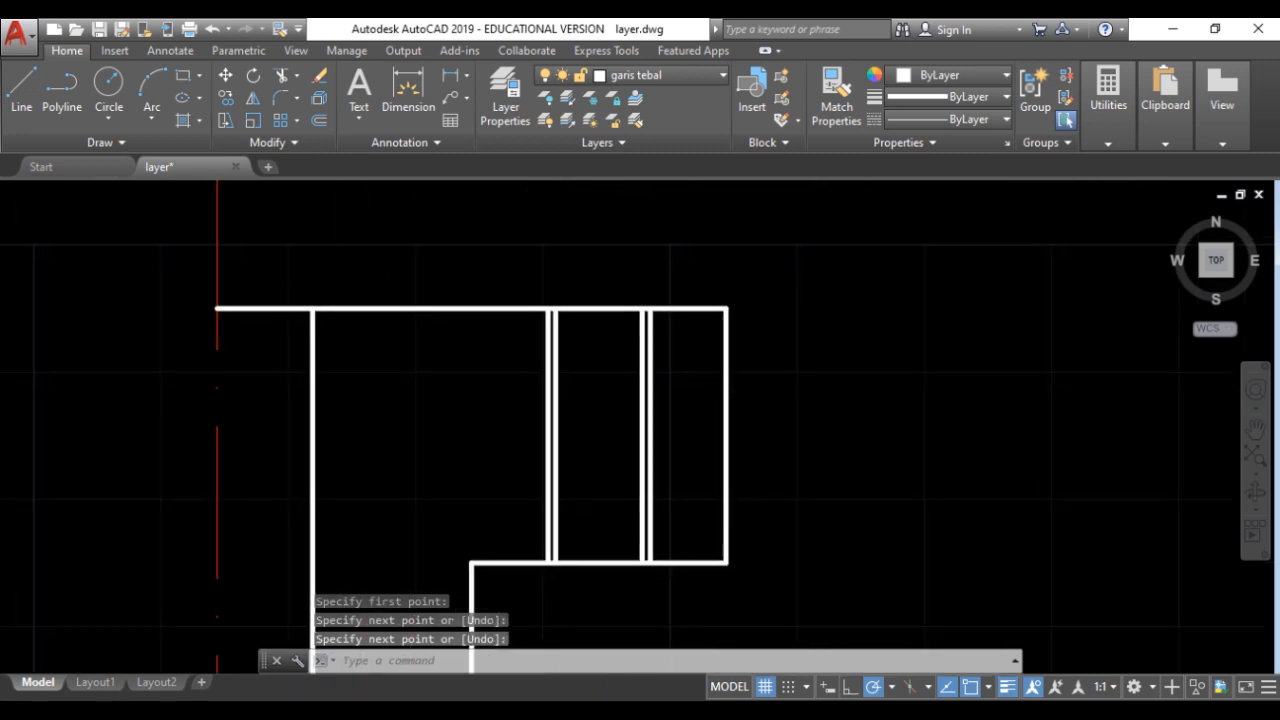
pyautogui.scroll(2, 659, 360)
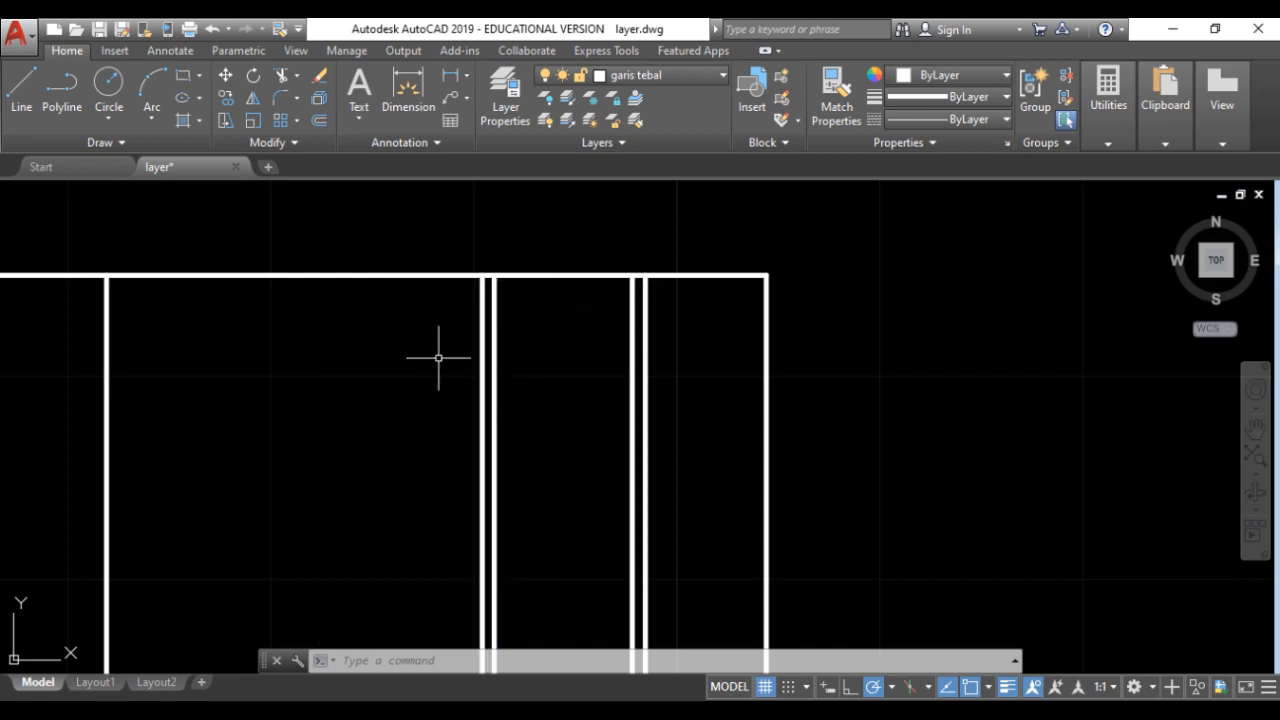
pyautogui.click(482, 311)
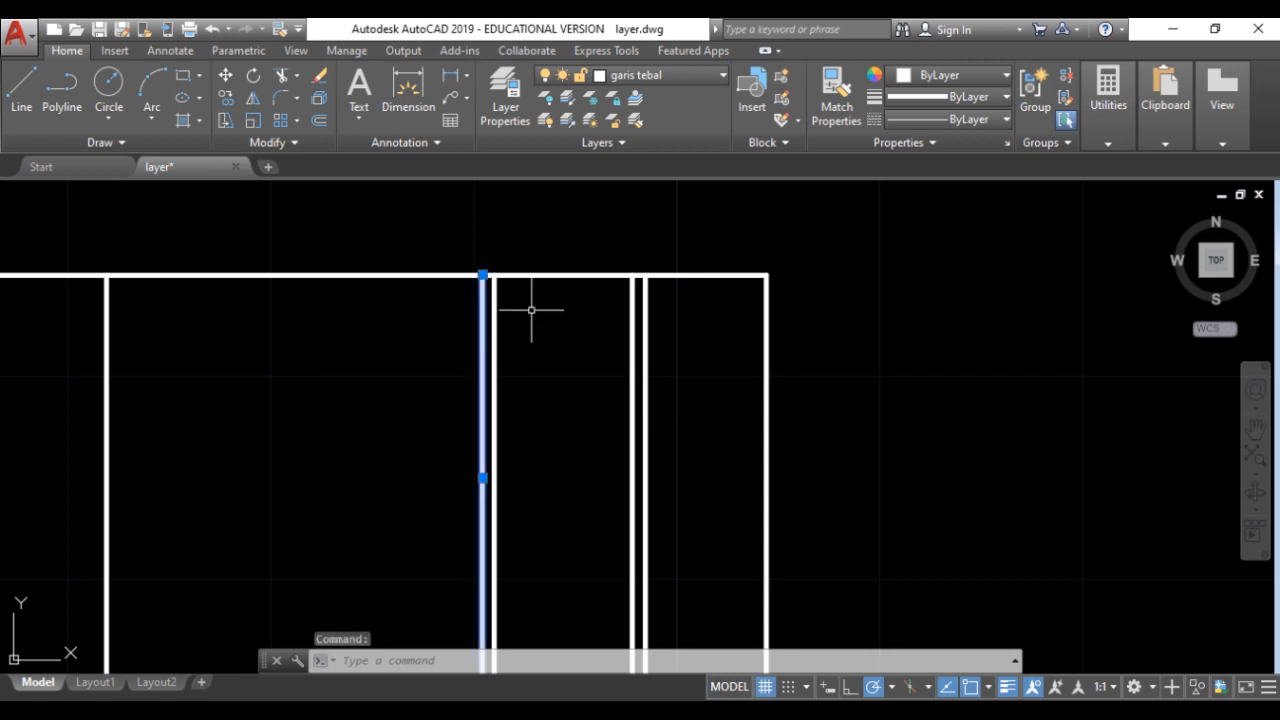
pyautogui.click(645, 321)
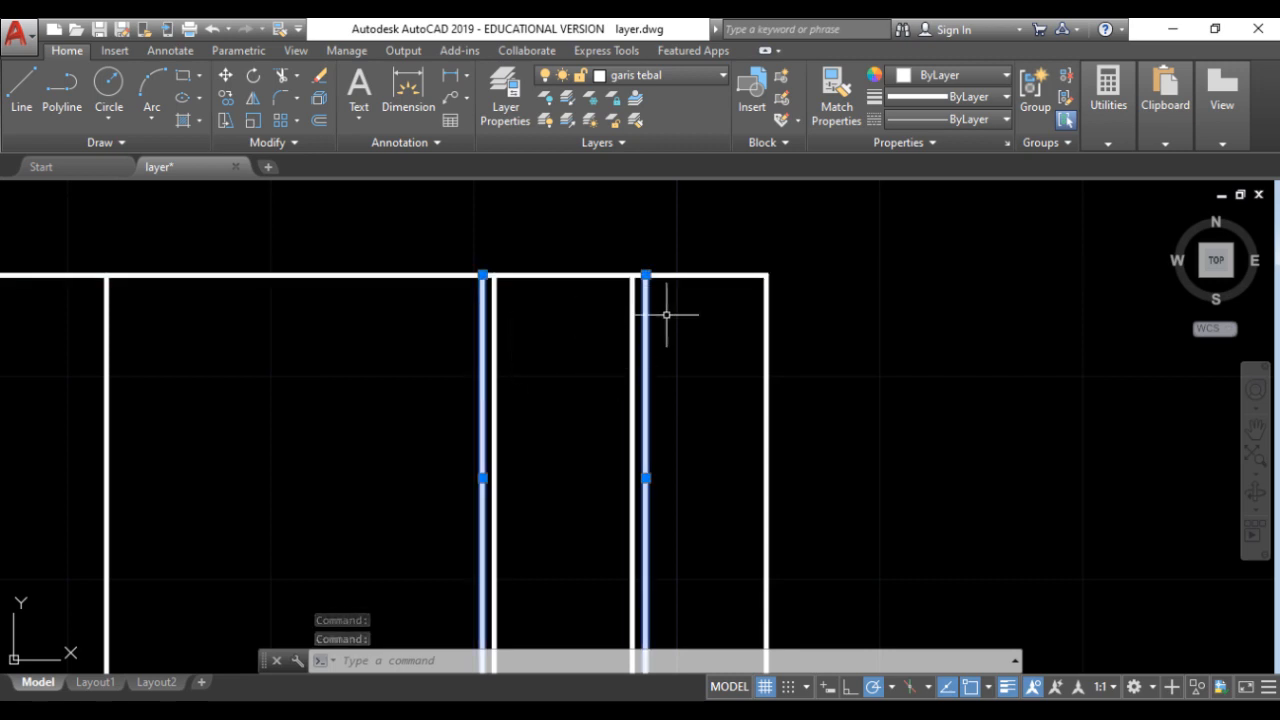
pyautogui.click(1000, 97)
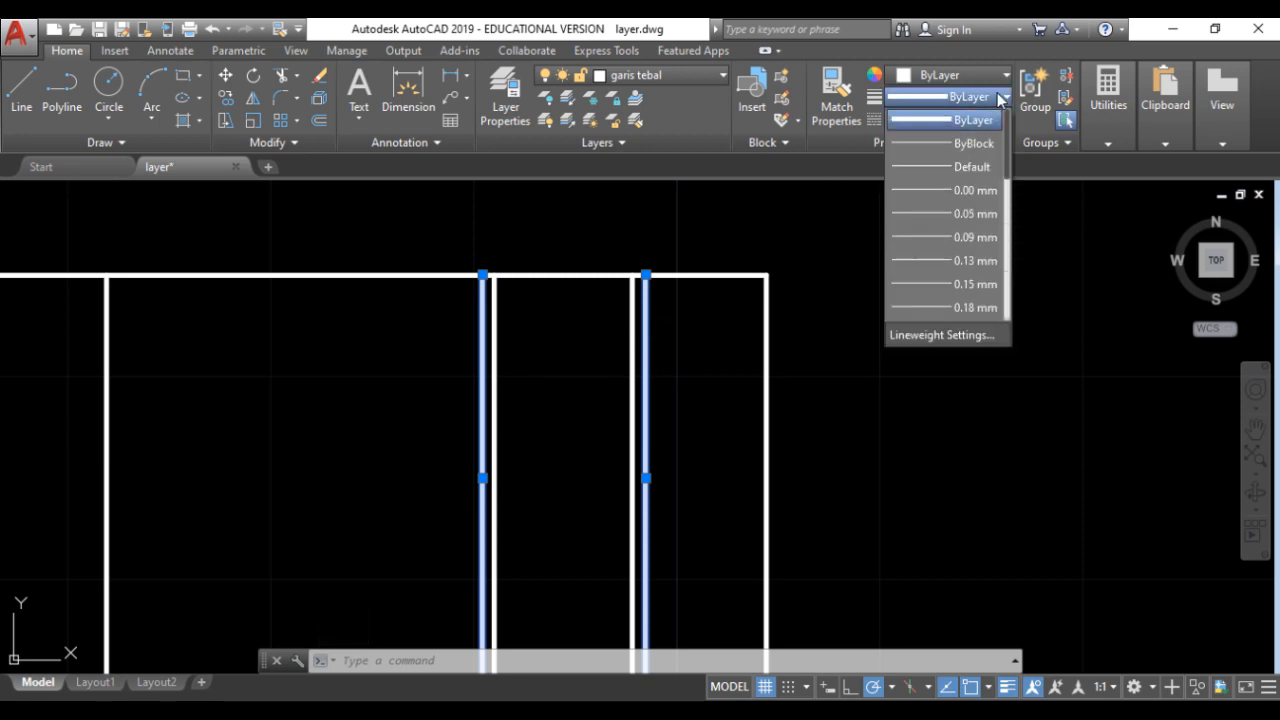
pyautogui.click(972, 167)
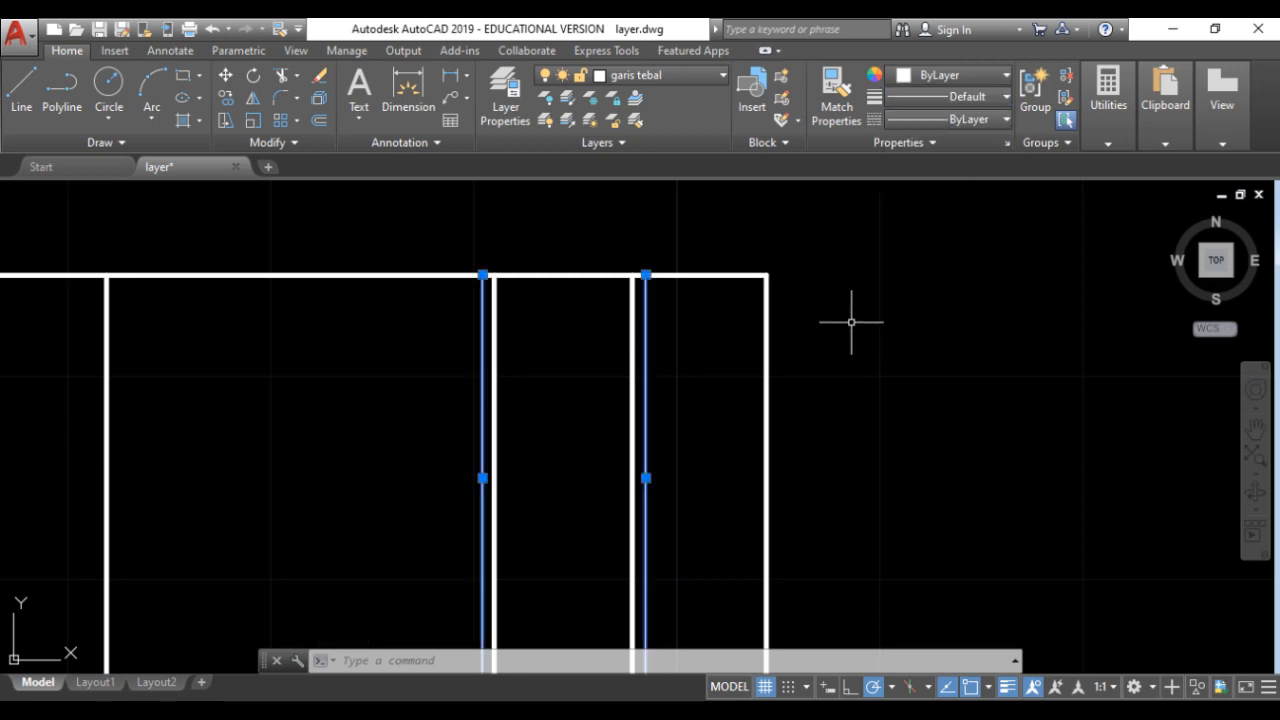
pyautogui.press('Escape')
# Draw a vertical centreline through the section's threaded hole, aligned with the lower-right hole's centre and extending slightly past the upper and slot edges.
pyautogui.scroll(-3, 686, 351)
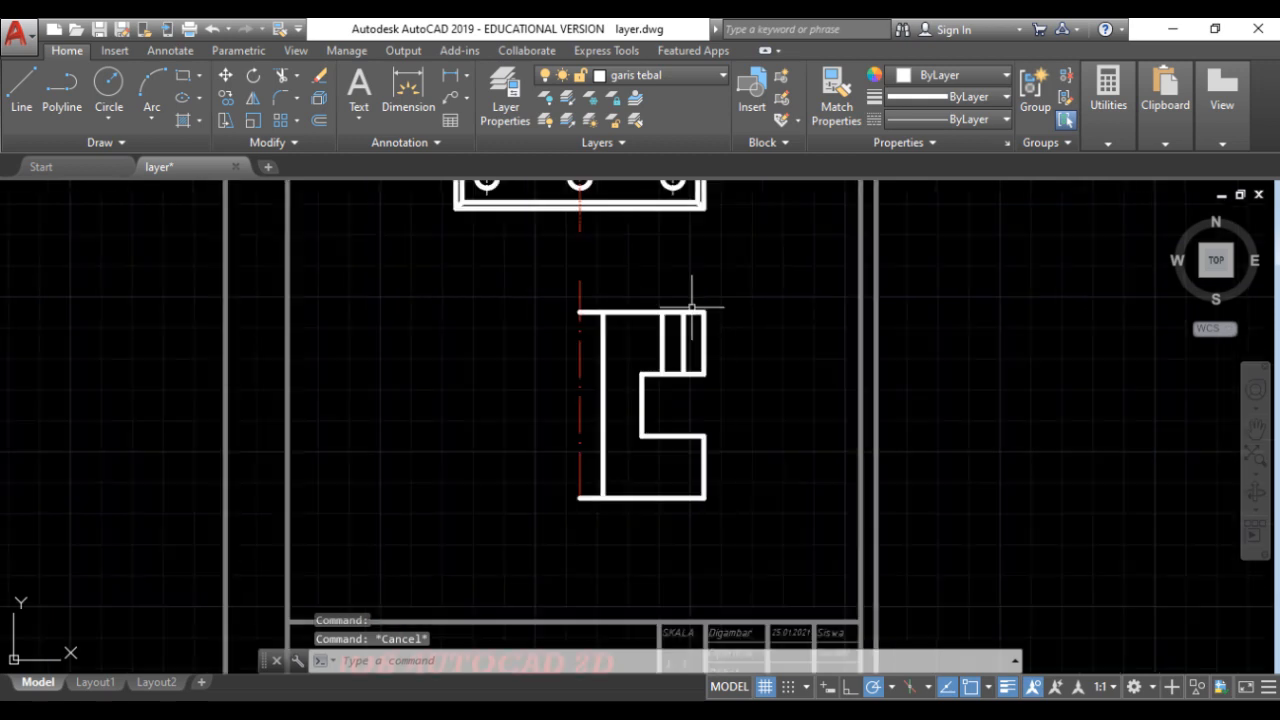
pyautogui.moveTo(700, 271); pyautogui.dragTo(664, 333, button='middle')
pyautogui.click(21, 88)
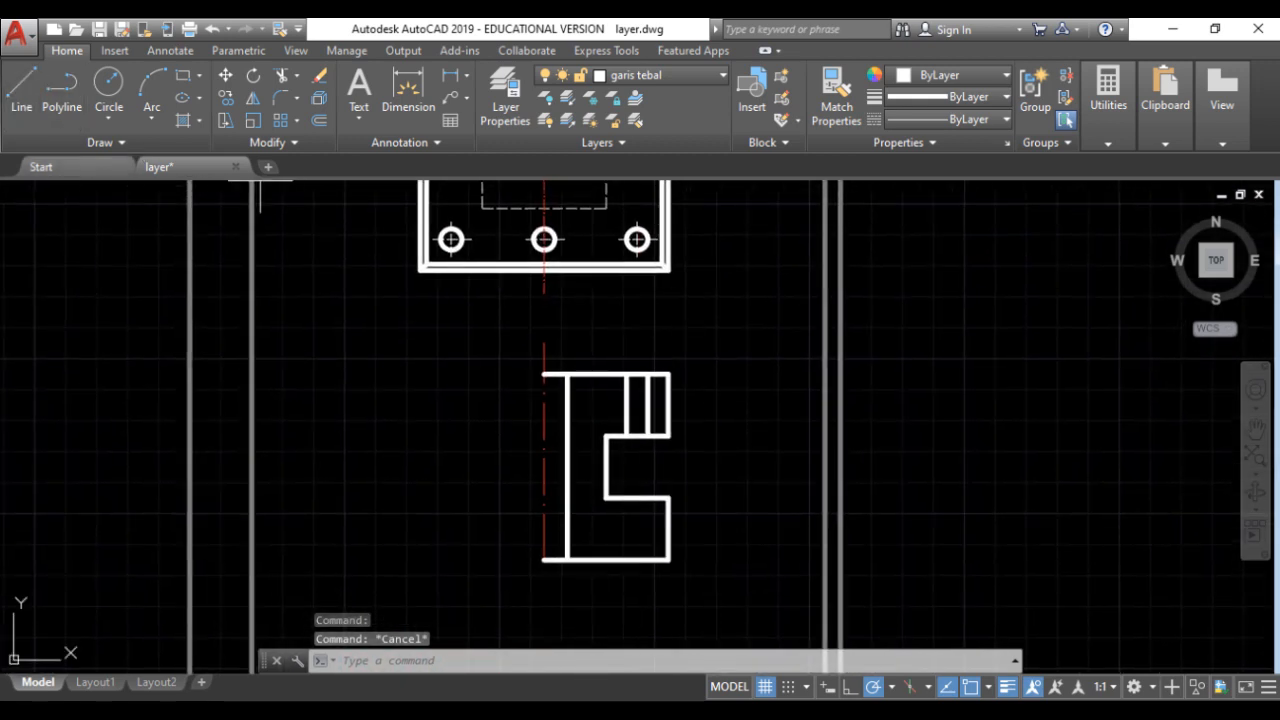
pyautogui.scroll(4, 616, 266)
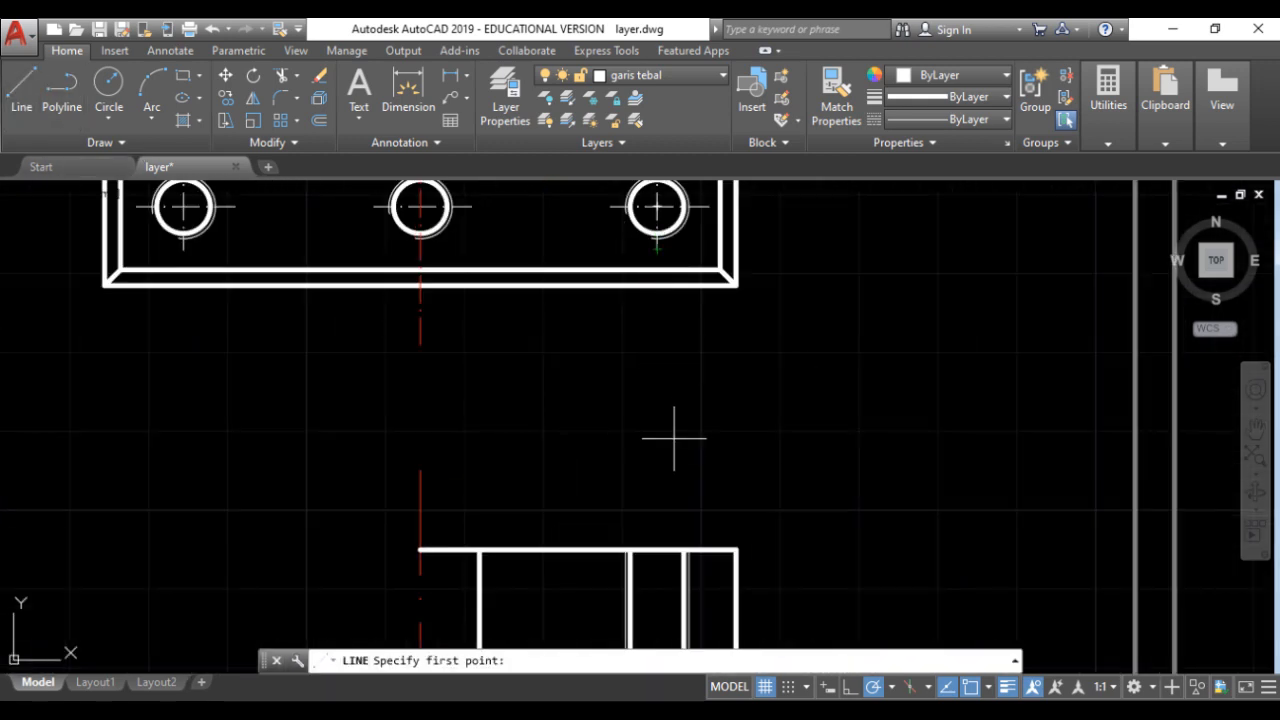
pyautogui.click(660, 515)
pyautogui.scroll(-2, 666, 491)
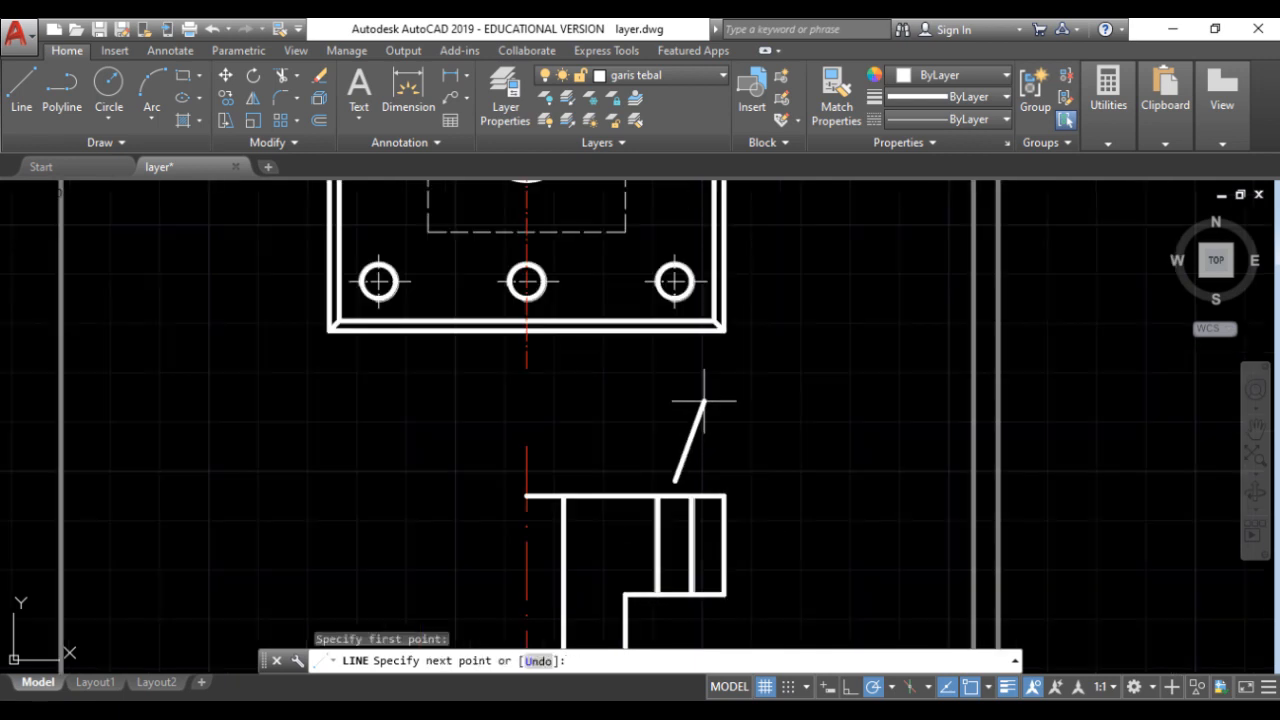
pyautogui.click(675, 604)
pyautogui.press('Return')
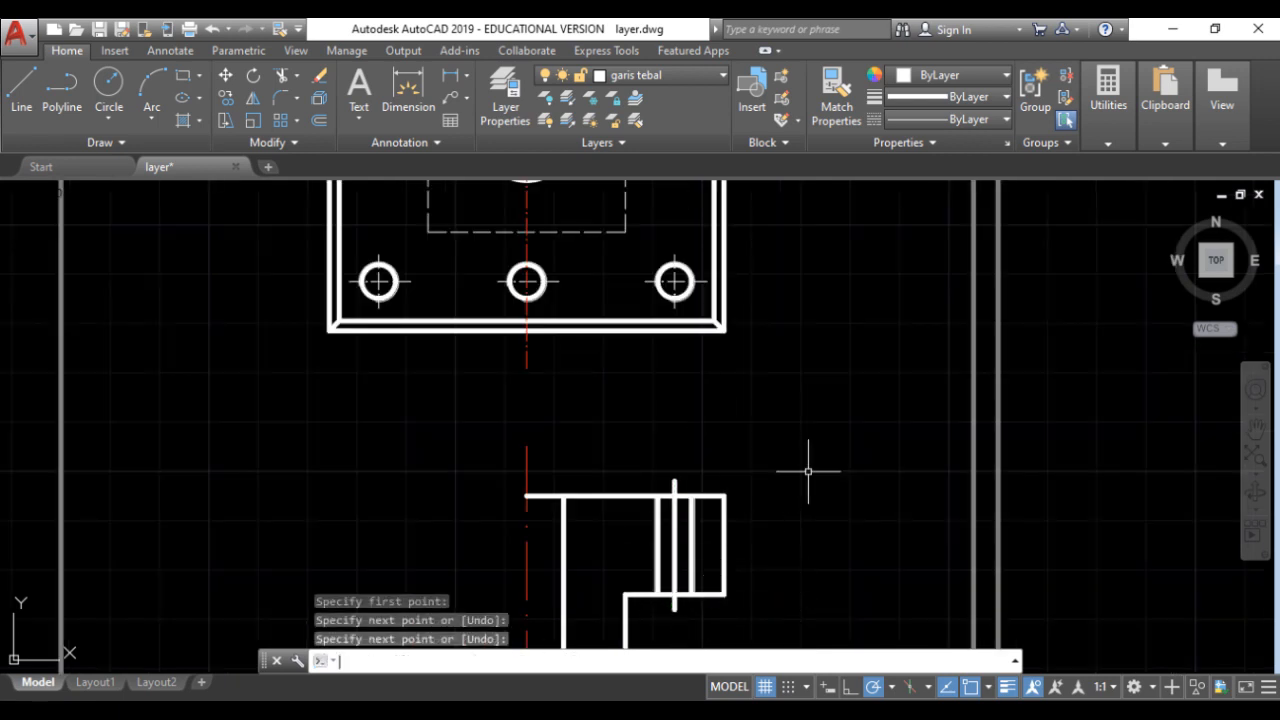
# Give the threaded hole's centreline the ACAD_ISO10W100 linetype and Default lineweight.
pyautogui.click(671, 528)
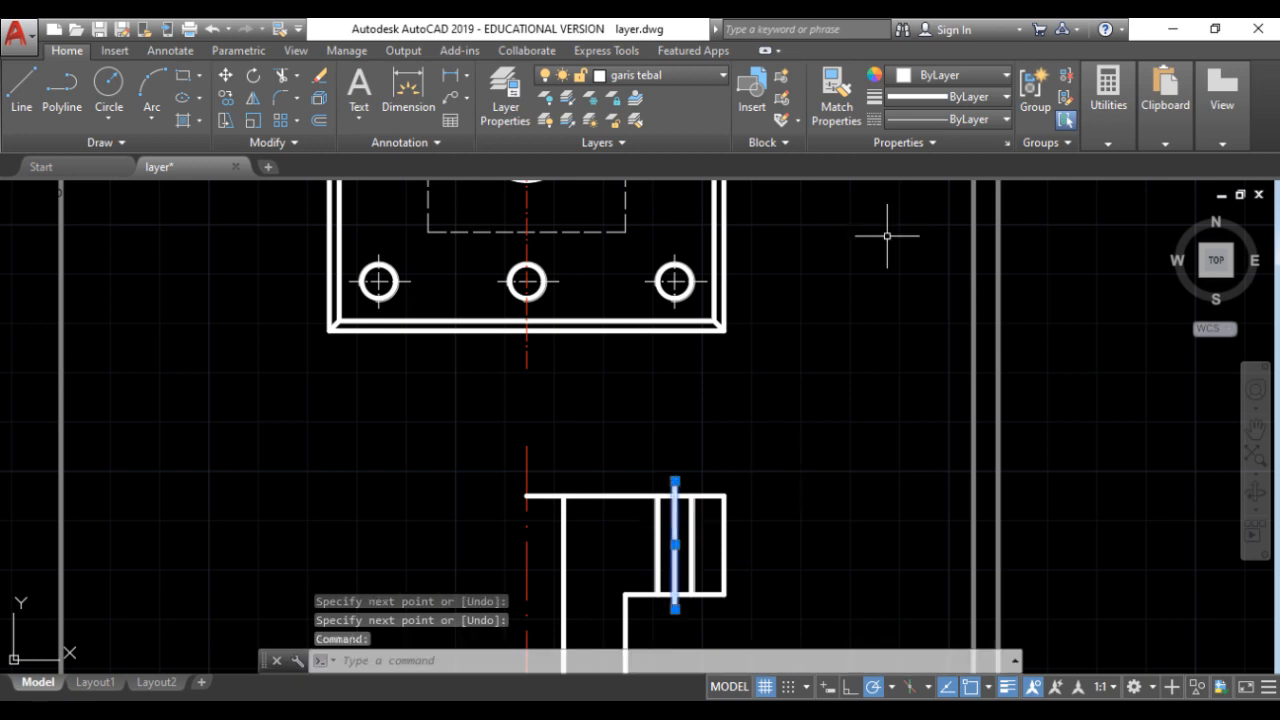
pyautogui.click(1004, 119)
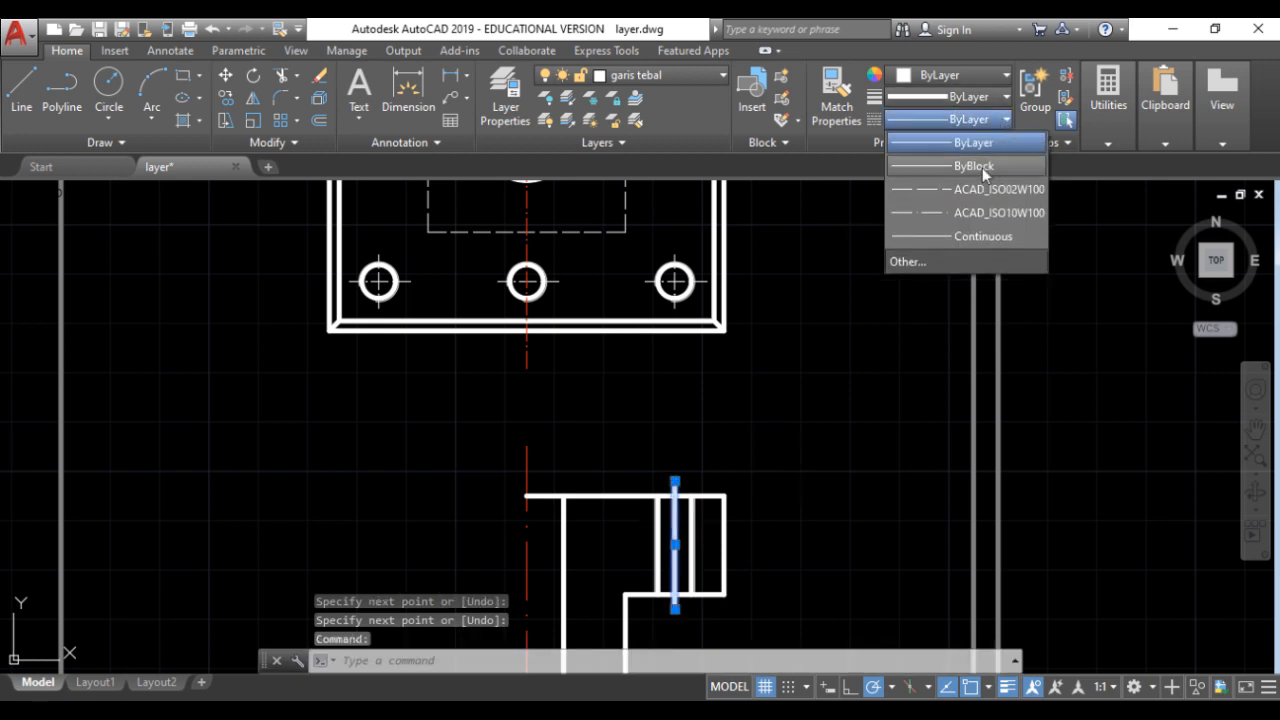
pyautogui.click(970, 212)
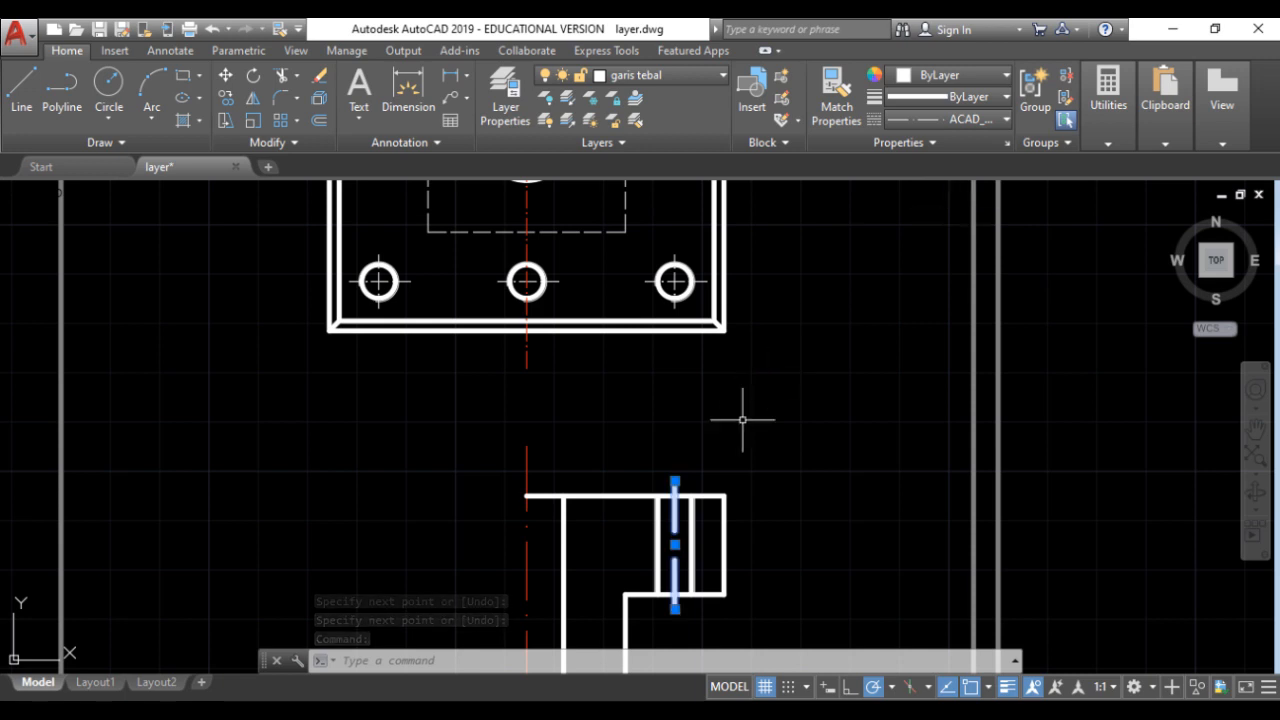
pyautogui.click(957, 98)
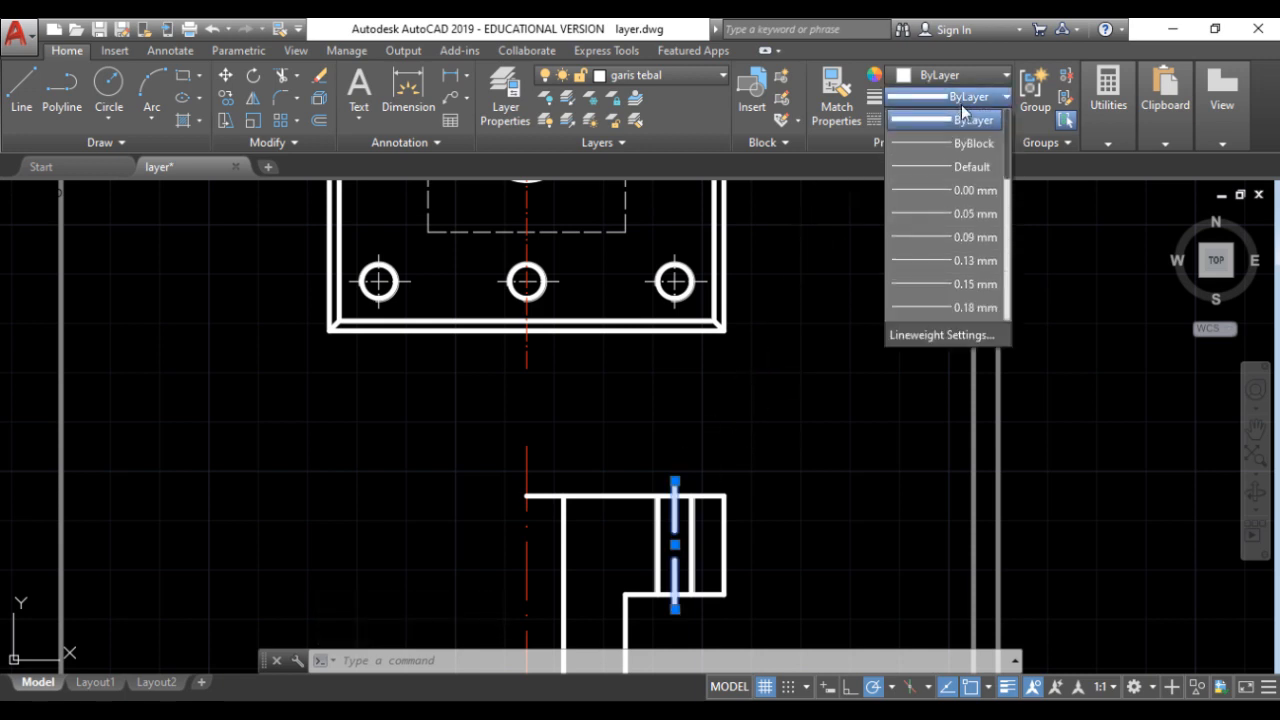
pyautogui.click(967, 167)
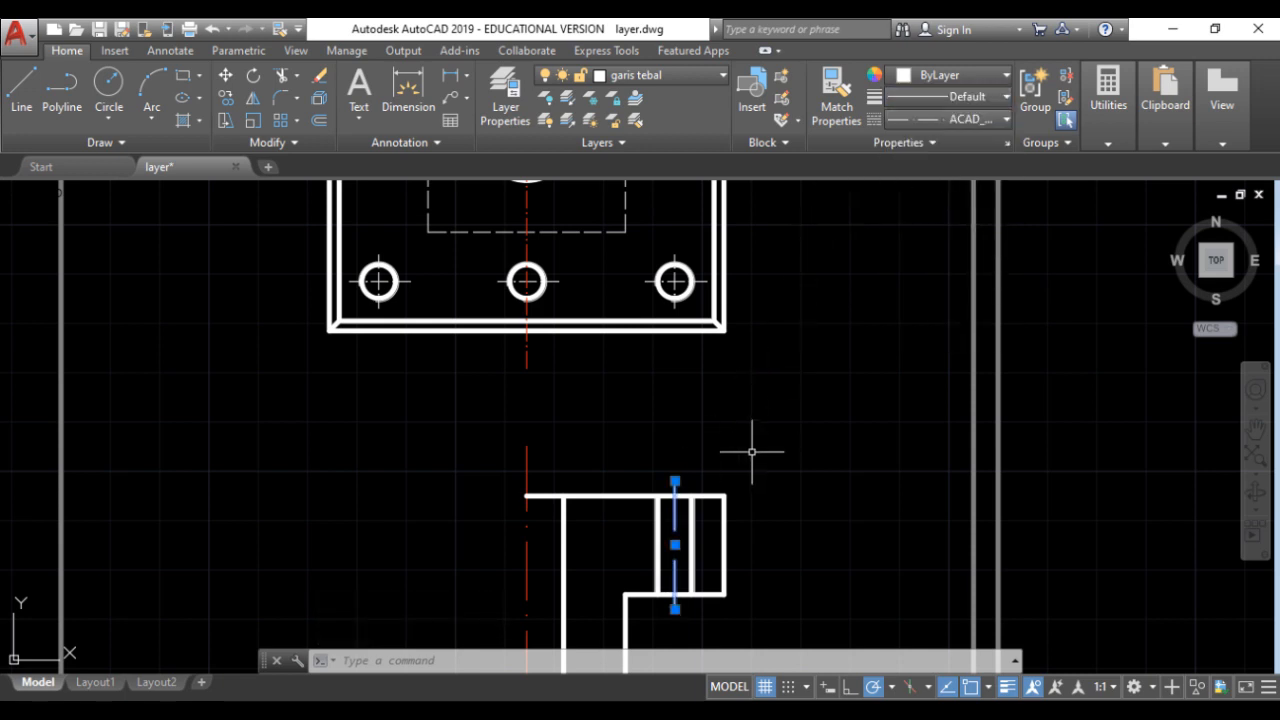
pyautogui.press('Escape')
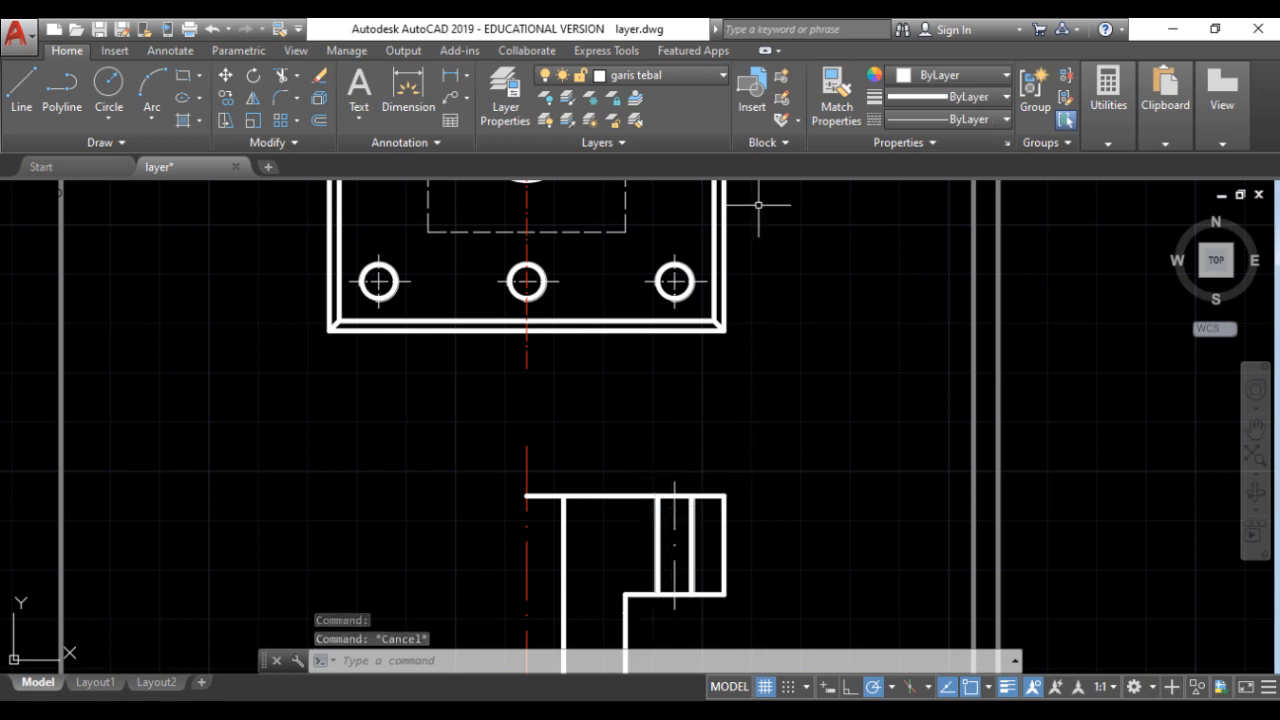
# Match the properties of the lower-right hole's horizontal centreline in the top view to the centreline of the section's threaded hole.
pyautogui.click(836, 95)
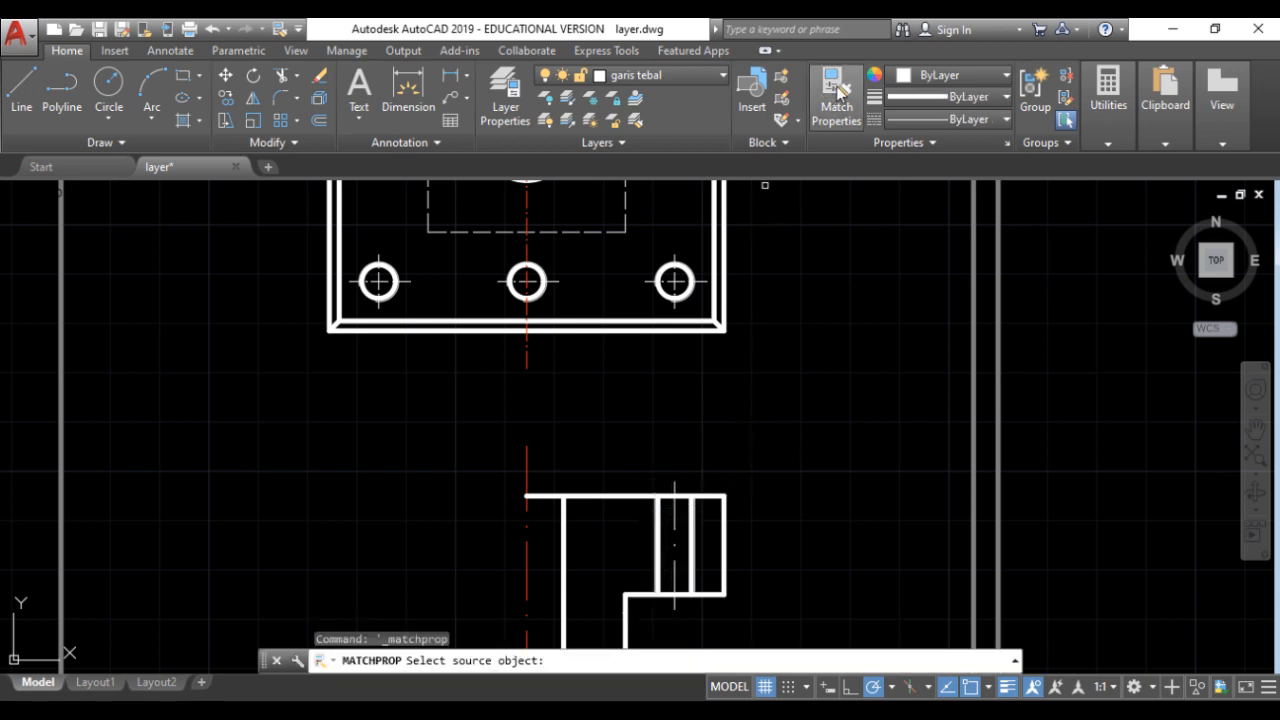
pyautogui.click(676, 282)
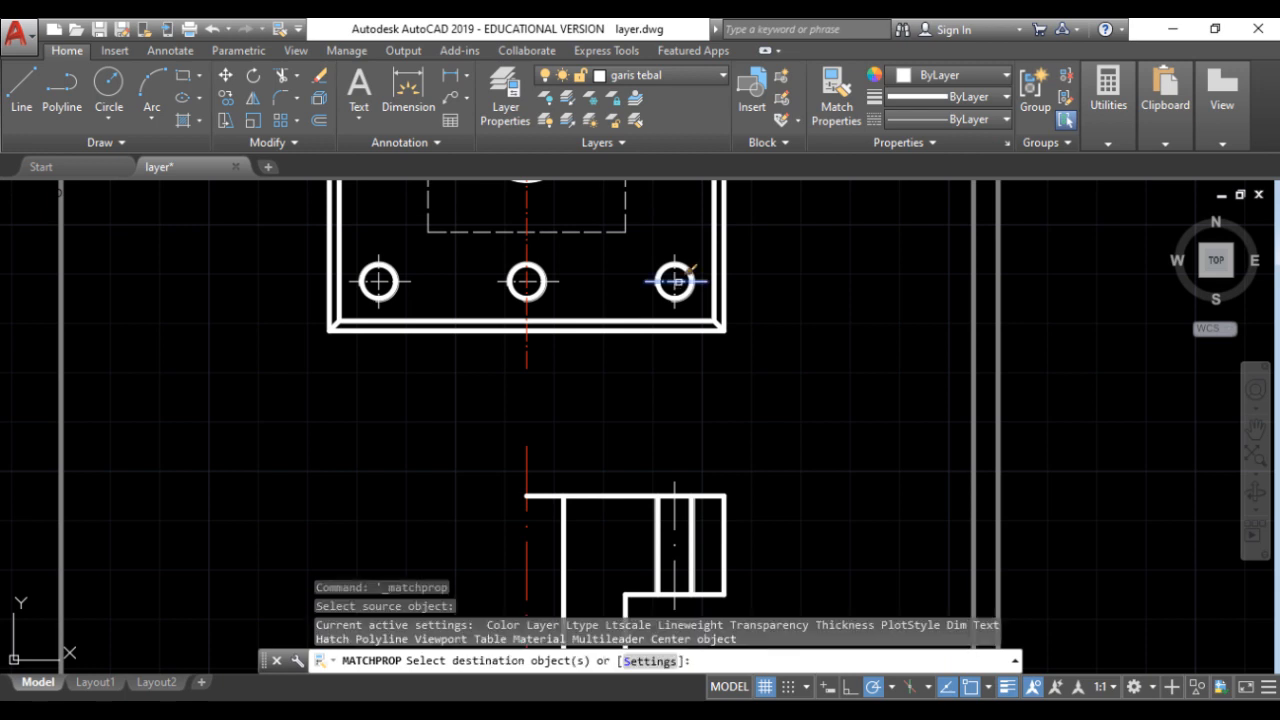
pyautogui.click(673, 518)
pyautogui.press('Escape')
# Examine the half section's threaded hole lines, centreline and upper corners up close.
pyautogui.scroll(-3, 720, 410)
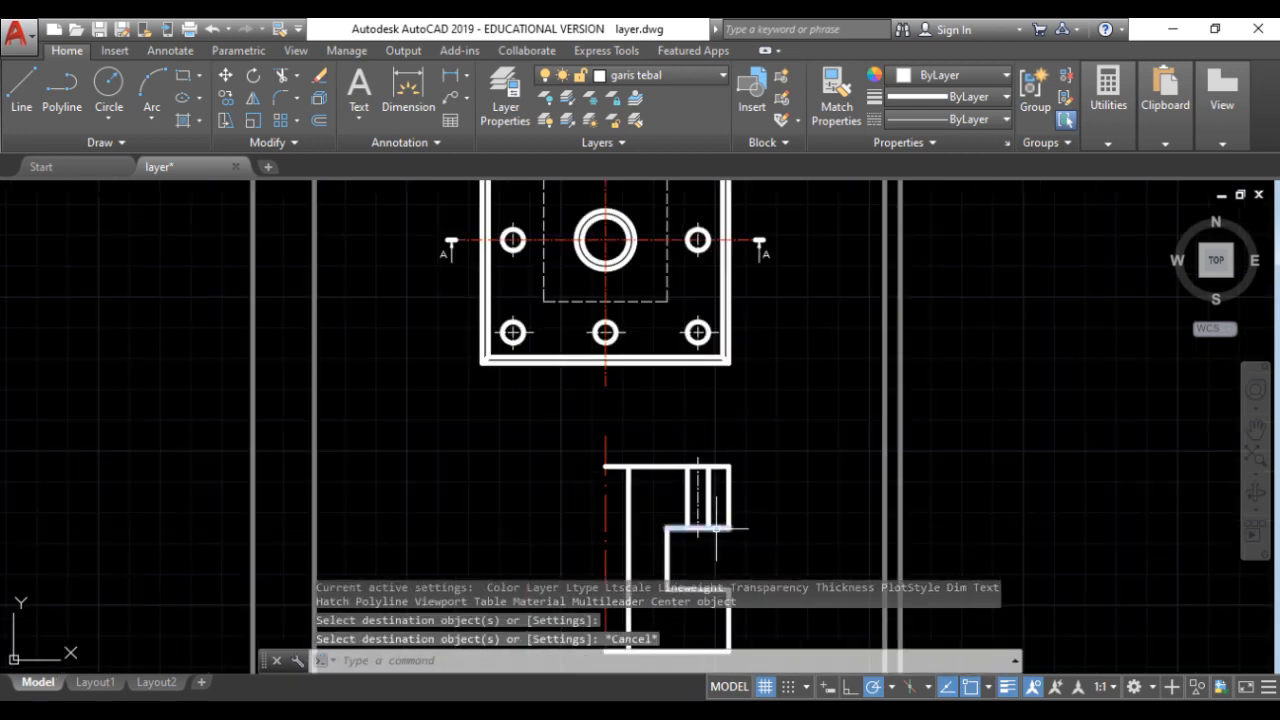
pyautogui.scroll(5, 683, 473)
pyautogui.scroll(-3, 515, 330)
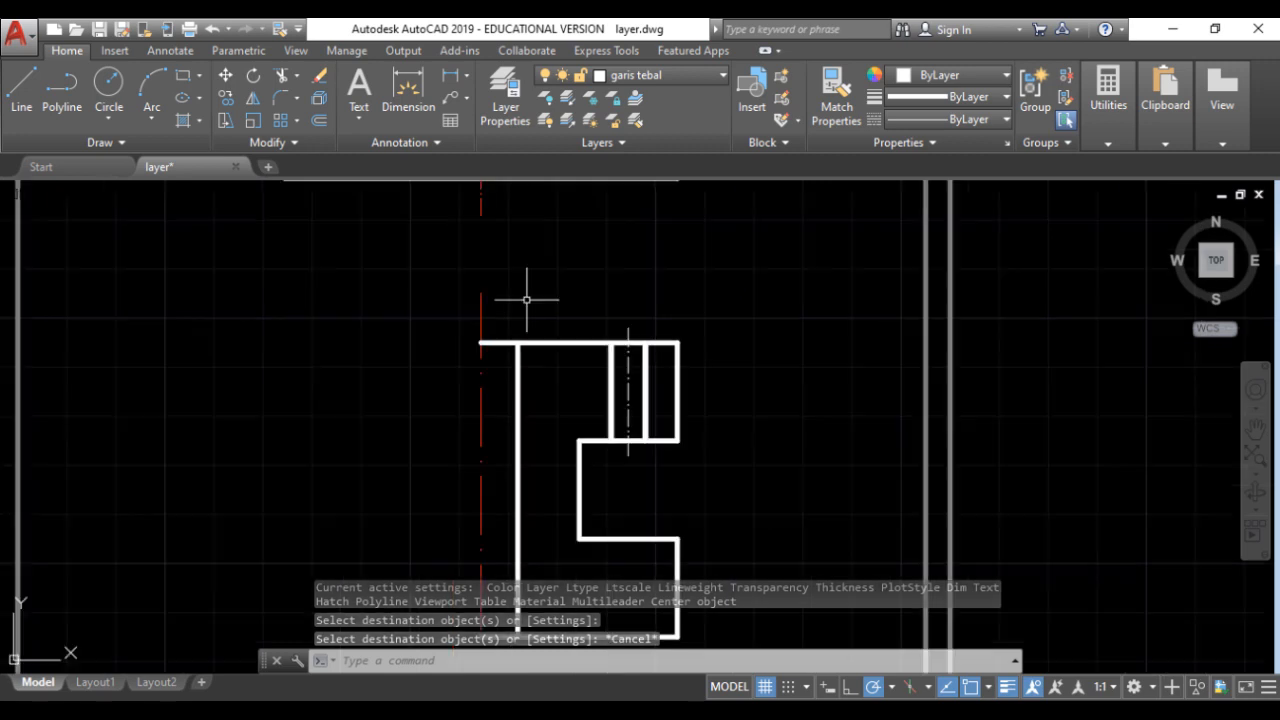
pyautogui.scroll(6, 640, 340)
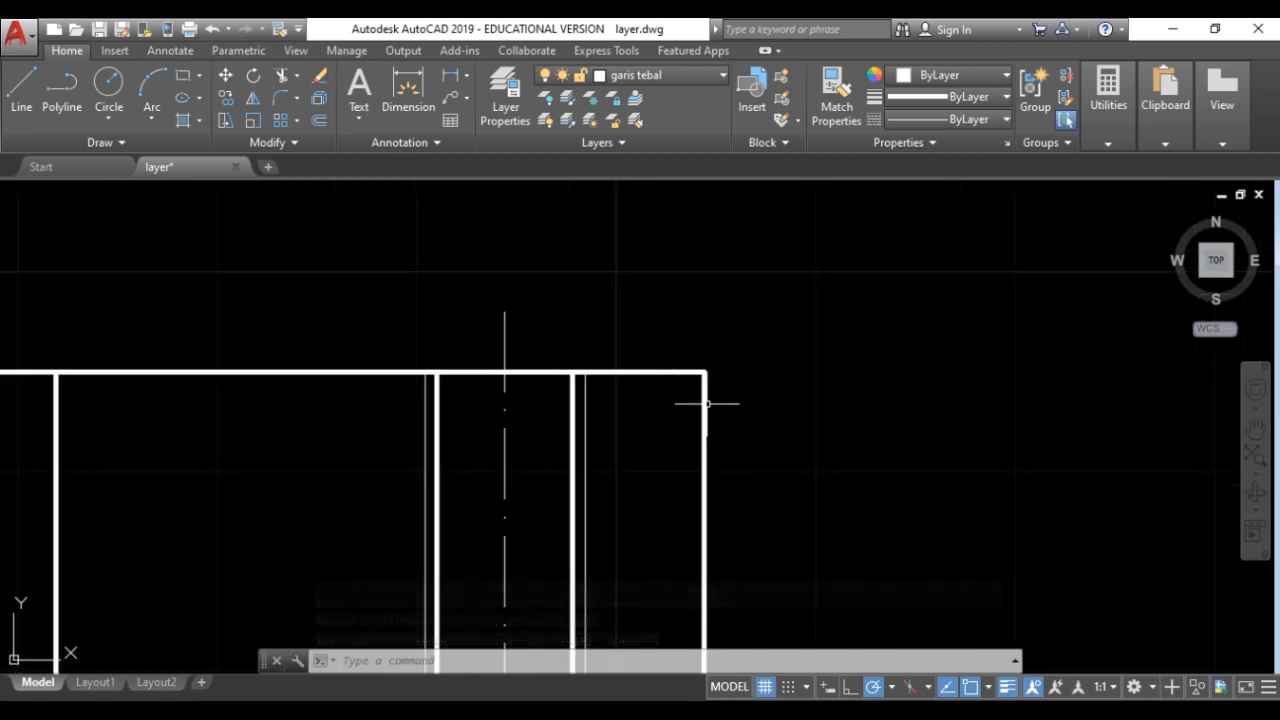
pyautogui.scroll(-4, 683, 355)
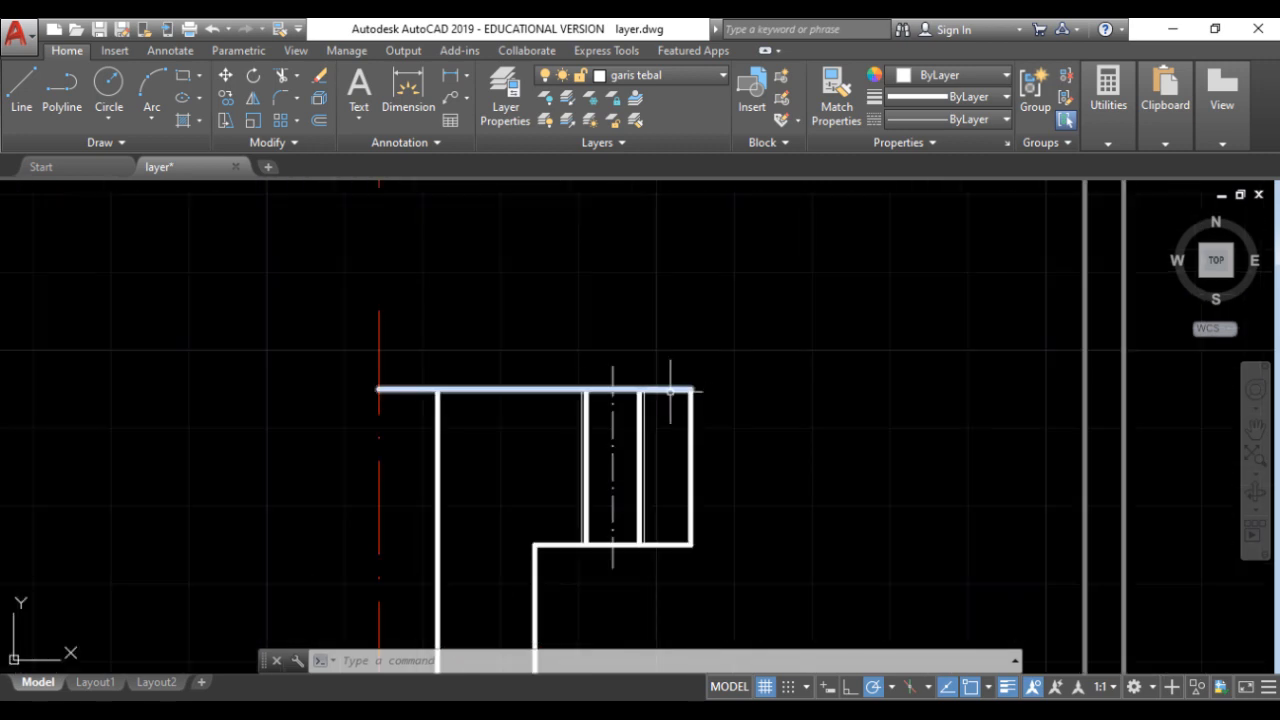
pyautogui.scroll(4, 666, 371)
pyautogui.scroll(-5, 456, 380)
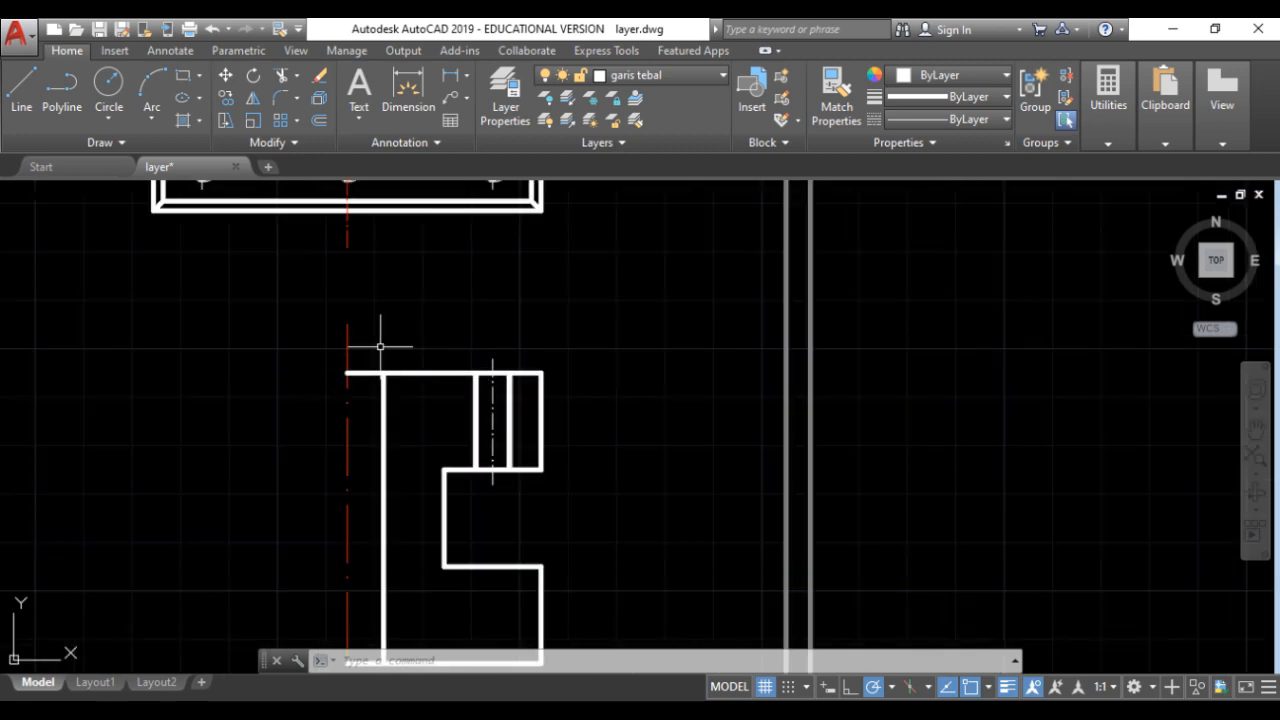
pyautogui.scroll(3, 381, 390)
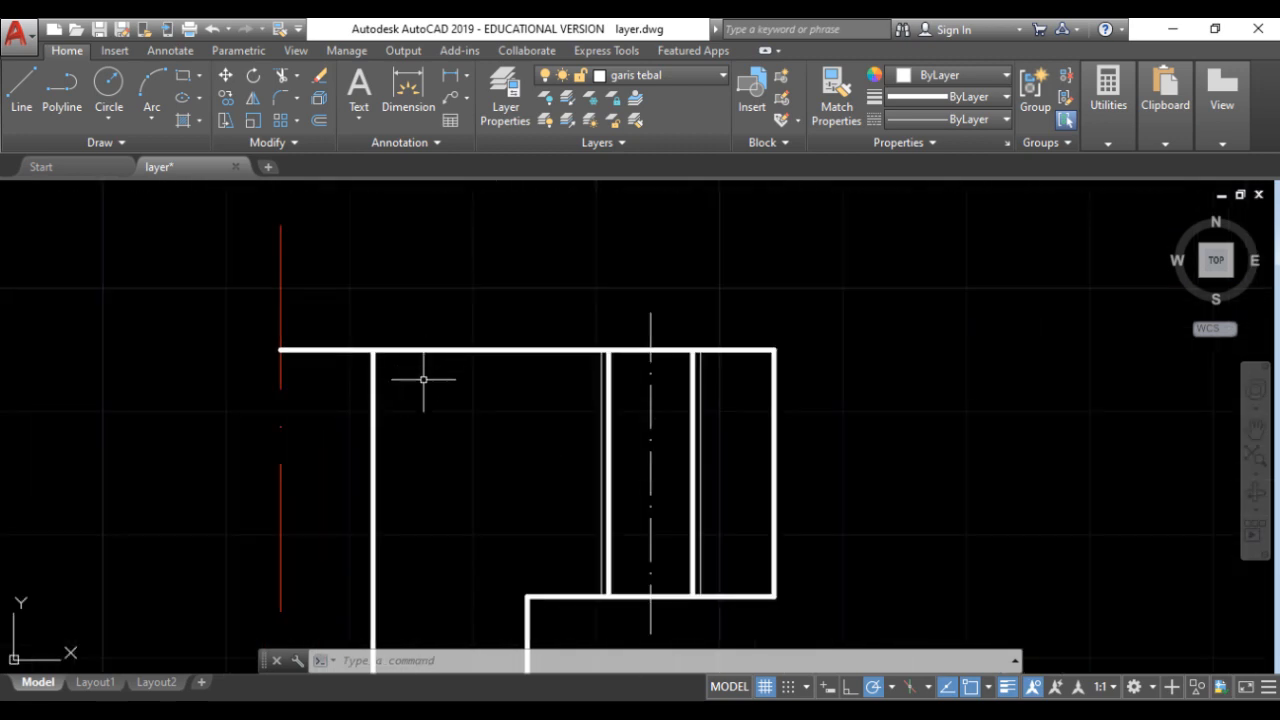
pyautogui.scroll(-2, 450, 397)
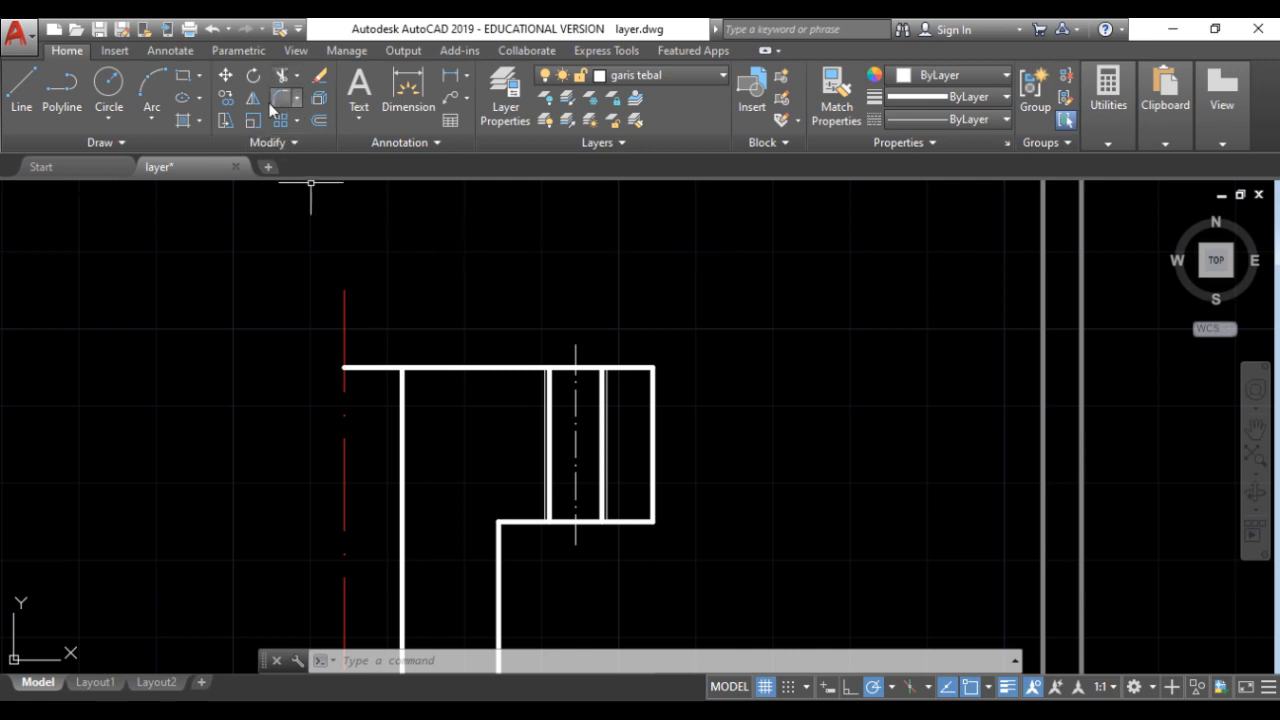
# Chamfer the outer upper-right corner of the half section with length 2 and angle 45.
pyautogui.click(298, 99)
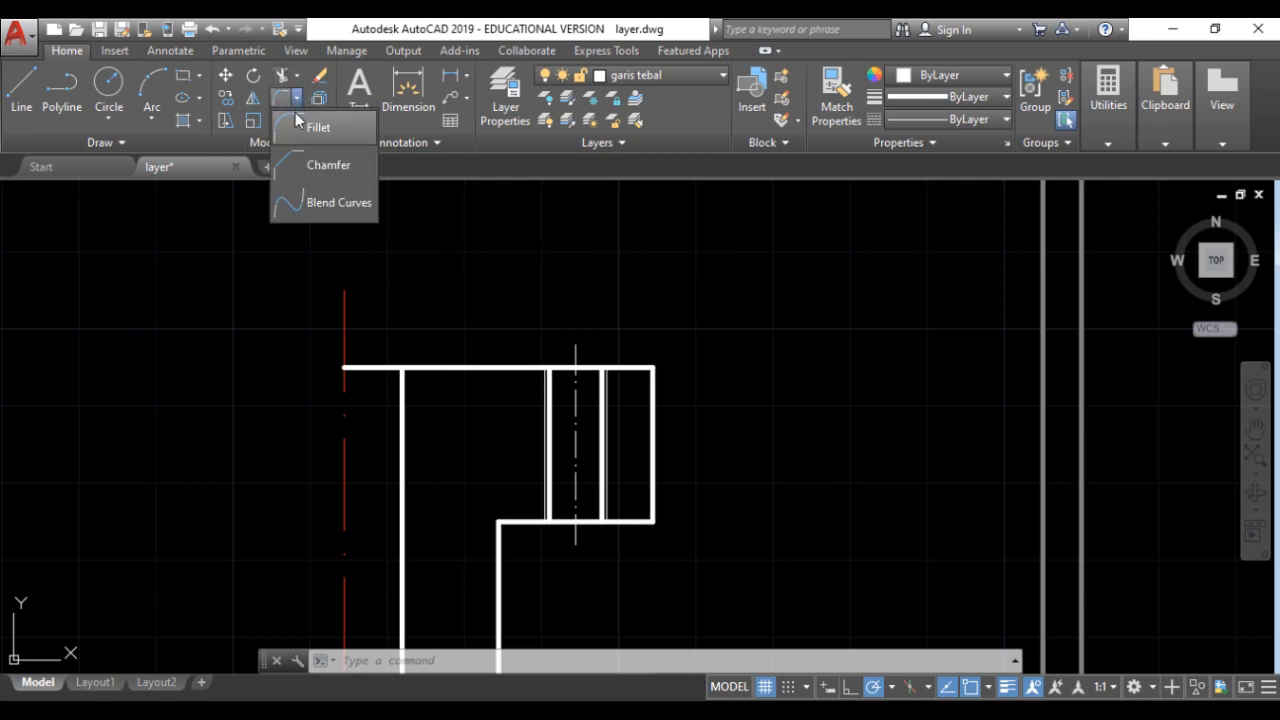
pyautogui.click(313, 170)
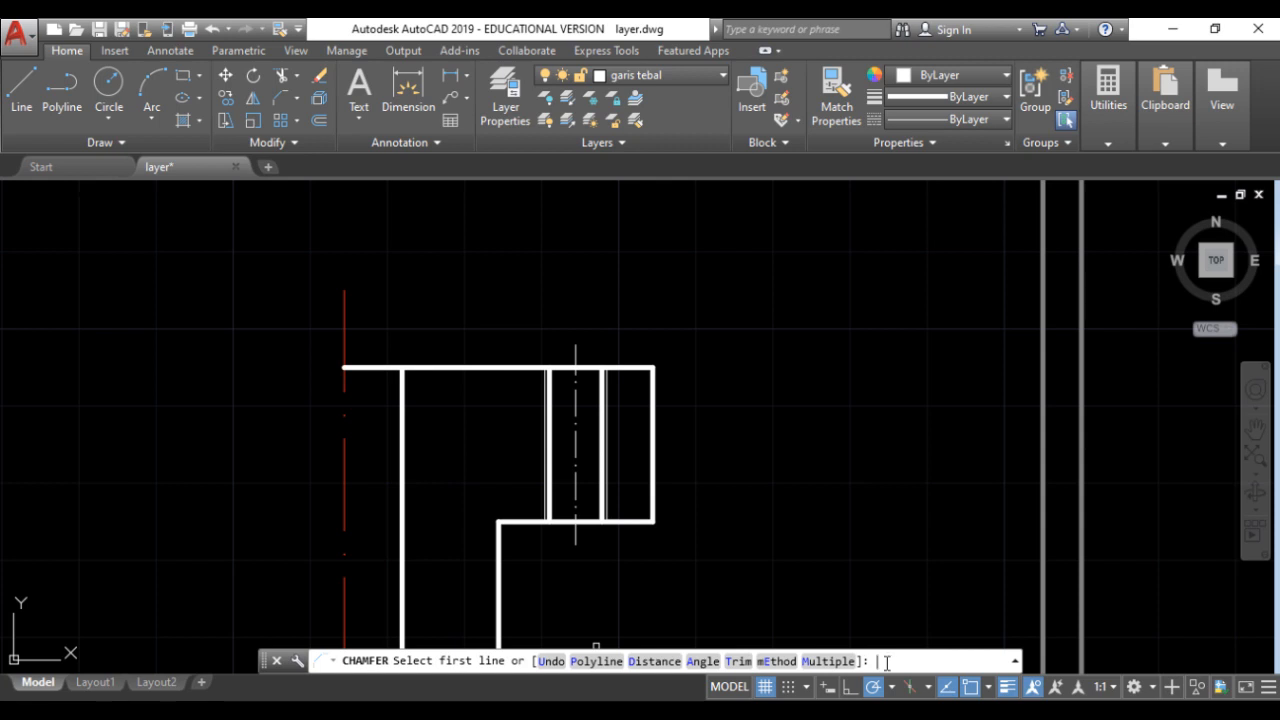
pyautogui.press('Return')
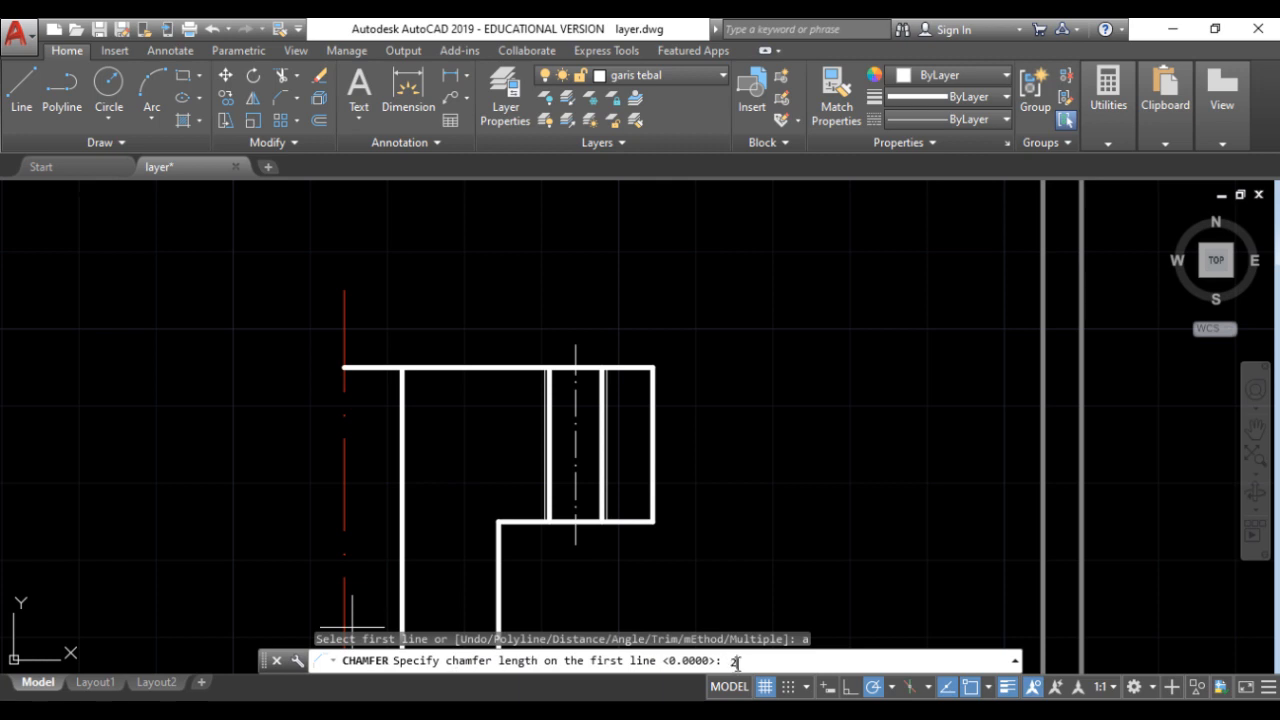
pyautogui.press('Return')
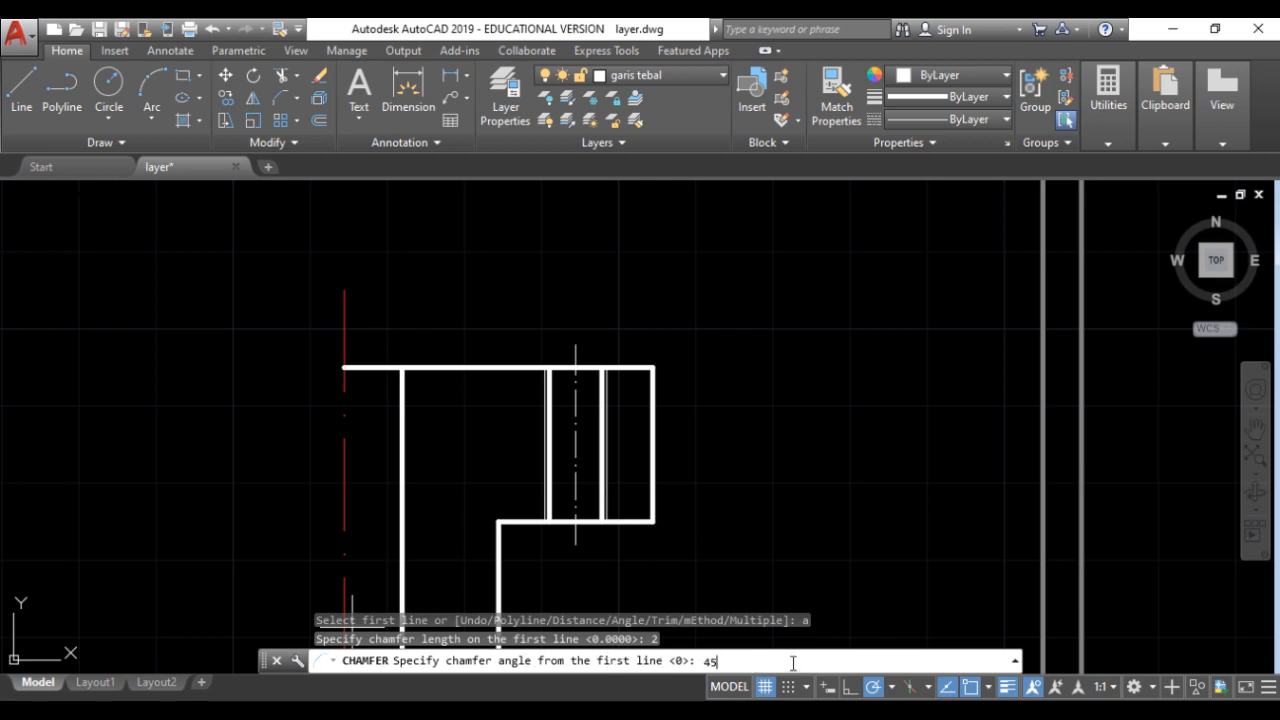
pyautogui.press('Return')
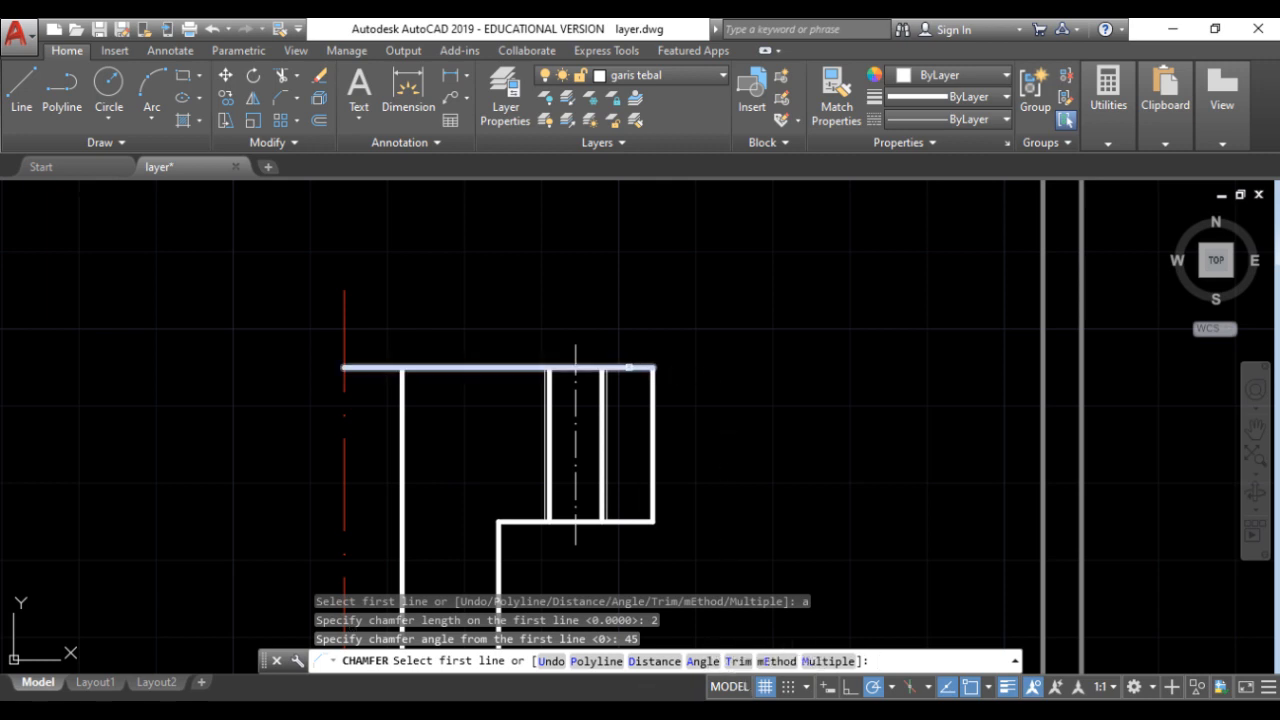
pyautogui.click(629, 367)
pyautogui.click(653, 388)
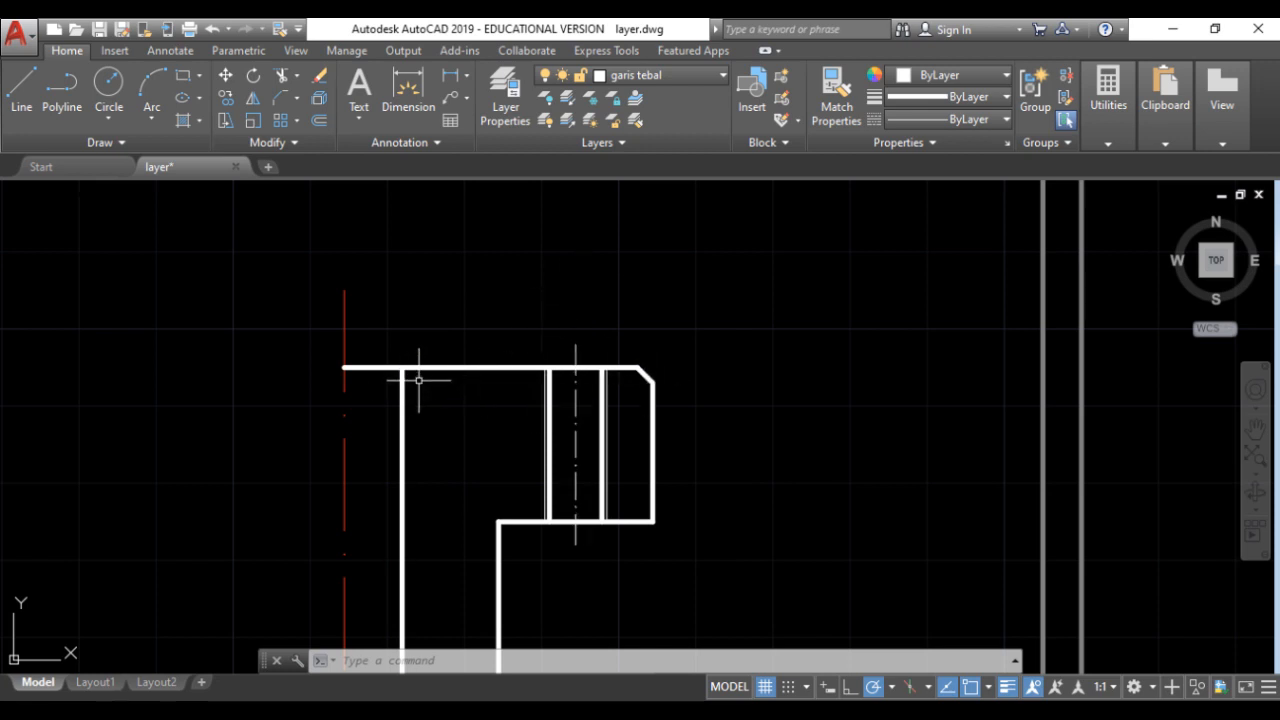
# Chamfer the corner between the section's upper edge and the bore line, keeping length 2 and angle 45.
pyautogui.click(282, 97)
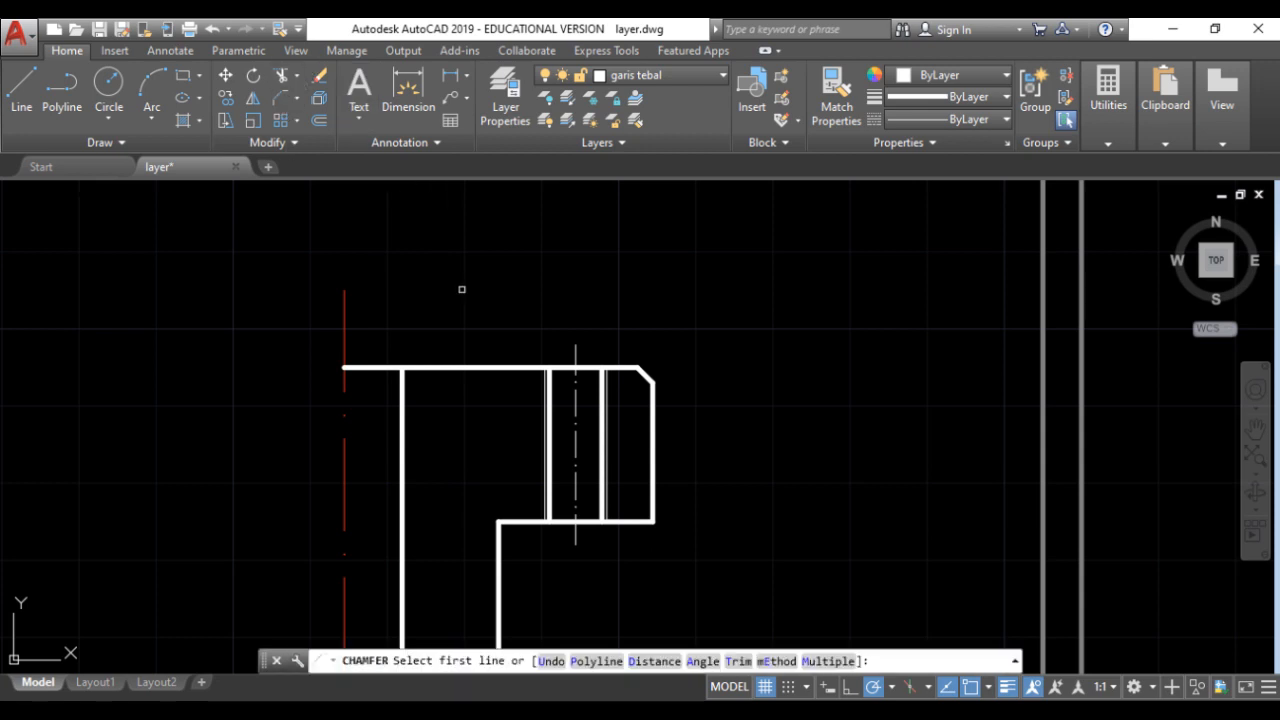
pyautogui.click(424, 369)
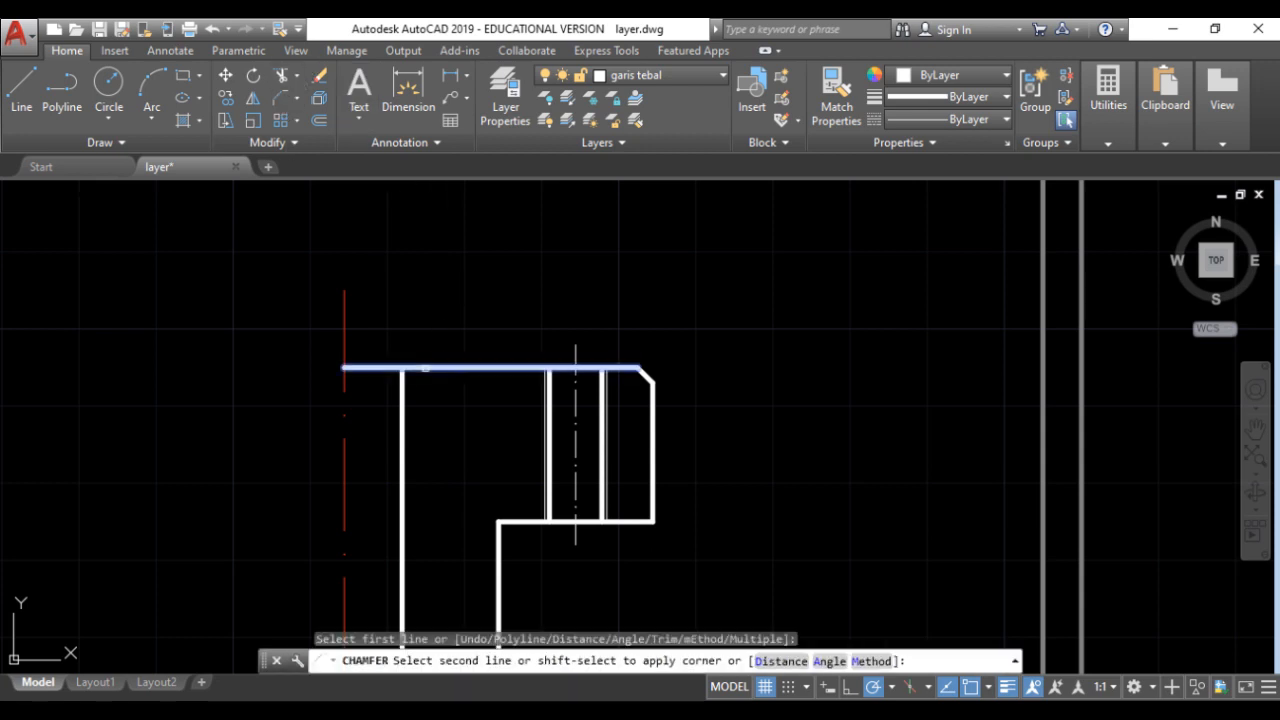
pyautogui.click(406, 390)
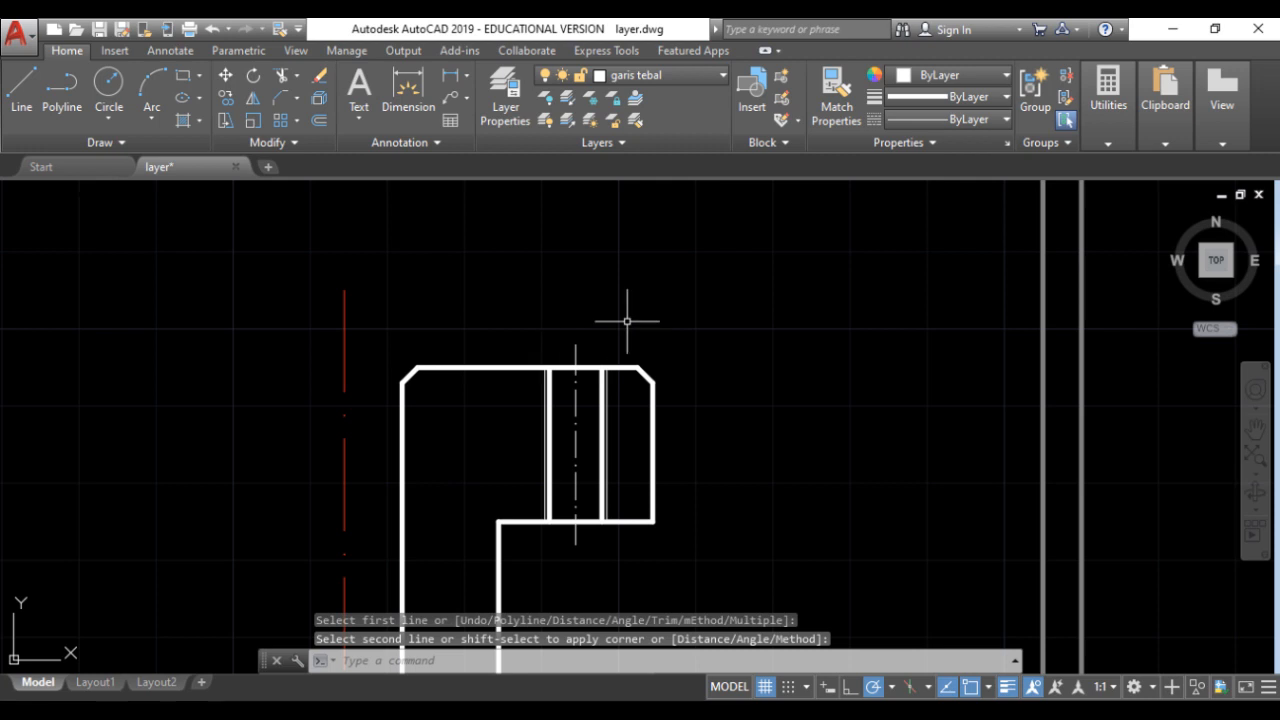
pyautogui.press('Return')
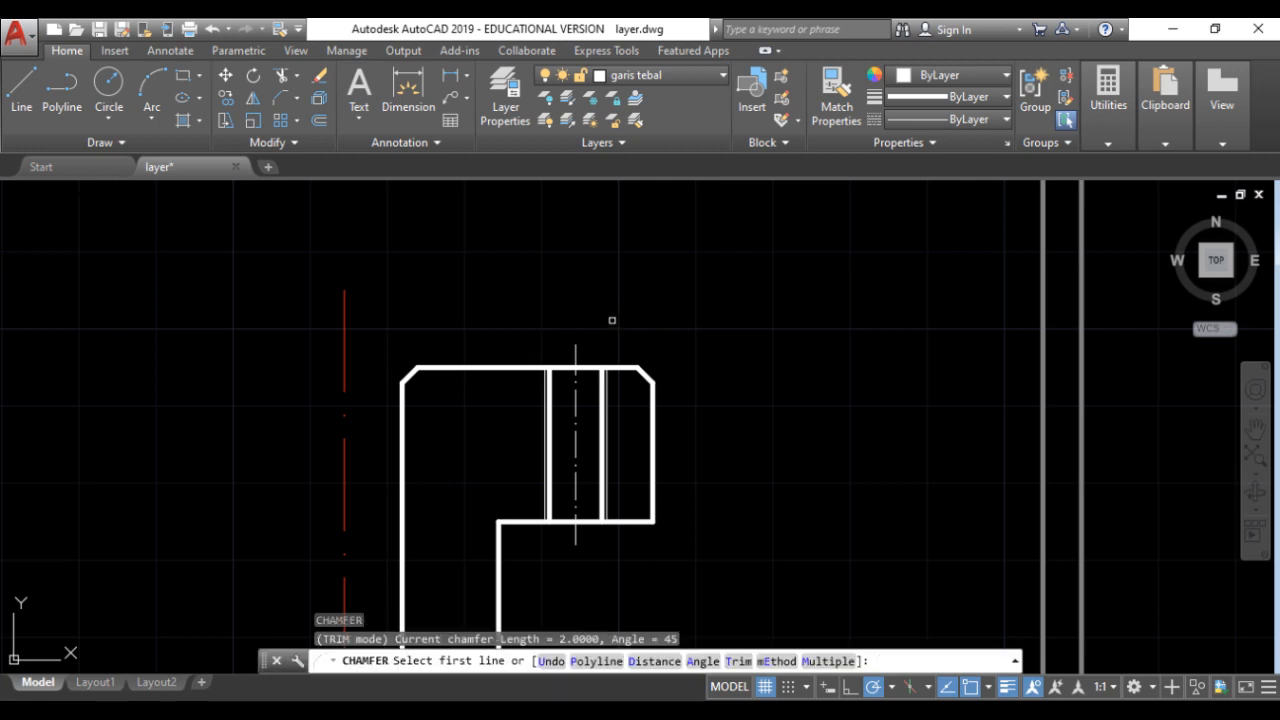
pyautogui.scroll(-4, 538, 284)
pyautogui.scroll(4, 488, 326)
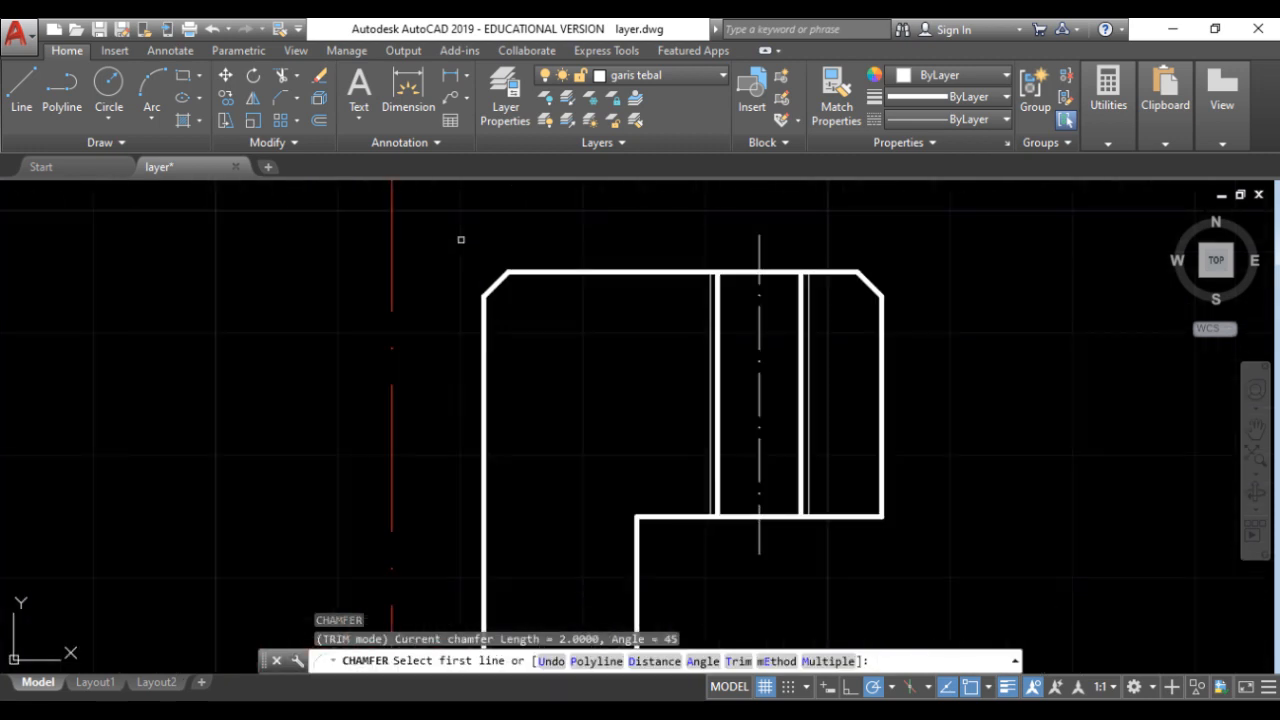
pyautogui.moveTo(461, 240); pyautogui.dragTo(448, 337, button='middle')
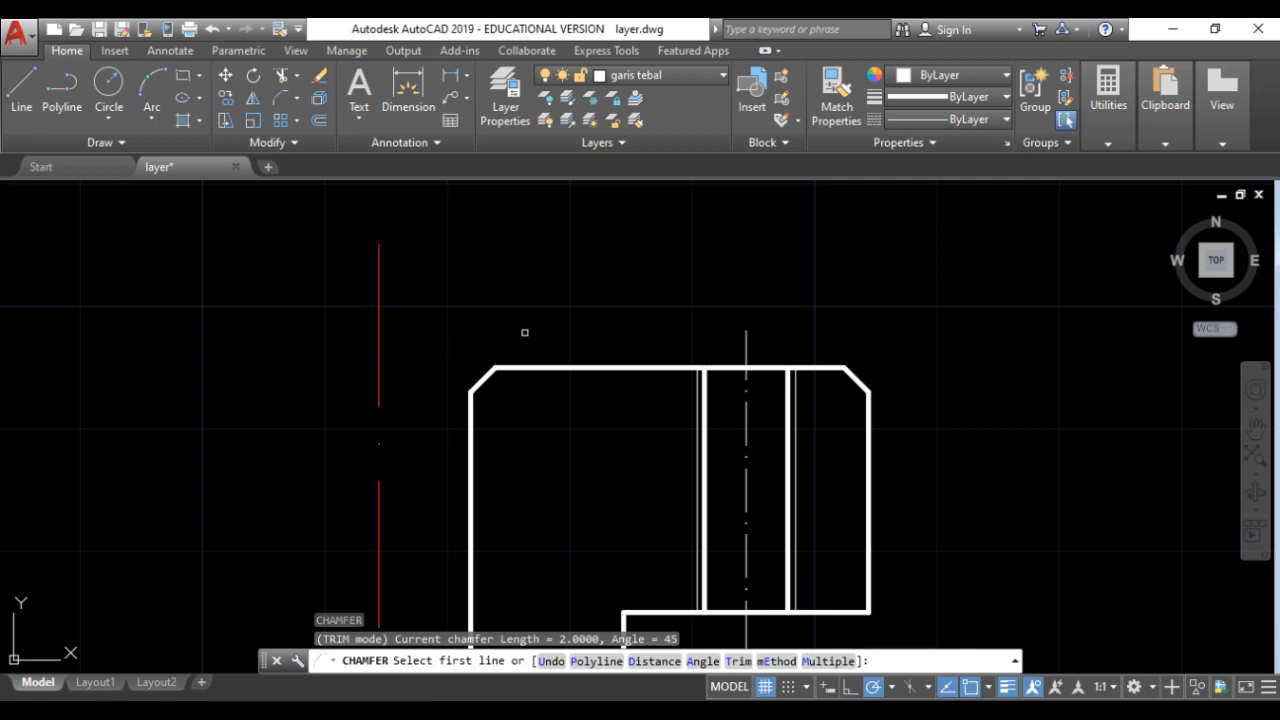
pyautogui.press('Escape')
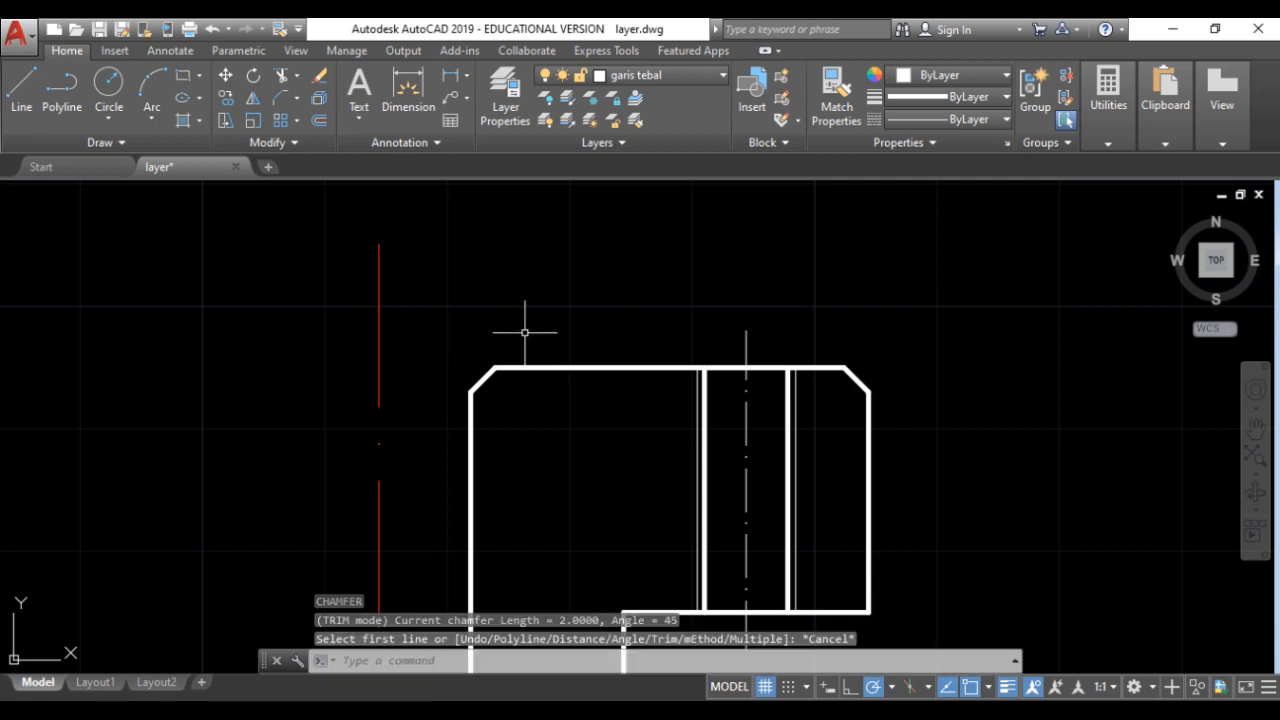
# Stretch the left end of the section's upper edge horizontally to the red vertical centreline.
pyautogui.click(531, 369)
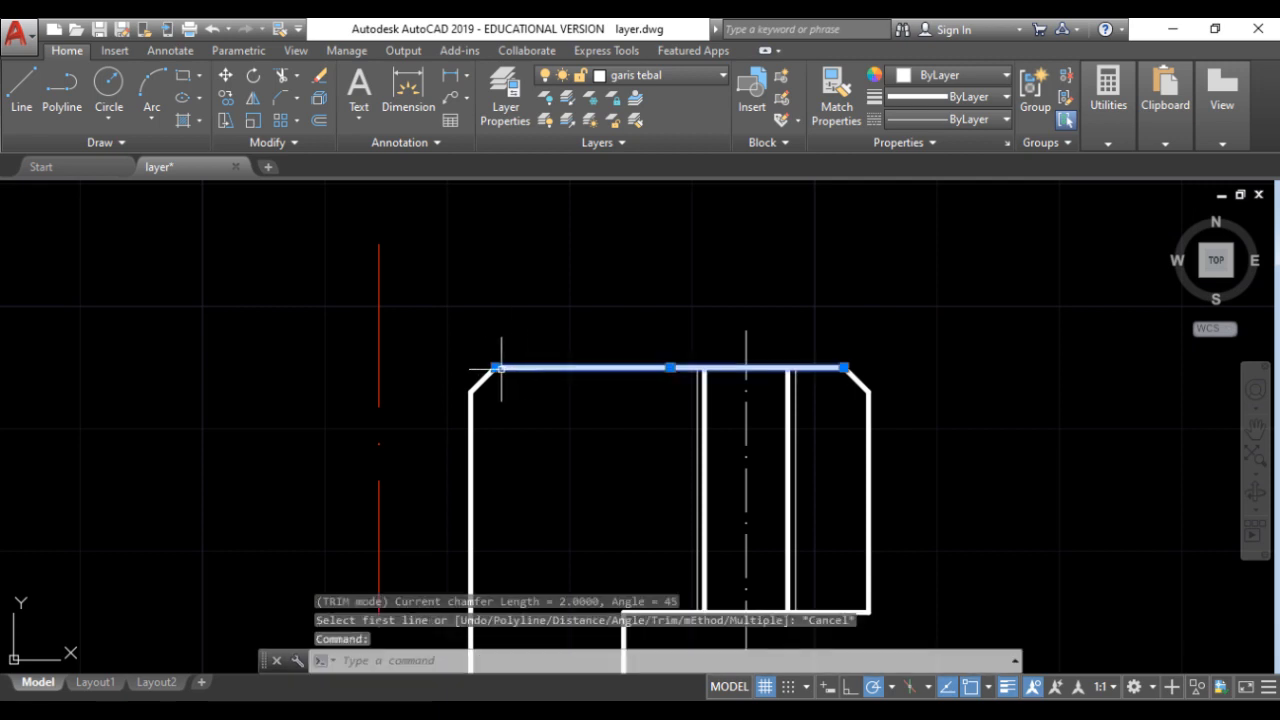
pyautogui.click(496, 368)
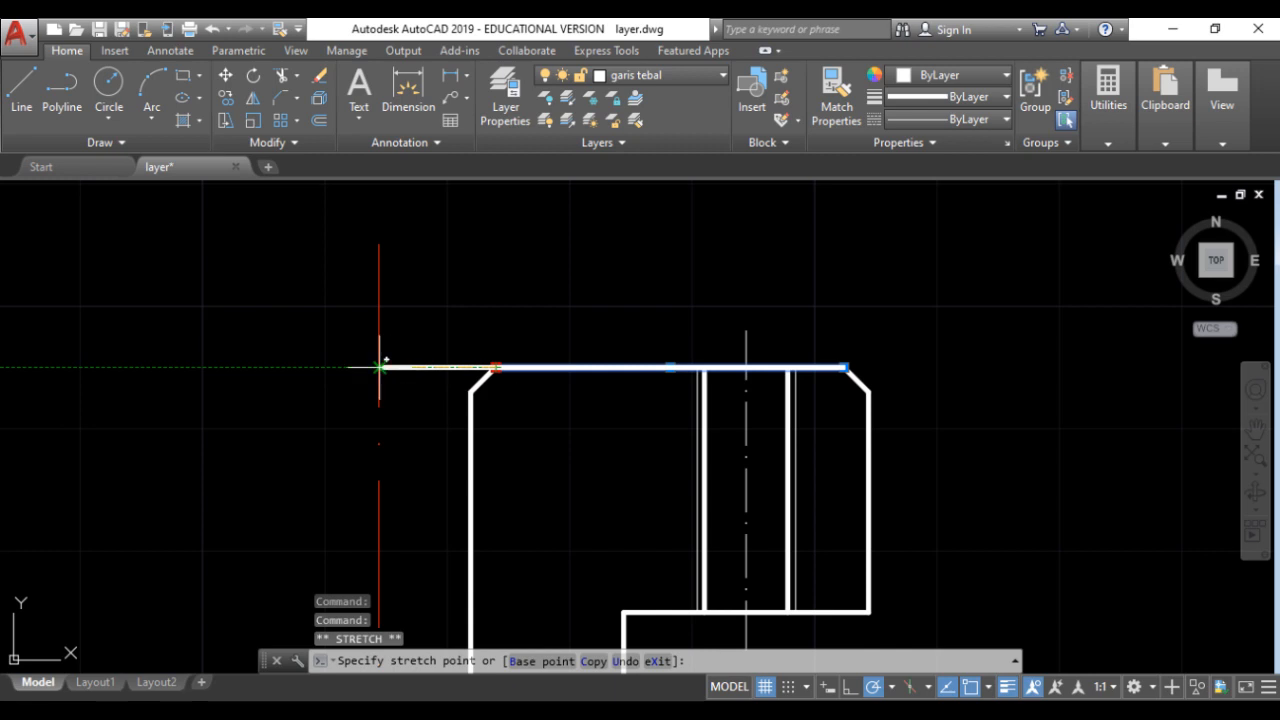
pyautogui.click(380, 368)
pyautogui.press('Escape')
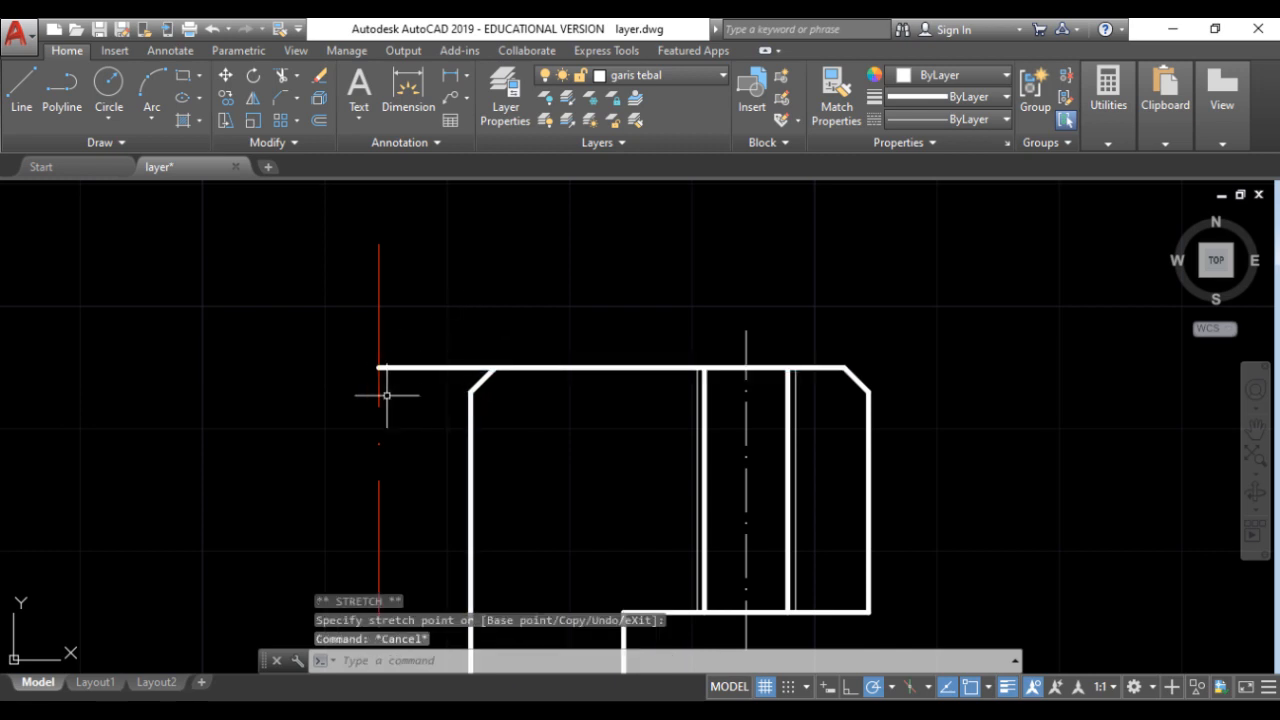
# Draw a horizontal line from the lower end of the bore chamfer to the red vertical centreline.
pyautogui.click(21, 88)
pyautogui.click(470, 391)
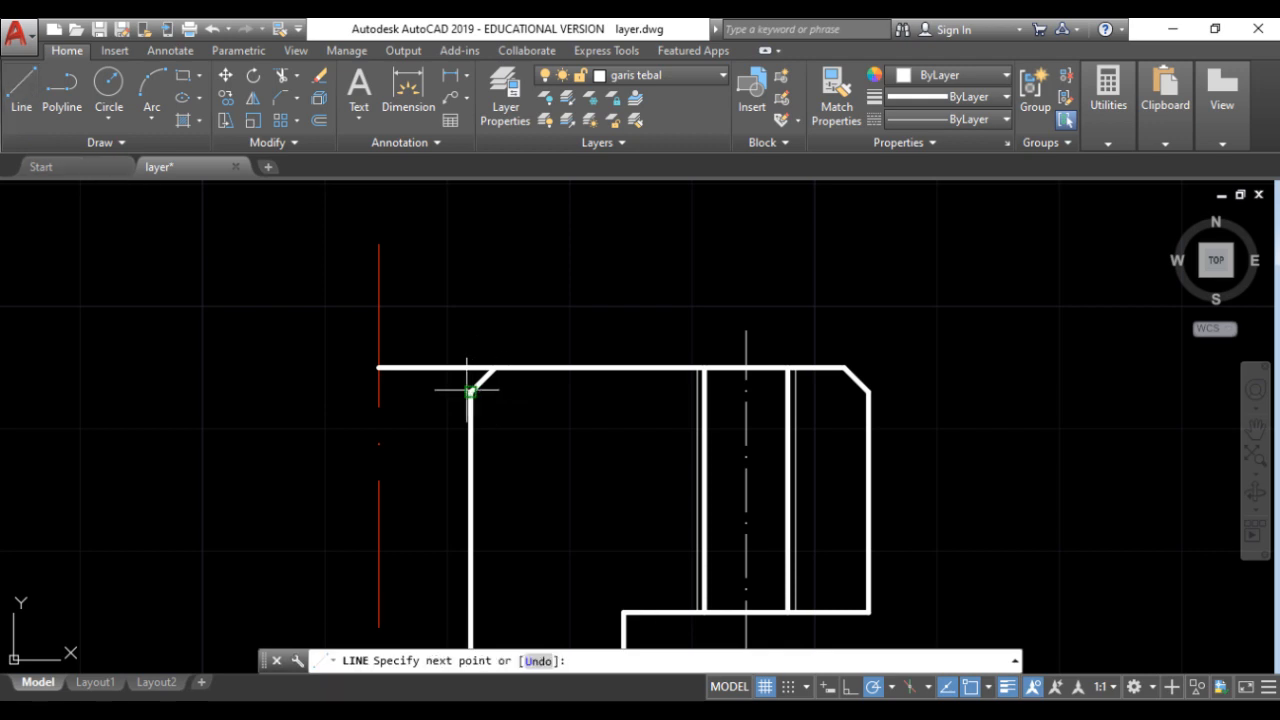
pyautogui.click(380, 391)
pyautogui.press('Return')
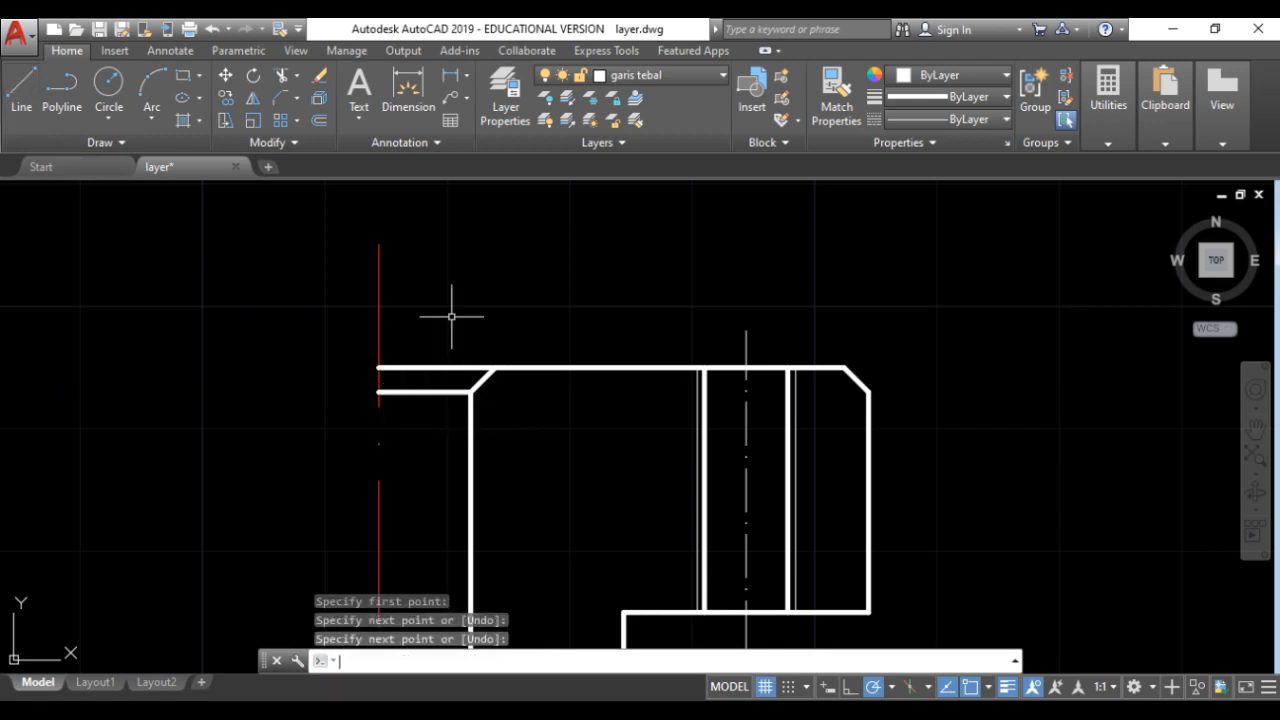
# Mirror the whole right half section about the red vertical centreline, keeping the source objects.
pyautogui.scroll(-2, 546, 267)
pyautogui.scroll(-2, 546, 267)
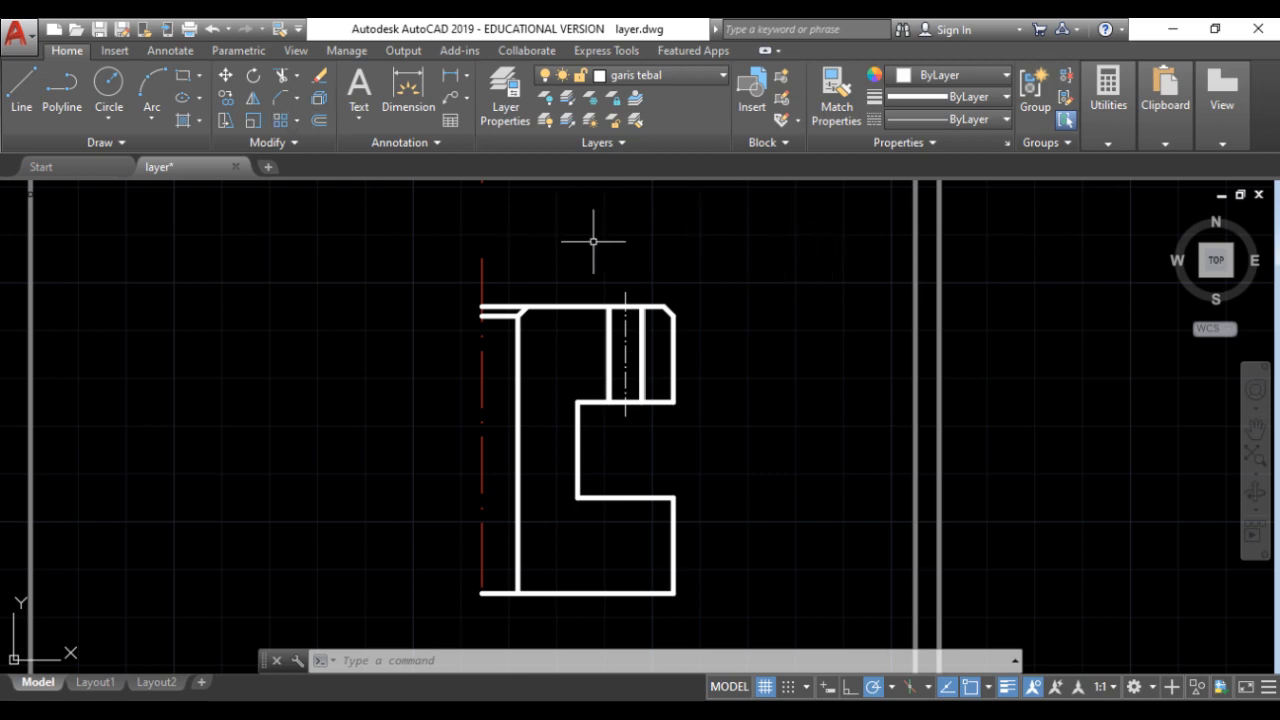
pyautogui.scroll(-6, 690, 315)
pyautogui.scroll(6, 700, 250)
pyautogui.scroll(-4, 646, 306)
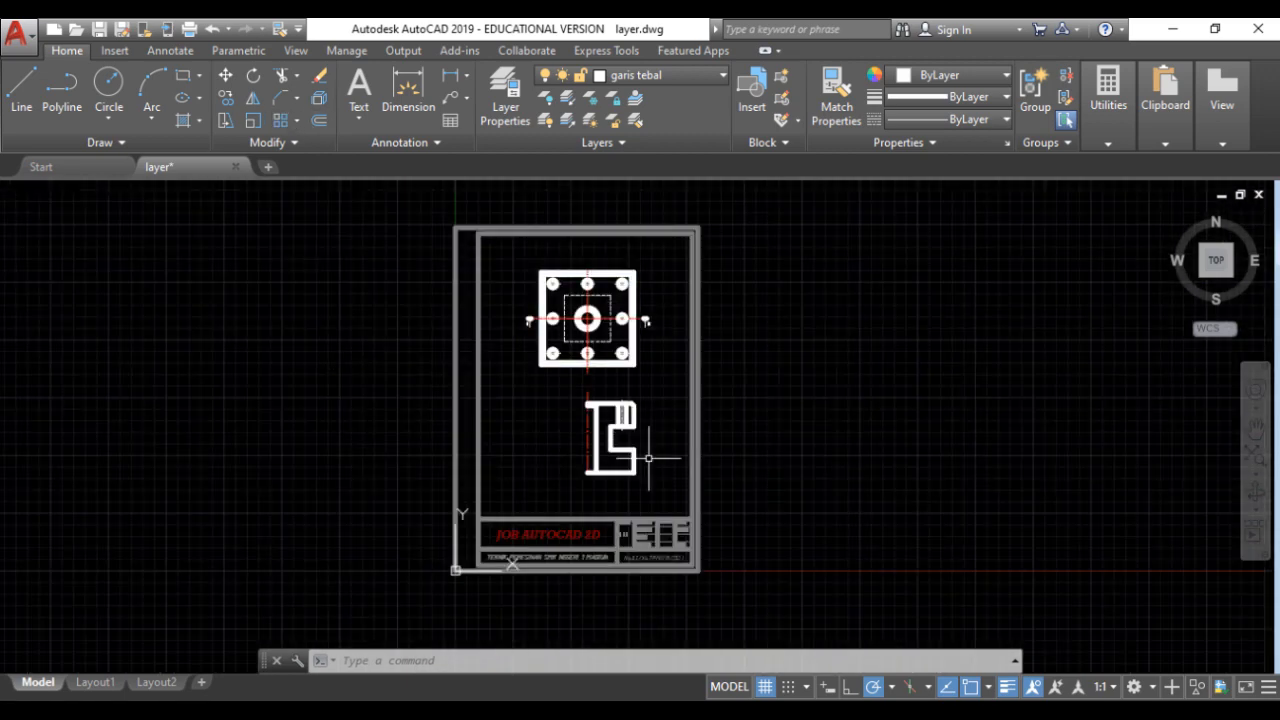
pyautogui.scroll(6, 657, 447)
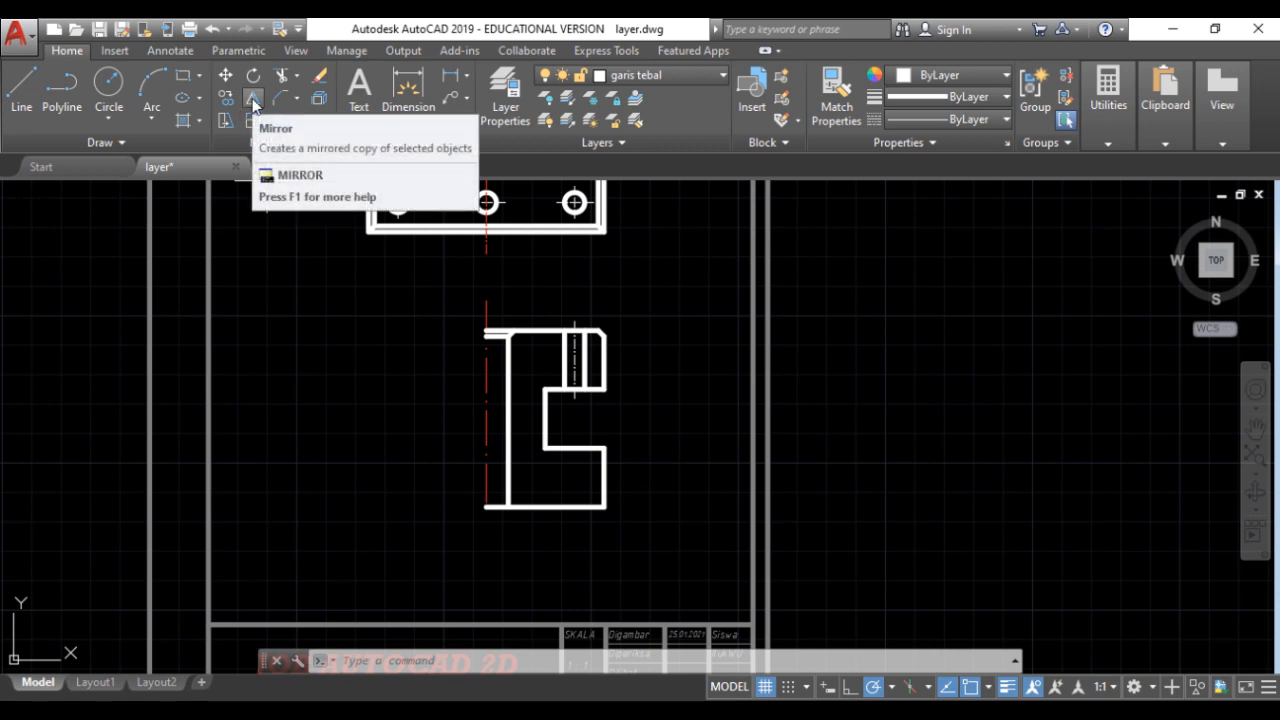
pyautogui.click(252, 98)
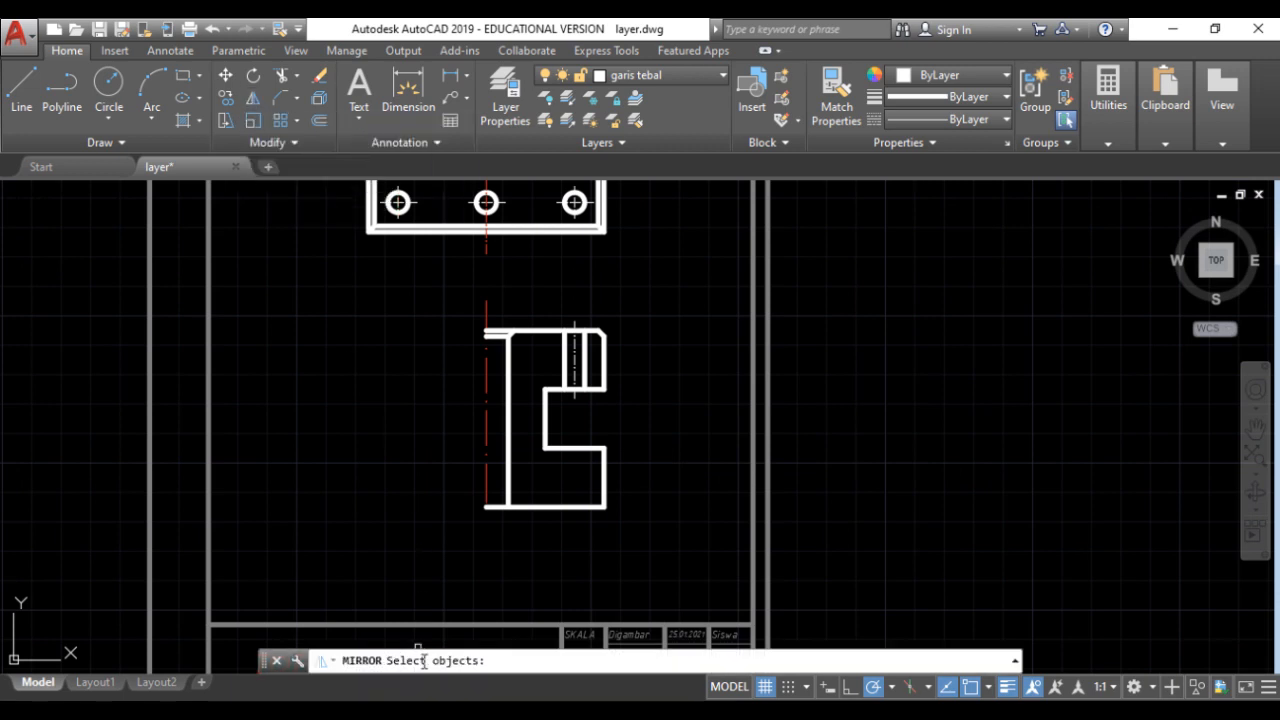
pyautogui.click(472, 317)
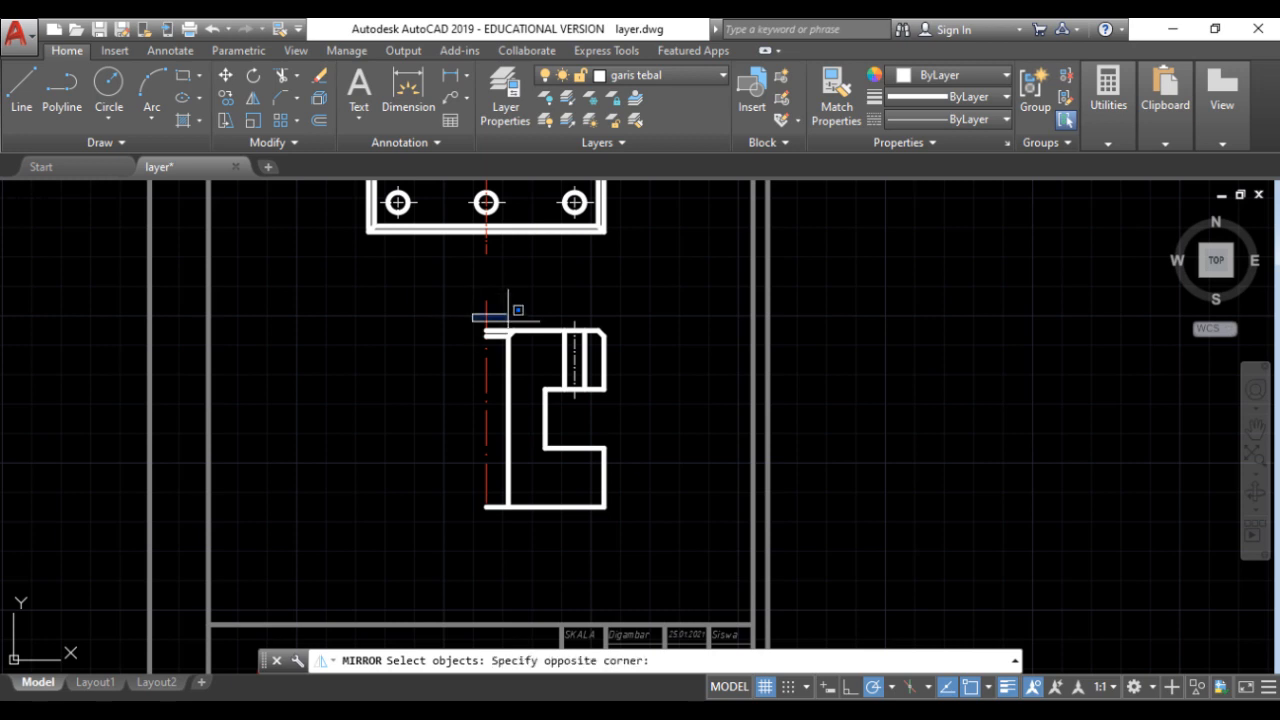
pyautogui.click(631, 532)
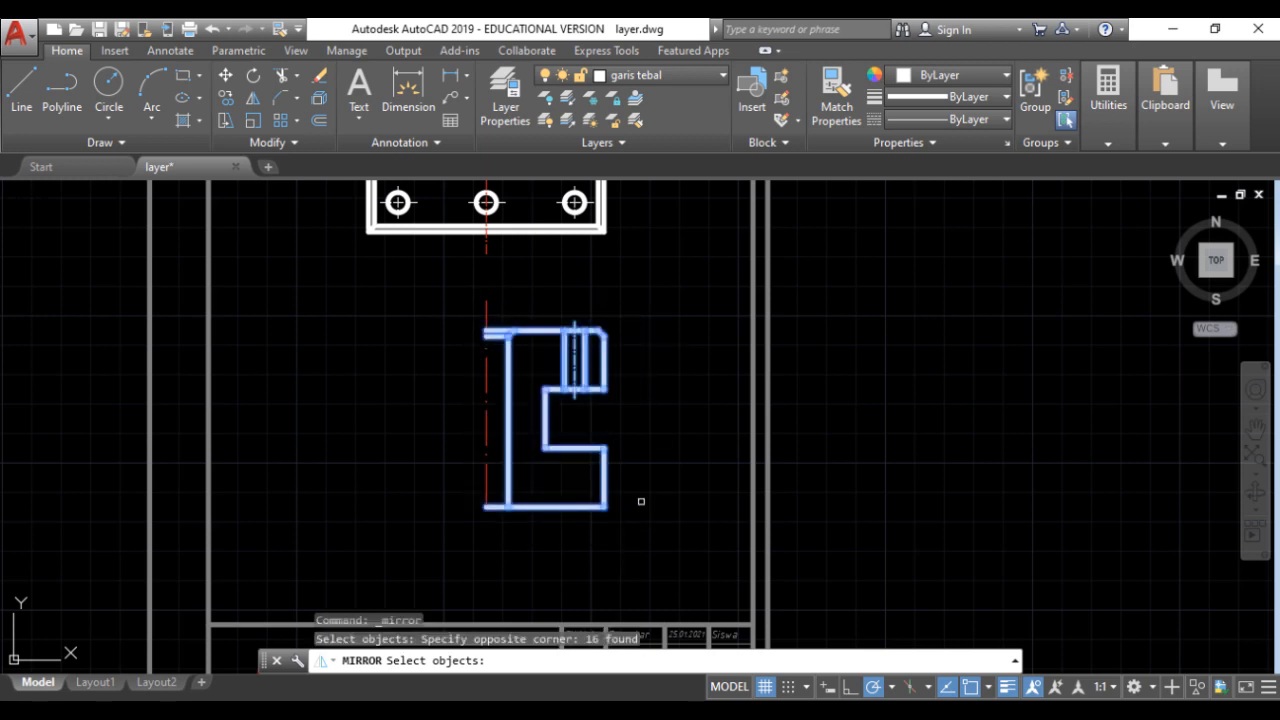
pyautogui.press('Return')
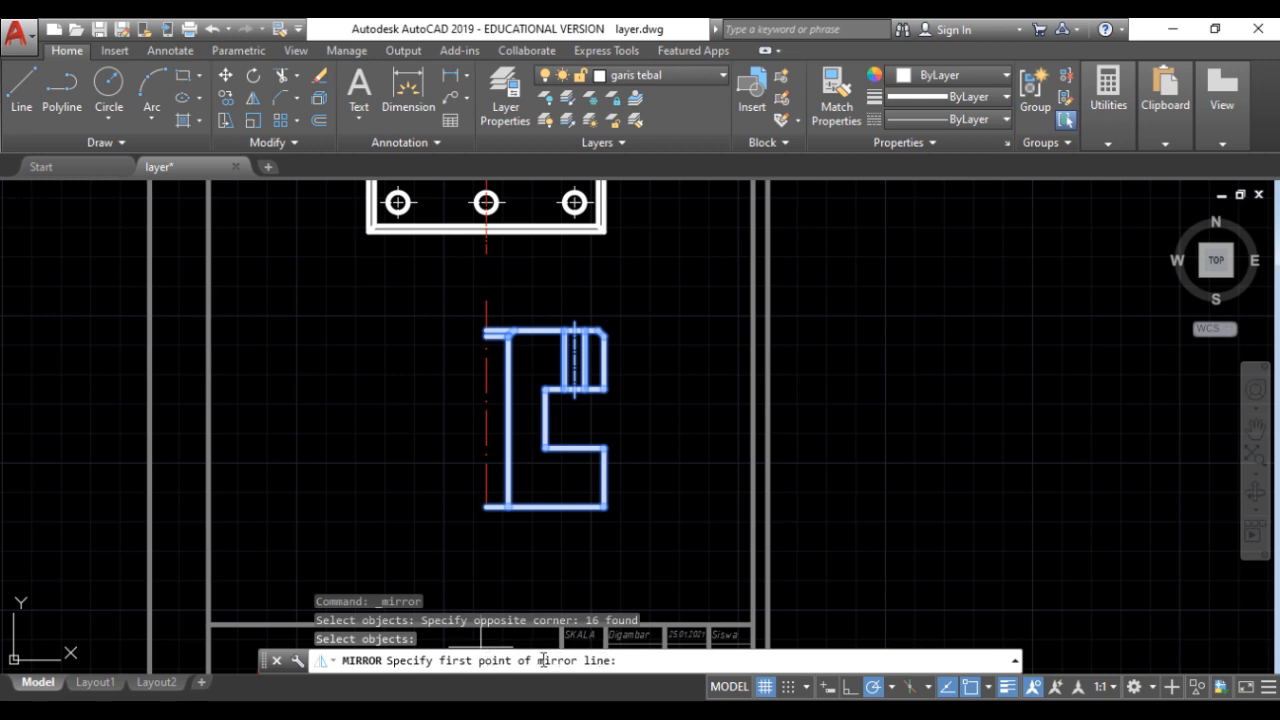
pyautogui.click(486, 330)
pyautogui.click(486, 507)
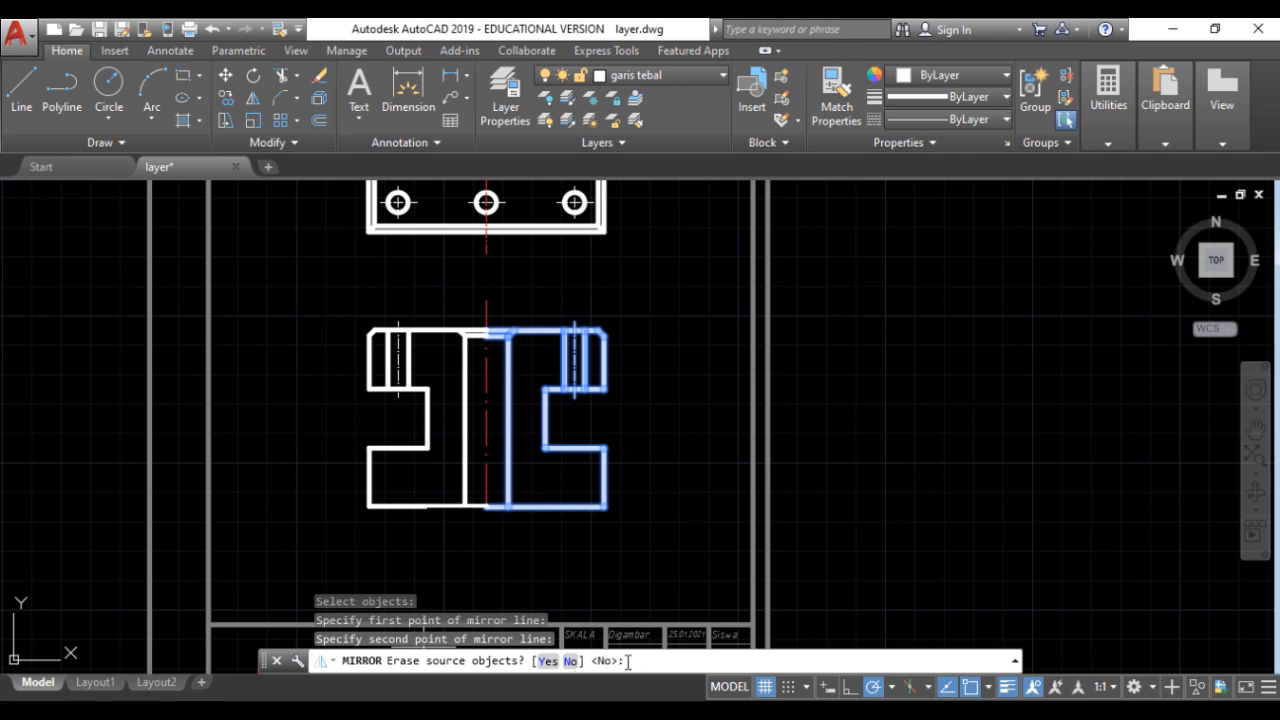
pyautogui.press('Return')
# Check the mirrored section view against the TOOLPOST.jpg reference drawing, looking at its hatched cut faces, and return to AutoCAD.
pyautogui.scroll(5, 487, 313)
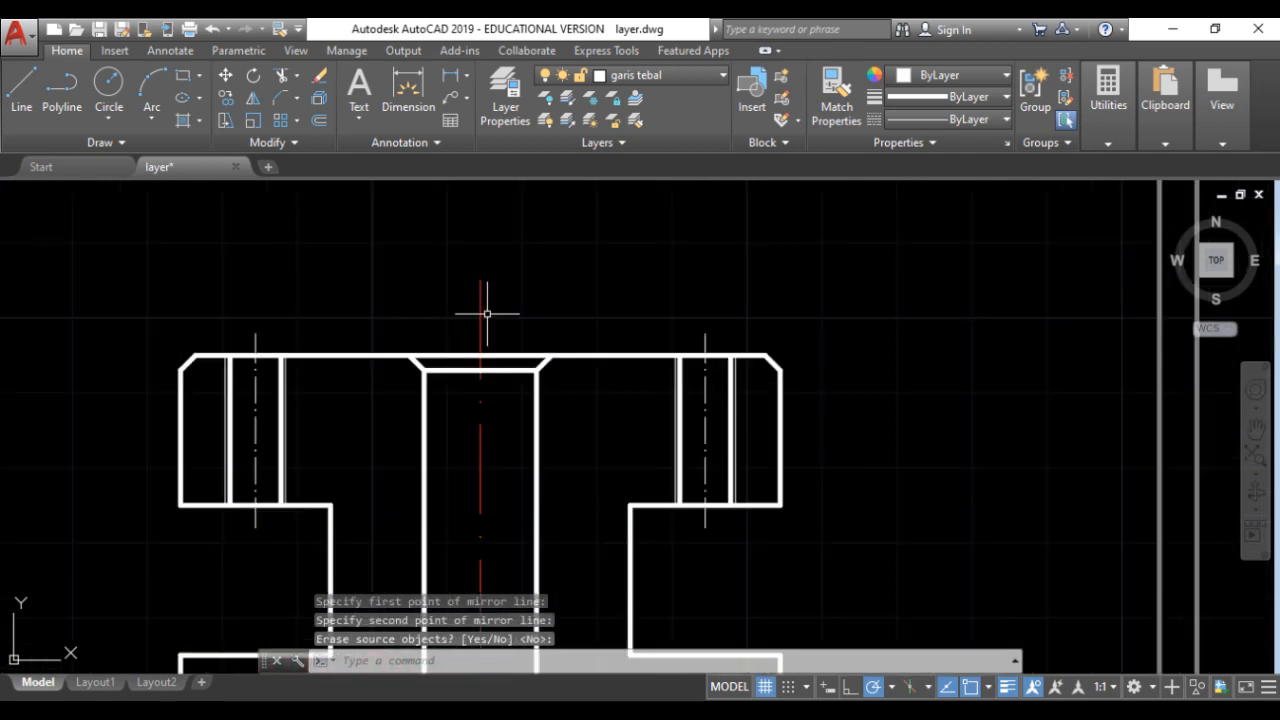
pyautogui.scroll(-2, 581, 280)
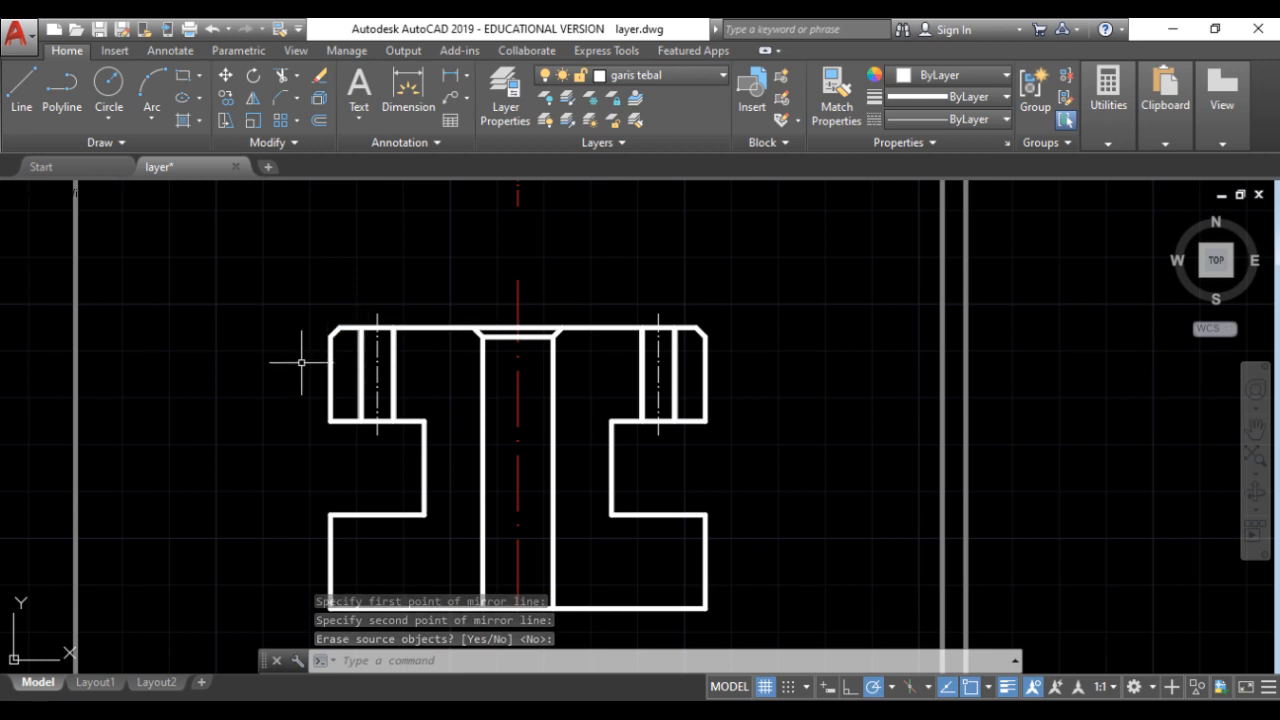
pyautogui.moveTo(463, 403); pyautogui.dragTo(523, 366, button='middle')
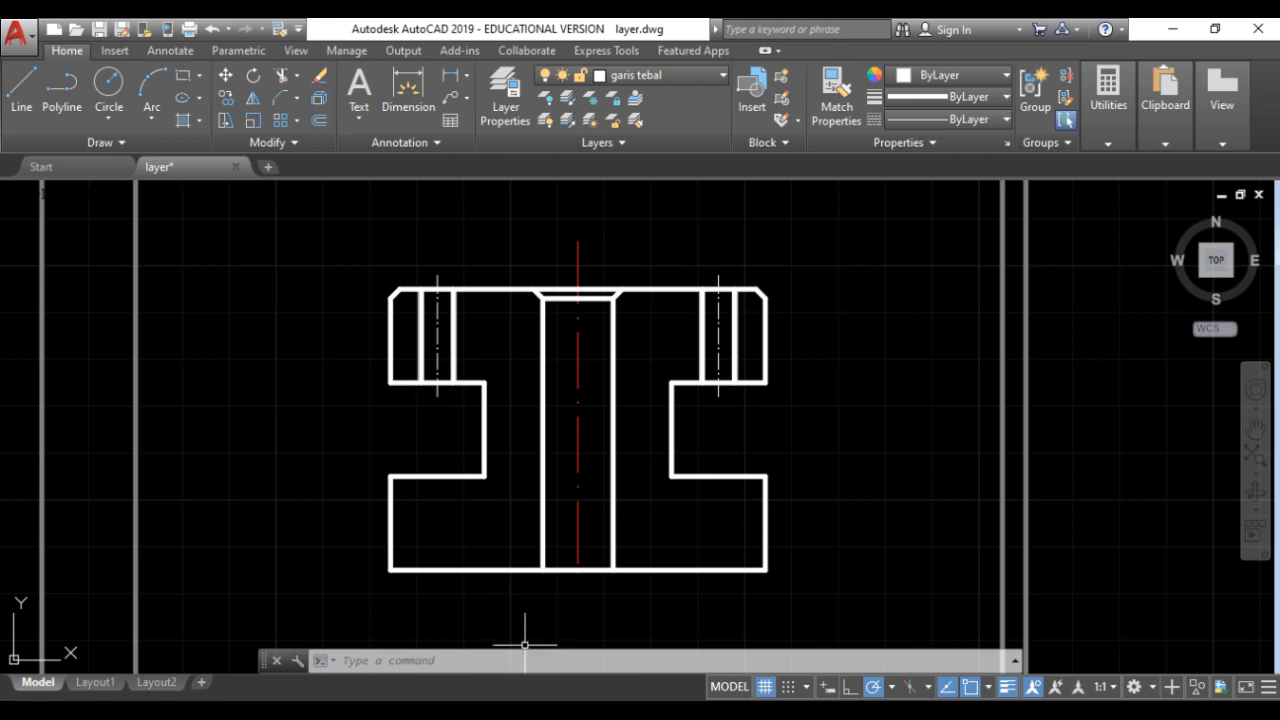
pyautogui.hotkey('alt', 'Tab')
pyautogui.scroll(-1, 413, 445)
pyautogui.scroll(1, 388, 428)
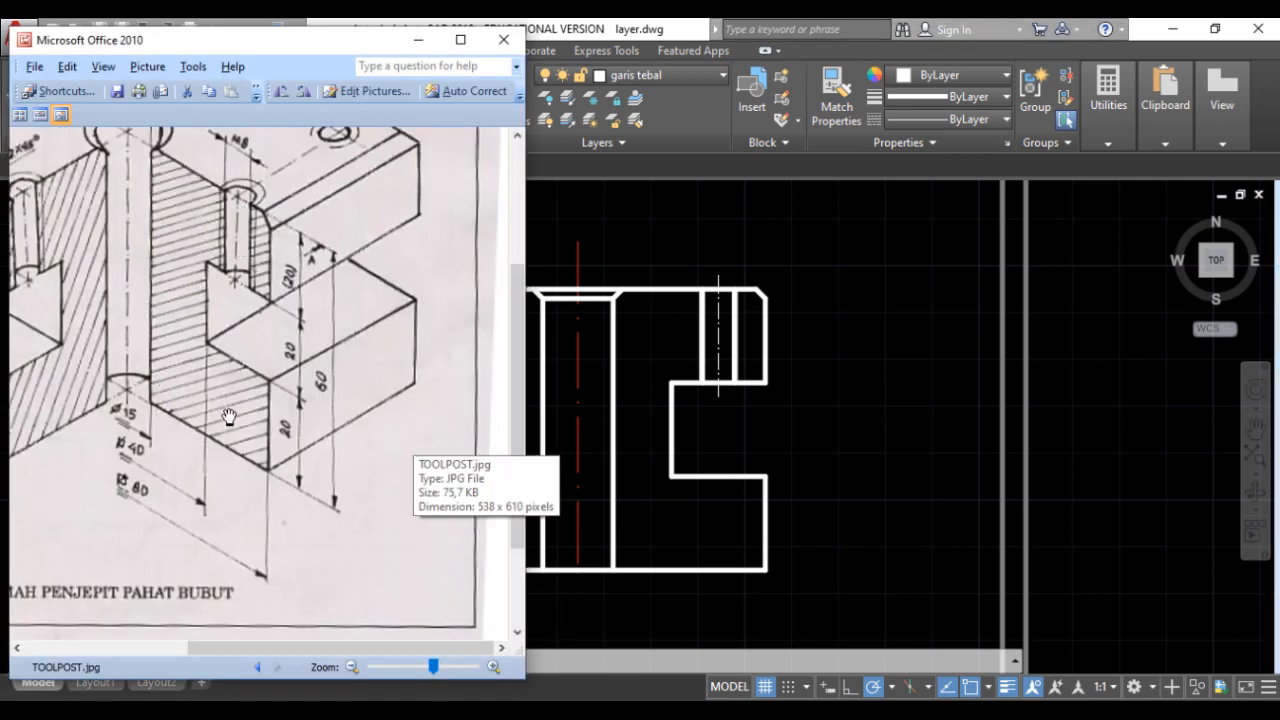
pyautogui.click(871, 216)
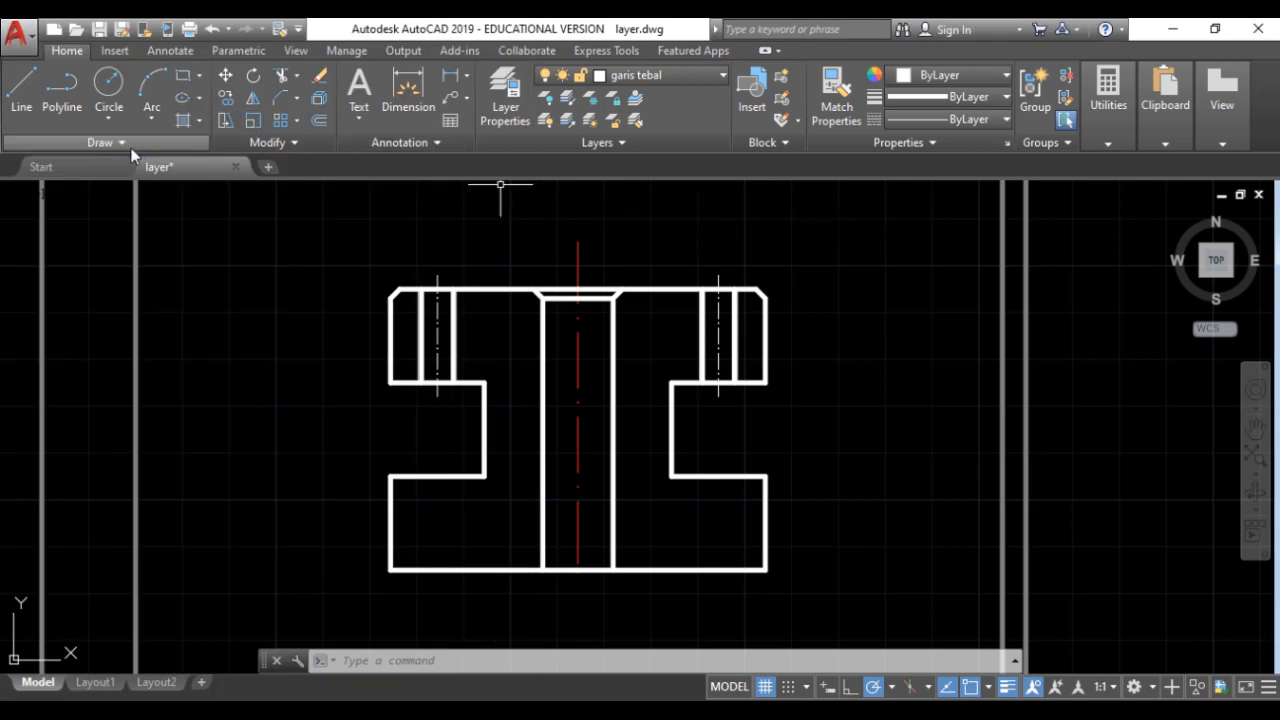
# Start a hatch with the ANSI31 pattern and fill the left outer area and the narrow thread strips of the left hole.
pyautogui.click(184, 122)
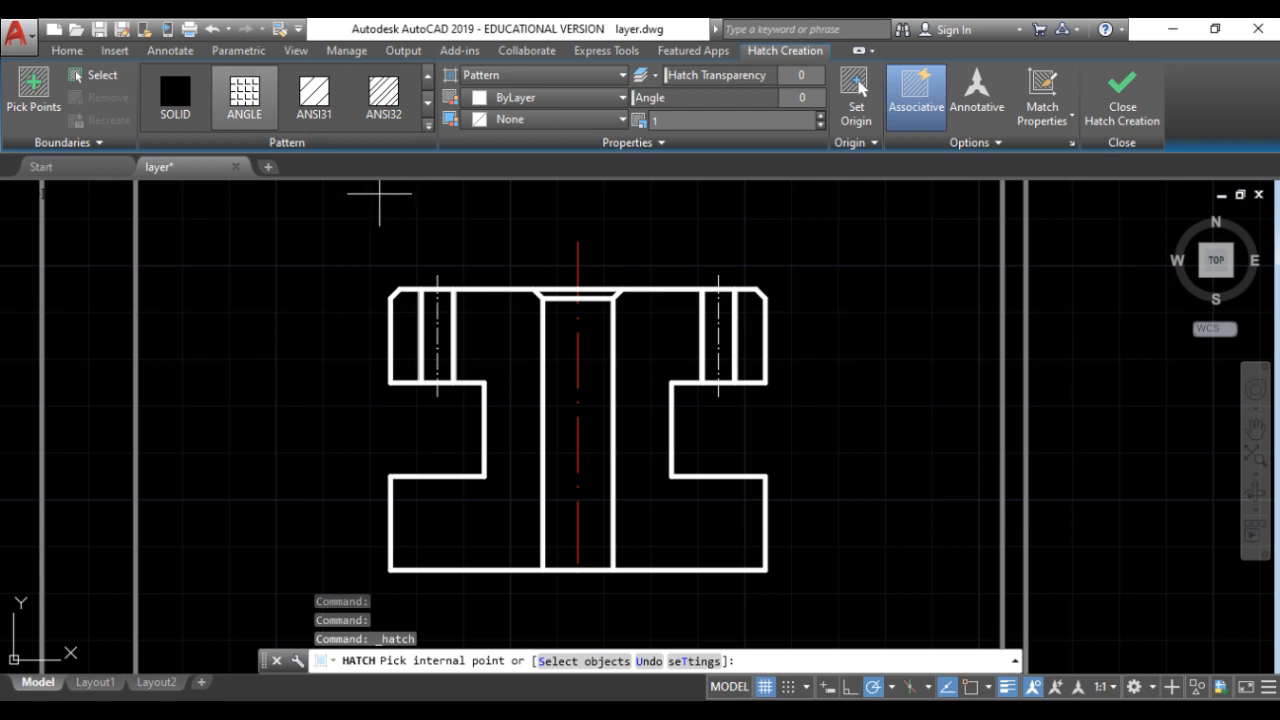
pyautogui.click(316, 106)
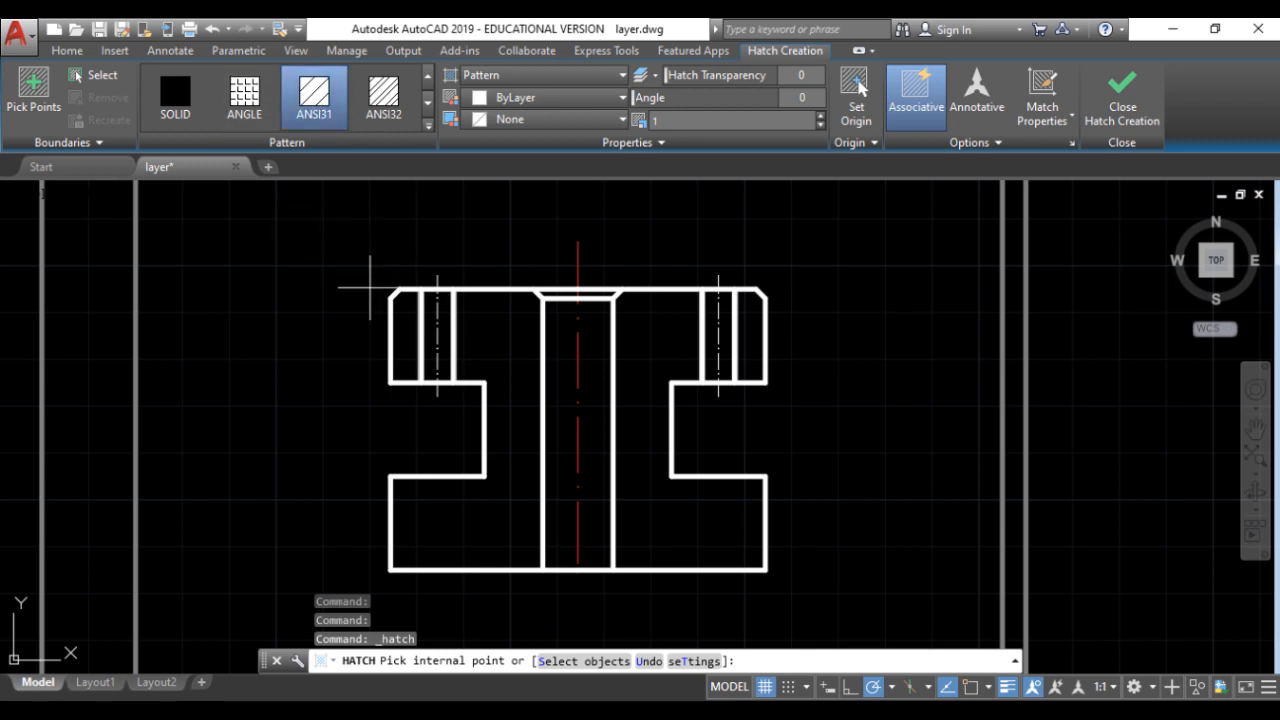
pyautogui.scroll(2, 366, 297)
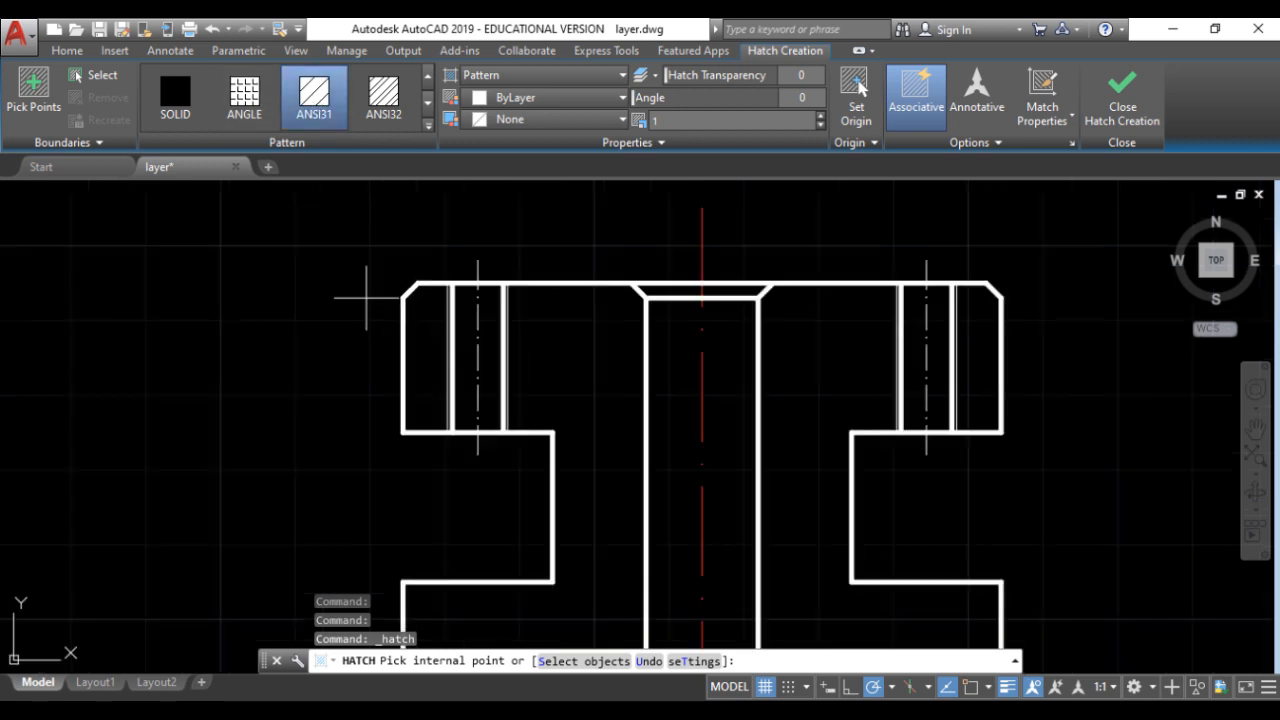
pyautogui.click(425, 325)
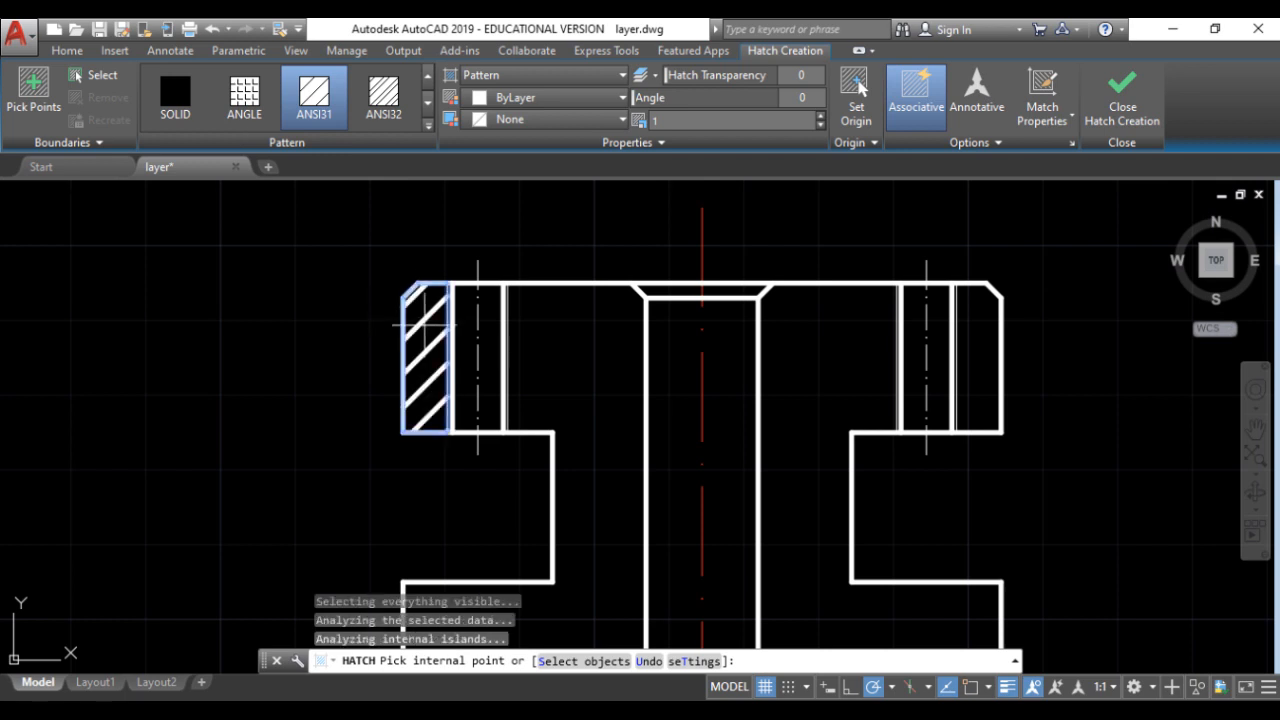
pyautogui.scroll(6, 448, 305)
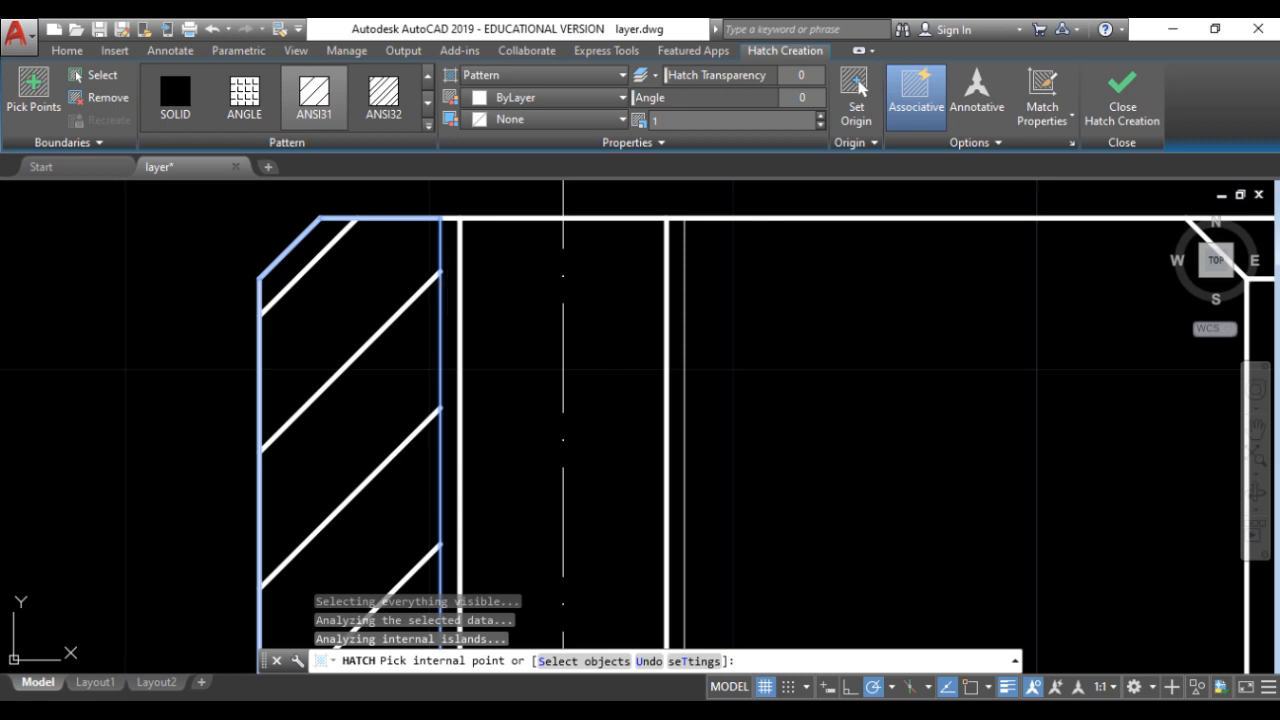
pyautogui.click(677, 277)
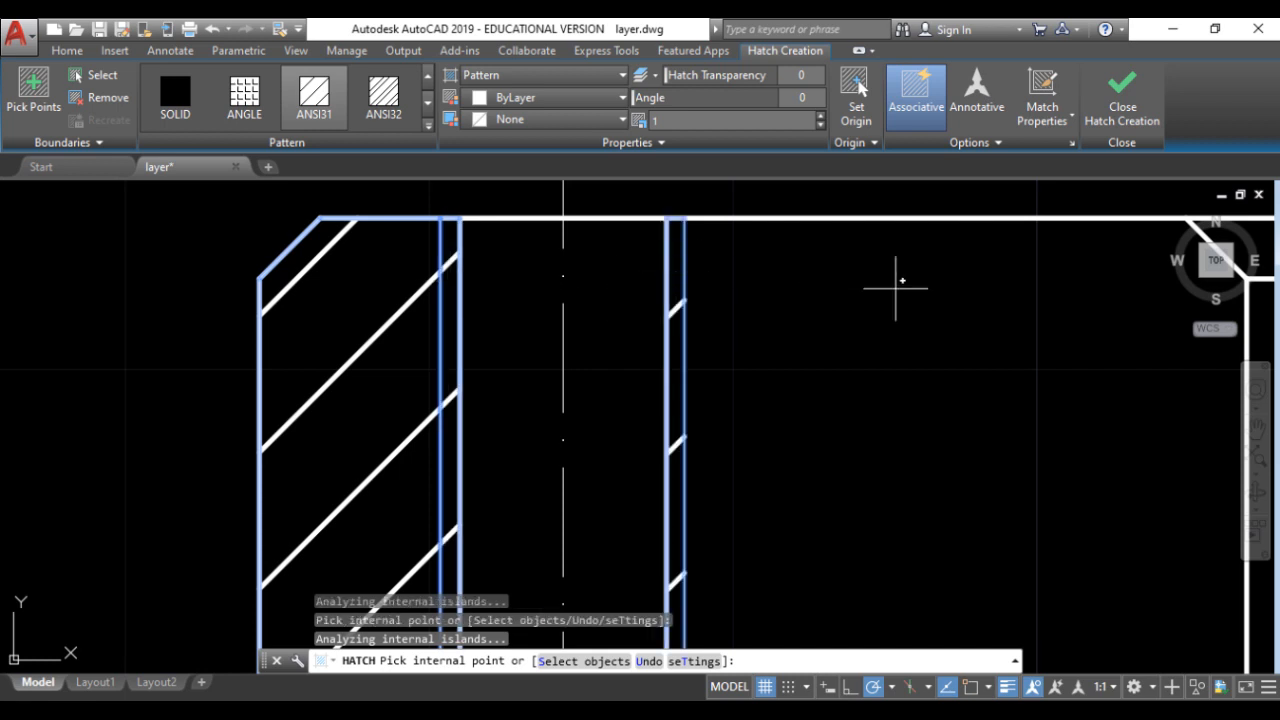
# Try to hatch the large area between the left threaded hole and the bore.
pyautogui.click(895, 289)
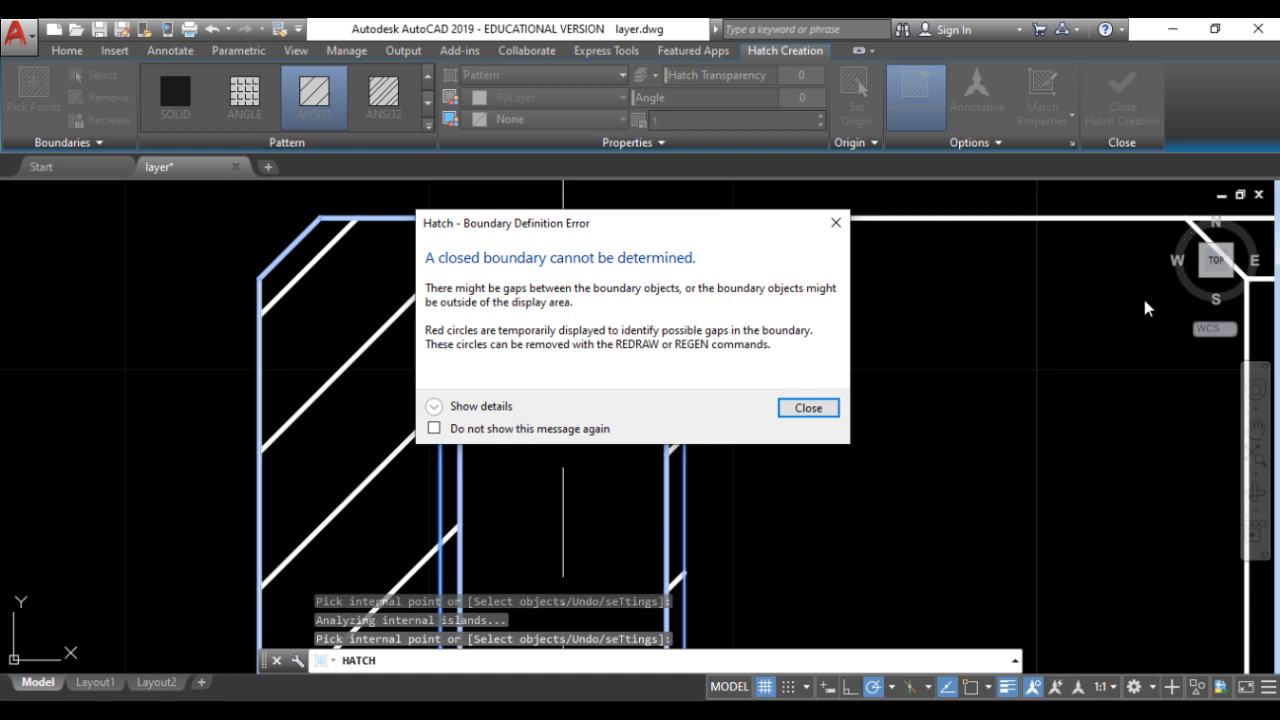
pyautogui.click(800, 411)
pyautogui.scroll(-4, 809, 342)
pyautogui.scroll(5, 1094, 349)
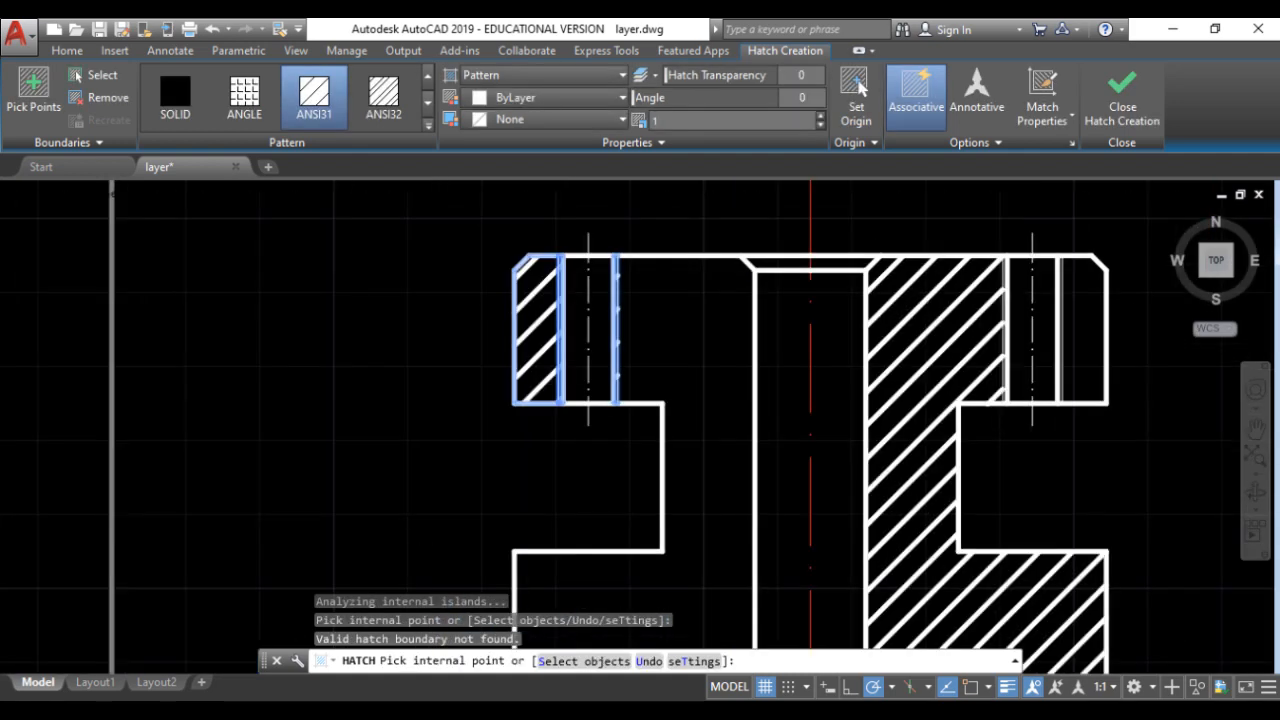
# Add the section's right half to the hatch: the main body, the right hole's thread strips and the outer area.
pyautogui.click(876, 303)
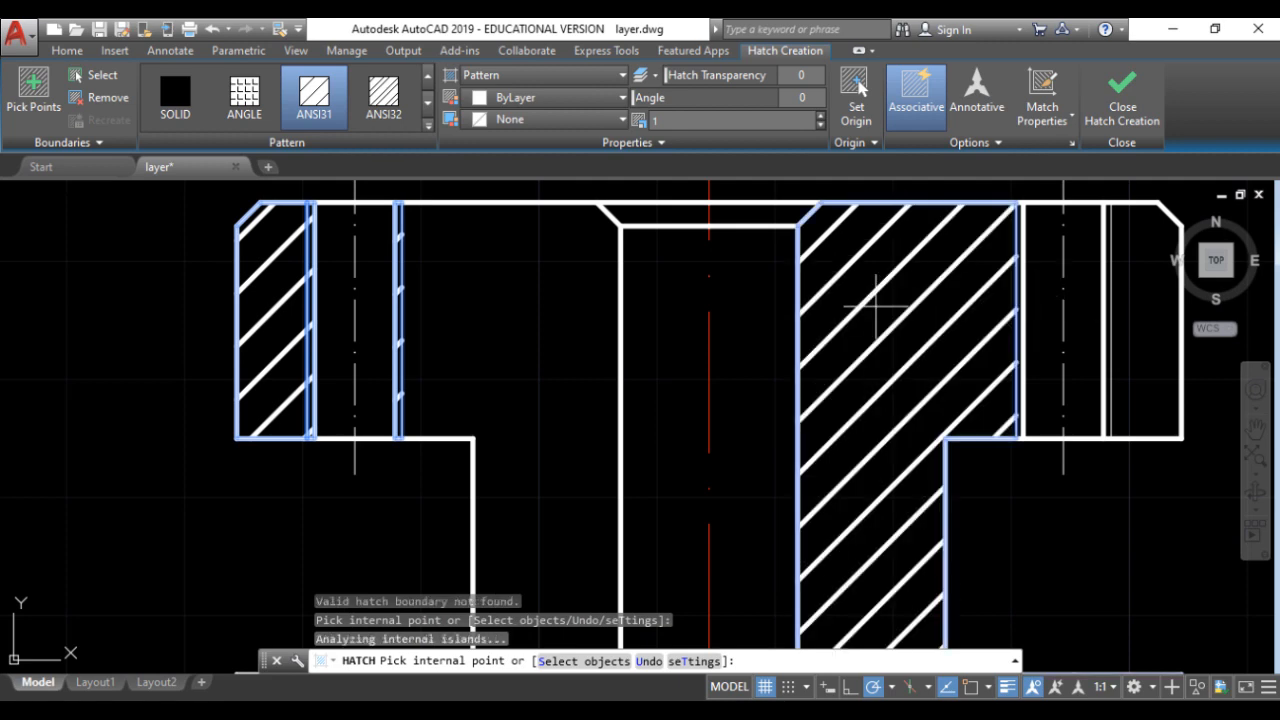
pyautogui.scroll(5, 1024, 234)
pyautogui.click(971, 238)
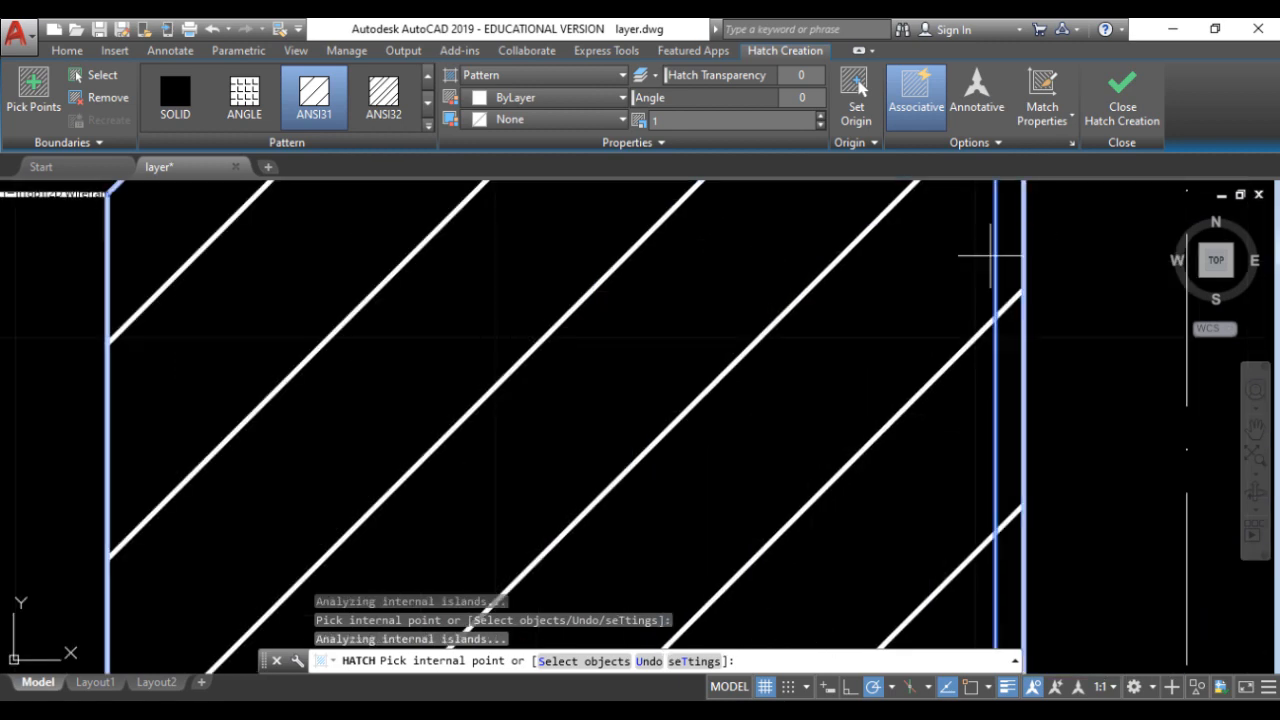
pyautogui.scroll(-5, 950, 270)
pyautogui.click(1024, 282)
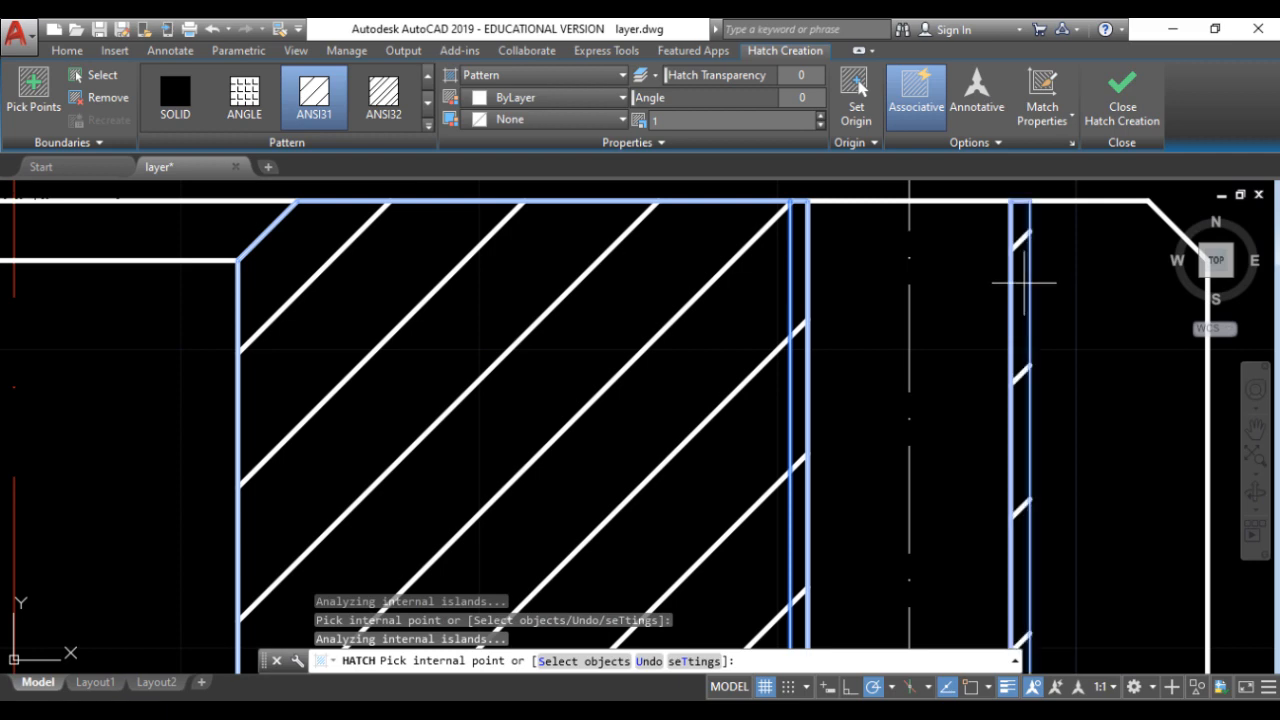
pyautogui.click(1090, 282)
pyautogui.scroll(-6, 1090, 282)
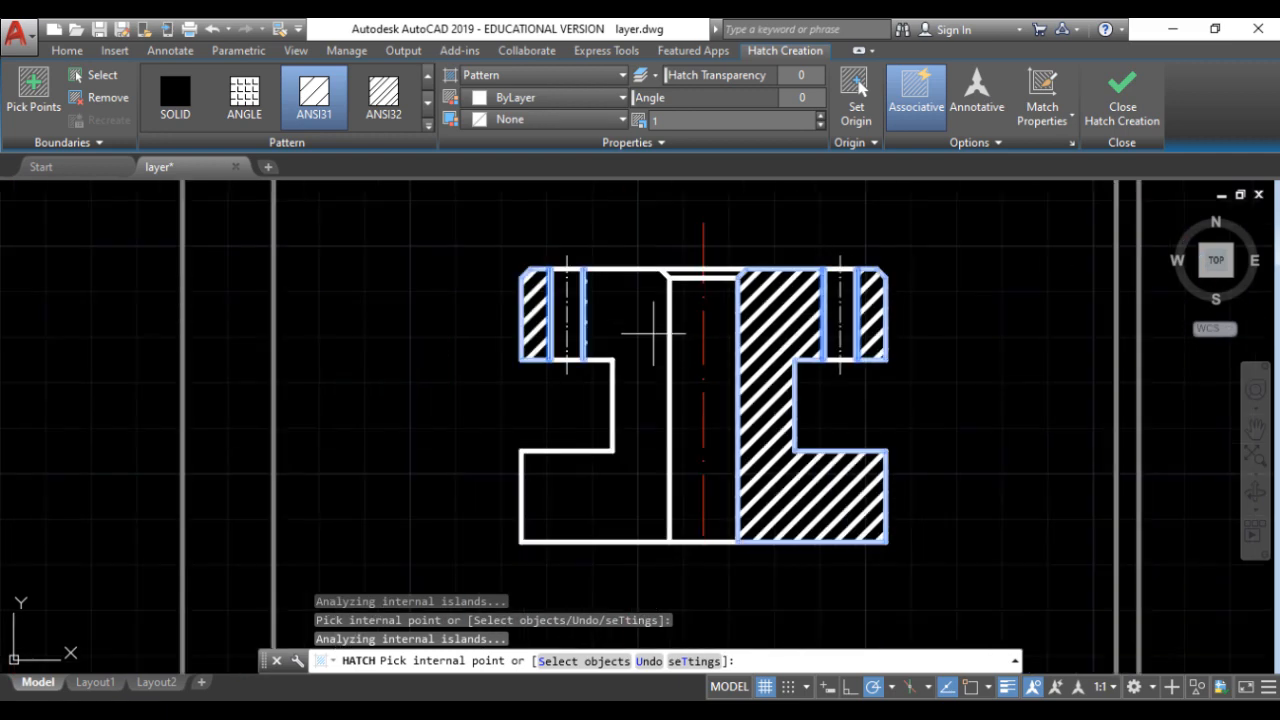
# Add the large area between the left threaded hole and the bore to the hatch and finish the hatch.
pyautogui.scroll(2, 645, 328)
pyautogui.click(630, 316)
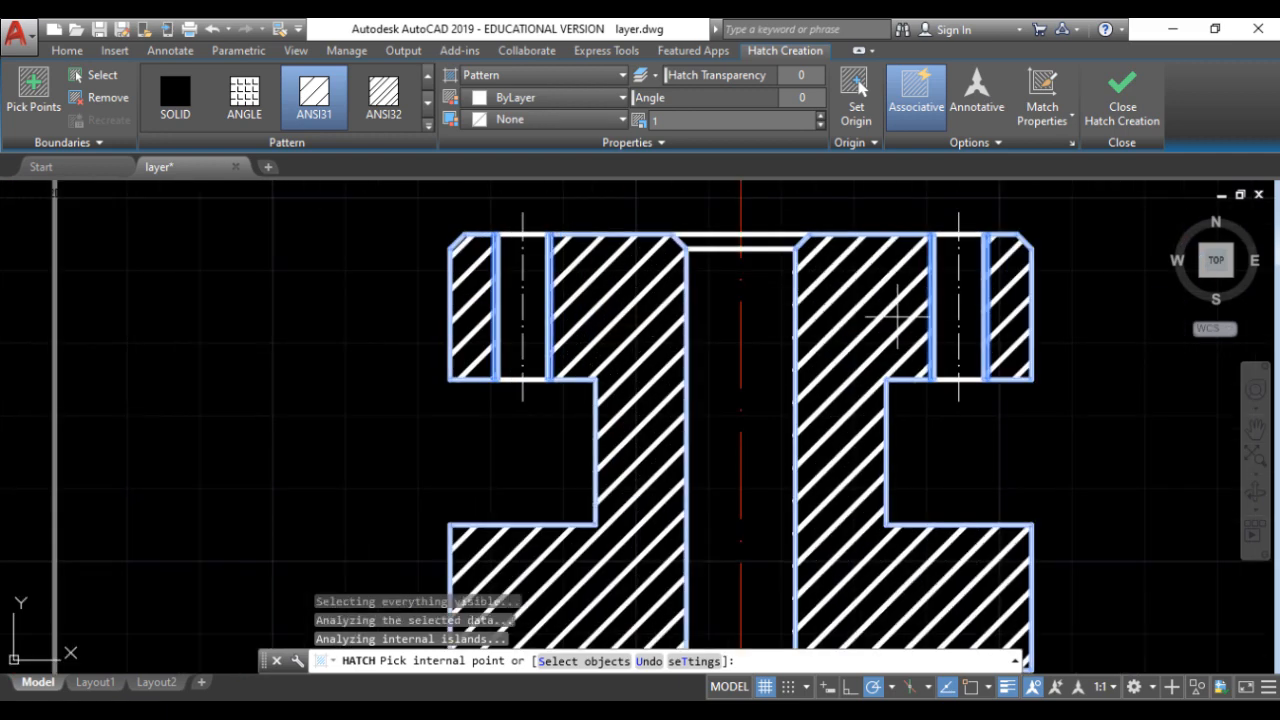
pyautogui.click(1122, 105)
pyautogui.moveTo(1127, 114)
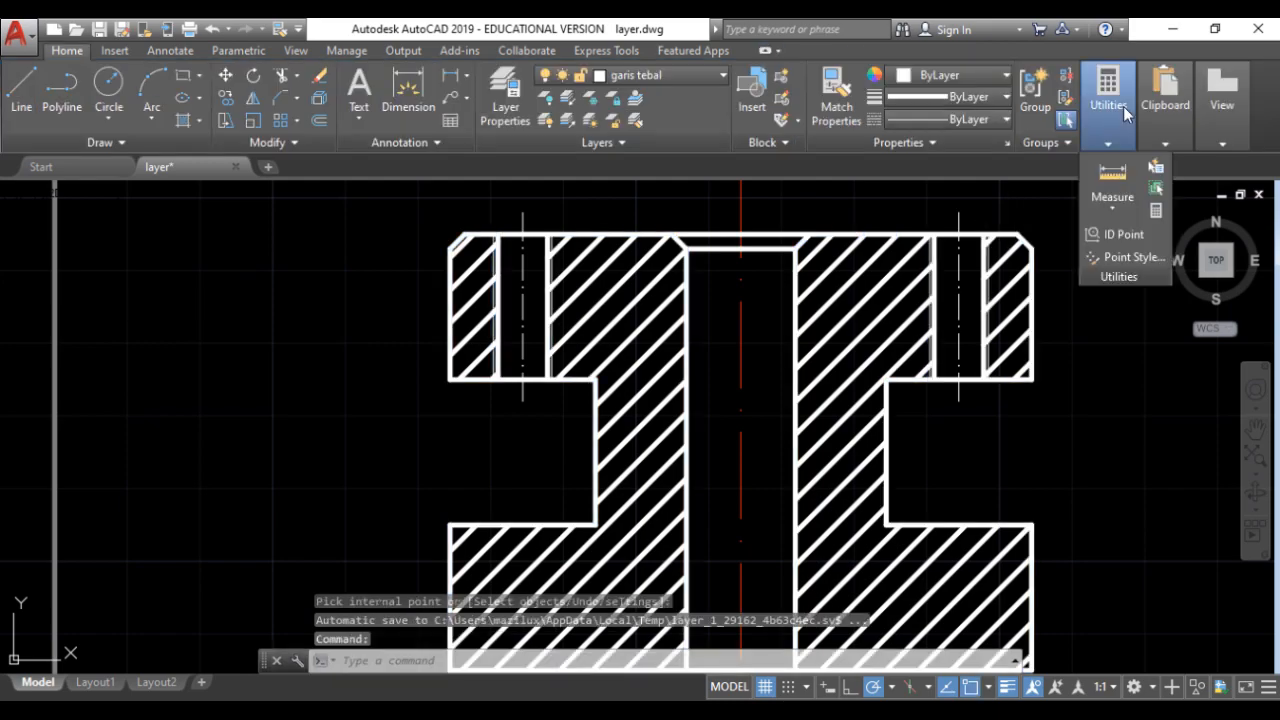
# Move the section's hatch to the layer garis tipis and deselect it.
pyautogui.scroll(-4, 777, 277)
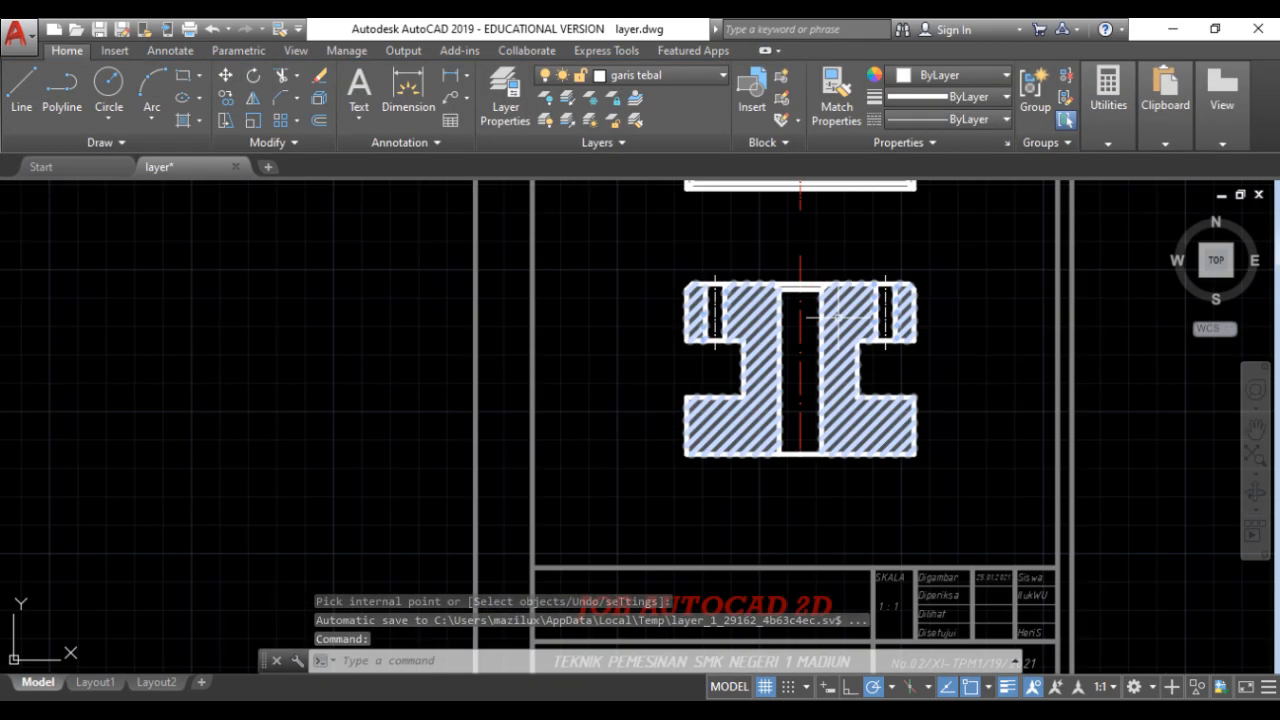
pyautogui.scroll(2, 777, 277)
pyautogui.scroll(3, 790, 300)
pyautogui.scroll(5, 737, 323)
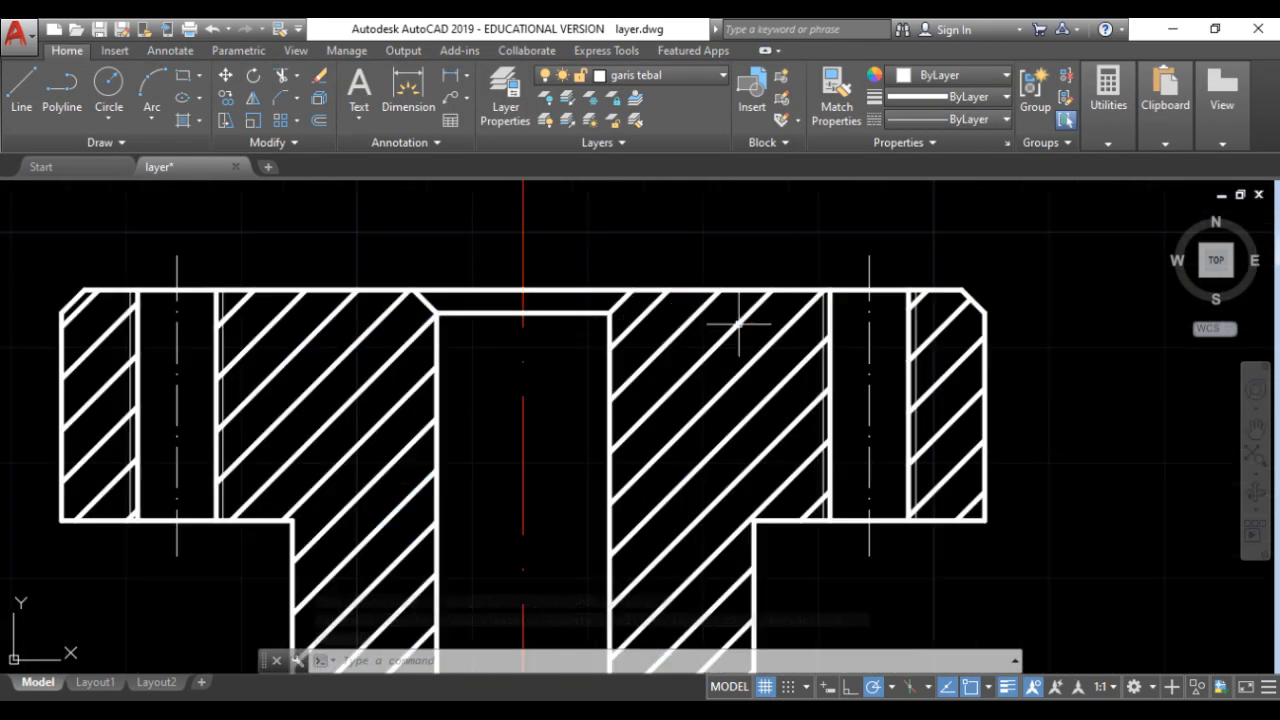
pyautogui.click(723, 334)
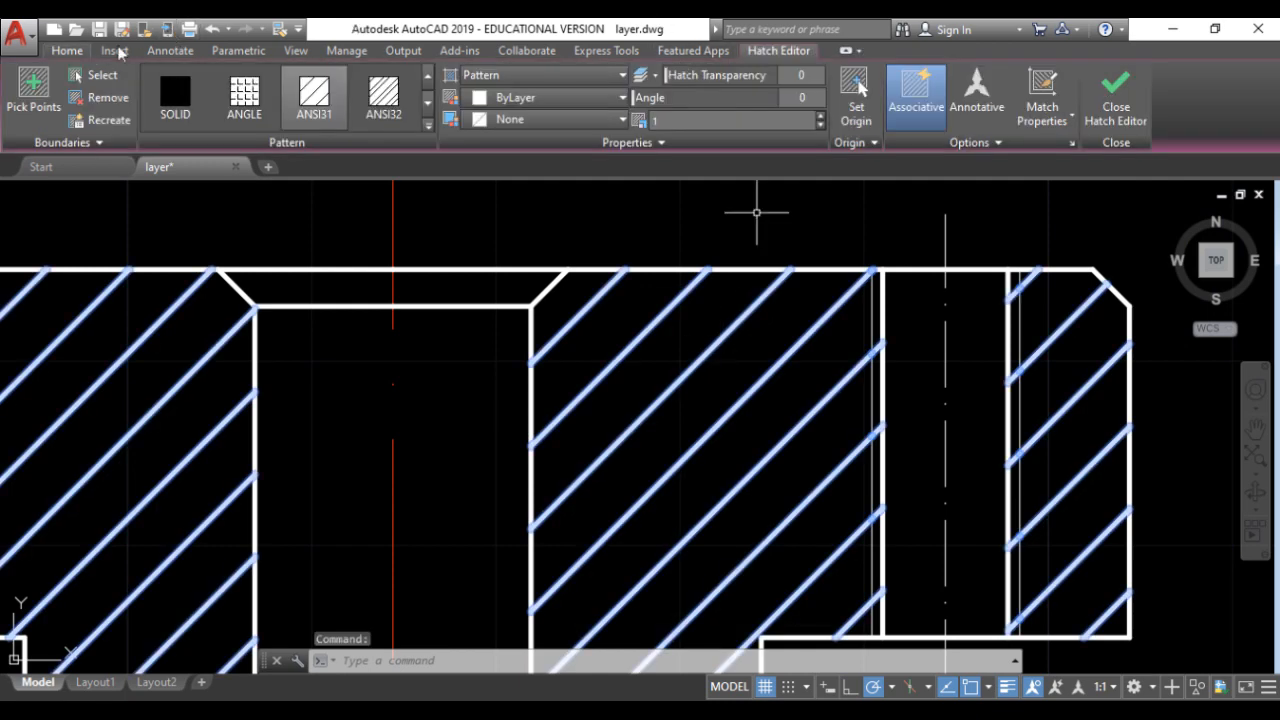
pyautogui.click(241, 90)
pyautogui.click(67, 50)
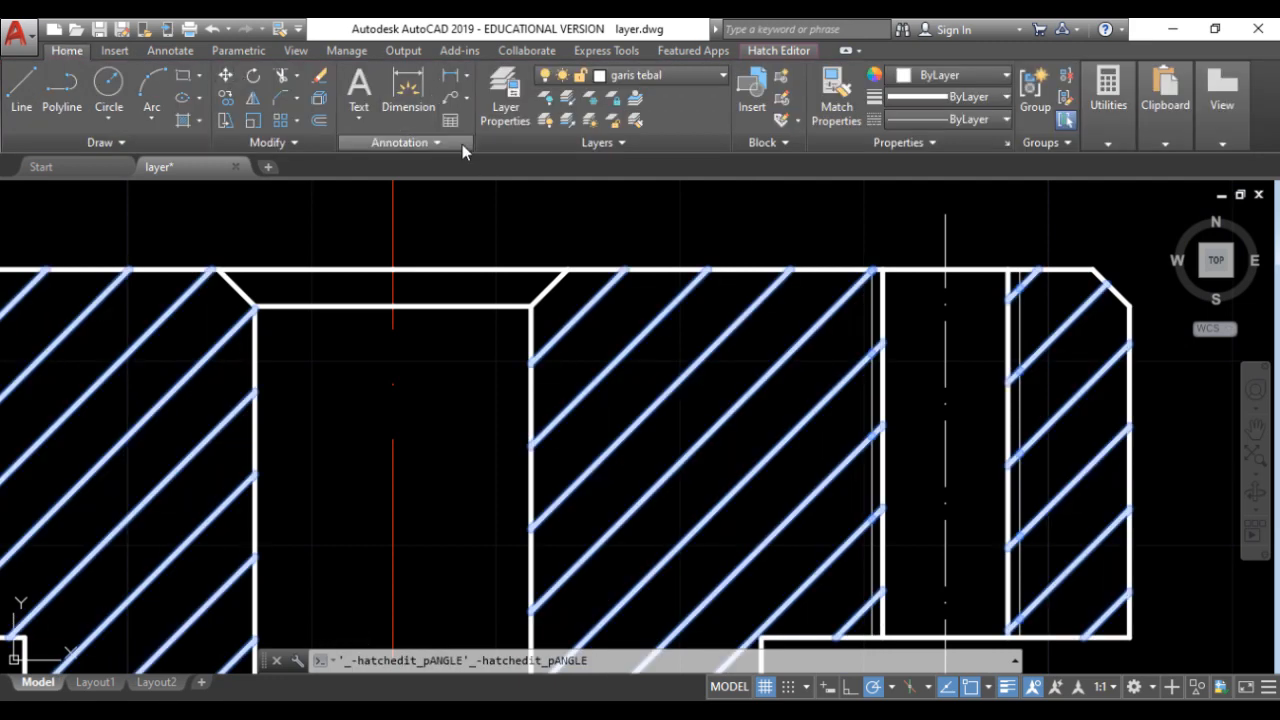
pyautogui.click(719, 76)
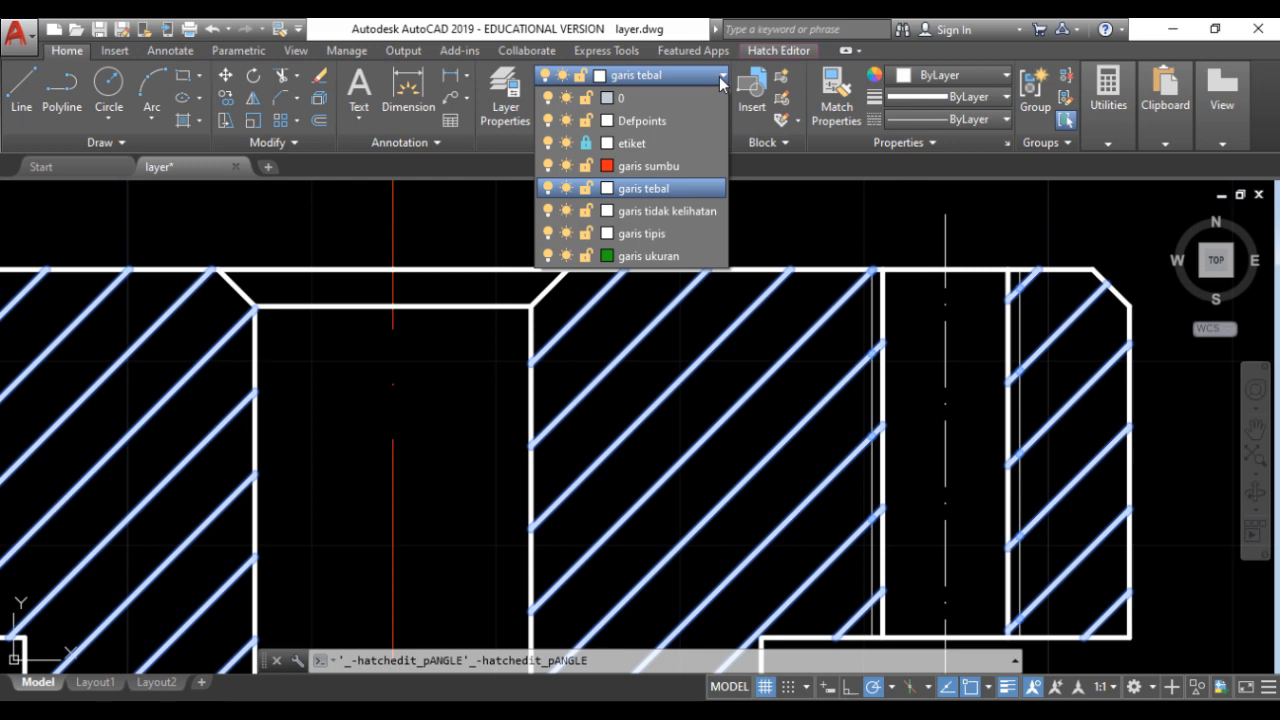
pyautogui.click(646, 237)
pyautogui.scroll(-5, 740, 255)
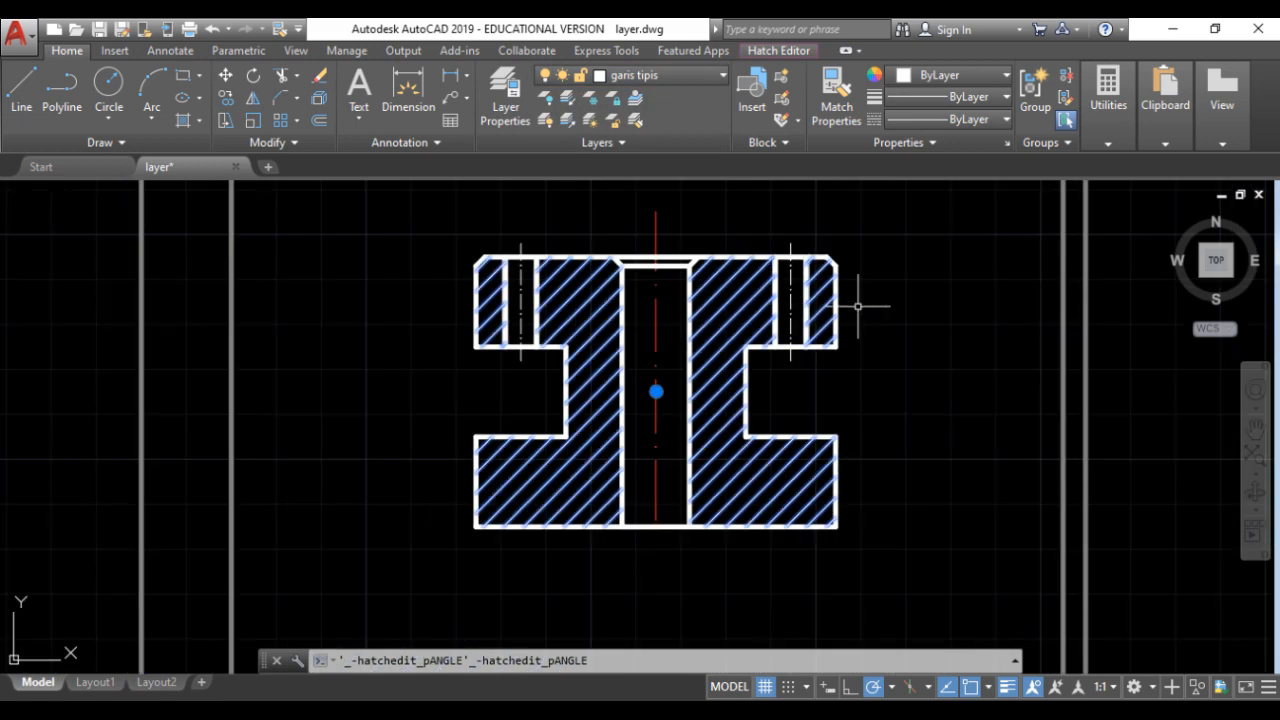
pyautogui.press('Escape')
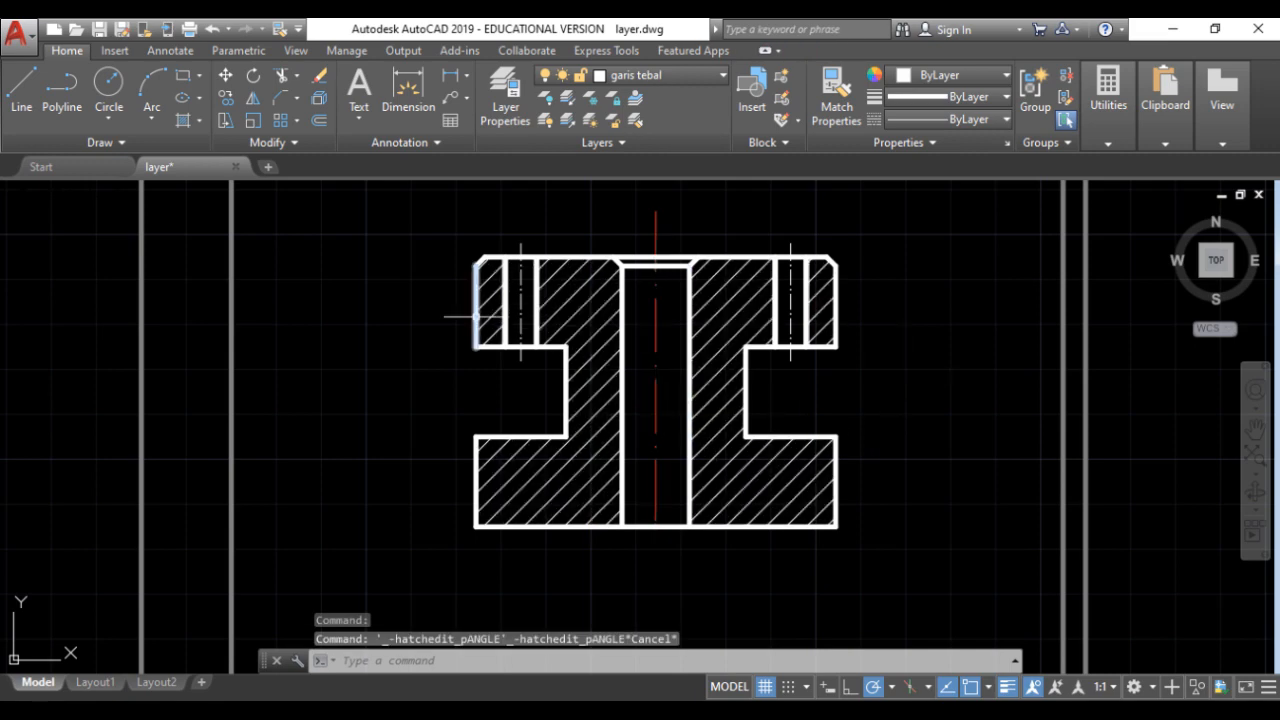
pyautogui.scroll(2, 674, 482)
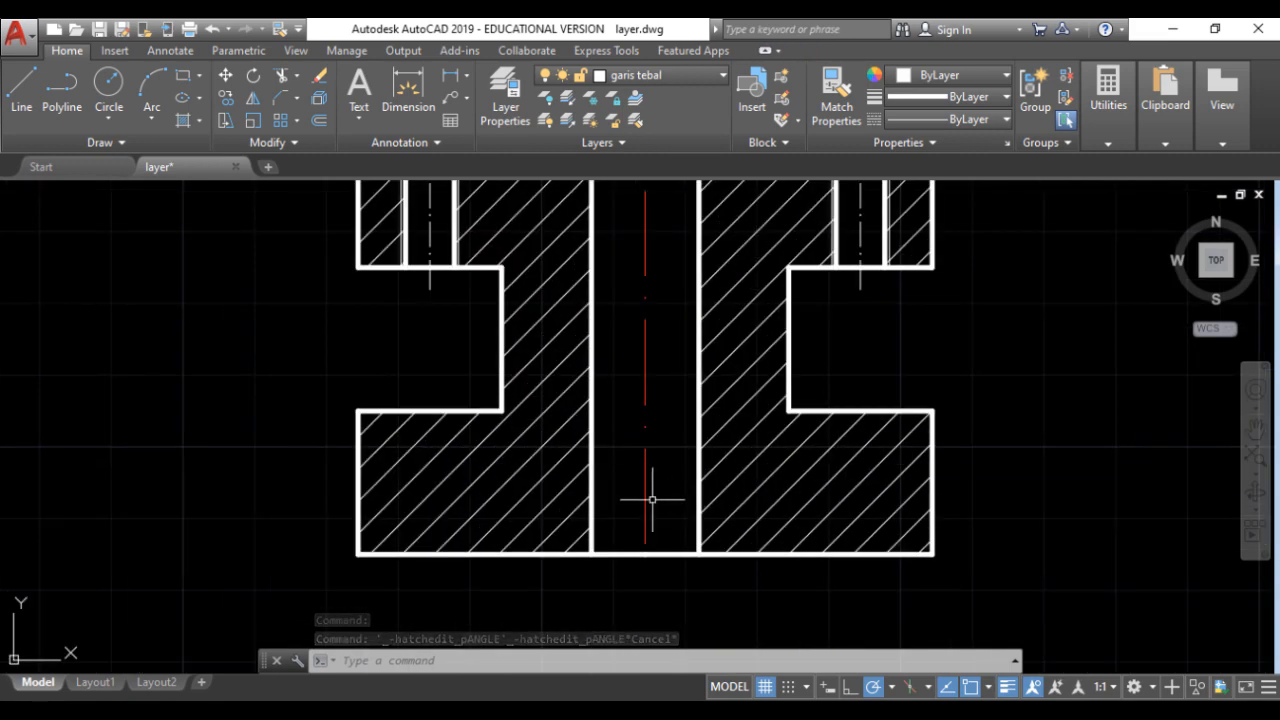
# Stretch the lower end of the section's red vertical centre line past the bottom edge of the part.
pyautogui.click(645, 541)
pyautogui.click(645, 544)
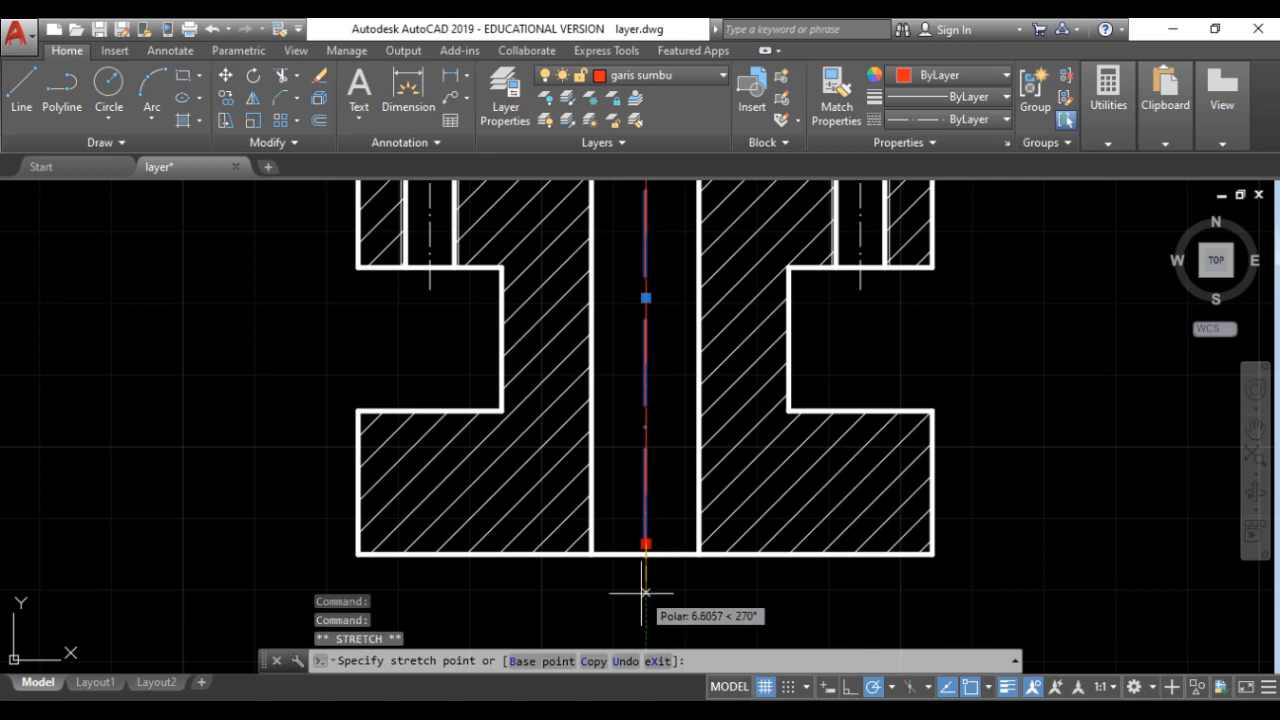
pyautogui.scroll(-5, 966, 443)
pyautogui.scroll(2, 990, 373)
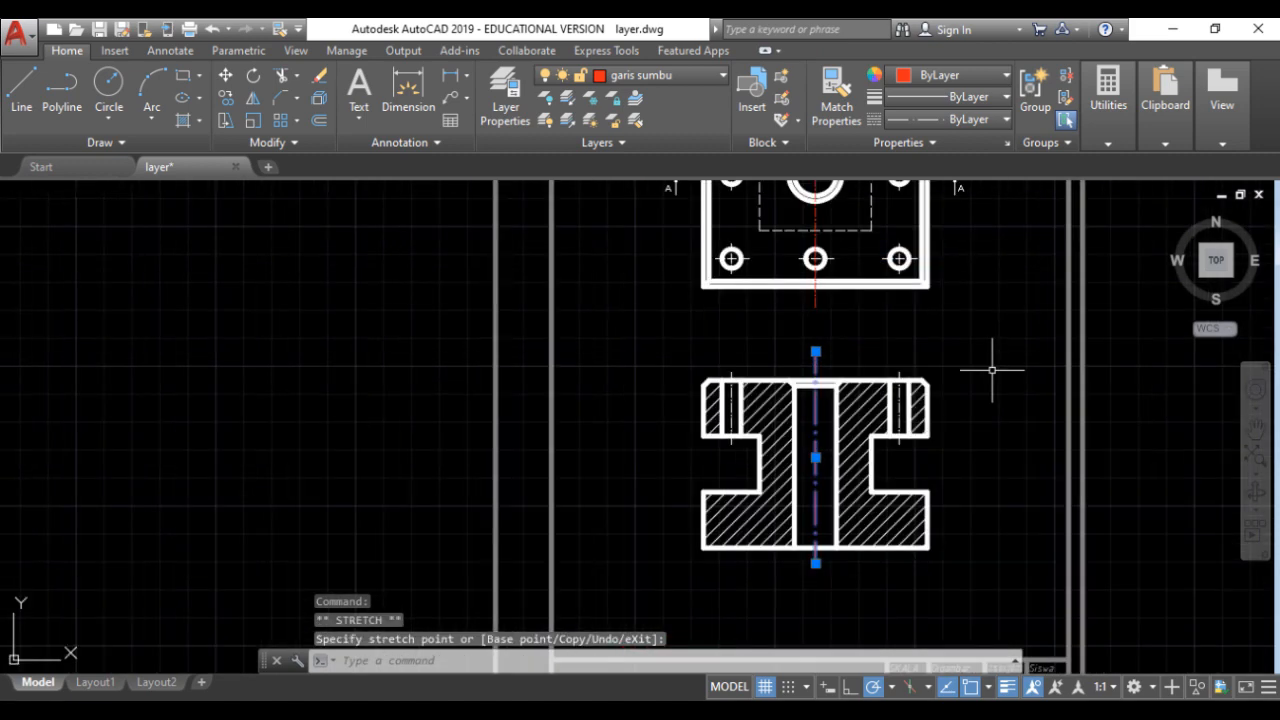
pyautogui.press('Escape')
# Dimension the vertical spacing between the top view's upper-left and middle-left holes and move the dimension to the layer garis ukuran.
pyautogui.moveTo(977, 346)
pyautogui.mouseDown(button='middle')
pyautogui.moveTo(846, 374)
pyautogui.moveTo(766, 374)
pyautogui.moveTo(743, 414)
pyautogui.moveTo(752, 402)
pyautogui.mouseUp(button='middle')
pyautogui.scroll(-2, 766, 386)
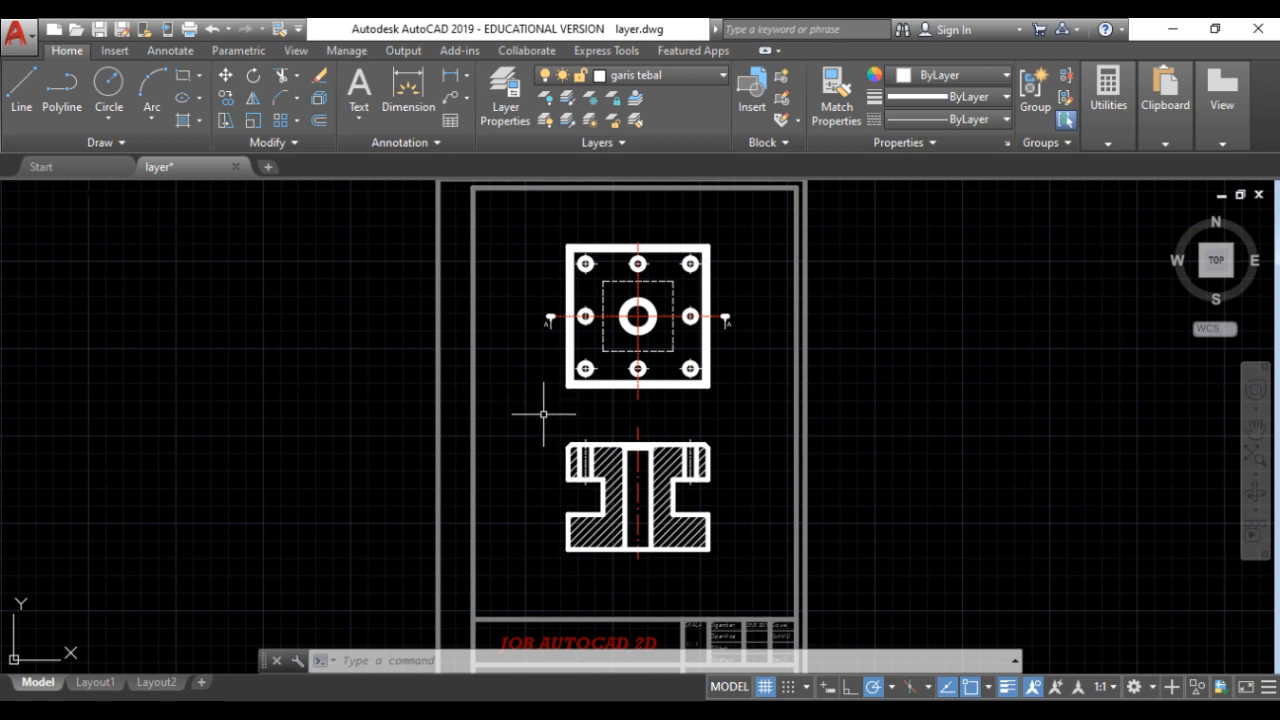
pyautogui.scroll(-1, 535, 422)
pyautogui.scroll(1, 508, 454)
pyautogui.scroll(6, 599, 260)
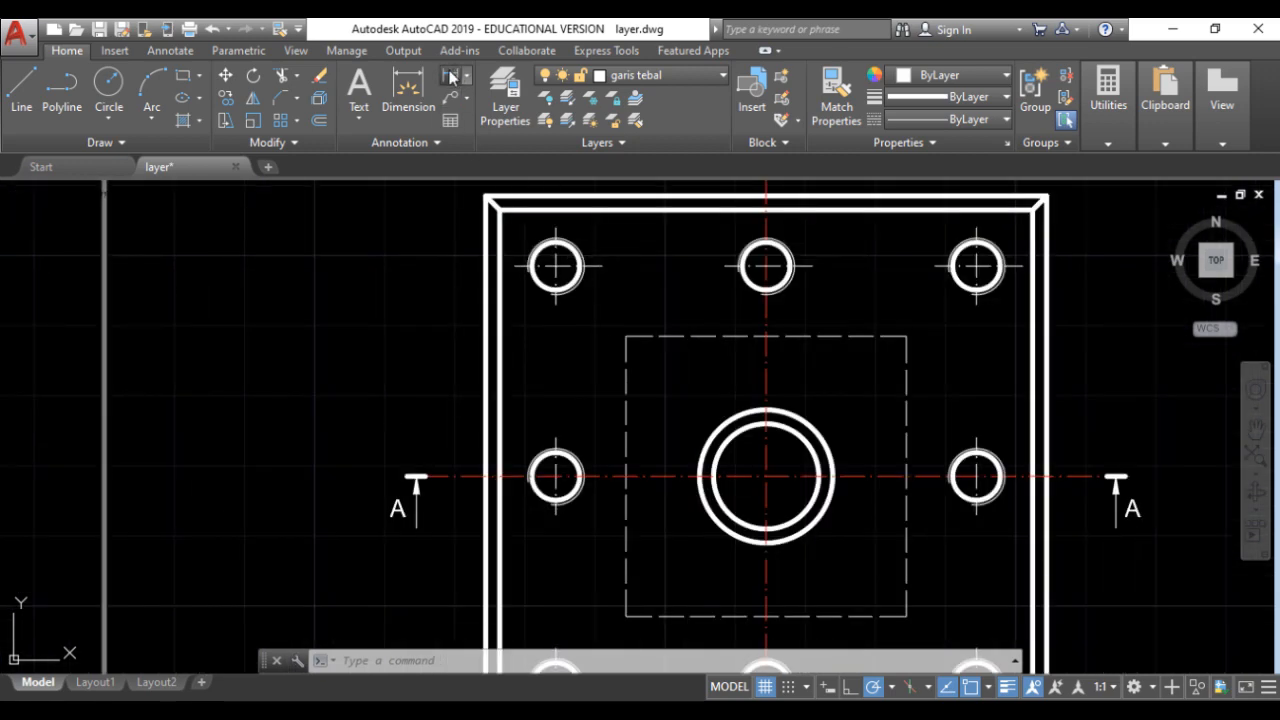
pyautogui.click(450, 77)
pyautogui.click(515, 266)
pyautogui.click(515, 476)
pyautogui.click(442, 449)
pyautogui.click(442, 438)
pyautogui.click(712, 78)
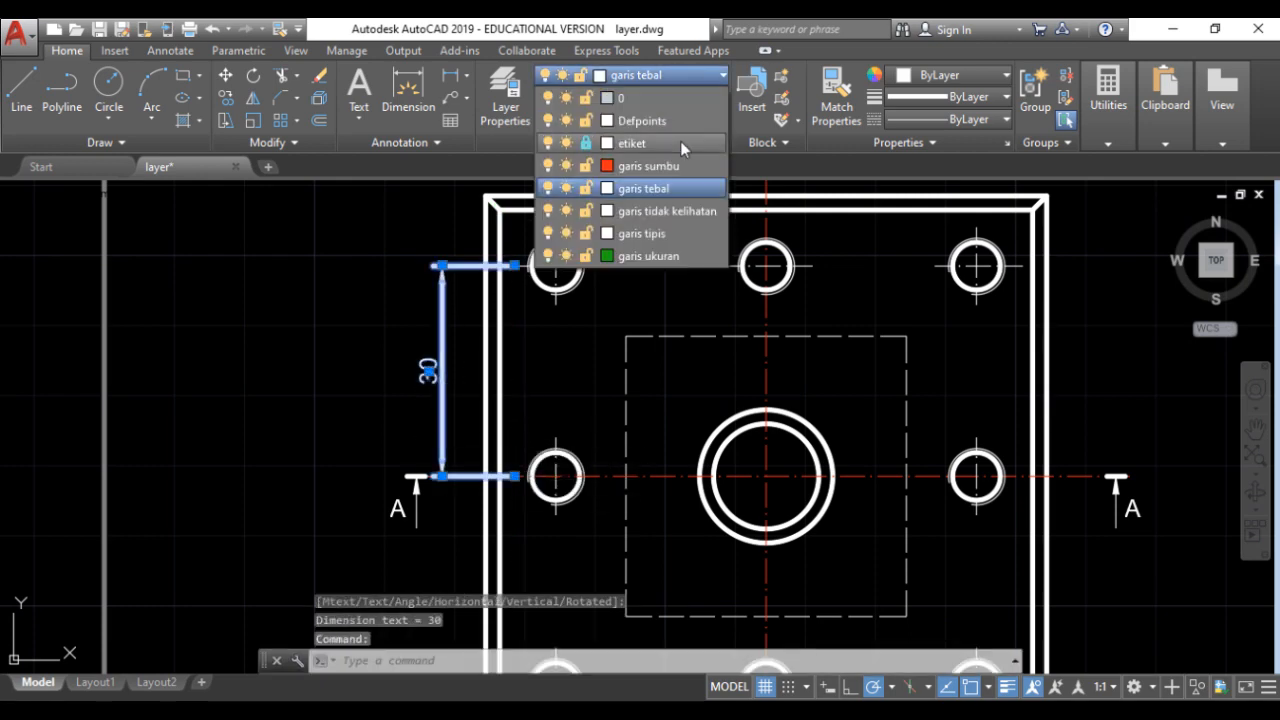
pyautogui.click(640, 254)
# Change the layer garis ukuran's colour to the blue index colour and make it the current layer.
pyautogui.click(505, 105)
pyautogui.click(549, 265)
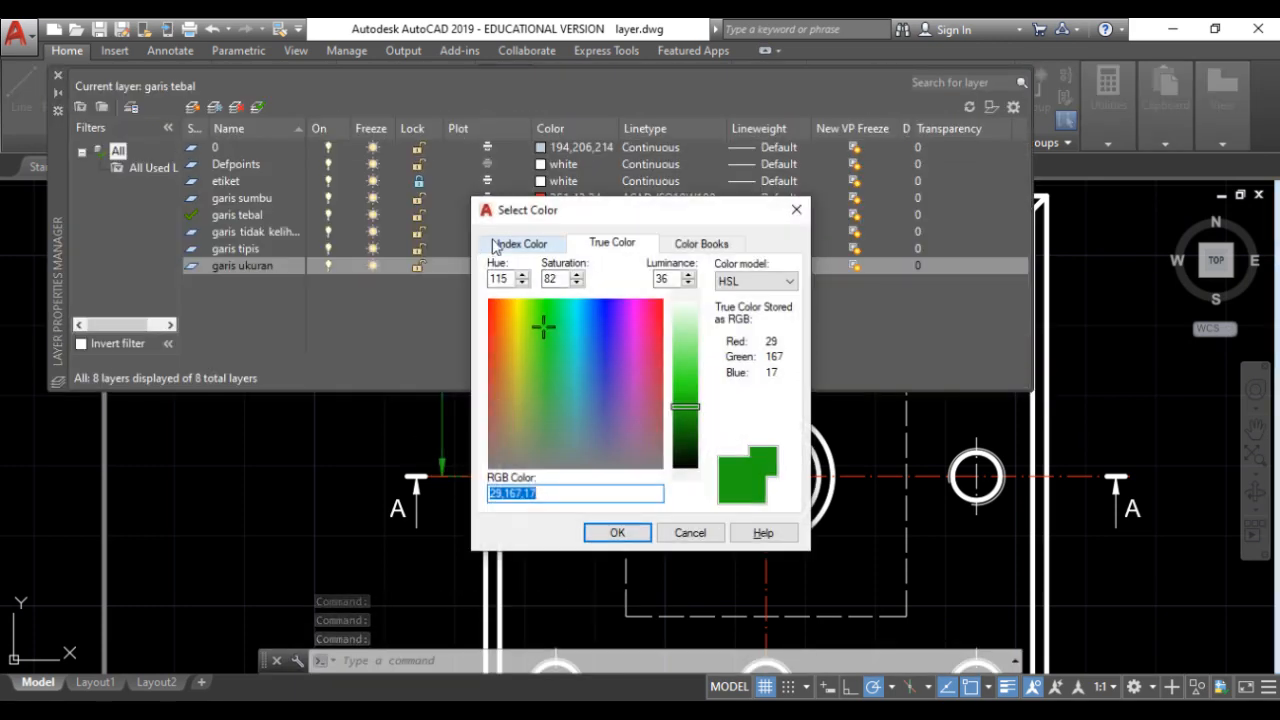
pyautogui.click(522, 243)
pyautogui.click(562, 427)
pyautogui.click(616, 533)
pyautogui.click(57, 75)
pyautogui.click(712, 76)
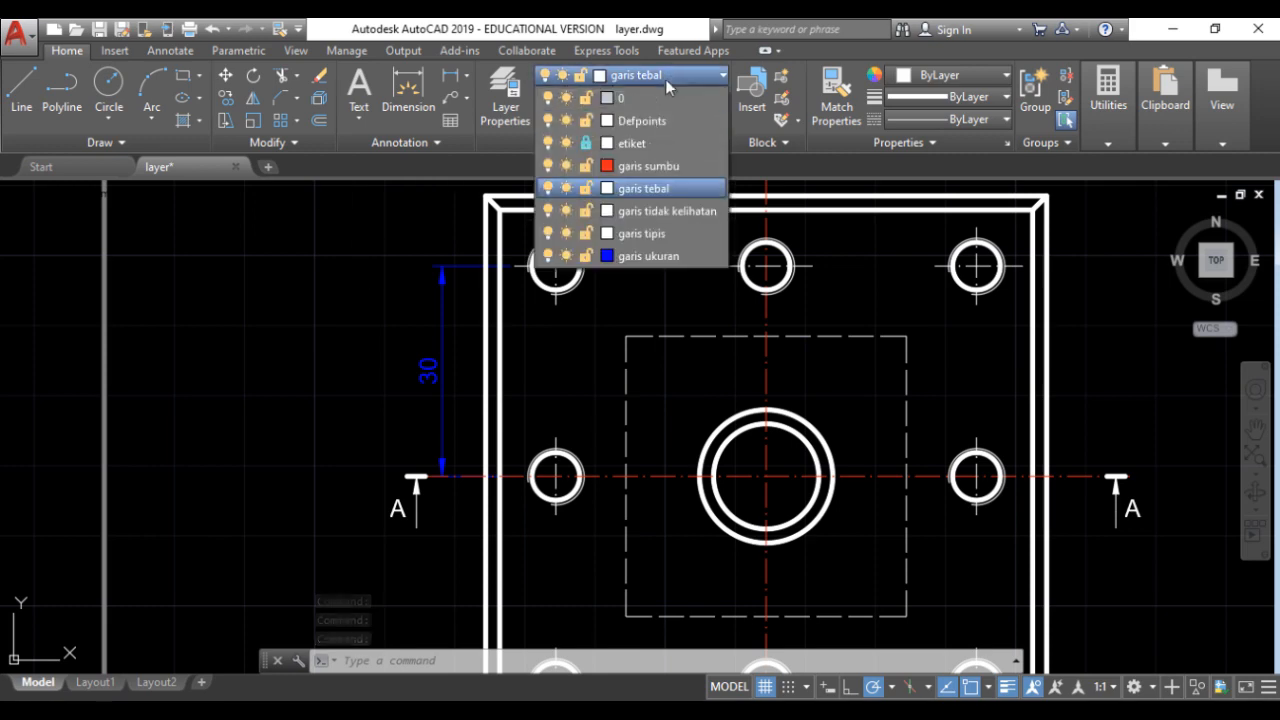
pyautogui.click(640, 254)
# Add a linear dimension for the vertical spacing between the top view's middle-left and lower-left holes.
pyautogui.moveTo(420, 241); pyautogui.dragTo(434, 186, button='middle')
pyautogui.click(451, 75)
pyautogui.click(552, 420)
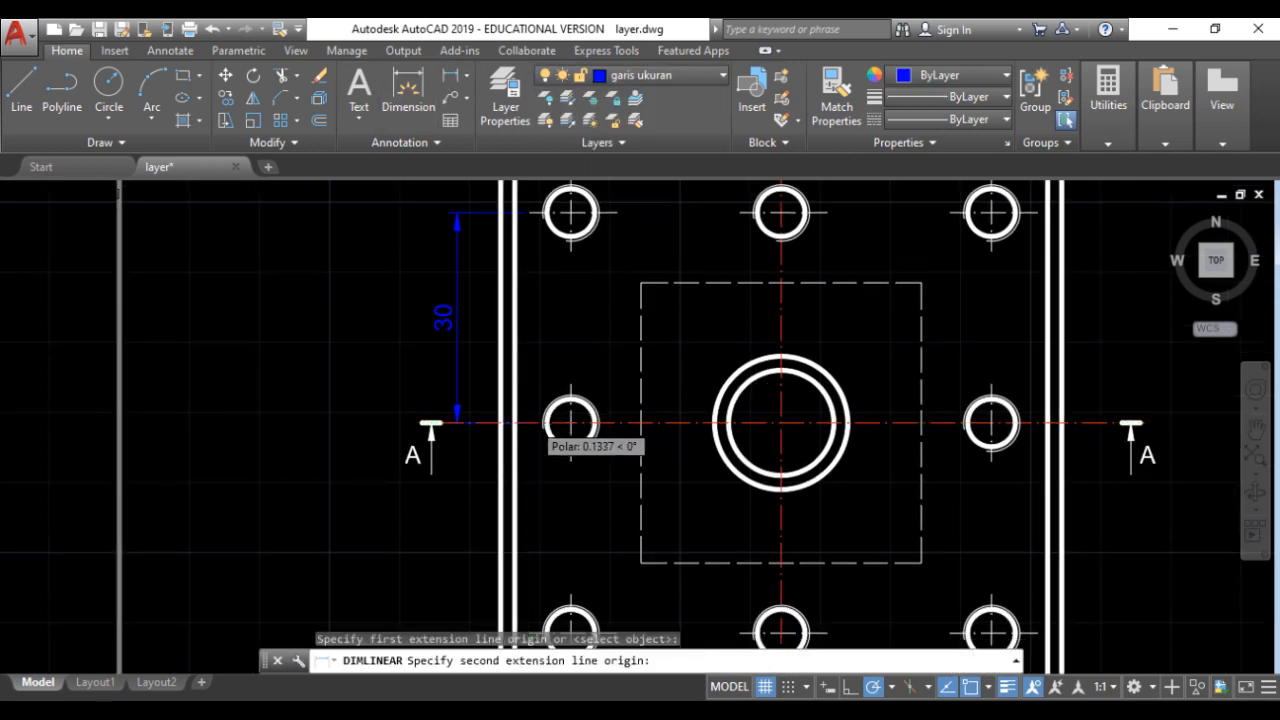
pyautogui.moveTo(570, 632); pyautogui.dragTo(448, 369, button='middle')
pyautogui.click(502, 475)
pyautogui.click(428, 370)
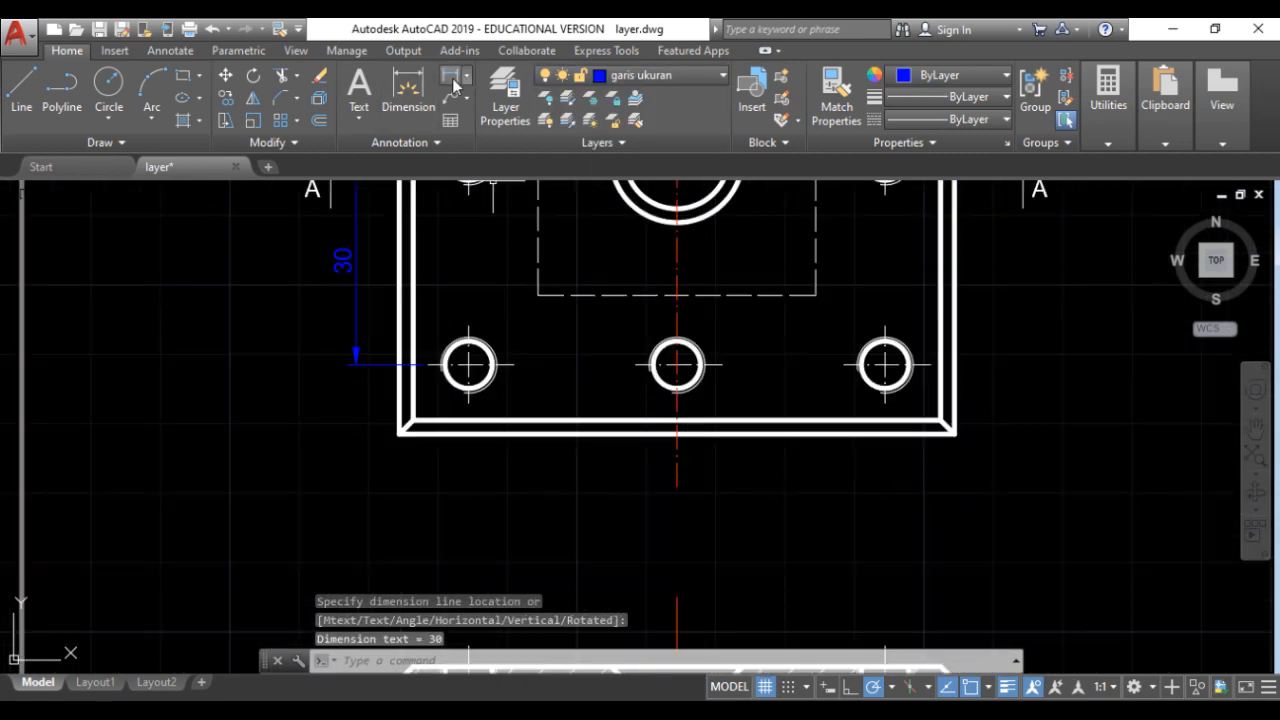
# Dimension the two horizontal hole spacings of the top view's bottom row, placing both below the square outline.
pyautogui.press('Return')
pyautogui.click(538, 512)
pyautogui.click(670, 402)
pyautogui.click(651, 480)
pyautogui.press('Return')
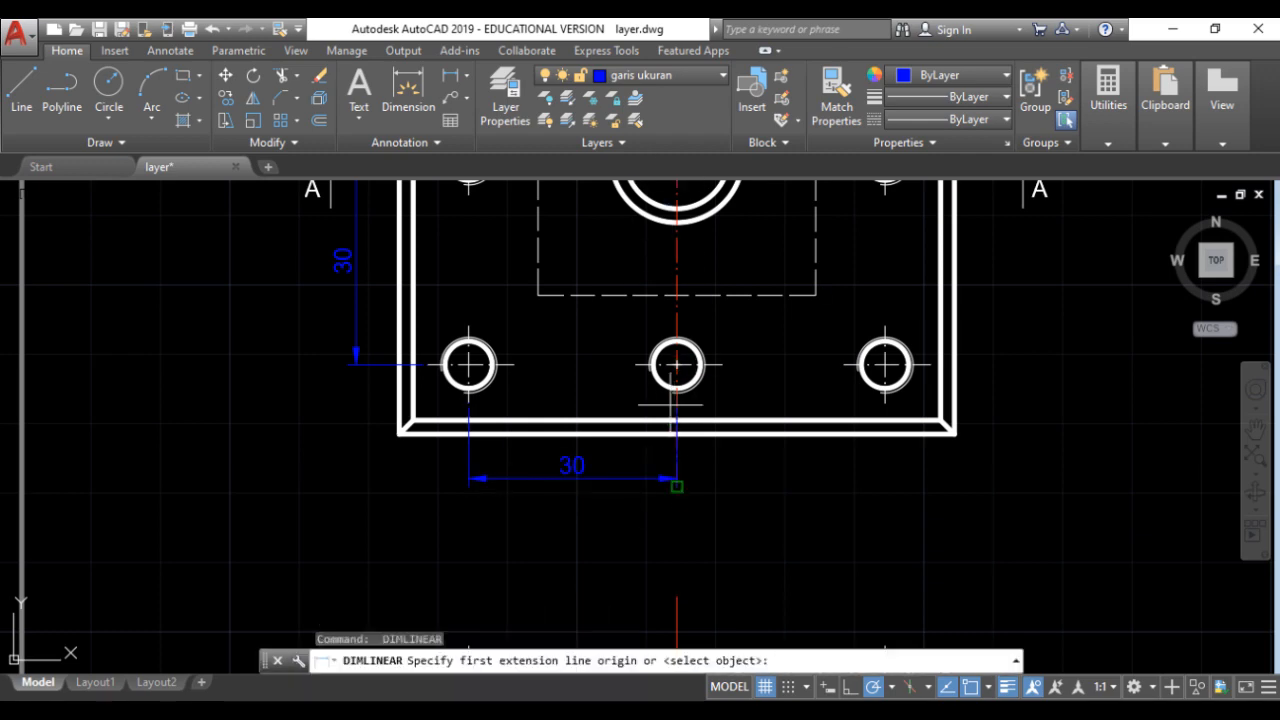
pyautogui.click(677, 405)
pyautogui.click(880, 400)
pyautogui.click(674, 478)
# Add a linear dimension for the bore width inside the section view, just below the bore's chamfer.
pyautogui.scroll(-4, 674, 478)
pyautogui.moveTo(877, 543); pyautogui.dragTo(832, 398, button='middle')
pyautogui.scroll(2, 832, 398)
pyautogui.press('Return')
pyautogui.click(510, 291)
pyautogui.click(576, 291)
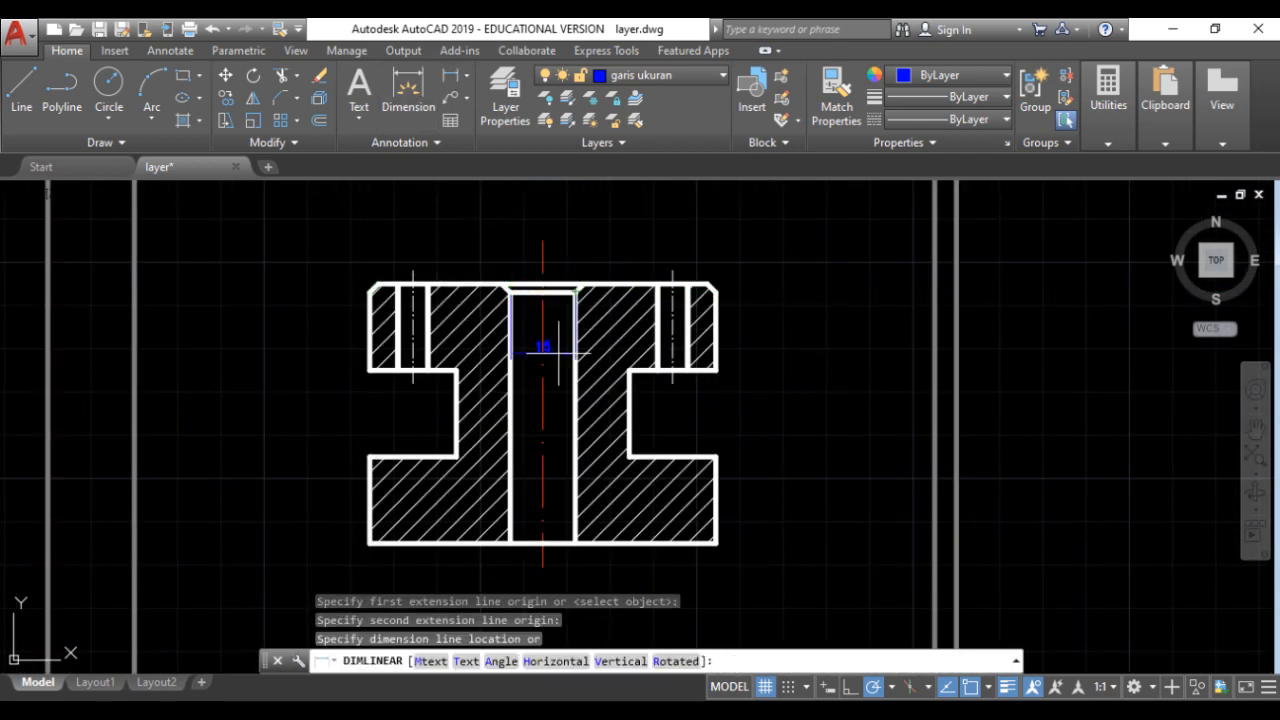
pyautogui.click(543, 352)
# Dimension the section's neck width across the side recesses and its overall width below the base.
pyautogui.press('Return')
pyautogui.click(457, 370)
pyautogui.click(629, 370)
pyautogui.click(543, 422)
pyautogui.press('Return')
pyautogui.click(370, 543)
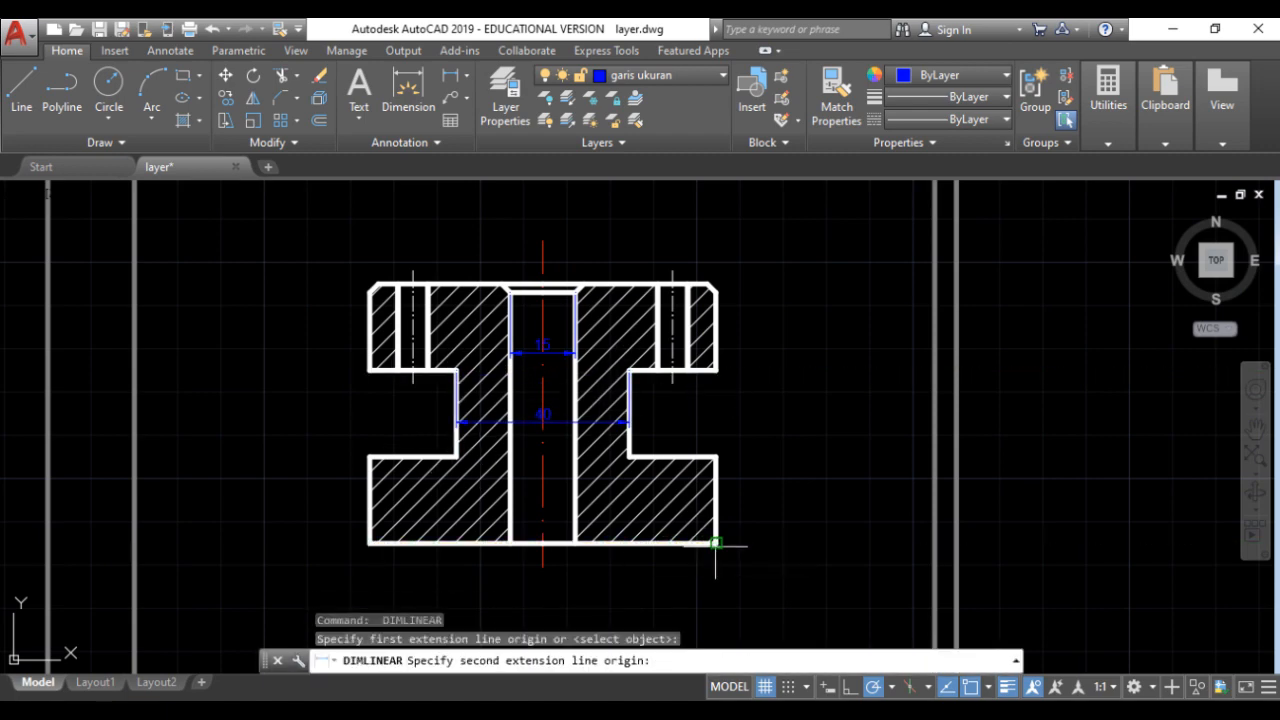
pyautogui.click(716, 543)
pyautogui.click(678, 588)
# Dimension the heights of the section's base, side recess and upper flange in one line beside its right edge.
pyautogui.press('Return')
pyautogui.click(716, 457)
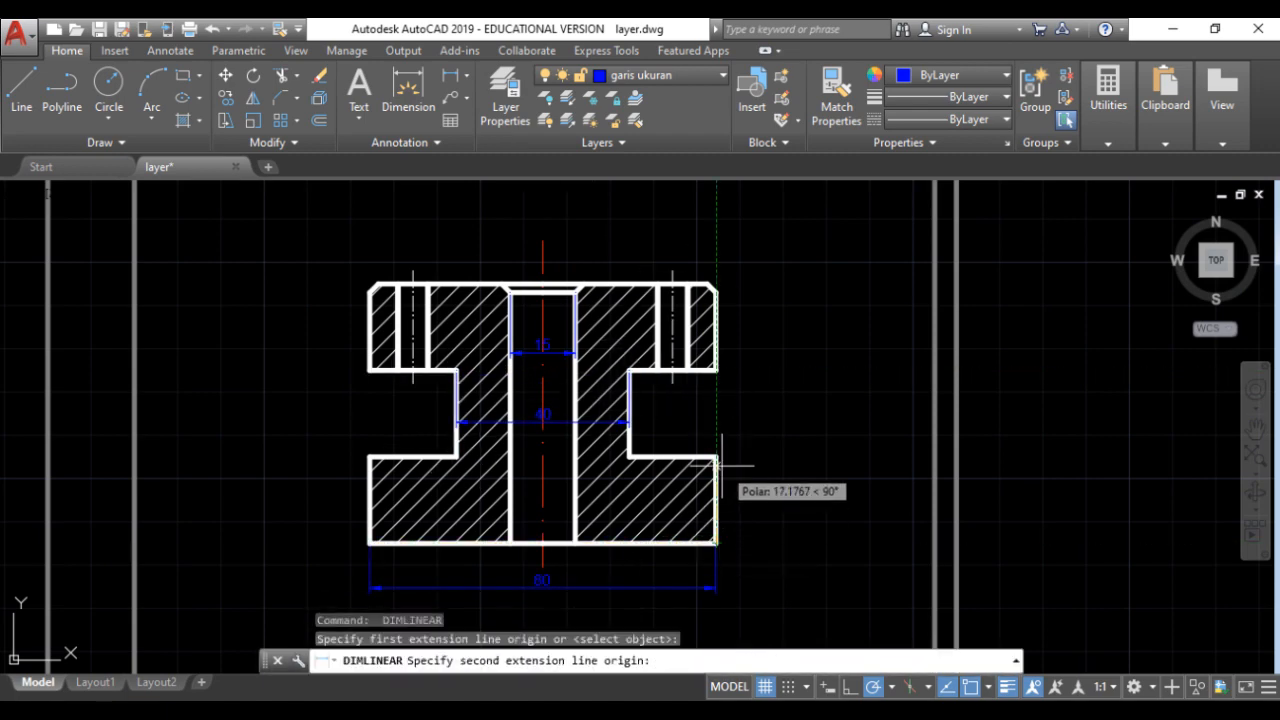
pyautogui.click(716, 543)
pyautogui.click(753, 437)
pyautogui.click(466, 76)
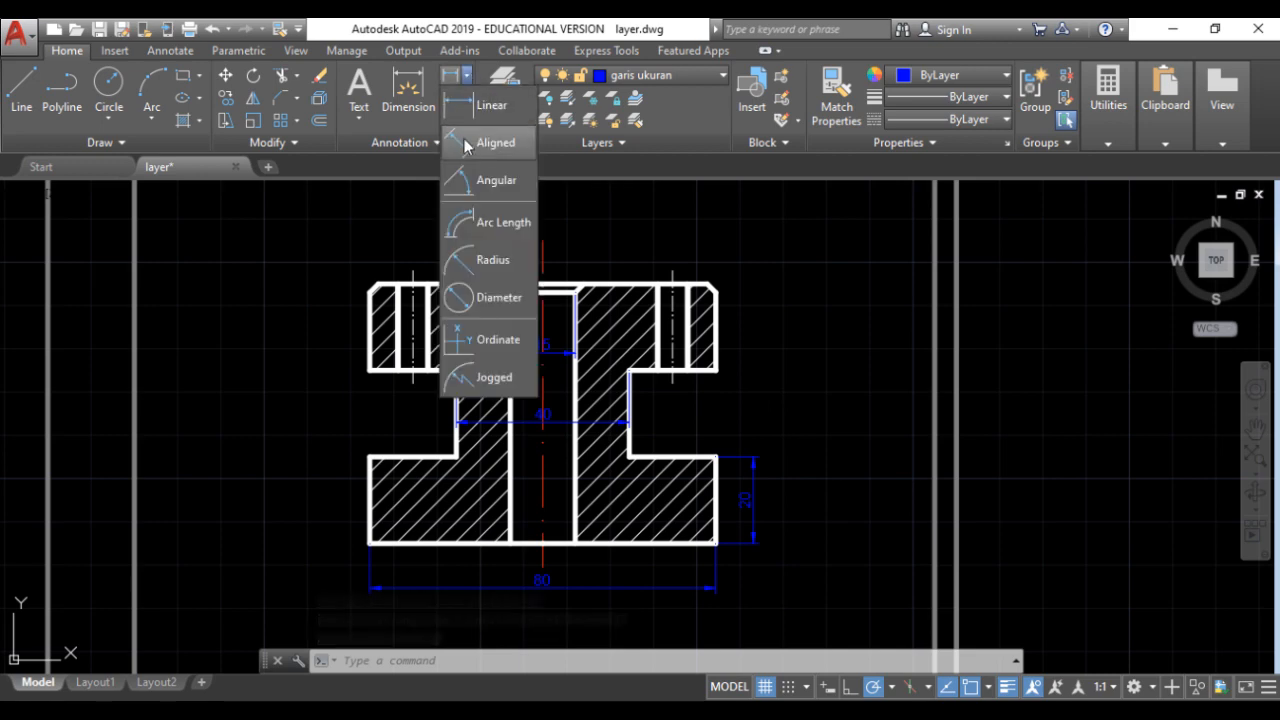
pyautogui.click(460, 102)
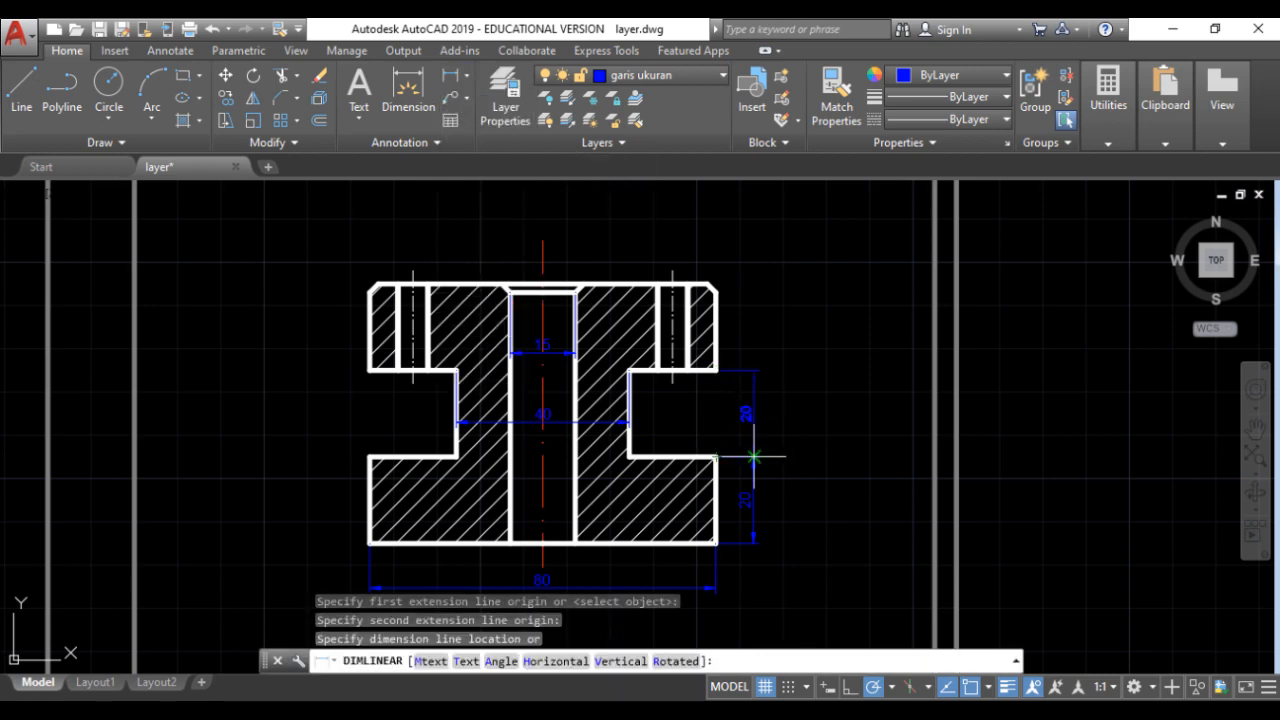
pyautogui.click(754, 370)
pyautogui.click(708, 285)
pyautogui.click(753, 345)
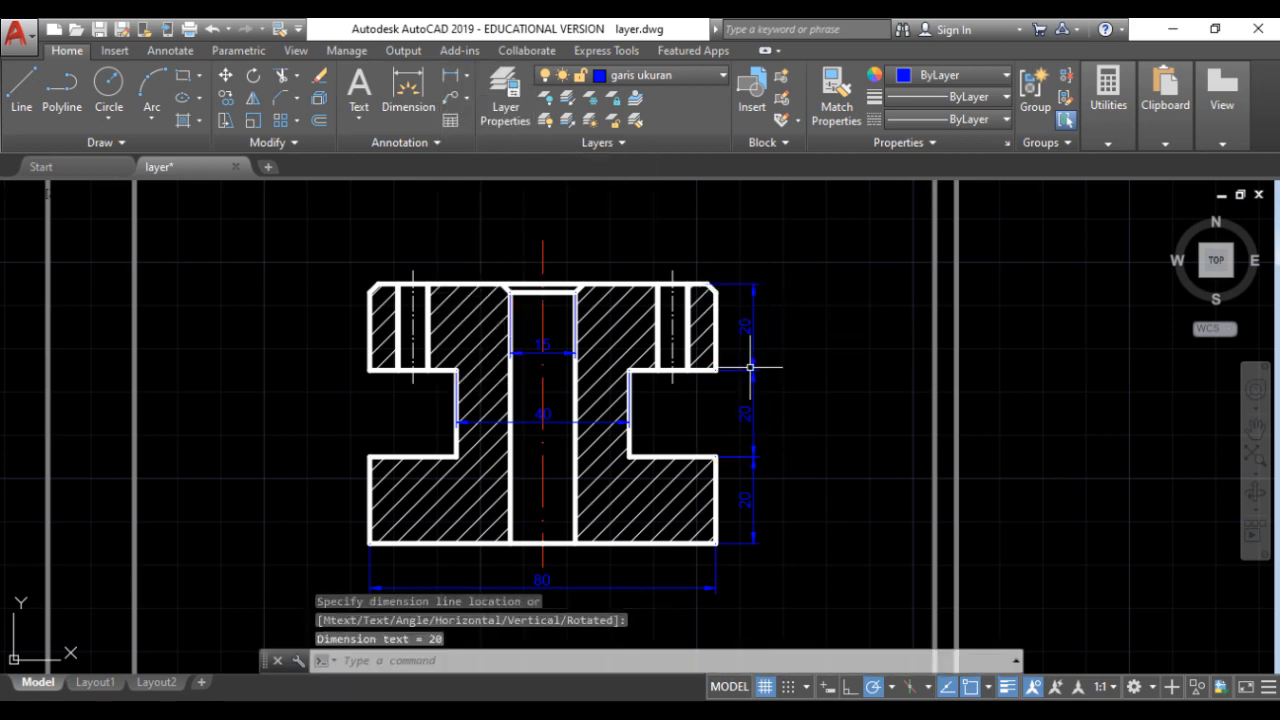
# Dimension the section's overall height outside the row of partial height dimensions.
pyautogui.press('Return')
pyautogui.click(708, 285)
pyautogui.click(716, 543)
pyautogui.click(792, 470)
# Add a vertical linear dimension for the bore's chamfer at the top of the section.
pyautogui.scroll(8, 564, 276)
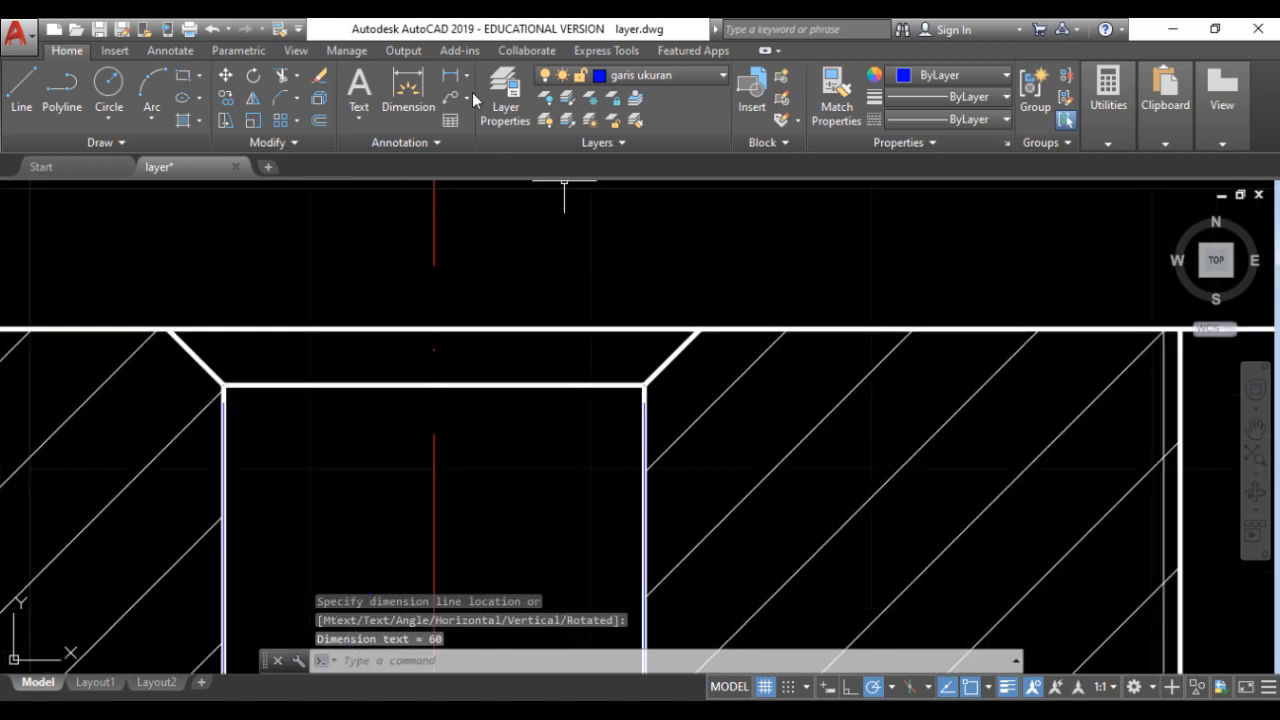
pyautogui.click(466, 76)
pyautogui.click(494, 180)
pyautogui.click(466, 76)
pyautogui.click(494, 108)
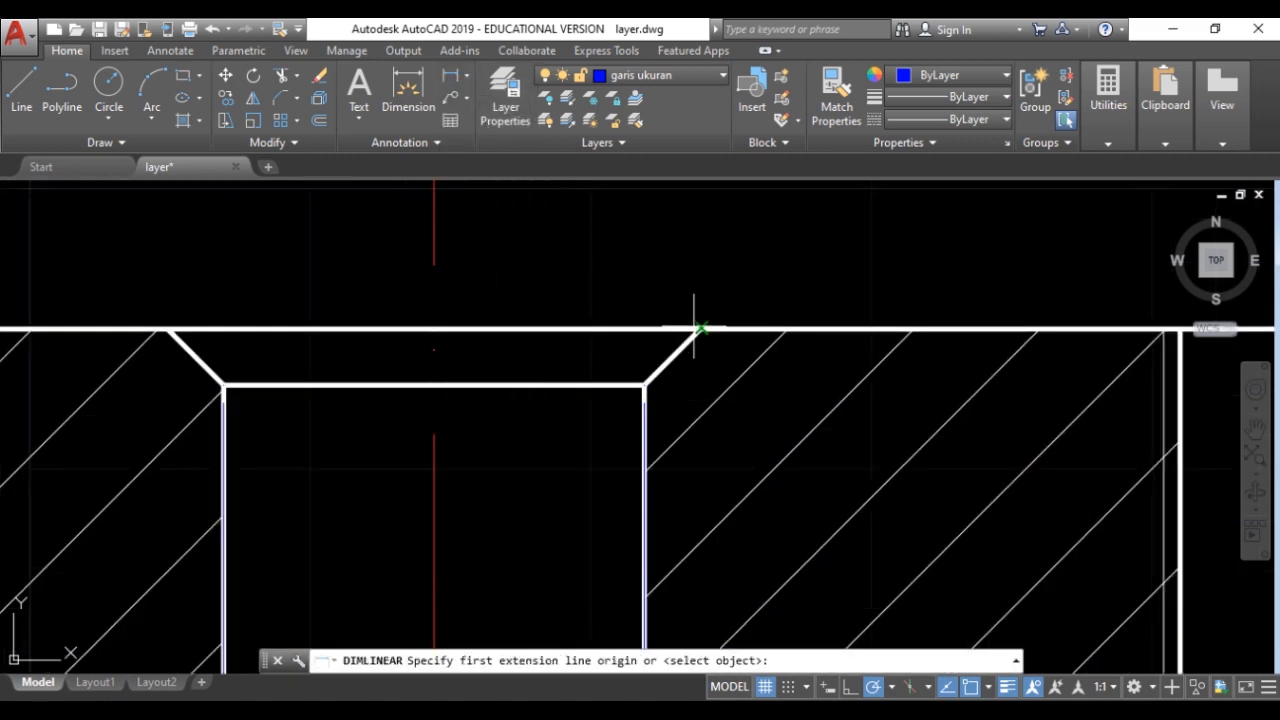
pyautogui.click(698, 330)
pyautogui.click(645, 385)
pyautogui.click(556, 337)
# Add a vertical linear dimension for the outer chamfer at the section's upper-right corner.
pyautogui.scroll(-3, 924, 266)
pyautogui.moveTo(925, 266); pyautogui.dragTo(832, 312, button='middle')
pyautogui.press('Return')
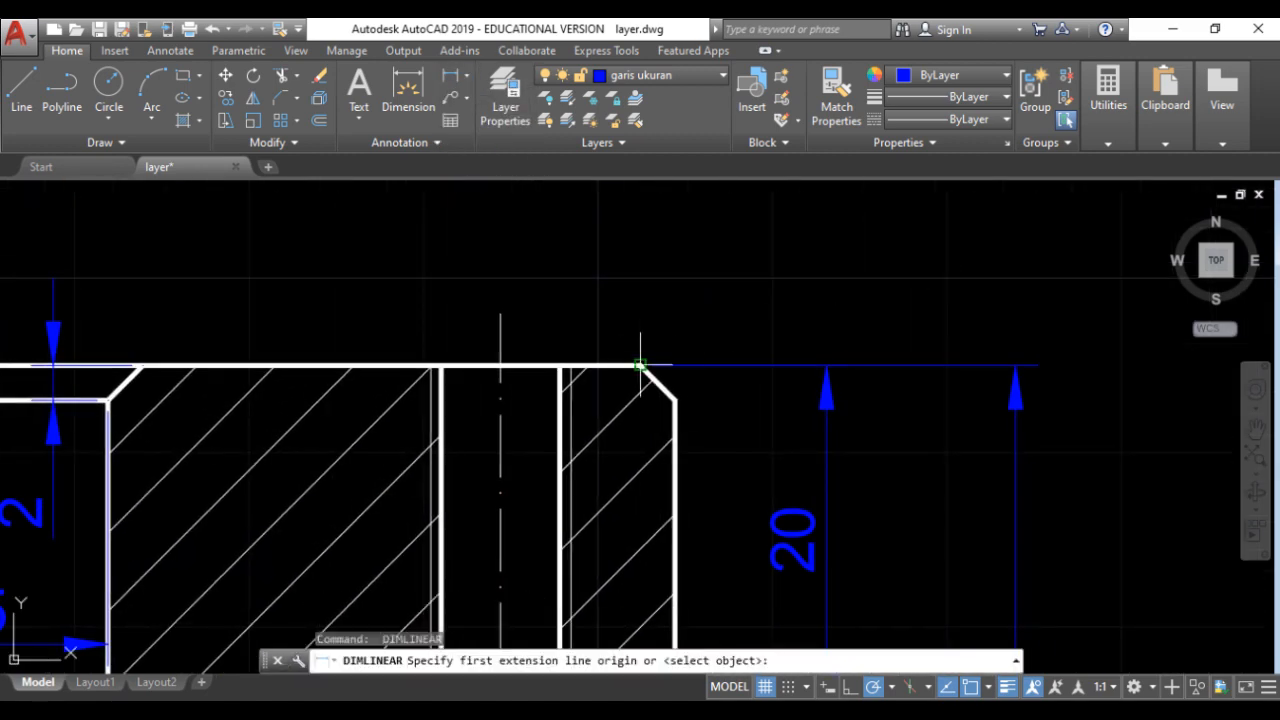
pyautogui.click(640, 363)
pyautogui.click(674, 398)
pyautogui.click(740, 320)
# Dimension the thread width of the right threaded hole below the upper flange.
pyautogui.scroll(-6, 675, 283)
pyautogui.scroll(5, 673, 377)
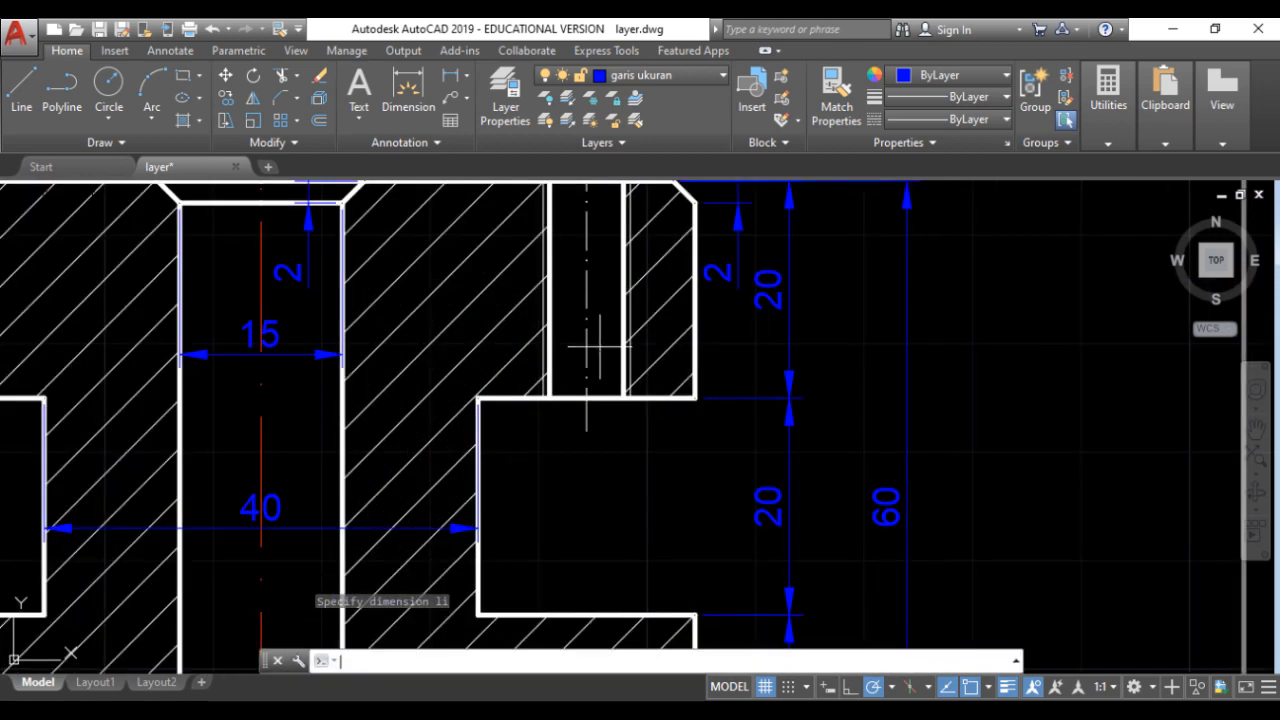
pyautogui.click(541, 397)
pyautogui.press('Escape')
pyautogui.scroll(2, 592, 405)
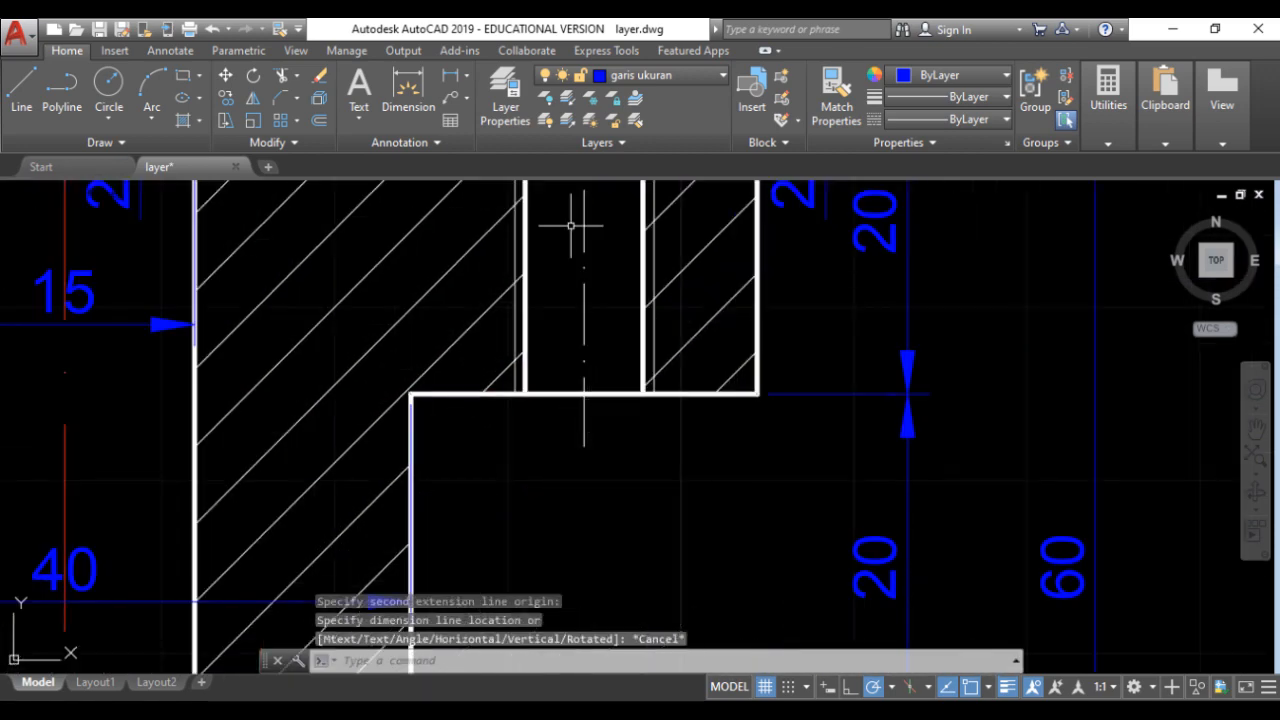
pyautogui.press('Return')
pyautogui.click(653, 394)
pyautogui.click(525, 394)
pyautogui.click(530, 495)
# Change the bore chamfer's dimension text to 2x45°.
pyautogui.scroll(-4, 506, 378)
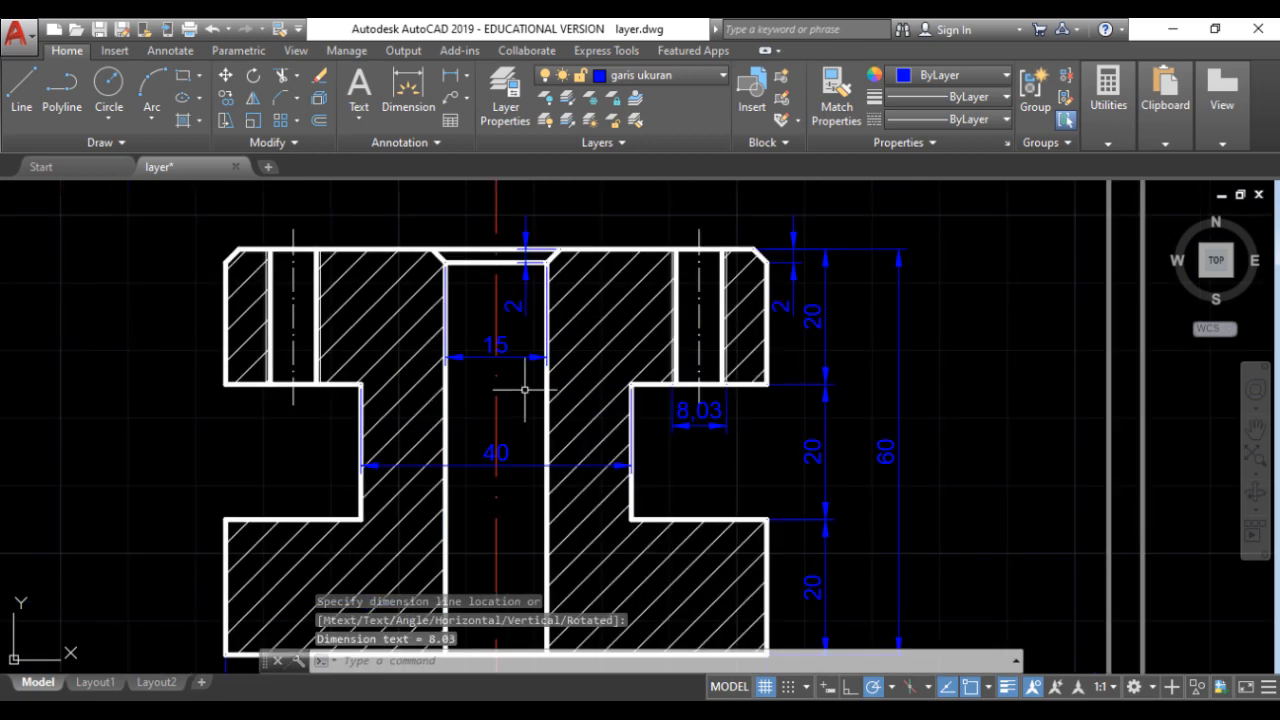
pyautogui.scroll(2, 497, 322)
pyautogui.doubleClick(510, 360)
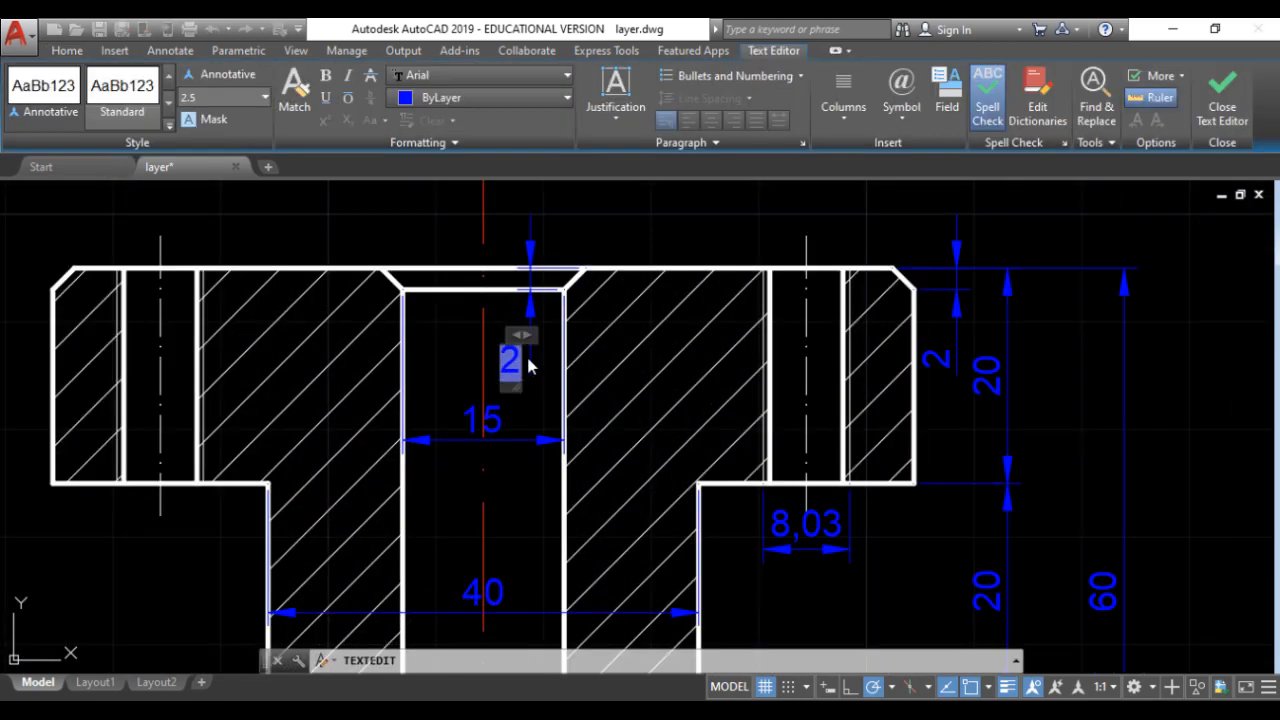
pyautogui.write('x45')
pyautogui.click(900, 120)
pyautogui.click(920, 142)
pyautogui.click(675, 244)
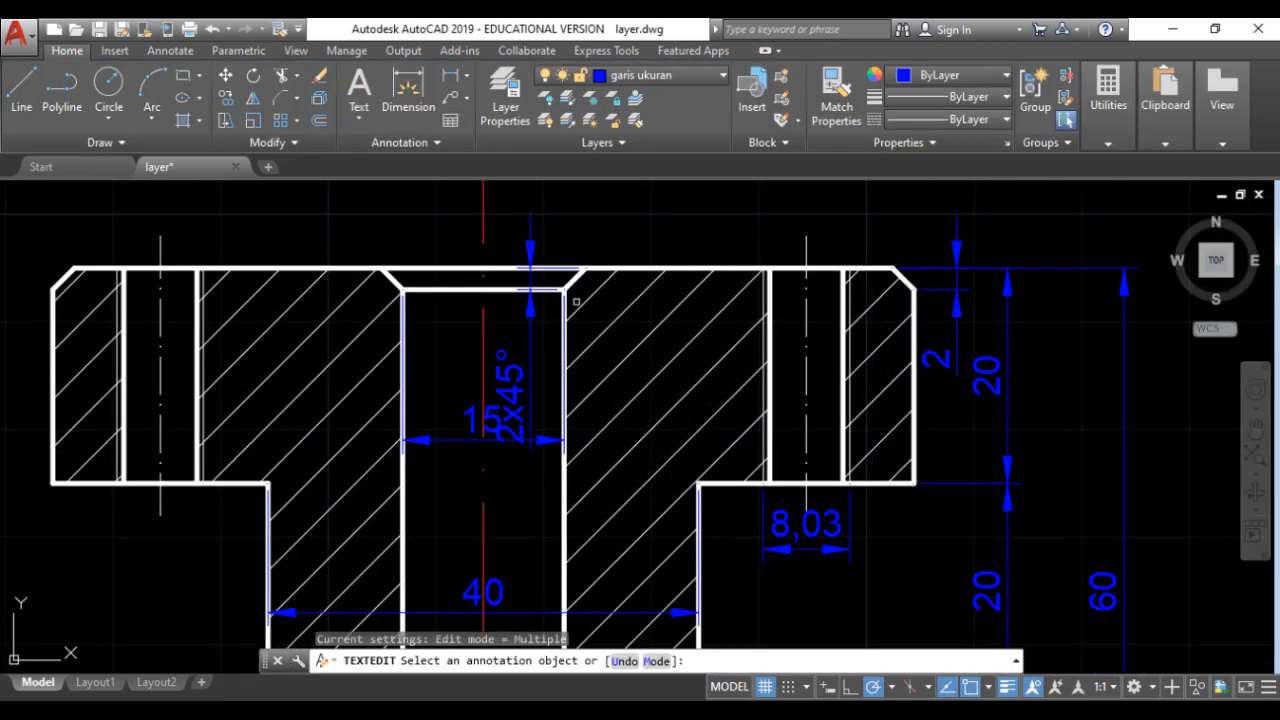
pyautogui.press('Return')
# Move the bore chamfer's dimension text above the section's top edge and shift its dimension line to the right of the bore.
pyautogui.click(511, 367)
pyautogui.scroll(-2, 561, 366)
pyautogui.click(530, 384)
pyautogui.click(530, 237)
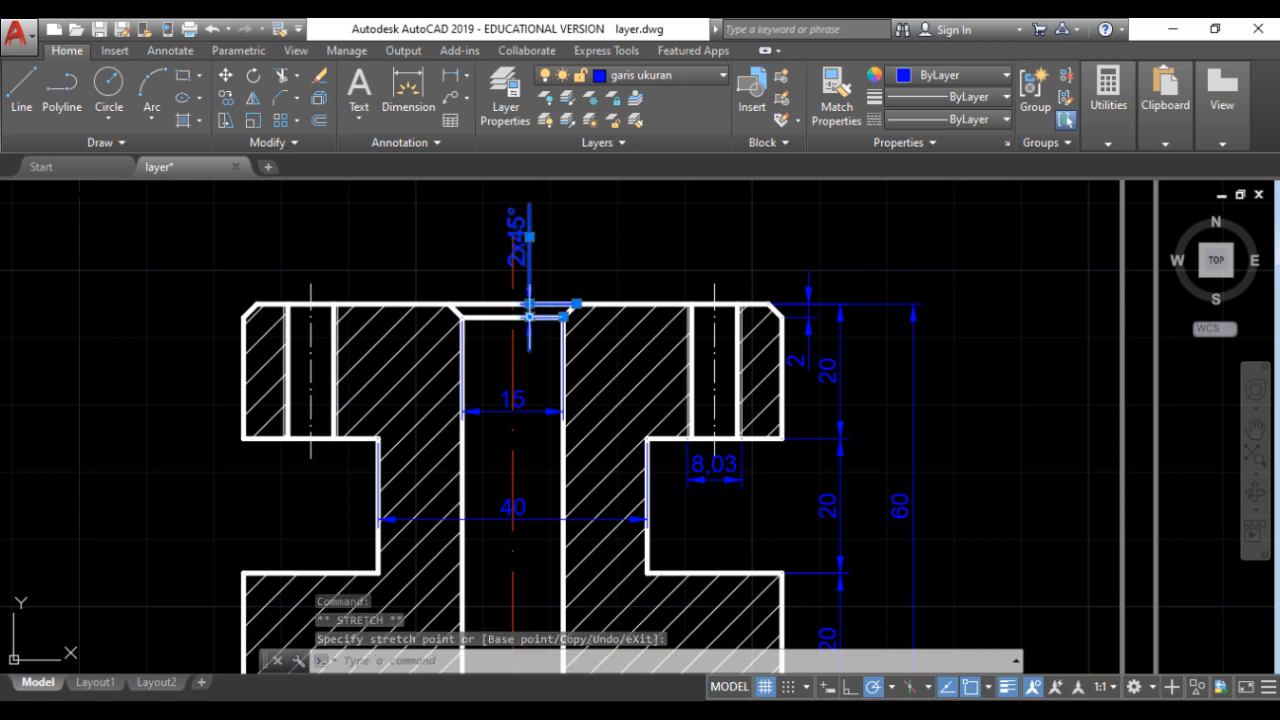
pyautogui.click(604, 240)
# Change the outer chamfer's dimension text to 2x45°.
pyautogui.doubleClick(808, 364)
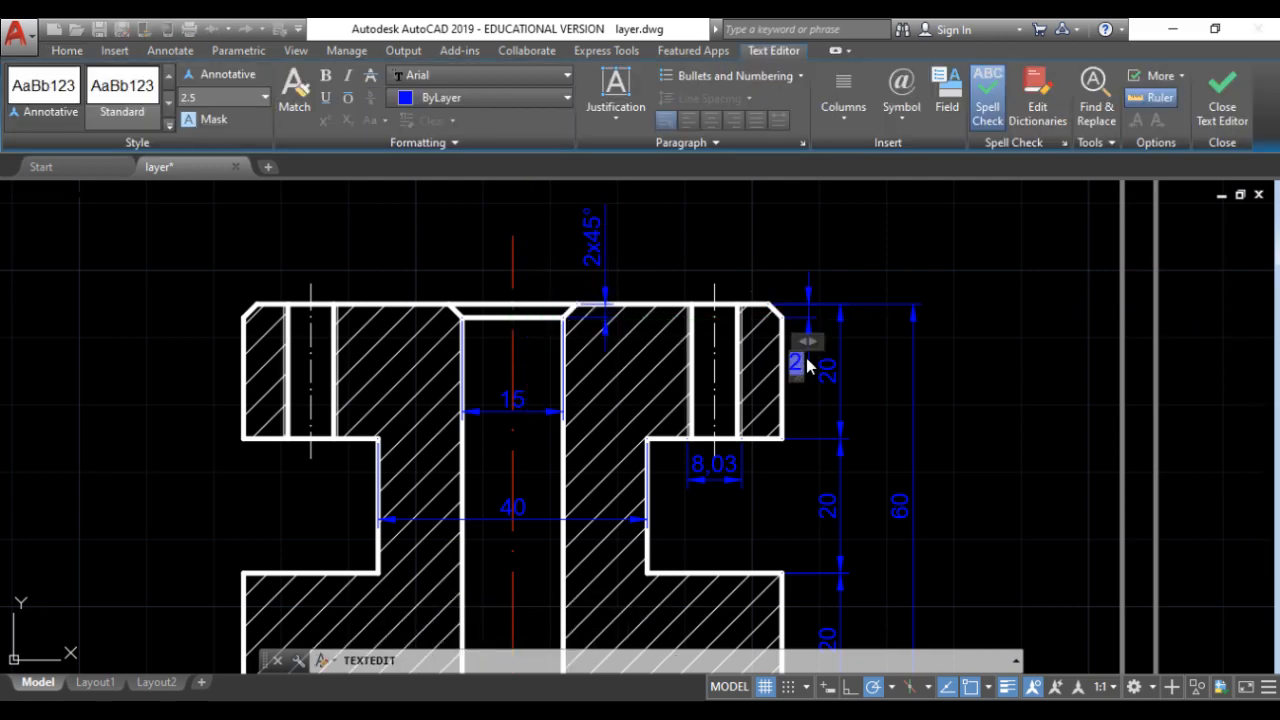
pyautogui.write('x45')
pyautogui.click(901, 108)
pyautogui.click(914, 143)
pyautogui.click(800, 380)
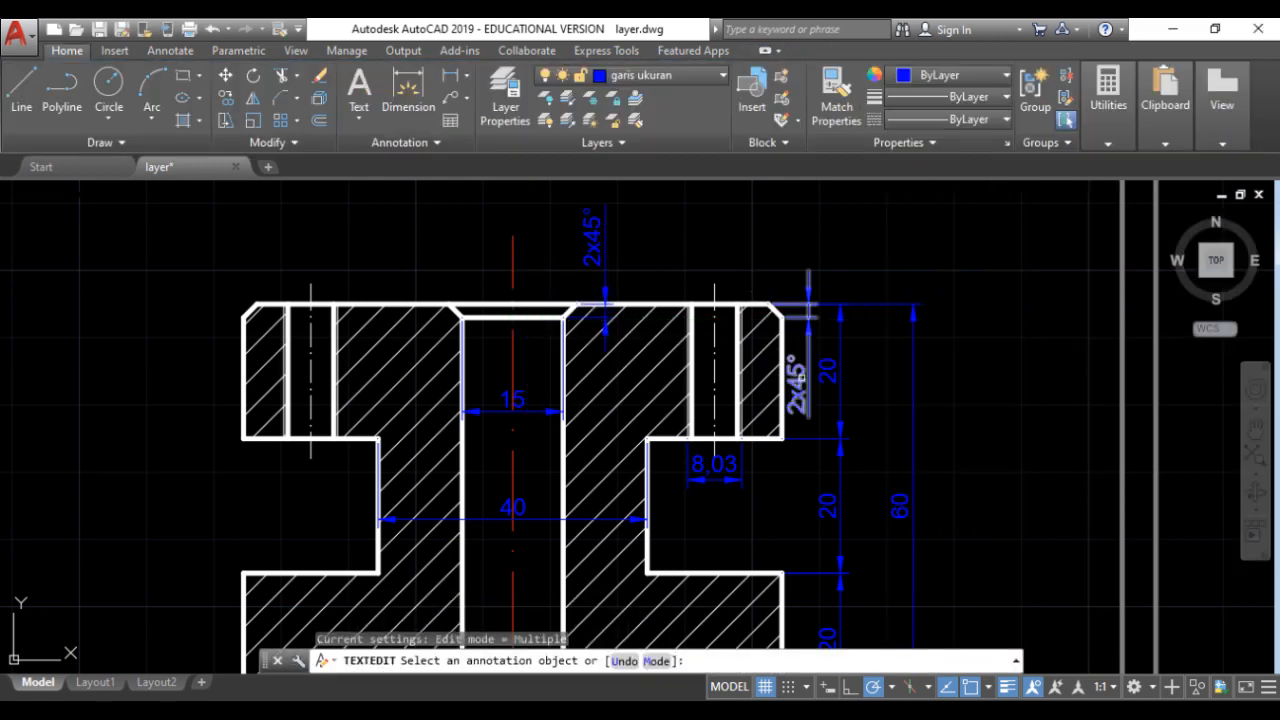
pyautogui.press('Escape')
# Move the outer chamfer's dimension text above the section's top edge.
pyautogui.click(796, 383)
pyautogui.click(796, 384)
pyautogui.click(798, 240)
pyautogui.press('Escape')
pyautogui.click(716, 468)
pyautogui.click(715, 466)
pyautogui.press('Escape')
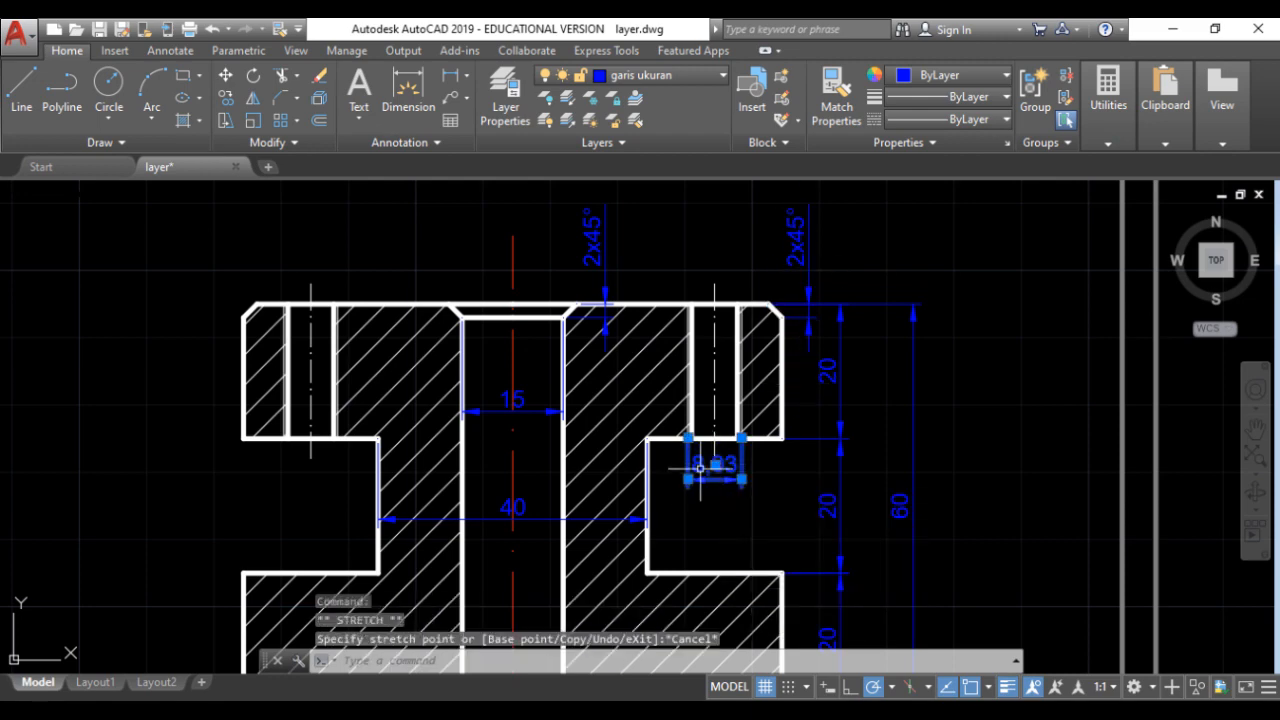
# Replace the right threaded hole's dimension text with M8 and put a diameter symbol before the bore's dimension value.
pyautogui.doubleClick(712, 466)
pyautogui.write('M8')
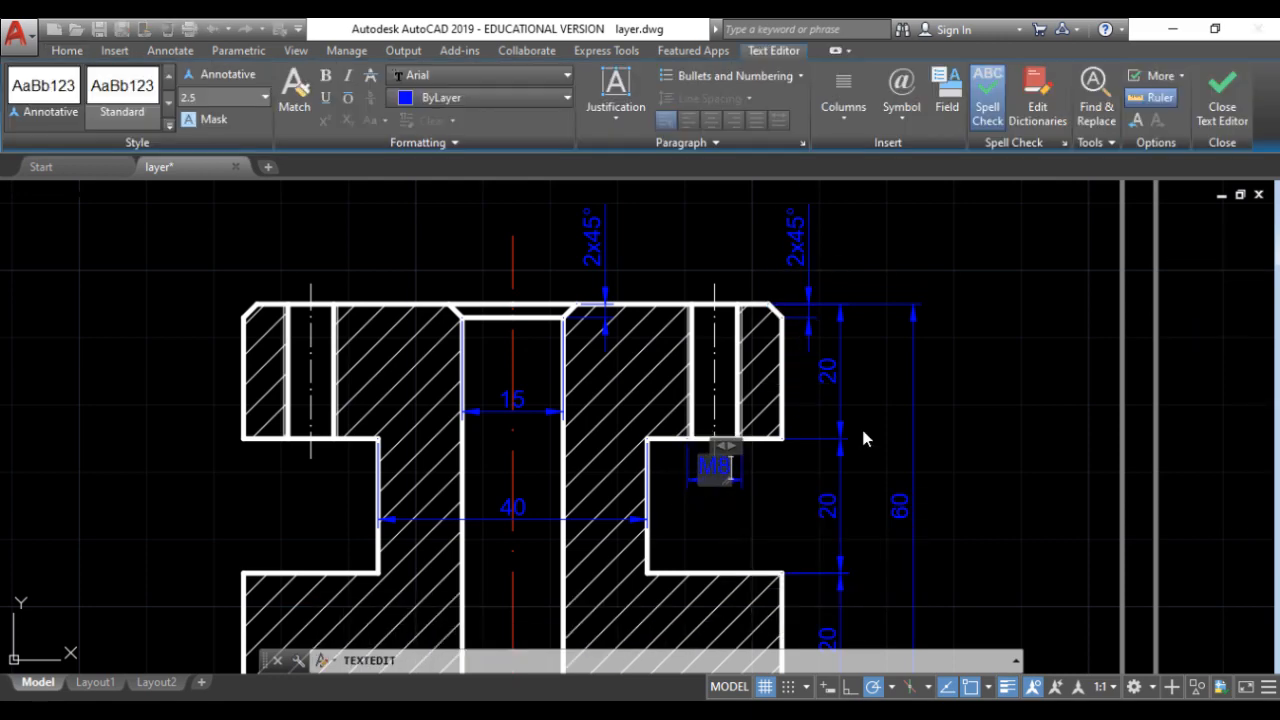
pyautogui.click(865, 438)
pyautogui.click(512, 400)
pyautogui.click(901, 108)
pyautogui.click(925, 186)
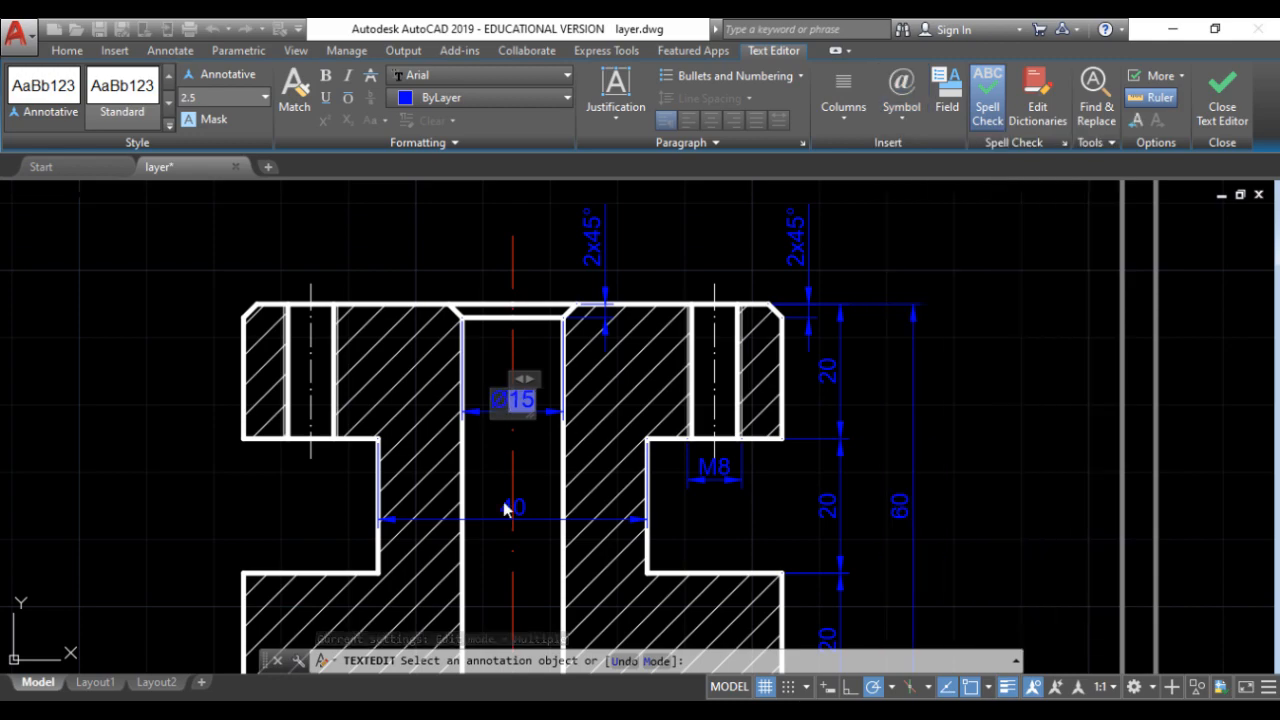
# Open the section's neck-width dimension text for editing and try the Squared symbol before its value.
pyautogui.click(505, 509)
pyautogui.click(901, 100)
pyautogui.click(908, 185)
pyautogui.scroll(-4, 636, 424)
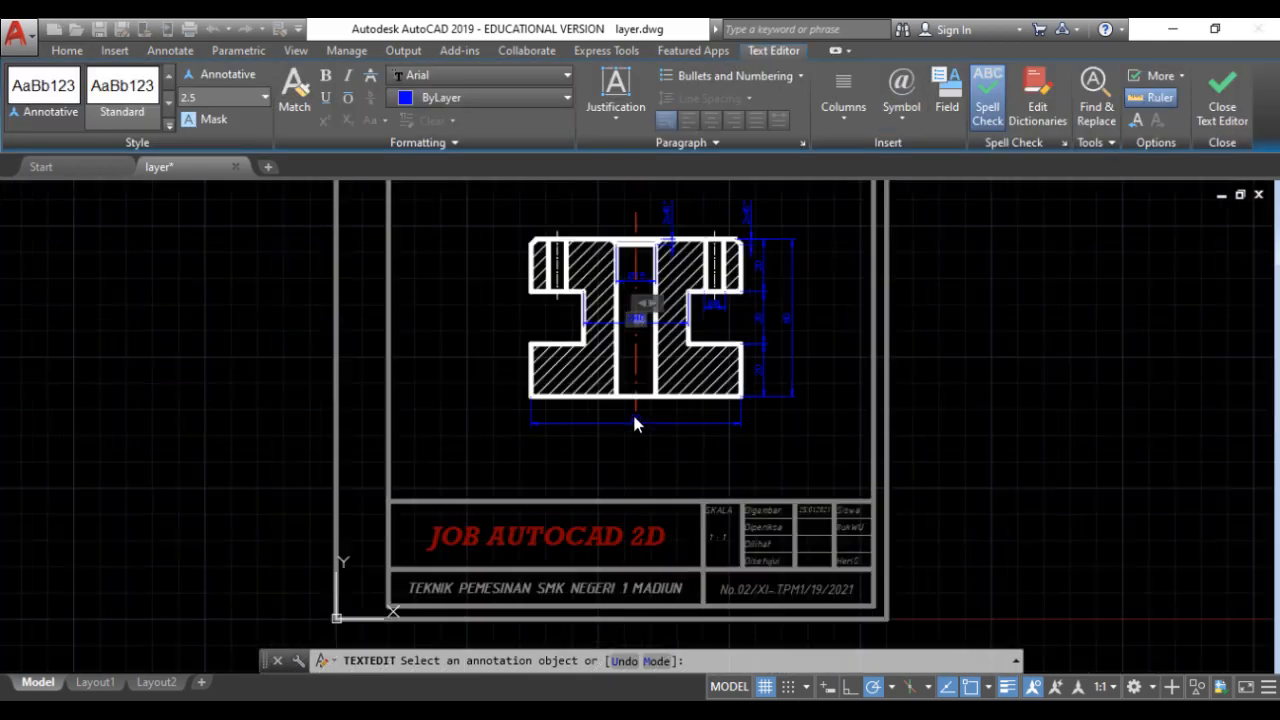
pyautogui.scroll(6, 641, 317)
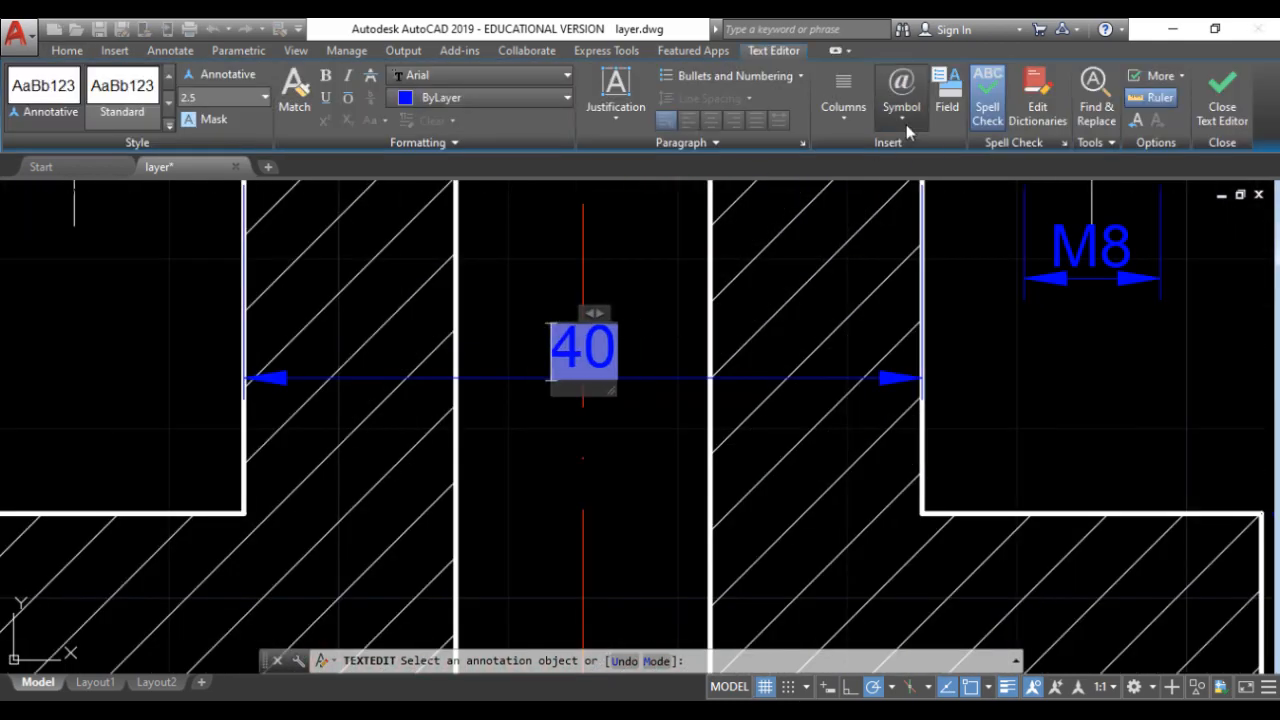
pyautogui.click(904, 122)
pyautogui.click(948, 555)
pyautogui.press('BackSpace')
# Copy the White Square character (U+25A1) of the Arial font from the character map.
pyautogui.click(898, 119)
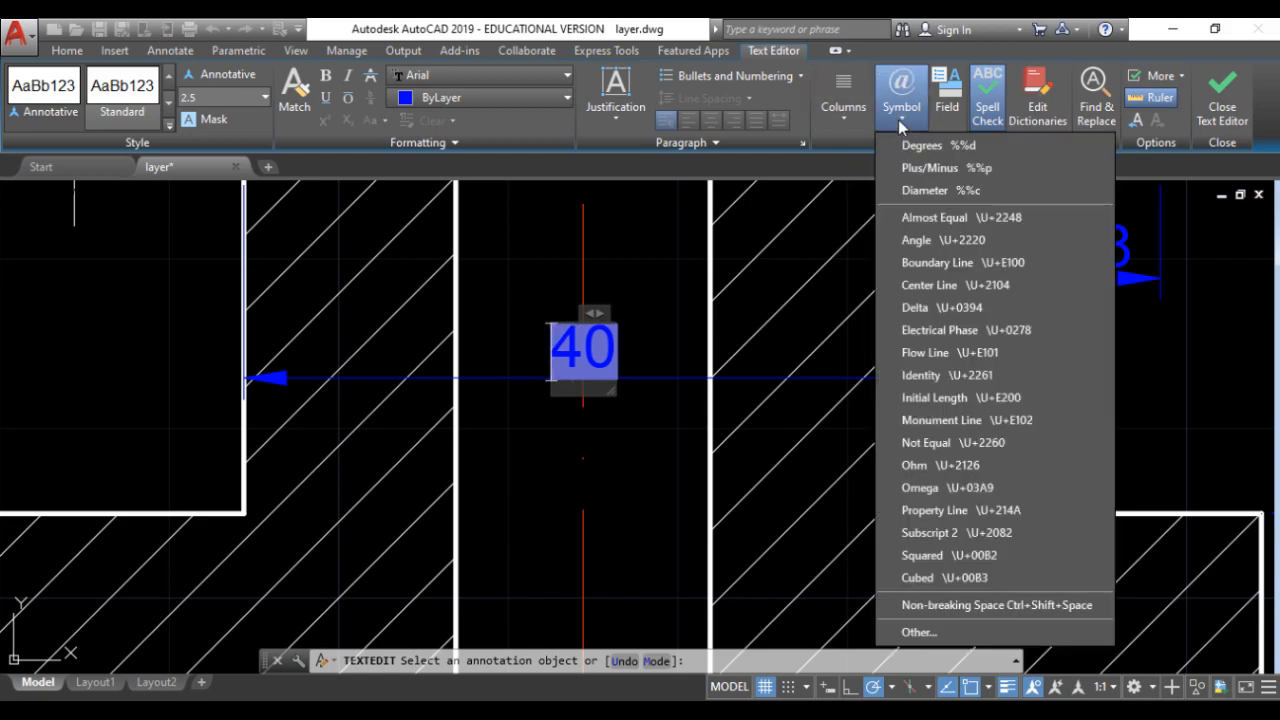
pyautogui.click(936, 605)
pyautogui.click(903, 118)
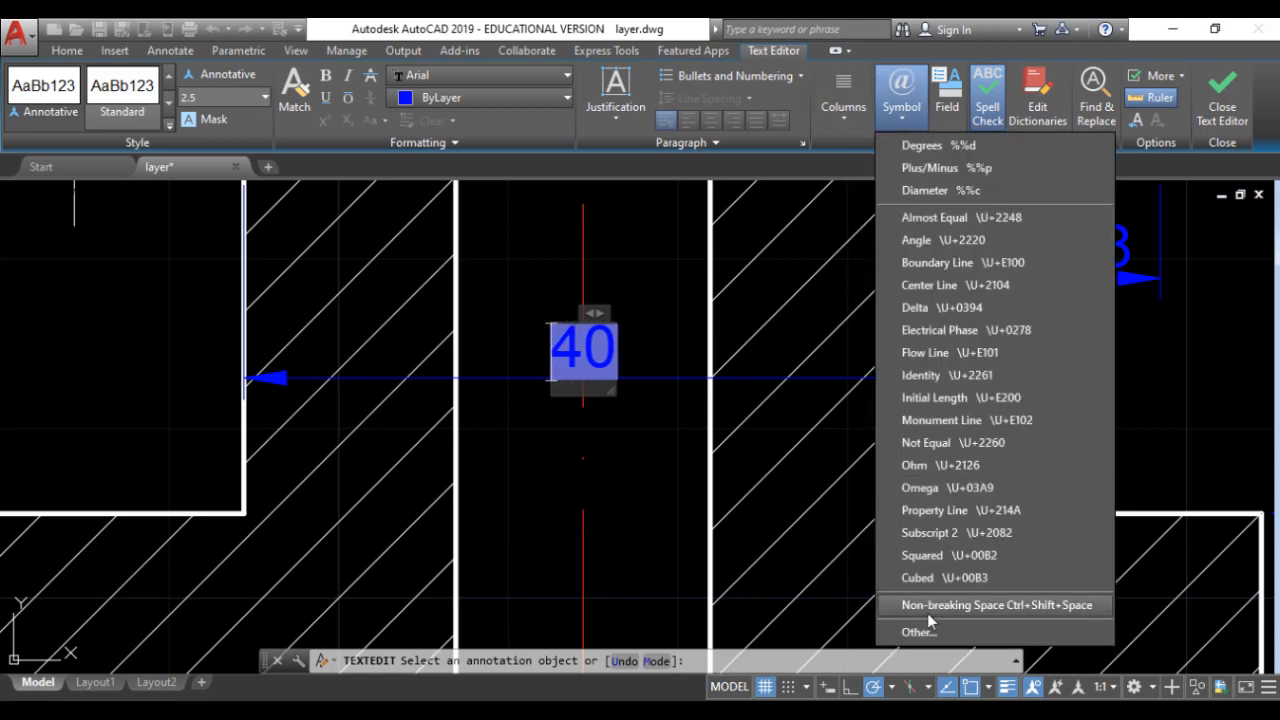
pyautogui.click(918, 631)
pyautogui.moveTo(451, 185); pyautogui.dragTo(451, 330)
pyautogui.click(349, 183)
pyautogui.click(343, 409)
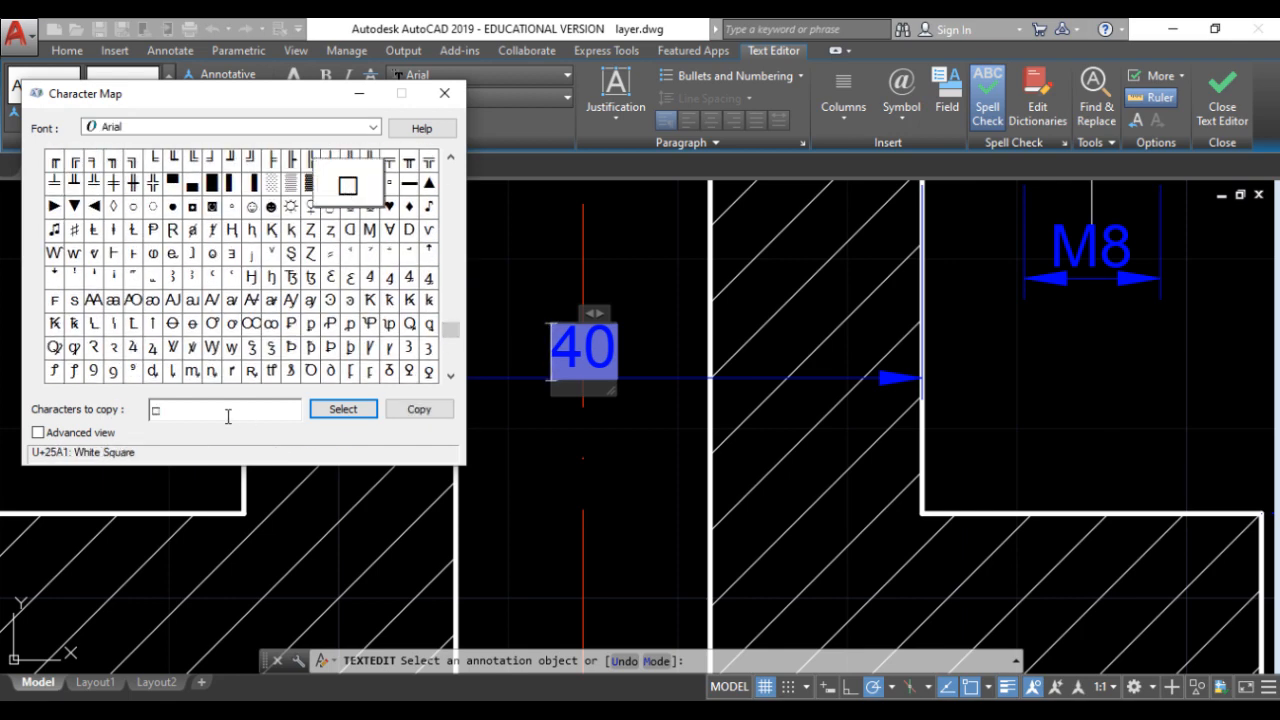
pyautogui.click(419, 409)
pyautogui.click(445, 93)
# Paste the square symbol before the value of the section's 40 neck-width dimension.
pyautogui.rightClick(553, 348)
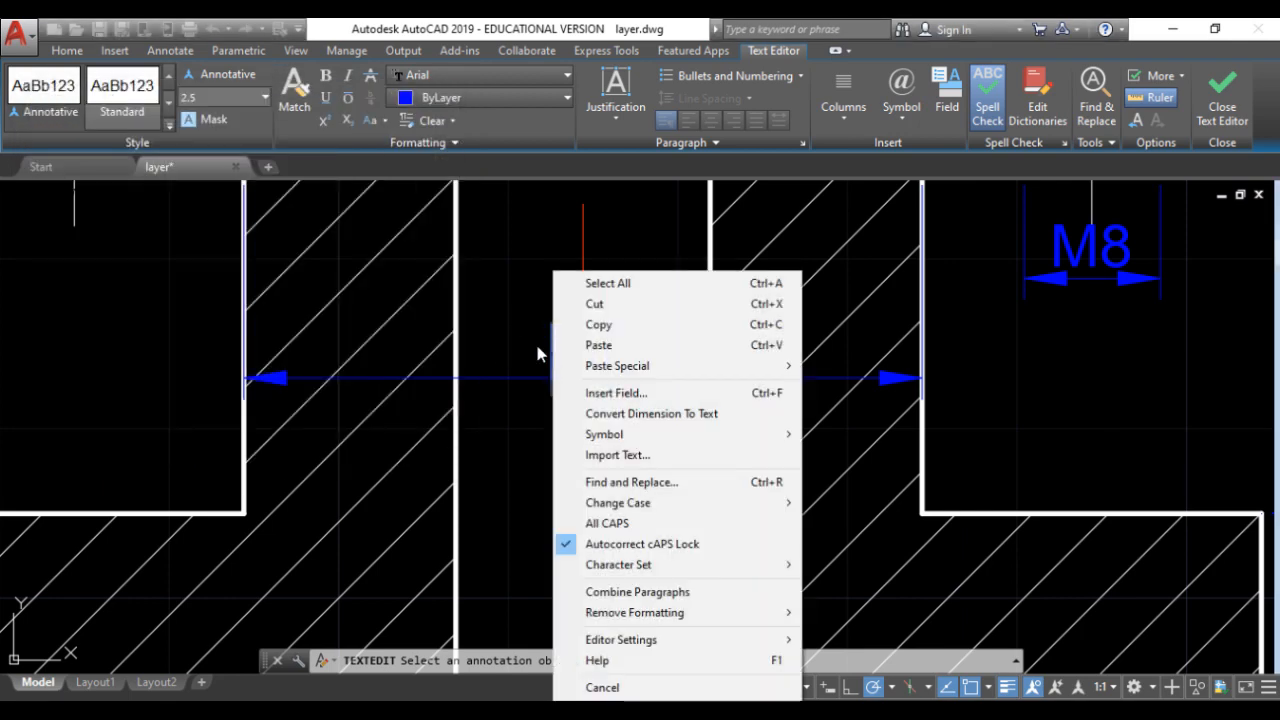
pyautogui.click(598, 345)
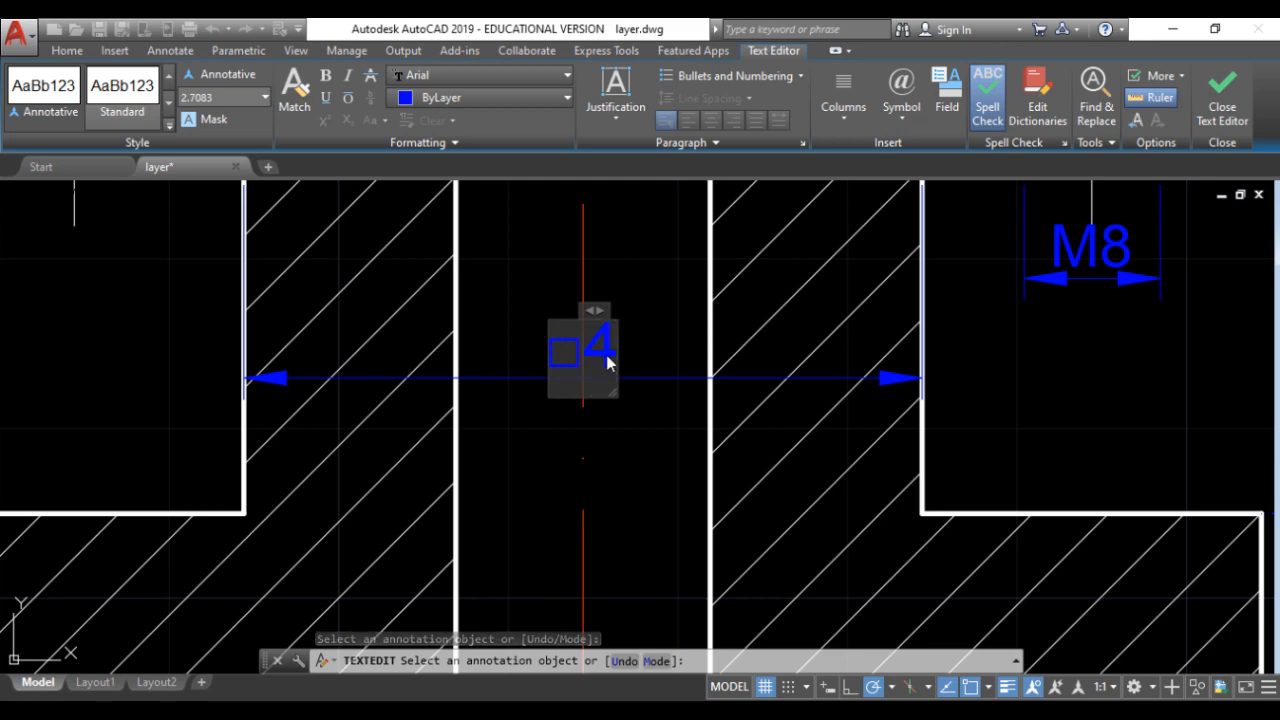
pyautogui.write('0')
pyautogui.click(640, 269)
# Paste the square symbol before the value of the section's overall base-width dimension and finish the text editing.
pyautogui.scroll(-6, 642, 275)
pyautogui.click(626, 461)
pyautogui.scroll(8, 626, 461)
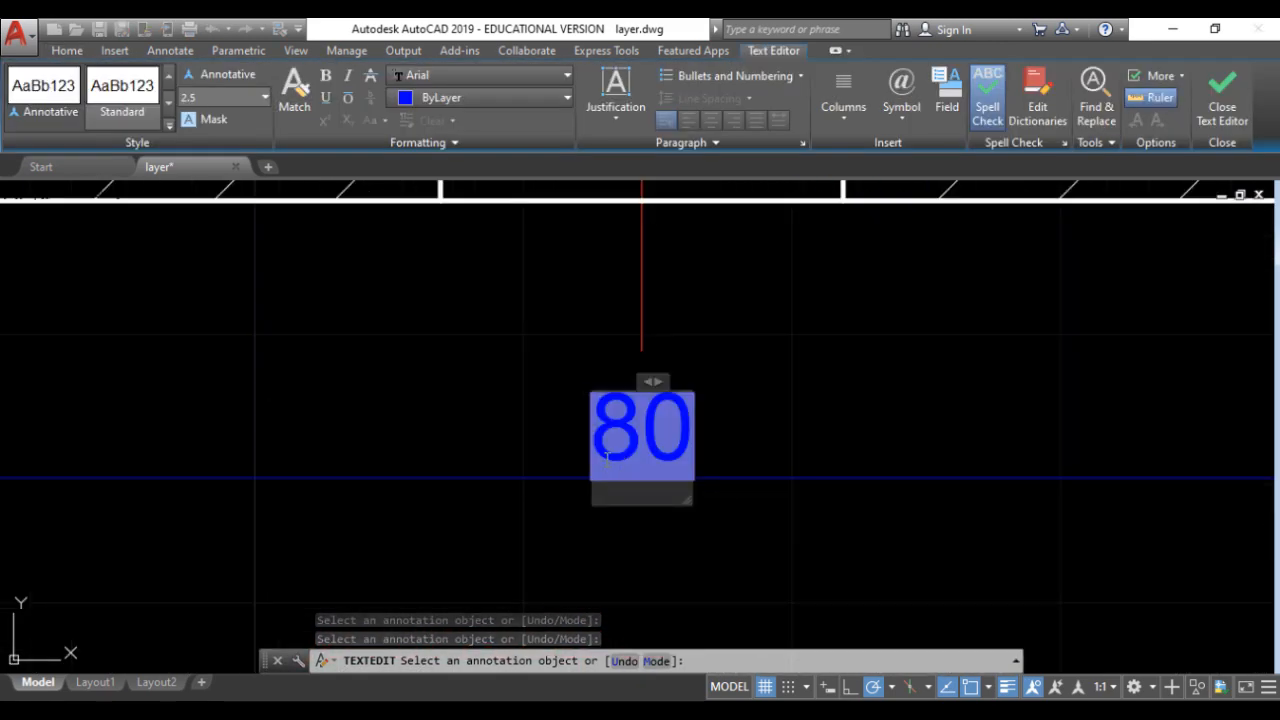
pyautogui.rightClick(606, 458)
pyautogui.click(640, 130)
pyautogui.click(778, 268)
pyautogui.scroll(-6, 778, 268)
pyautogui.rightClick(843, 281)
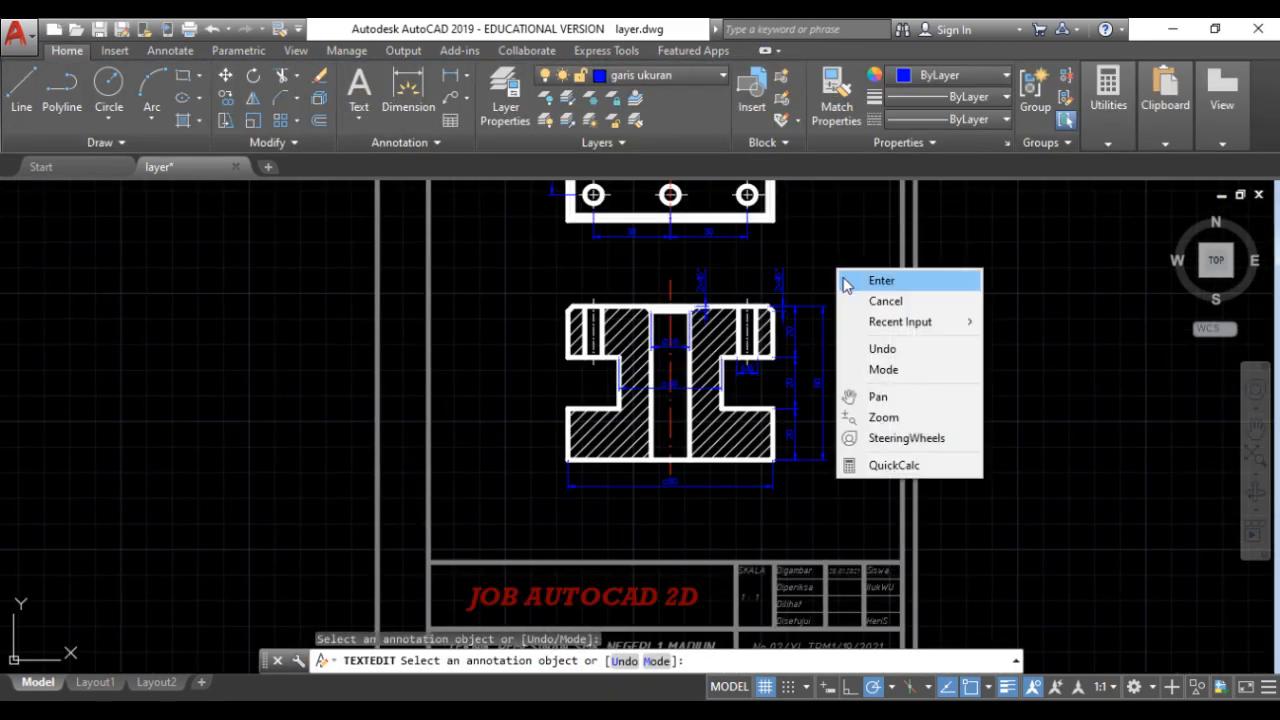
pyautogui.click(881, 281)
# Examine the dimensioned top view, the hatched section and the title block on the sheet.
pyautogui.scroll(3, 586, 349)
pyautogui.scroll(3, 514, 229)
pyautogui.scroll(-5, 585, 360)
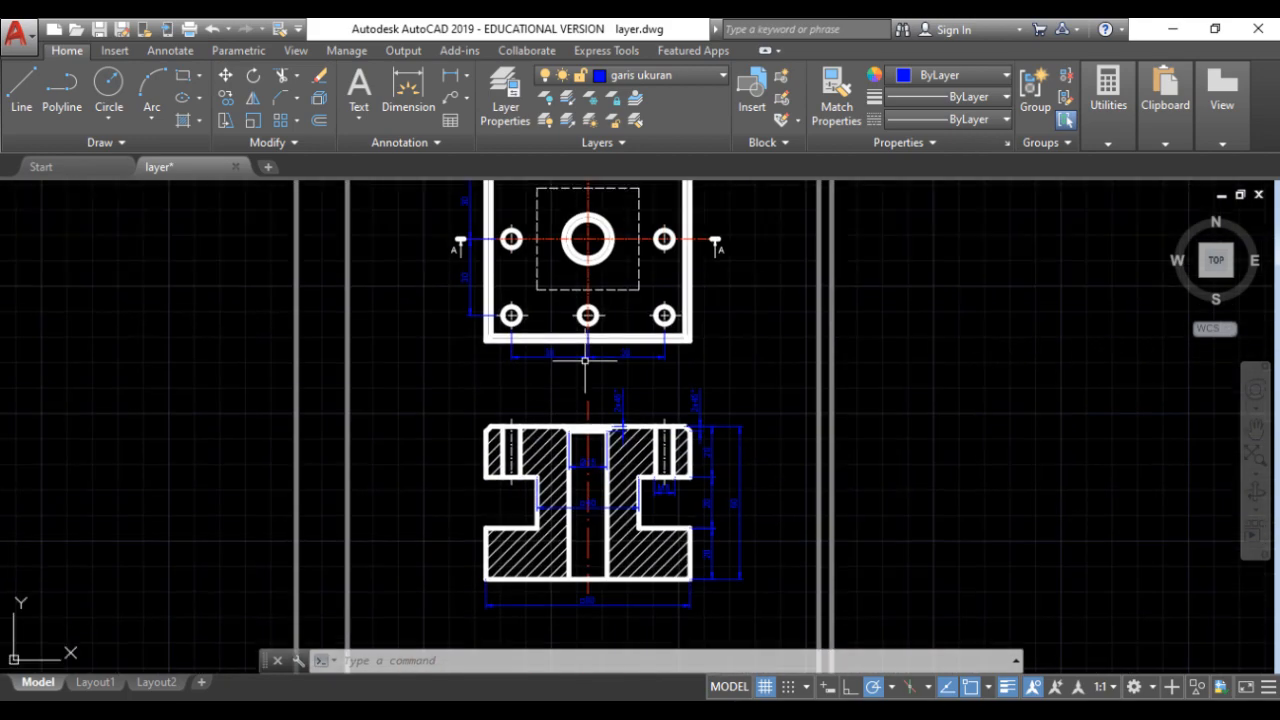
pyautogui.scroll(-3, 585, 361)
pyautogui.scroll(3, 577, 266)
pyautogui.scroll(-3, 577, 268)
pyautogui.scroll(3, 534, 383)
pyautogui.scroll(-3, 500, 390)
pyautogui.scroll(-2, 479, 381)
pyautogui.scroll(2, 488, 405)
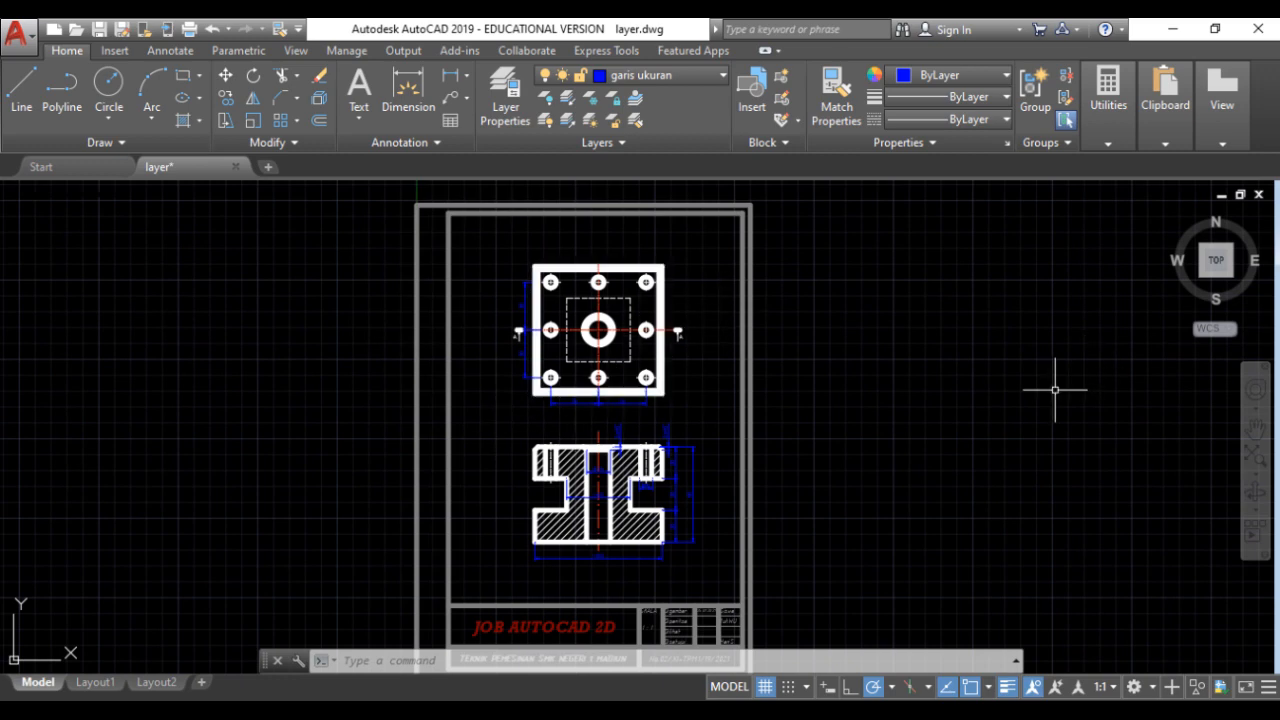
pyautogui.moveTo(717, 390); pyautogui.dragTo(726, 372, button='middle')
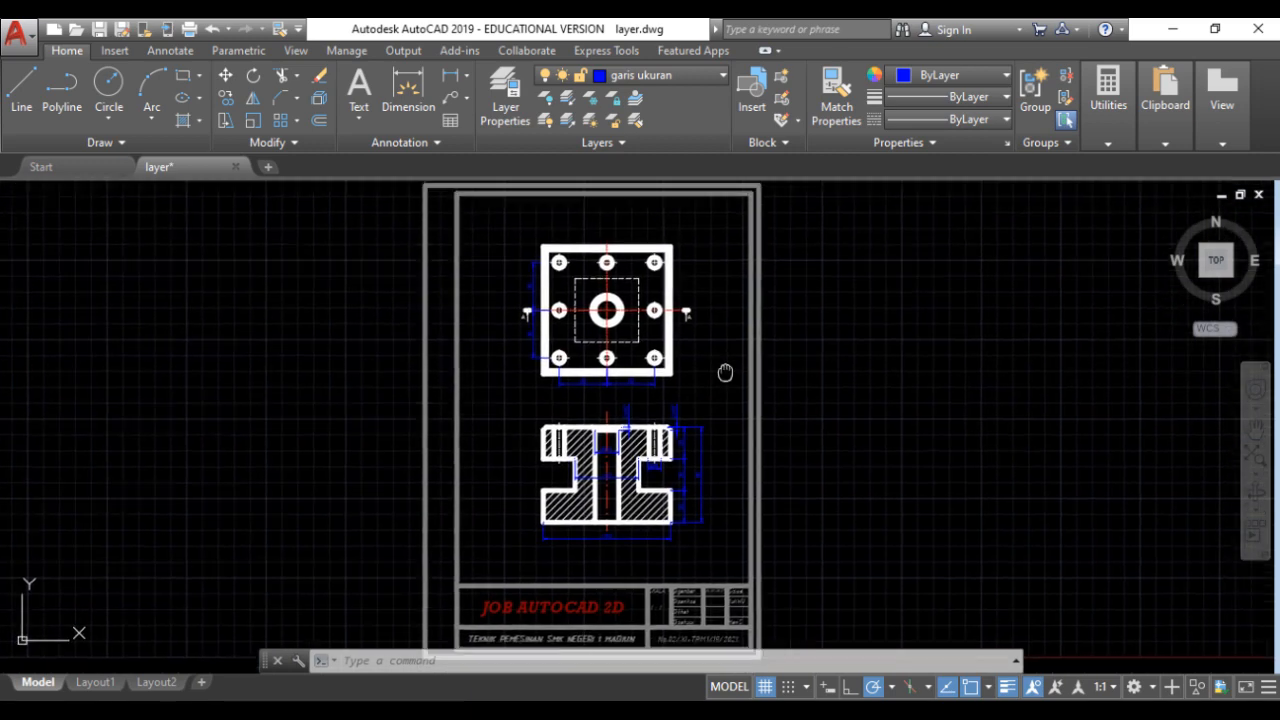
pyautogui.moveTo(678, 545); pyautogui.dragTo(724, 468, button='middle')
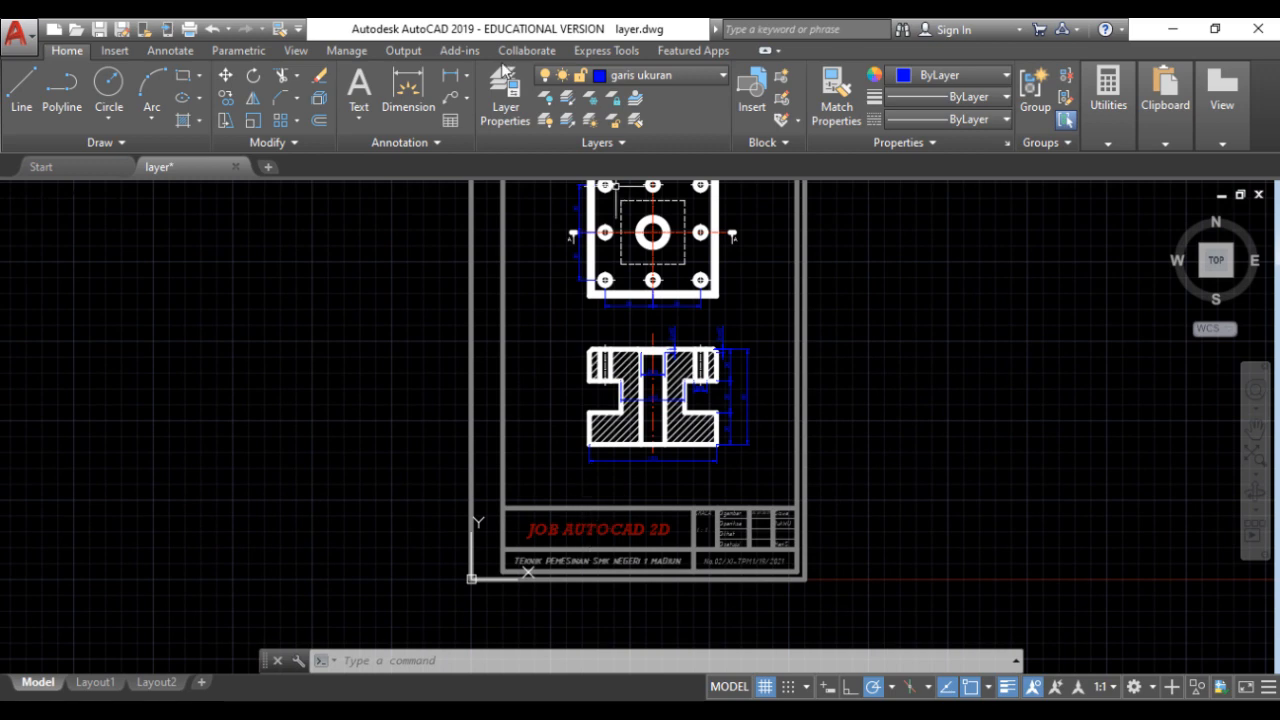
# Unlock the etiket layer in the layer properties.
pyautogui.click(507, 95)
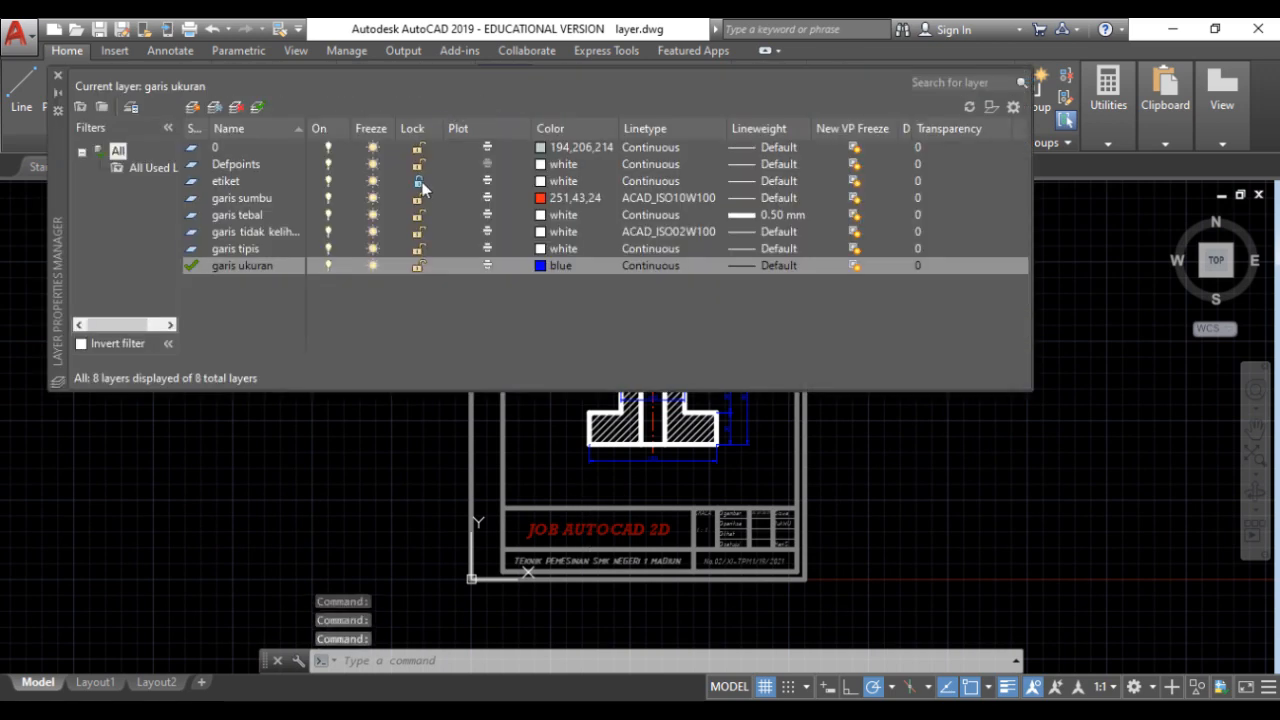
pyautogui.click(419, 184)
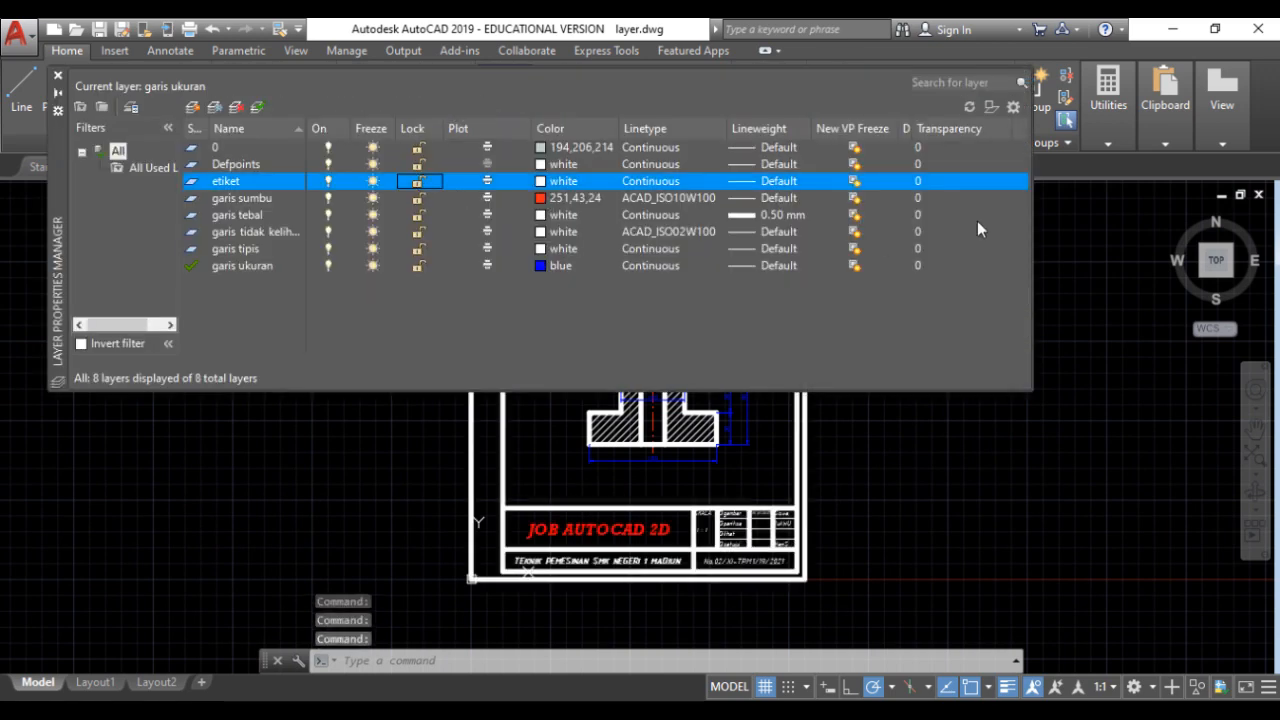
pyautogui.click(58, 76)
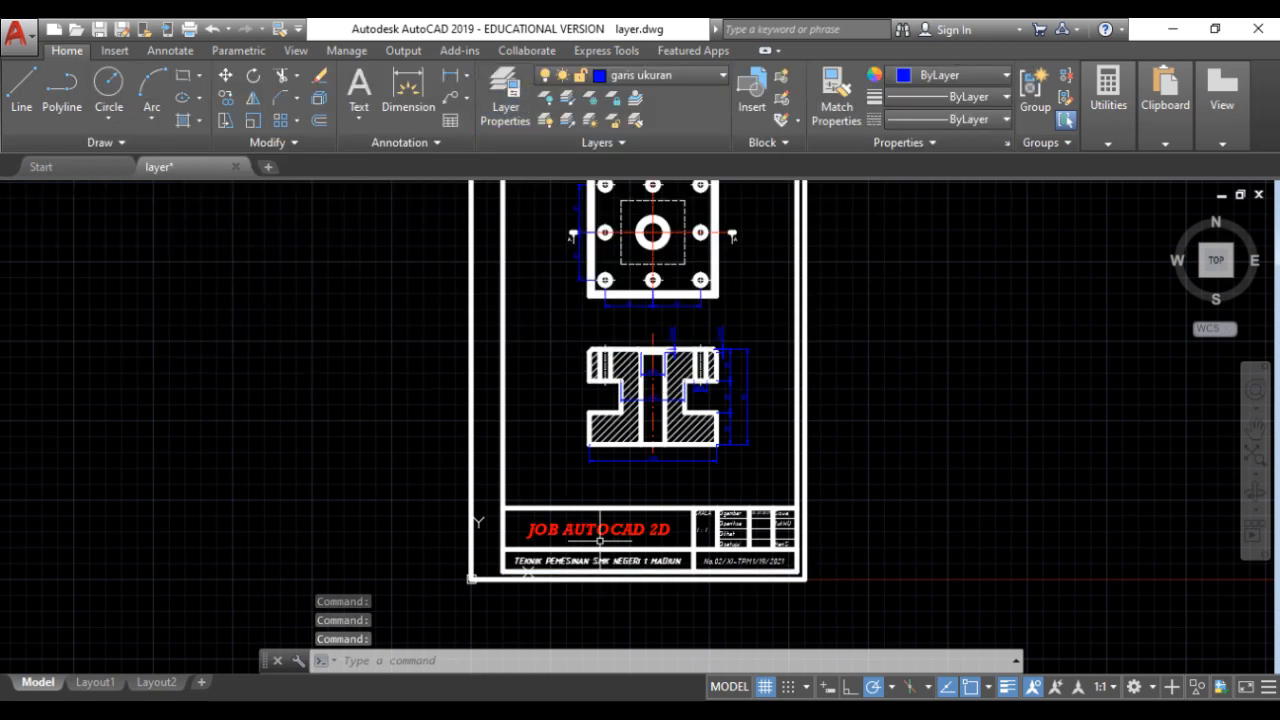
# Replace the title block's red main title with RUMAH PAHAT BUBUT.
pyautogui.doubleClick(599, 530)
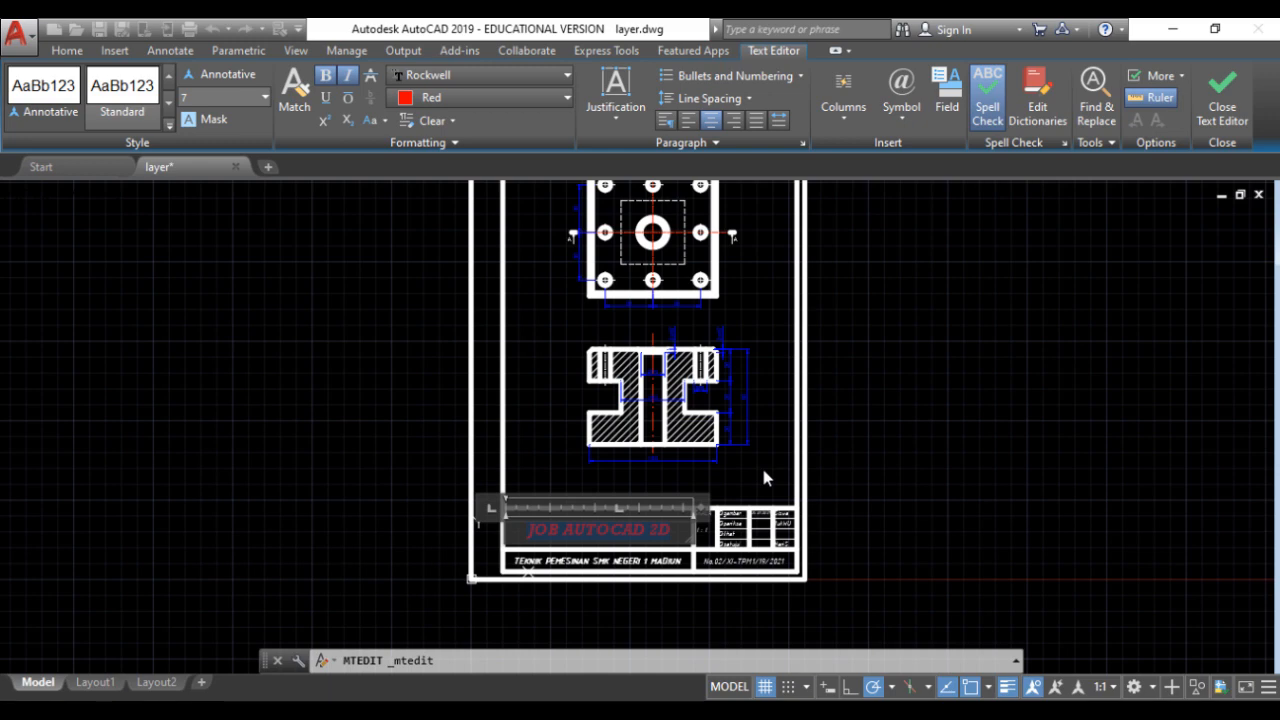
pyautogui.write('R')
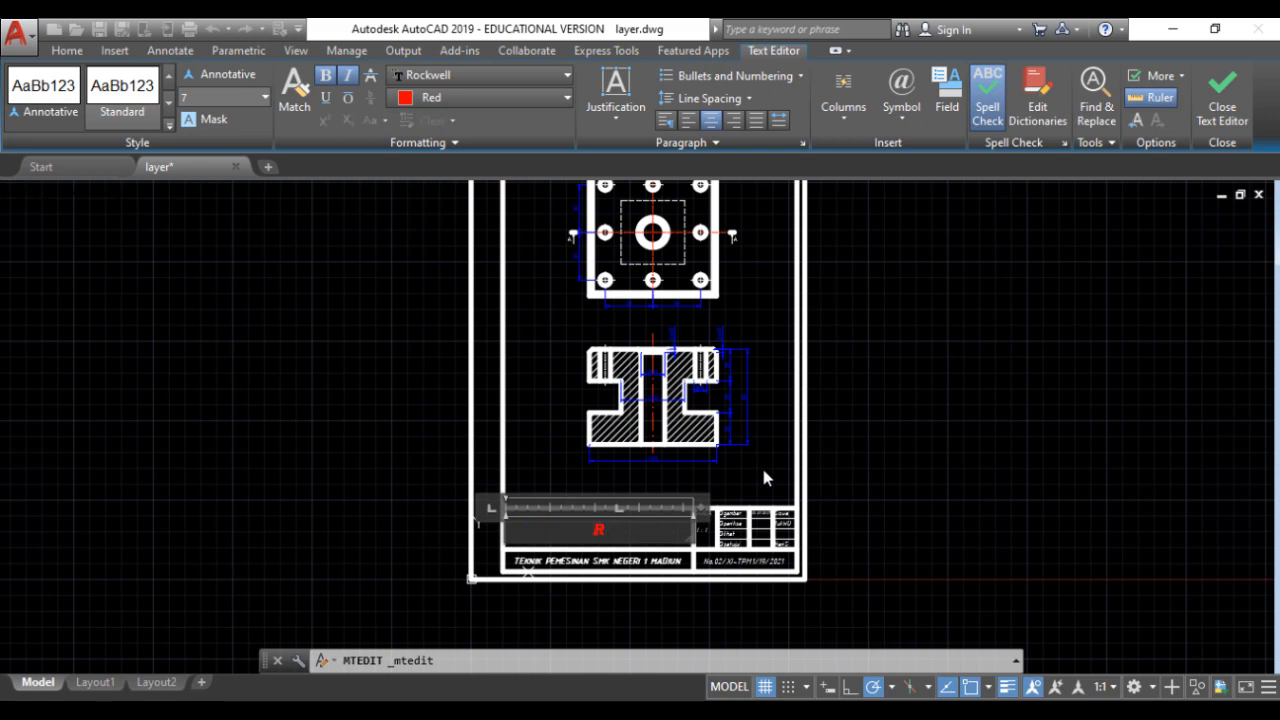
pyautogui.write('UMAH PAHAT')
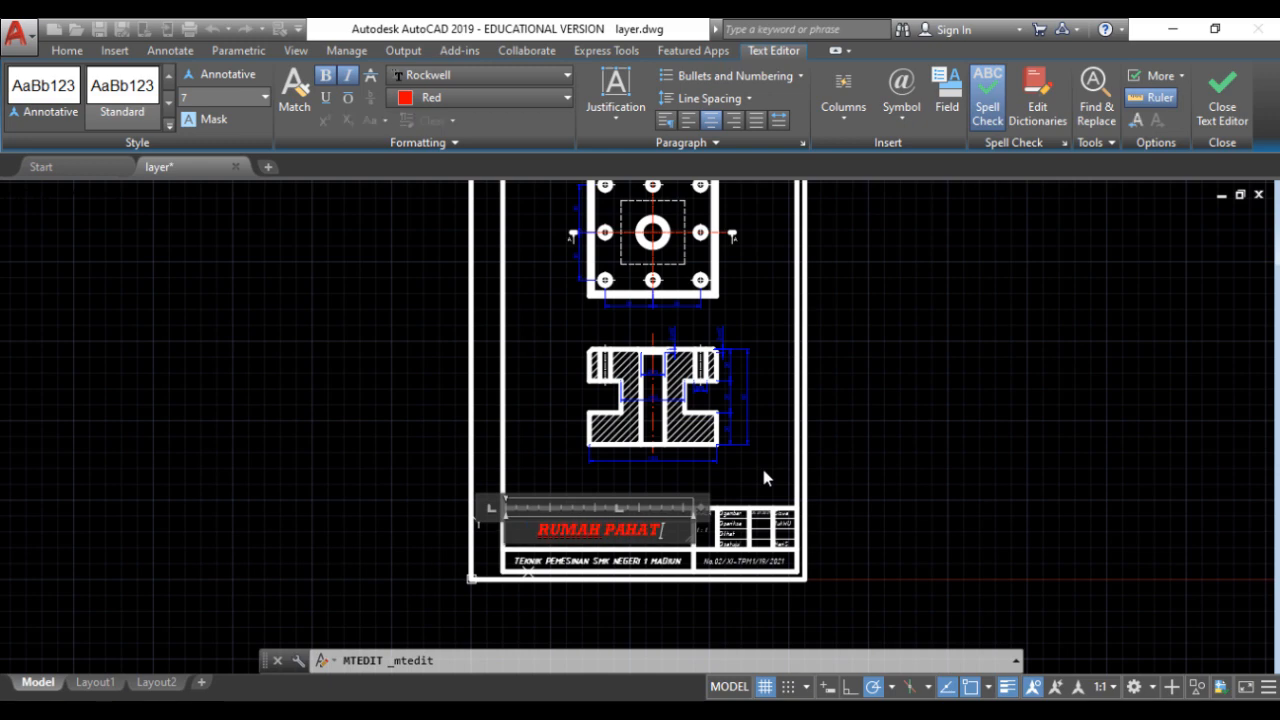
pyautogui.write(' BUBUT')
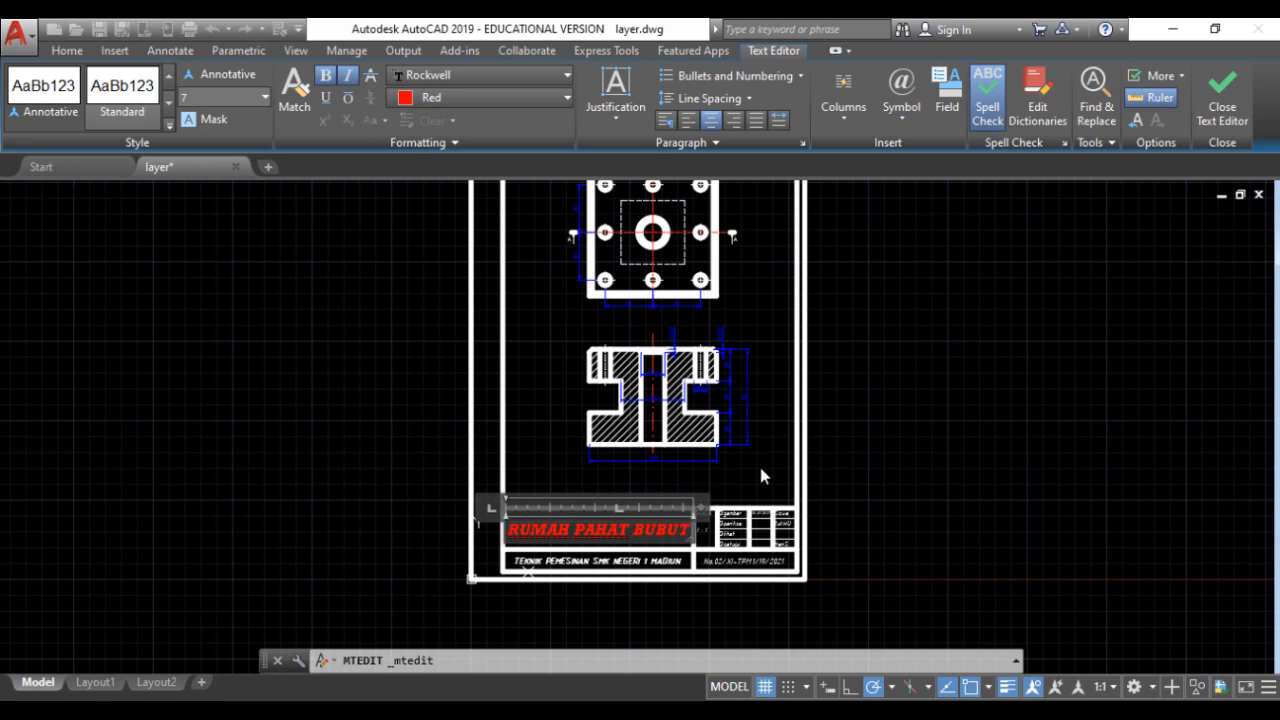
pyautogui.click(758, 464)
# Change the title block's drawing number to No.03/XI-TPM1/19/2021.
pyautogui.scroll(2, 758, 570)
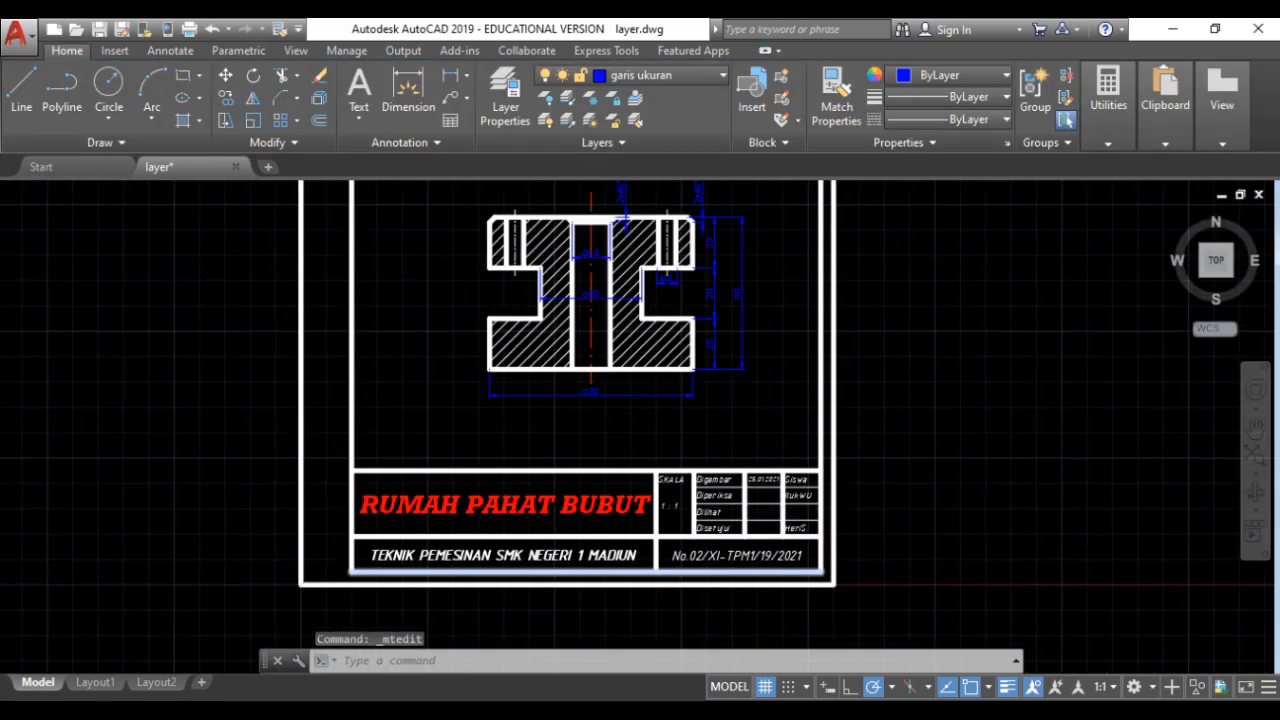
pyautogui.scroll(3, 756, 572)
pyautogui.doubleClick(607, 545)
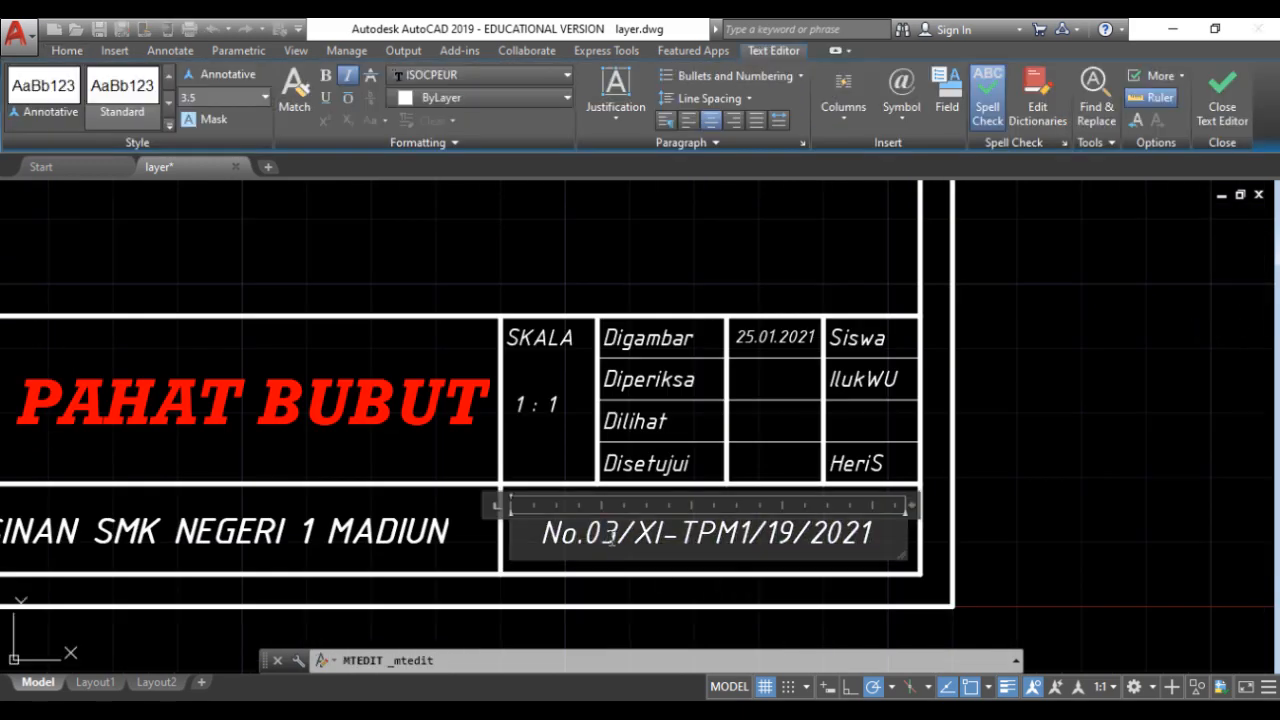
pyautogui.click(677, 418)
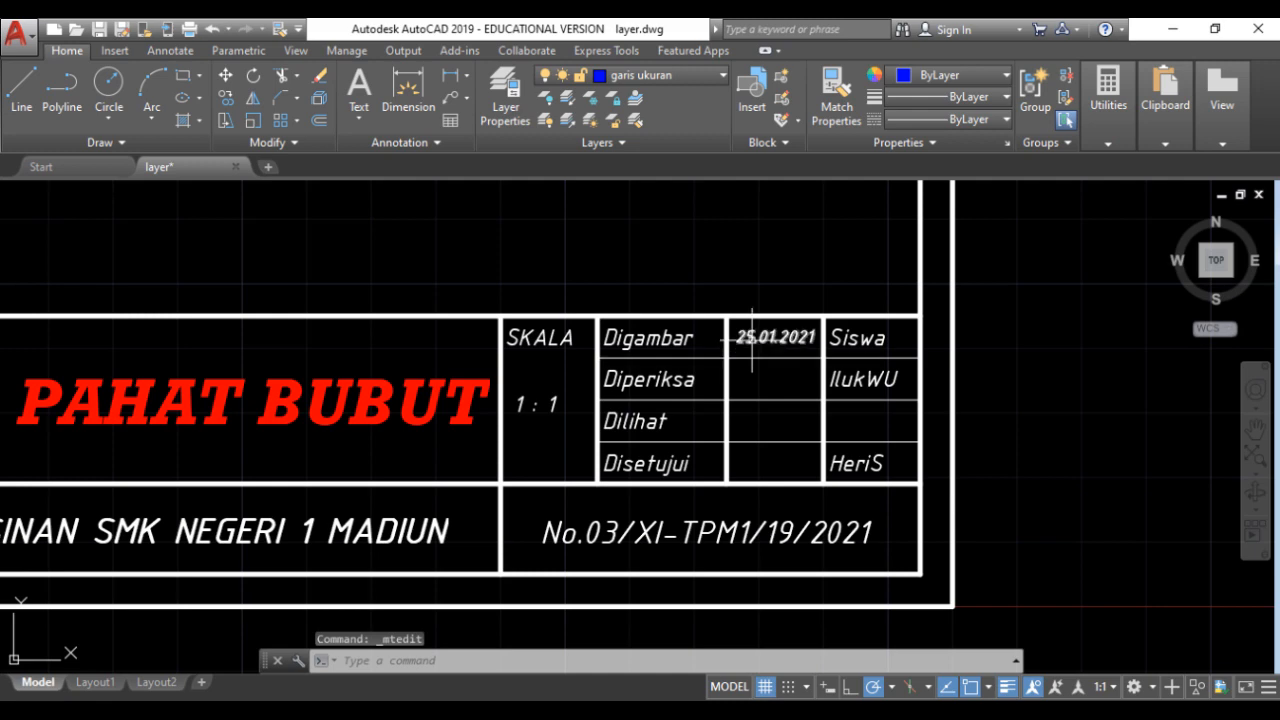
# Set the title block's Digambar date to 01.02.2021.
pyautogui.click(772, 337)
pyautogui.doubleClick(752, 337)
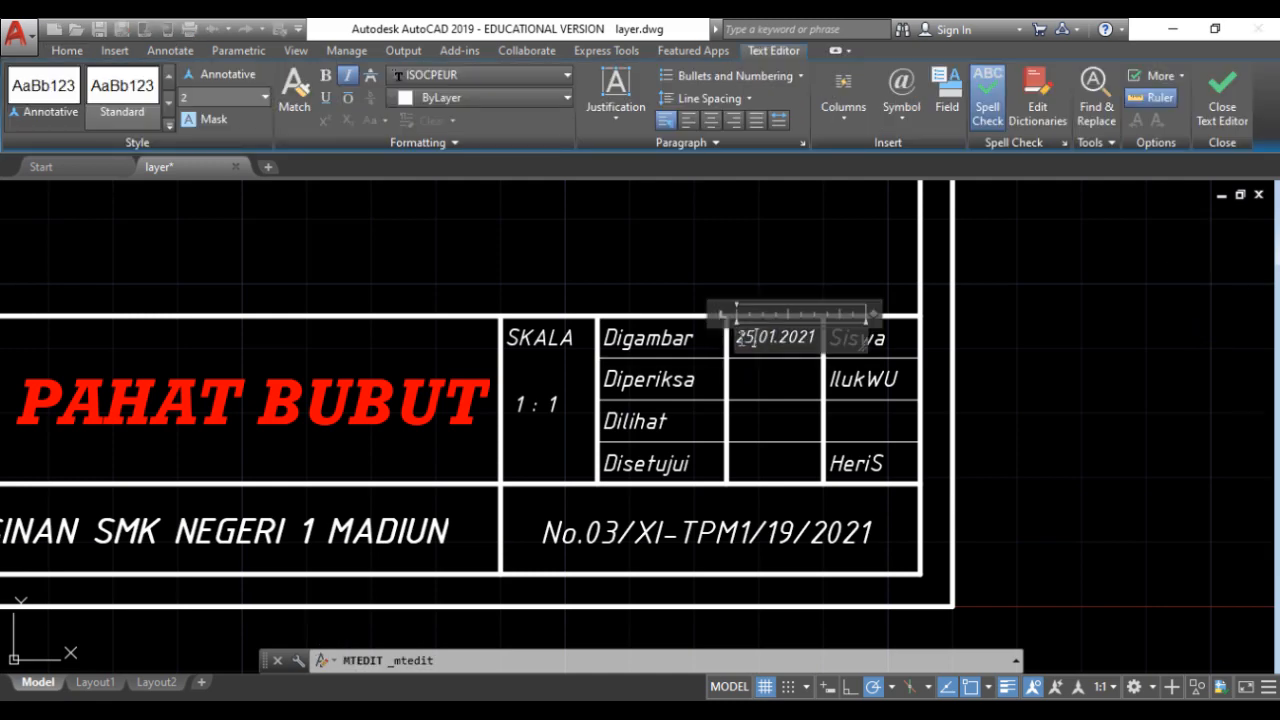
pyautogui.write('0')
pyautogui.click(751, 223)
# Examine the whole sheet with both dimensioned views and the edited title block.
pyautogui.scroll(-4, 800, 627)
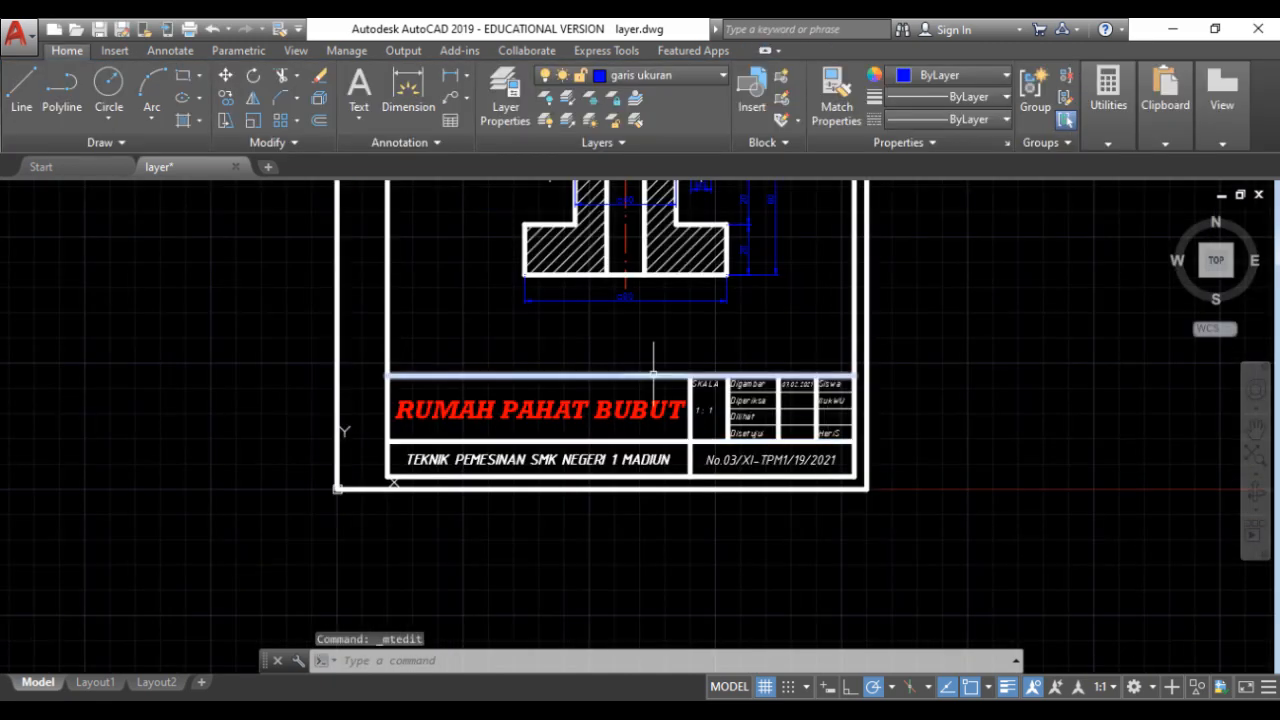
pyautogui.scroll(-4, 653, 464)
pyautogui.scroll(2, 740, 365)
pyautogui.scroll(-2, 737, 366)
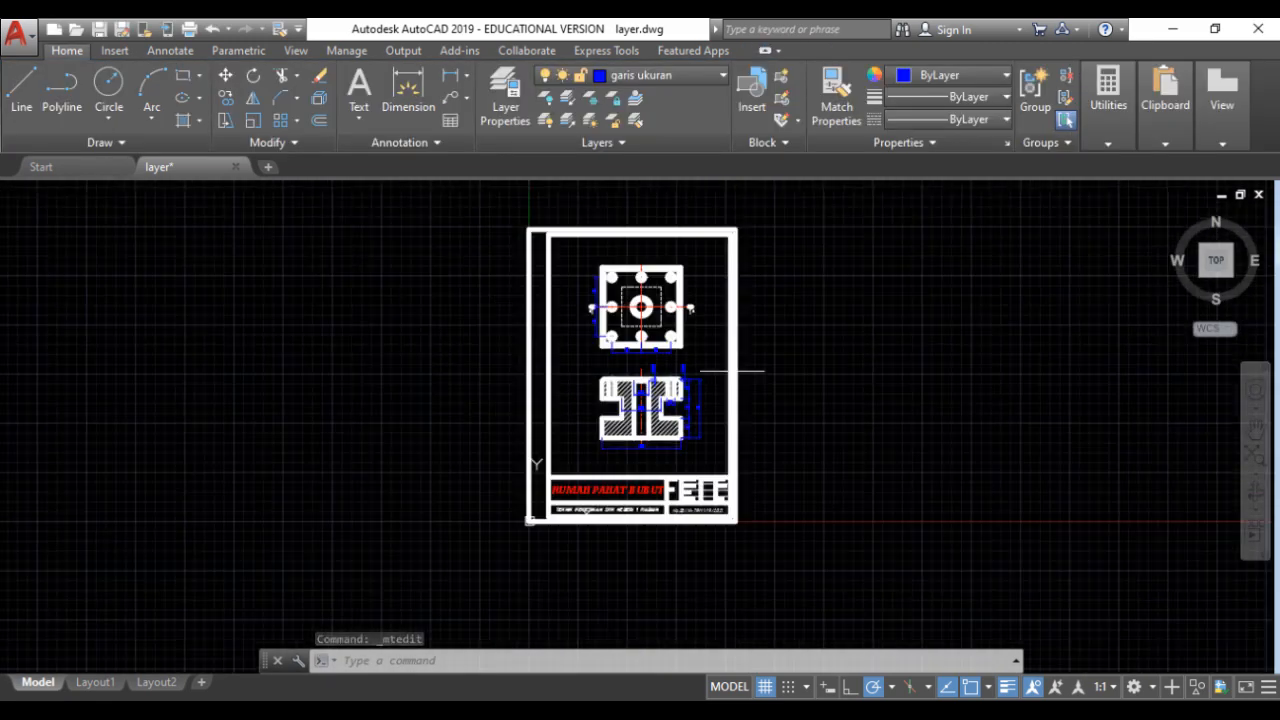
pyautogui.scroll(2, 575, 257)
pyautogui.scroll(1, 514, 220)
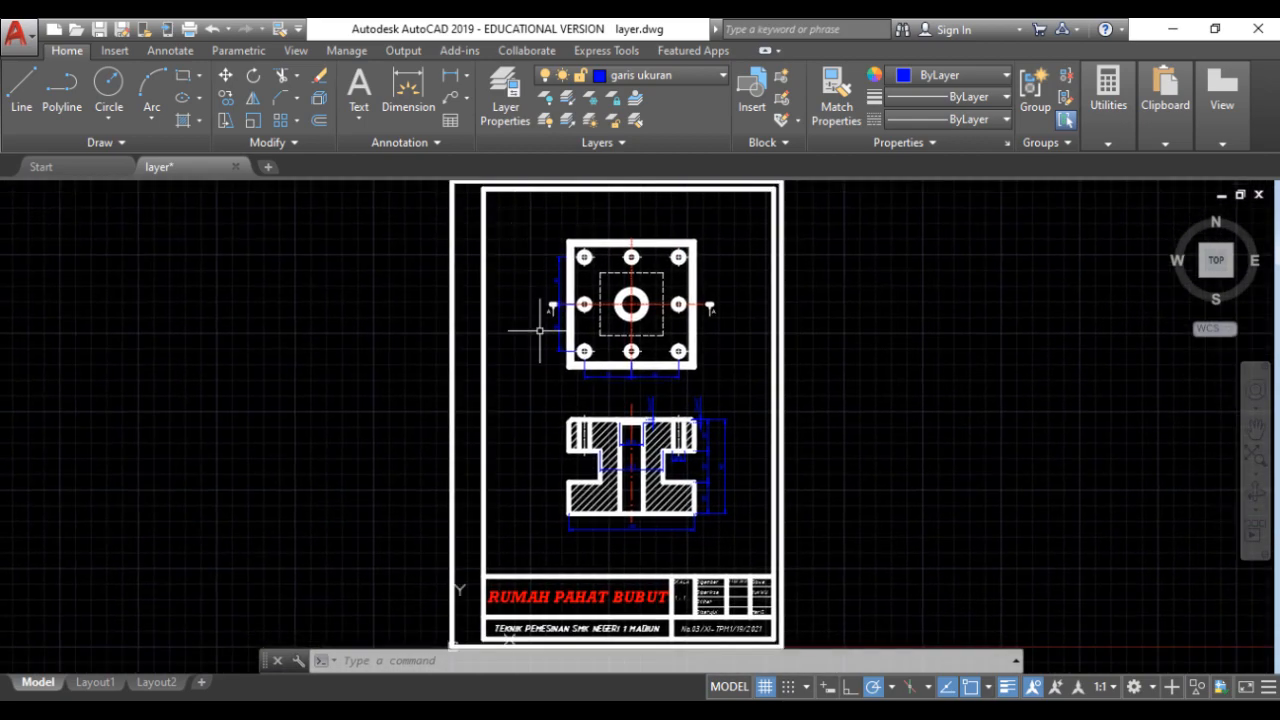
pyautogui.scroll(-2, 541, 345)
pyautogui.scroll(2, 538, 339)
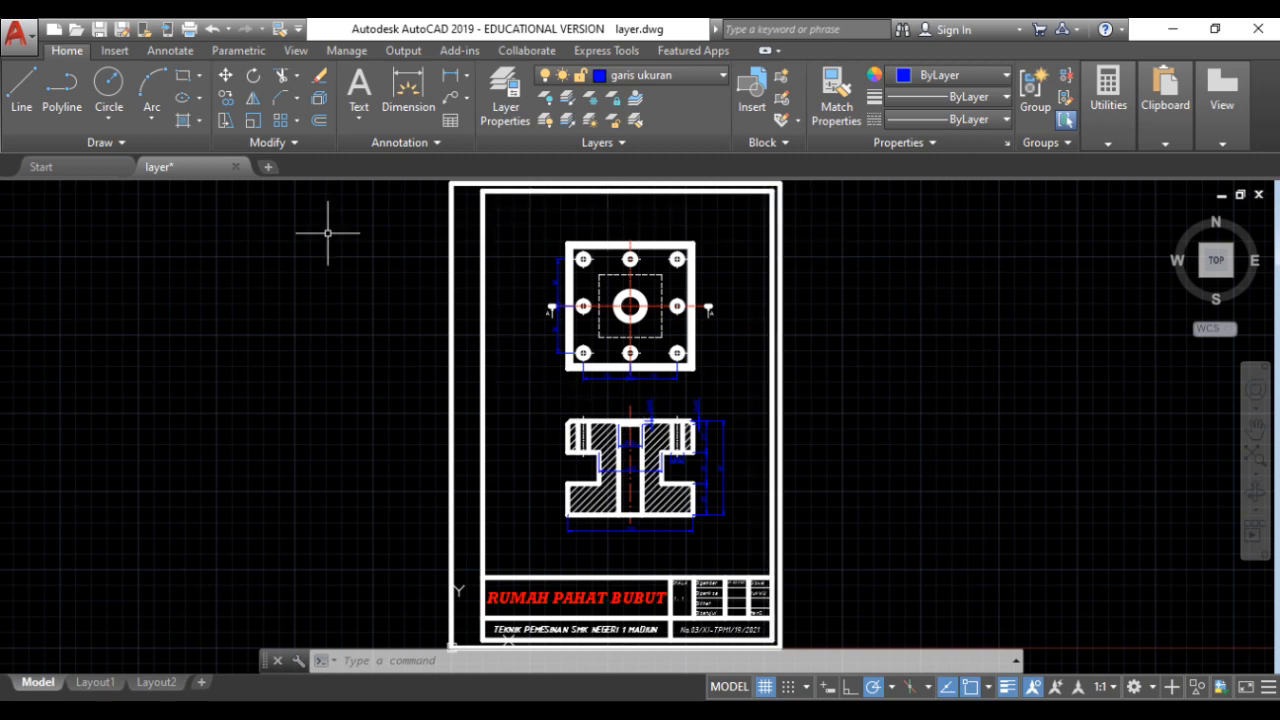
# Save the drawing under the name RUMAH PAHAT BUBUT in the #JOB AUTOCAD folder of Documents.
pyautogui.click(17, 35)
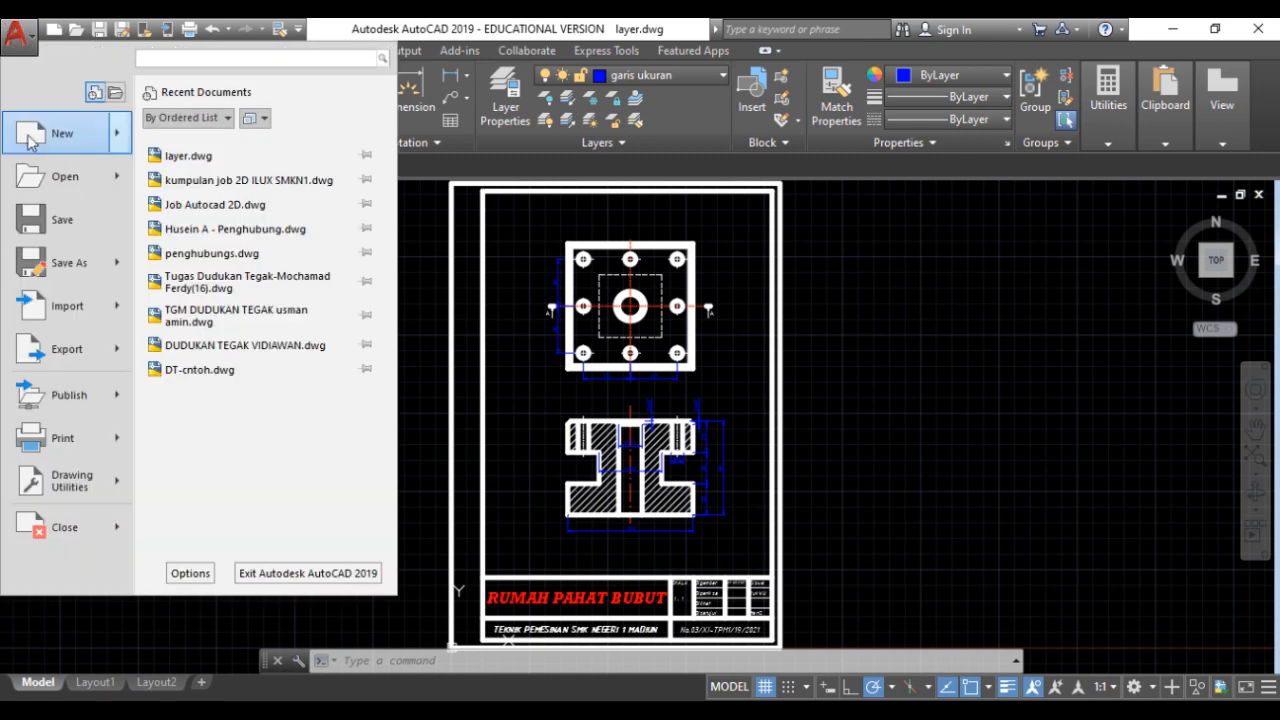
pyautogui.click(57, 265)
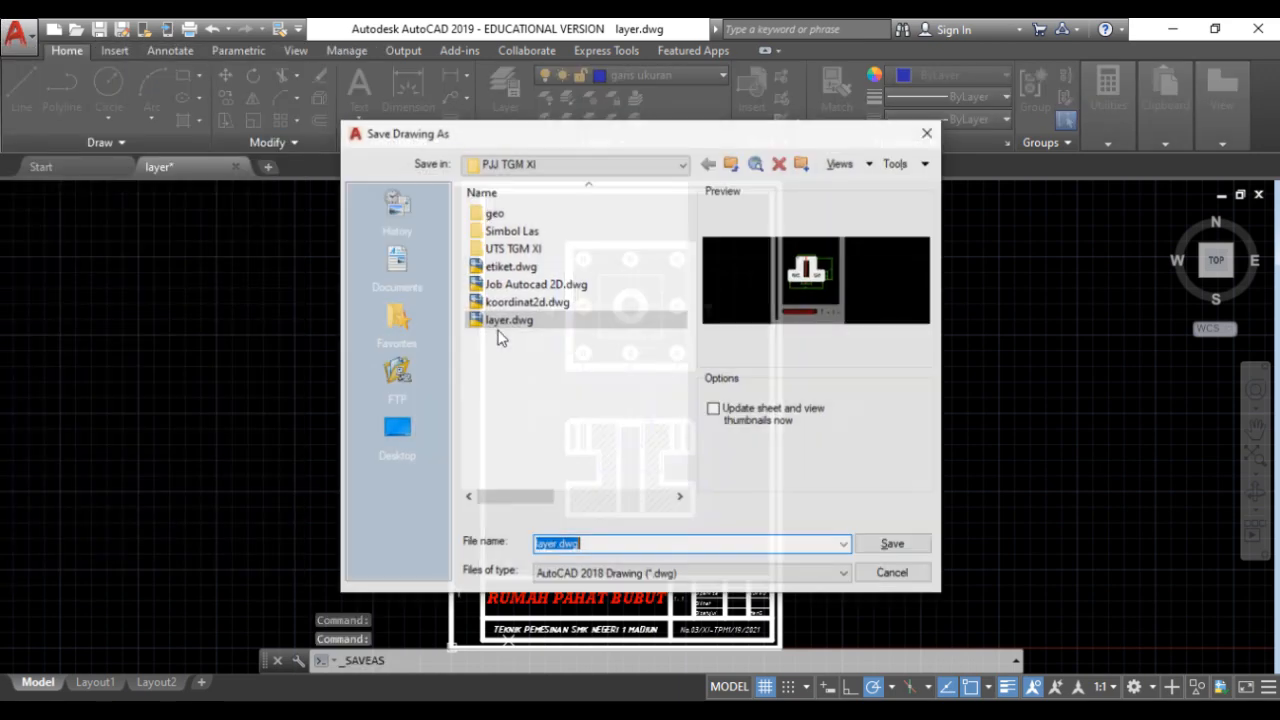
pyautogui.click(578, 166)
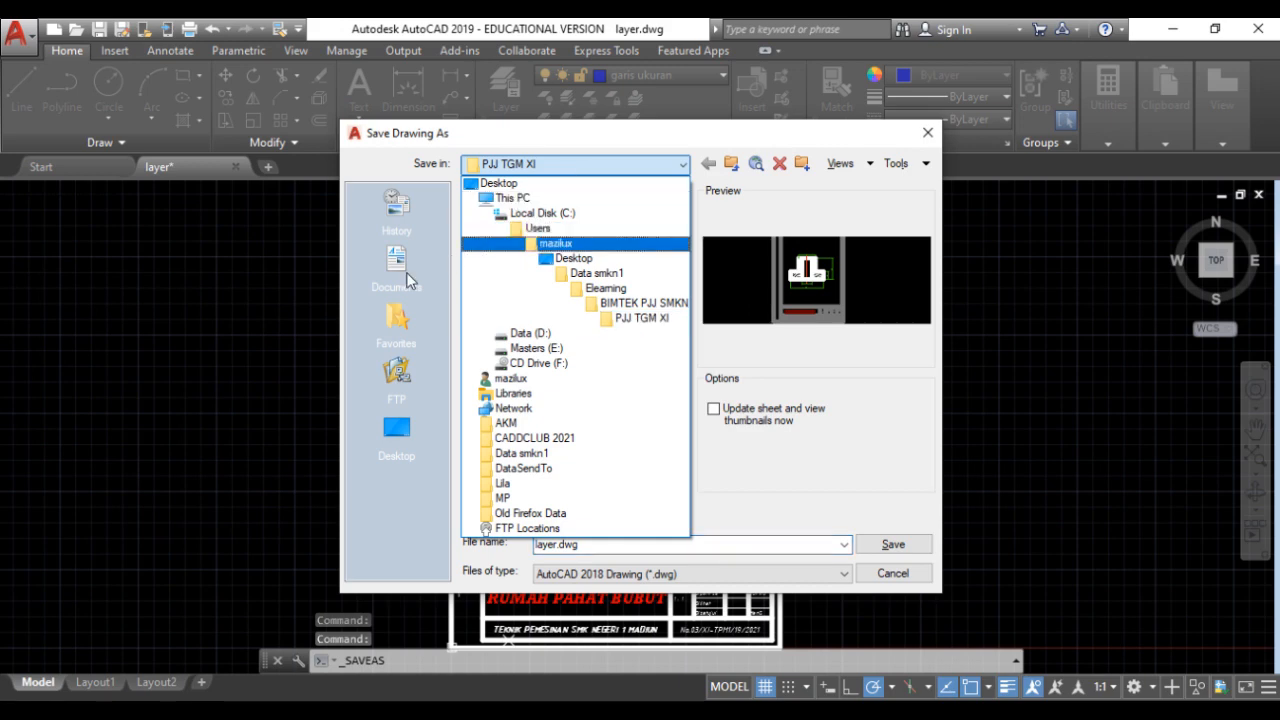
pyautogui.click(399, 268)
pyautogui.click(399, 268)
pyautogui.doubleClick(537, 214)
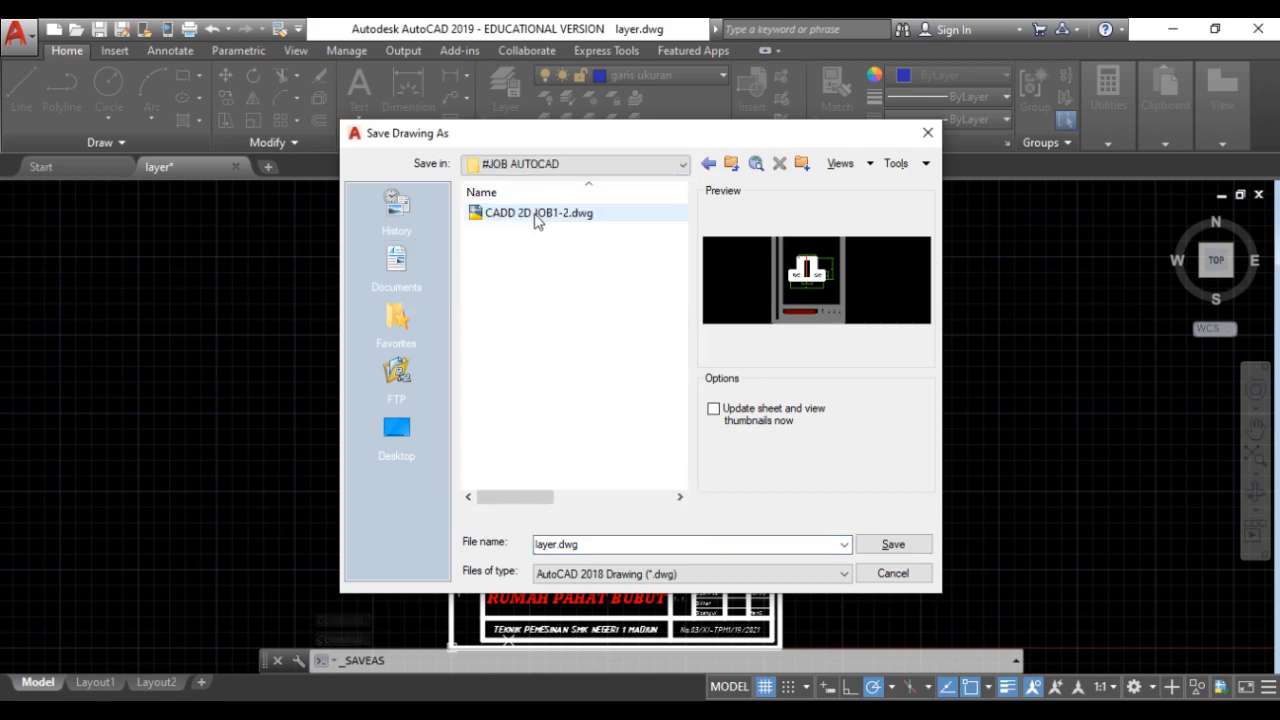
pyautogui.doubleClick(627, 541)
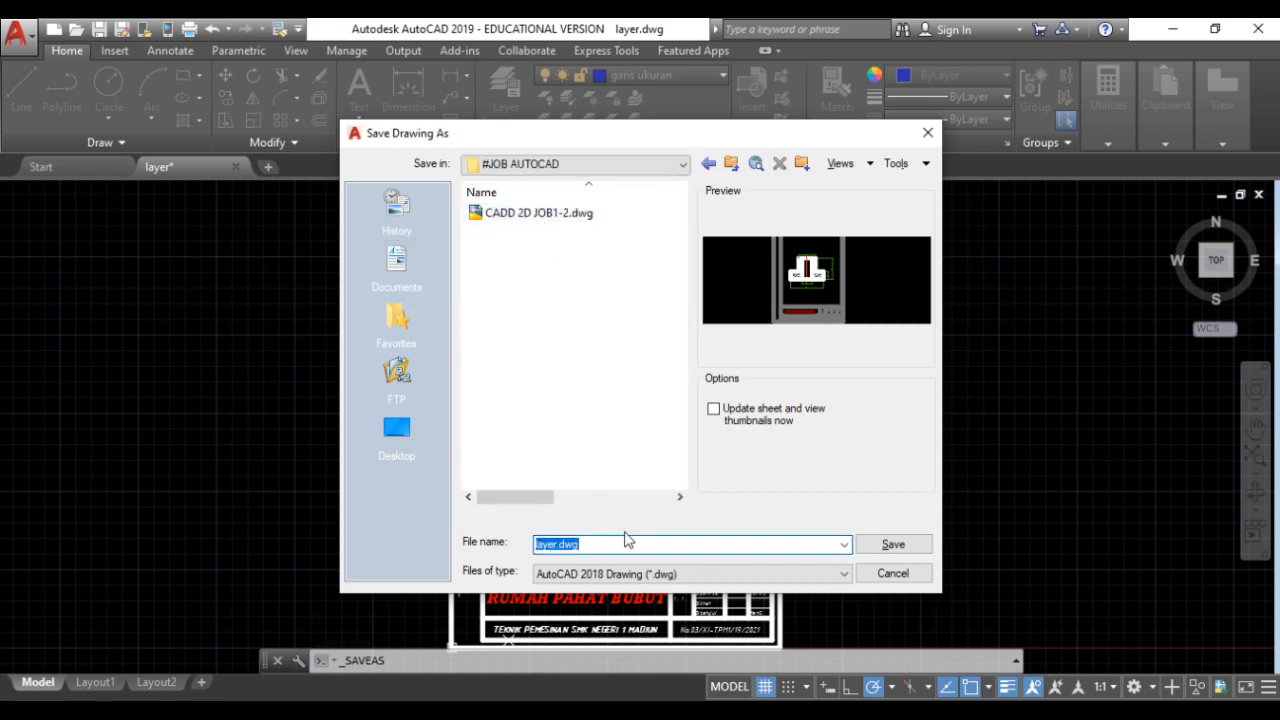
pyautogui.write('T BUBUT')
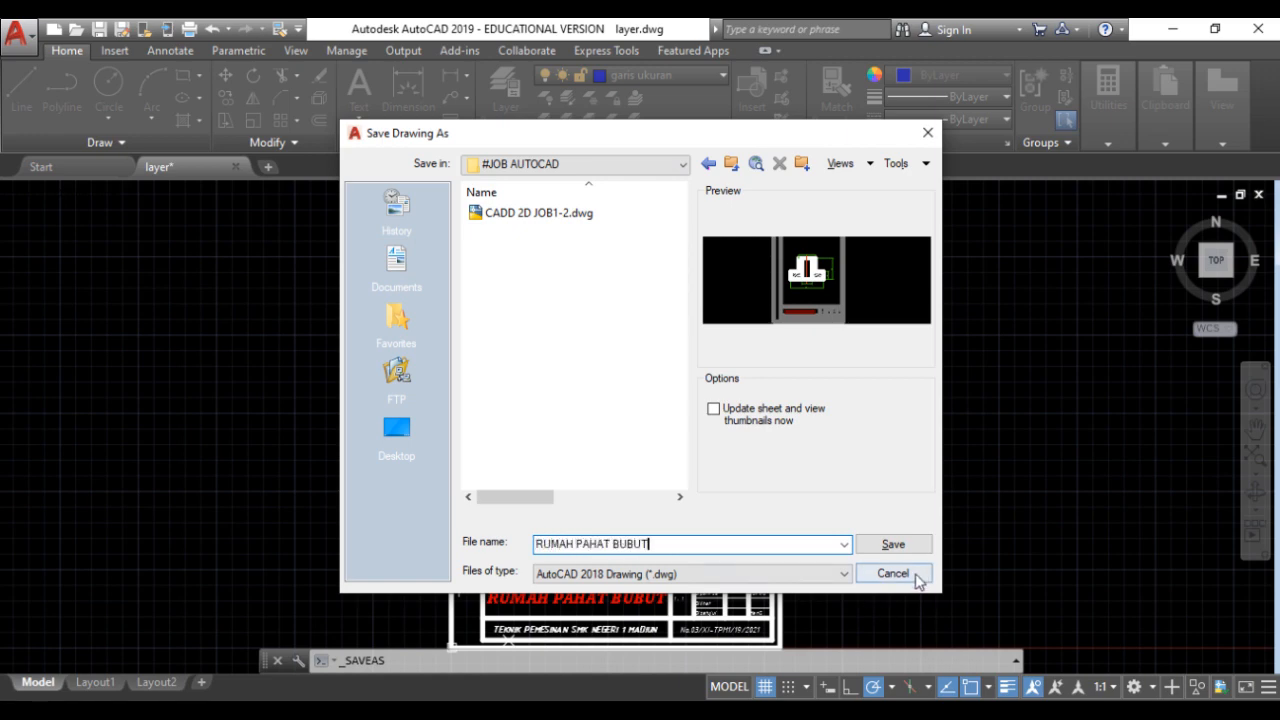
pyautogui.click(893, 544)
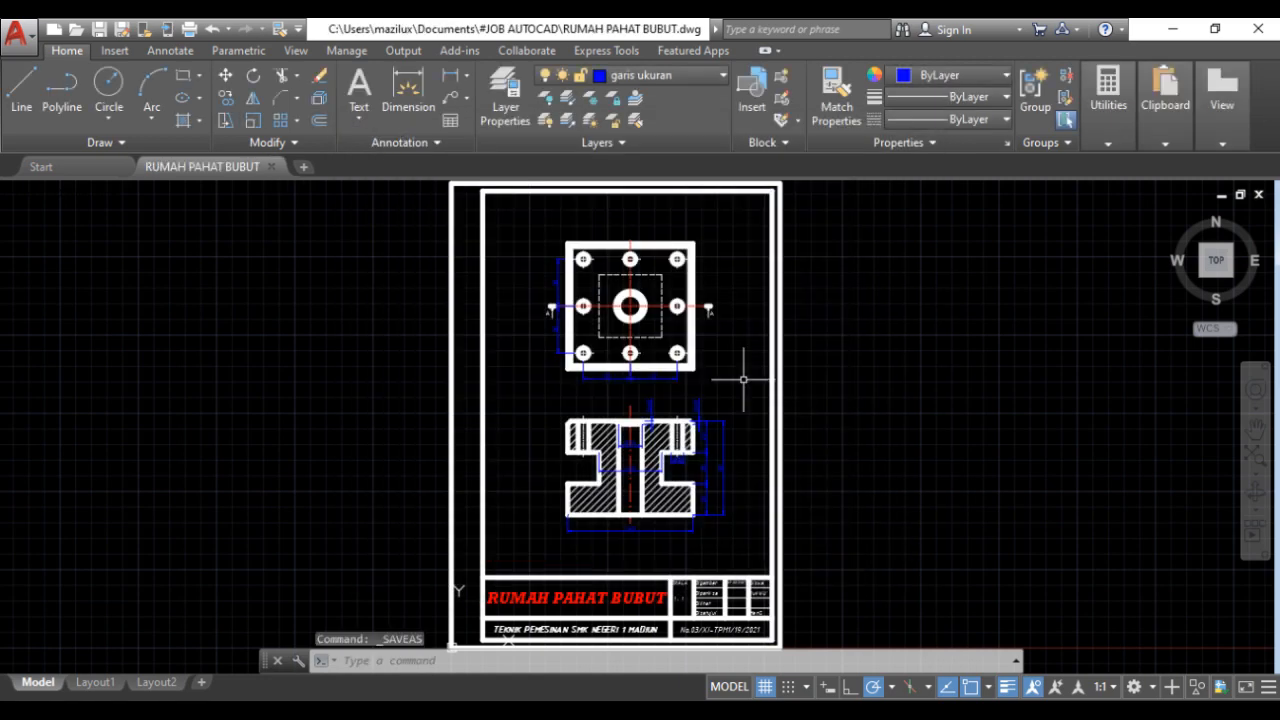
pyautogui.scroll(-2, 743, 371)
pyautogui.scroll(2, 782, 362)
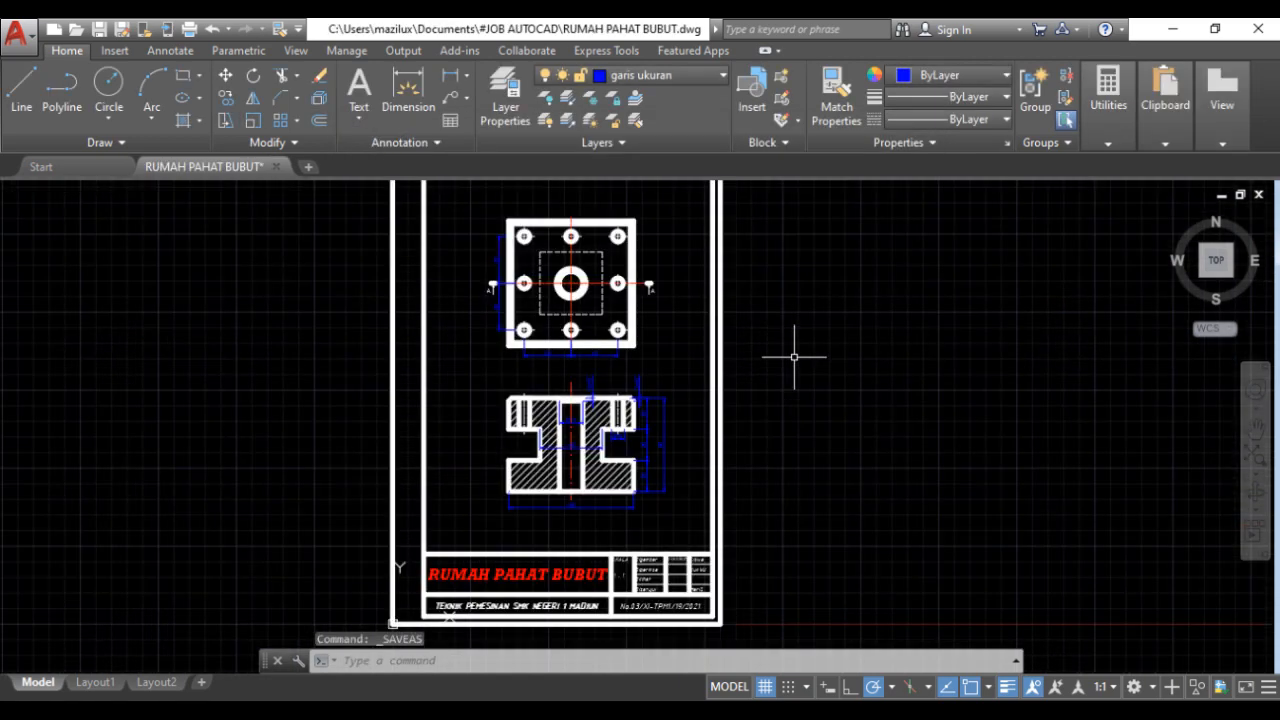
pyautogui.scroll(-2, 794, 357)
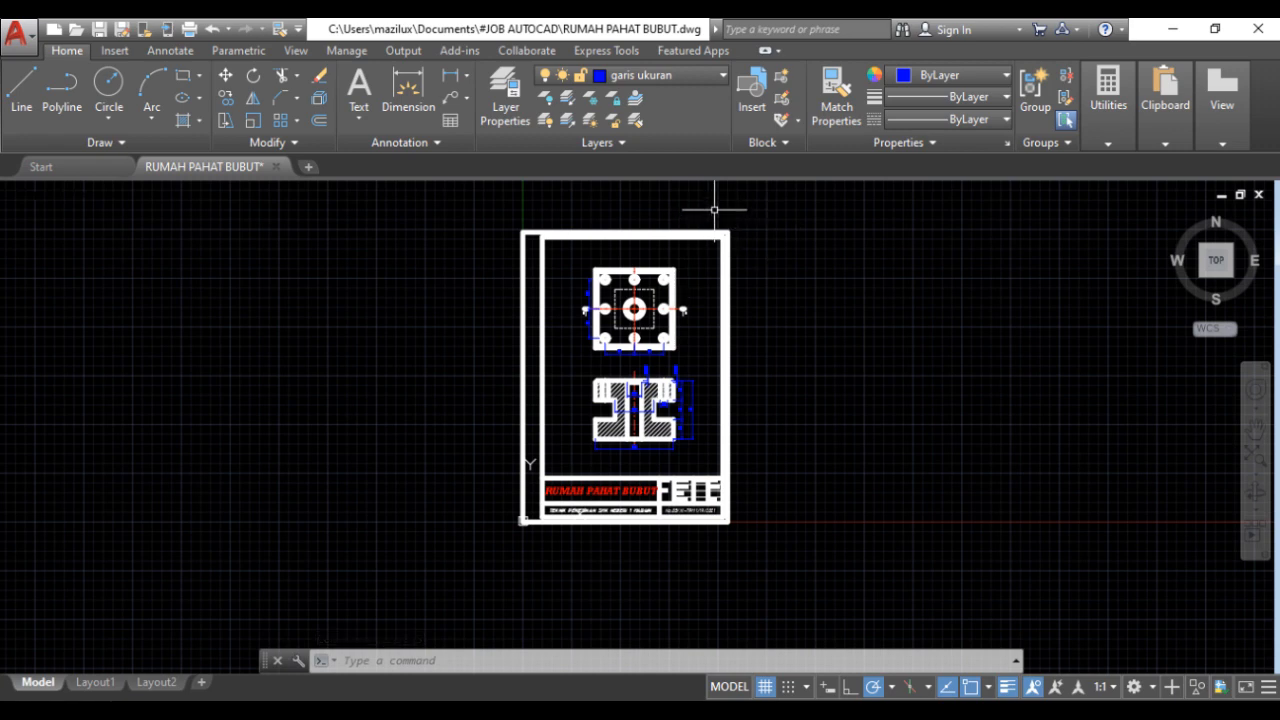
# Preview the drawing's DWG To PDF plot on ISO full bleed A4 at 1:1 and inspect both views and the title block.
pyautogui.click(16, 34)
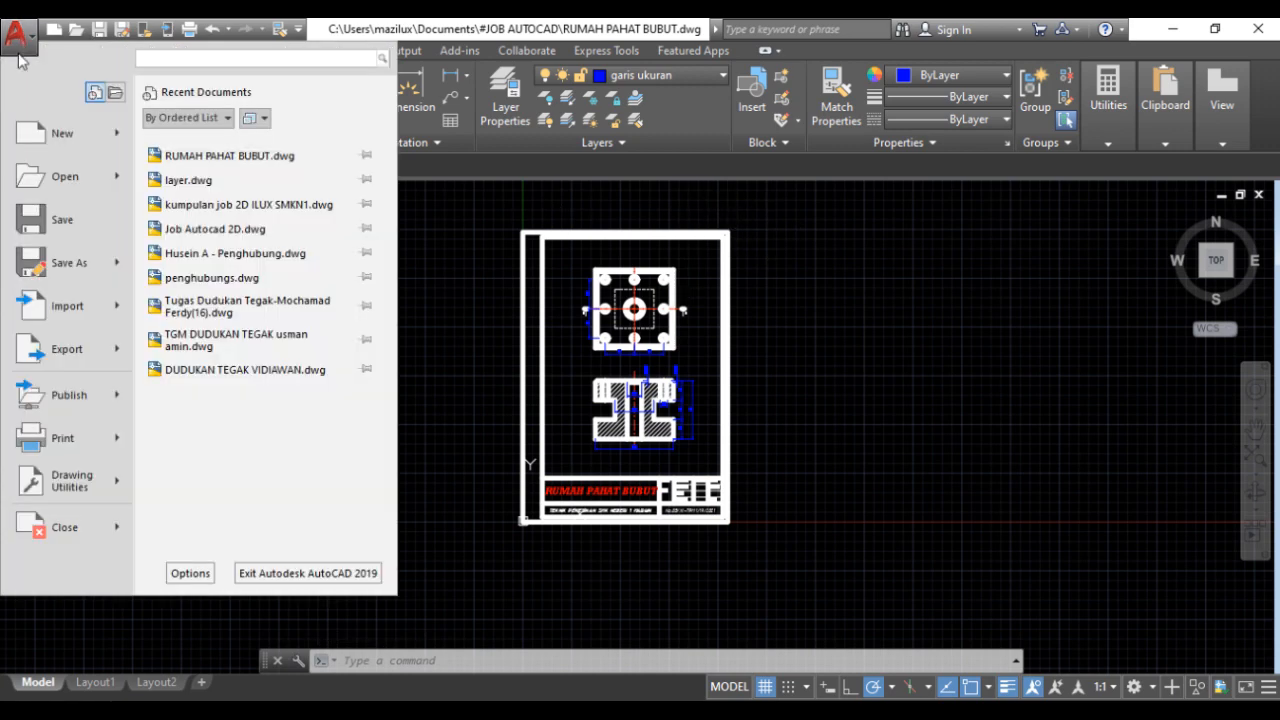
pyautogui.click(64, 430)
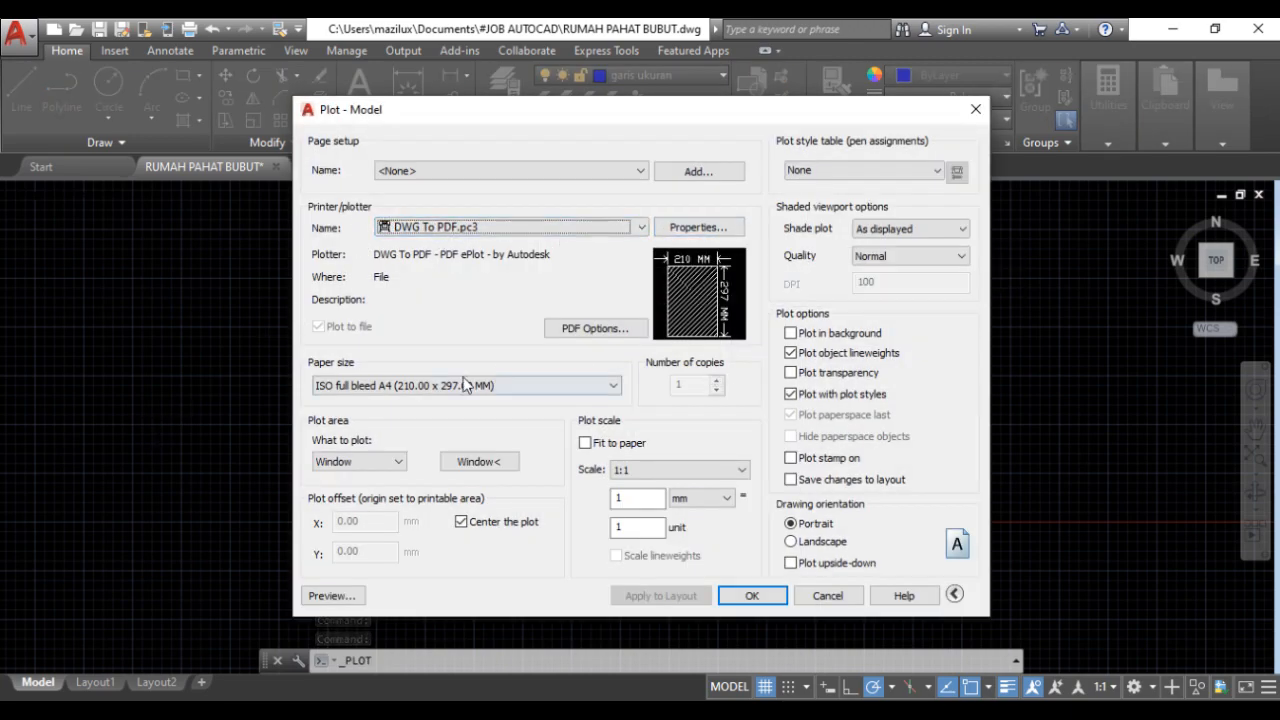
pyautogui.click(331, 598)
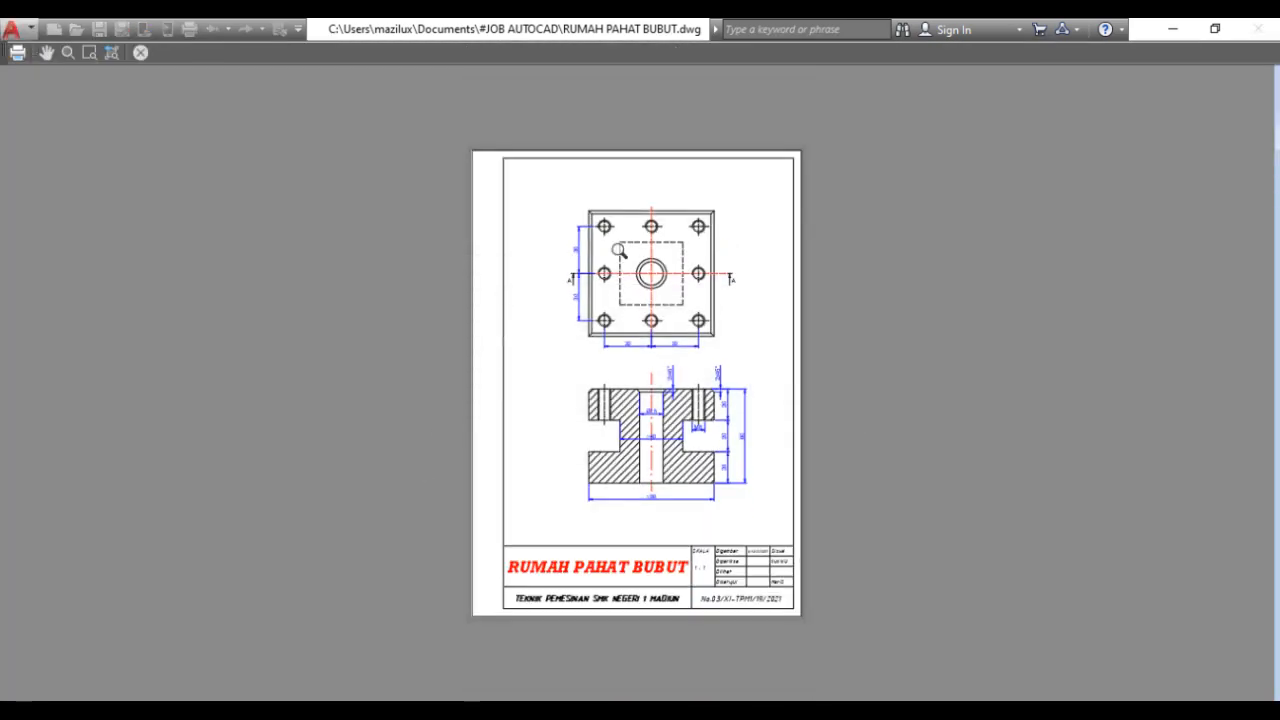
pyautogui.scroll(5, 640, 240)
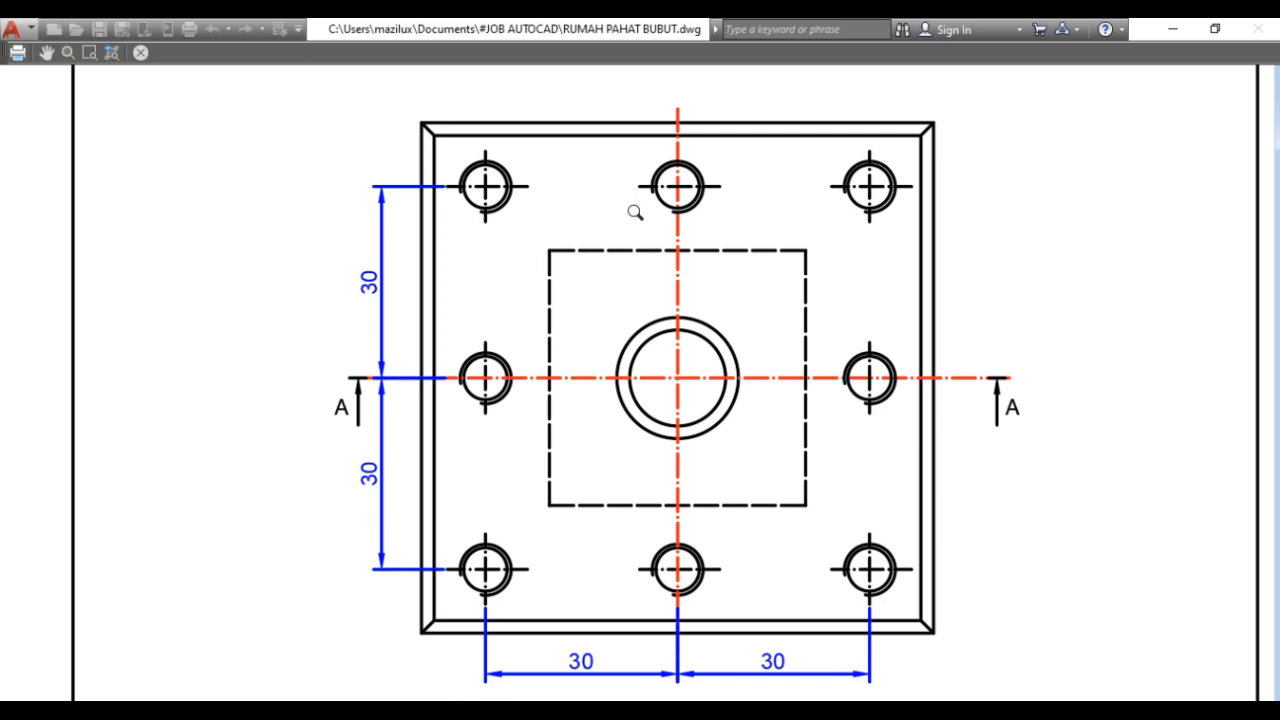
pyautogui.scroll(-5, 635, 212)
pyautogui.scroll(-2, 641, 402)
pyautogui.scroll(2, 686, 602)
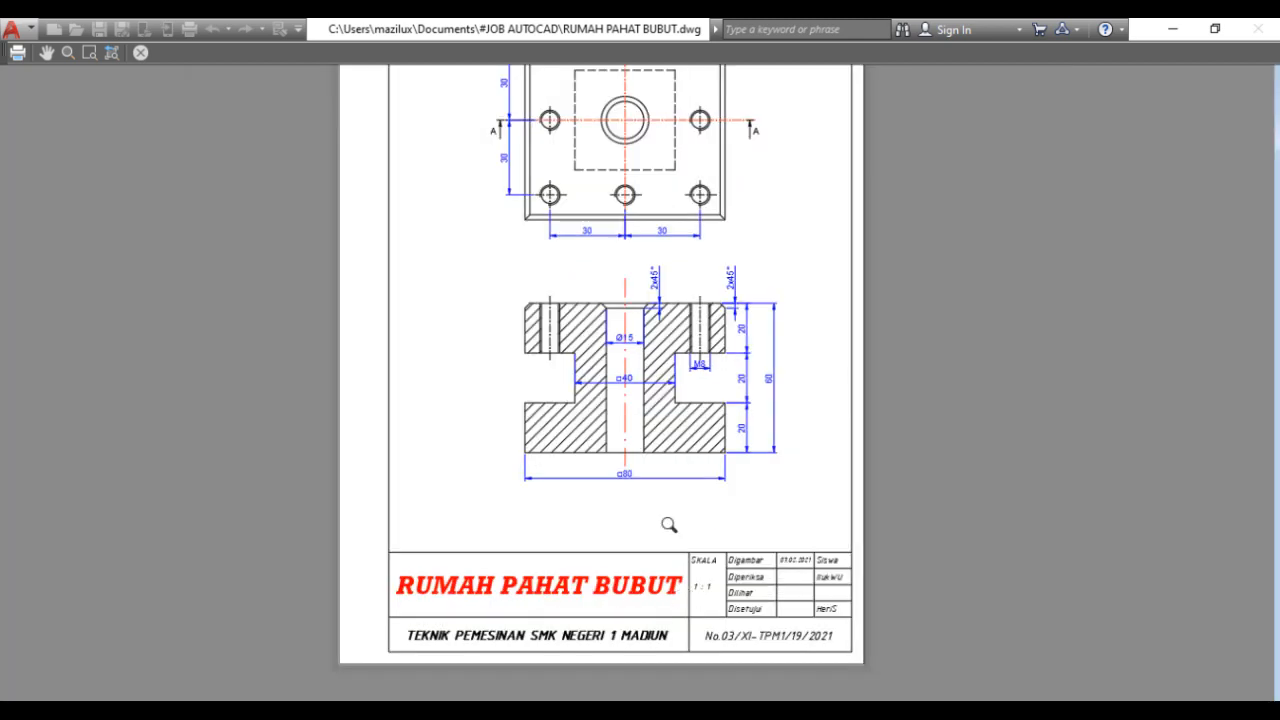
pyautogui.scroll(-2, 628, 465)
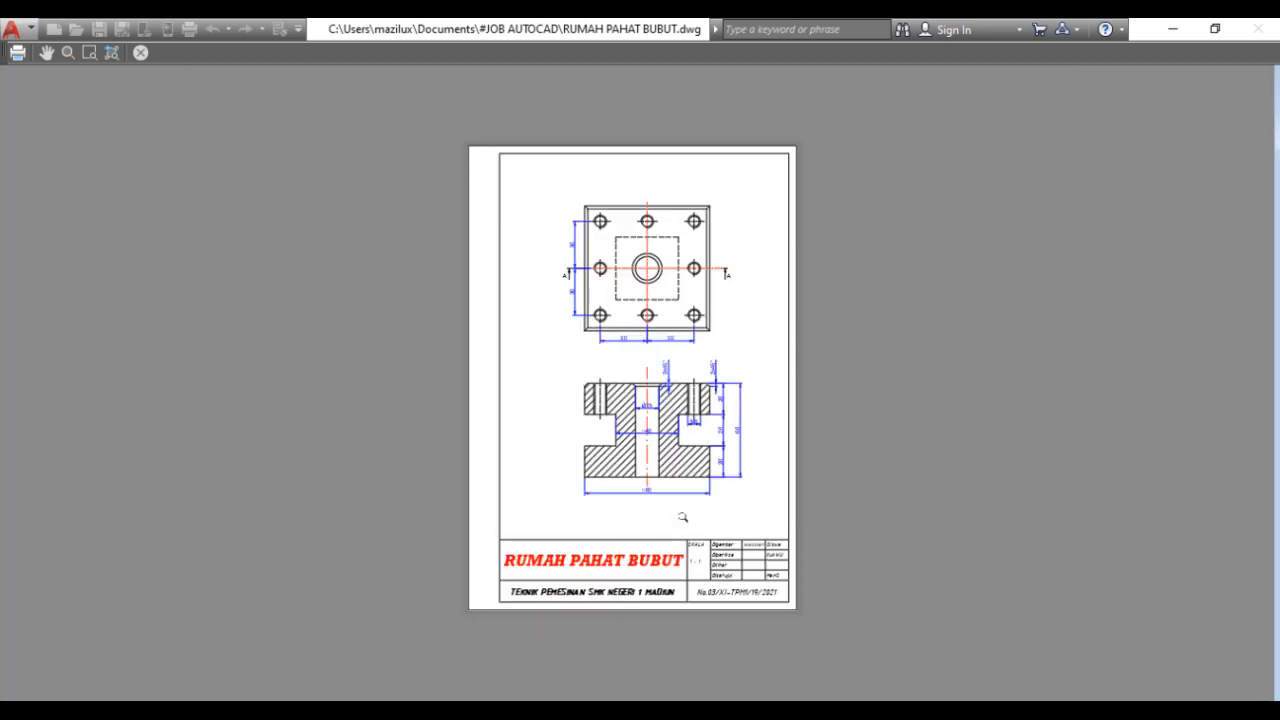
# Plot the previewed sheet to RUMAH PAHAT BUBUT-Model.pdf in the #JOB AUTOCAD folder of Documents.
pyautogui.rightClick(544, 243)
pyautogui.click(600, 279)
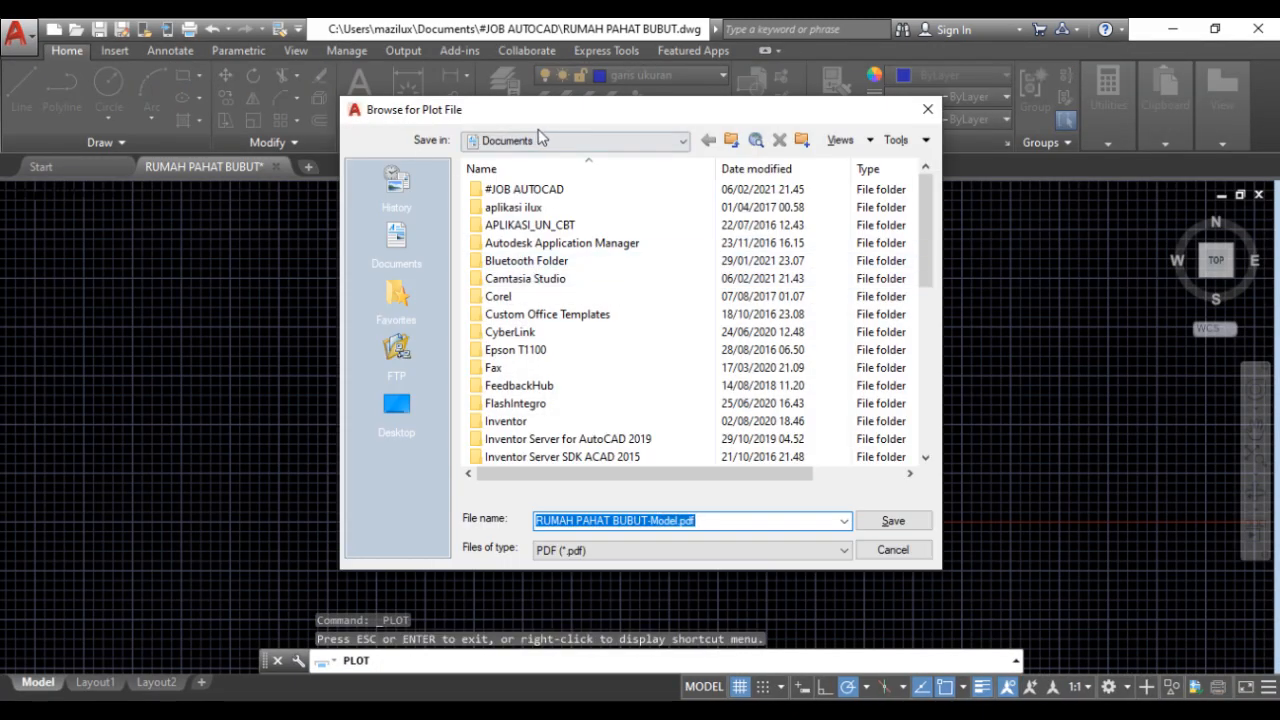
pyautogui.doubleClick(525, 190)
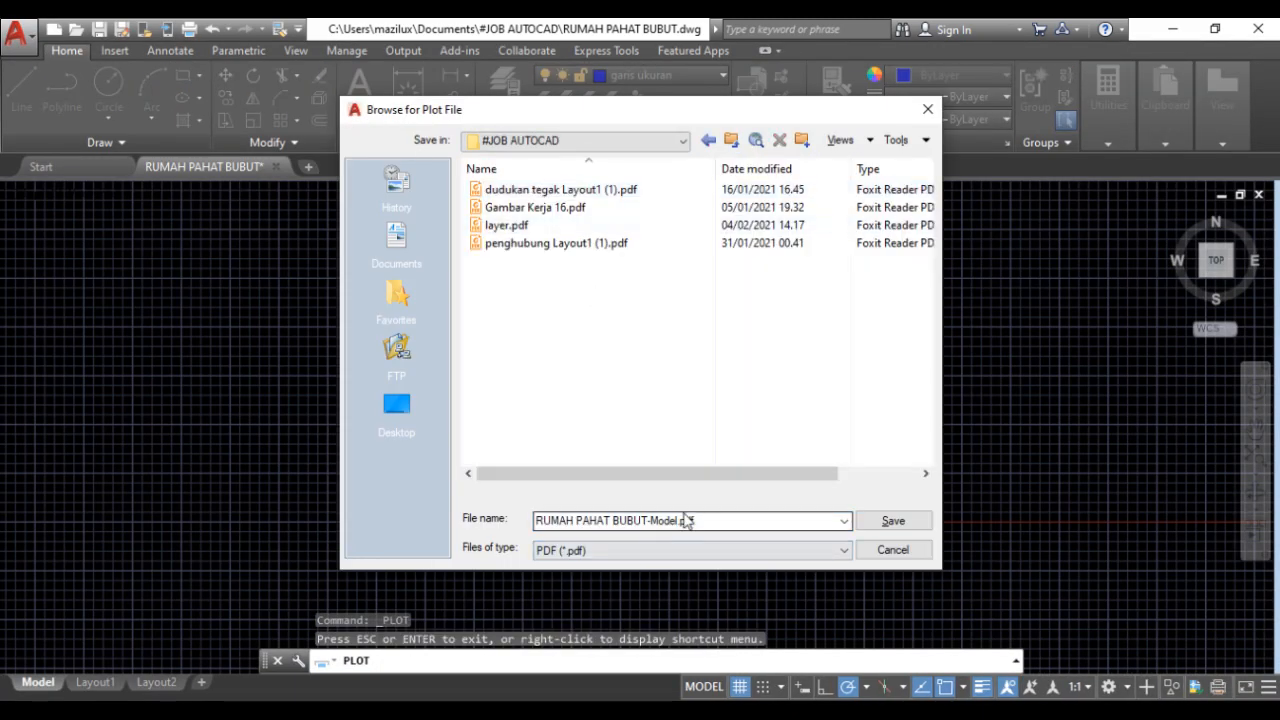
pyautogui.click(888, 521)
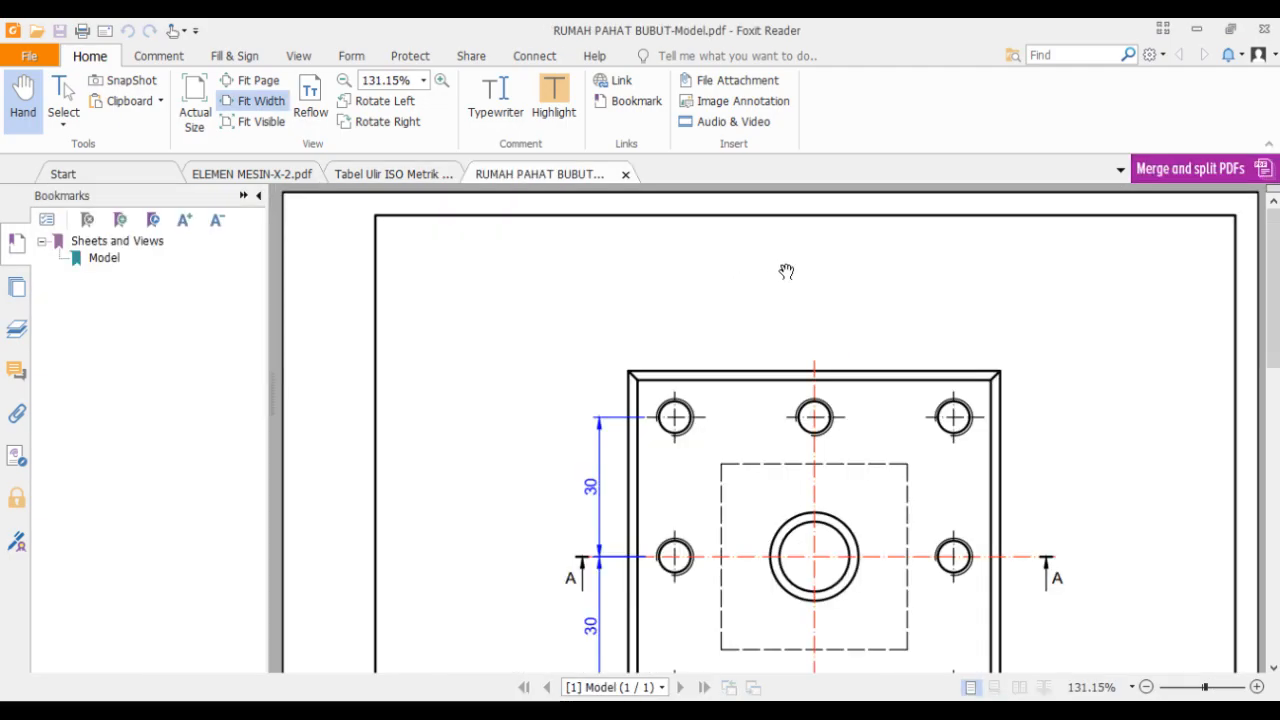
# Examine the plotted PDF page from the dimensioned top view down to the title block.
pyautogui.scroll(-2, 500, 252)
pyautogui.scroll(2, 666, 289)
pyautogui.scroll(-5, 730, 275)
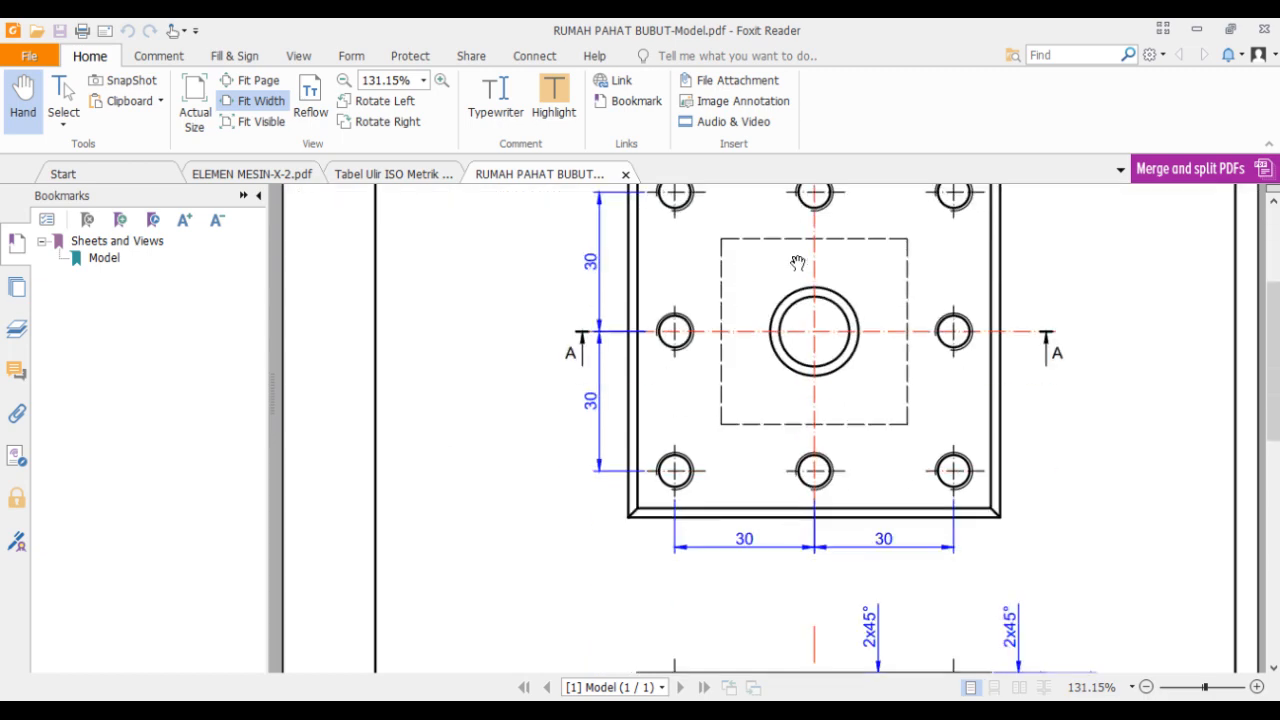
pyautogui.scroll(-7, 830, 290)
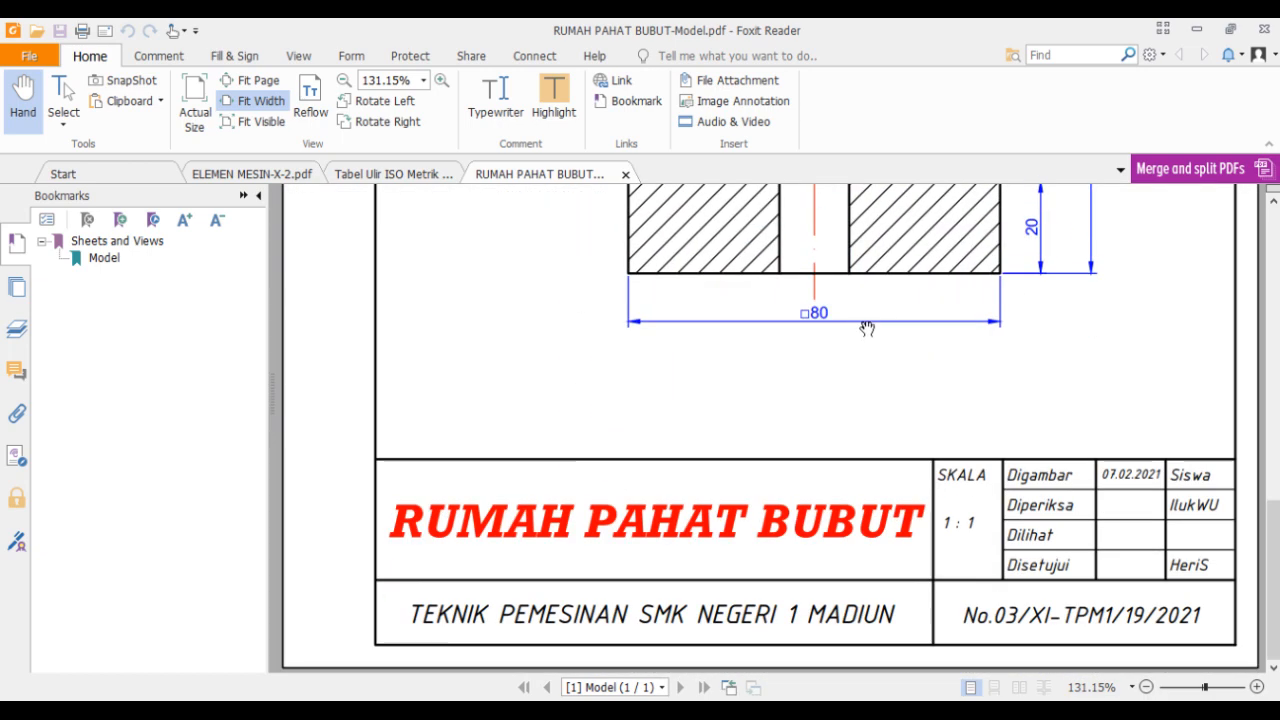
pyautogui.scroll(3, 866, 326)
pyautogui.scroll(8, 861, 331)
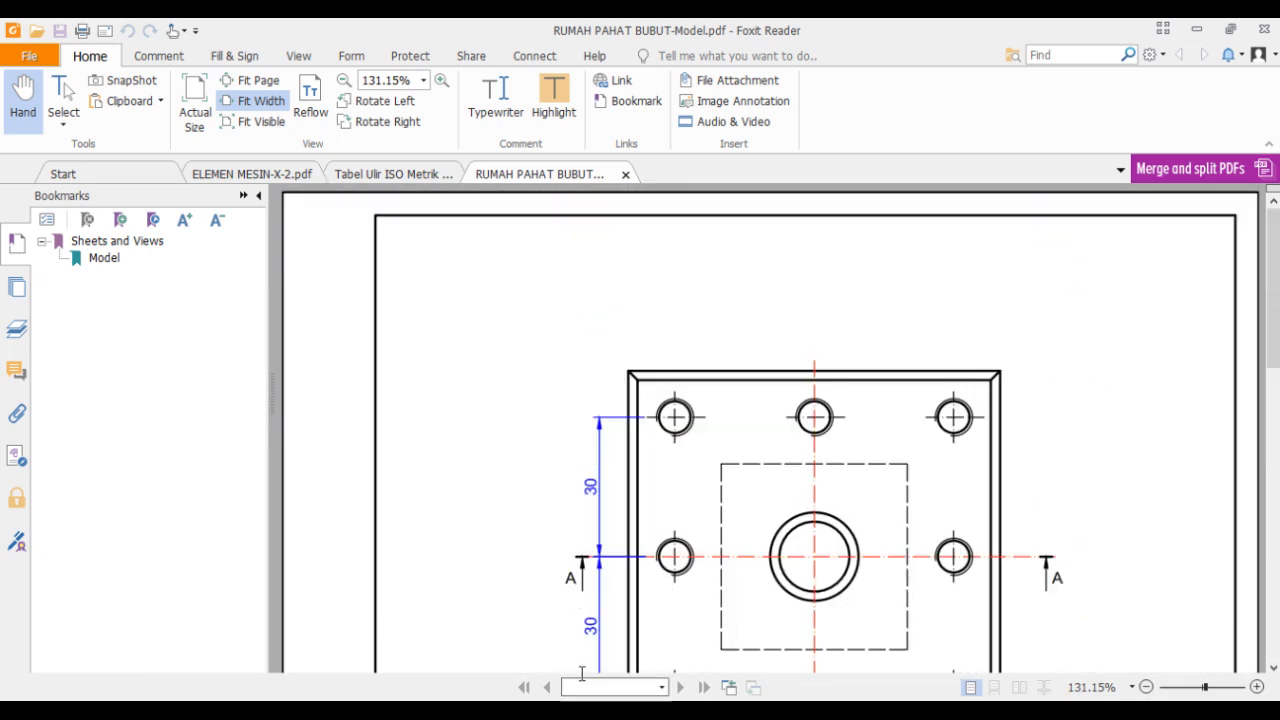
# Switch back to AutoCAD, check the whole sheet and save the RUMAH PAHAT BUBUT drawing.
pyautogui.click(588, 701)
pyautogui.scroll(4, 768, 240)
pyautogui.scroll(-4, 768, 240)
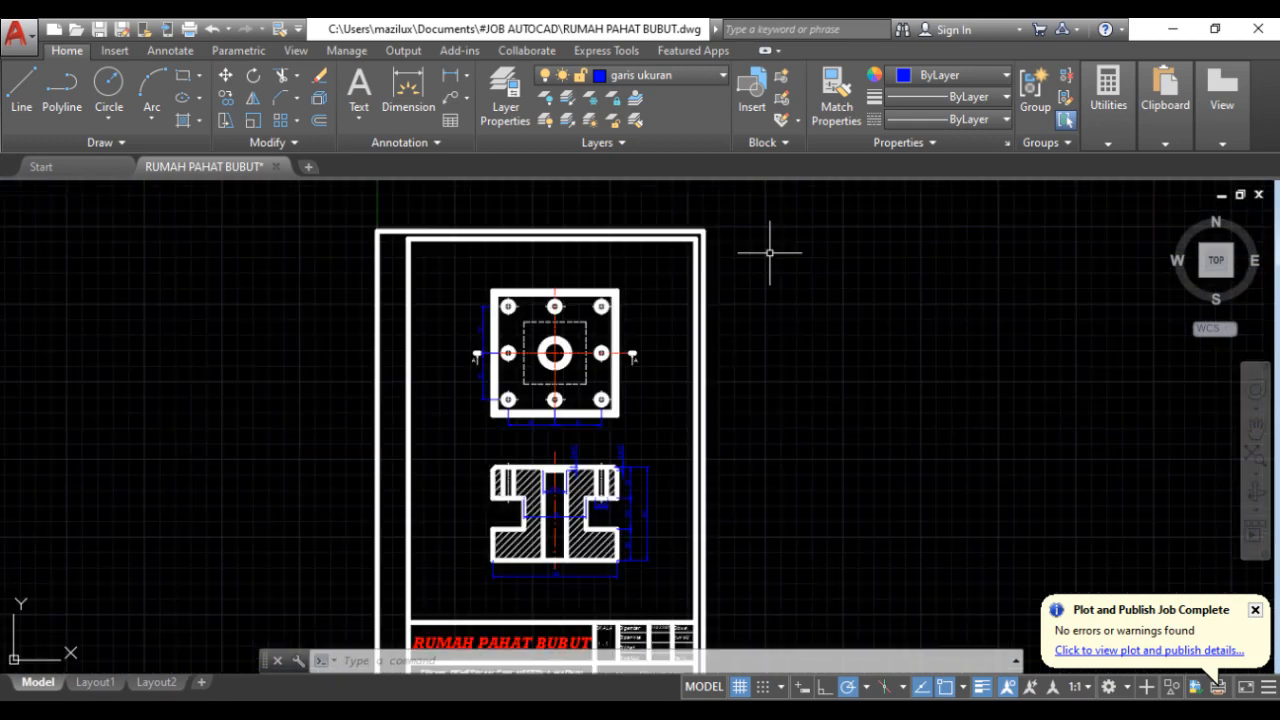
pyautogui.scroll(2, 766, 277)
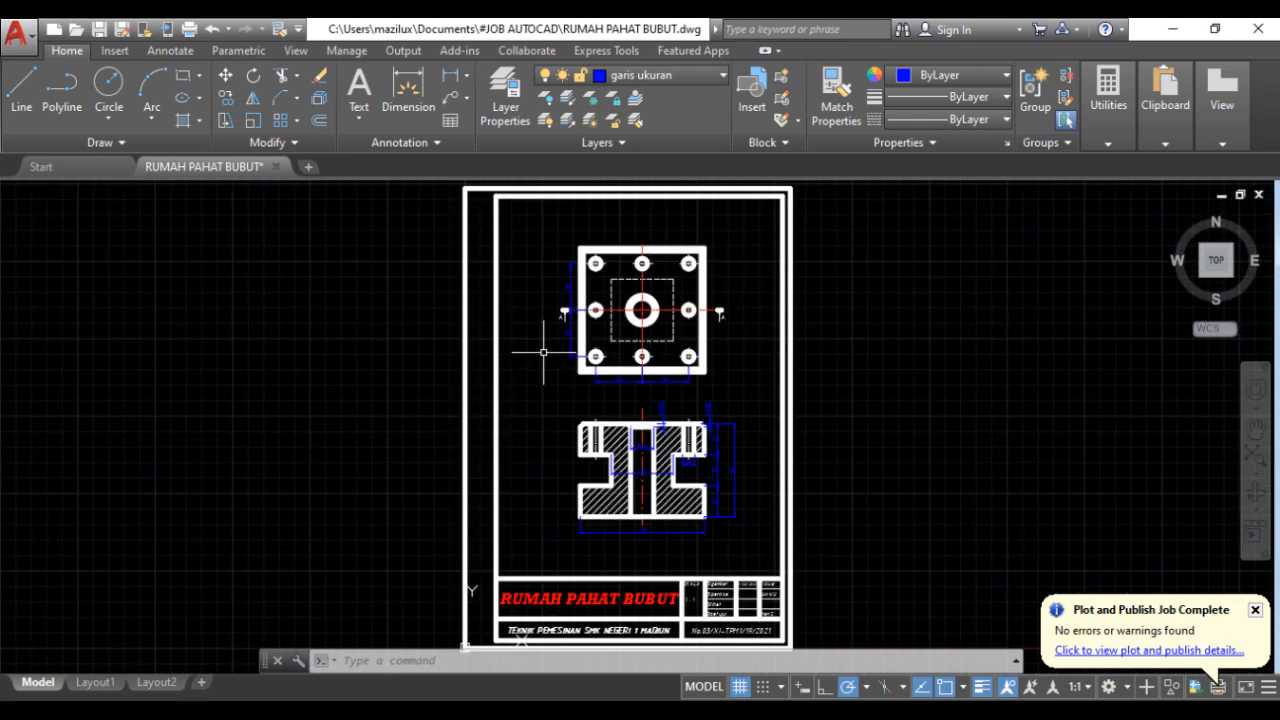
pyautogui.scroll(-2, 543, 352)
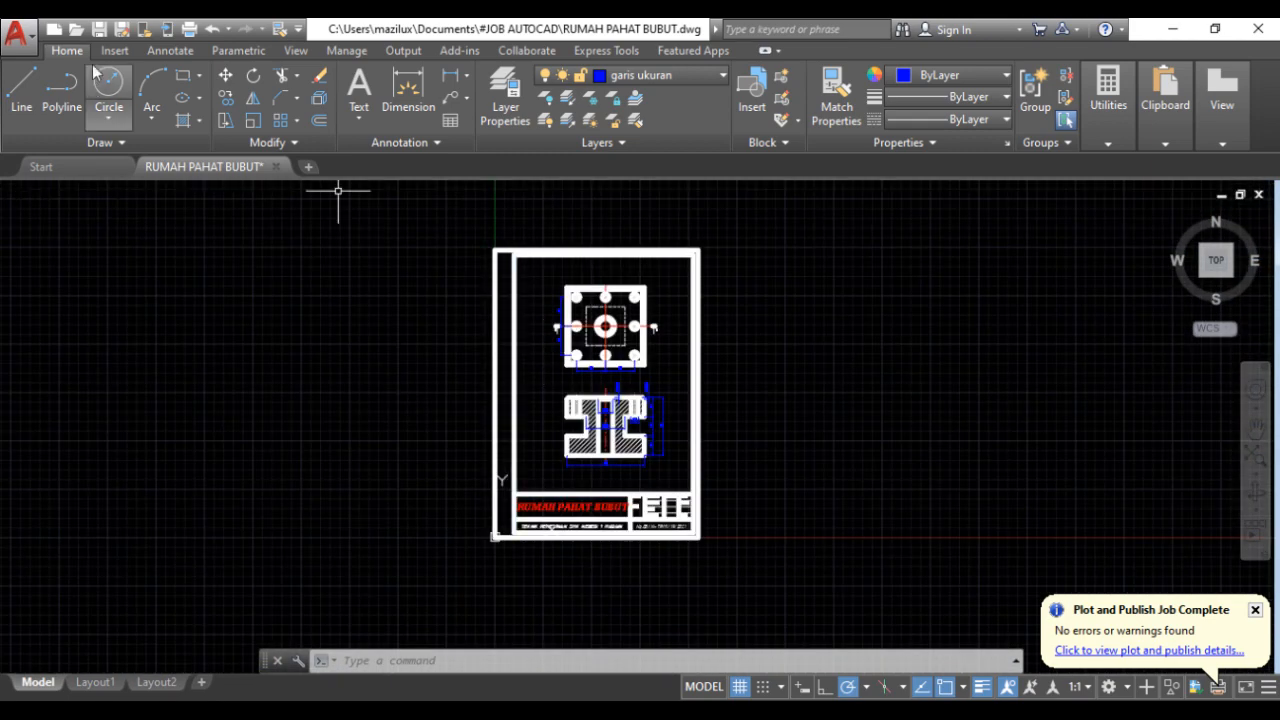
pyautogui.click(100, 33)
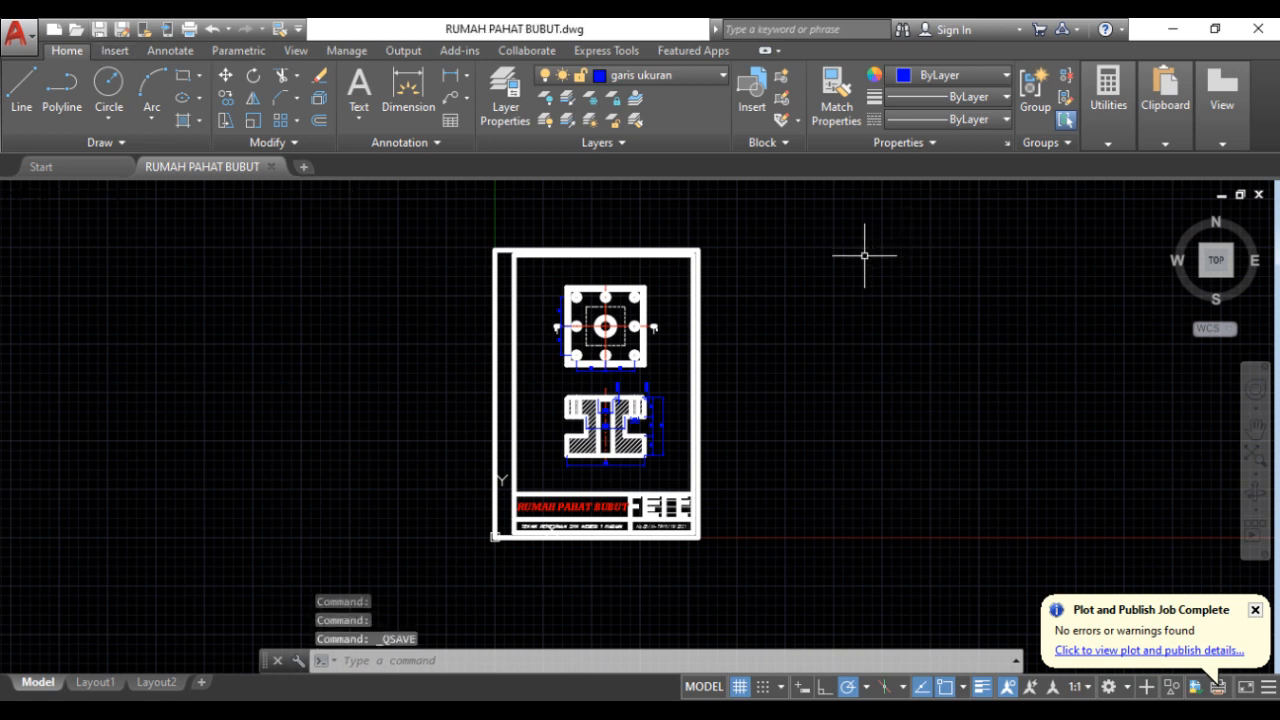